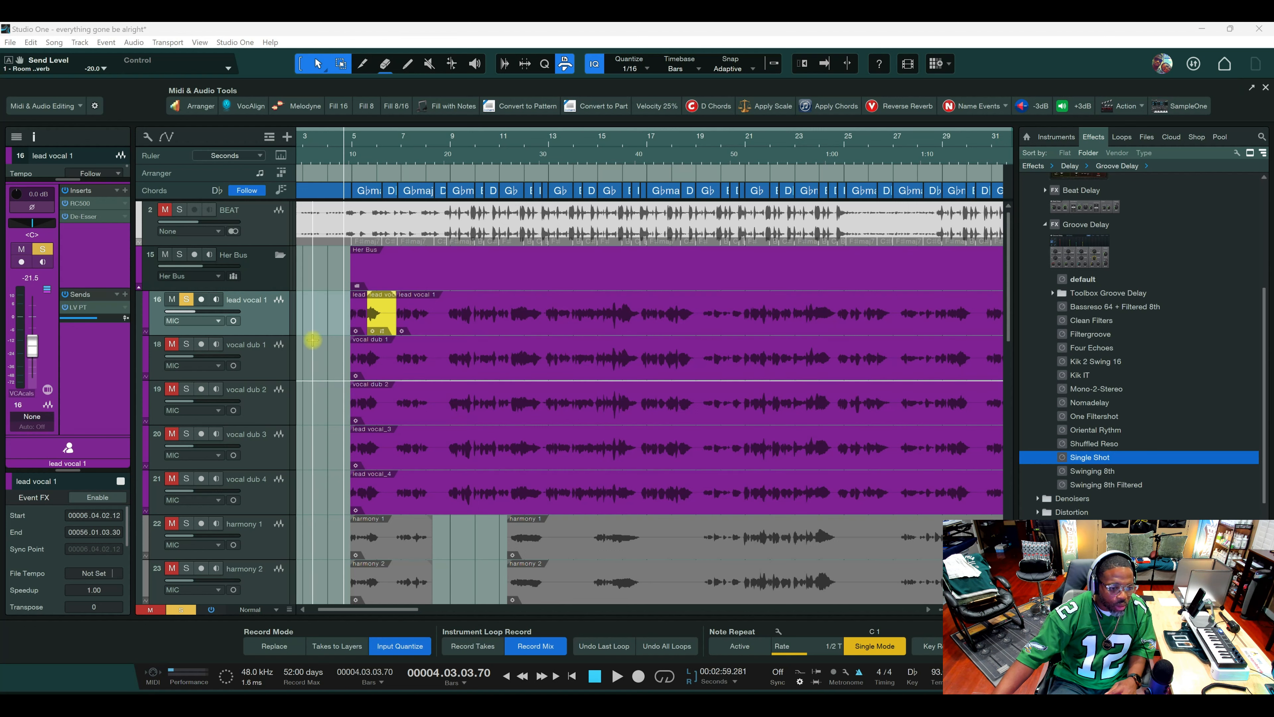
Unsolo the lead vocal 1 track and play the full mix while looking through the song's tracks.
left_click(188, 300)
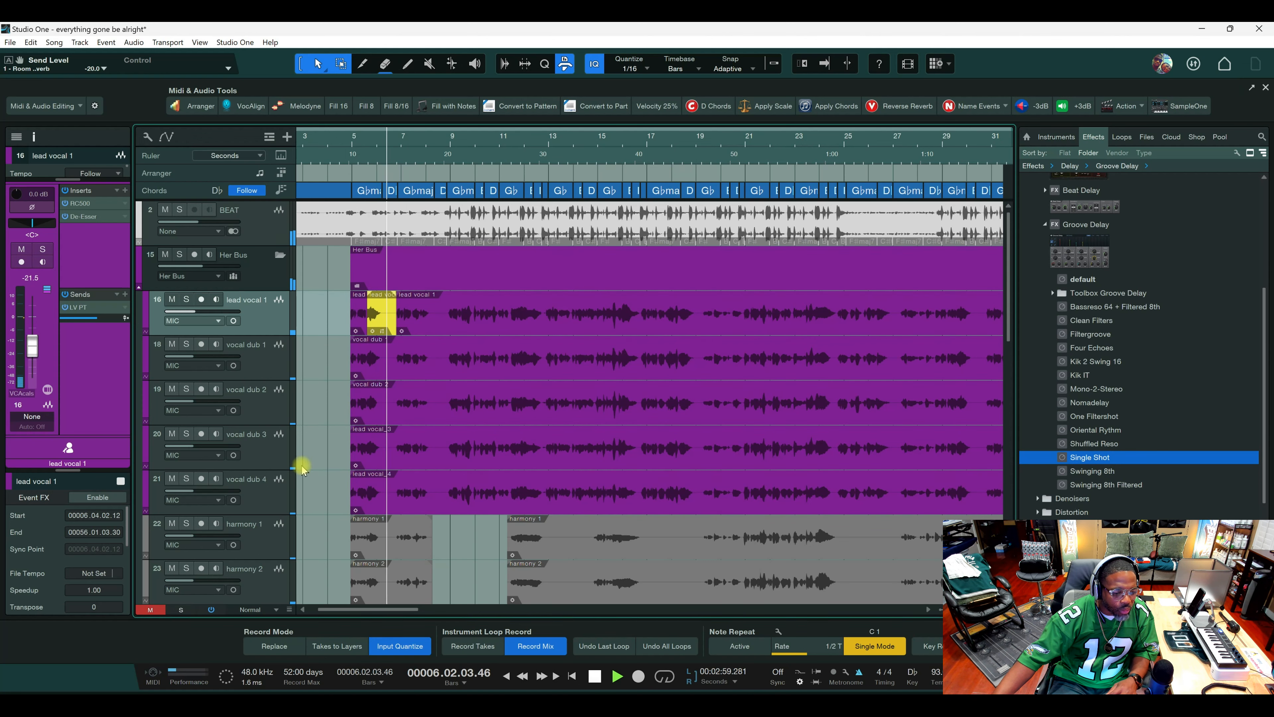
scroll(303, 467, "down", 10)
scroll(303, 469, "down", 4)
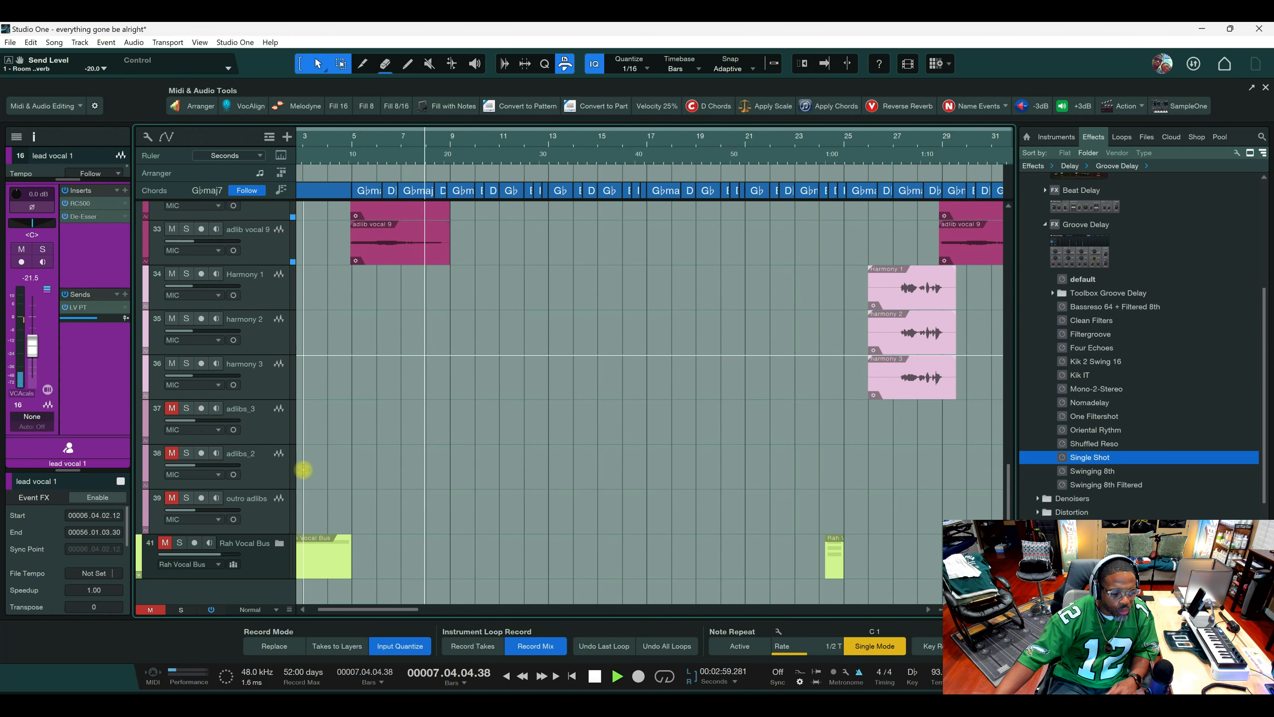
scroll(304, 471, "up", 5)
scroll(310, 475, "up", 8)
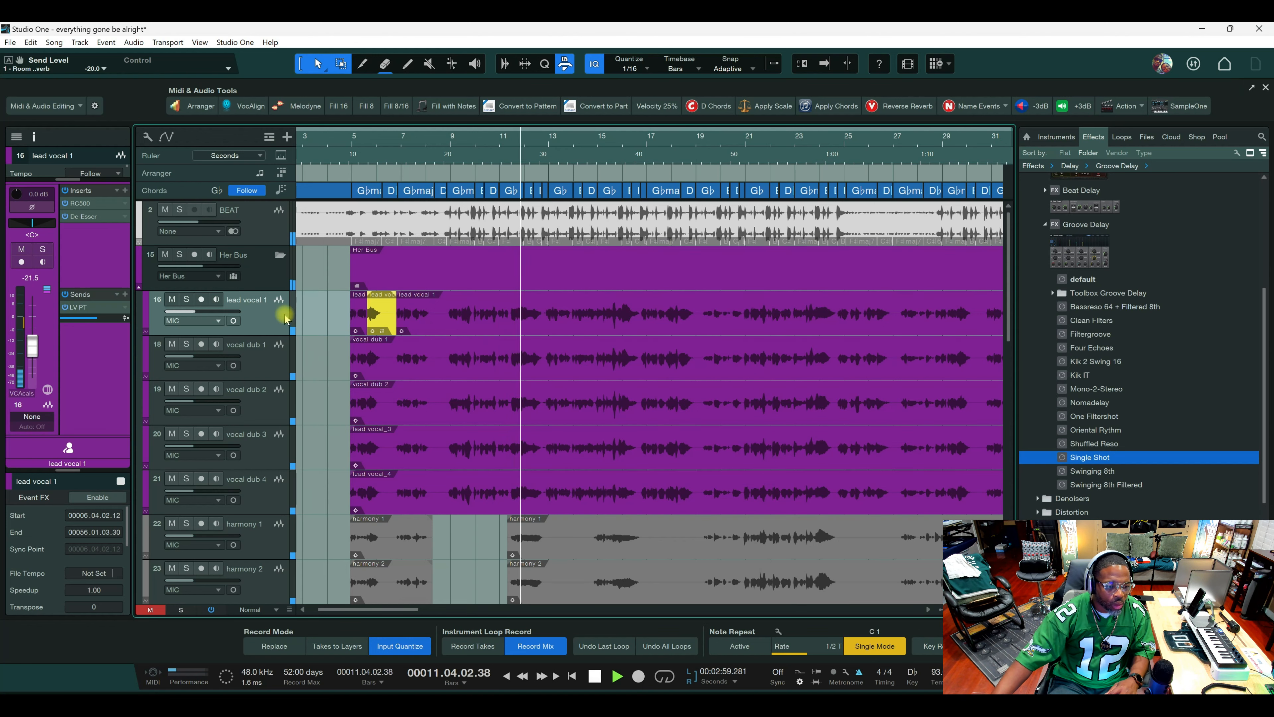
key("space")
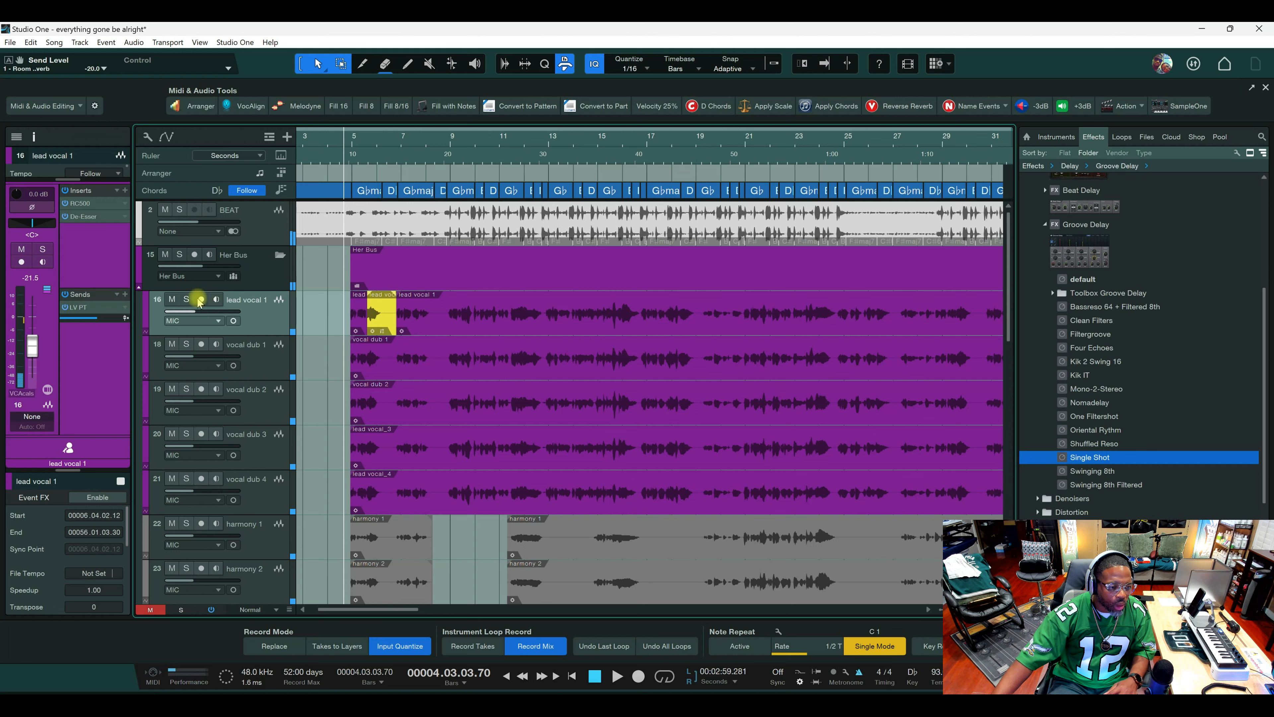
Solo the lead vocal 1 track and place the playhead at the start of its first event near bar 5.
left_click(186, 299)
left_click(348, 146)
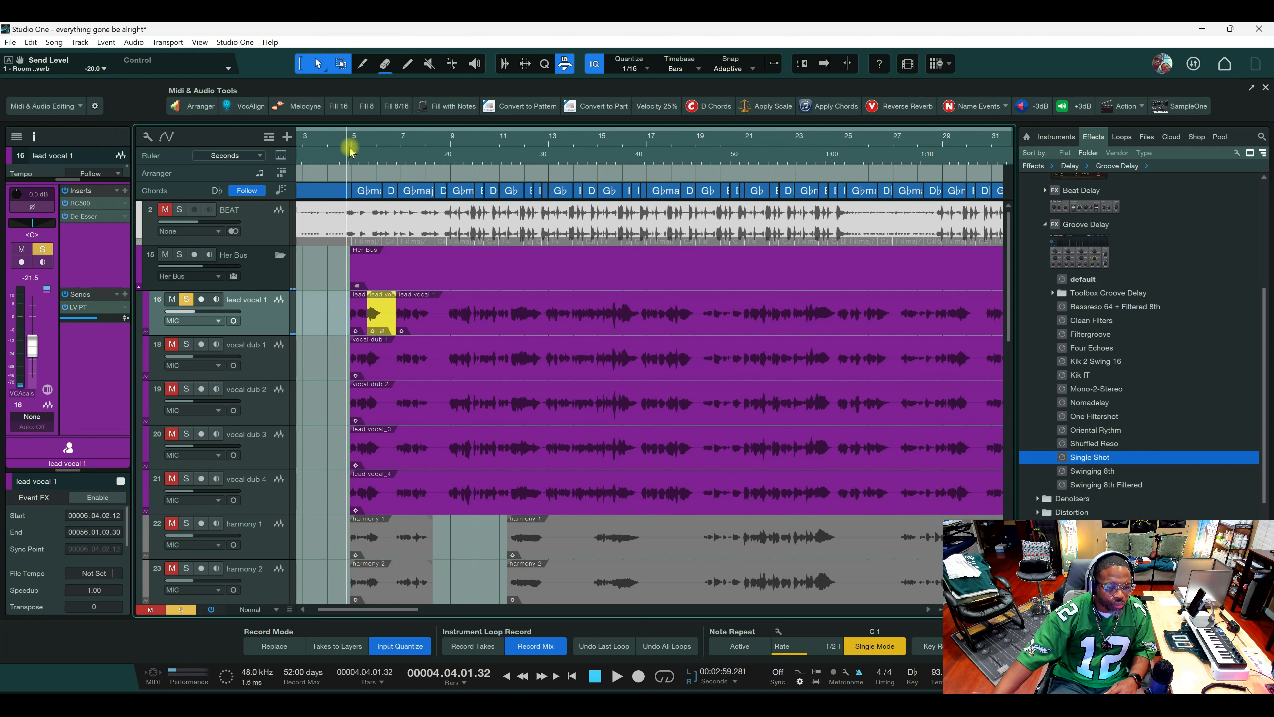
left_click(350, 145)
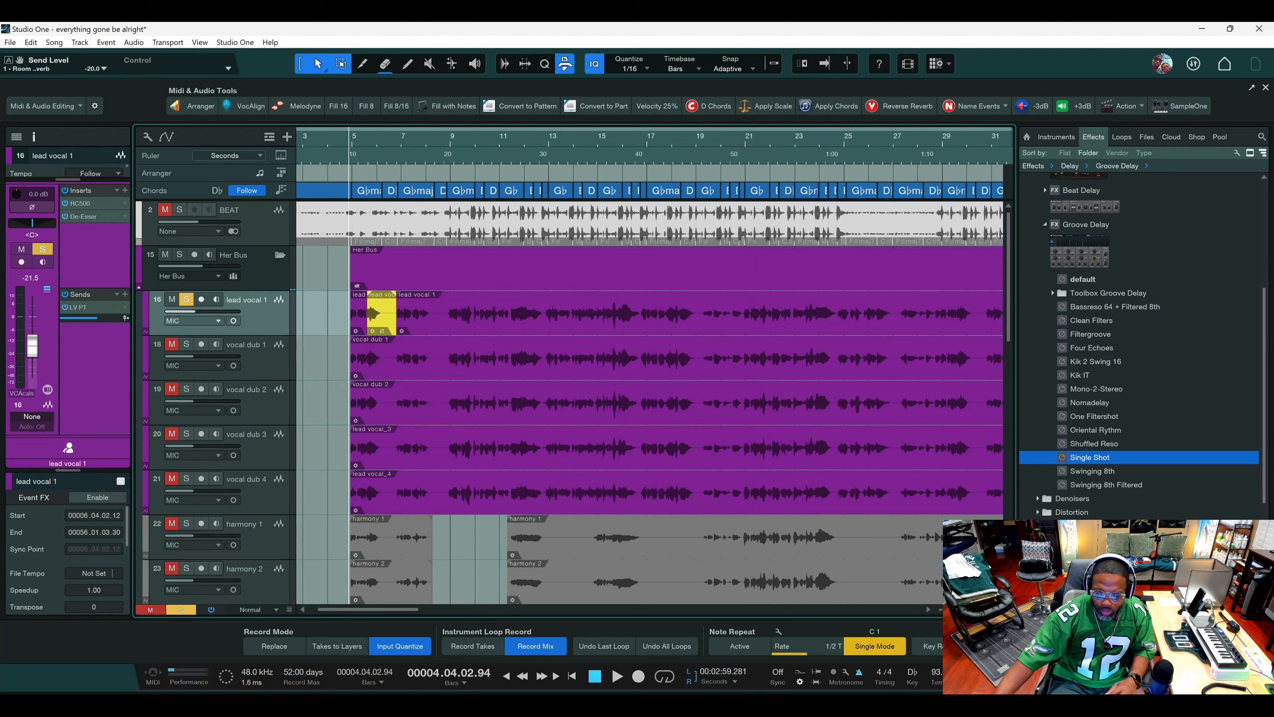
View the mixer console briefly and audition the opening of the soloed lead vocal.
key("F3")
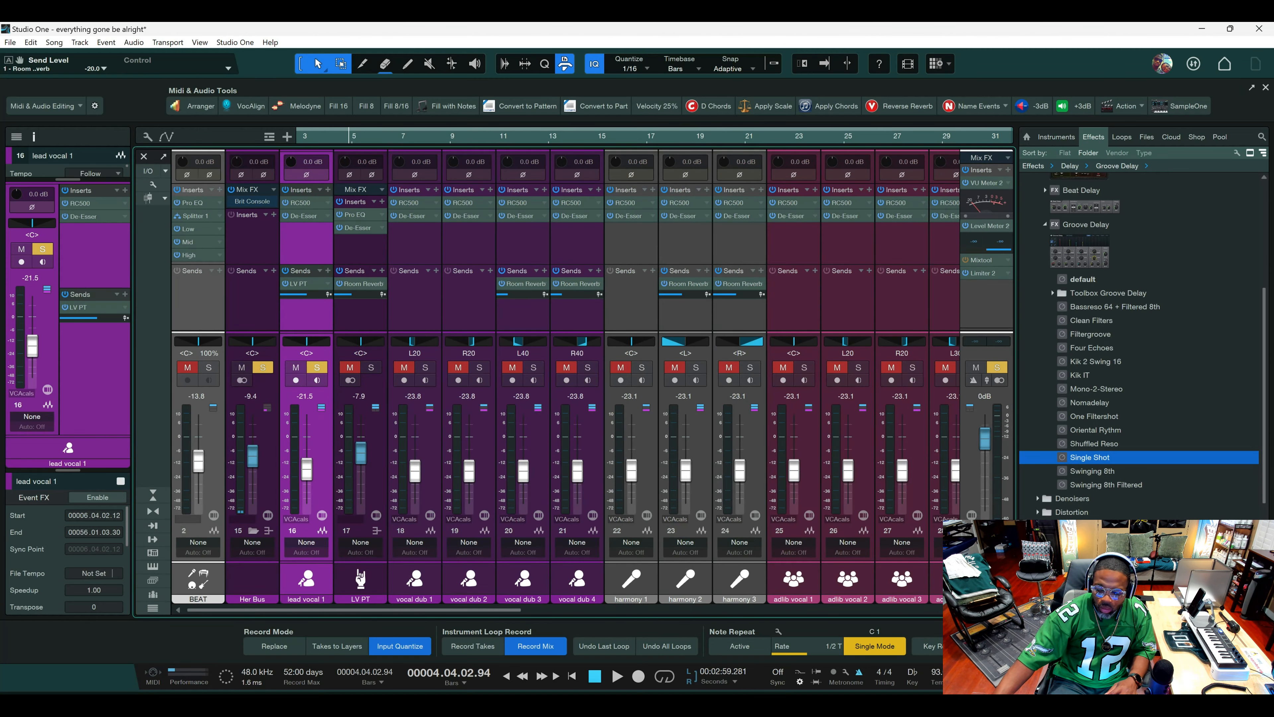
key("F3")
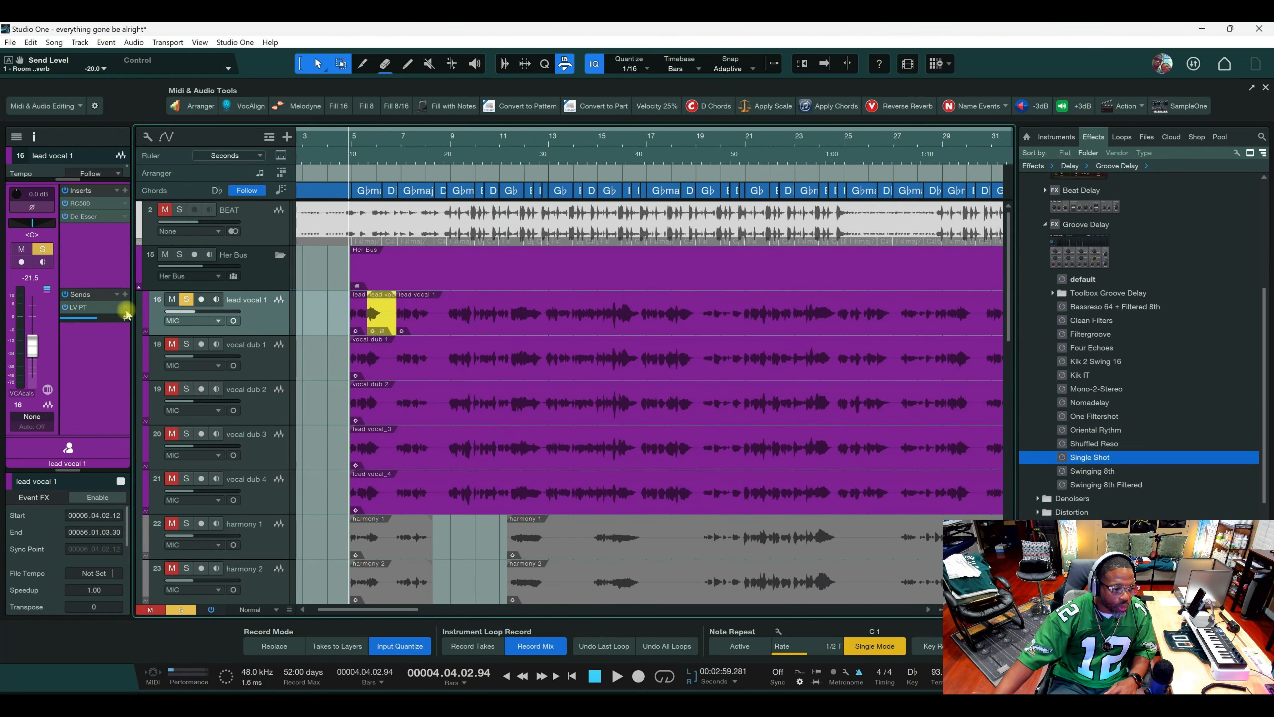
key("space")
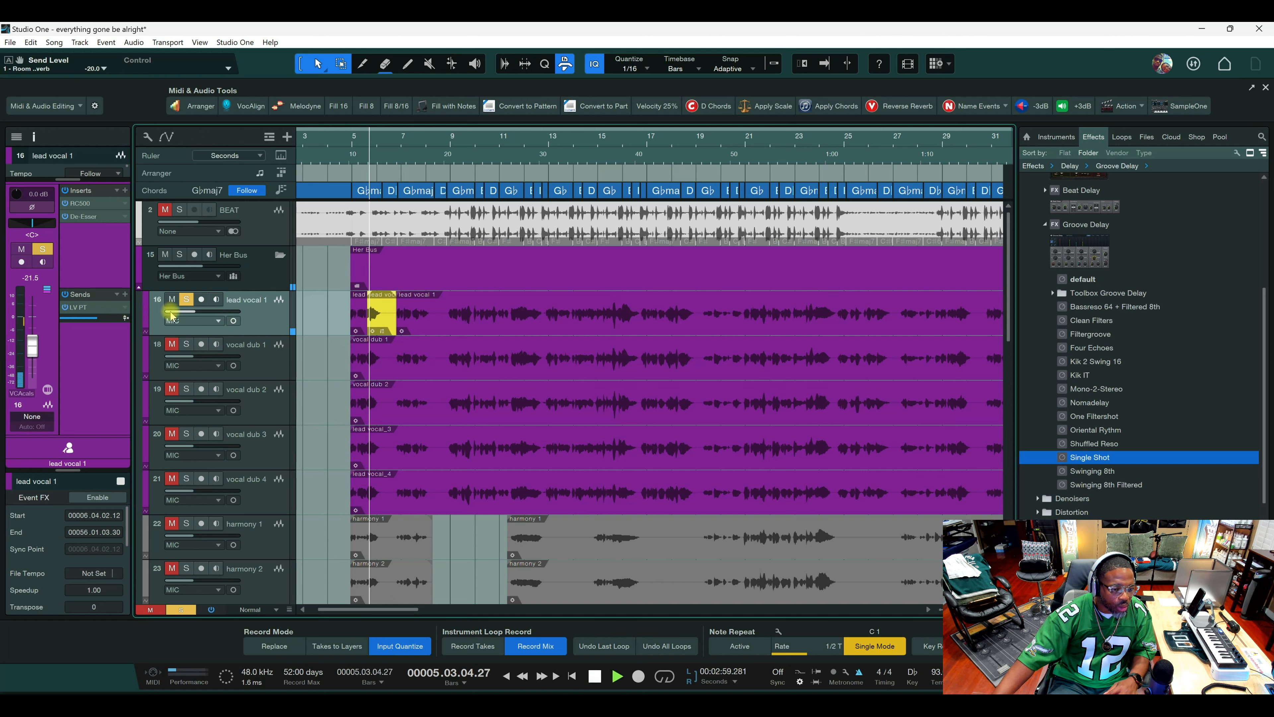
key("space")
Open the RC500 channel strip on lead vocal 1, move its window clear of the first events, and bypass the plug-in.
left_click(78, 204)
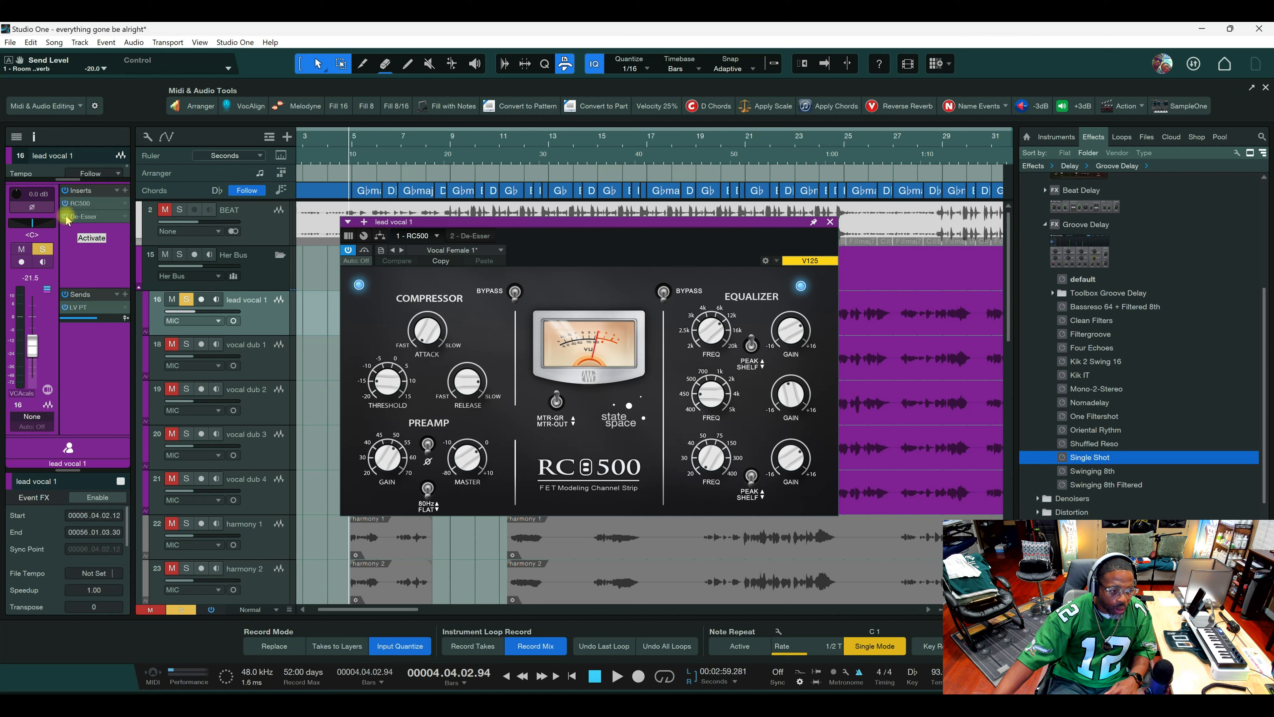
left_click_drag(423, 230, 625, 281)
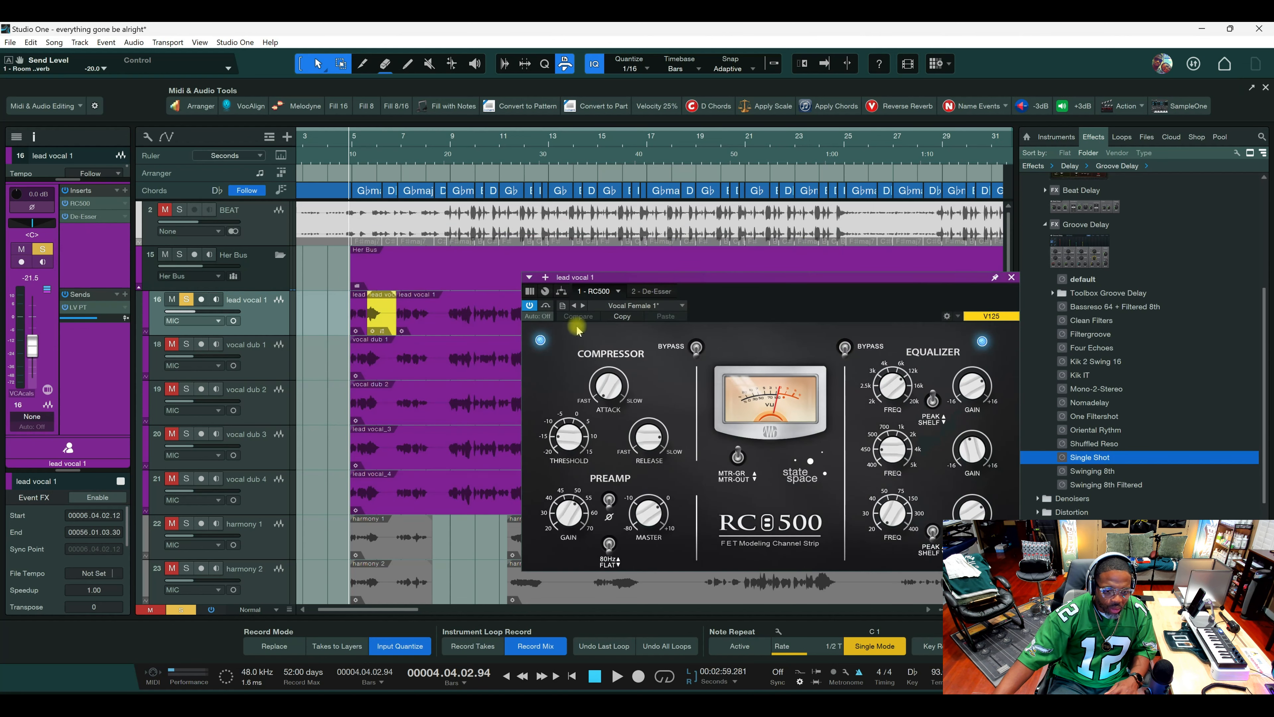
left_click(530, 307)
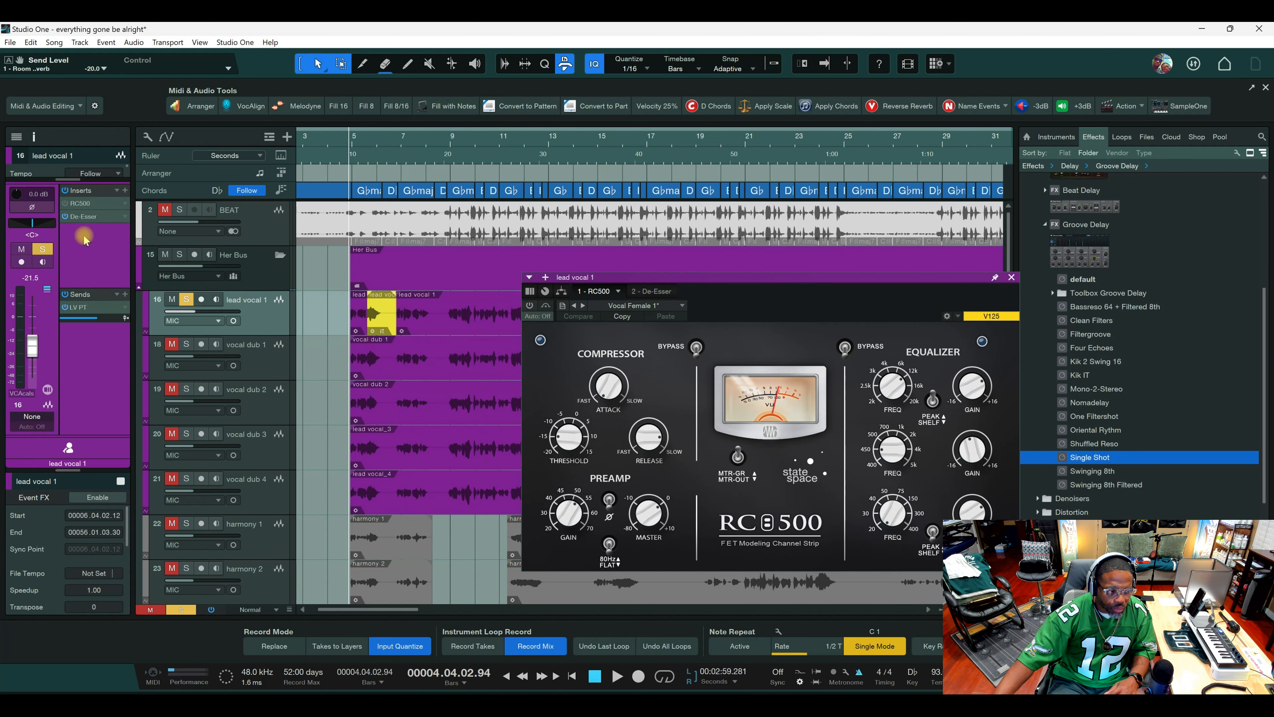
Play the opening of the lead vocal with the RC500 bypassed, and switch the plug-in on during playback to compare.
key("space")
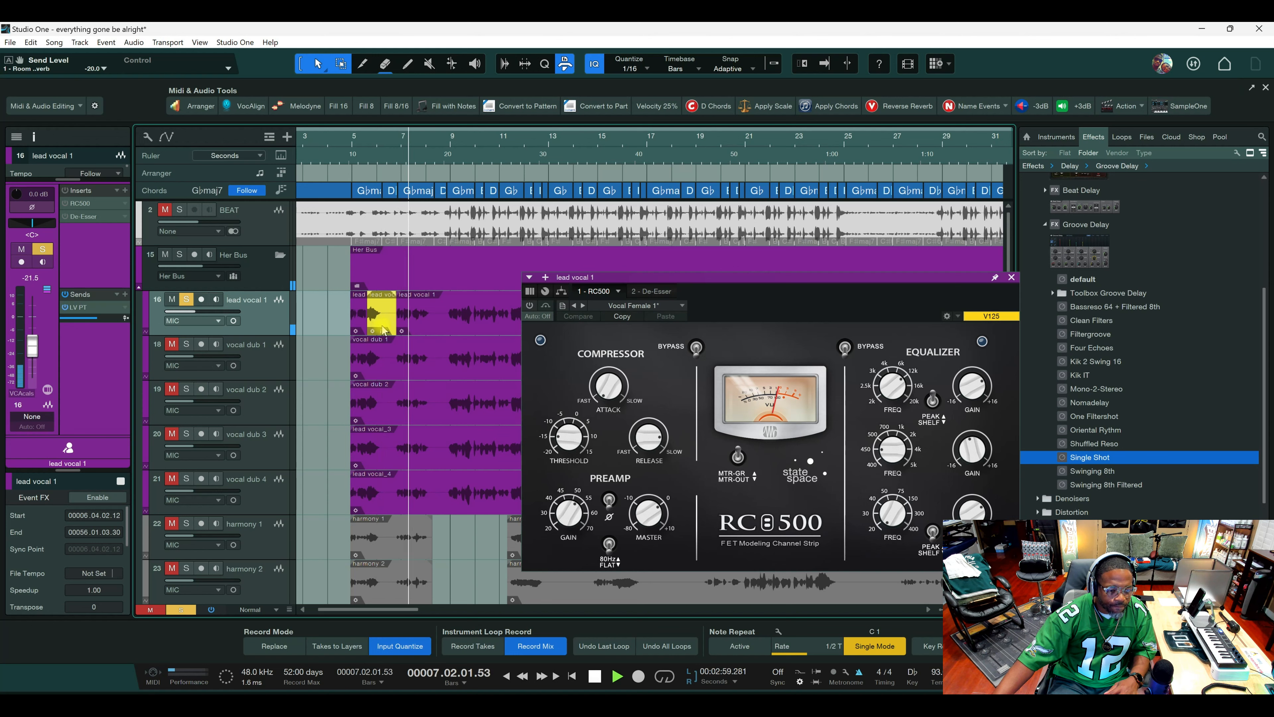
key("space")
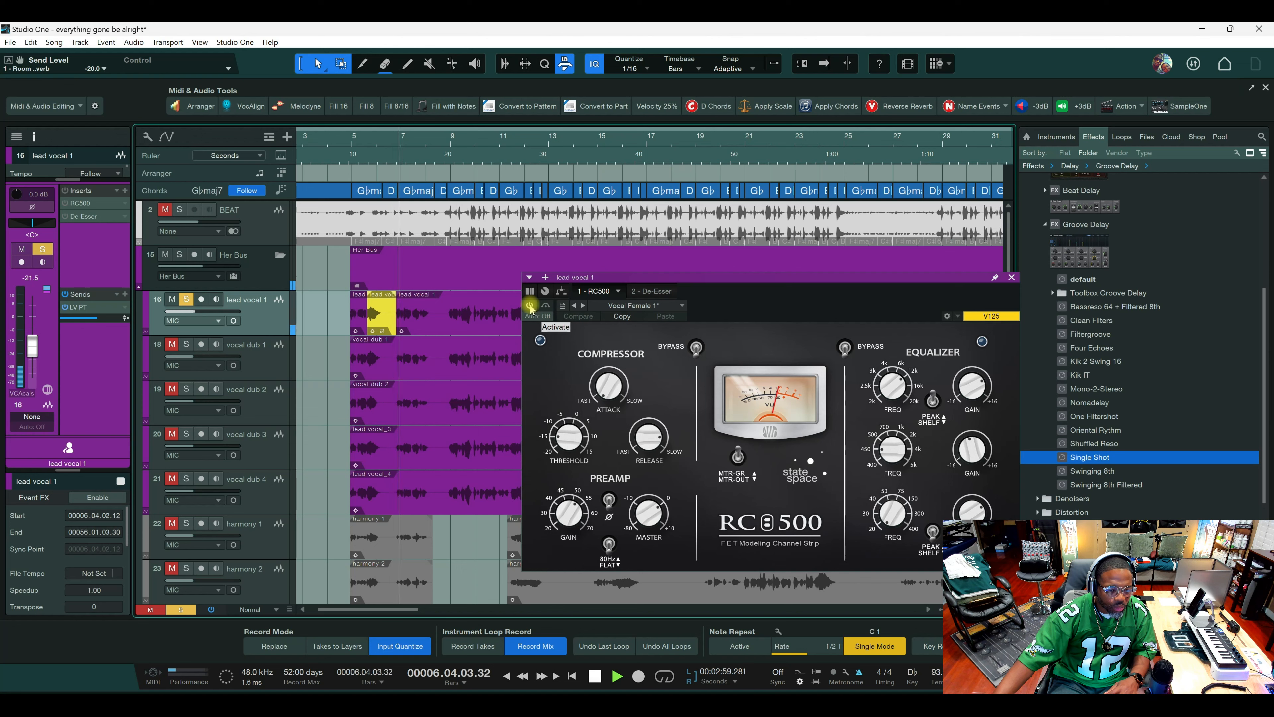
left_click(531, 306)
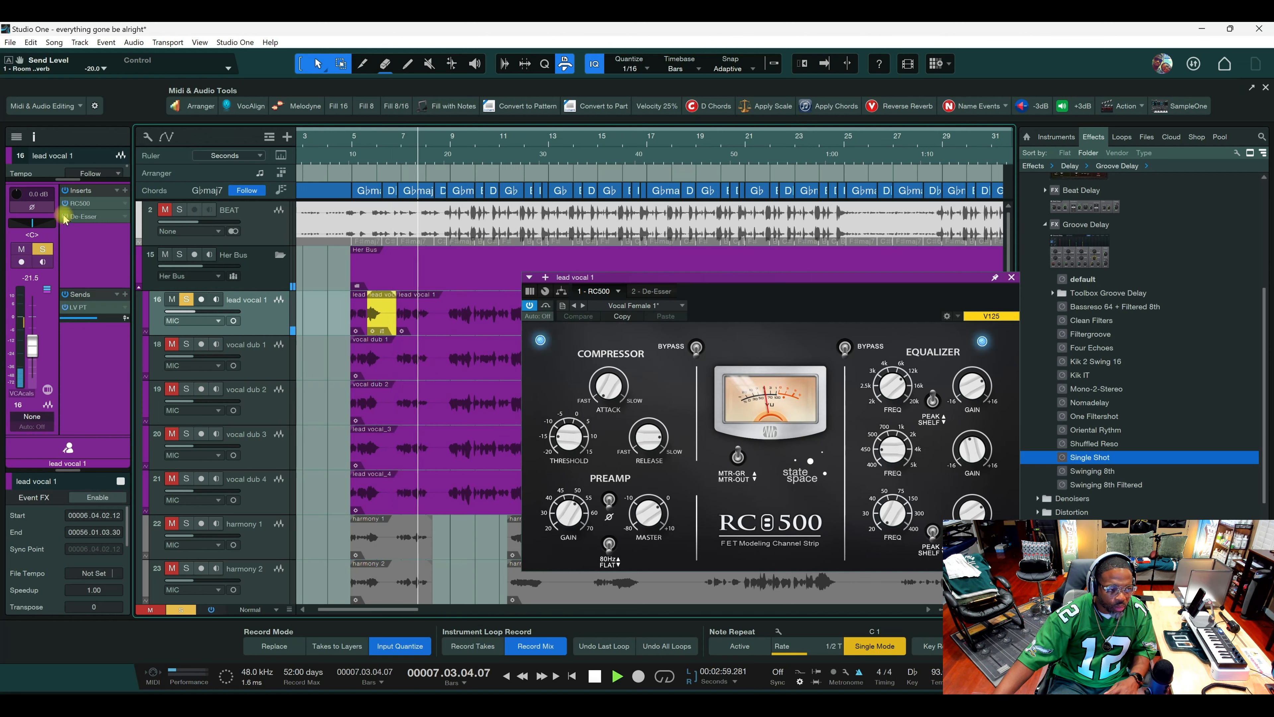
key("space")
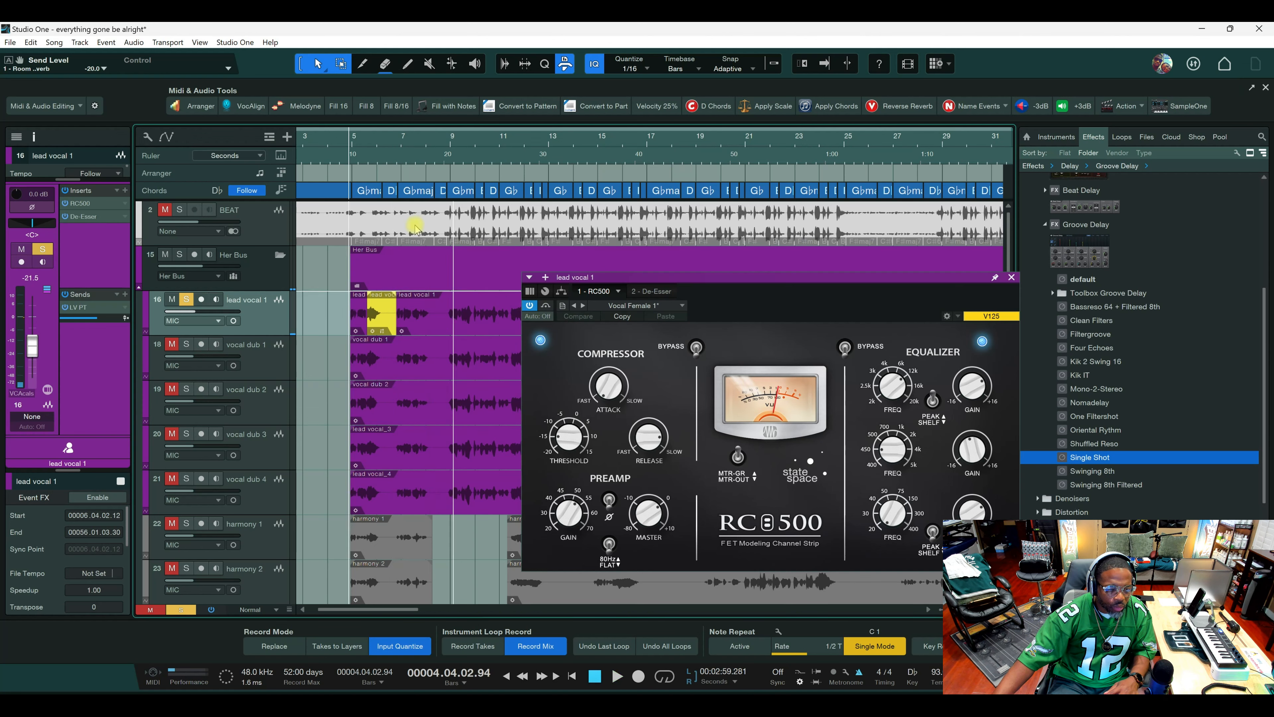
Compare the lead vocal phrase after the yellow event with the RC500 active and bypassed, keeping the plug-in window clear of the waveform.
scroll(394, 150, "up", 3)
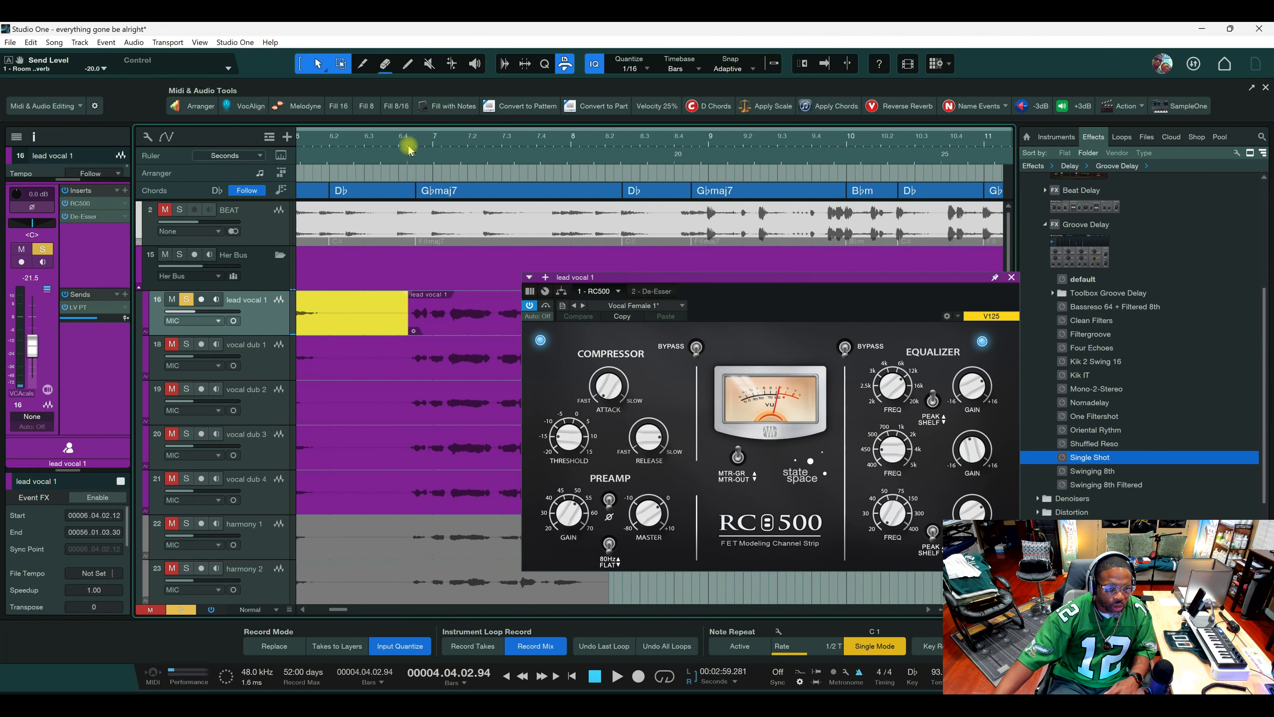
left_click(408, 149)
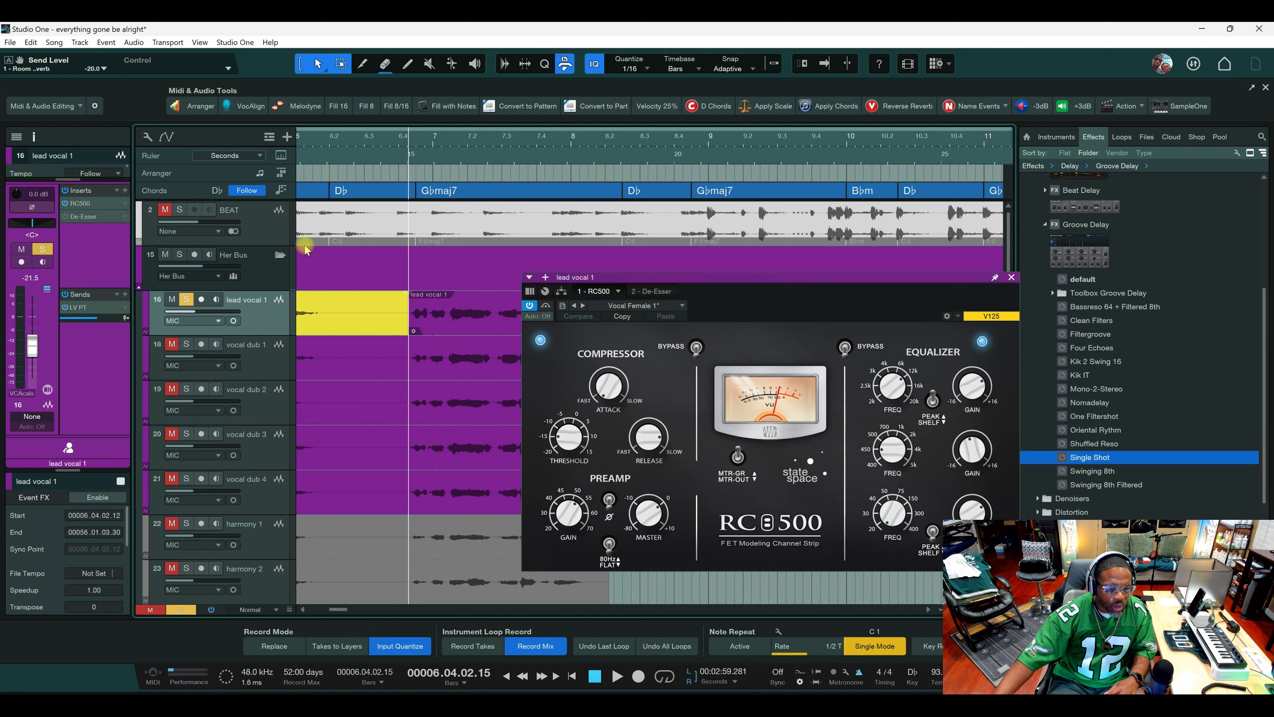
key("space")
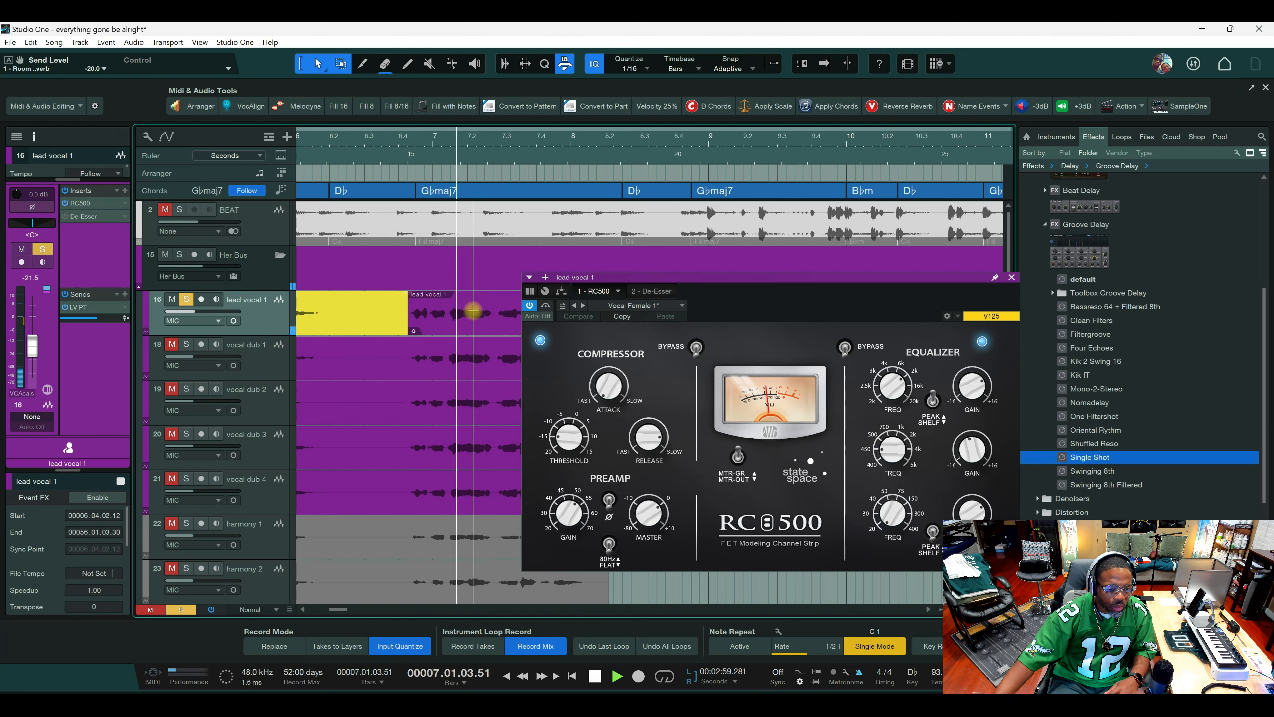
key("space")
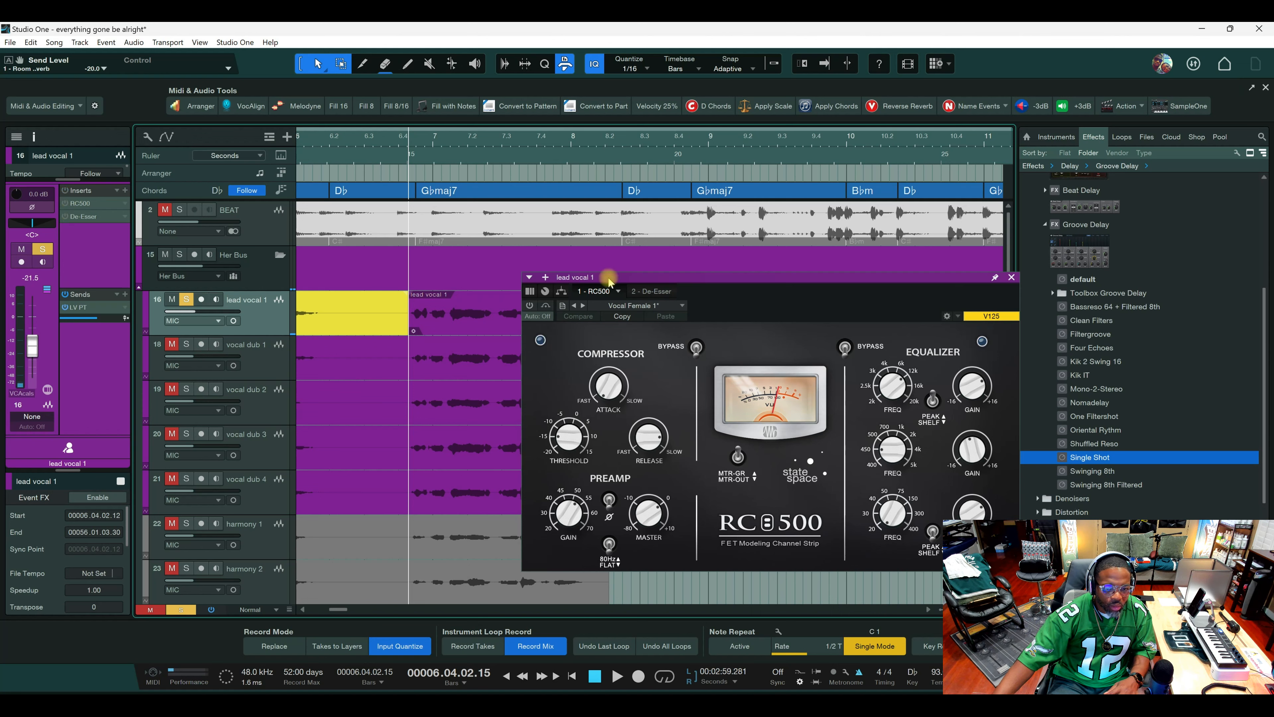
left_click_drag(684, 331, 676, 334)
key("space")
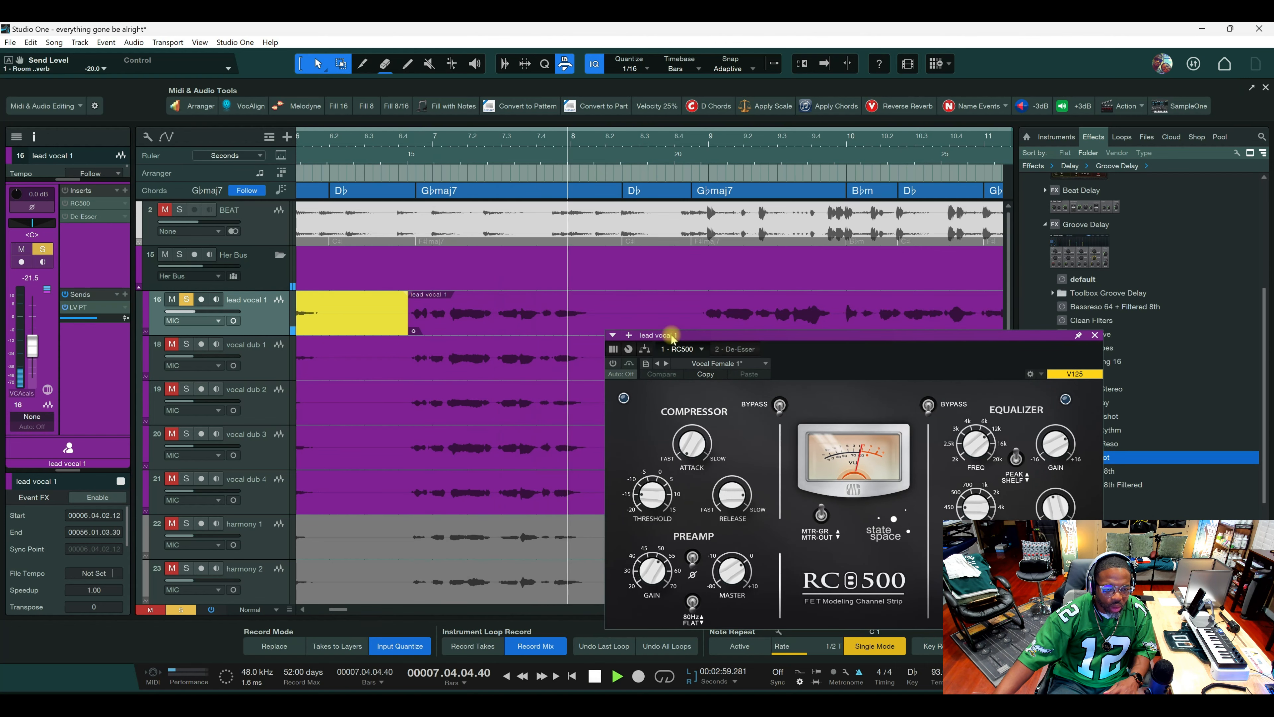
key("space")
Audition the lead vocal phrase starting near bar 9 with the RC500 bypassed, and again with it active.
scroll(699, 144, "down", 3)
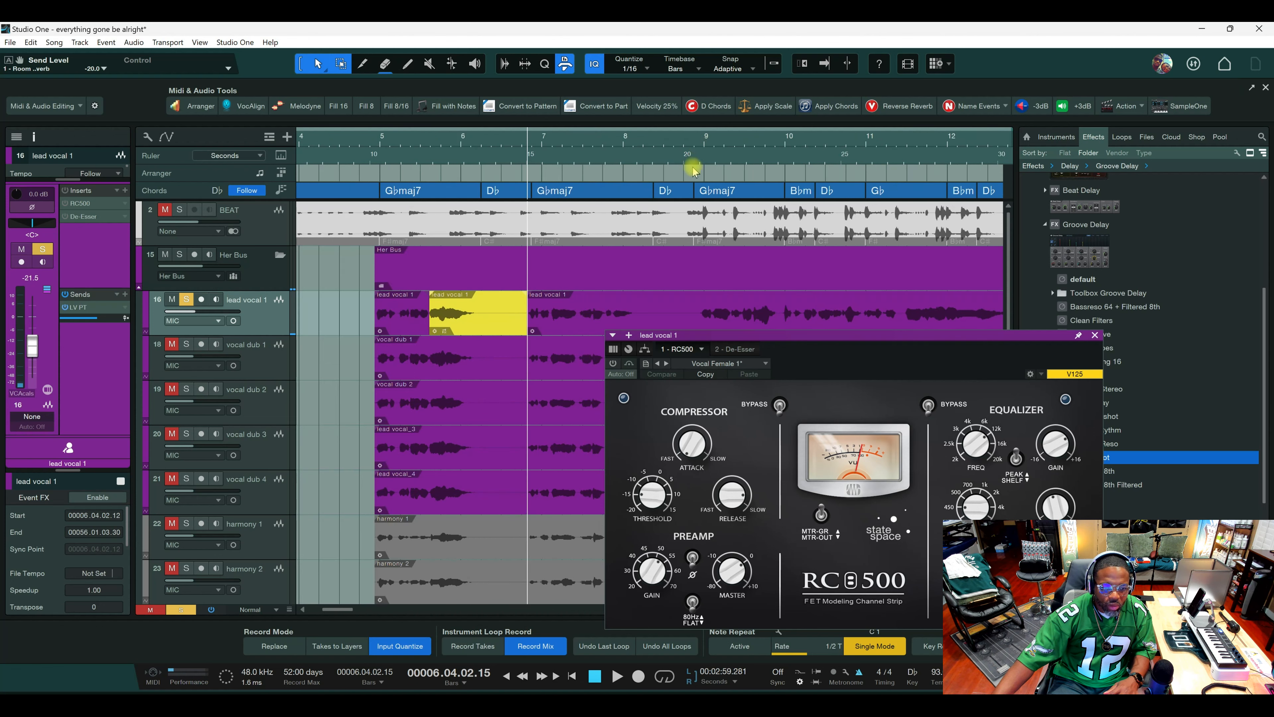
left_click(700, 146)
key("space")
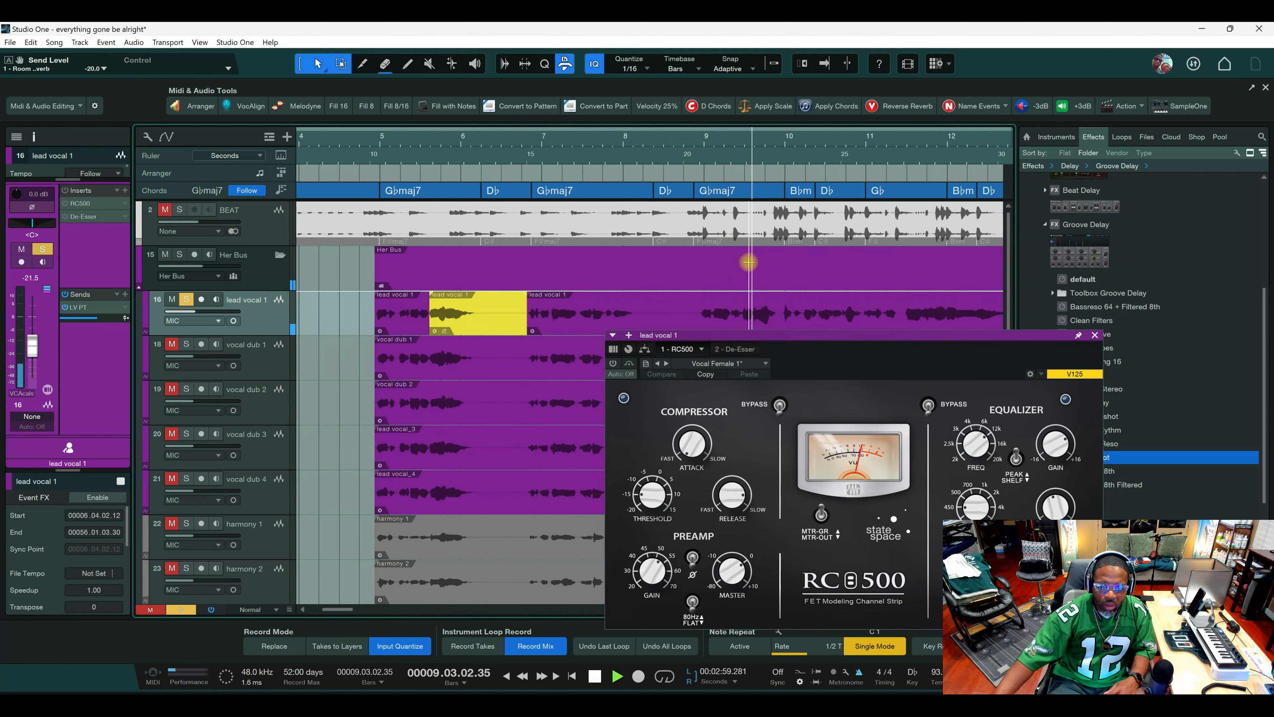
key("space")
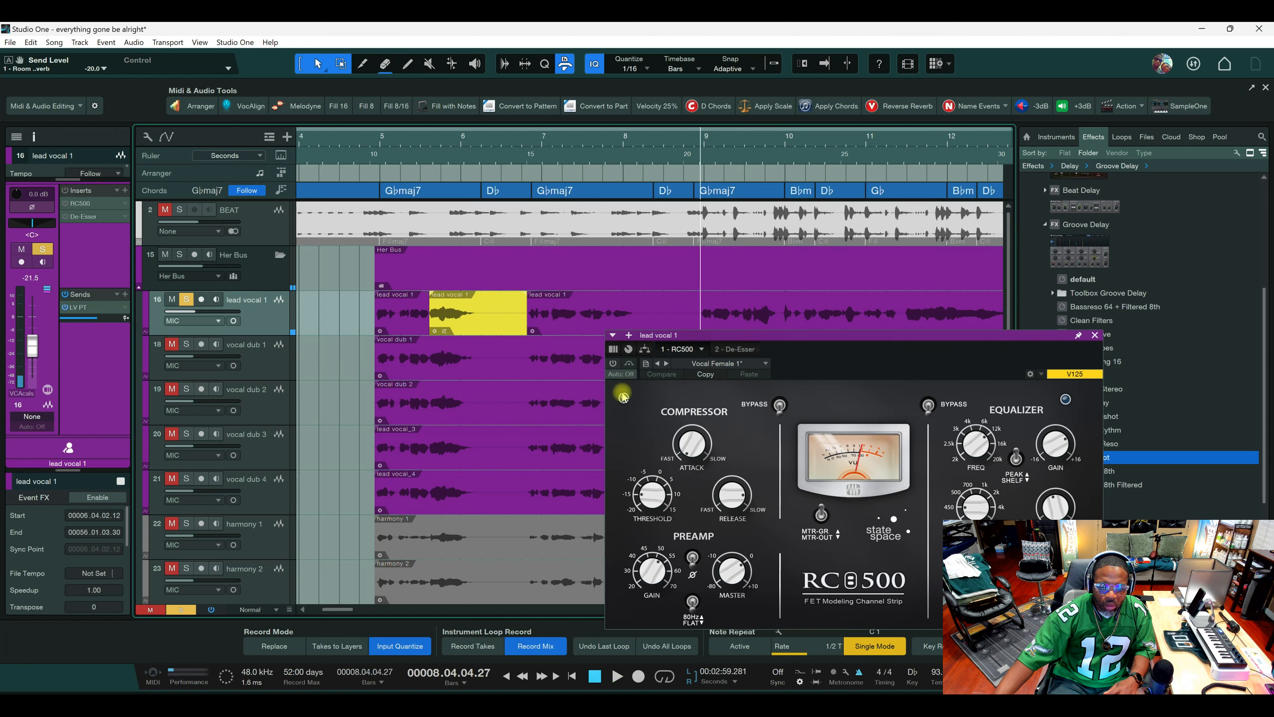
left_click(613, 363)
key("space")
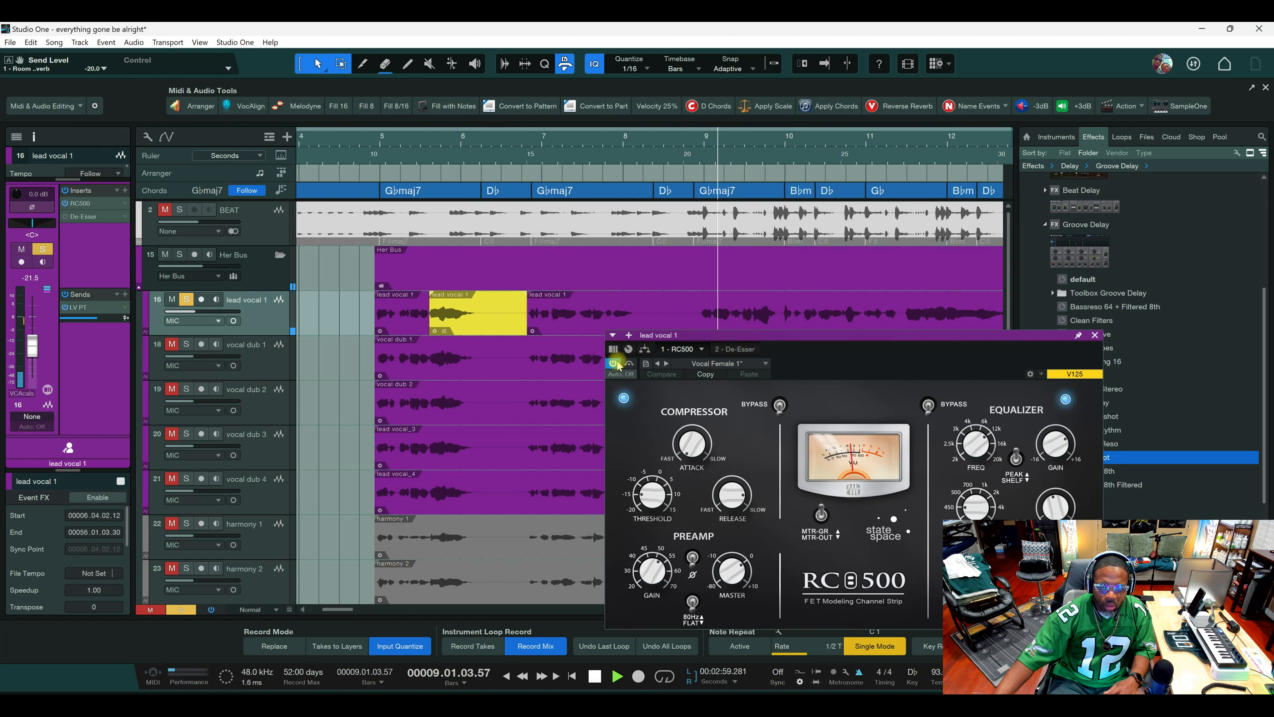
key("space")
Repeat the bypassed-versus-active RC500 comparison from bar 9, letting the active pass play on to about bar 12.
left_click(612, 364)
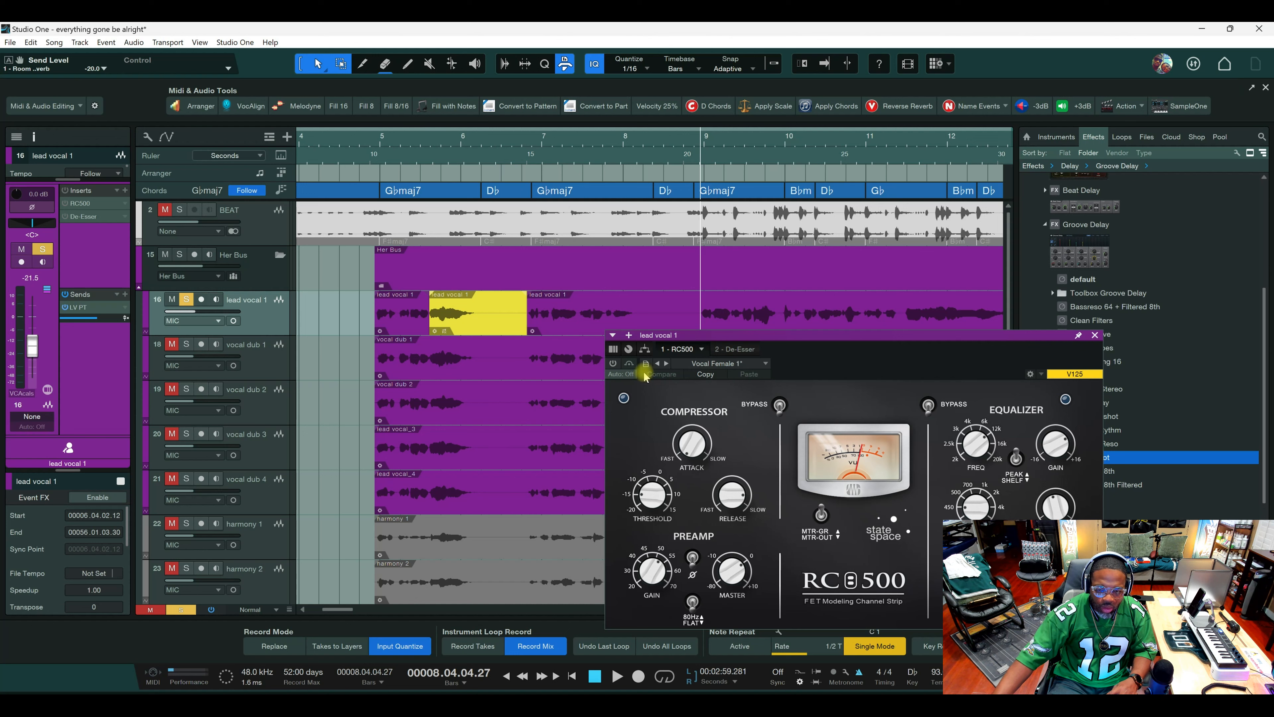
key("space")
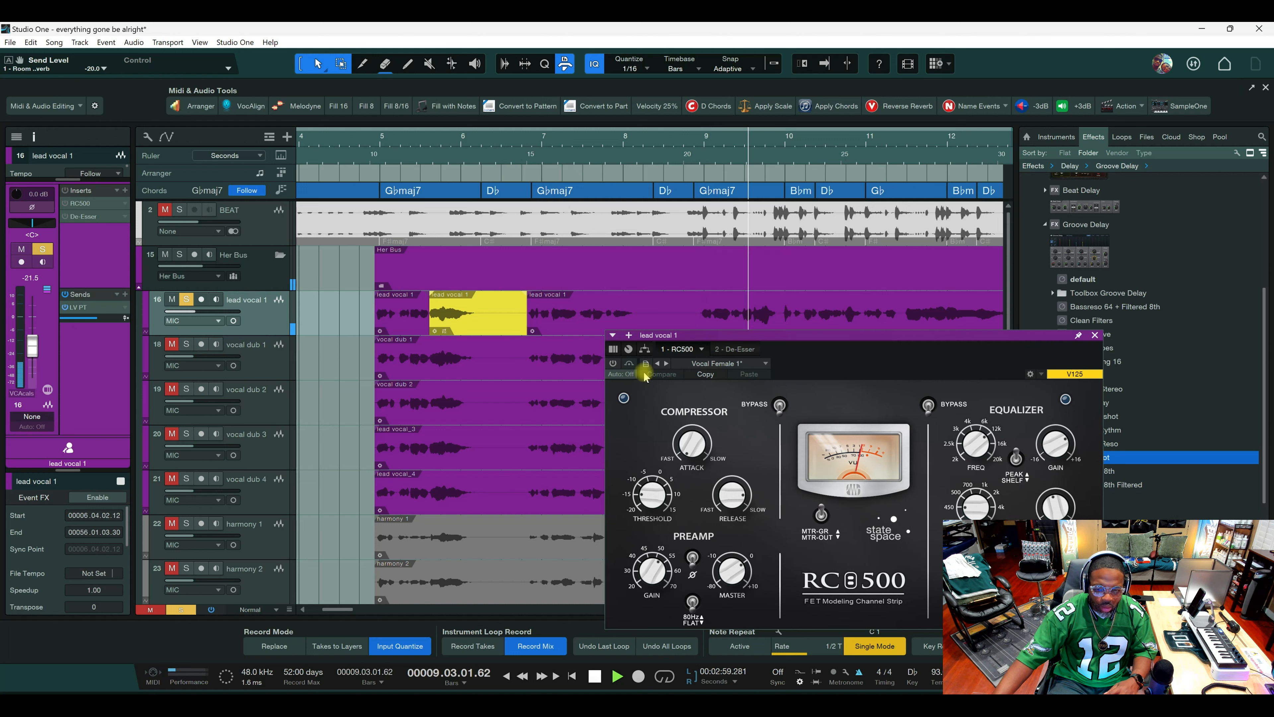
key("space")
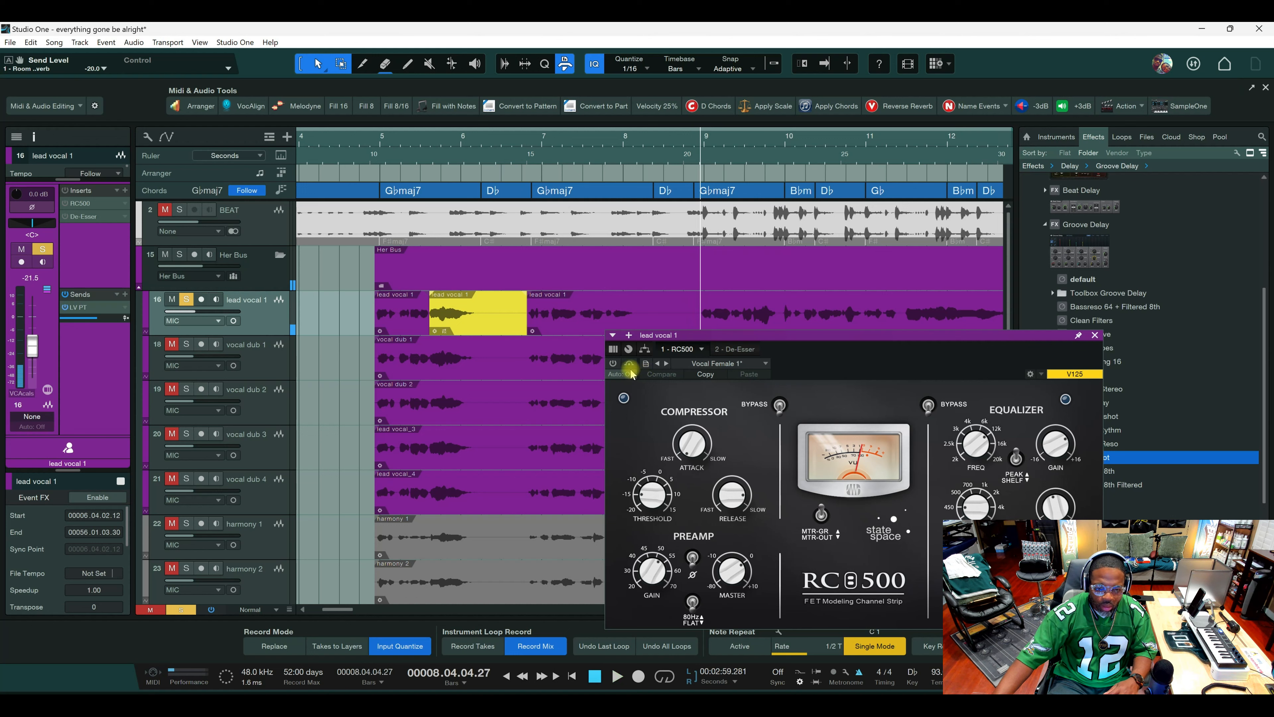
left_click(613, 363)
key("space")
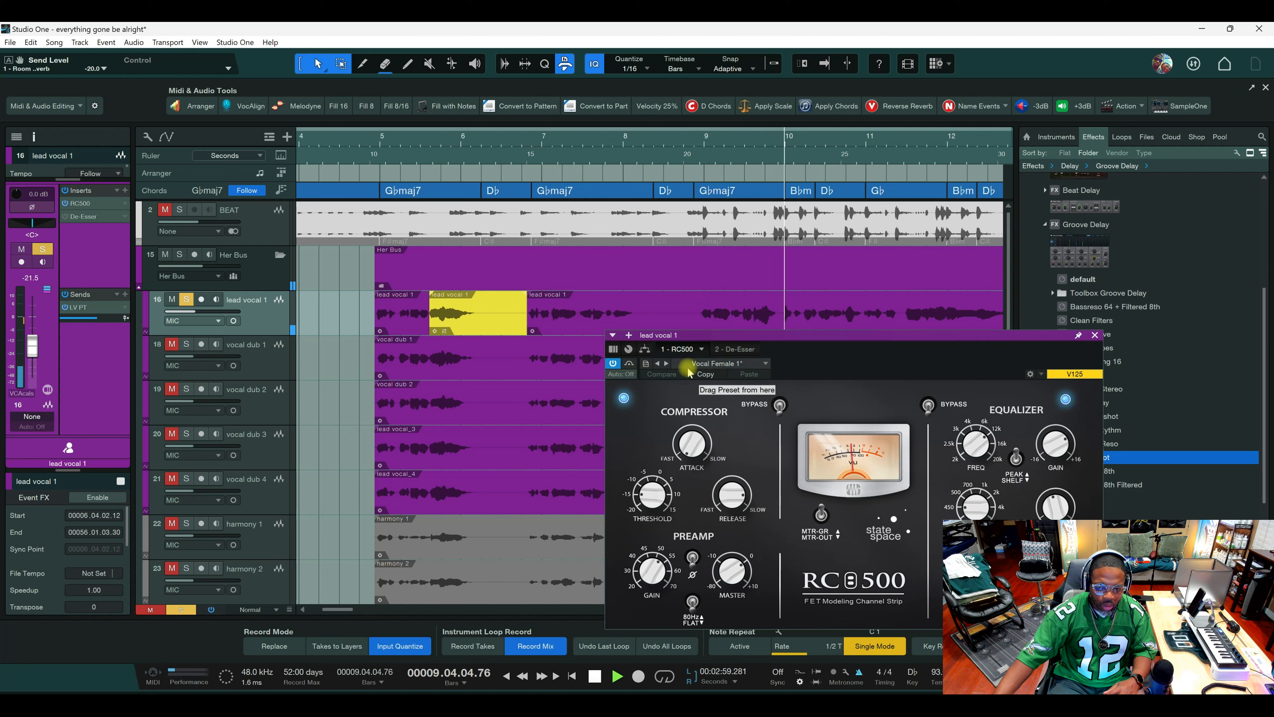
key("space")
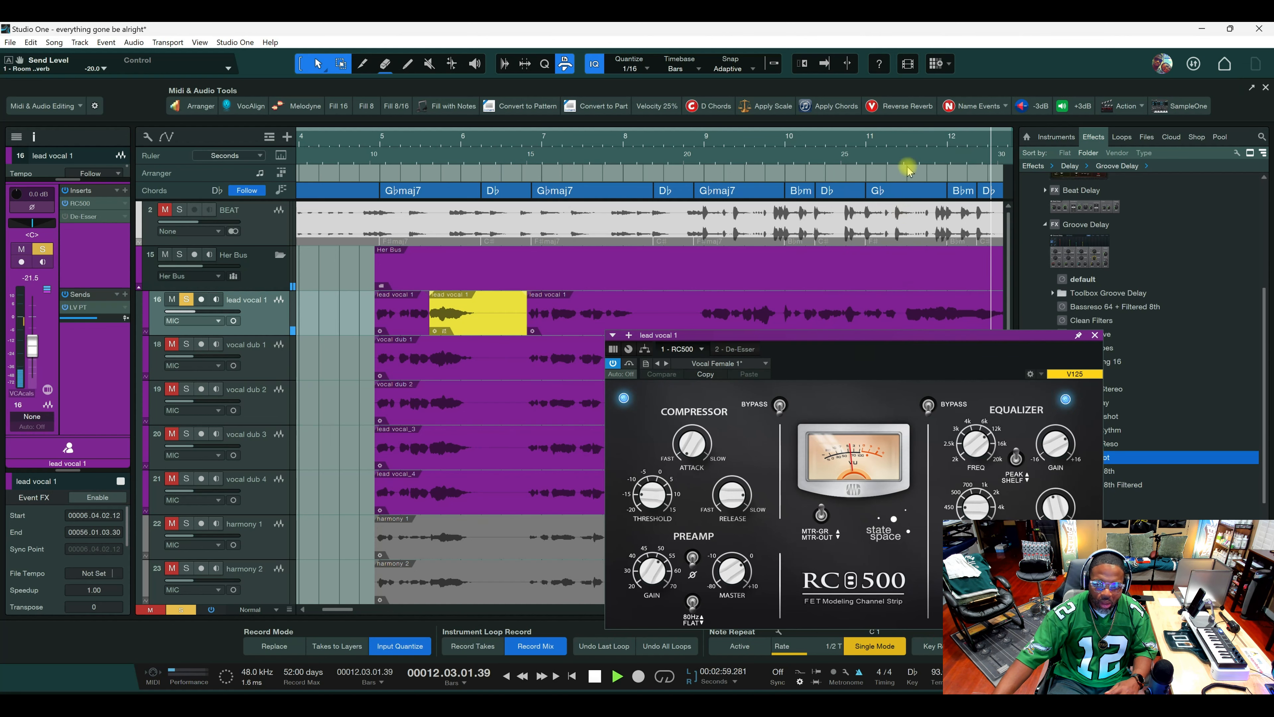
scroll(876, 143, "down", 4)
key("space")
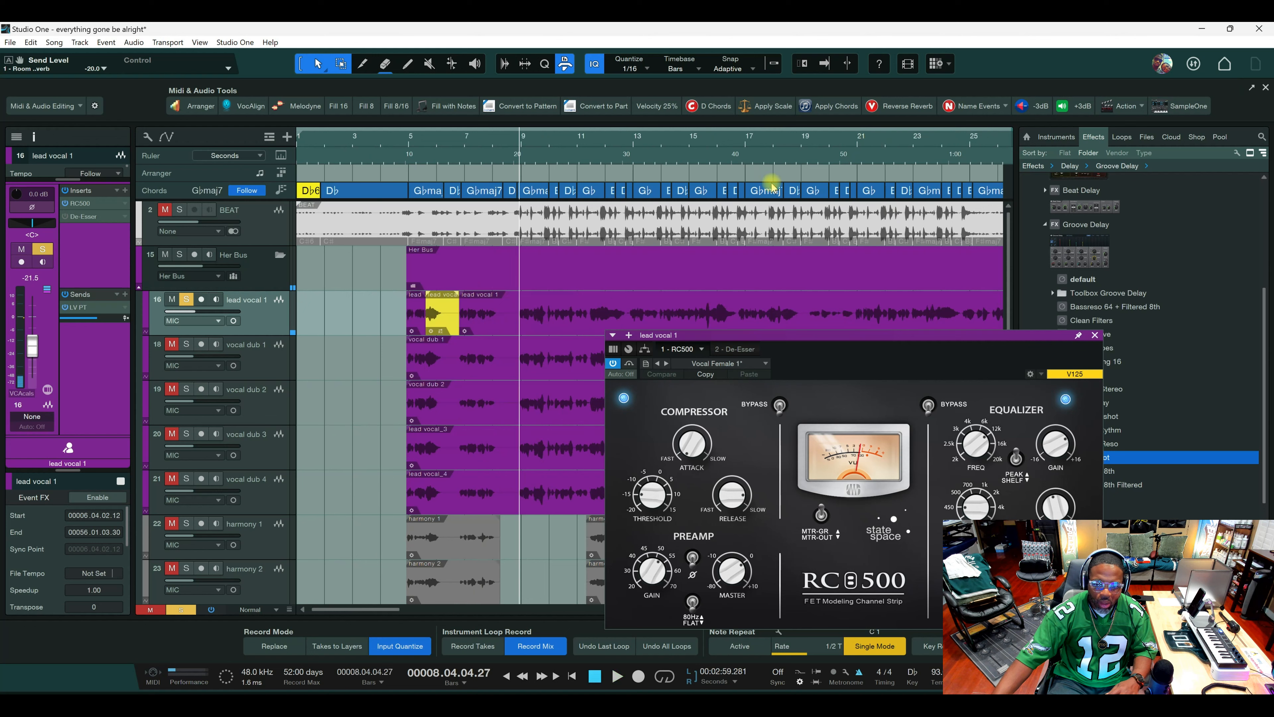
Compare the lead vocal phrase starting near bar 11 with the RC500 active and bypassed, leaving the plug-in switched on.
left_click(588, 143)
key("space")
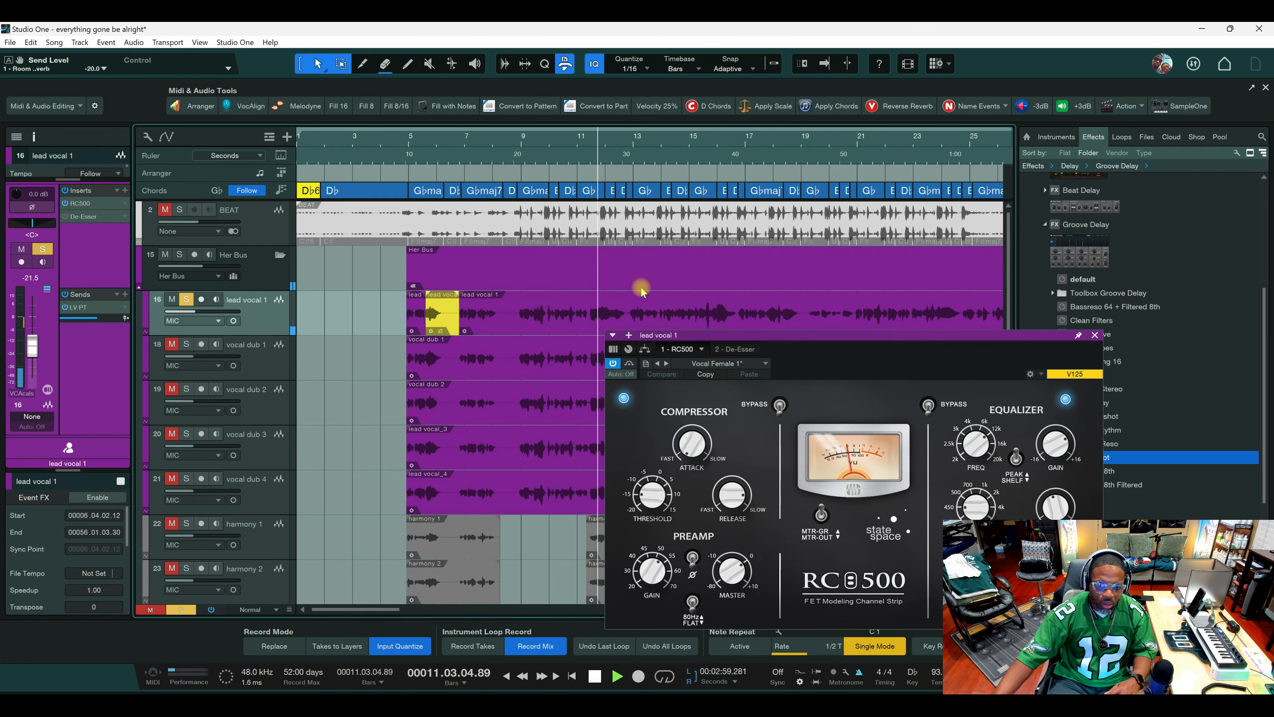
key("space")
left_click(614, 364)
key("space")
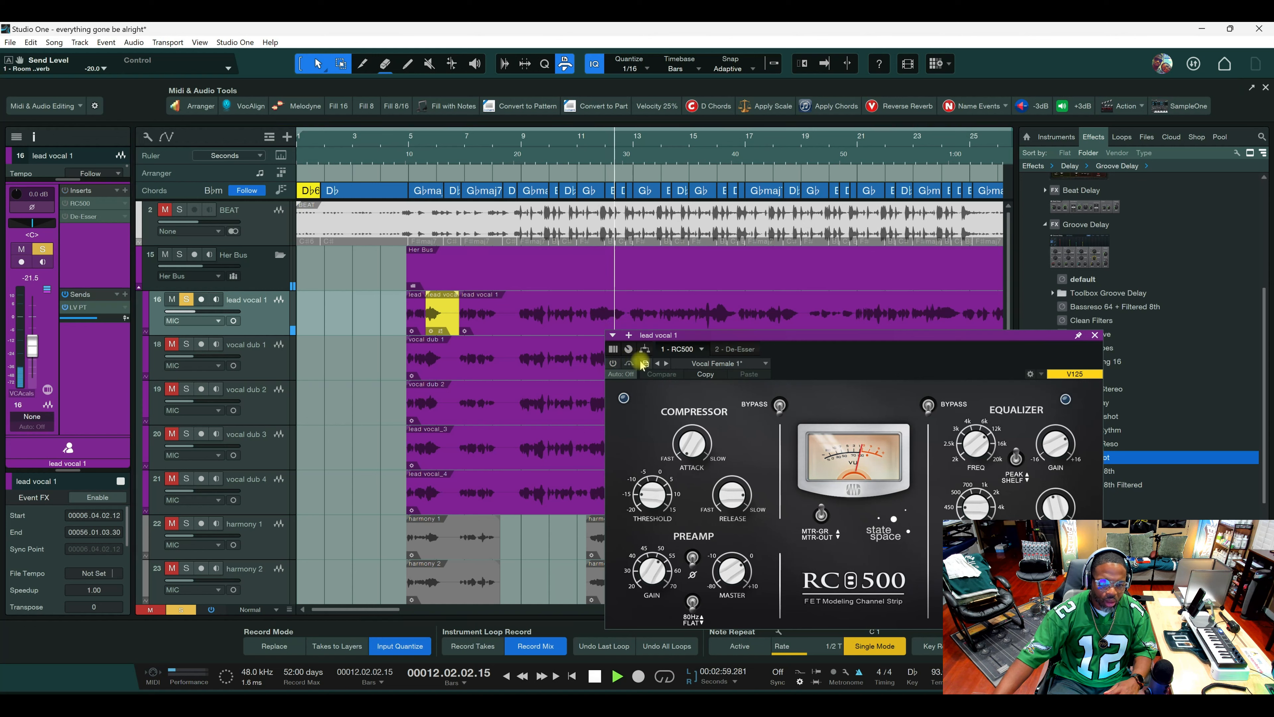
key("space")
key("space")
left_click(612, 364)
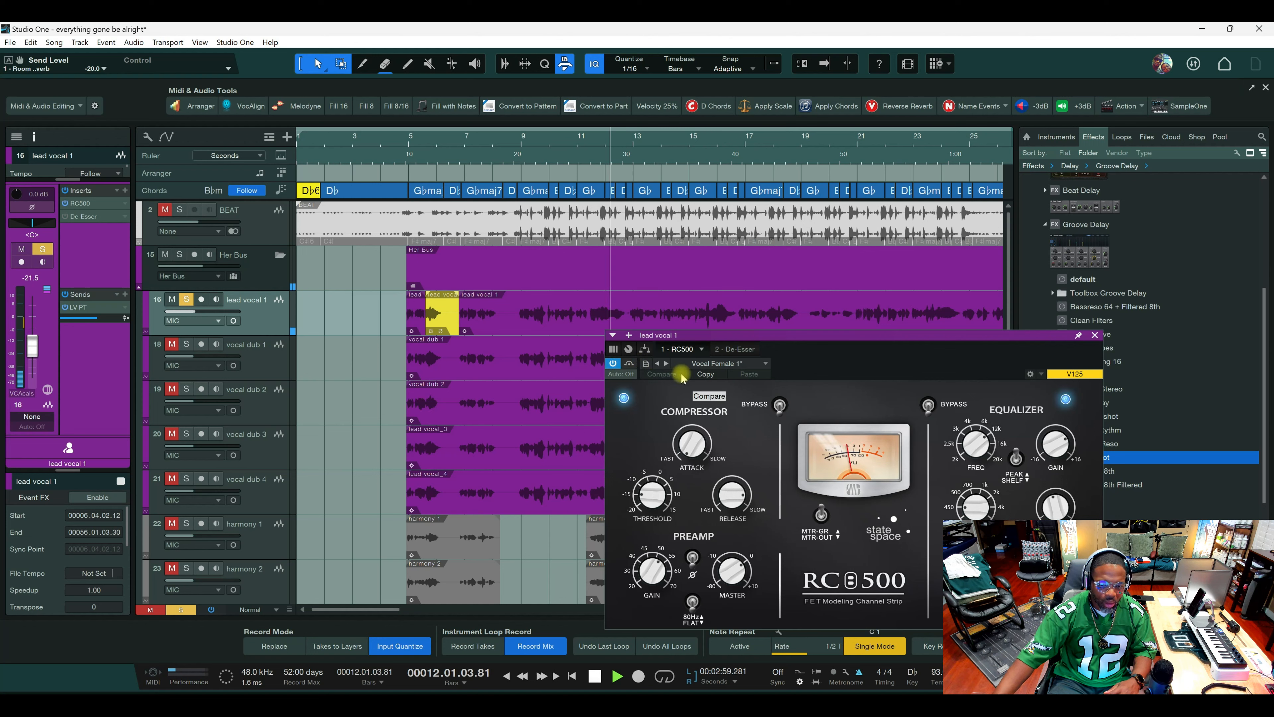
key("space")
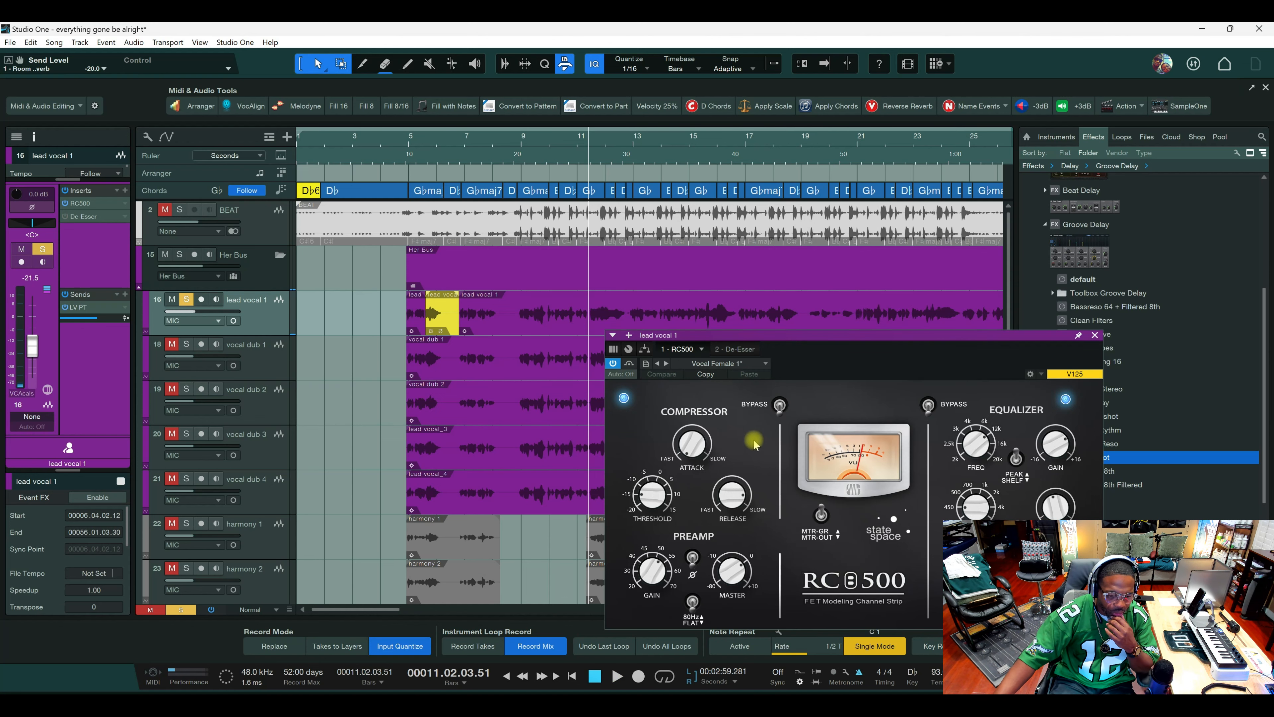
Close the RC500 window, show the mixer, and audition lead vocal 1 soloed from bar 11.
left_click_drag(730, 335, 729, 292)
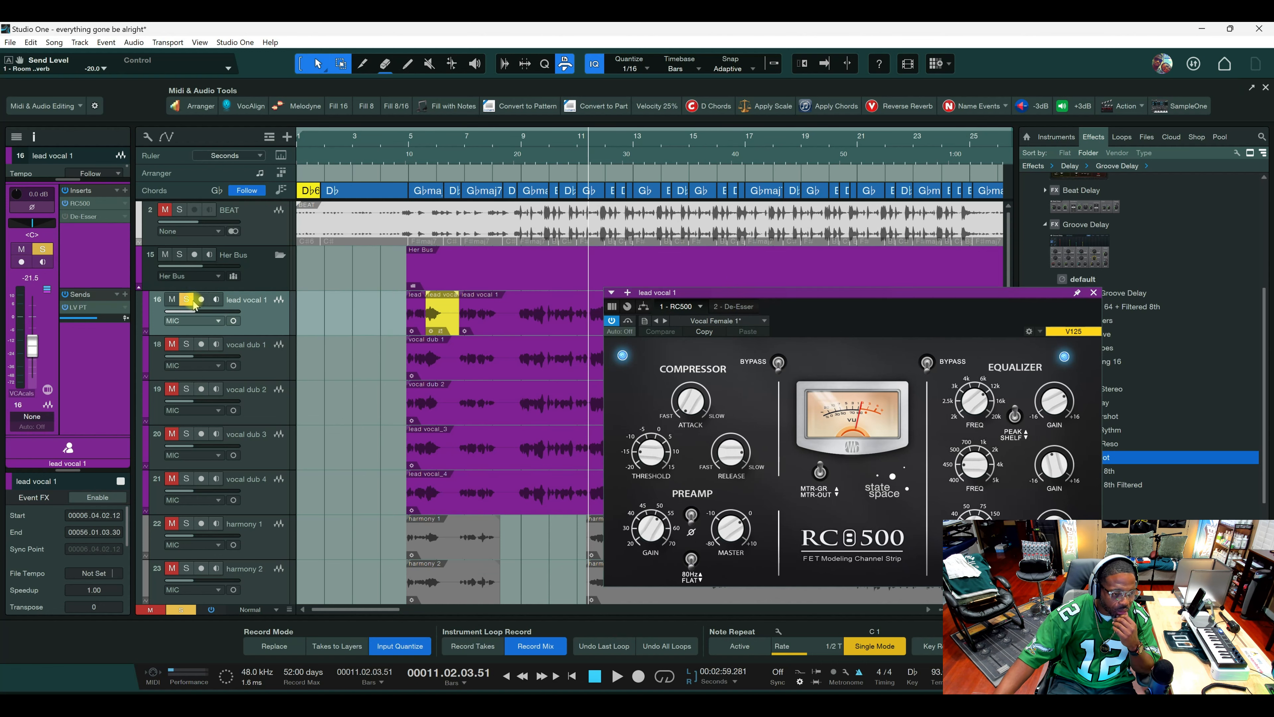
key("F3")
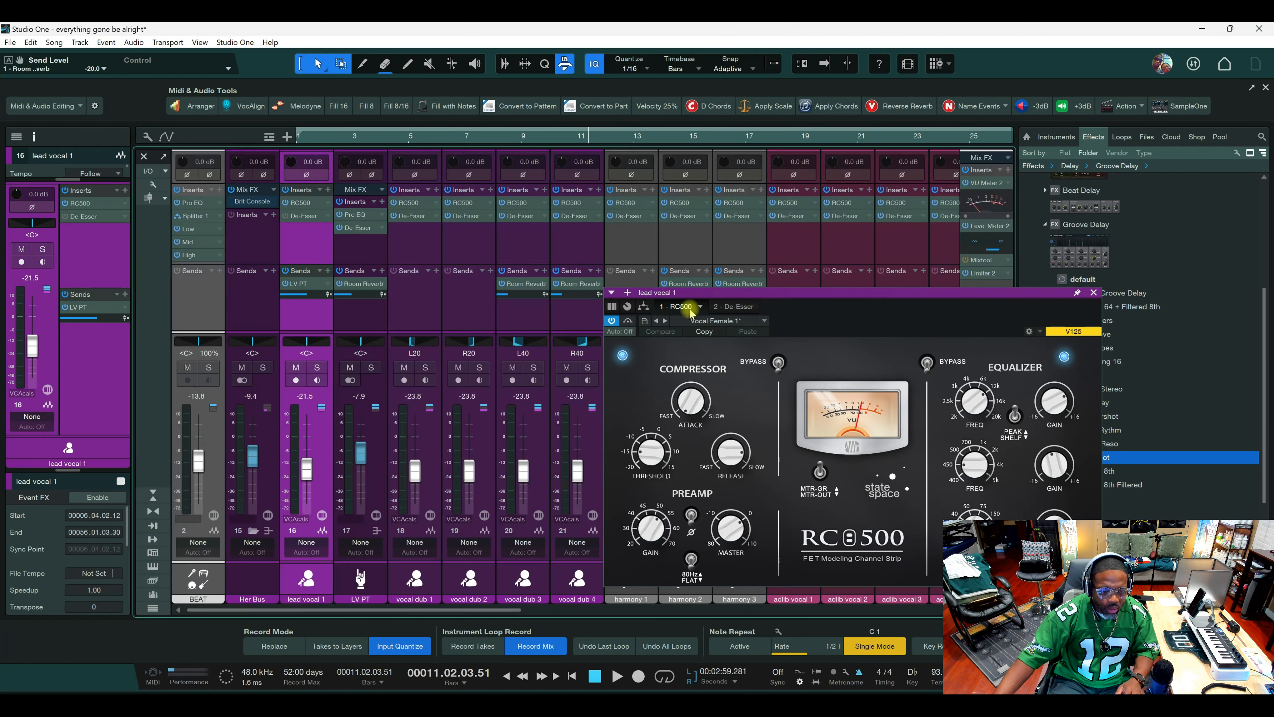
left_click(1093, 292)
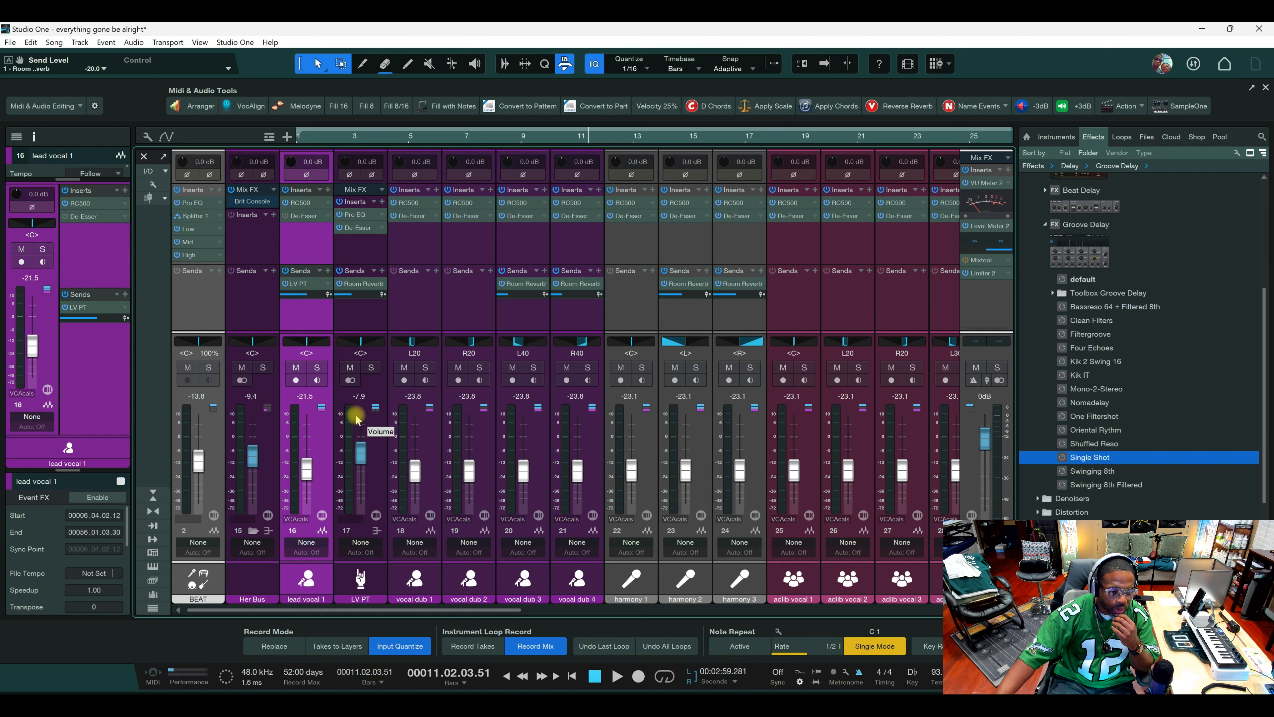
left_click(317, 367)
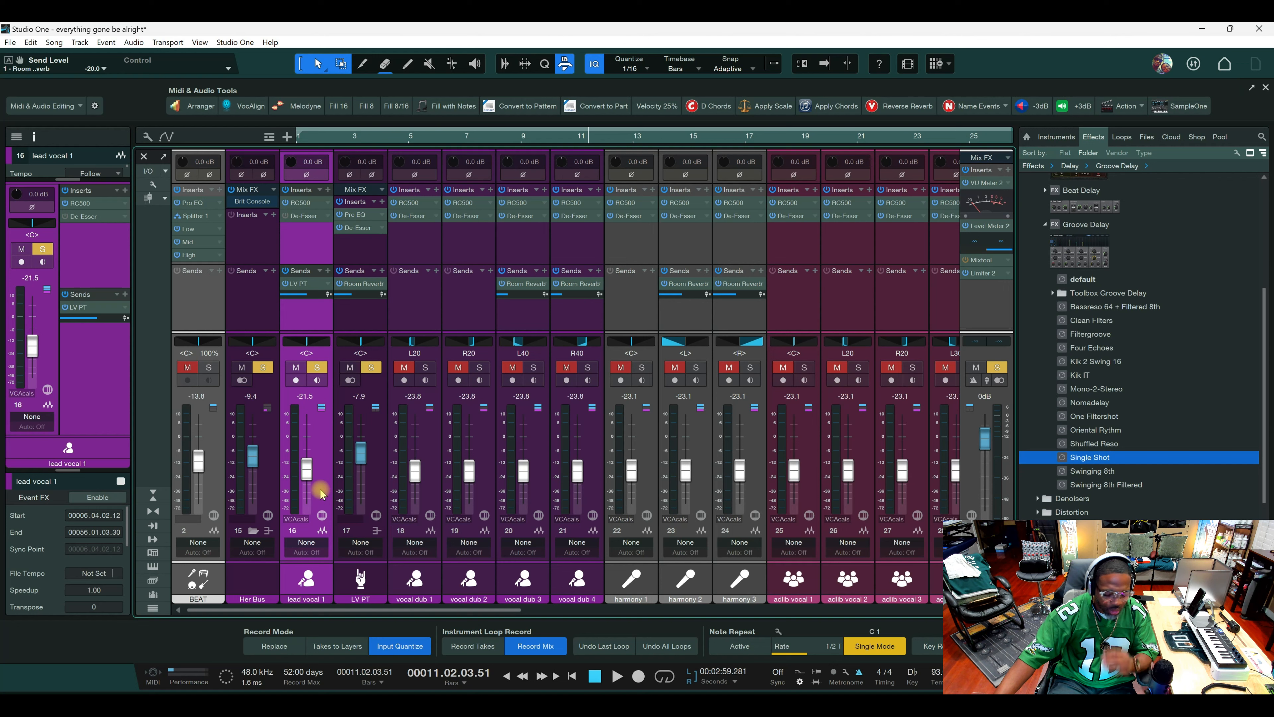
key("space")
key("space")
Solo the LV PT channel in place of lead vocal 1 and audition it alone.
left_click(315, 369)
left_click(371, 368)
left_click(375, 443)
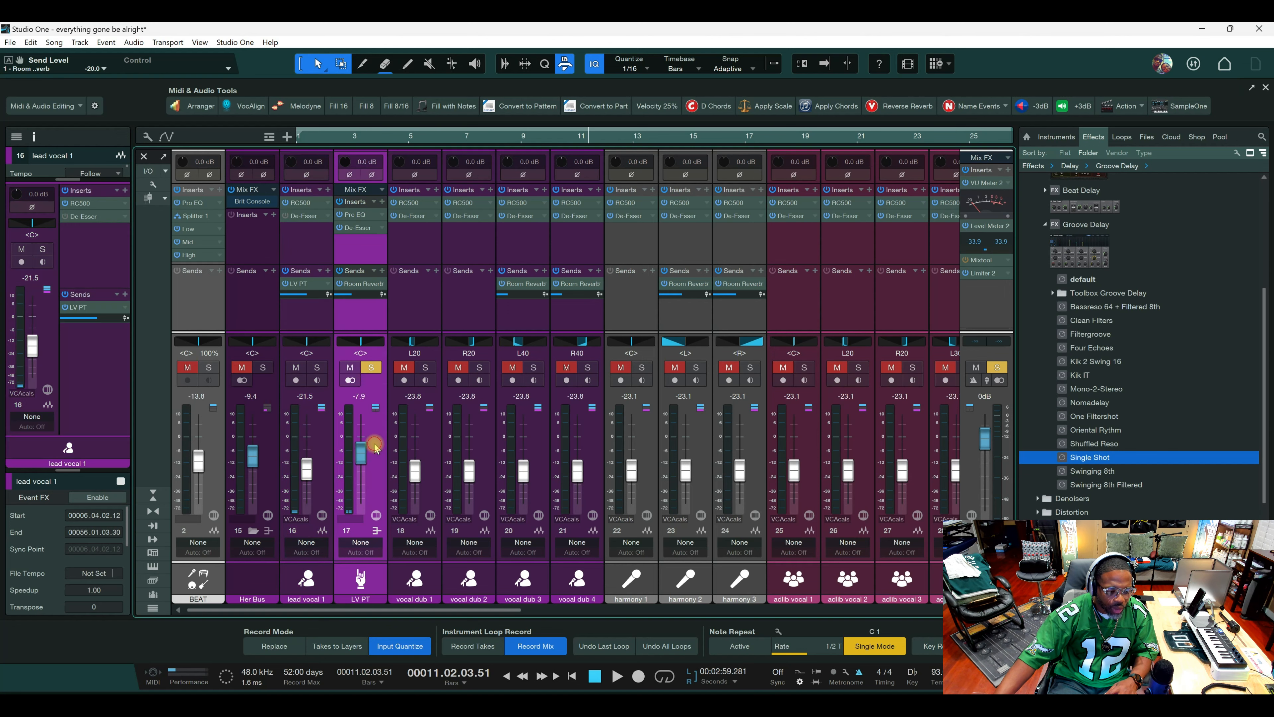
left_click(322, 449)
left_click(375, 439)
key("space")
key("space")
Examine the LV PT channel's Pro EQ during playback, and review its De-Esser settings.
double_click(355, 215)
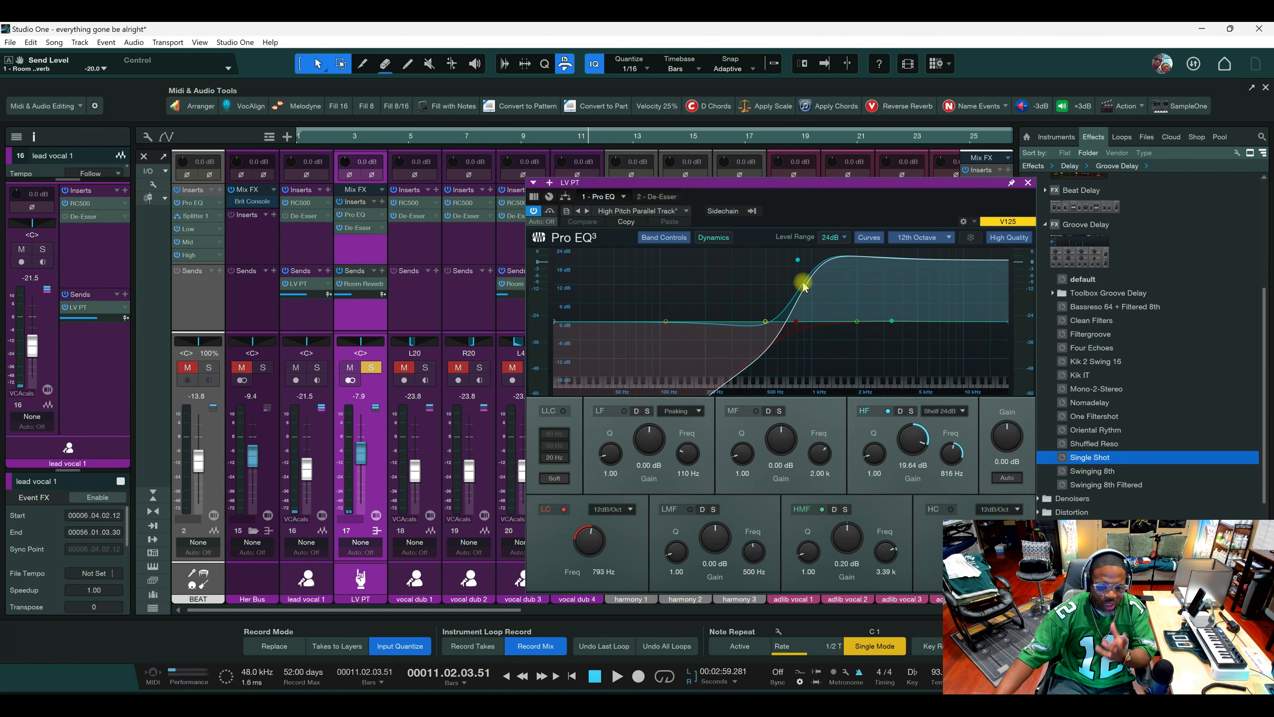
key("space")
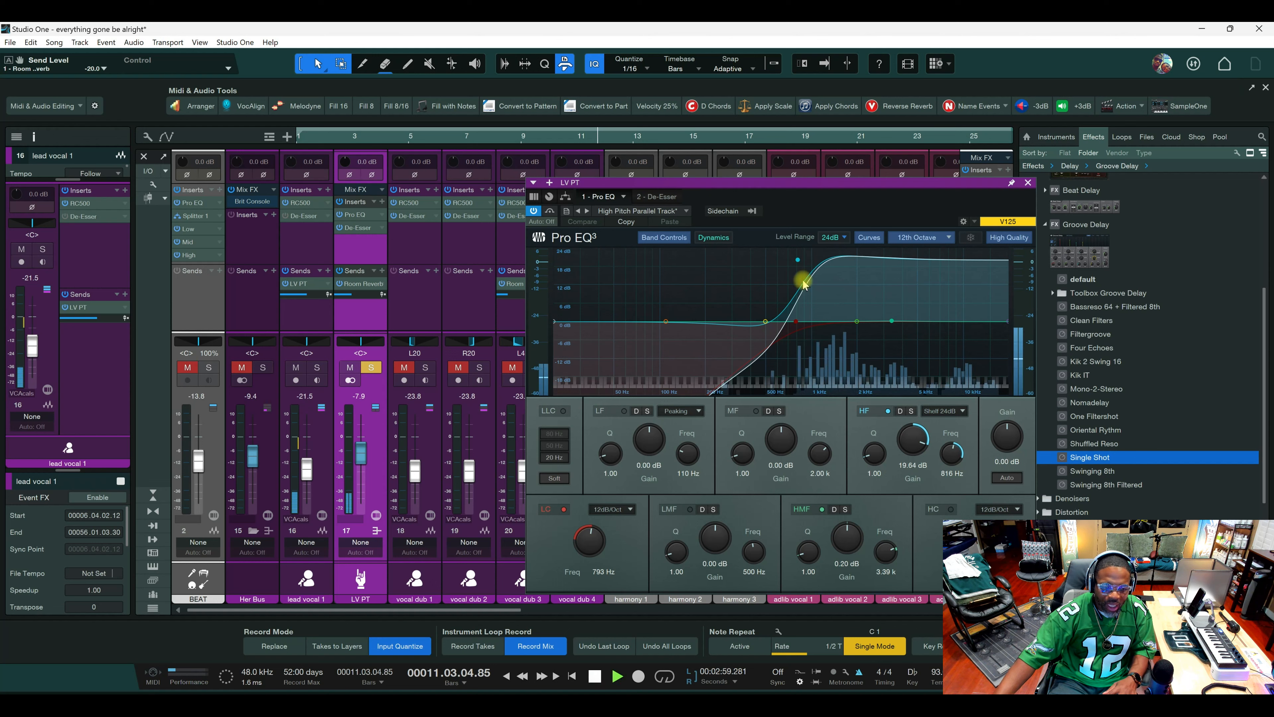
key("space")
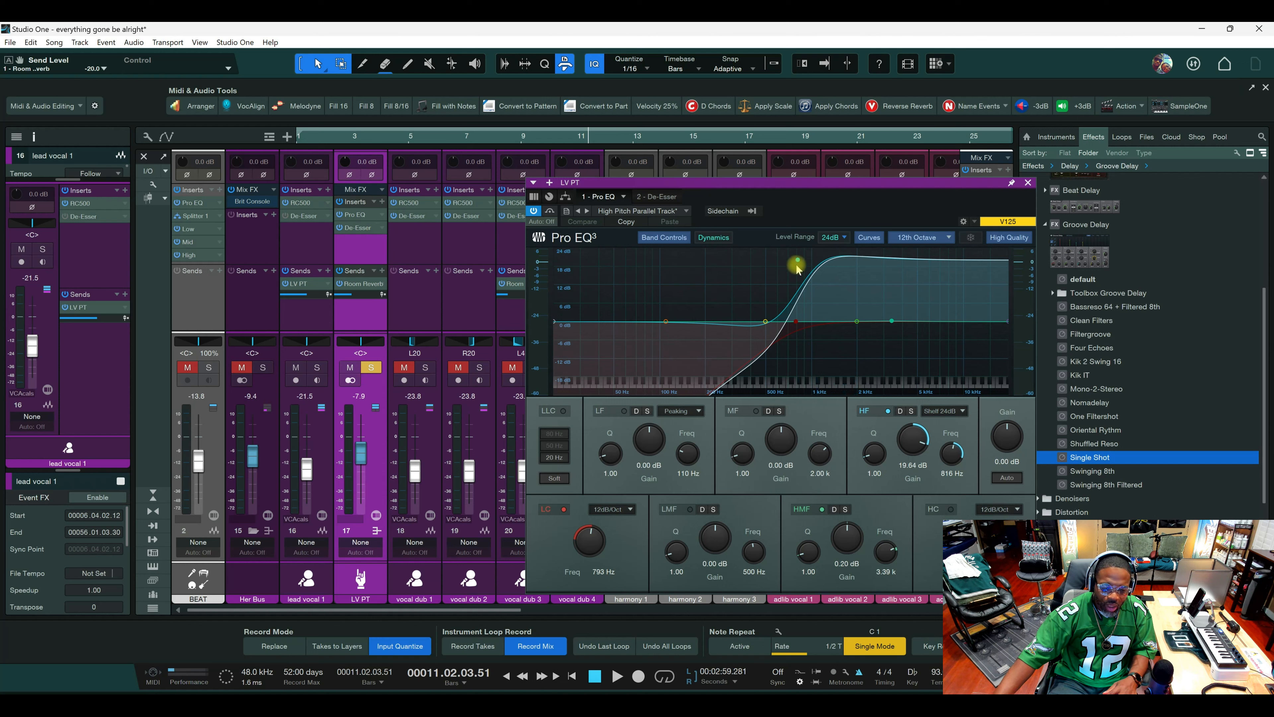
left_click(355, 227)
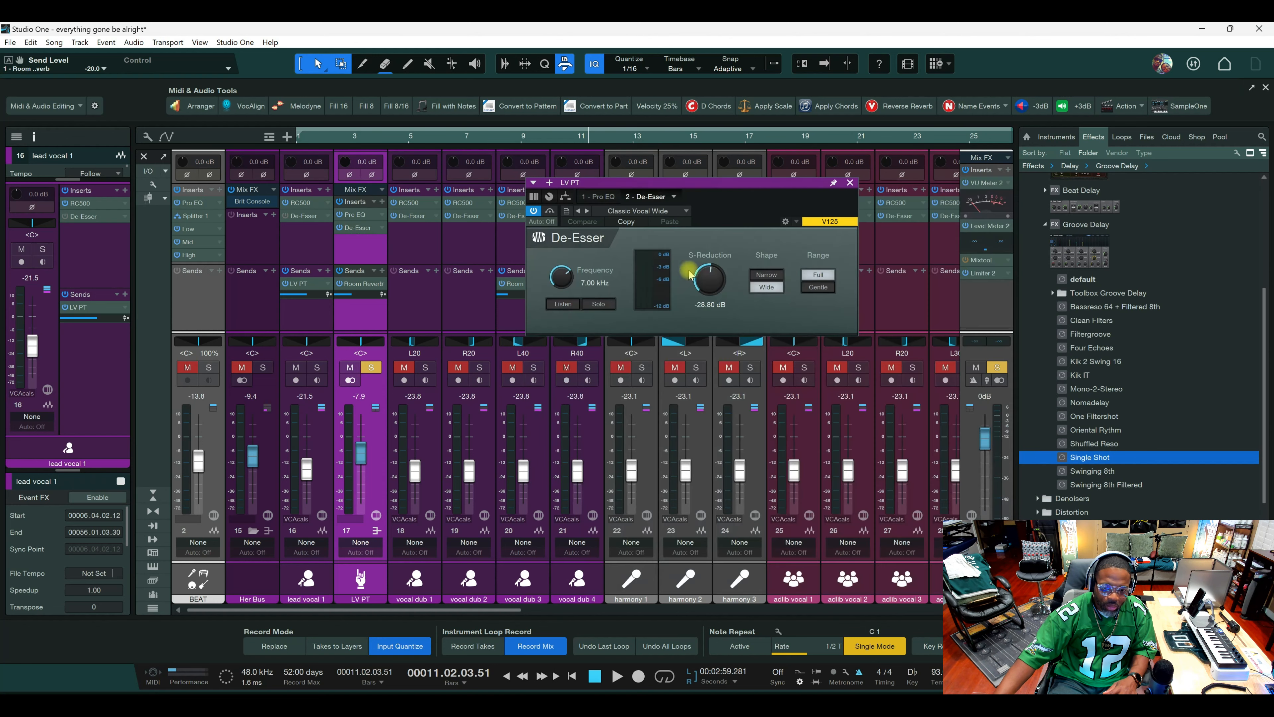
left_click(854, 182)
Audition LV PT with its Room Reverb send muted, and again with the send active.
key("space")
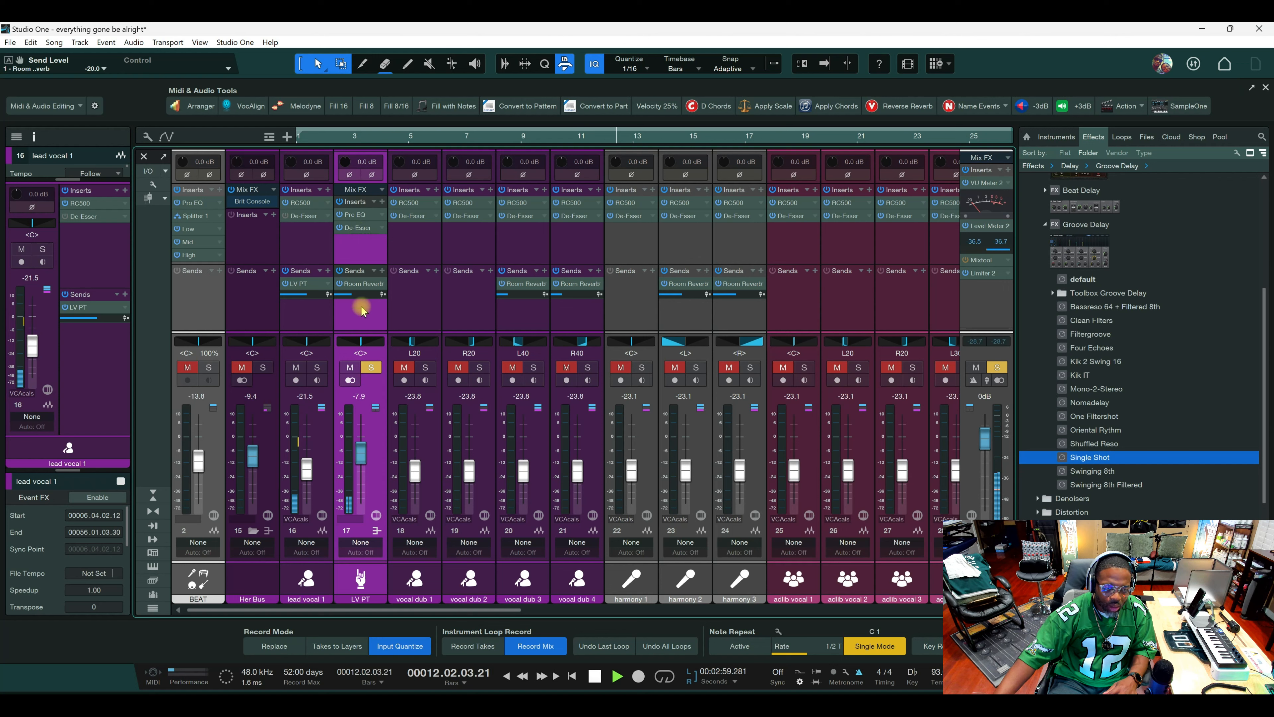
left_click(341, 284)
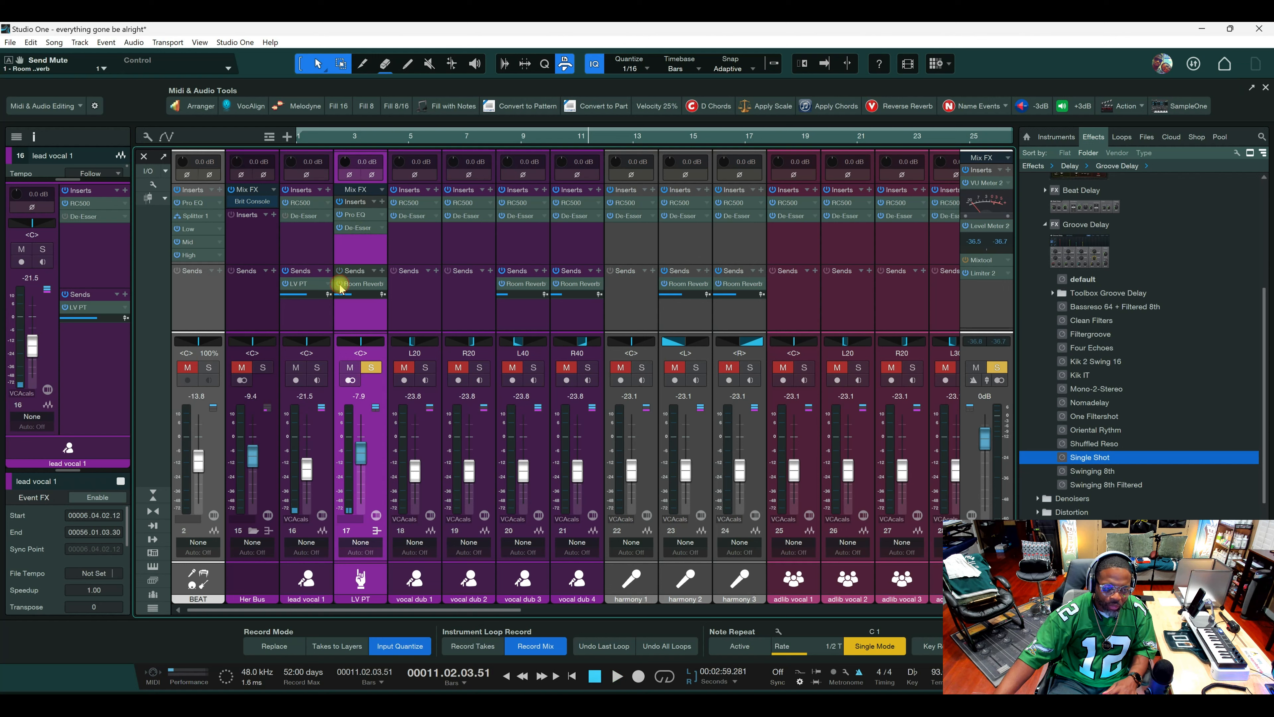
left_click(348, 294)
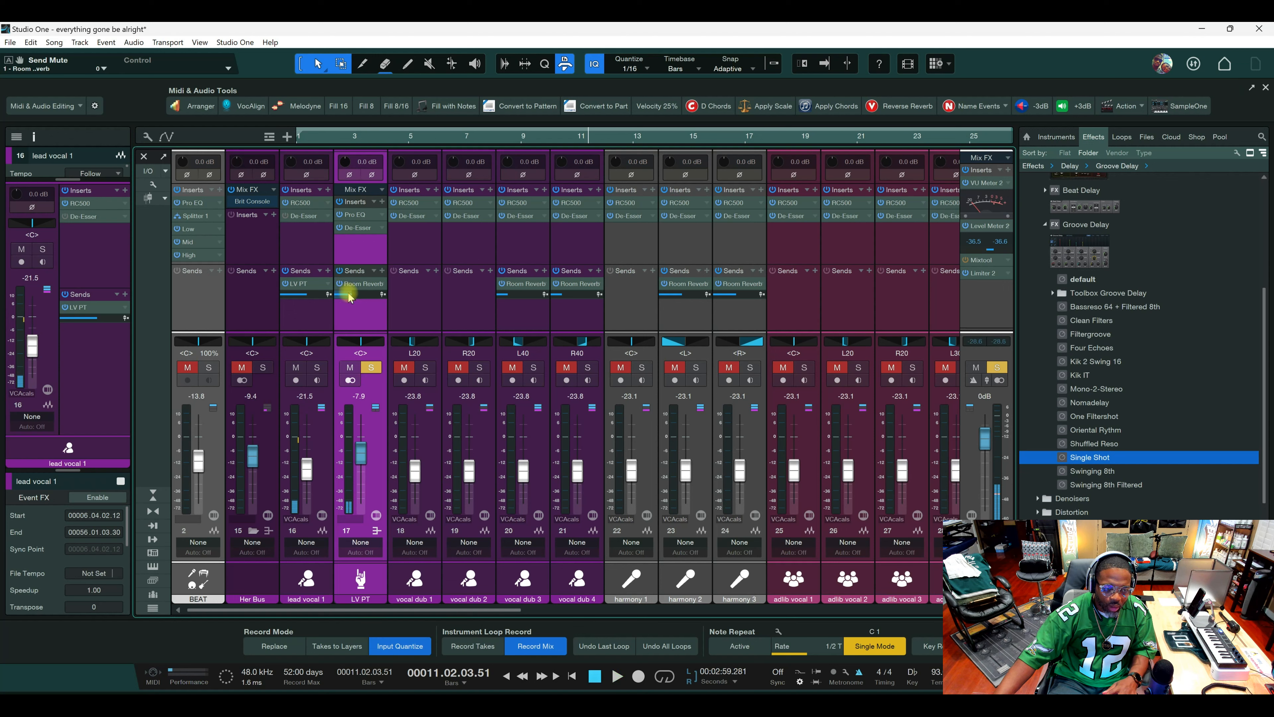
left_click_drag(349, 299, 351, 297)
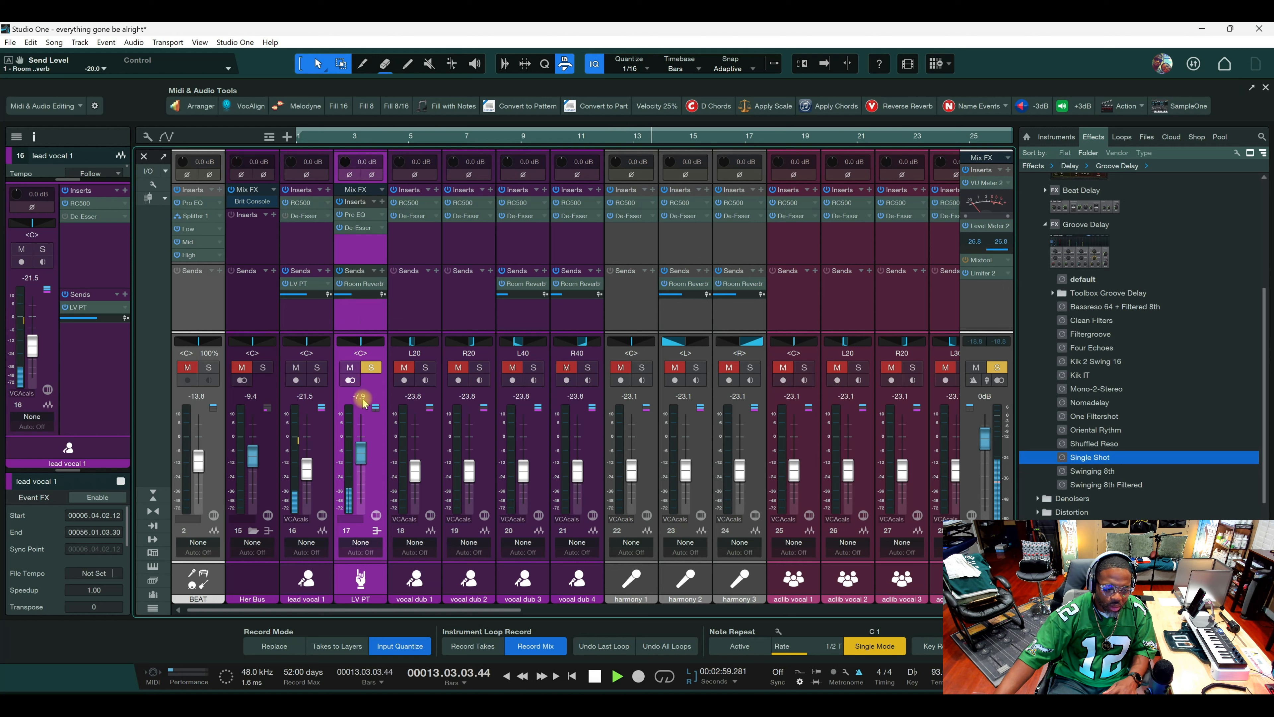
Play lead vocal 1 soloed together with LV PT, and continue with LV PT muted.
left_click(316, 368)
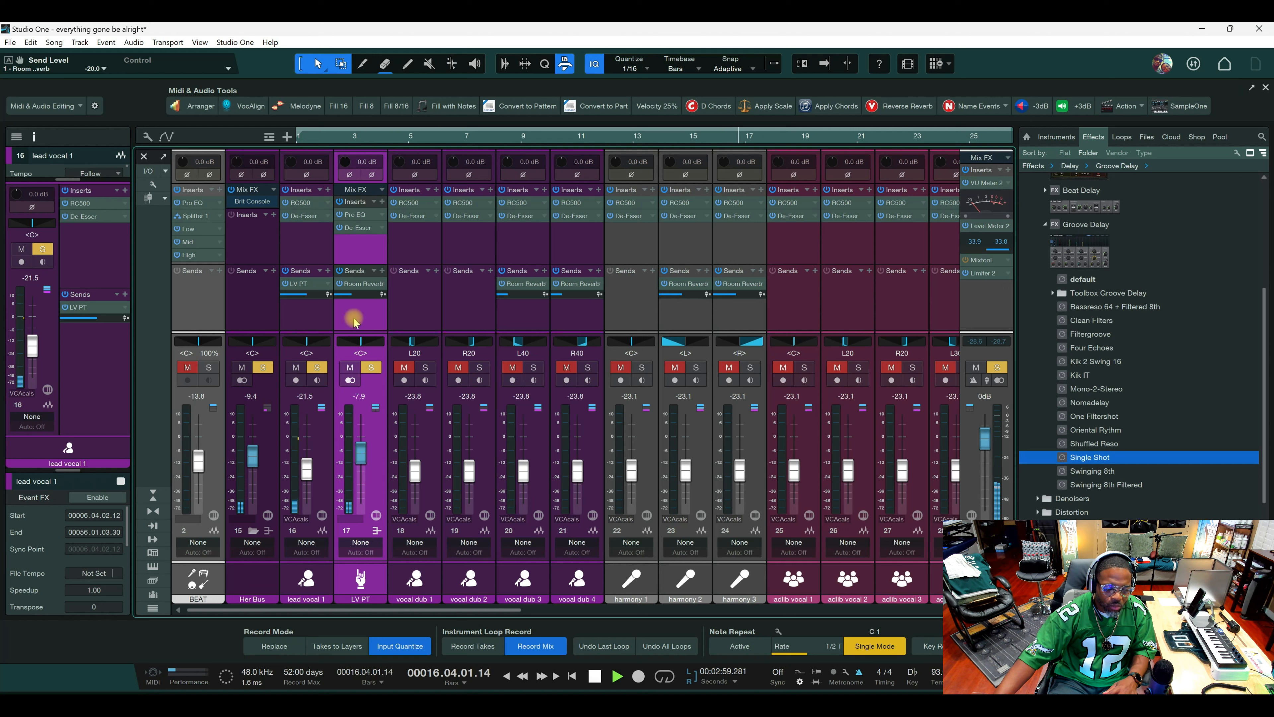
left_click(362, 368)
left_click(351, 369)
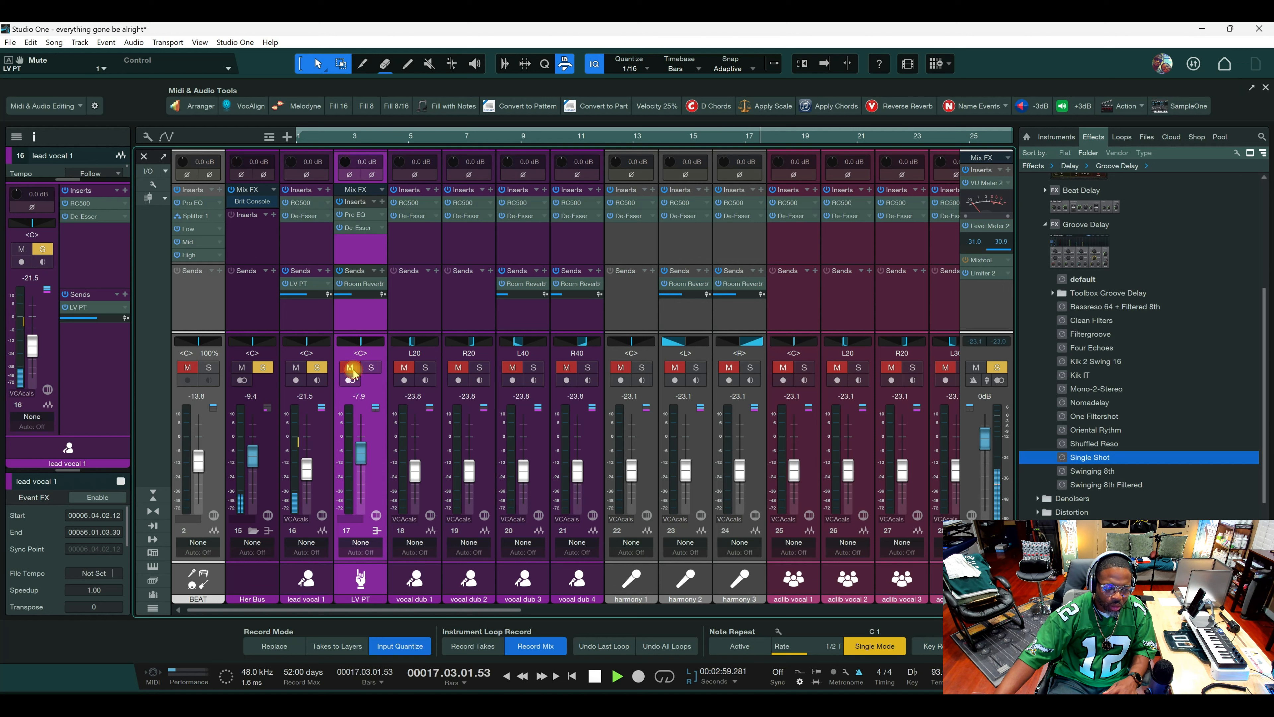
key("space")
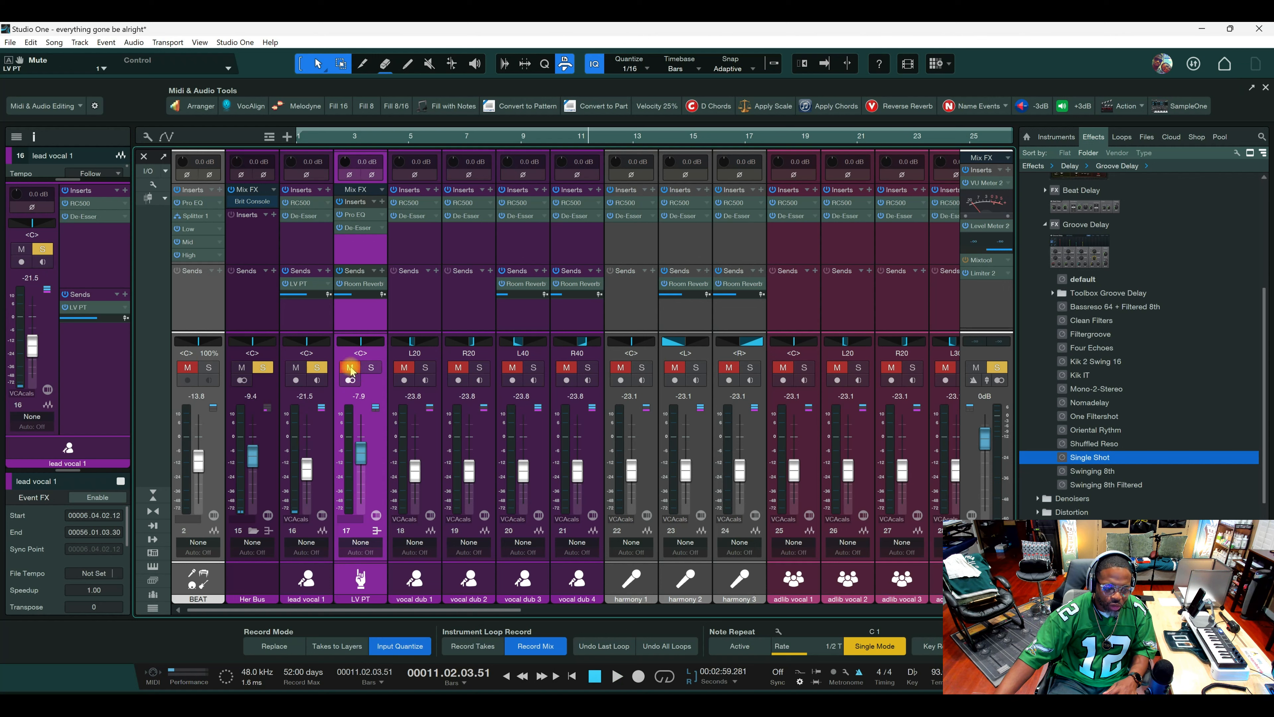
Replay the soloed lead vocal 1 from bar 11, switching the LV PT mute off and back on to compare.
key("space")
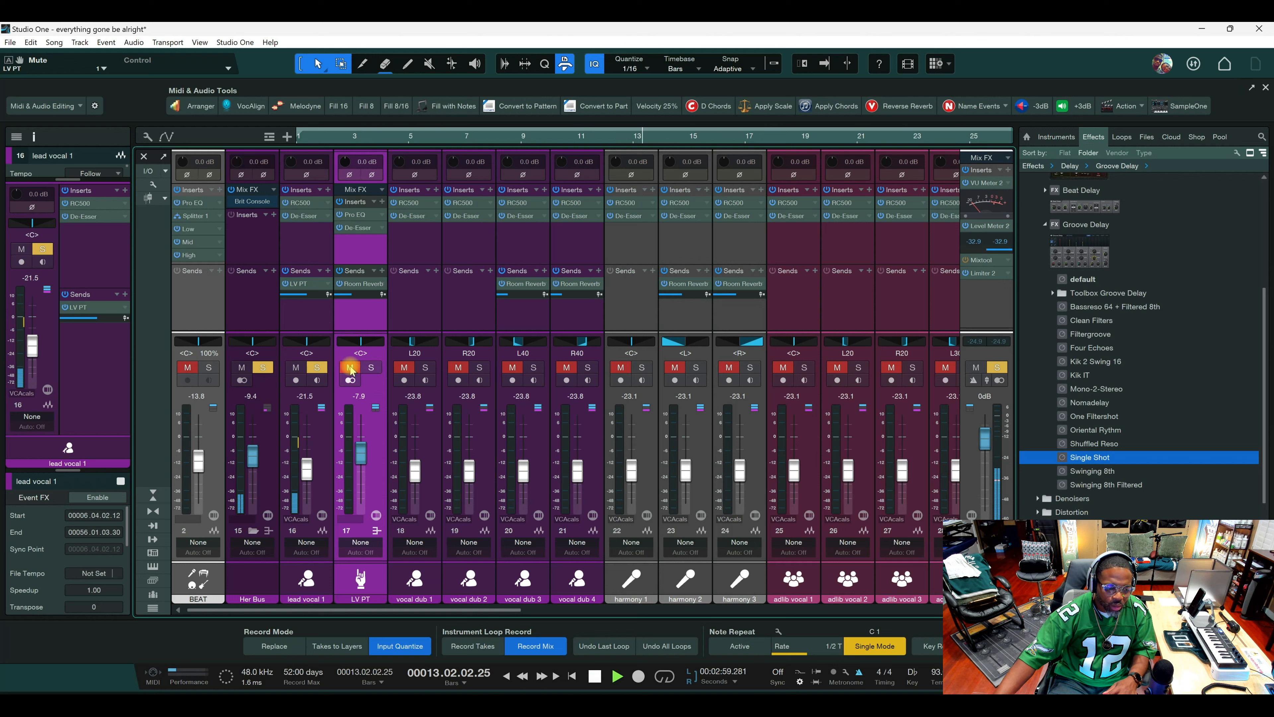
left_click(351, 370)
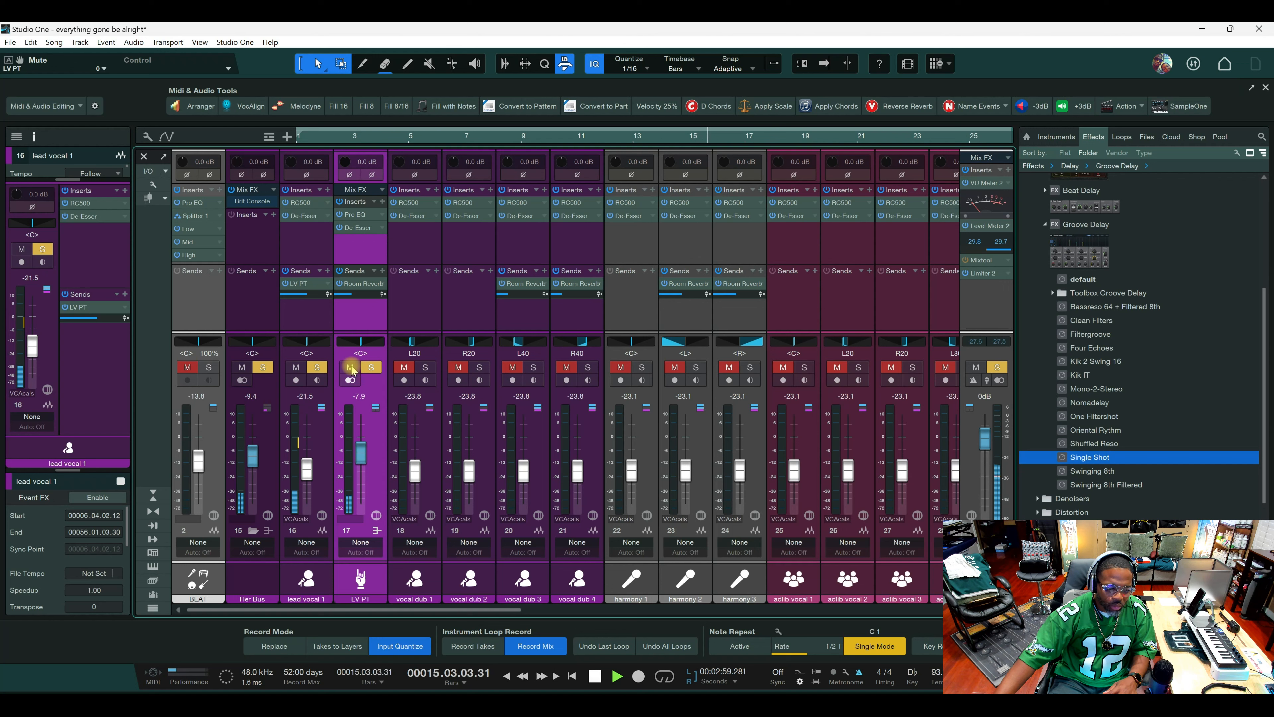
left_click(351, 369)
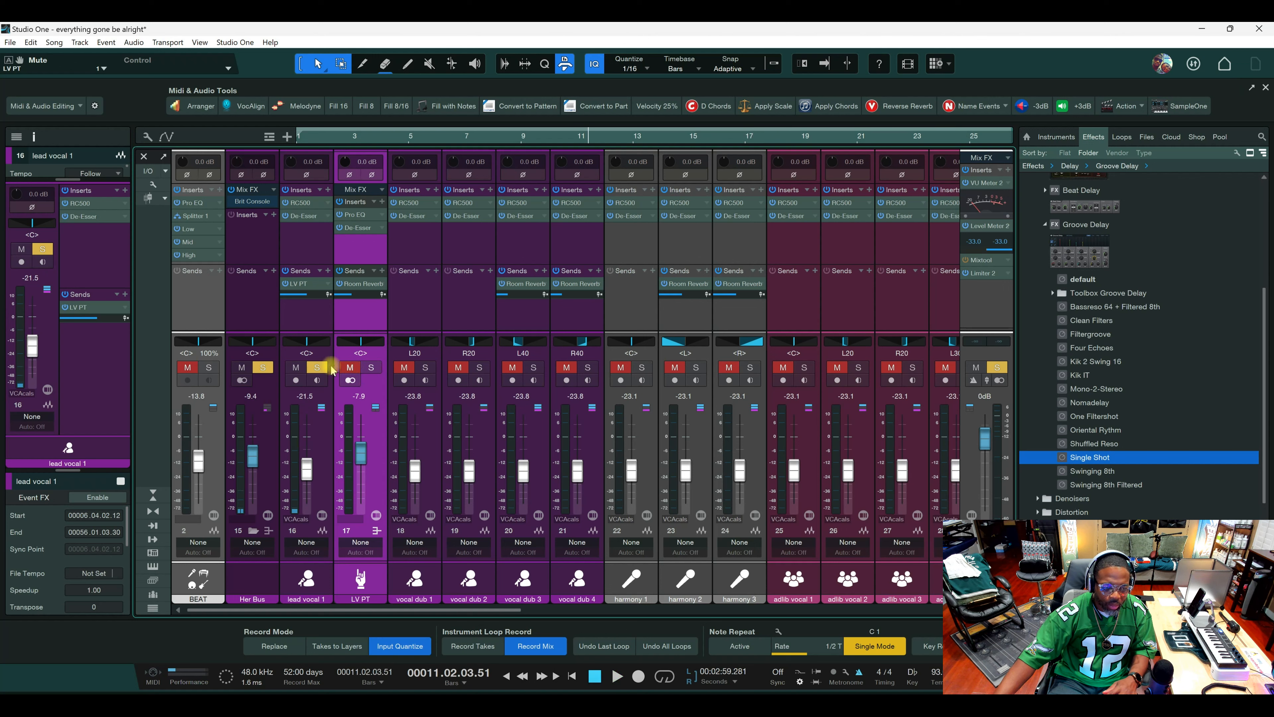
Clear the solos and the LV PT mute, and play the full mix from bar 11.
left_click(351, 369, "shift")
left_click(351, 368)
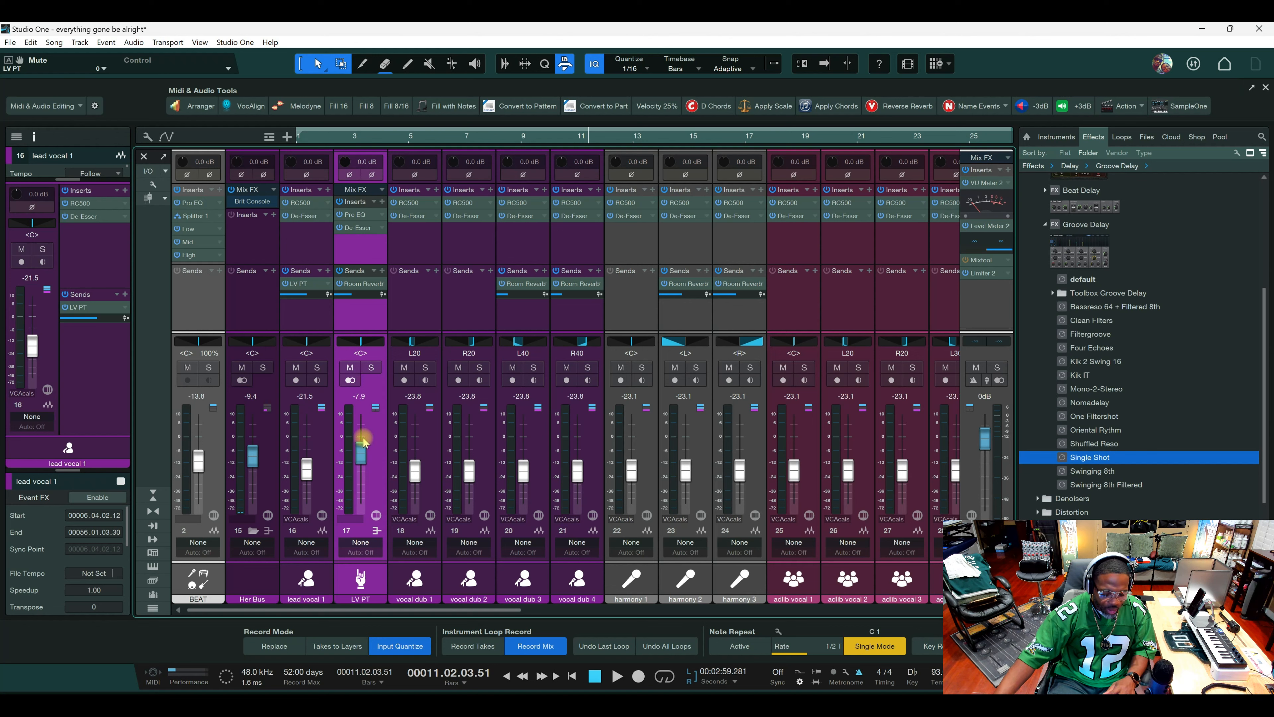
key("space")
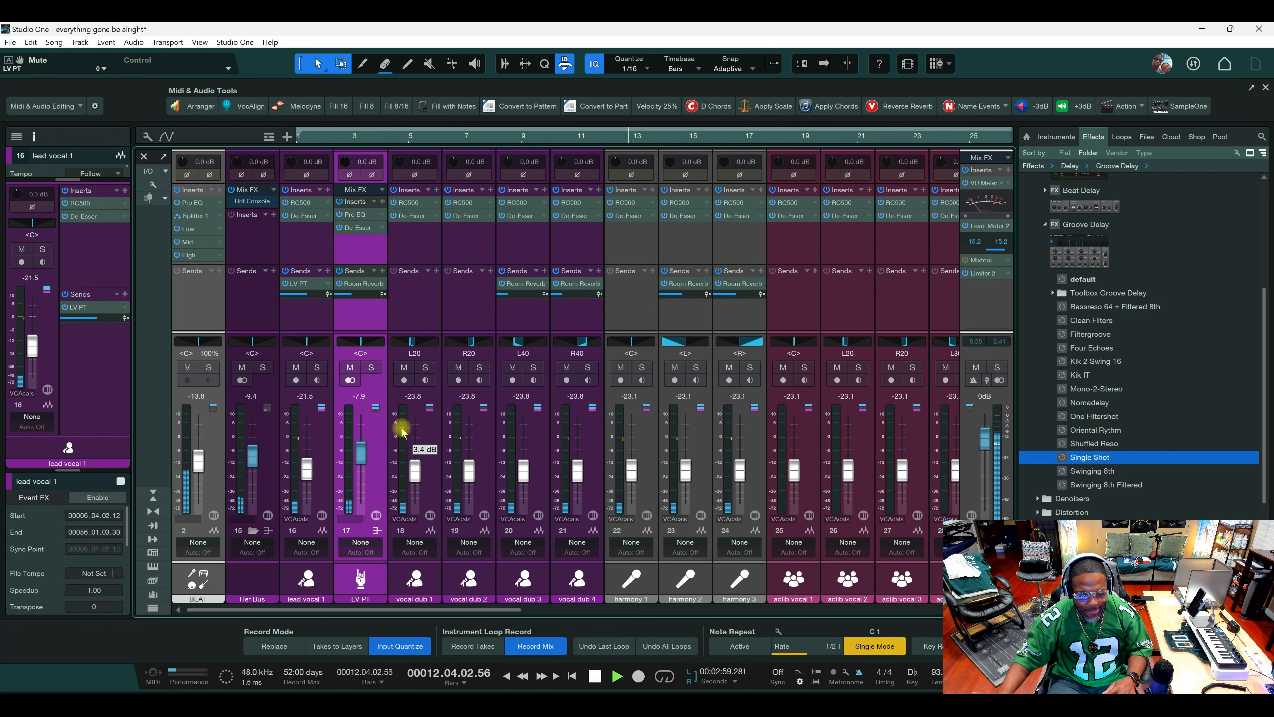
Stop playback, mute the BEAT track in the arrangement, and place the playhead just before bar 5.
key("F3")
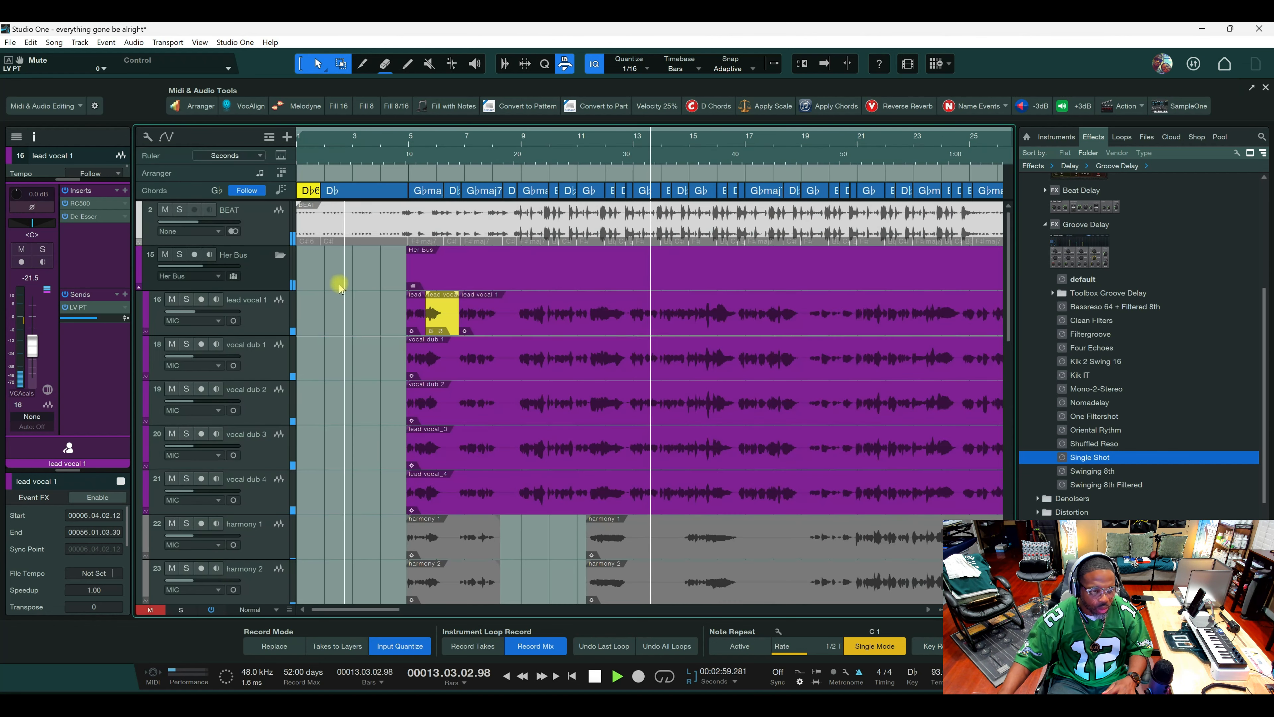
key("space")
left_click(166, 209)
left_click(401, 140)
Examine the Pro EQ settings on the BEAT channel in the mixer.
key("F3")
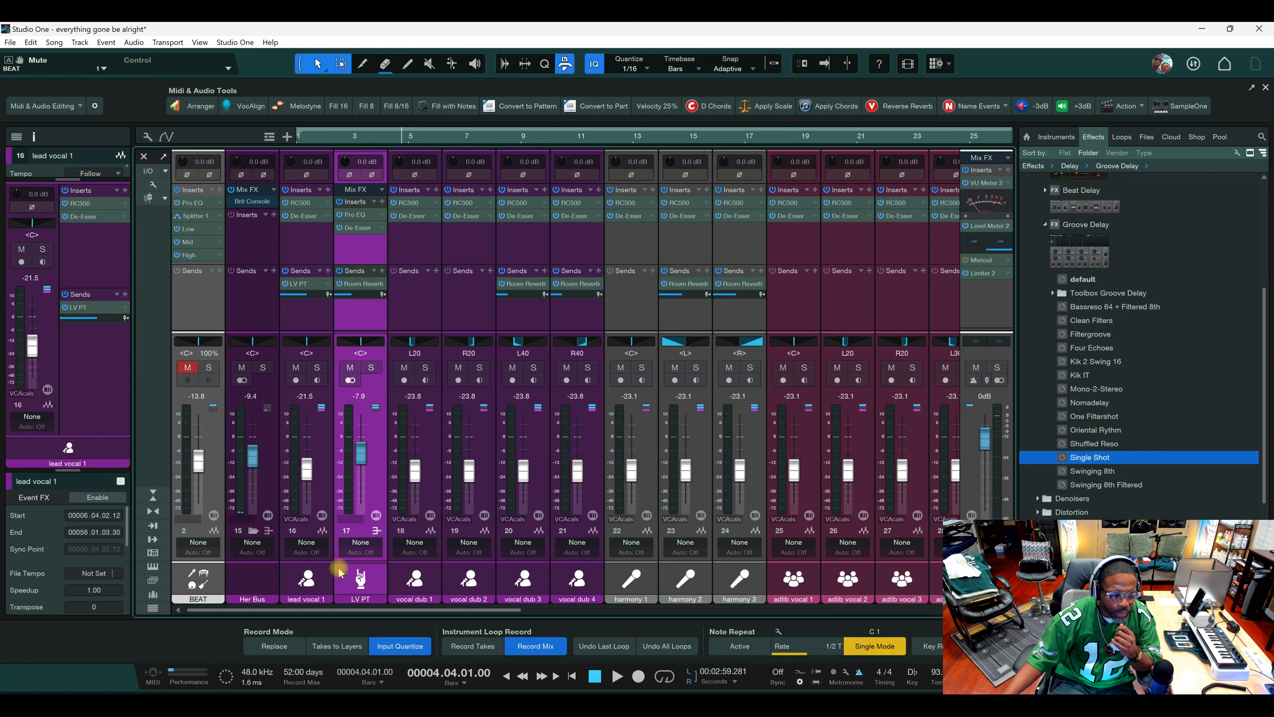
left_click(217, 435)
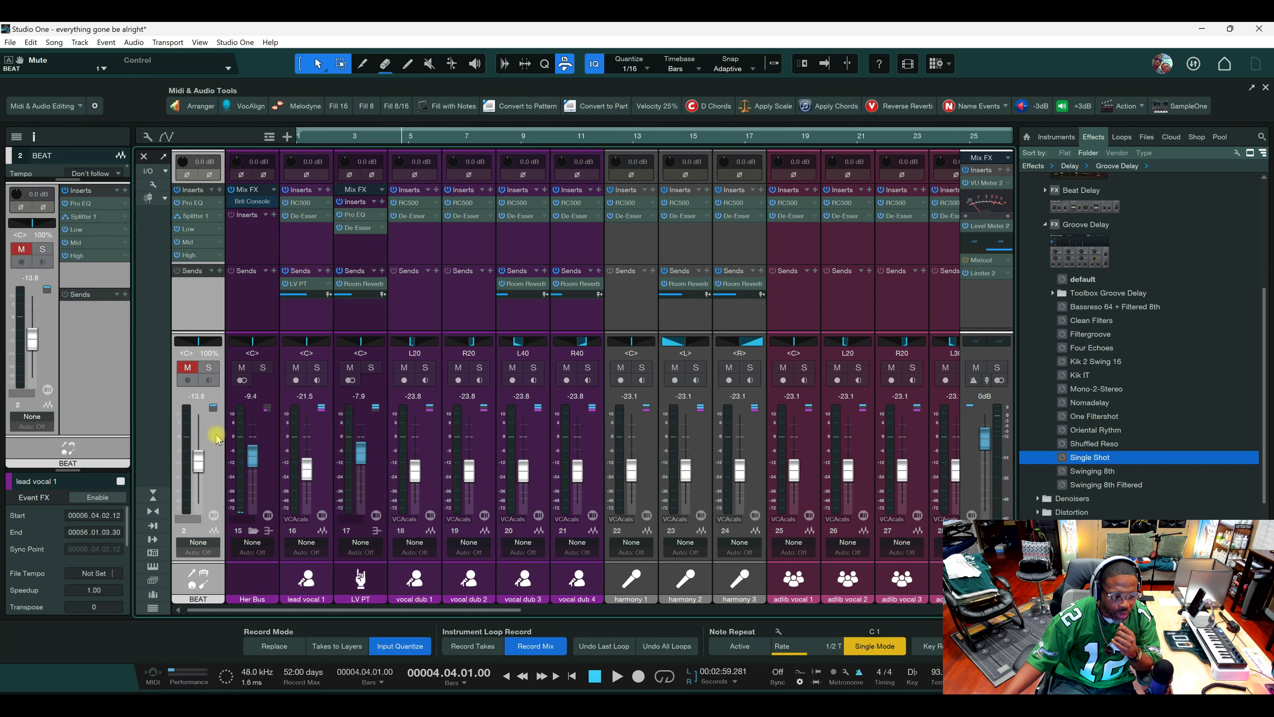
left_click(201, 203)
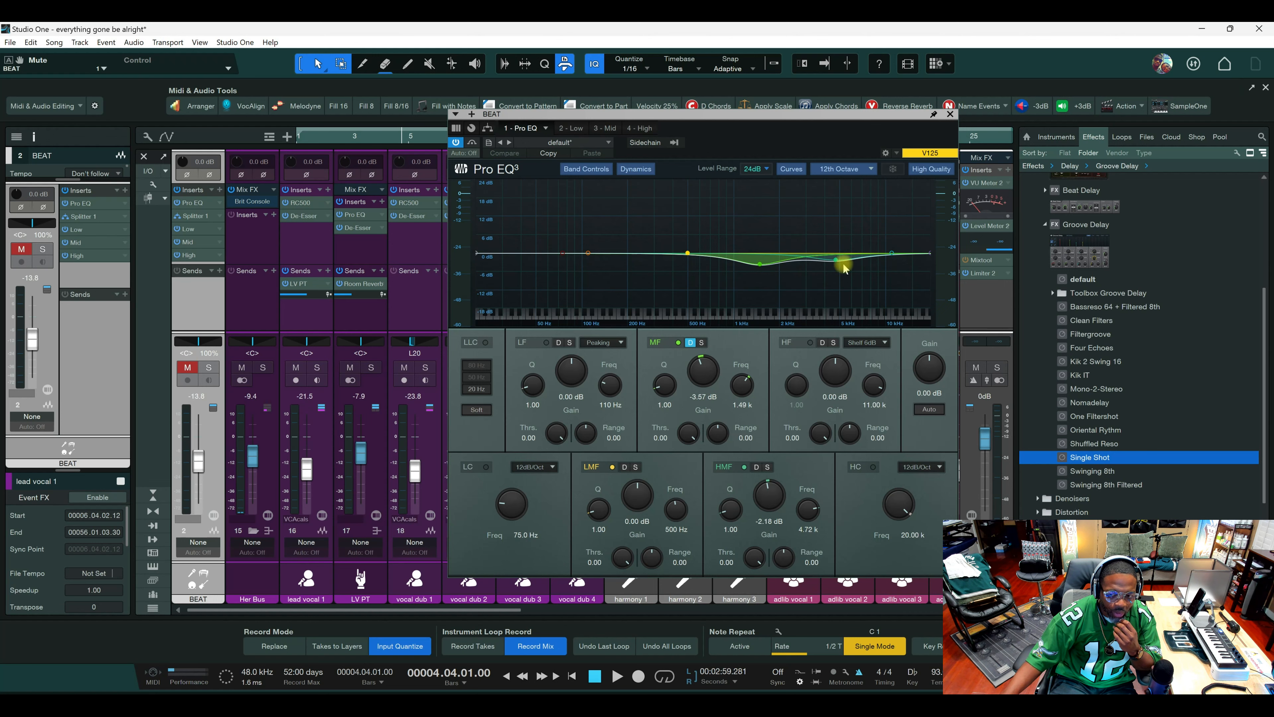
left_click(949, 114)
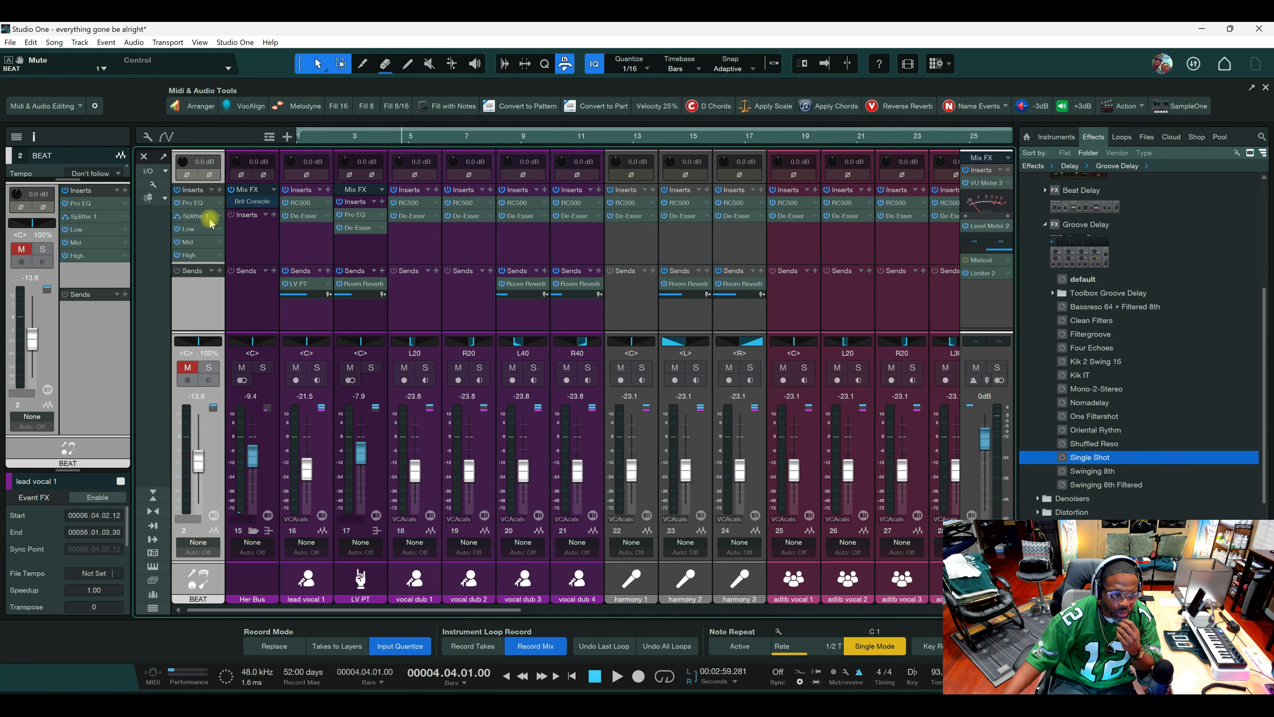
Examine the BEAT channel's Splitter routing and the Binaural Pan settings on its Low and Mid bands.
left_click(199, 217)
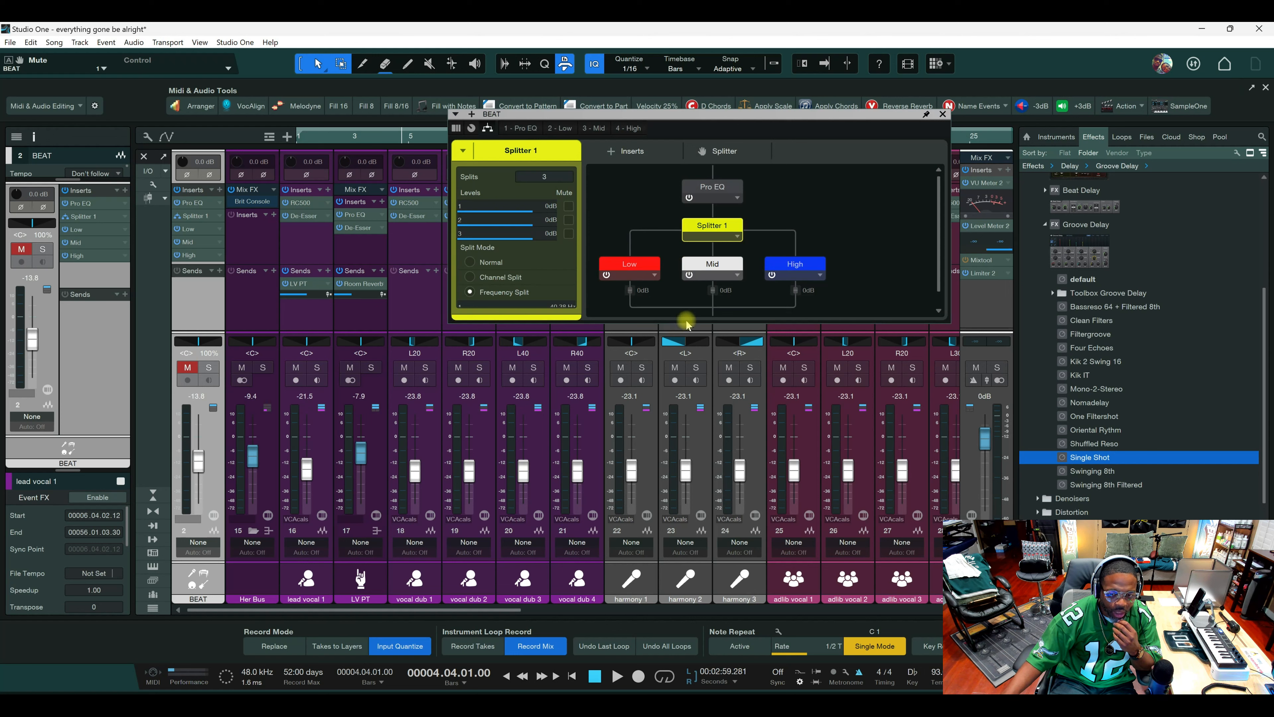
double_click(647, 264)
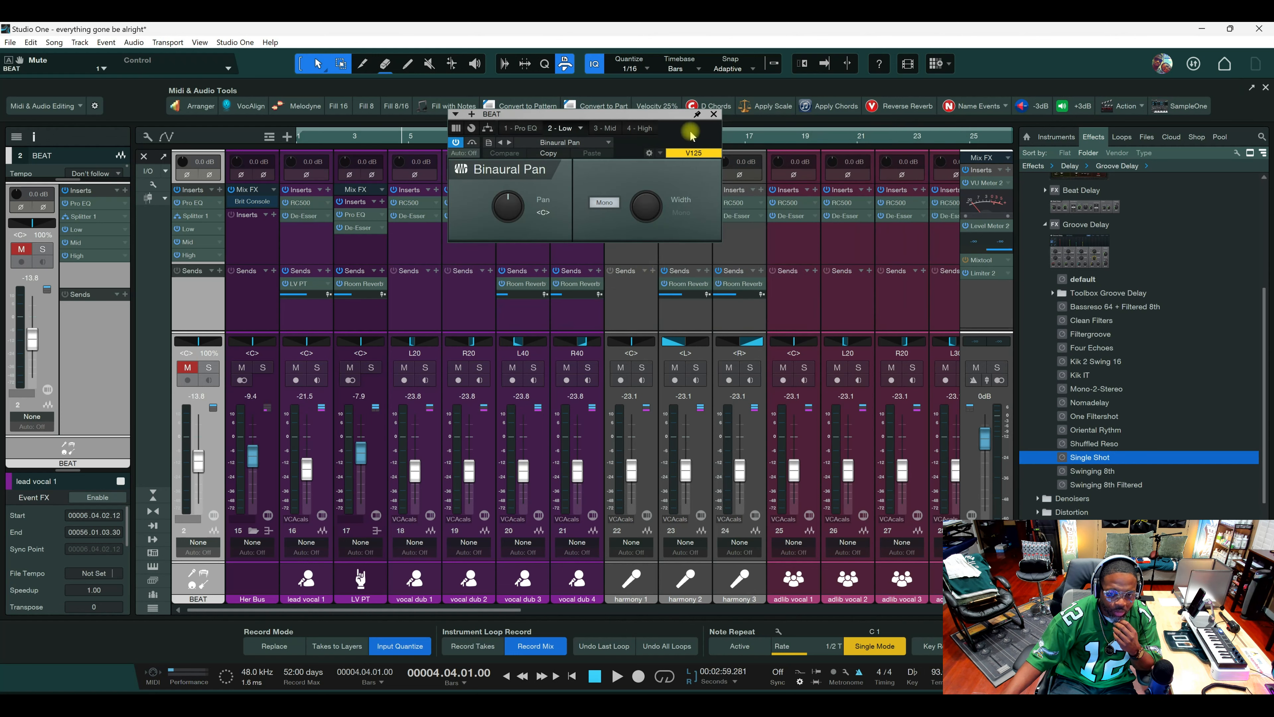
left_click(598, 129)
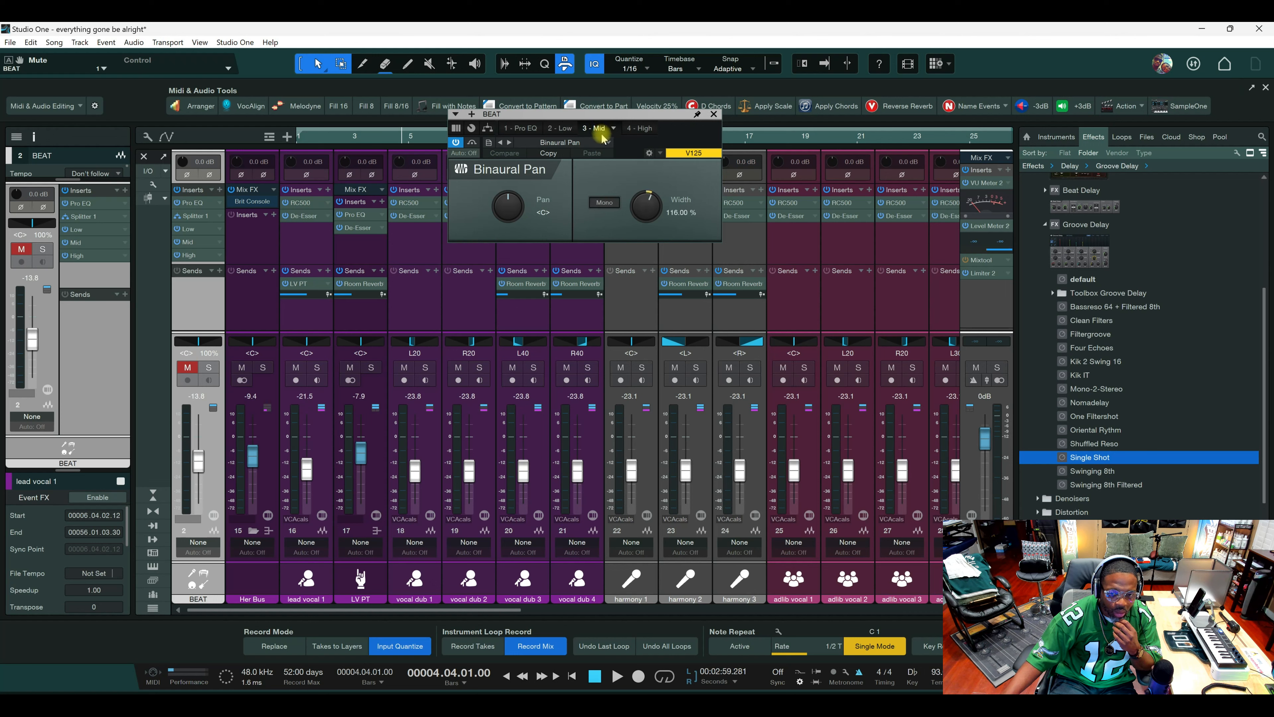
left_click(714, 114)
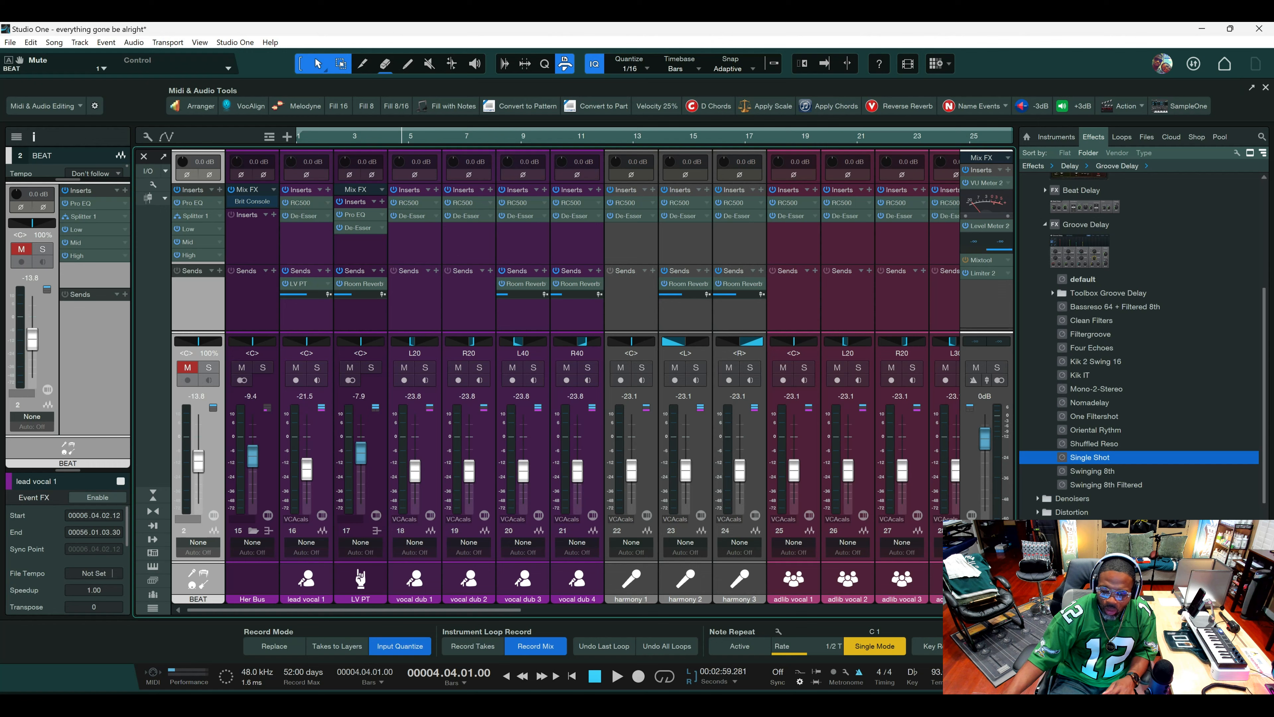
Solo lead vocal 1 and vocal dubs 1 to 4 in the arrangement, and play them from just before bar 5.
key("F3")
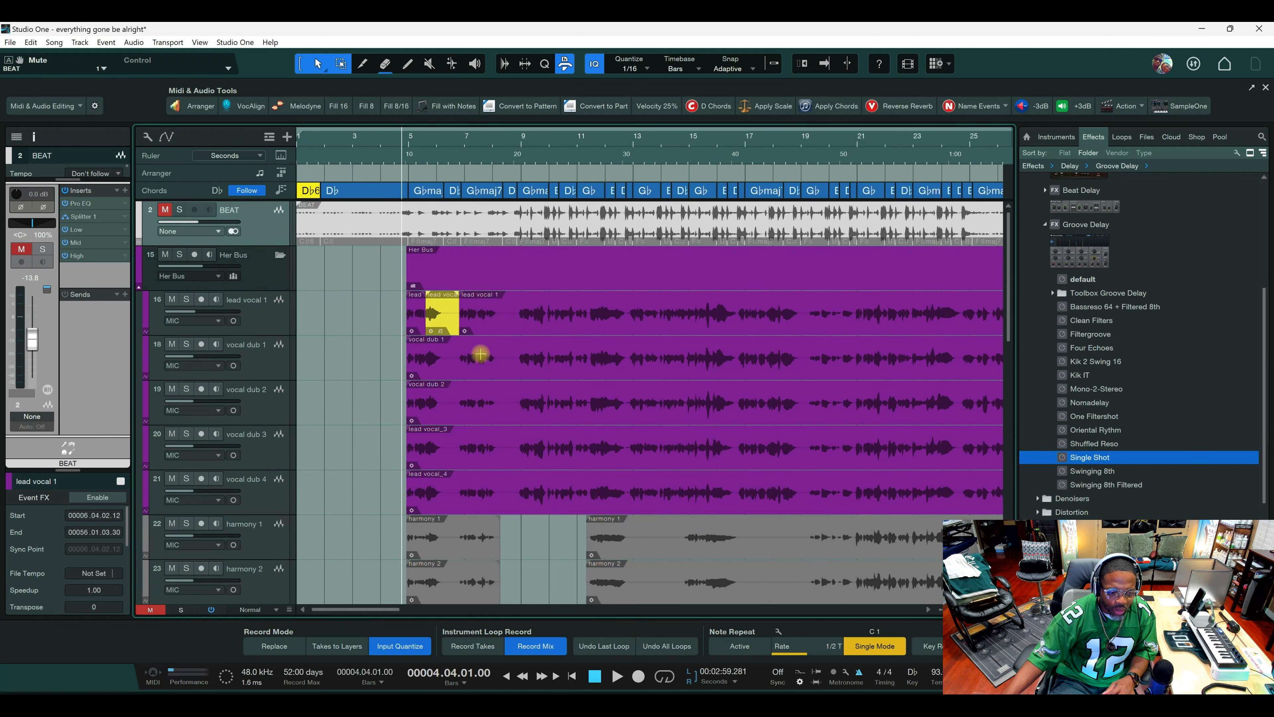
left_click(262, 310)
left_click(263, 494, "shift")
key("s")
key("space")
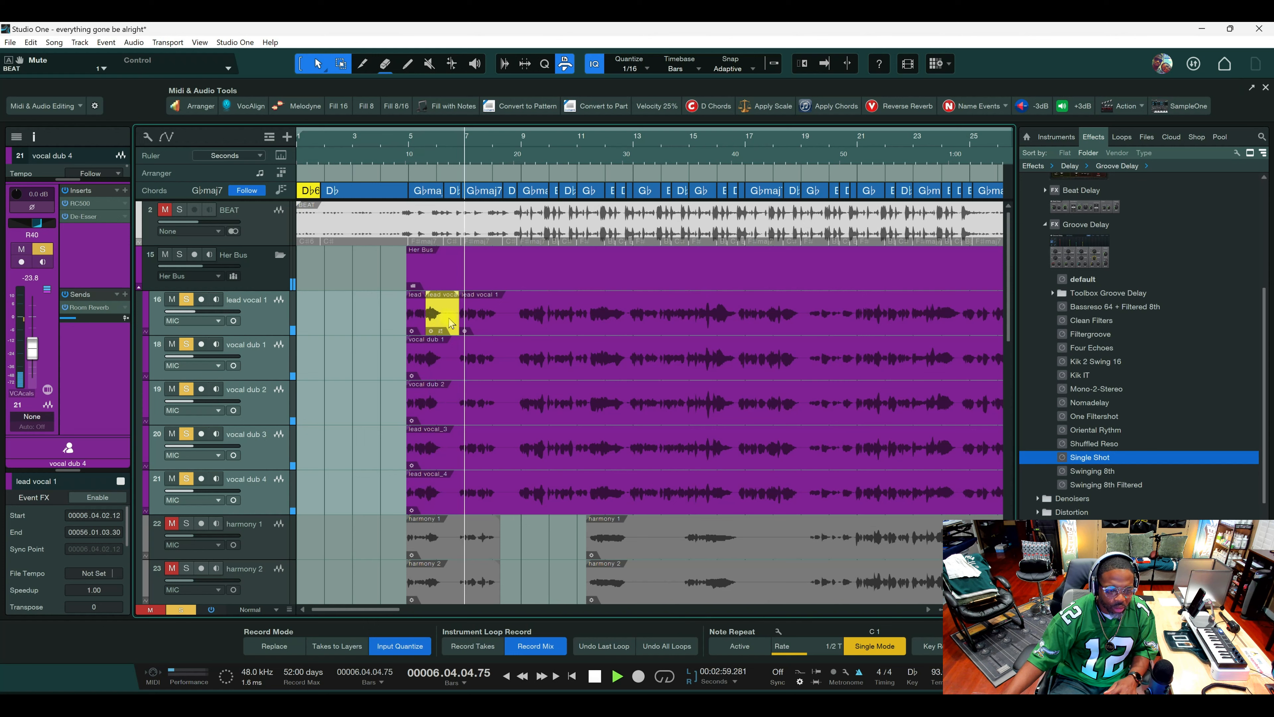
Open the Brit Console on Her Bus and compare the soloed vocals with it bypassed and active during playback.
key("F3")
double_click(251, 201)
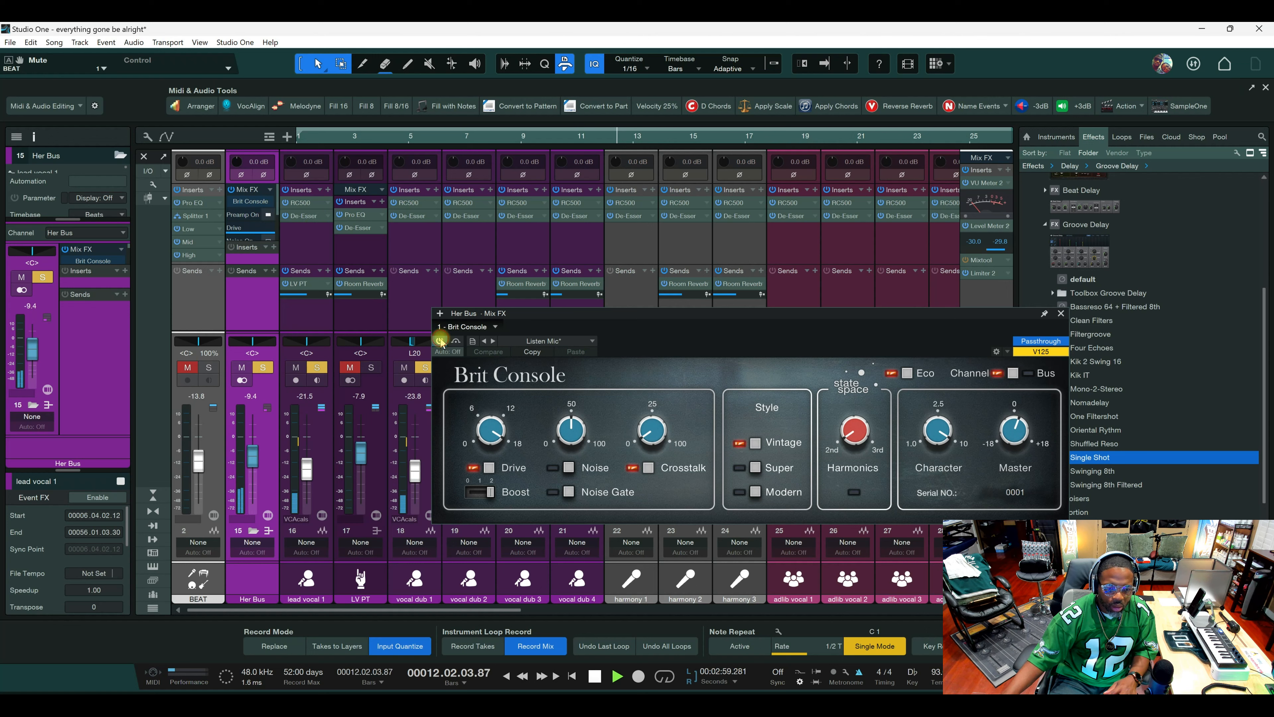
left_click(440, 340)
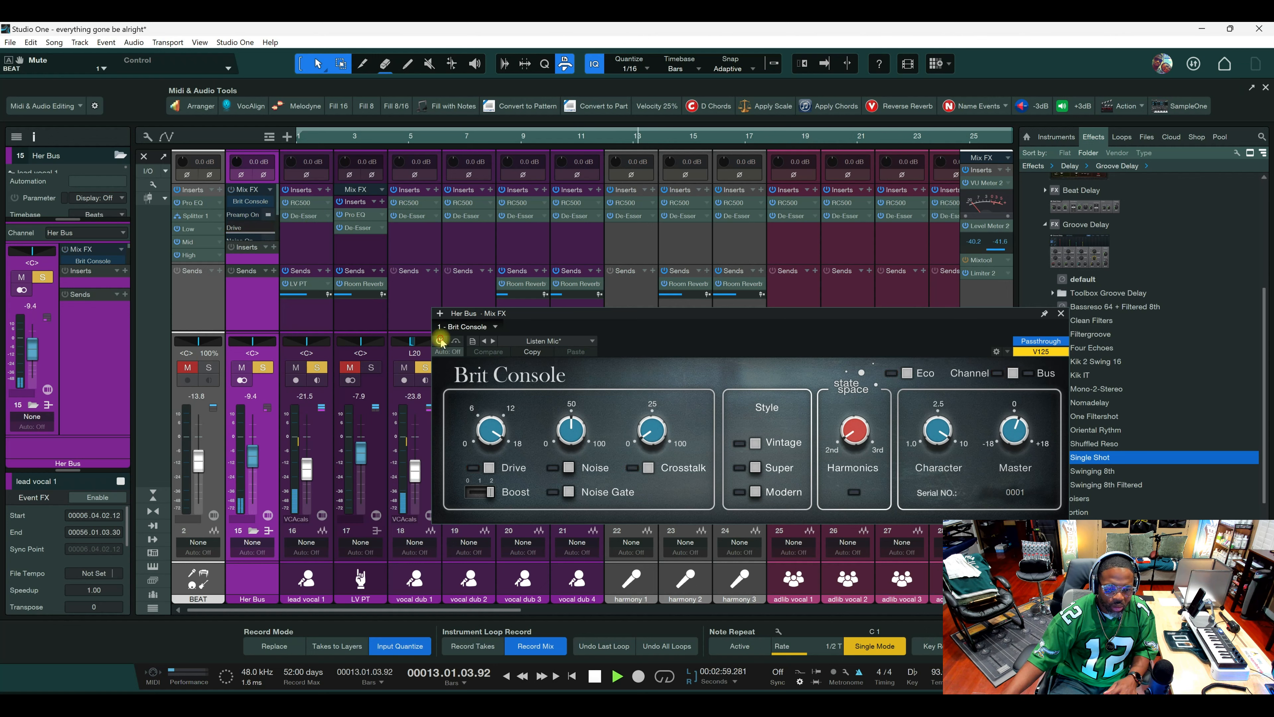
left_click(440, 341)
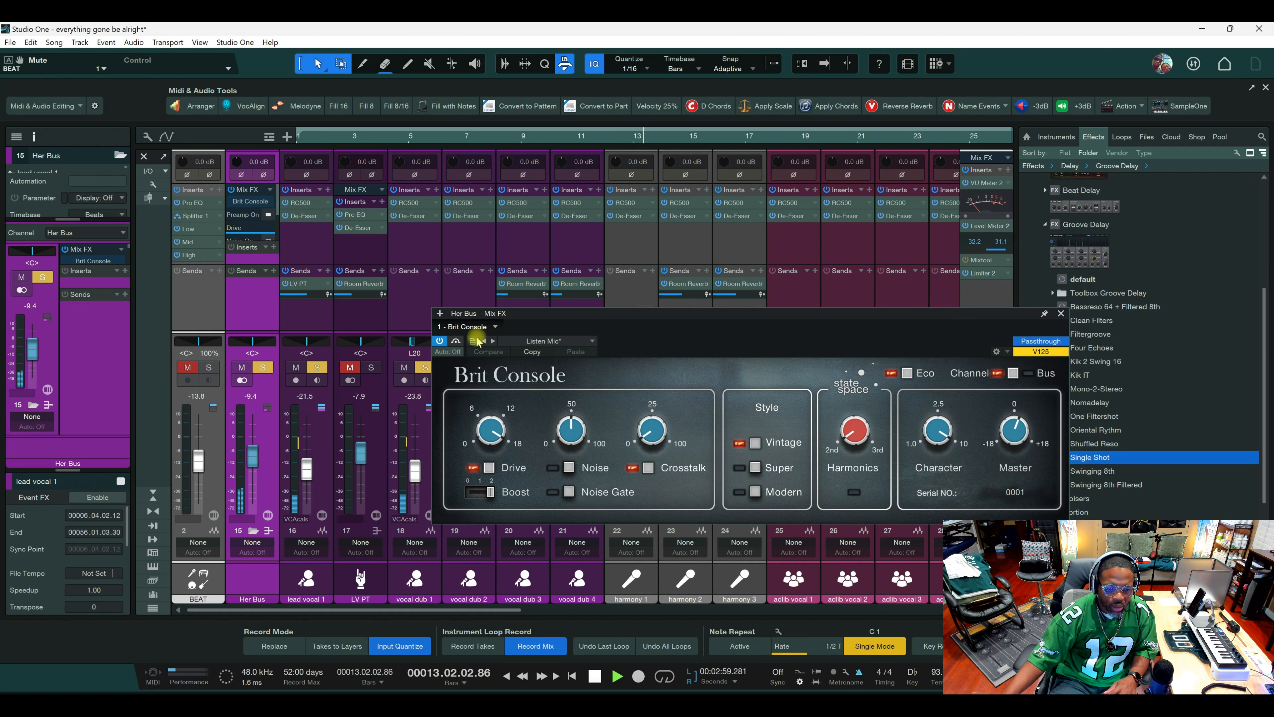
Stop playback, reopen the Brit Console on Her Bus to review it, and look over the other available Mix FX choices.
left_click(1061, 314)
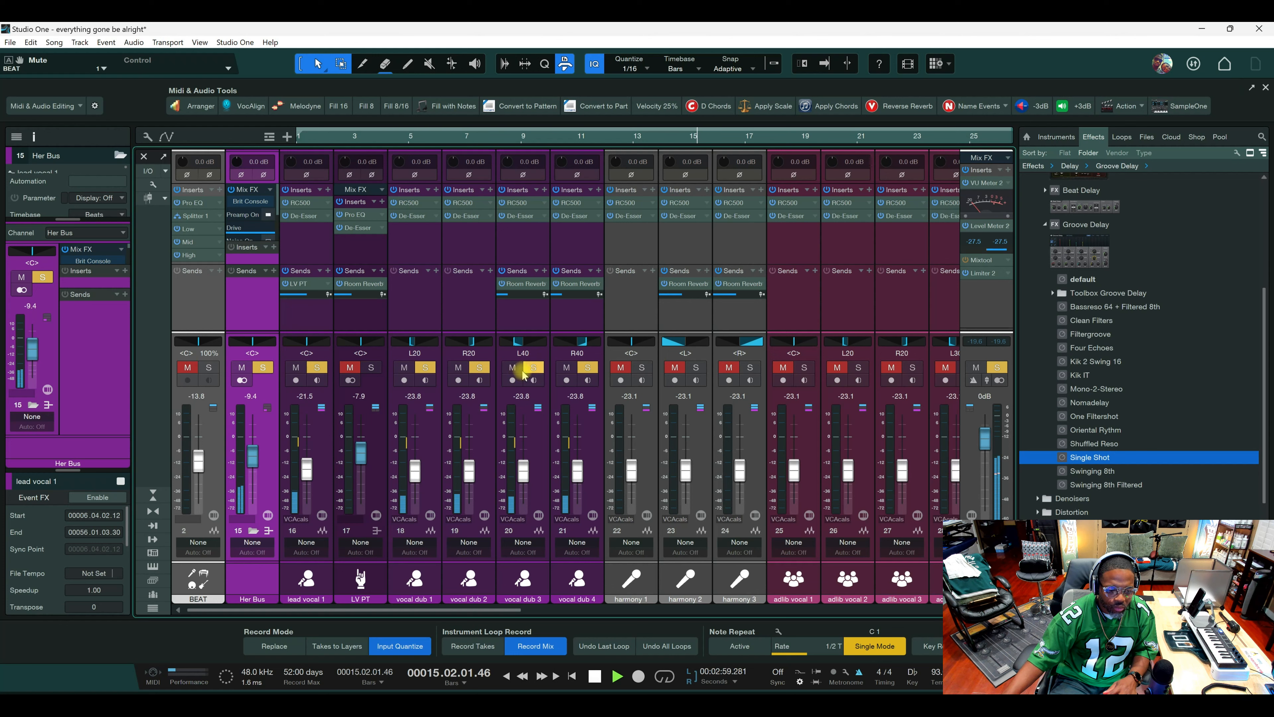
key("space")
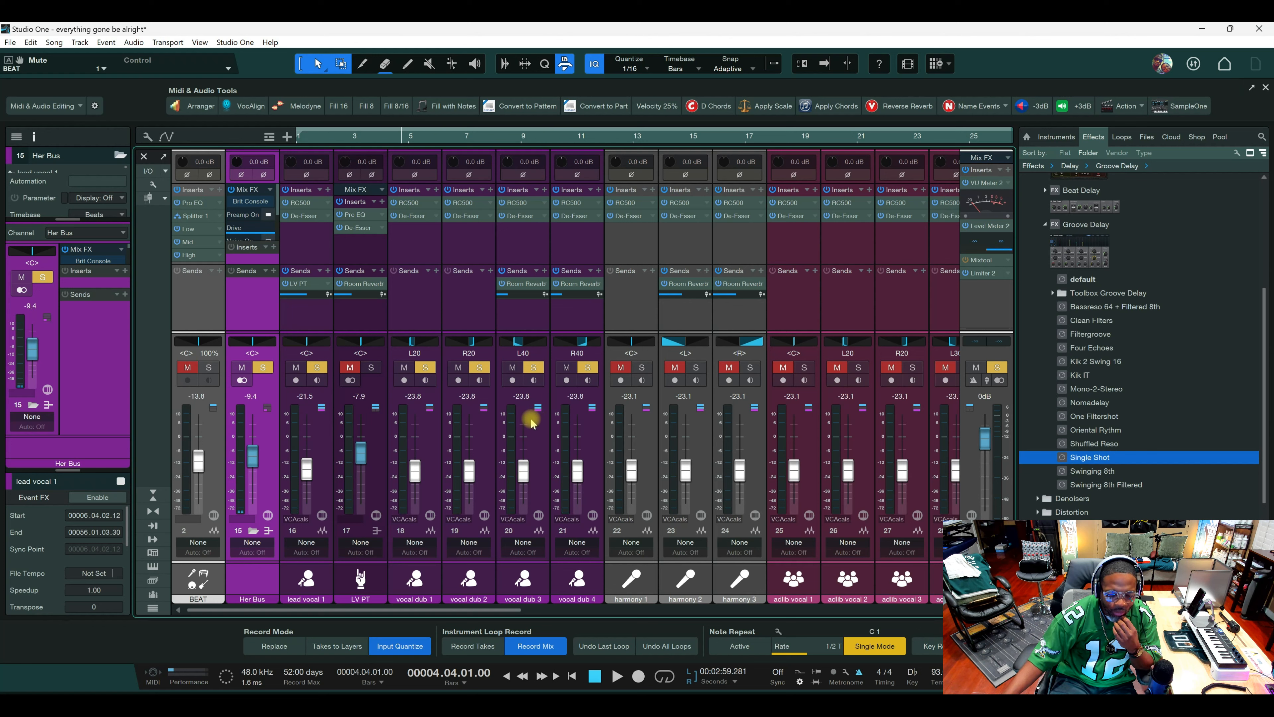
left_click(253, 190)
left_click(258, 192)
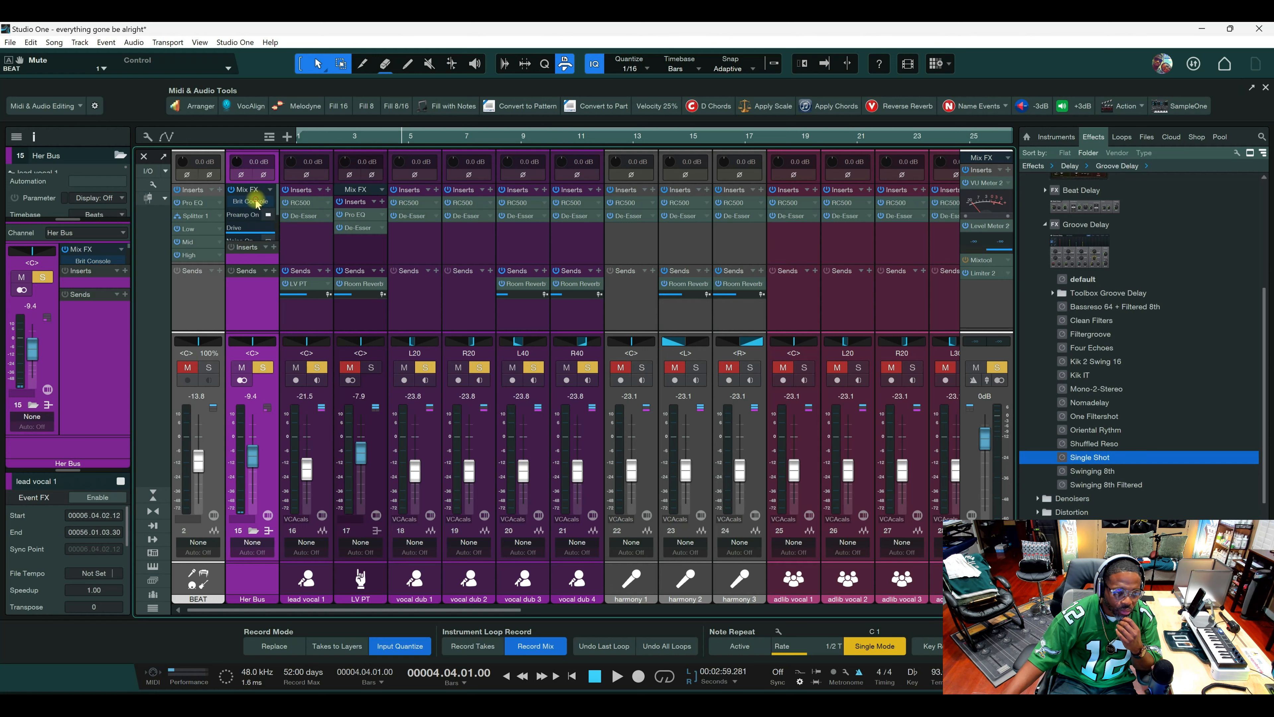
double_click(255, 200)
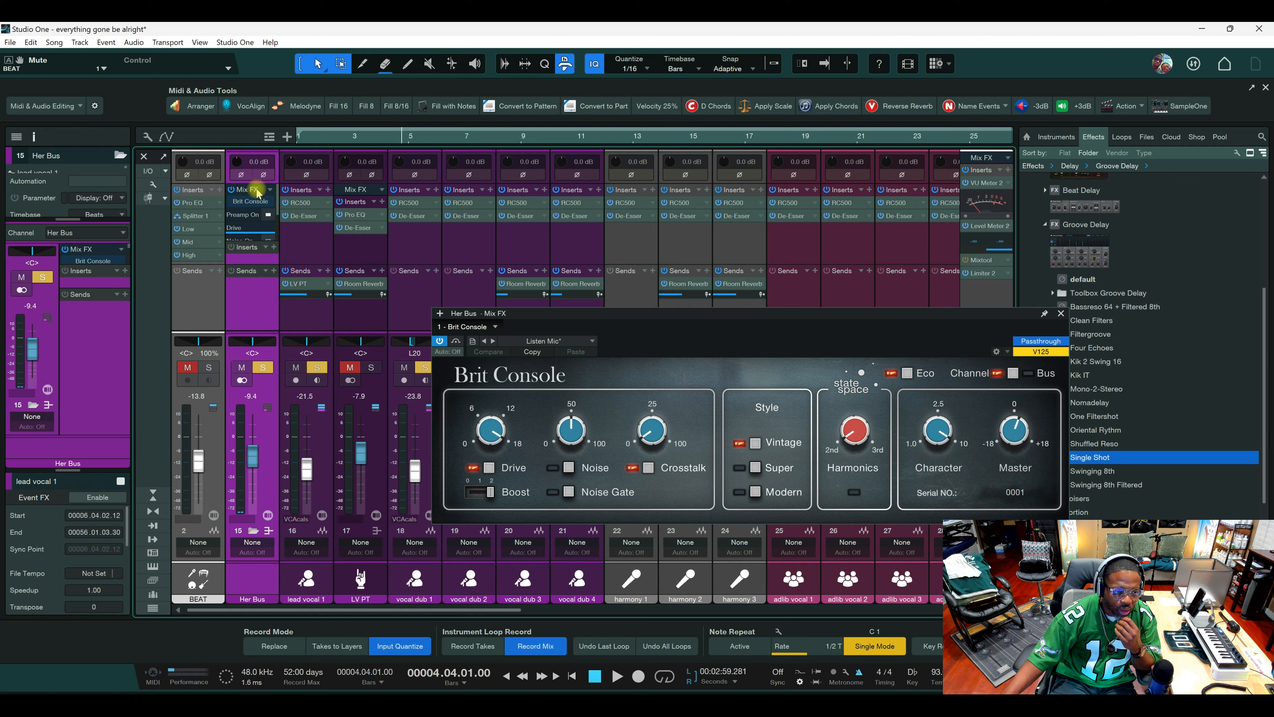
left_click(255, 201)
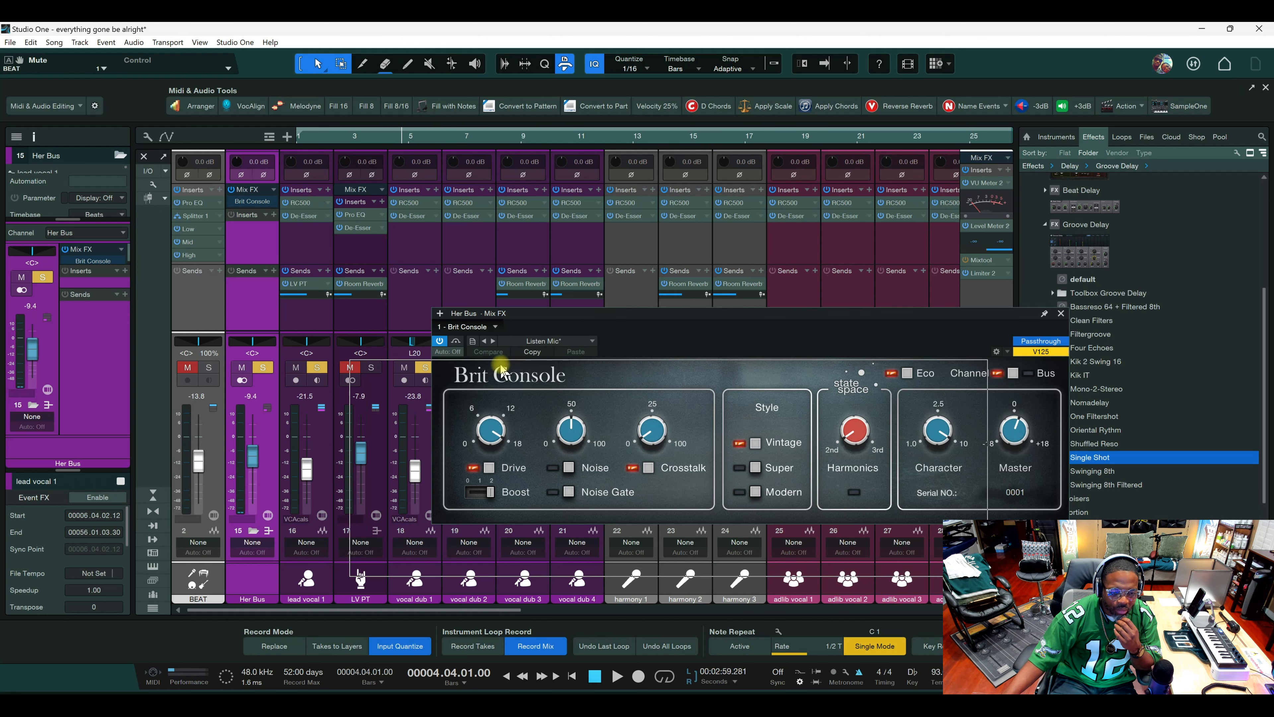
left_click_drag(581, 324, 500, 368)
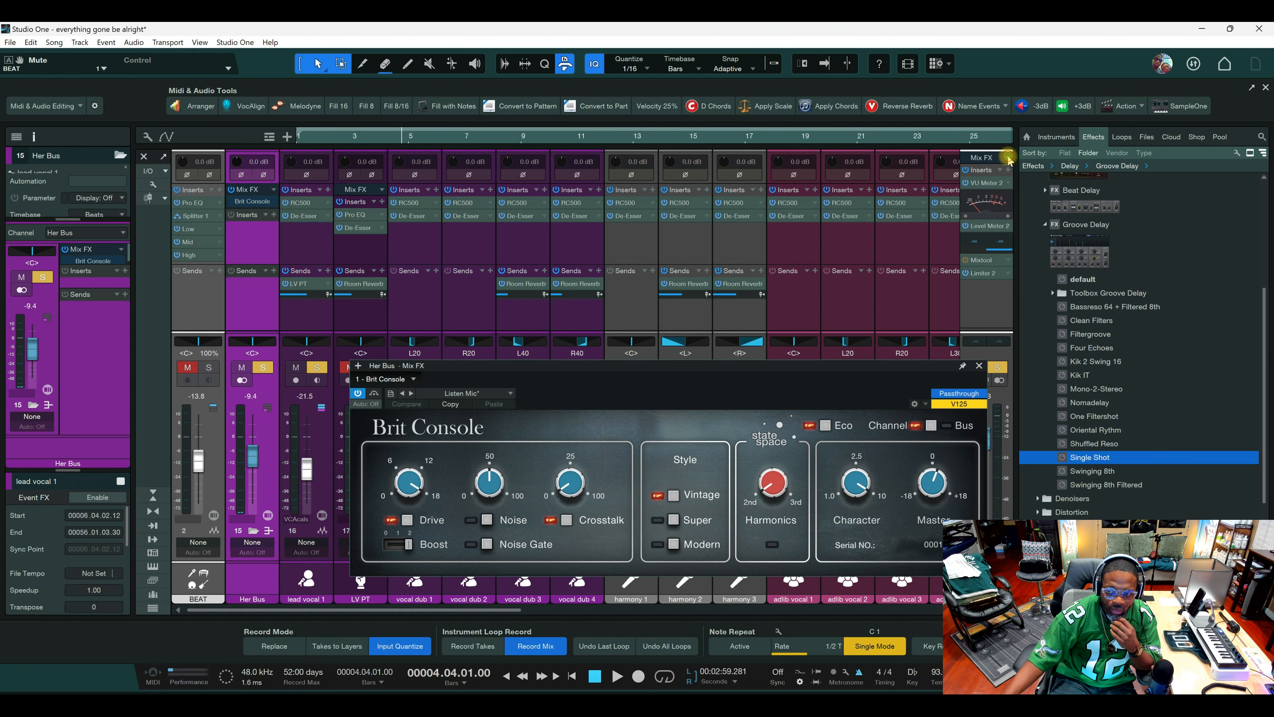
left_click(979, 365)
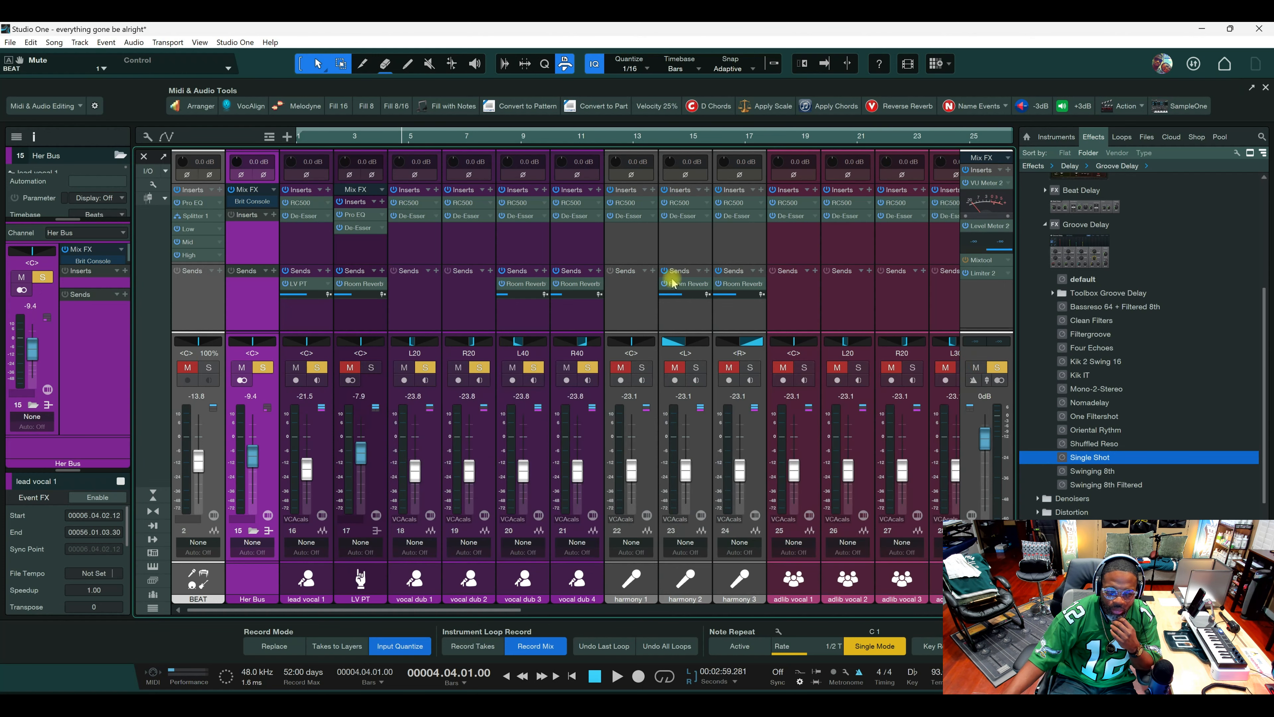
left_click(273, 191)
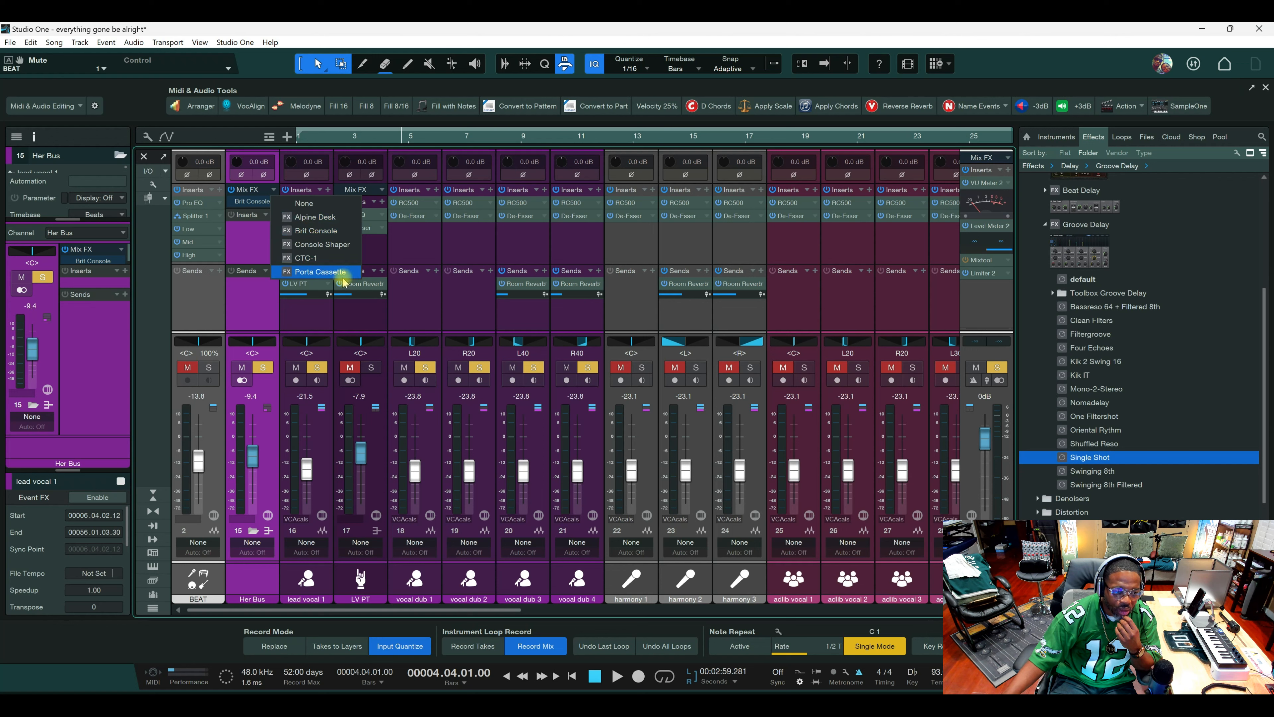
left_click(240, 307)
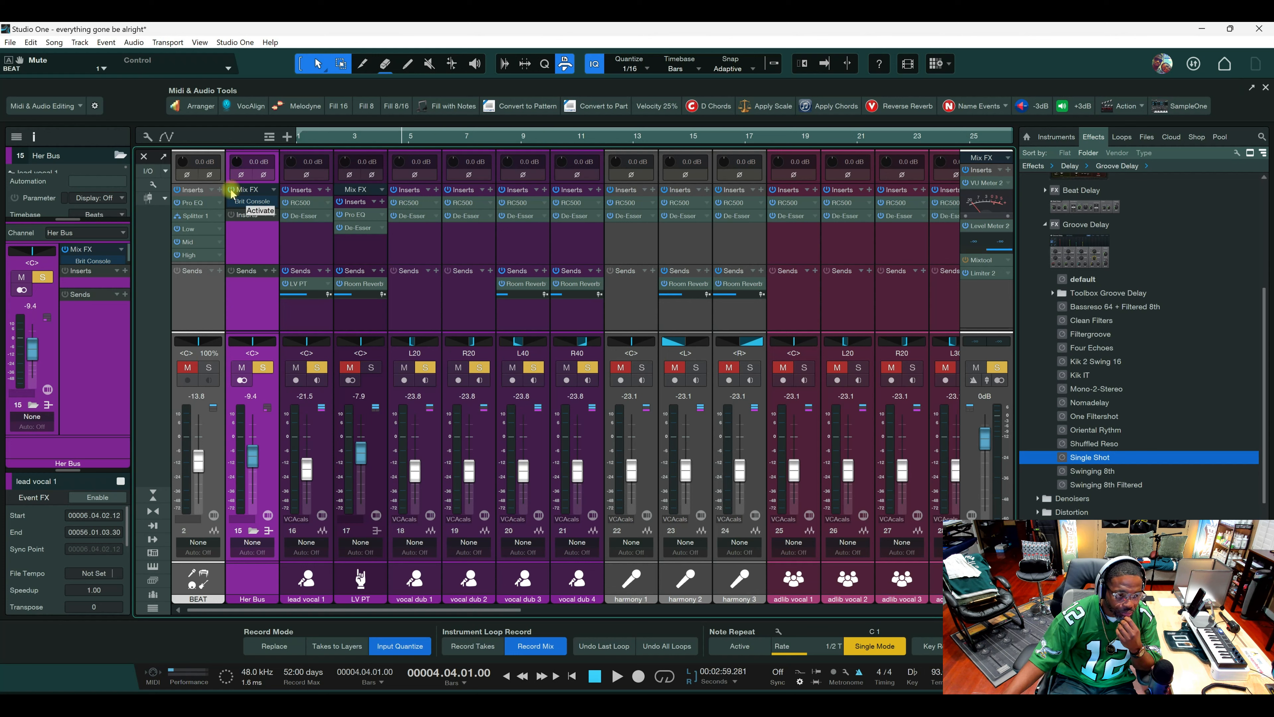
Play the soloed vocals with the BEAT channel unmuted and soloed, checking Her Bus's Brit Console during playback.
key("space")
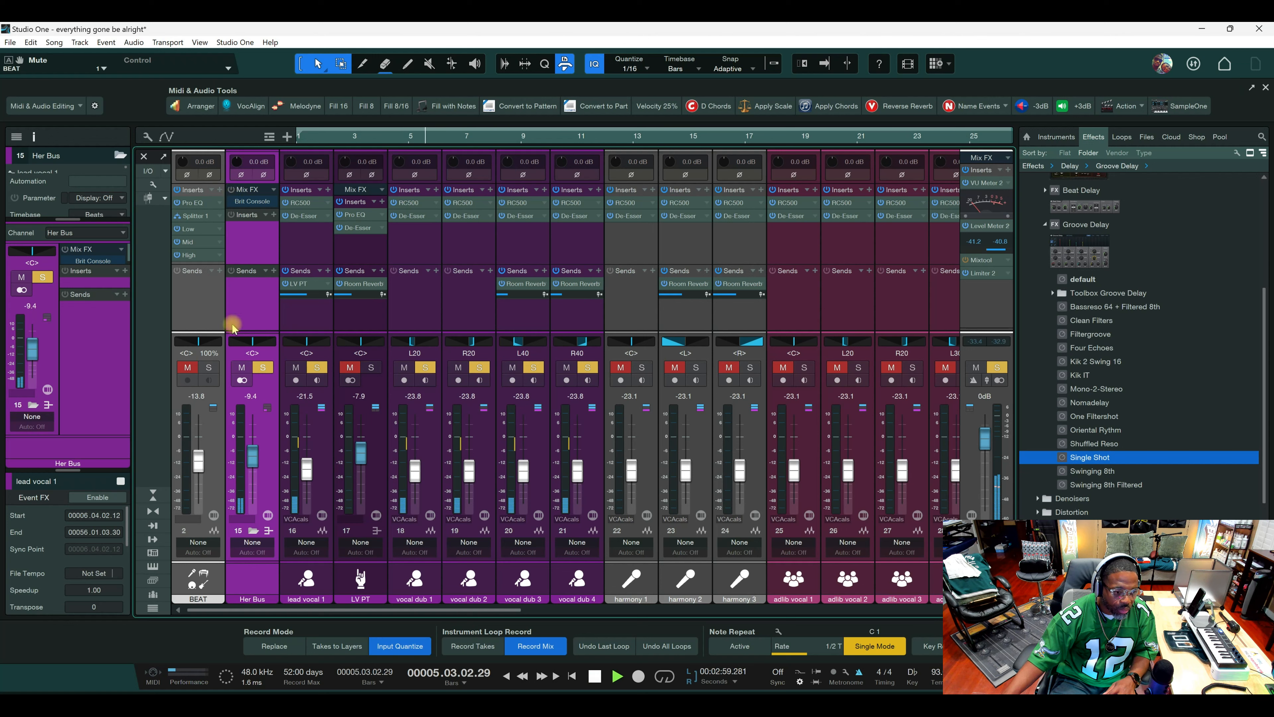
left_click(187, 367)
left_click(208, 367)
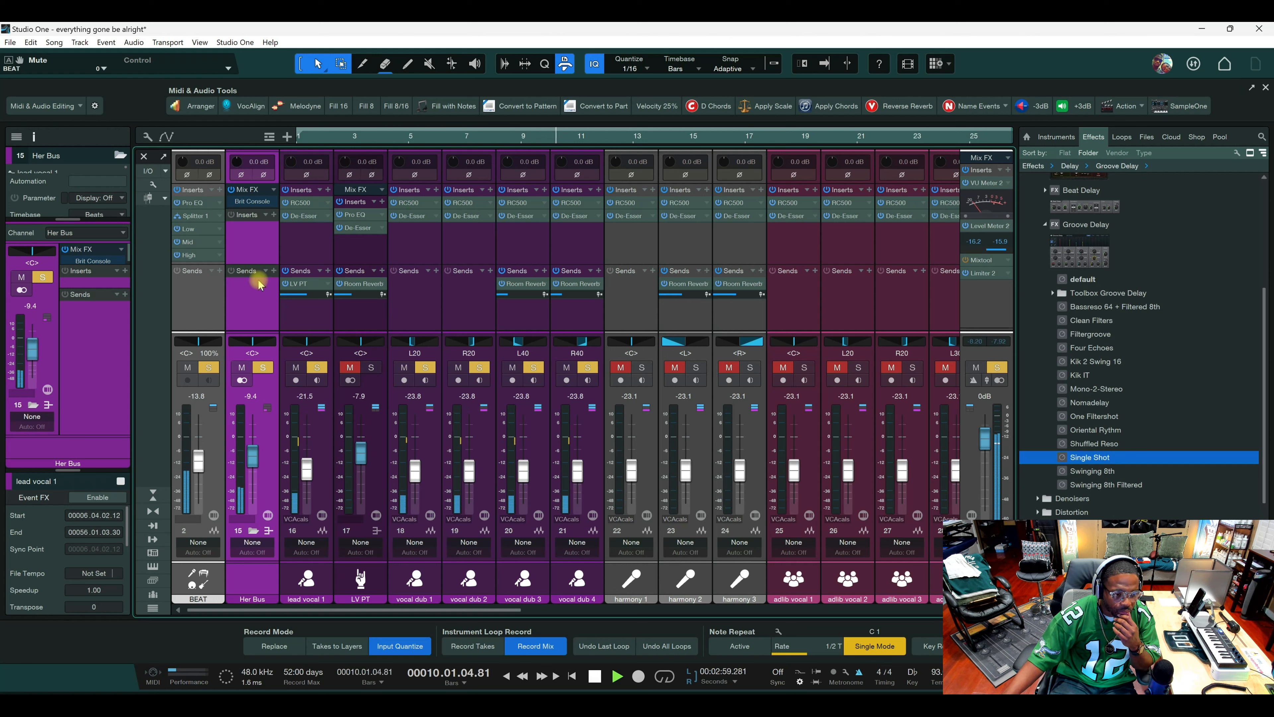
left_click(253, 201)
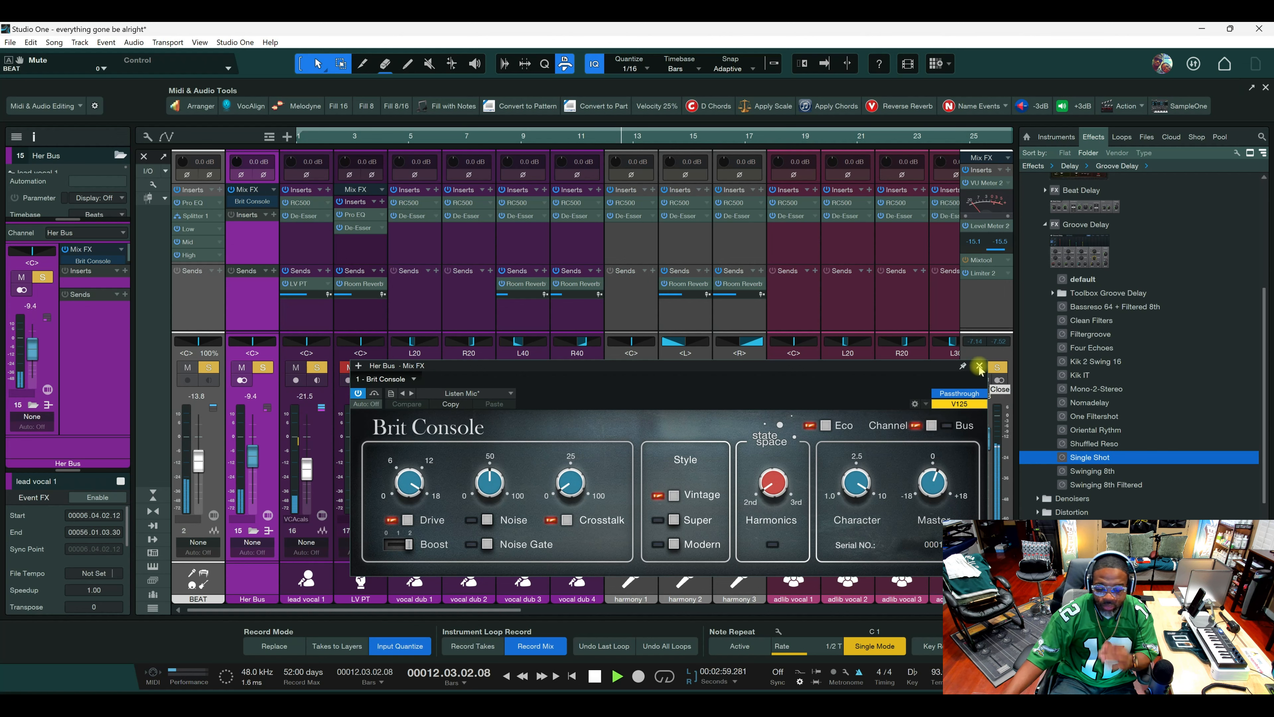
left_click(979, 366)
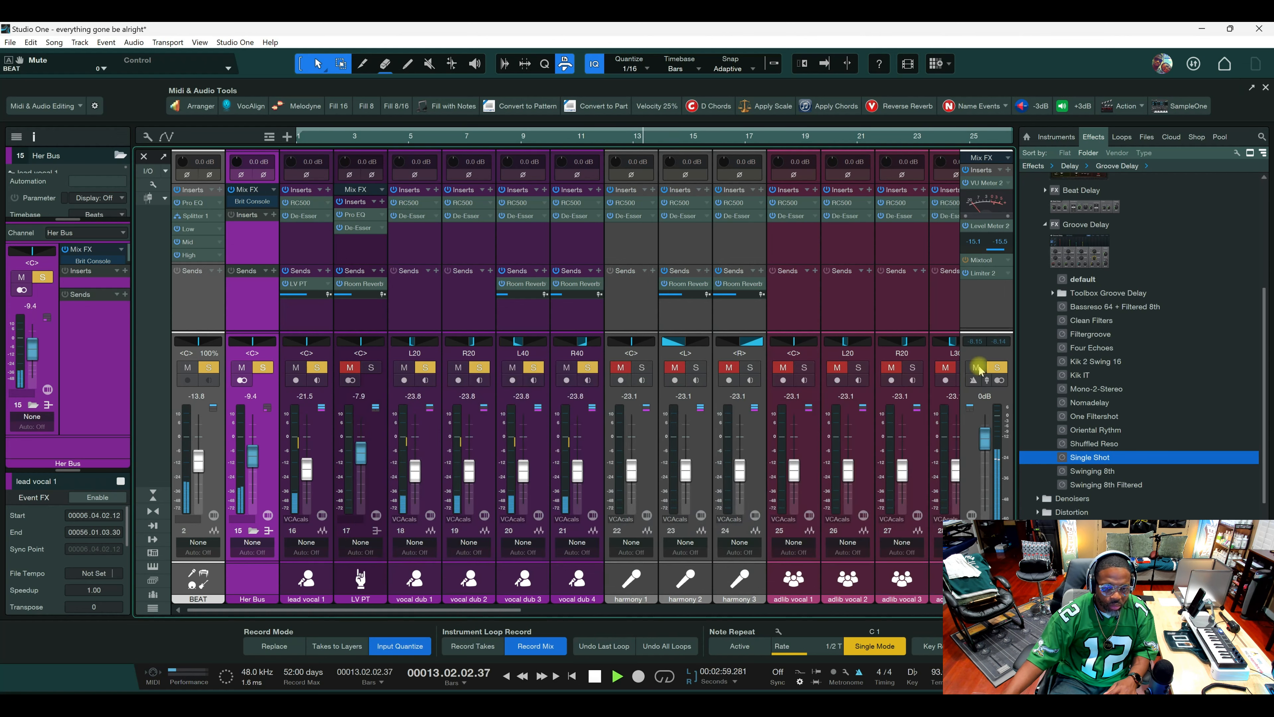
Stop playback in the arrangement, clear all solos, and unmute harmony 1 to 3, adlib vocal 1 to 9 and the second harmony group.
key("F3")
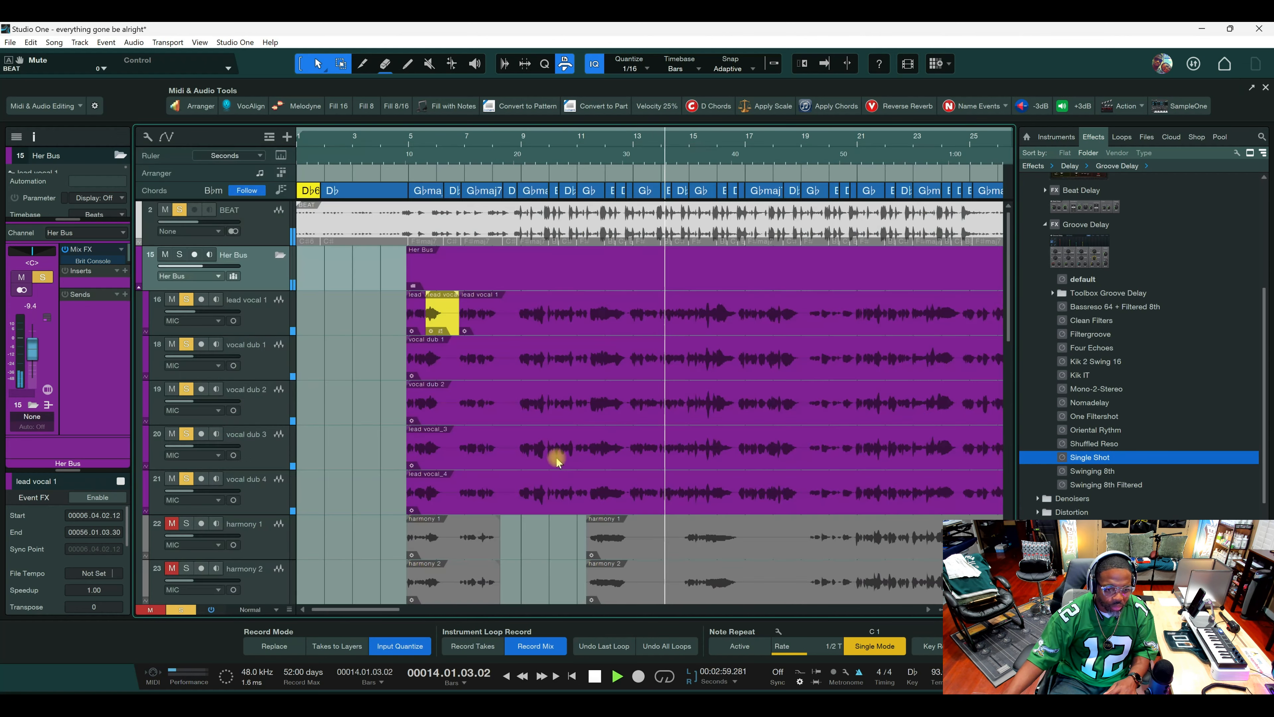
scroll(526, 412, "down", 3)
key("space")
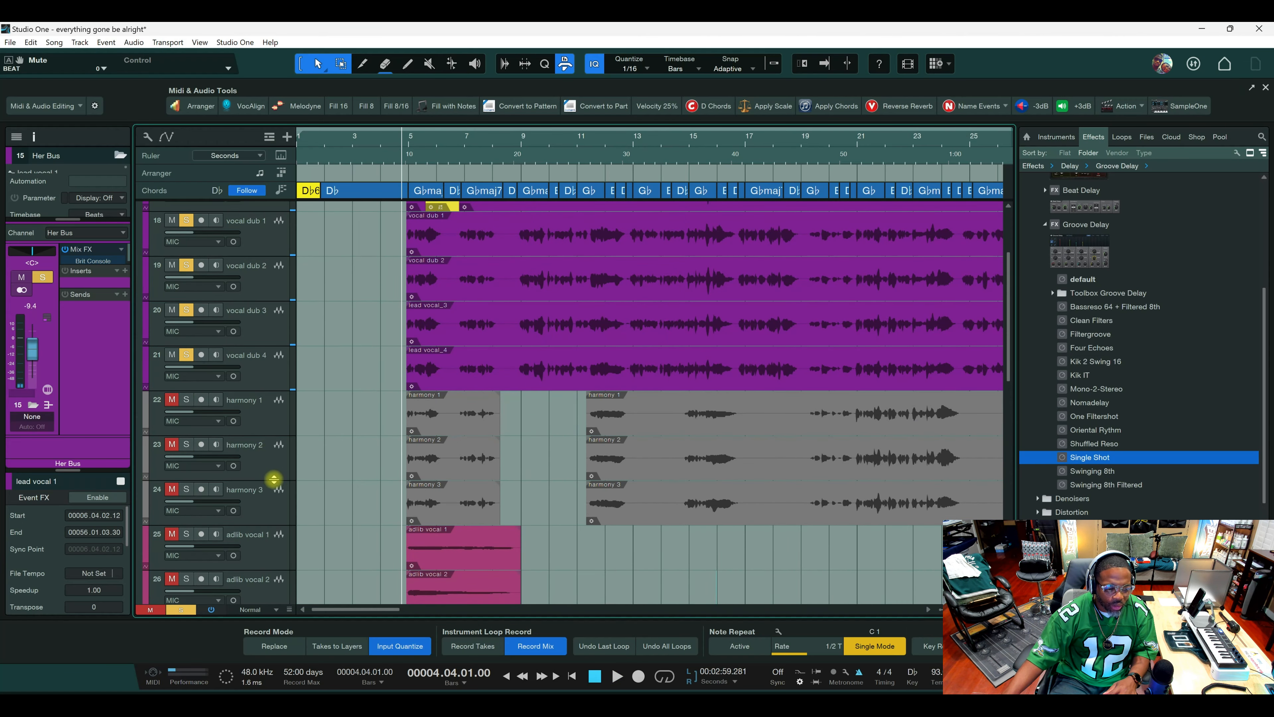
scroll(301, 479, "down", 5)
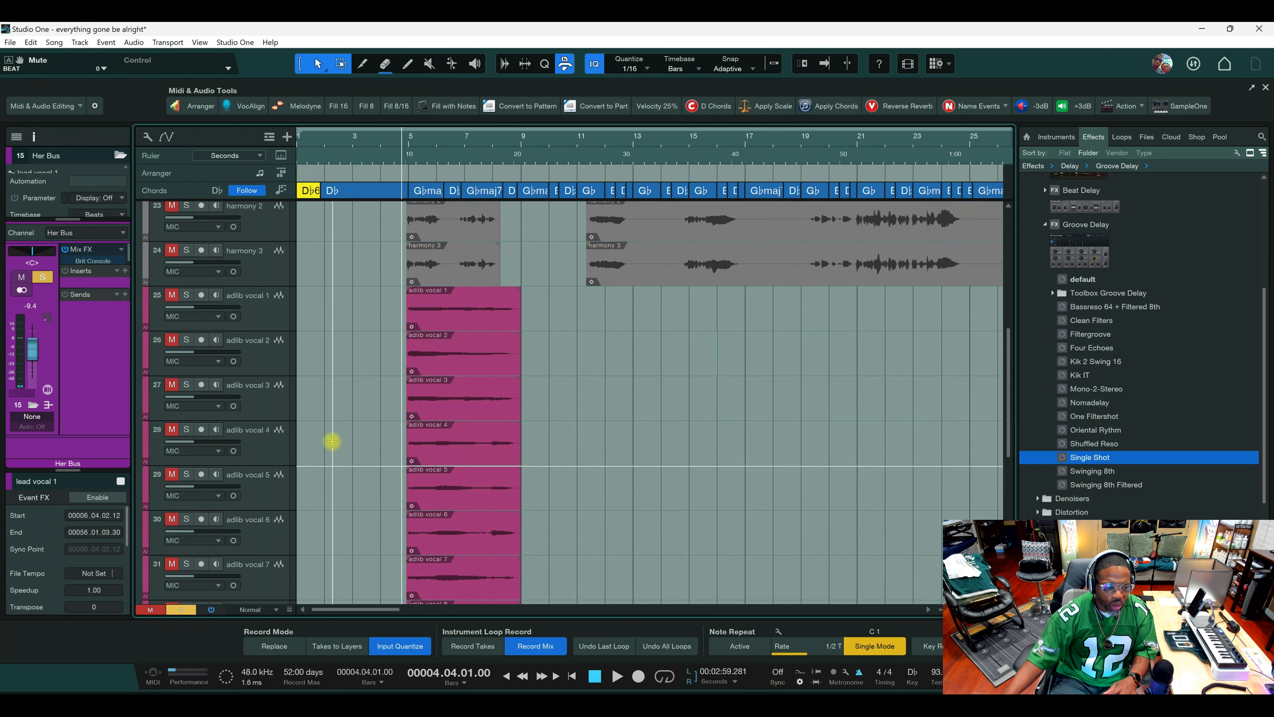
scroll(271, 447, "down", 3)
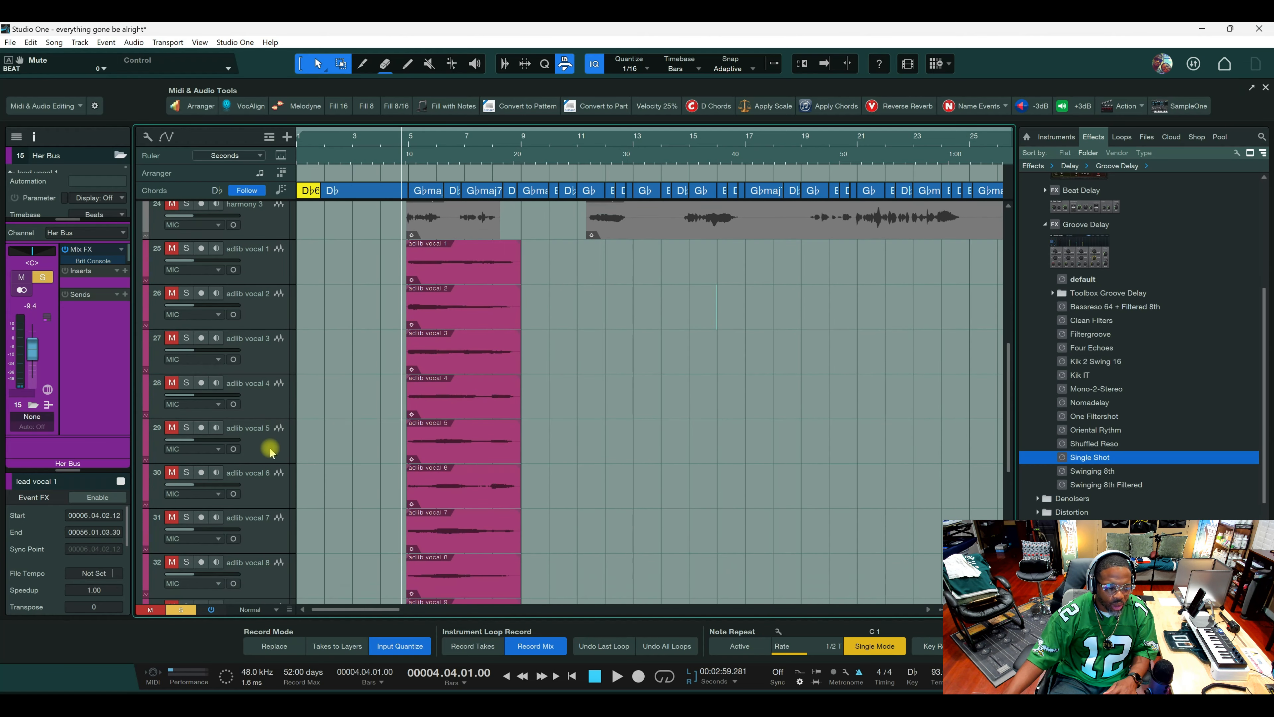
scroll(270, 455, "down", 2)
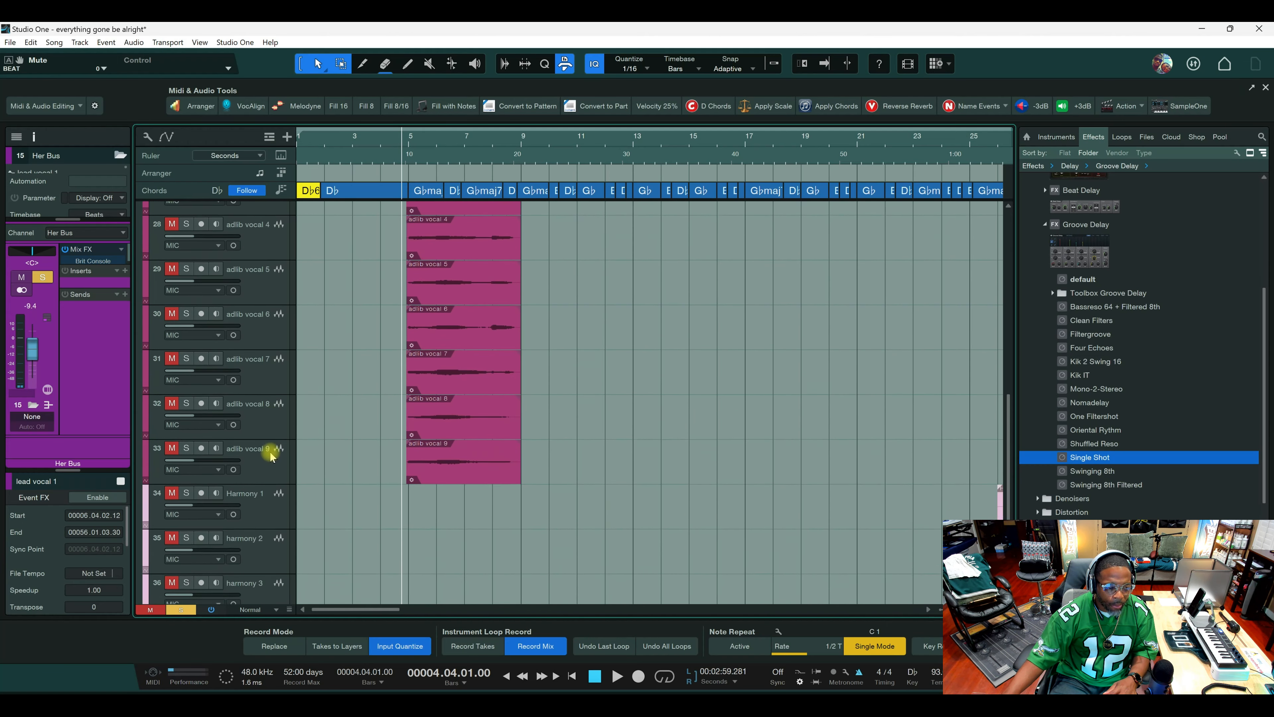
scroll(321, 483, "up", 10)
scroll(335, 484, "down", 12)
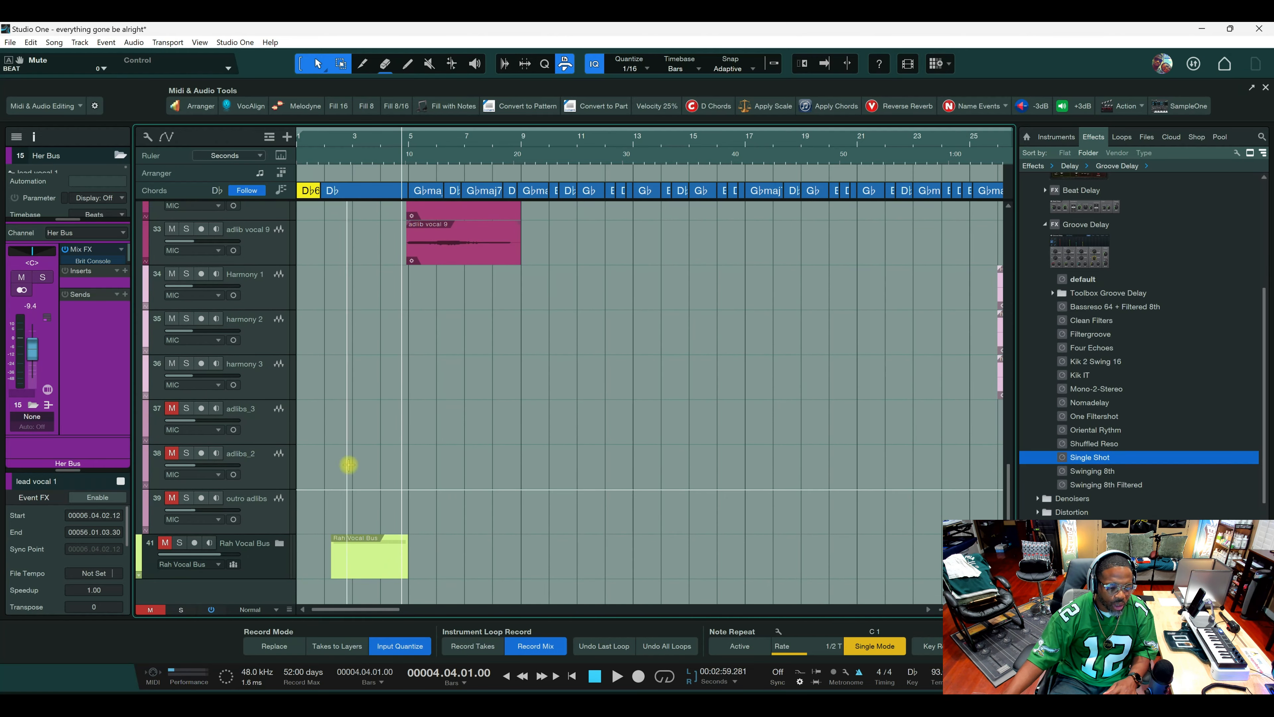
scroll(334, 465, "up", 5)
scroll(333, 465, "up", 7)
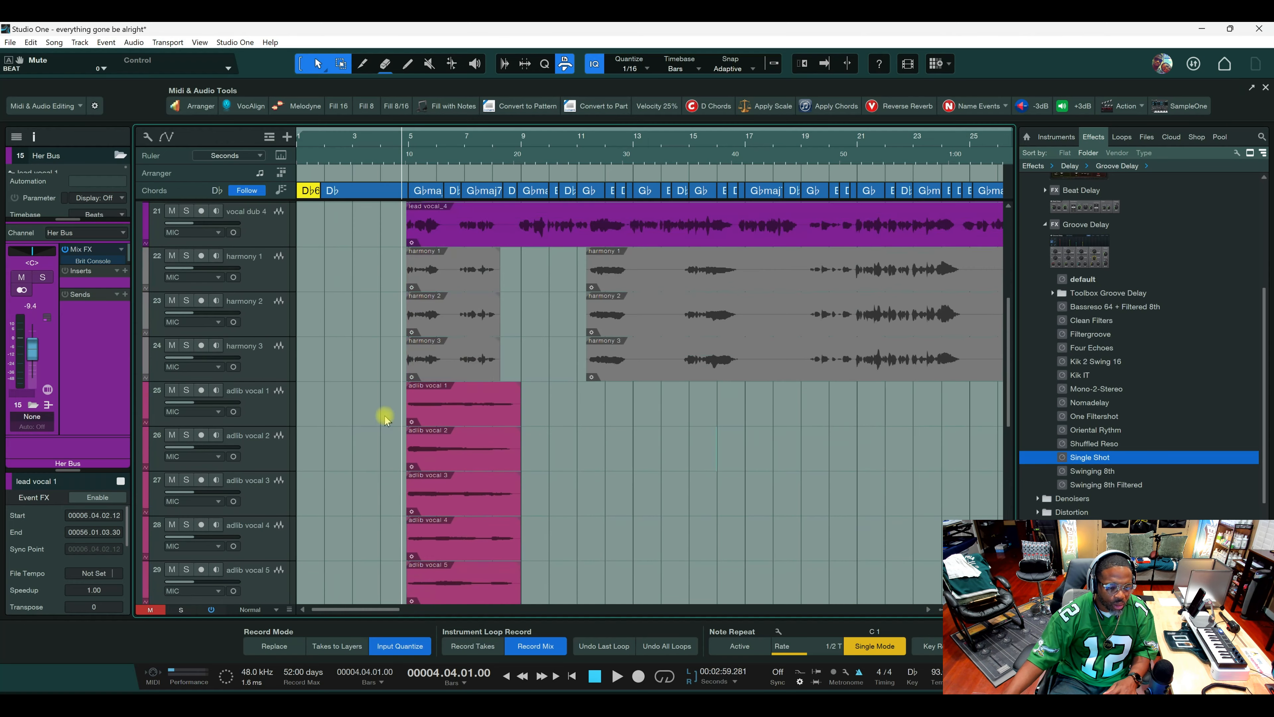
Shrink the arrangement tracks to overview height, mute the BEAT track, and play the vocals from just before bar 5.
scroll(552, 442, "down", 5)
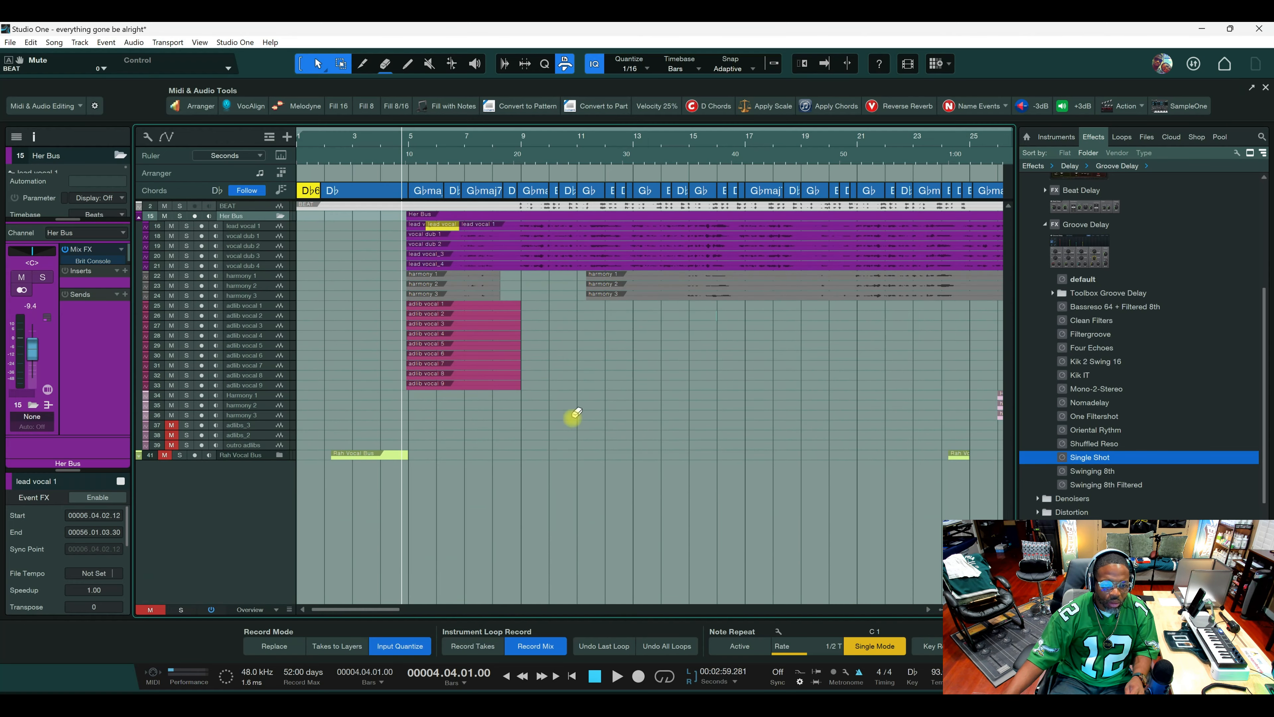
scroll(556, 156, "down", 6)
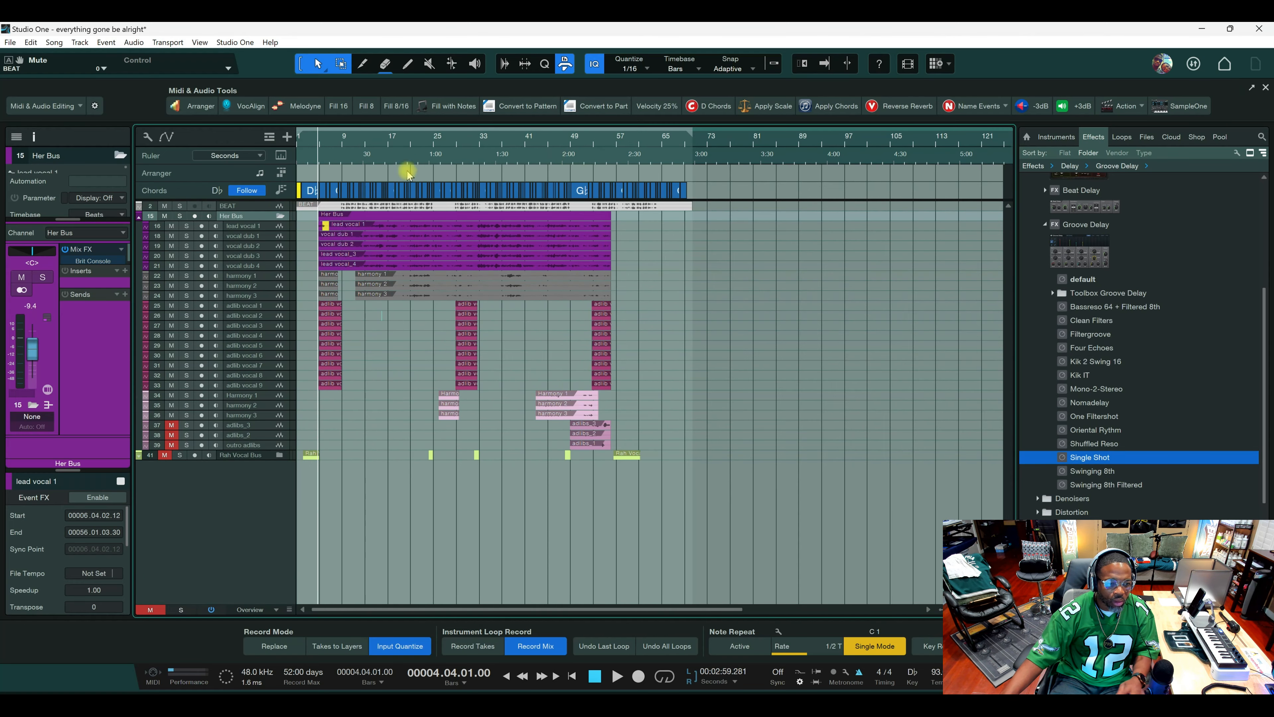
key("space")
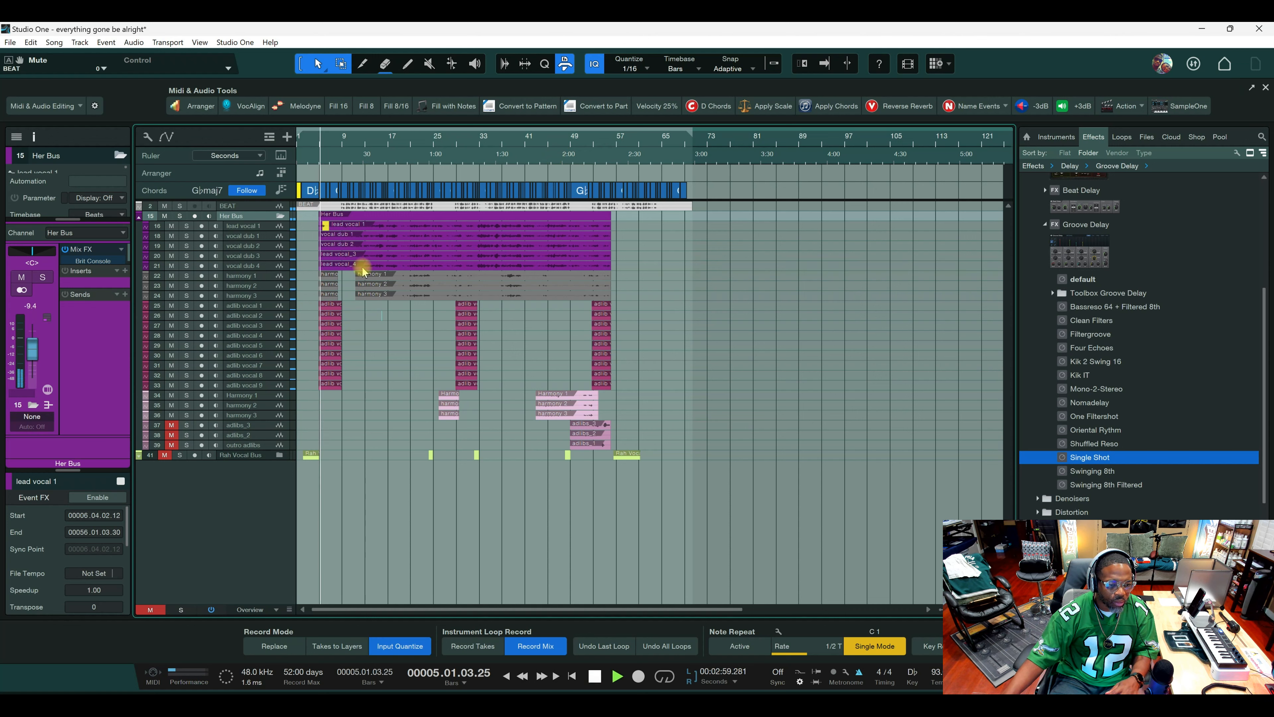
key("space")
left_click(165, 216)
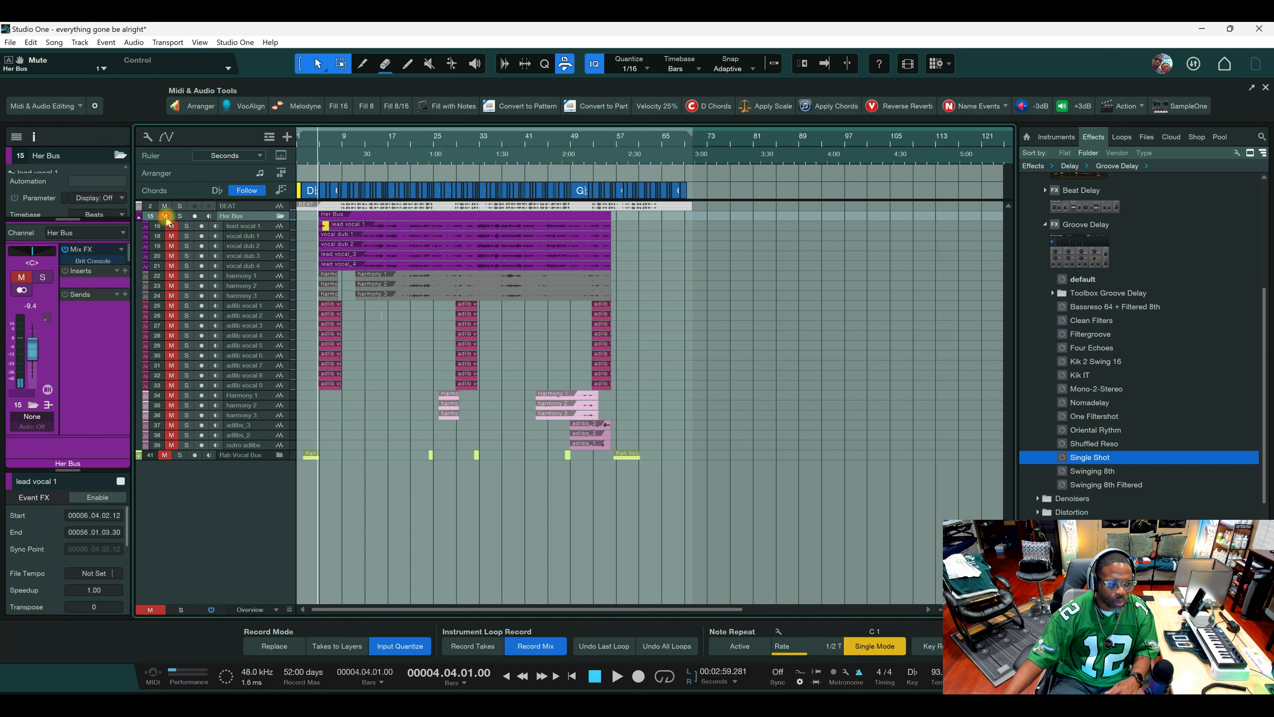
left_click(165, 215)
left_click(164, 206)
key("e")
key("e")
key("e")
key("space")
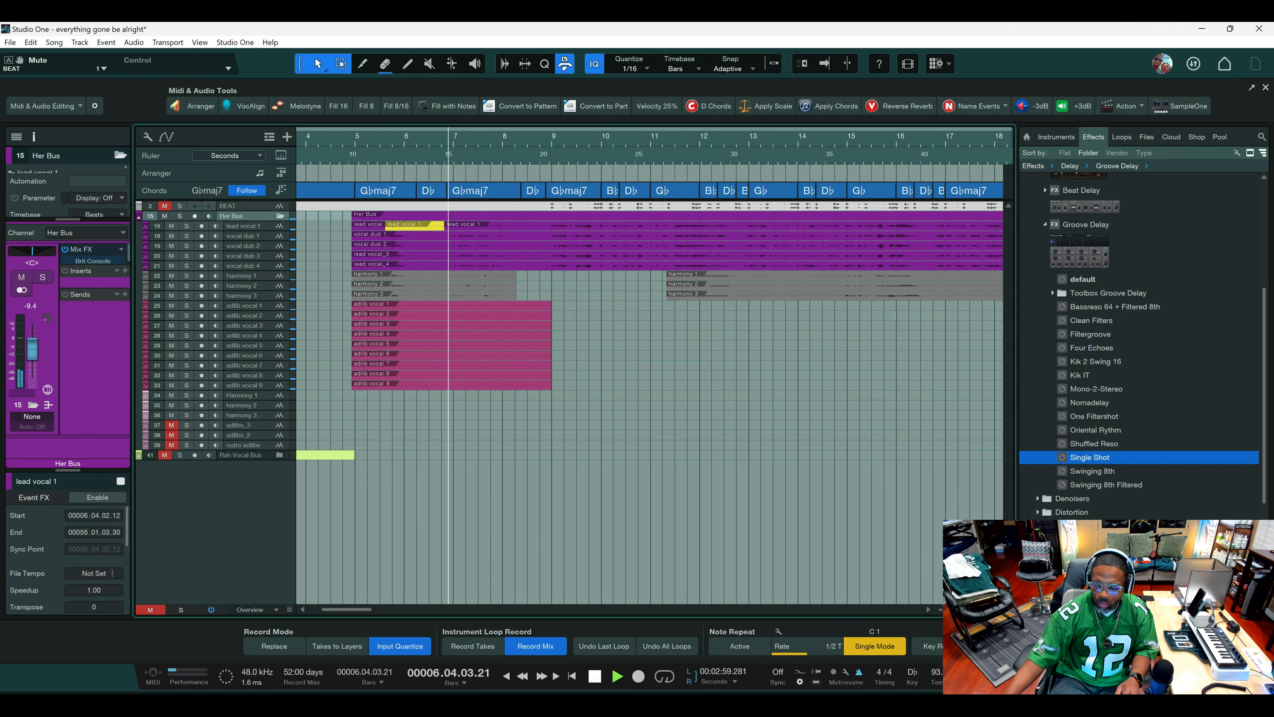
Compare the full vocal stack with Her Bus's Mix FX bypassed and active in the mixer during playback.
key("F3")
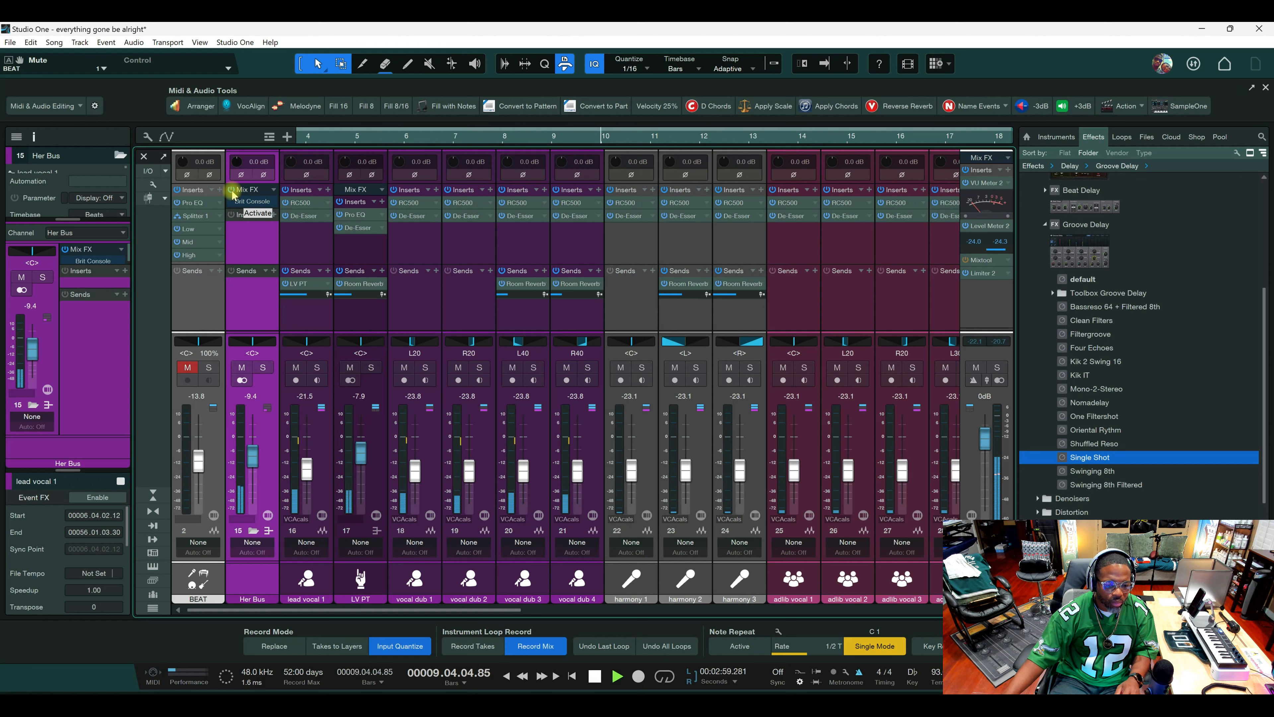
left_click(252, 191)
left_click(253, 191)
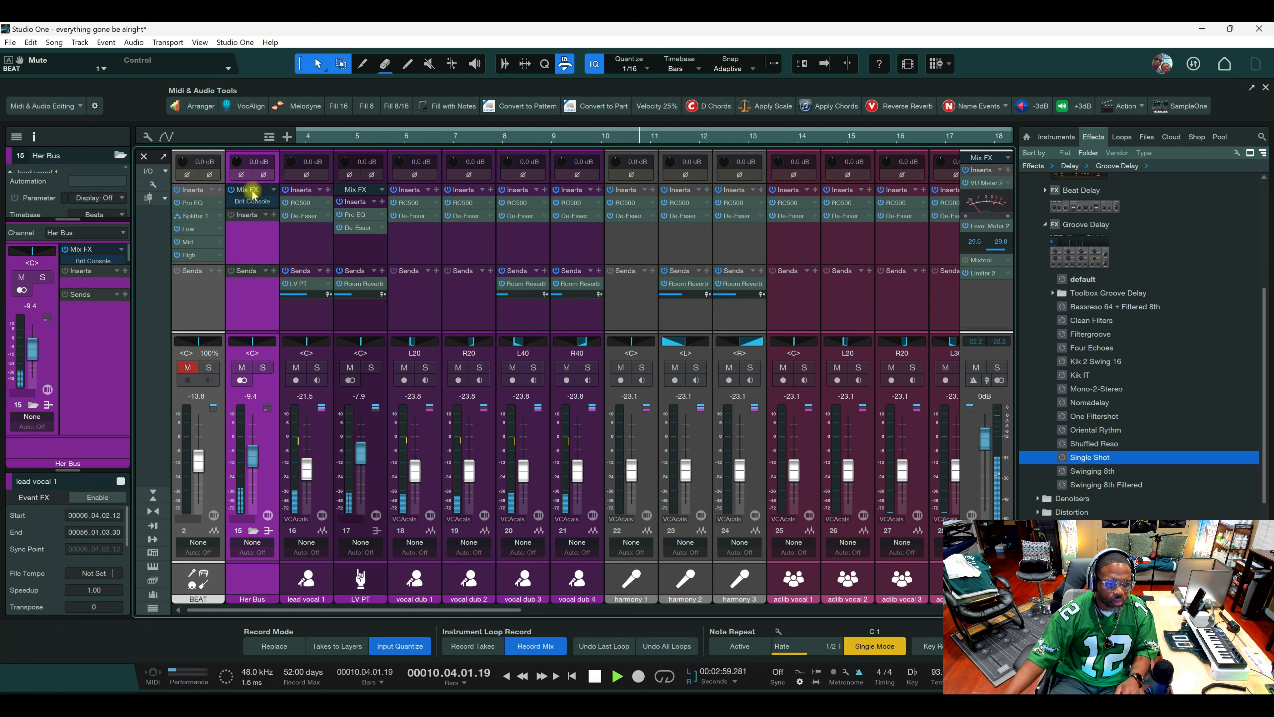
Set the Brit Console on Her Bus to 6.66 dB Drive and 3.90 dB Master during playback.
double_click(256, 201)
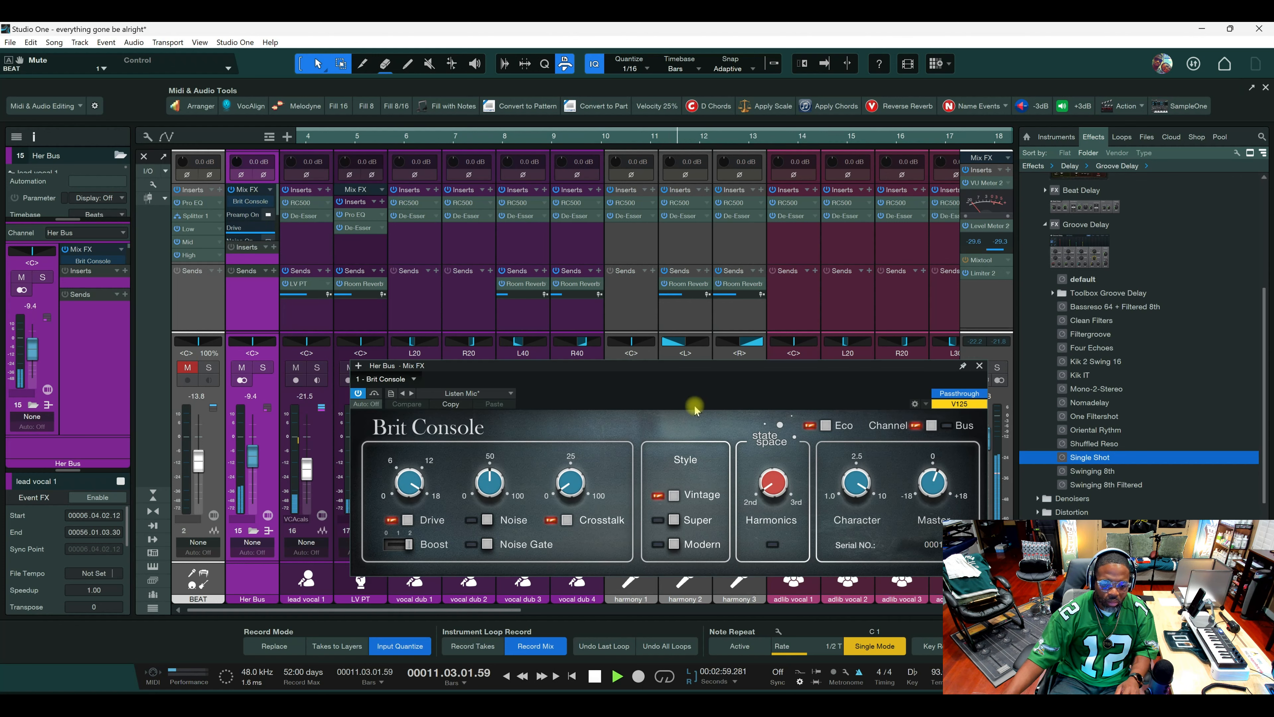
mouse_move(410, 482)
left_mouse_down()
mouse_move(433, 602)
mouse_move(413, 477)
left_mouse_up()
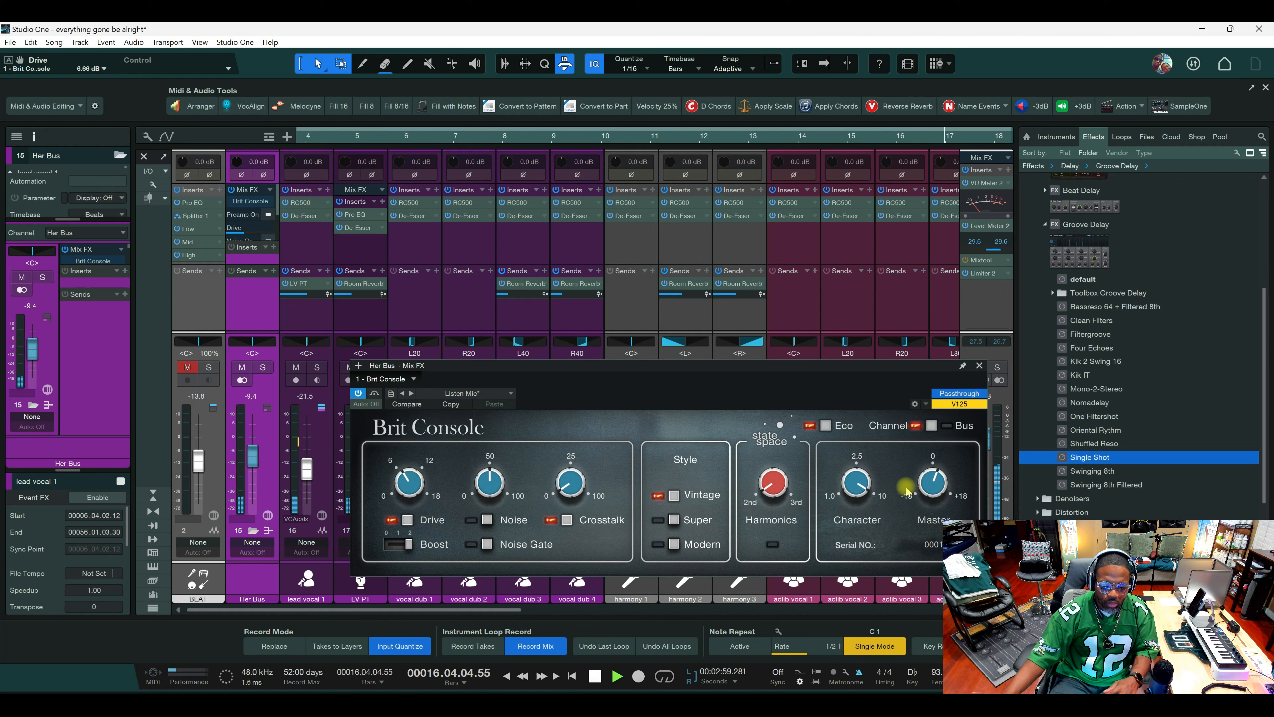
left_click(933, 482)
left_click_drag(933, 482, 932, 474)
left_click(979, 365)
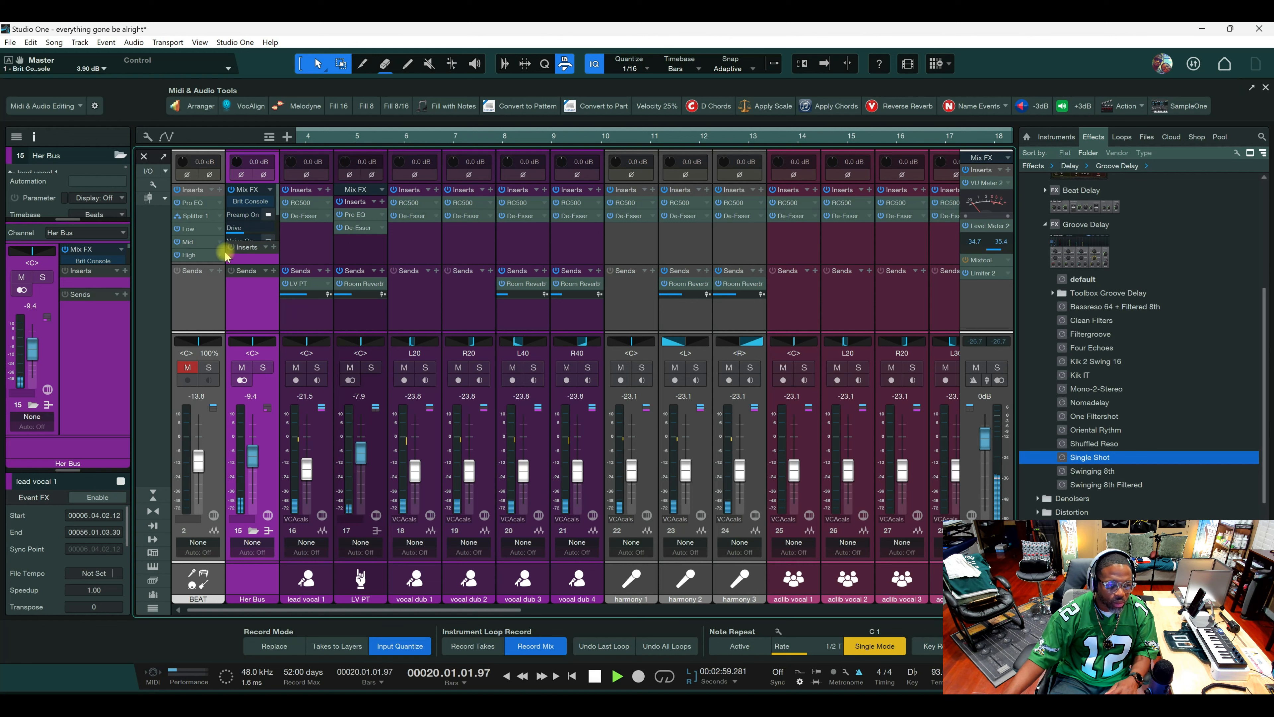
left_click(237, 193)
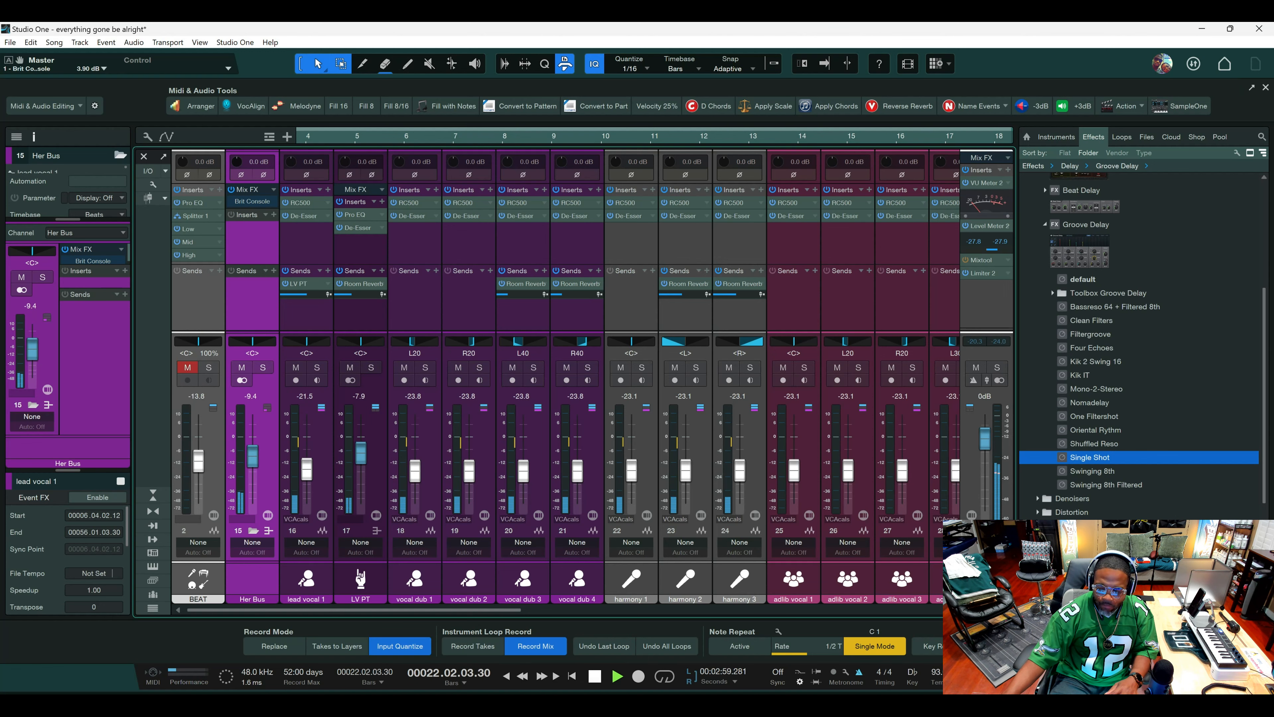
Examine the adlib vocal clips and the Harmony 1 to 3 clips around bars 26 to 30 in the arrangement.
key("F3")
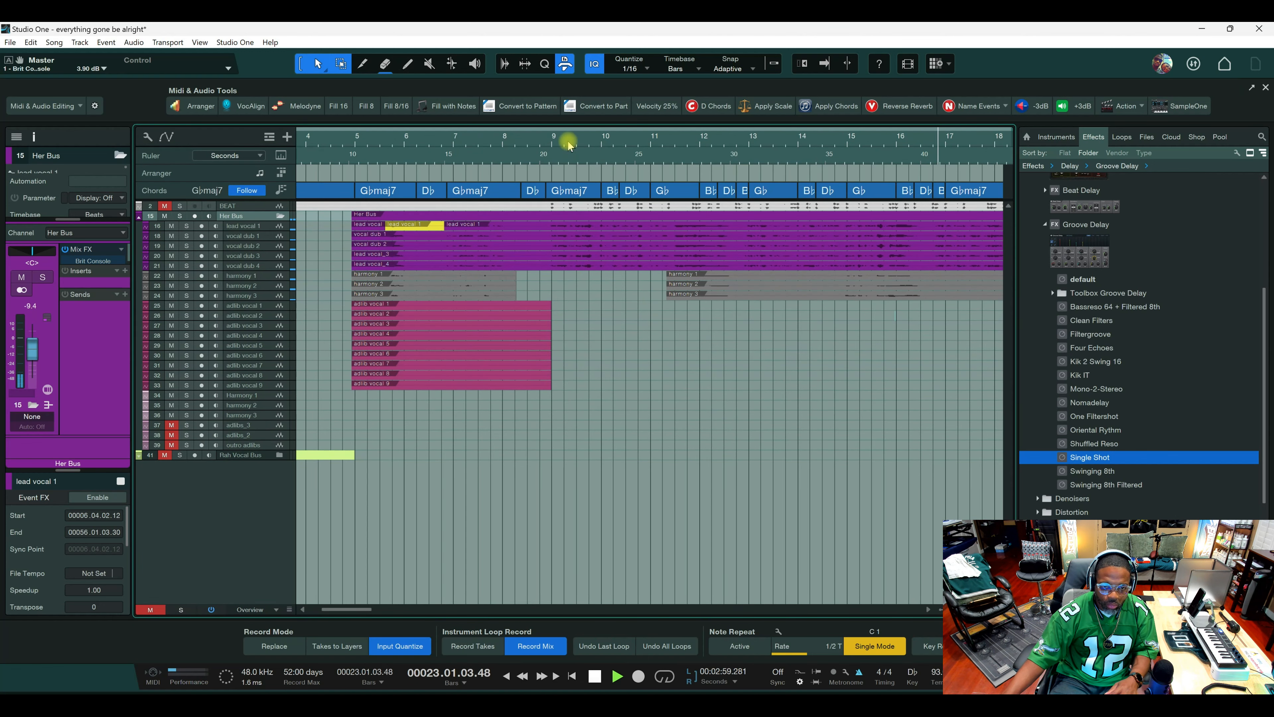
scroll(568, 145, "down", 3)
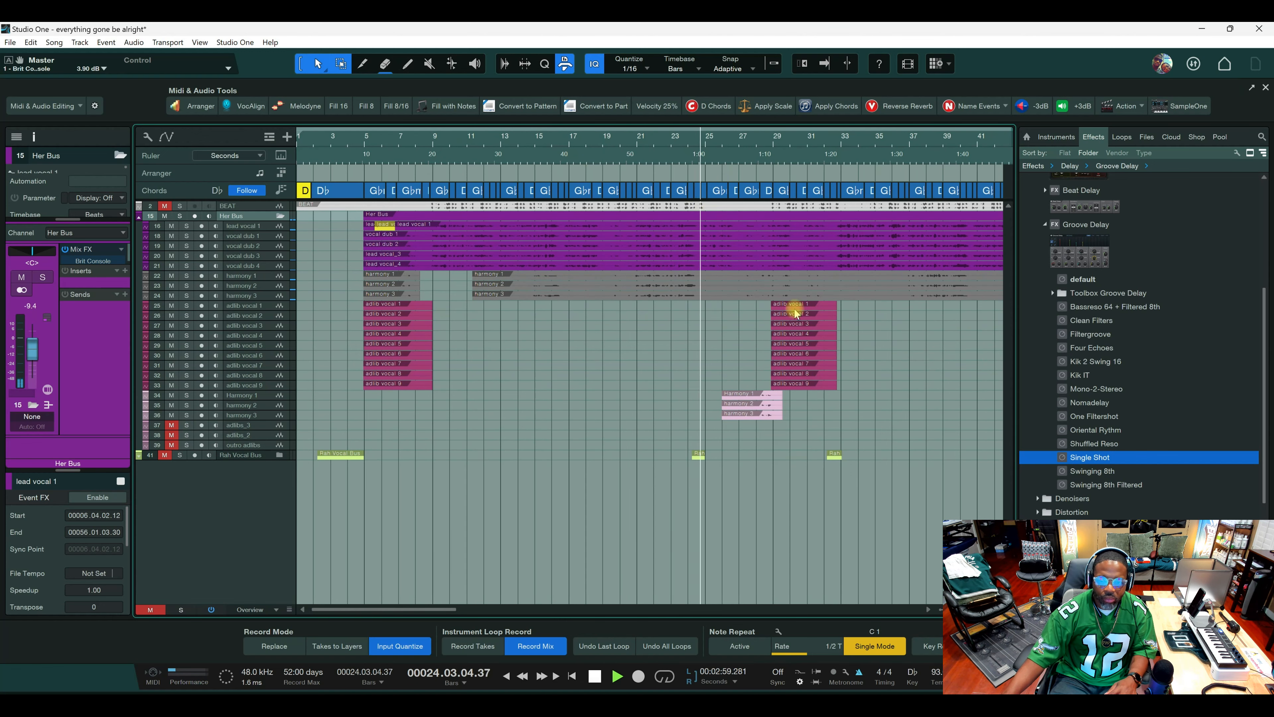
key("shift+e")
scroll(808, 372, "up", 2)
scroll(808, 371, "down", 8)
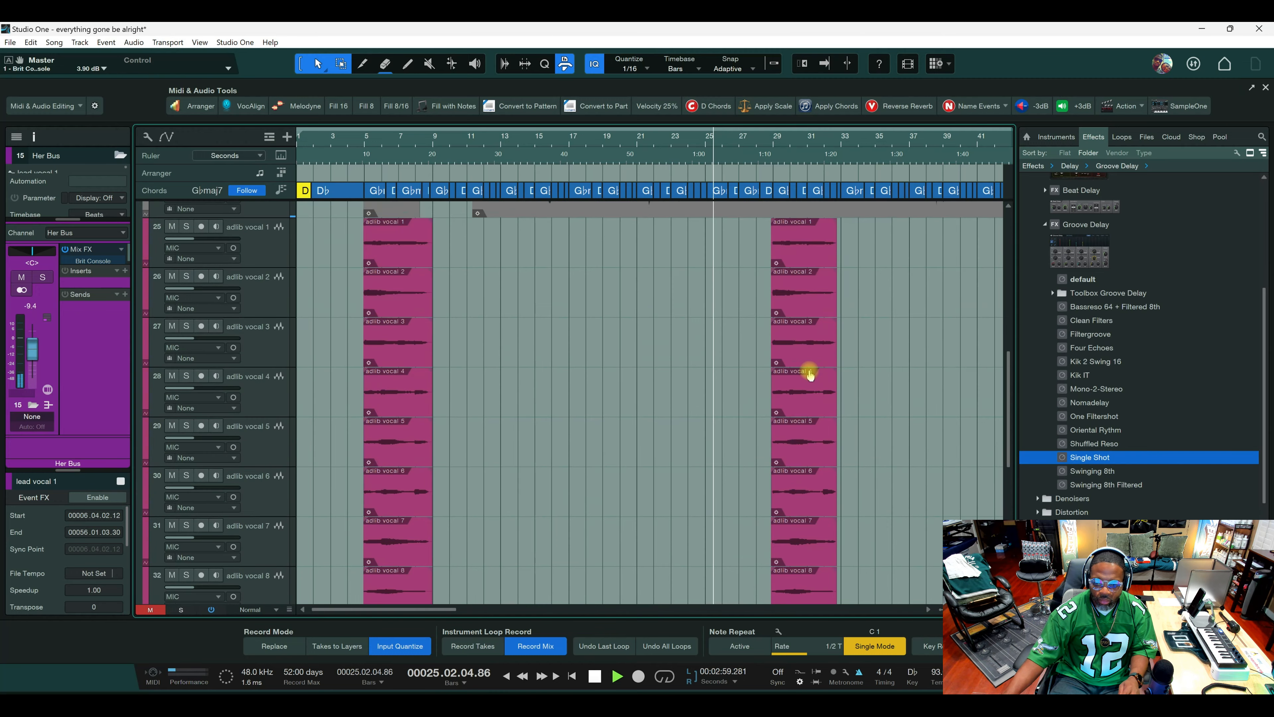
scroll(762, 134, "up", 8)
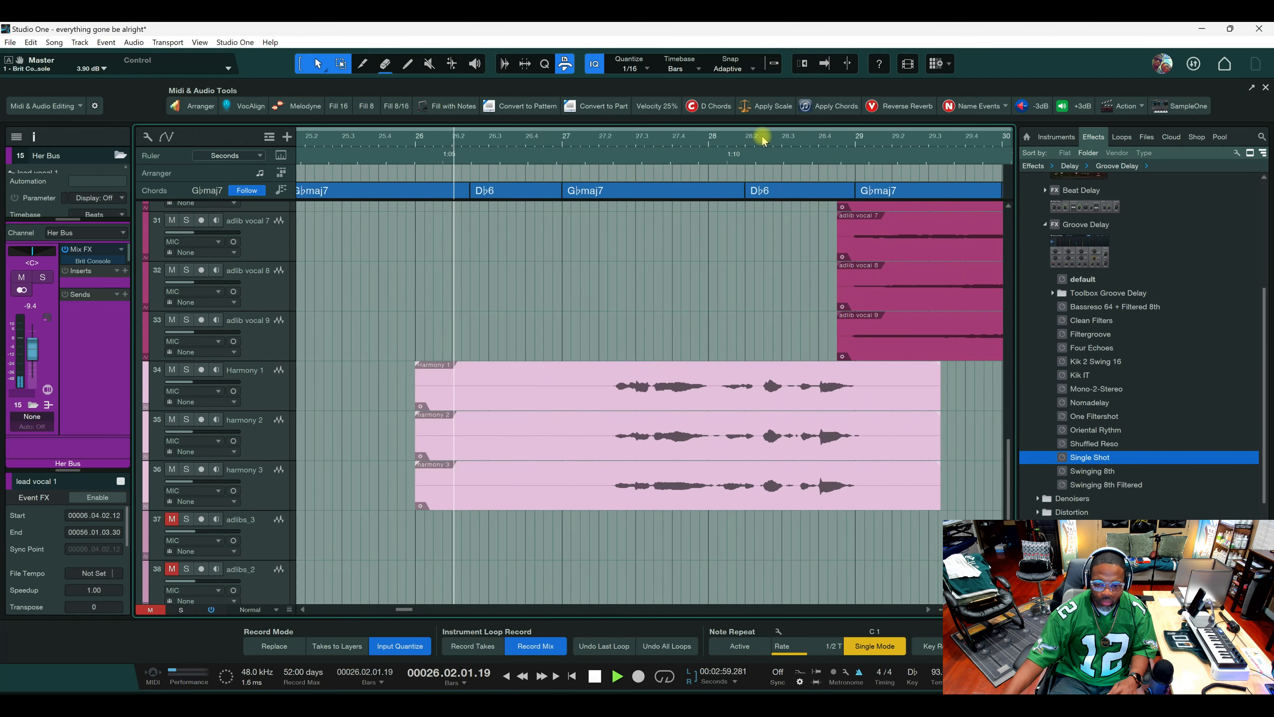
Delete the silent portions of the Harmony 1 to 3 clips before and after the phrase around bars 27 to 29, and save the song.
left_click_drag(600, 375, 389, 524)
key("Delete")
left_click_drag(867, 375, 961, 521)
key("Delete")
left_click(903, 386)
key("ctrl+s")
Examine the harmony, adlib and Her Bus vocal tracks across the full song arrangement during playback.
scroll(565, 135, "down", 8)
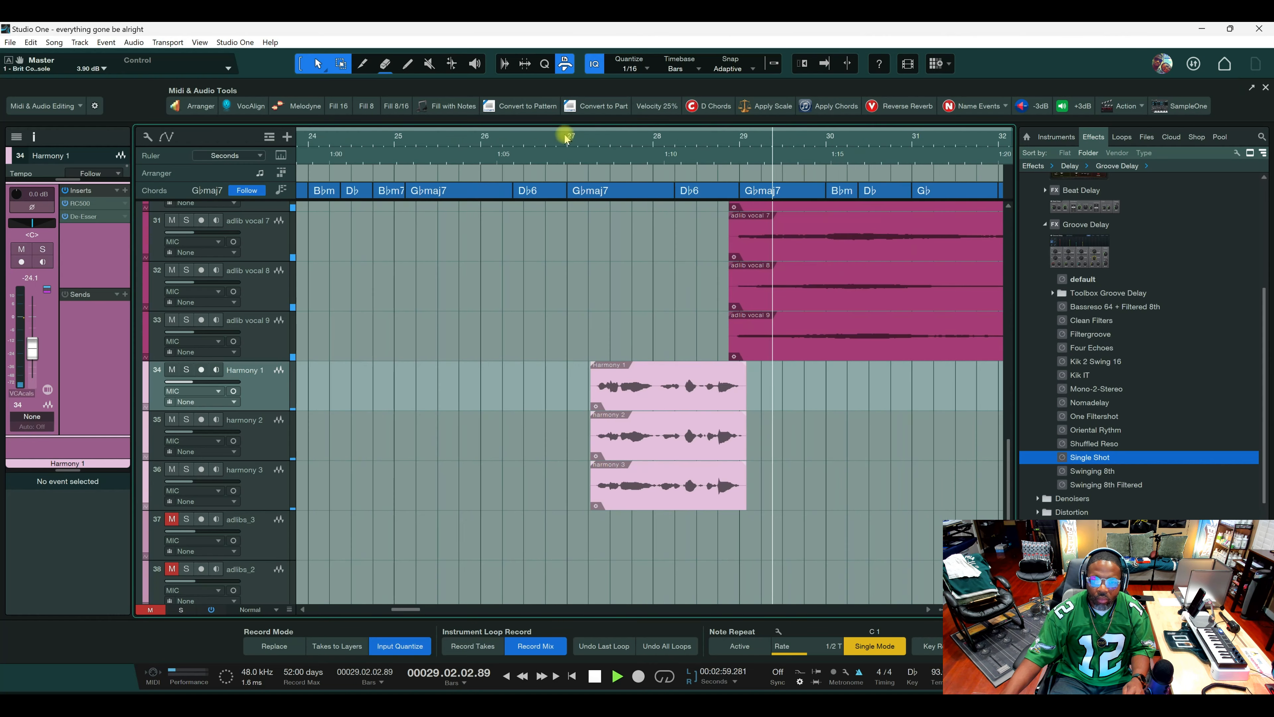
scroll(711, 146, "up", 8)
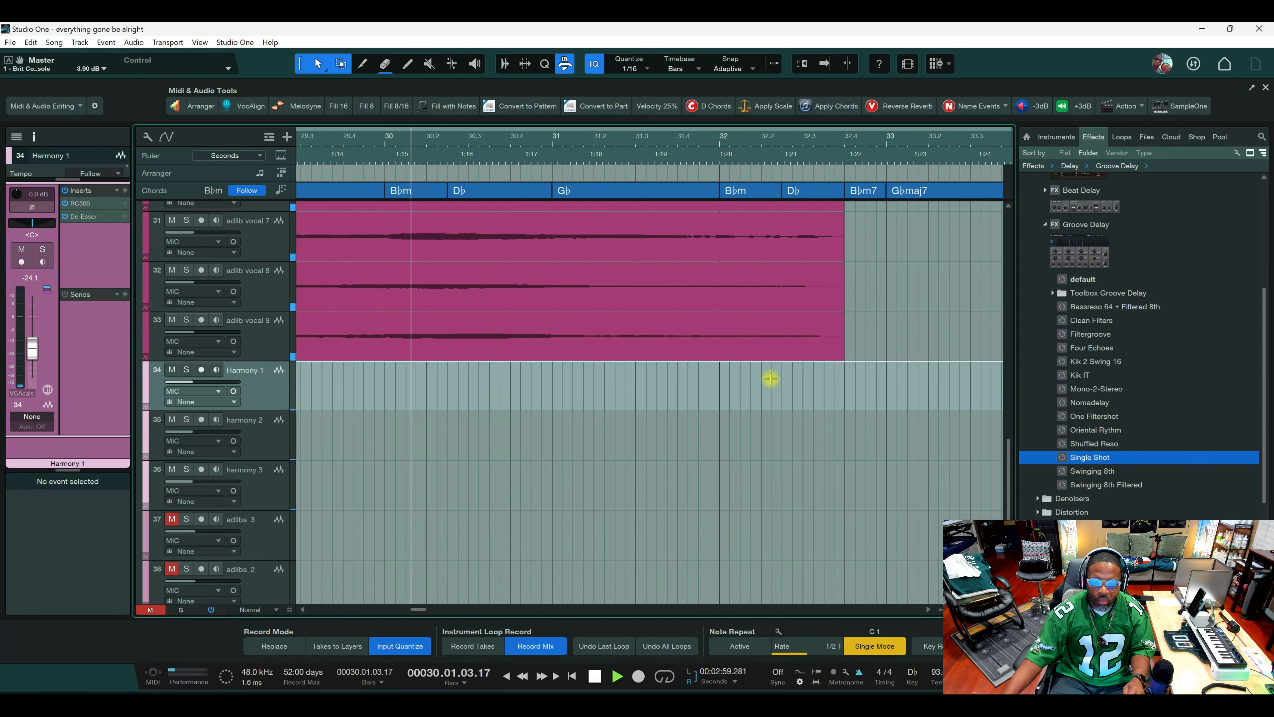
scroll(782, 433, "up", 6)
scroll(783, 431, "up", 3)
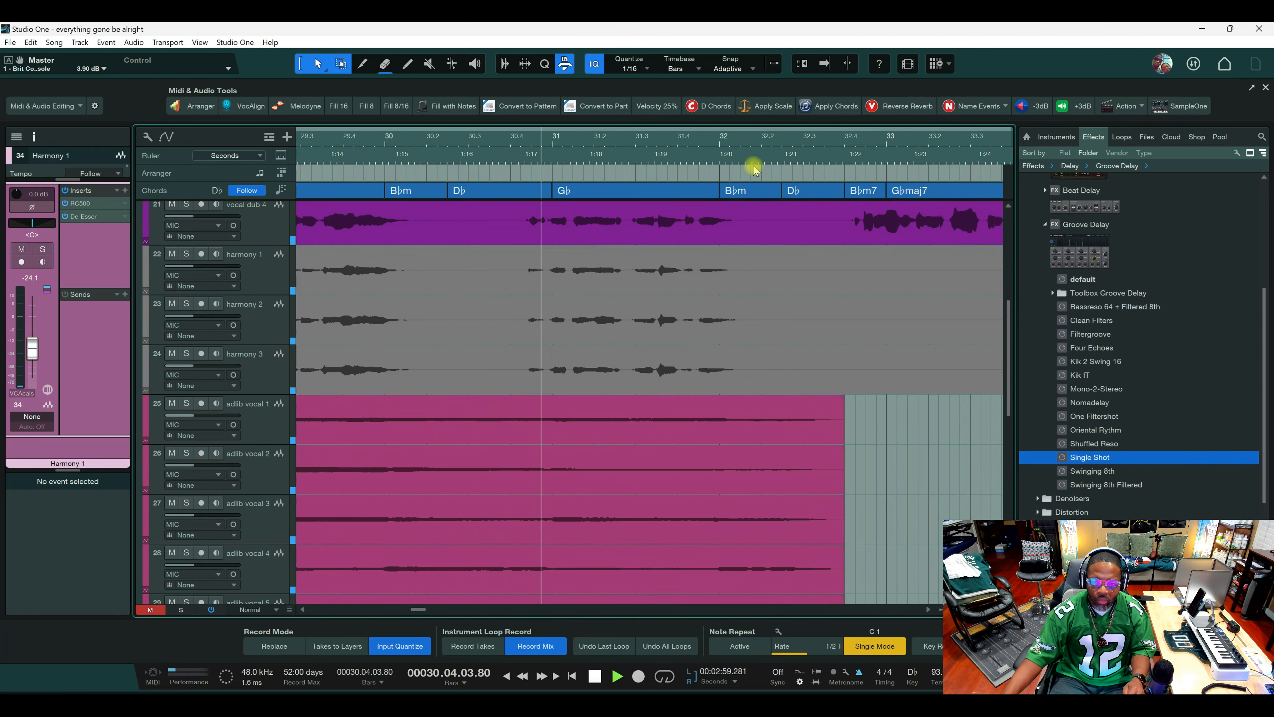
scroll(725, 151, "down", 8)
scroll(722, 157, "down", 4)
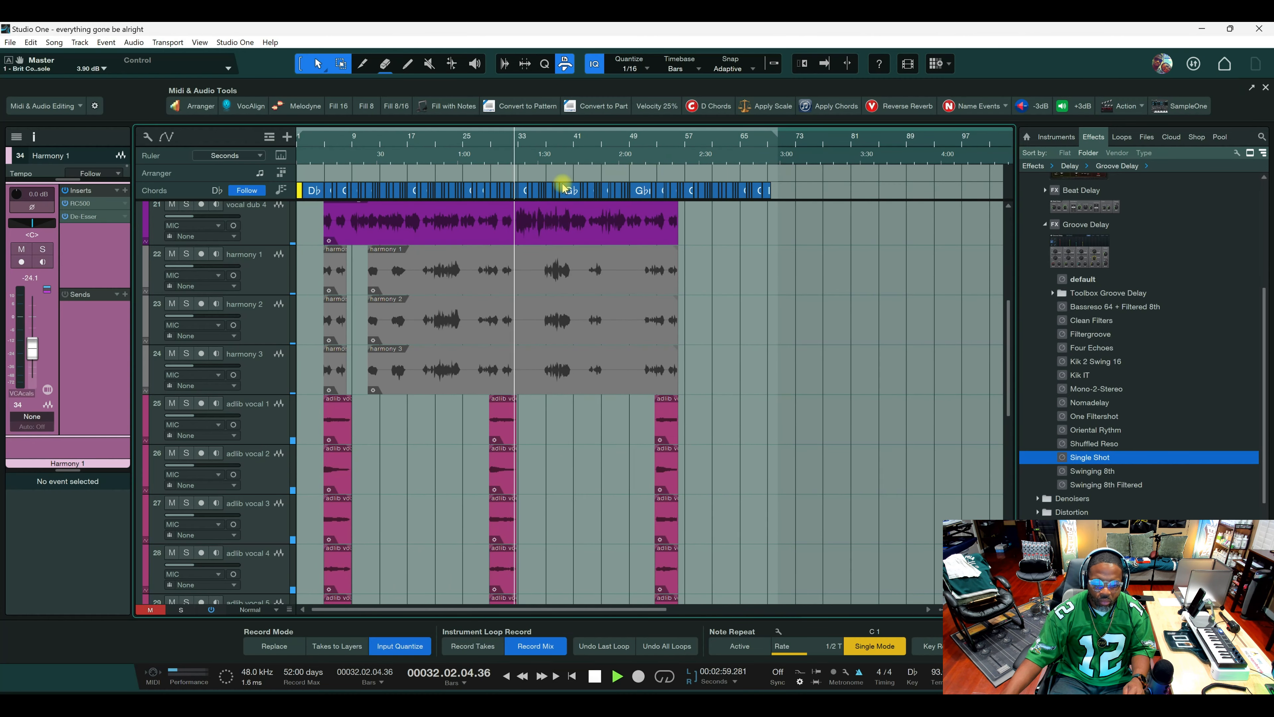
scroll(509, 153, "down", 3)
scroll(552, 391, "up", 5)
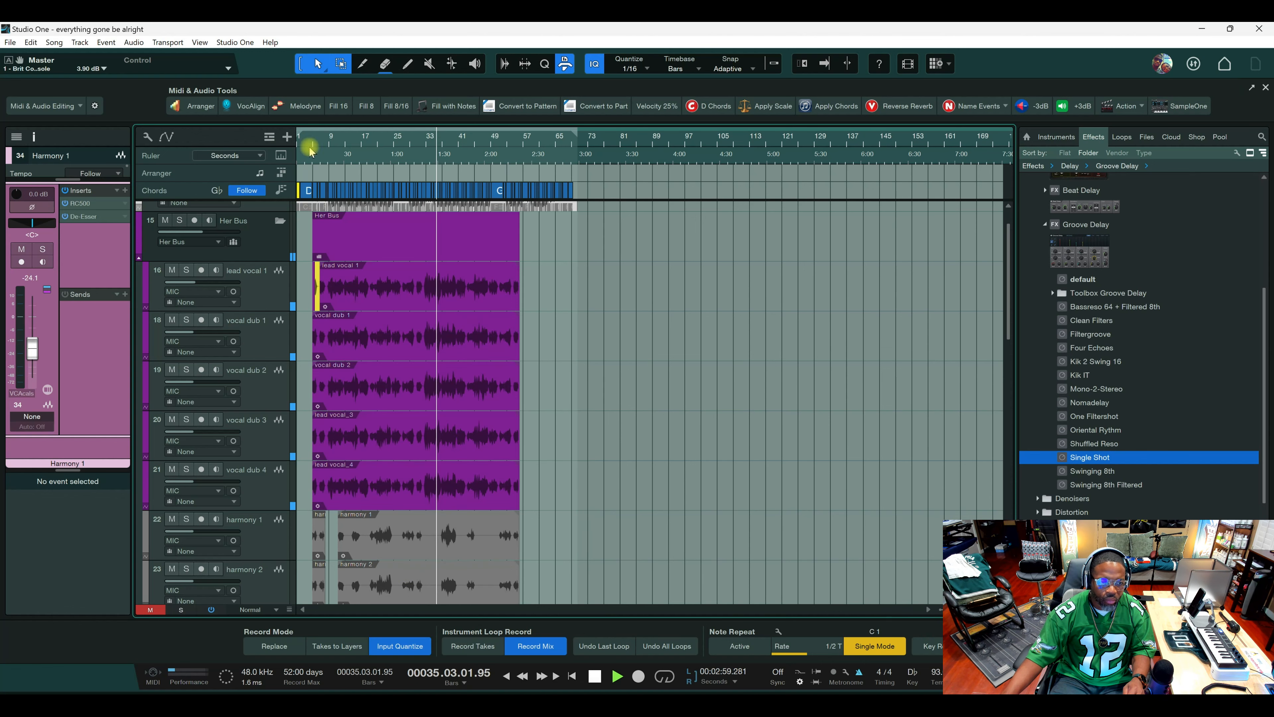
scroll(308, 147, "up", 4)
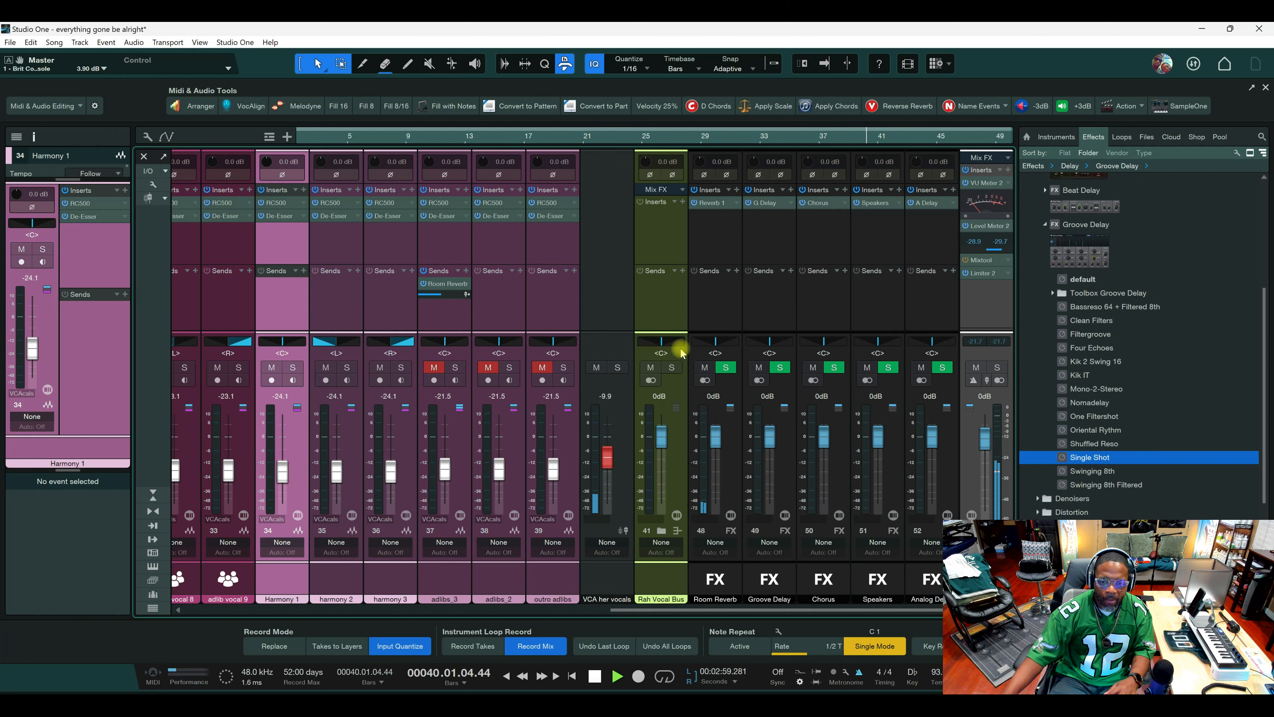
Unmute the BEAT channel in the mixer, stop playback and return to the arrangement.
left_click_drag(635, 609, 591, 611)
left_click(187, 367)
key("space")
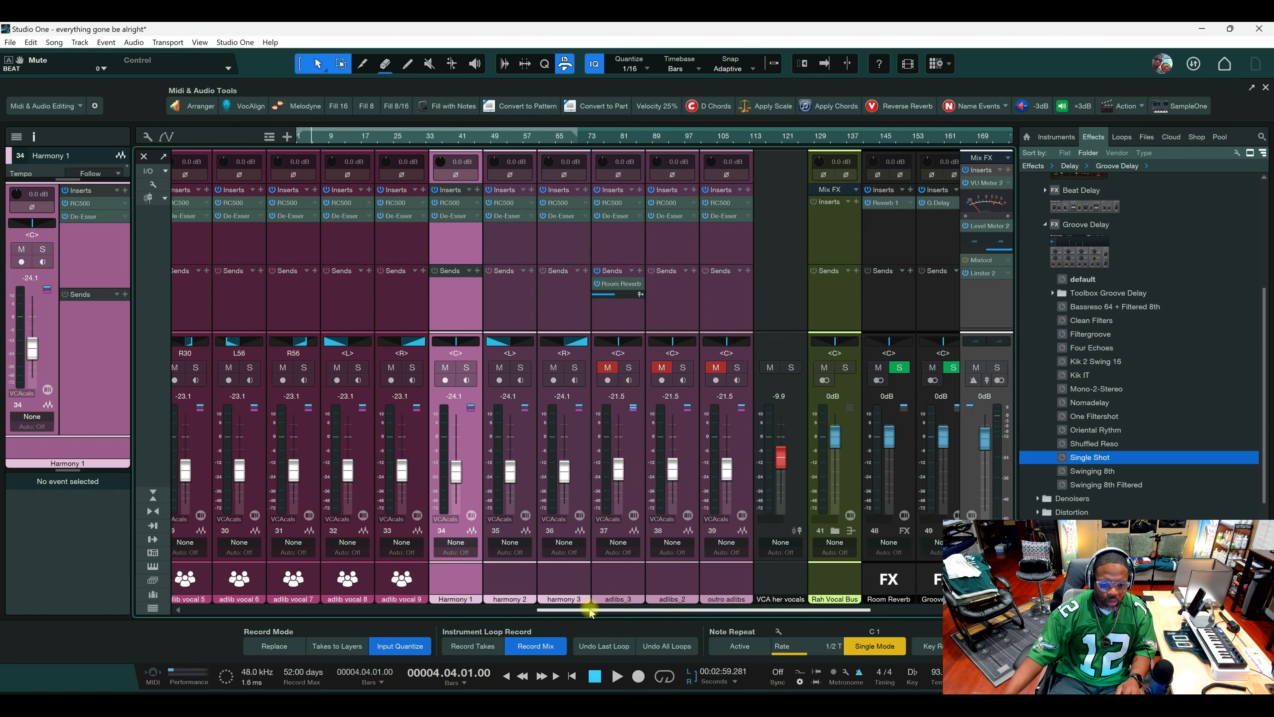
key("F3")
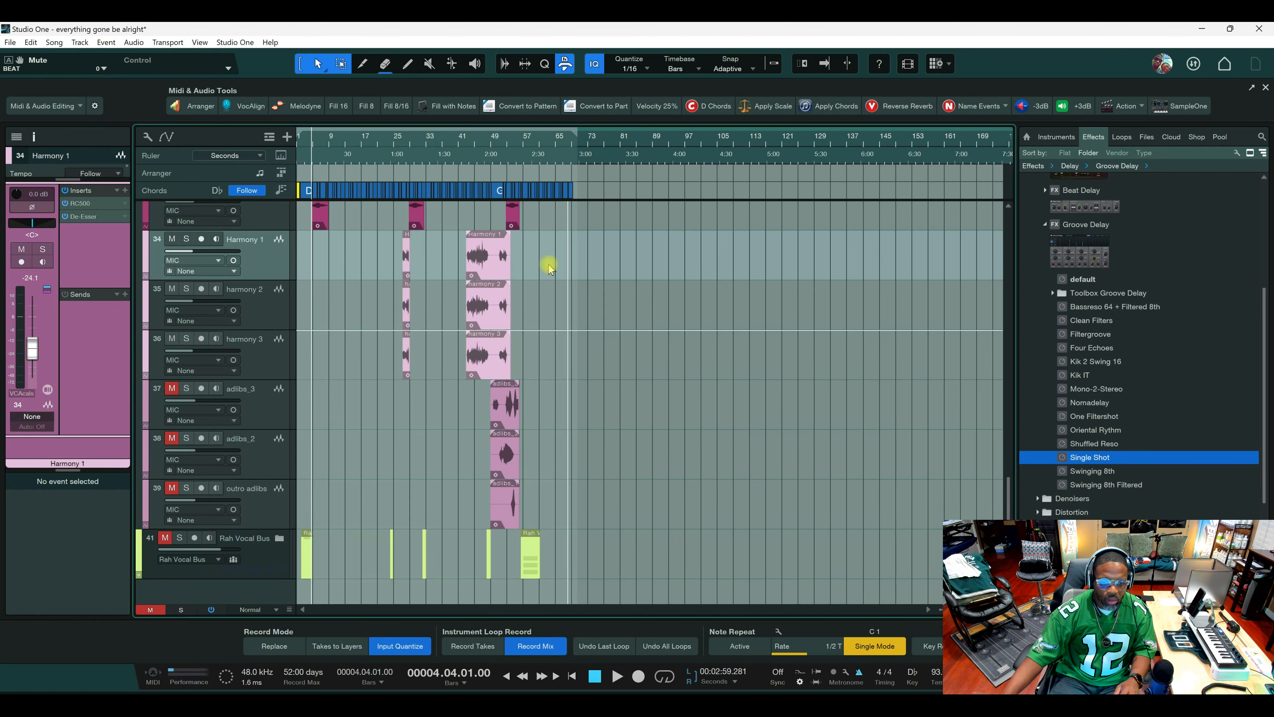
Play the song from bar 43 and unmute the adlibs_3 track.
left_click(466, 144)
key("space")
scroll(486, 144, "up", 10)
left_click(173, 388)
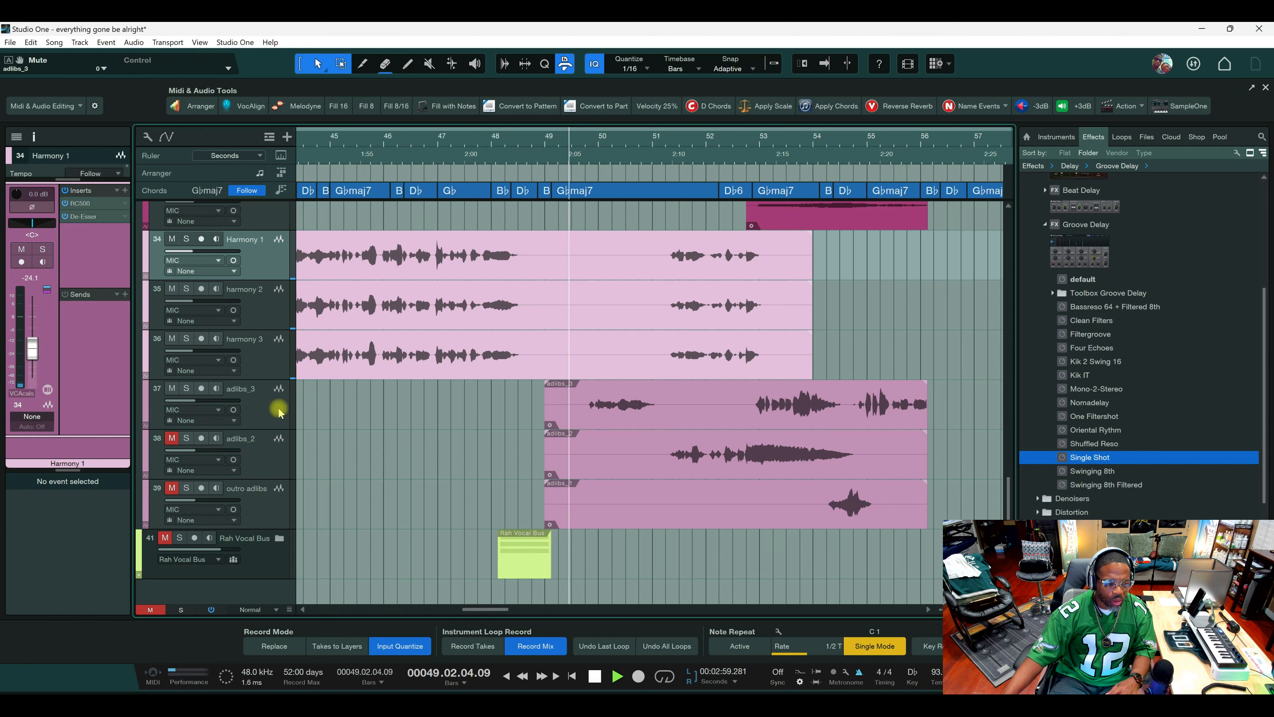
key("space")
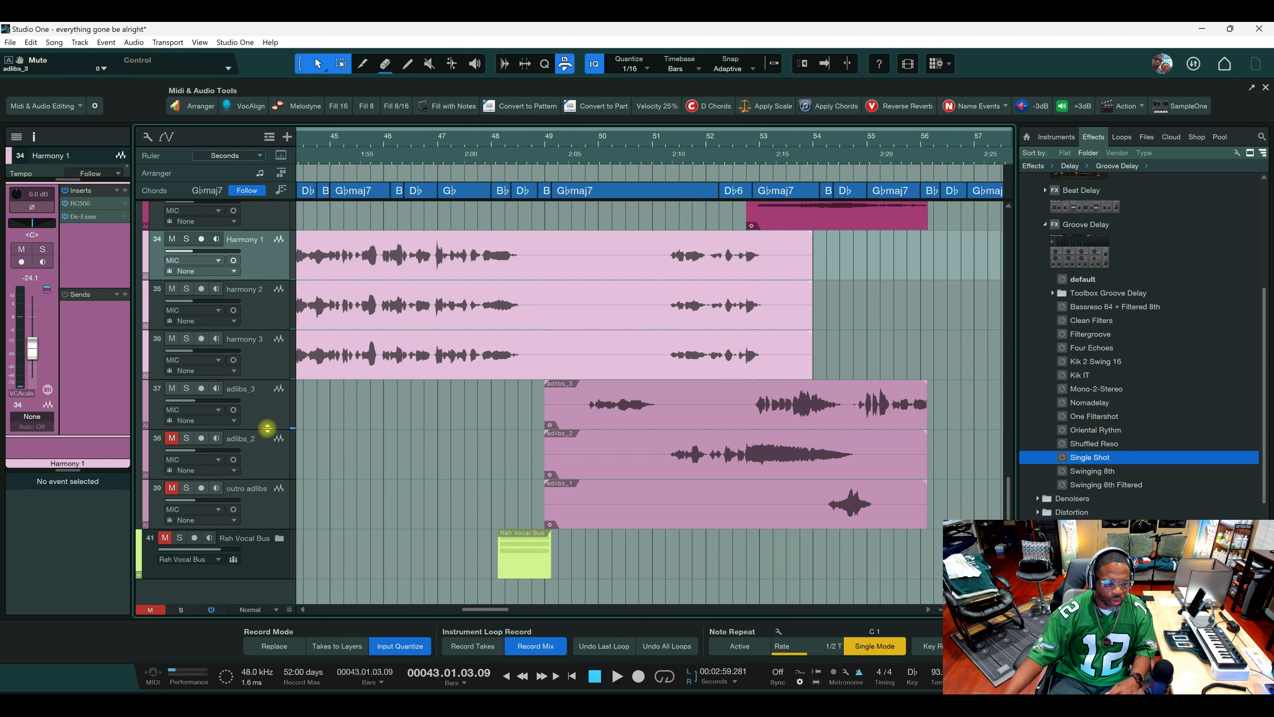
Solo adlibs_3, audition it from about bar 49, and check its Room Reverb send in the mixer.
left_click(186, 389)
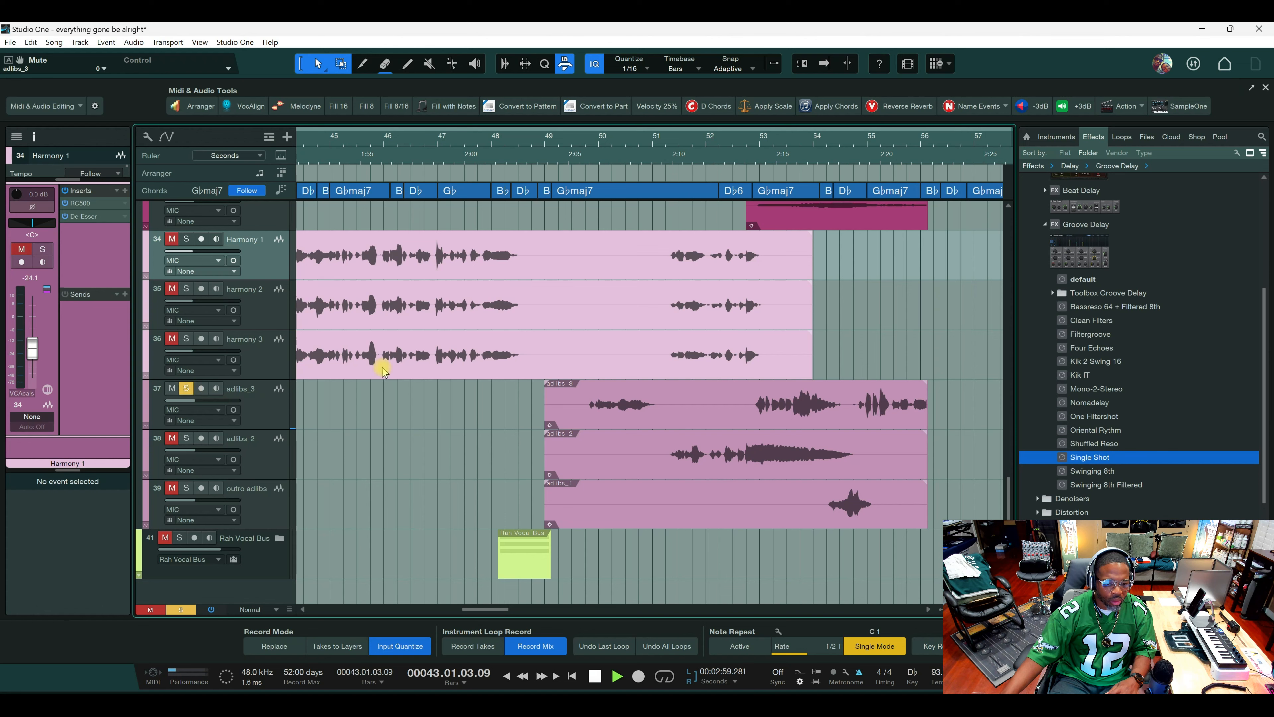
left_click(572, 148)
key("space")
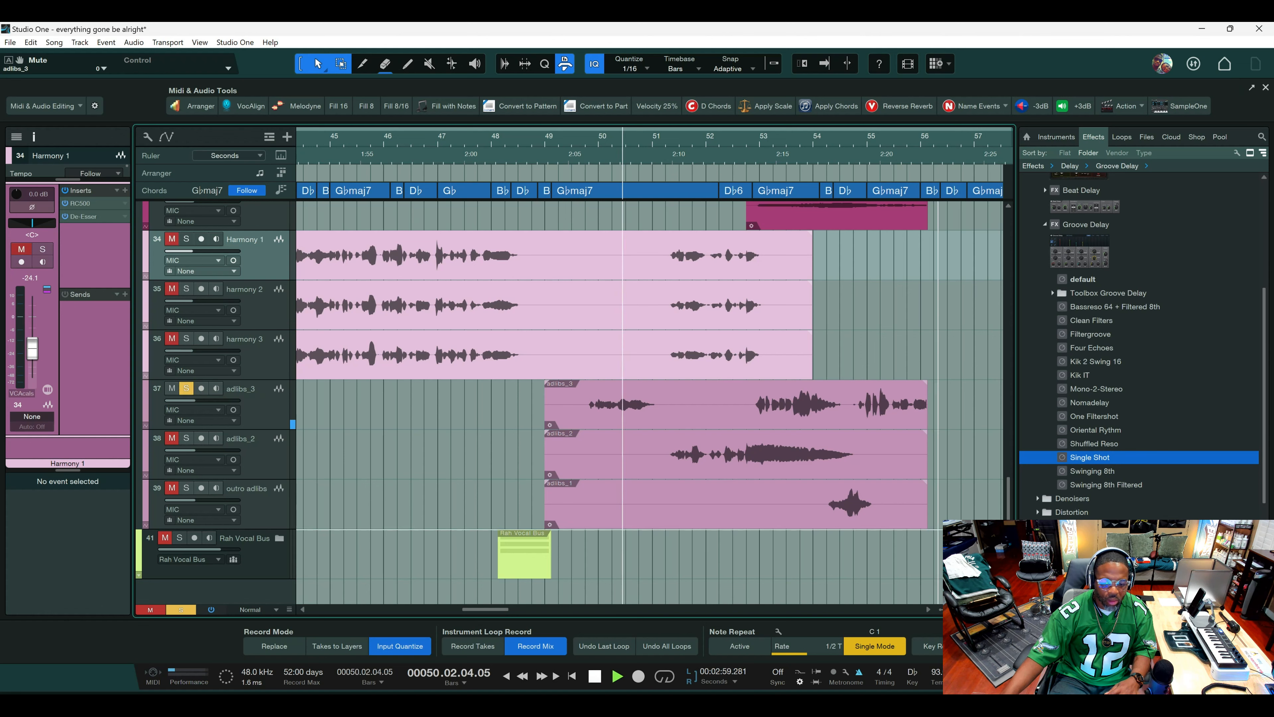
key("F3")
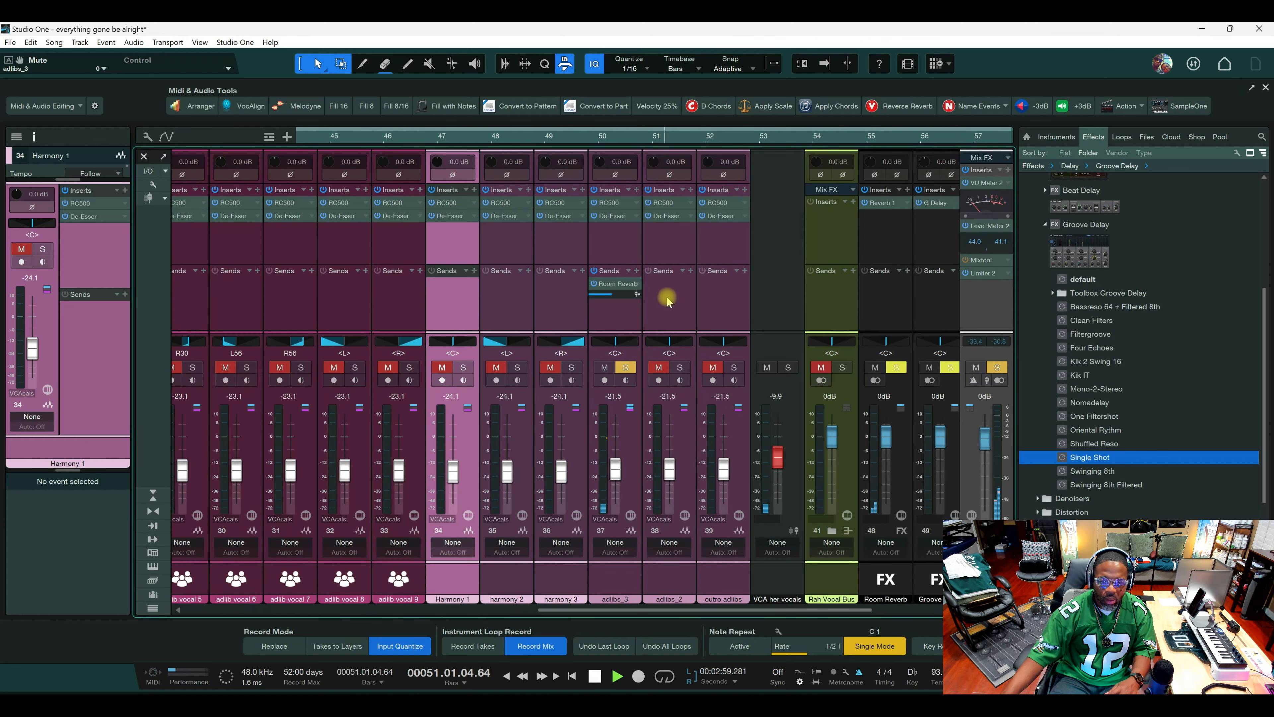
key("space")
key("space")
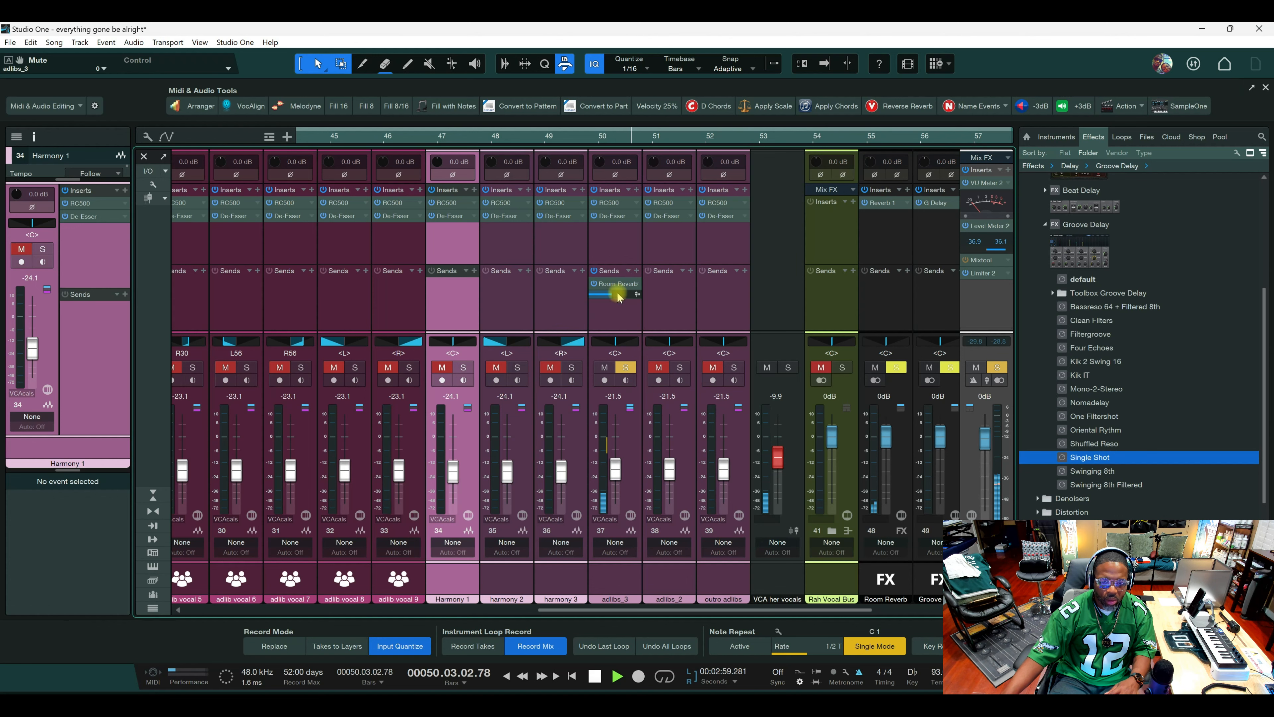
key("F3")
Clear the adlibs_3 solo, unmute adlibs_2 and outro adlibs, and resume playback.
key("space")
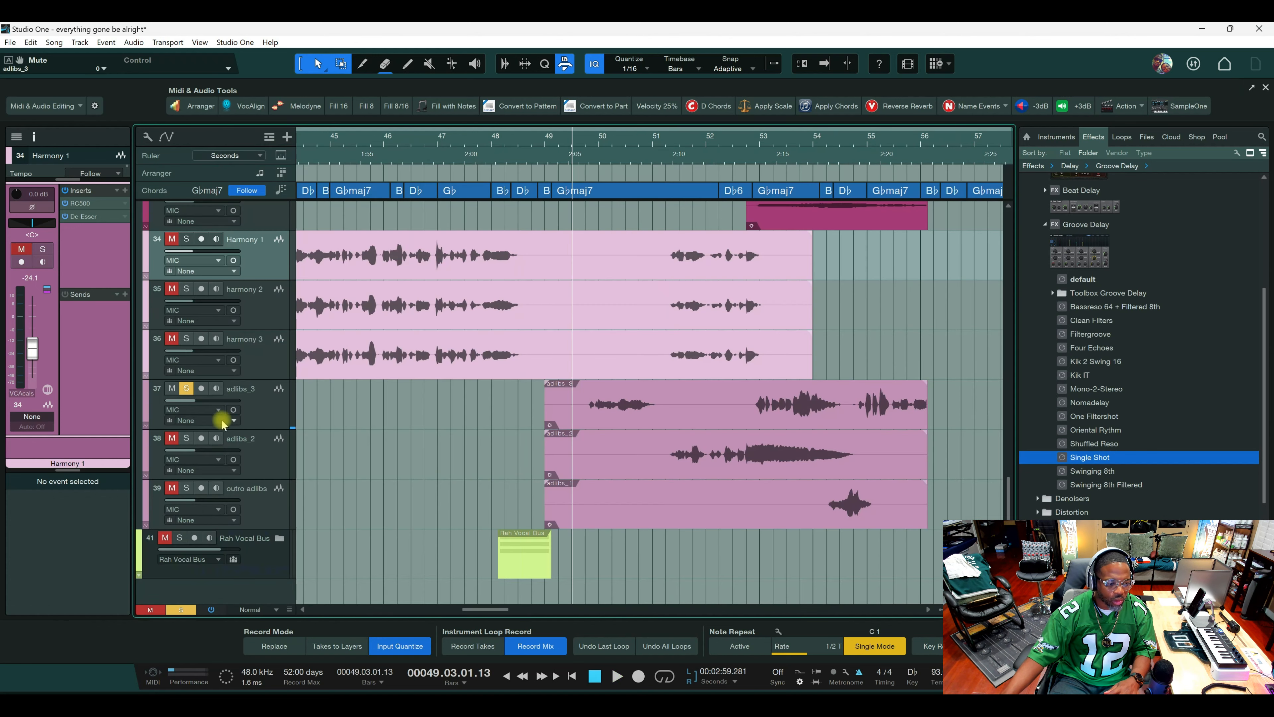
left_click(171, 437)
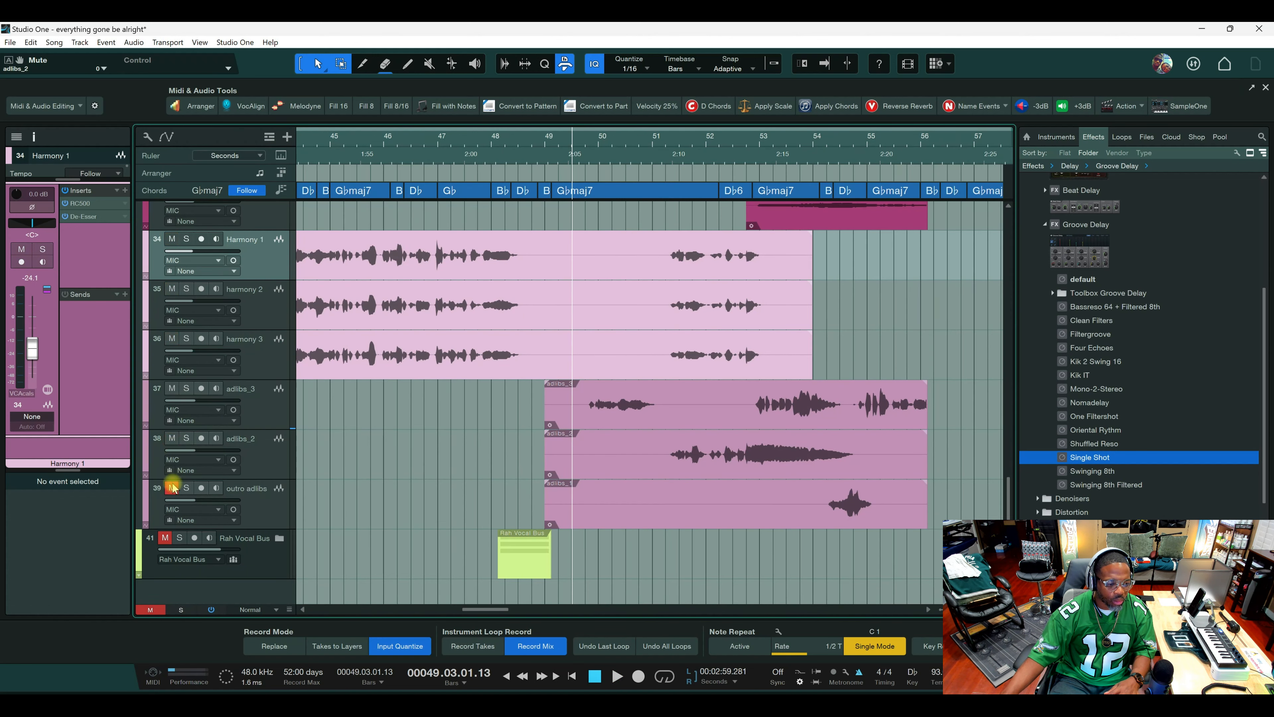
key("space")
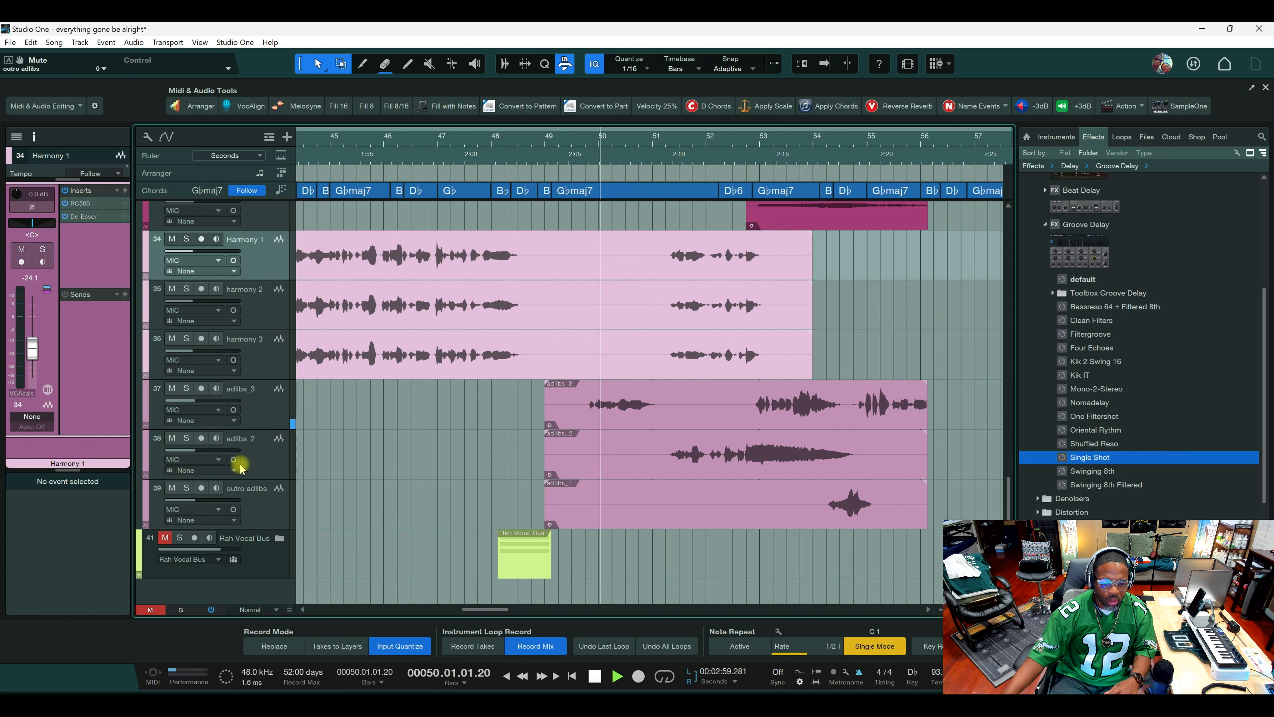
Add a gain envelope around the first phrase of the adlibs_3 clip, about bars 49 to 51, raise its level and save the song.
left_click(655, 419)
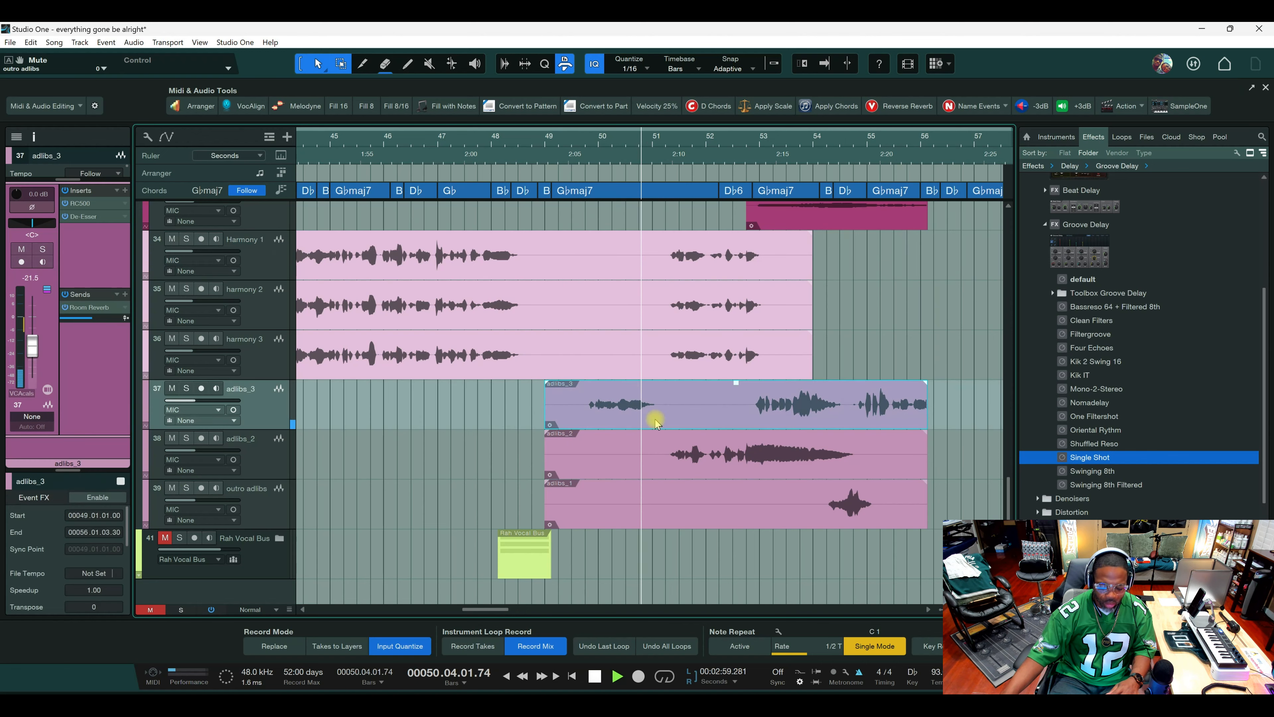
key("g")
left_click(569, 404)
left_click(672, 407)
left_click(673, 404)
left_click_drag(622, 404, 621, 400)
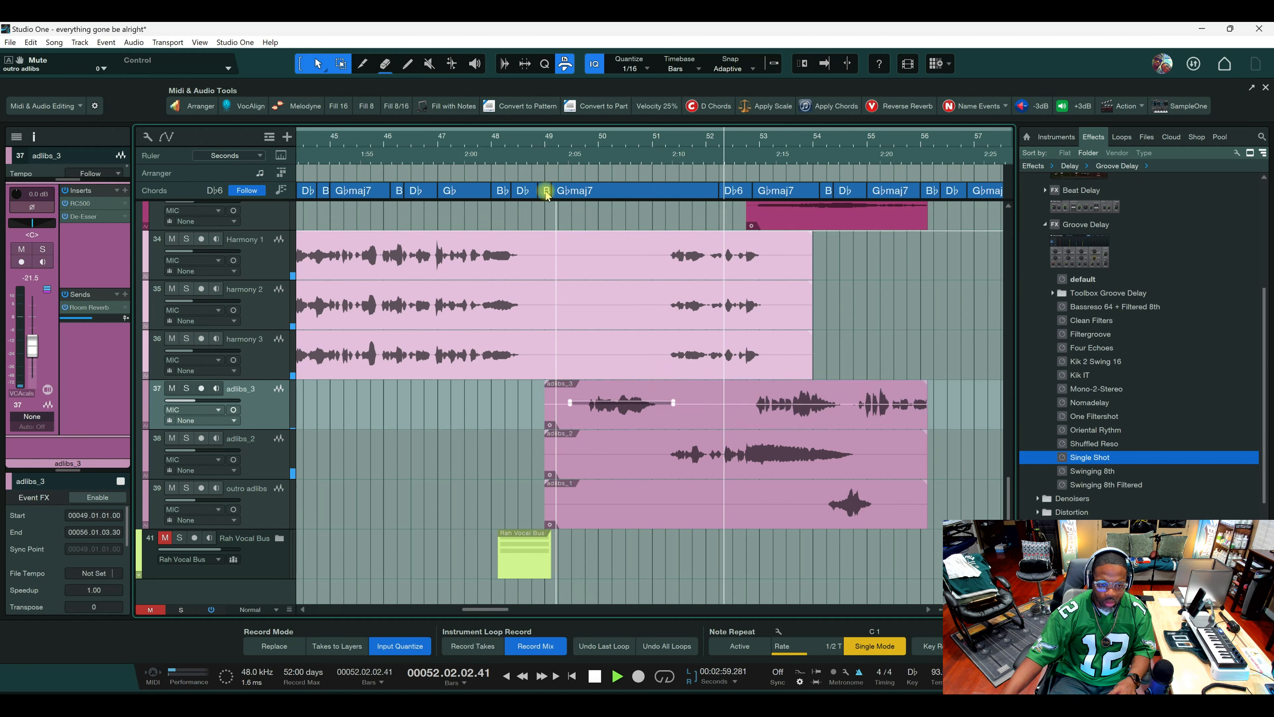
left_click(521, 146)
key("ctrl+s")
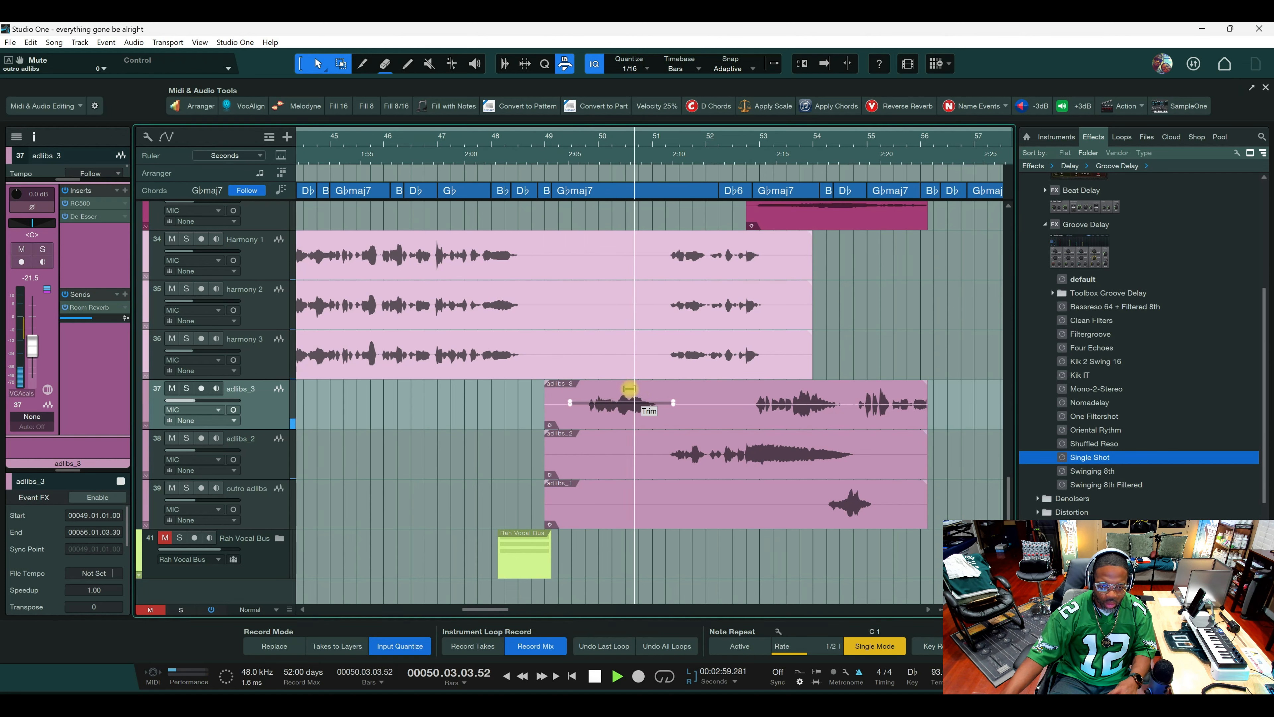
left_click_drag(629, 388, 630, 385)
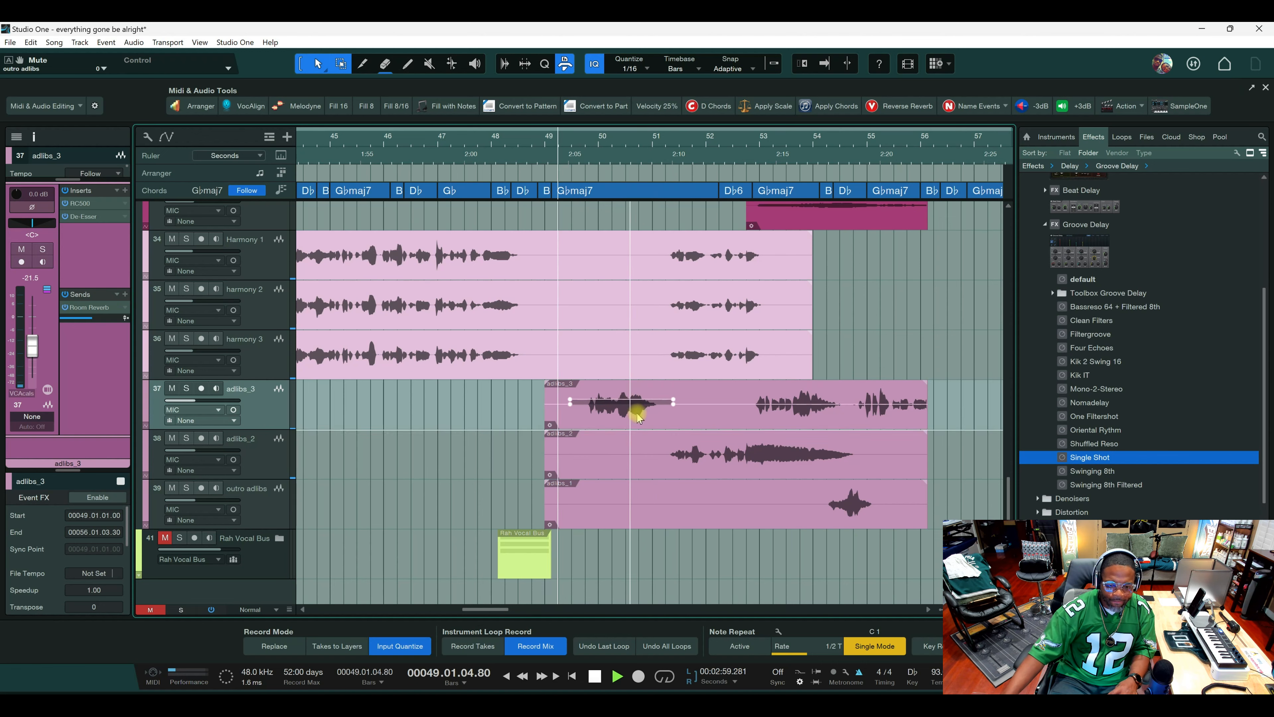
Delete the silent sections so the adlibs_2 clip spans bars 51 to 55 and the outro adlibs clip bars 54 to 55.
left_click_drag(657, 446, 520, 506)
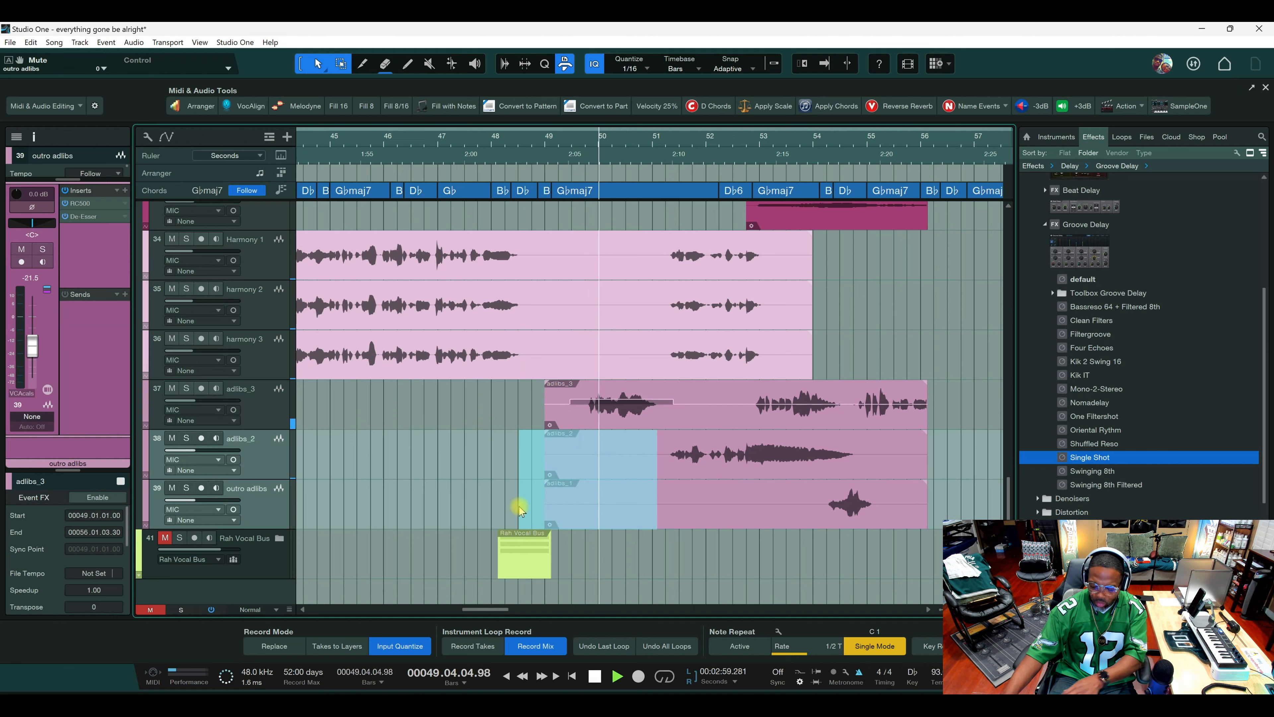
key("Delete")
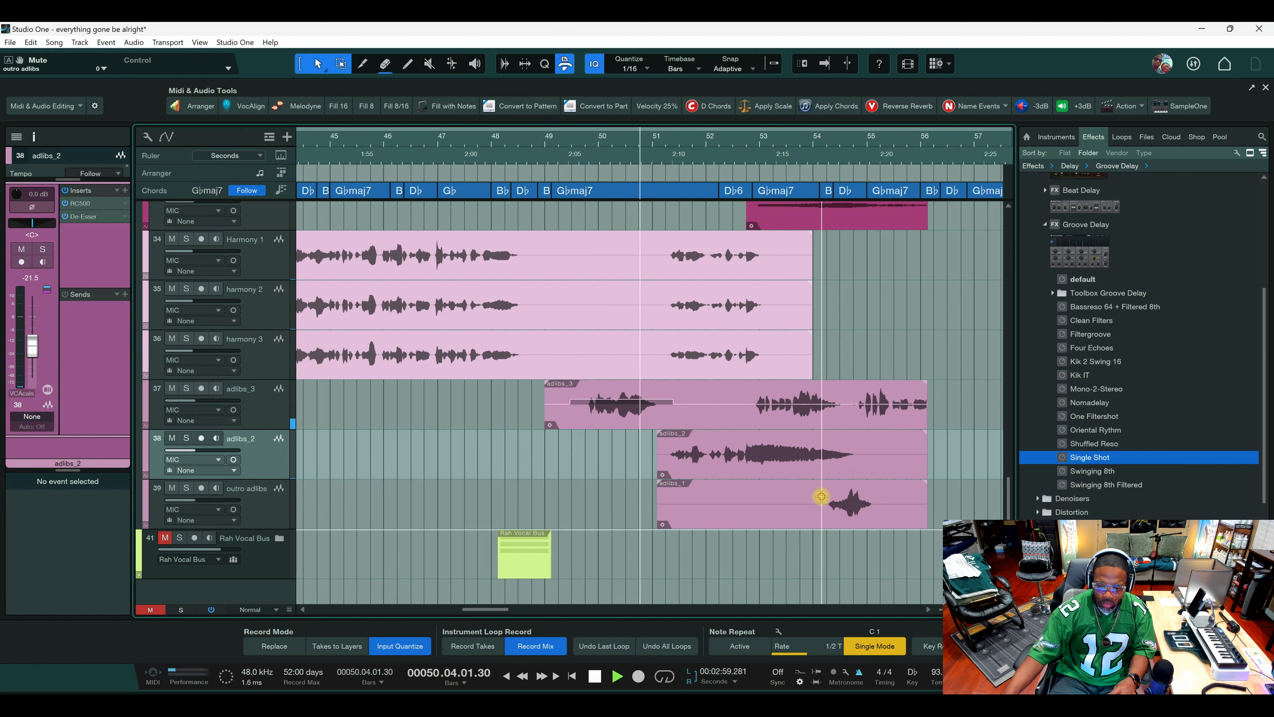
left_click_drag(823, 502, 632, 517)
key("Delete")
left_click_drag(952, 444, 877, 508)
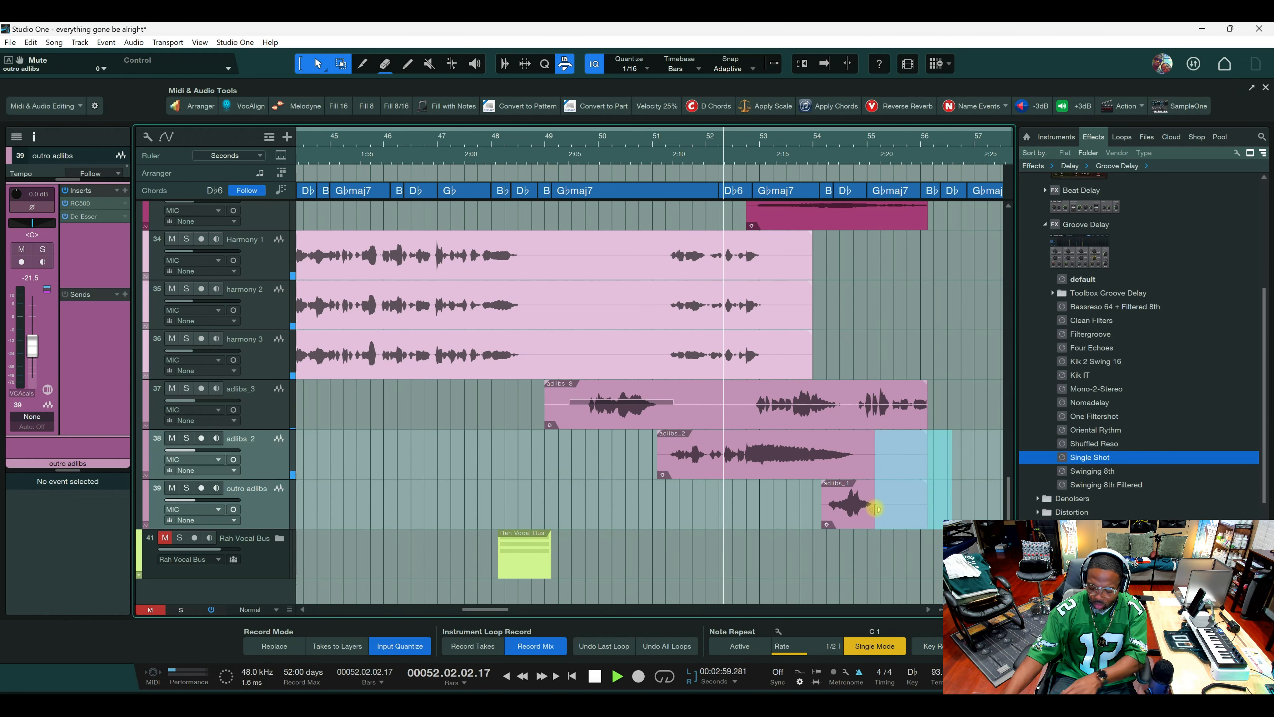
key("Delete")
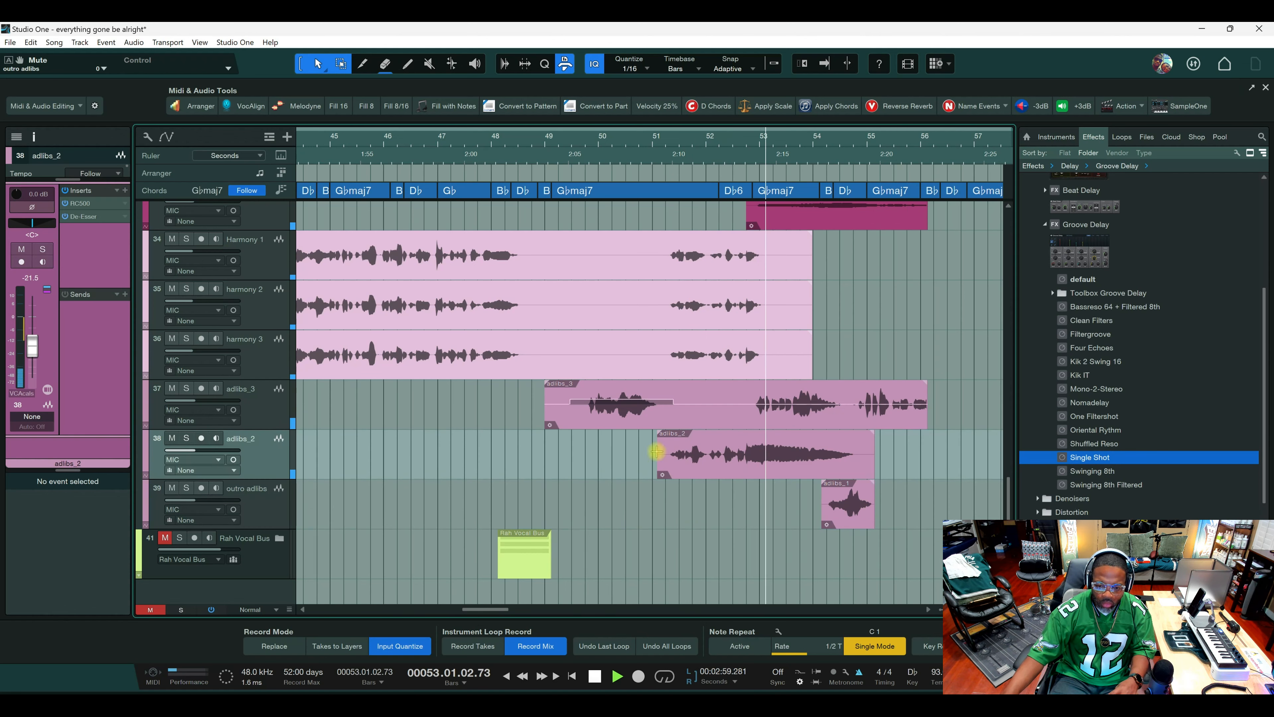
Select the adlibs_3, adlibs_2 and outro adlibs channels in the mixer and raise their faders together to -14.4 dB.
key("space")
key("F3")
left_click(621, 580)
left_click(661, 582, "shift")
left_click(714, 583, "shift")
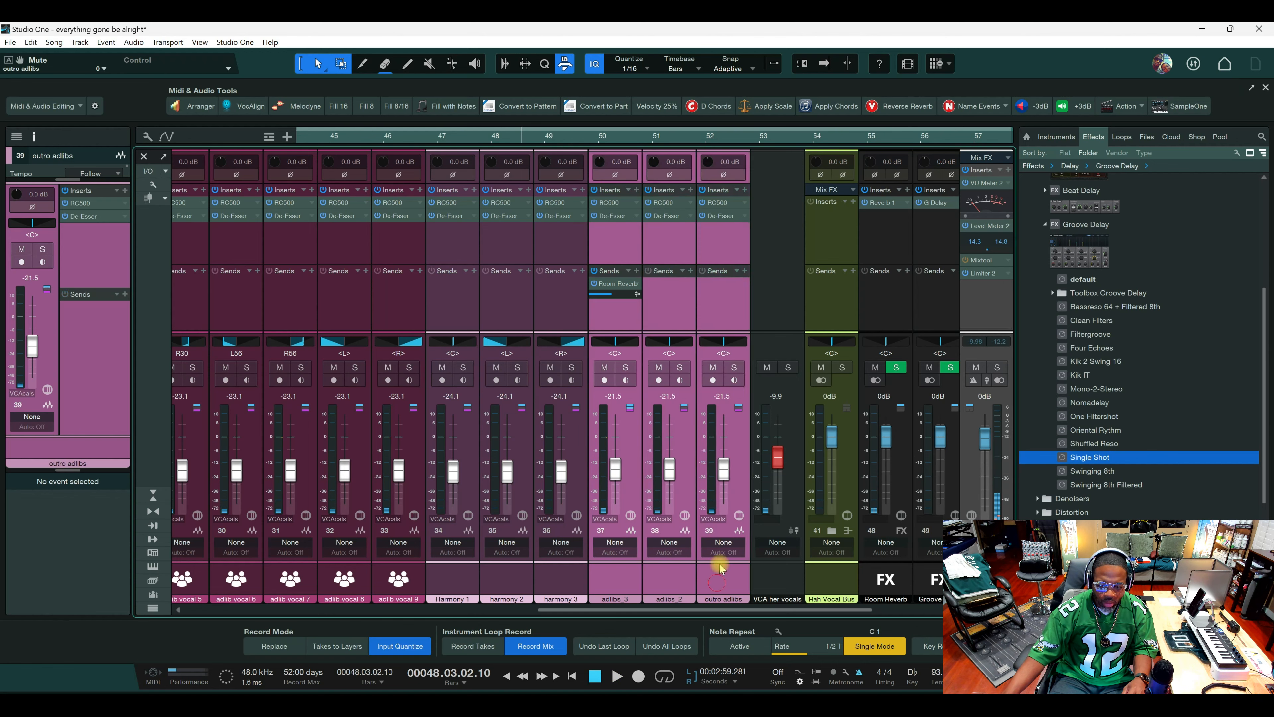
left_click_drag(723, 475, 723, 467)
Lower the Room Reverb send level on adlibs_3 to -23.3 dB during playback.
key("space")
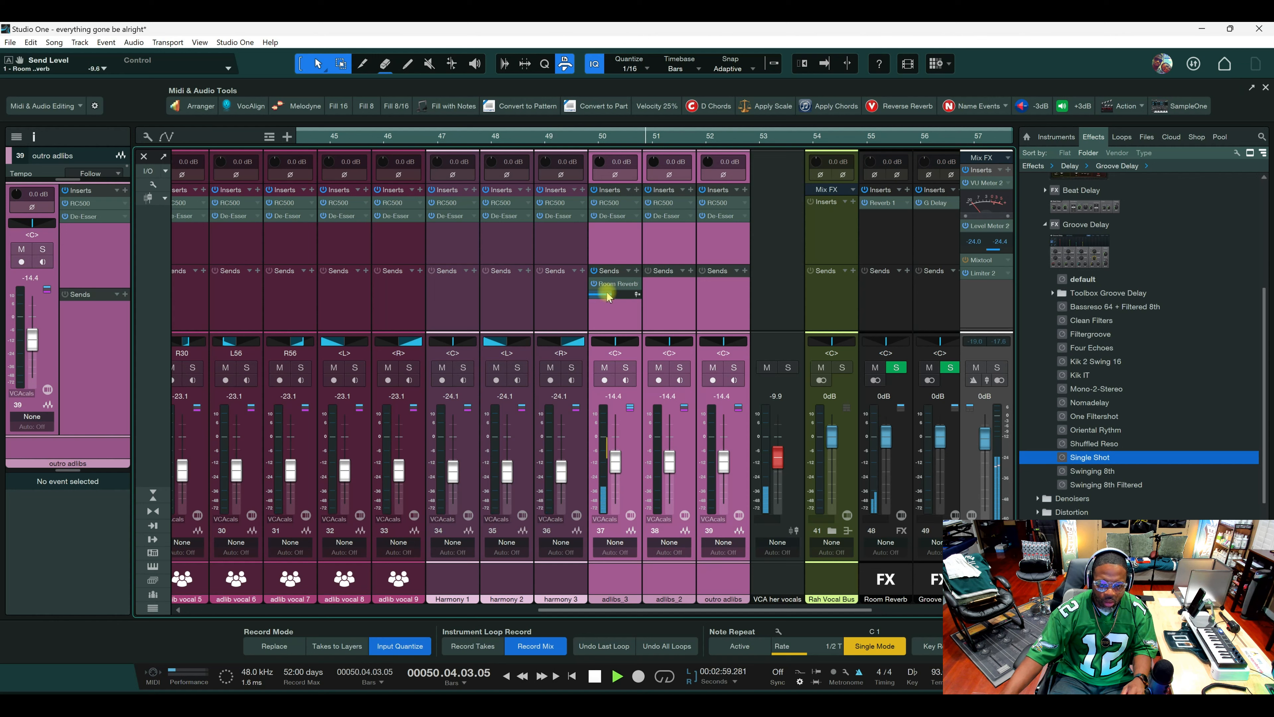
mouse_move(608, 297)
scroll(608, 297, "down", 5)
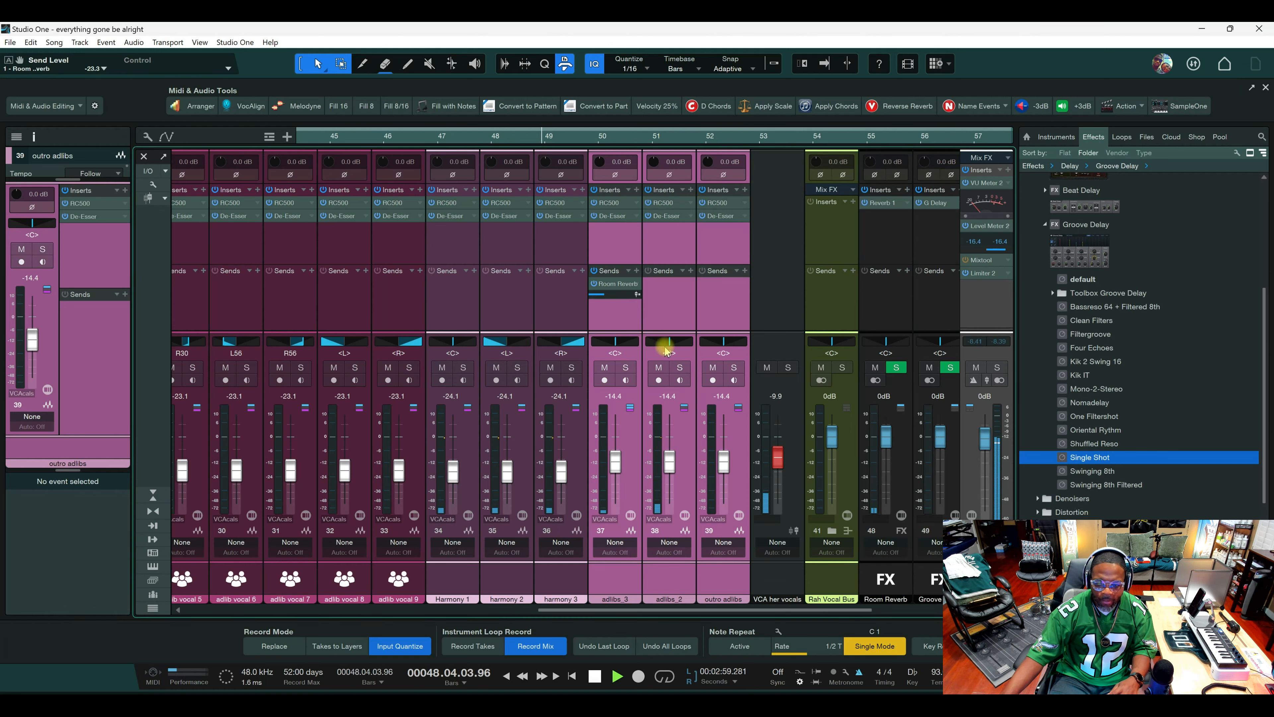
Set the adlibs_3 and outro adlibs faders to -15.8 dB and the adlibs_2 fader to -15.4 dB.
mouse_move(665, 345)
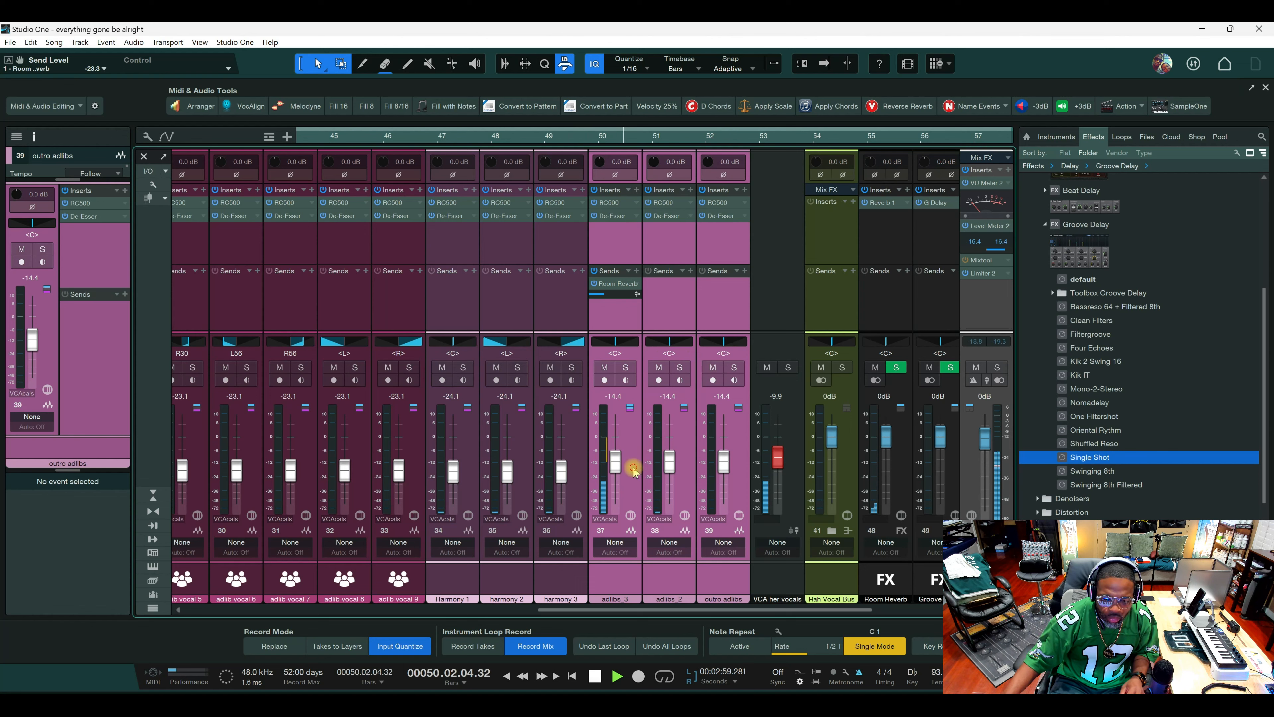
left_click_drag(727, 474, 673, 467)
left_click(673, 468)
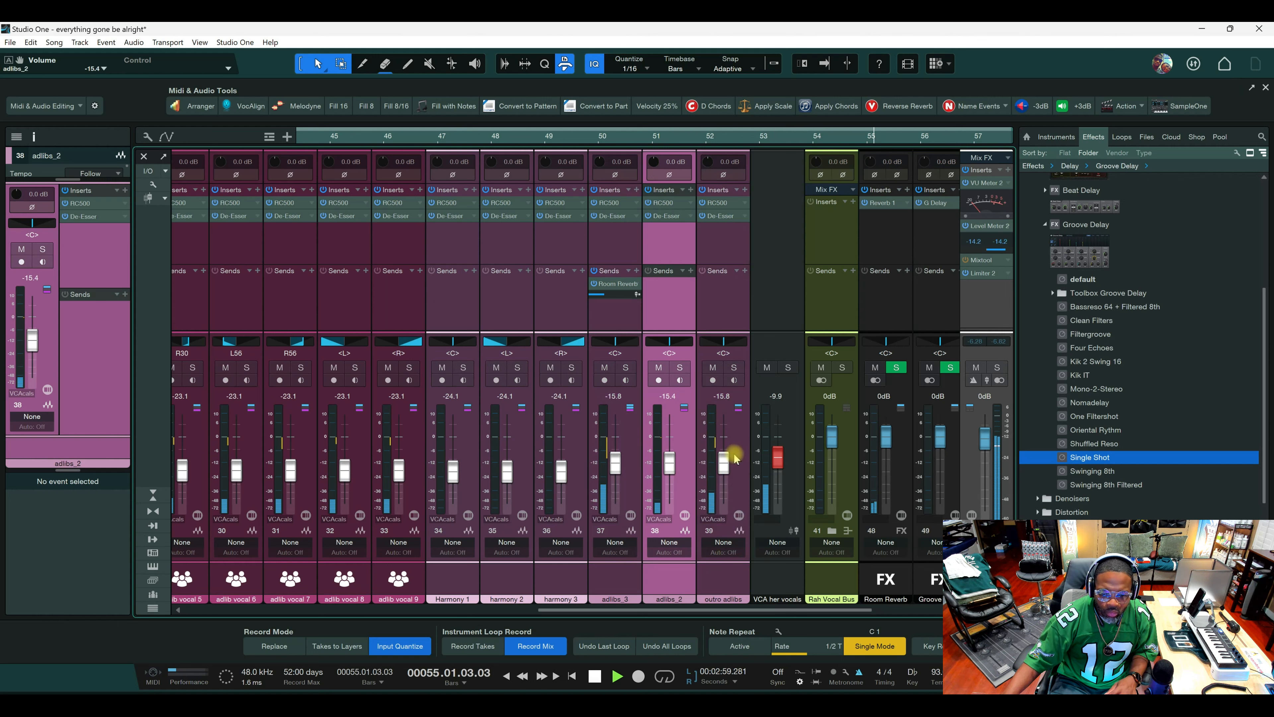
Copy the Room Reverb send from adlibs_3 to adlibs_2 and replay from the middle of bar 48.
left_click_drag(617, 284, 669, 285)
left_click(522, 137)
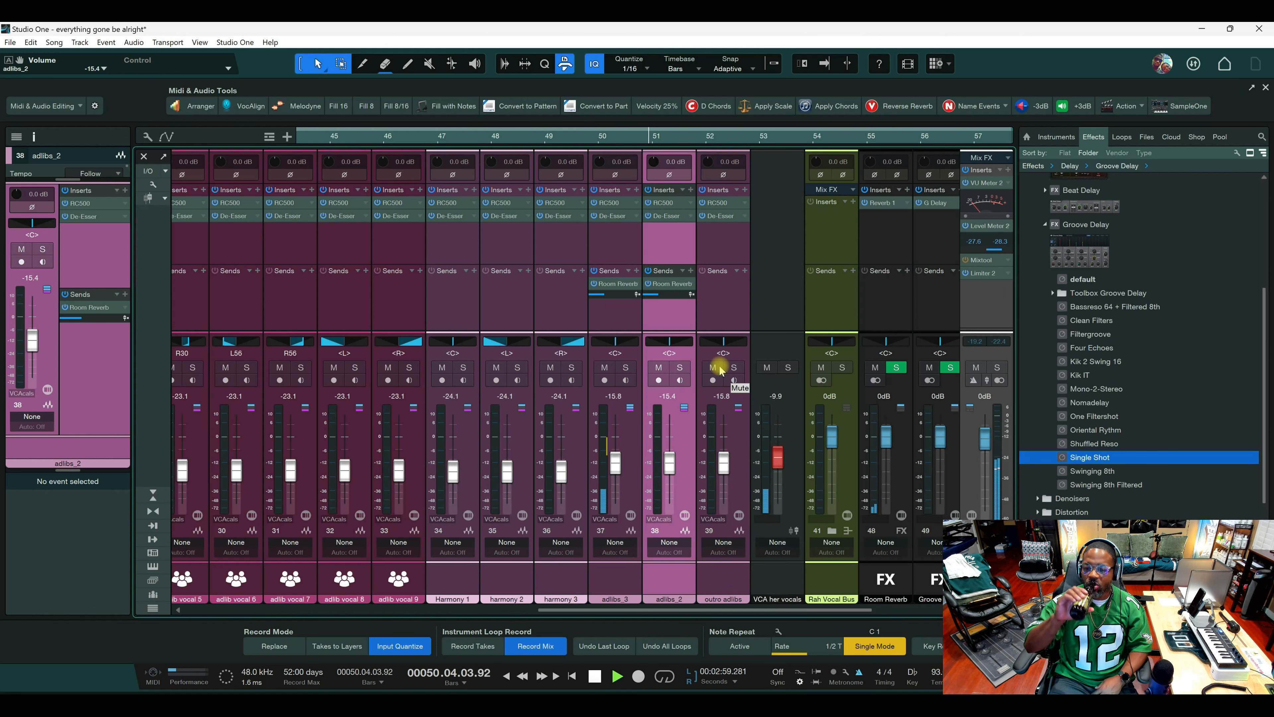
Solo the outro adlibs track in the arrangement and audition it from bar 54.
key("F3")
key("space")
left_click(814, 141)
key("space")
key("space")
left_click(186, 488)
key("space")
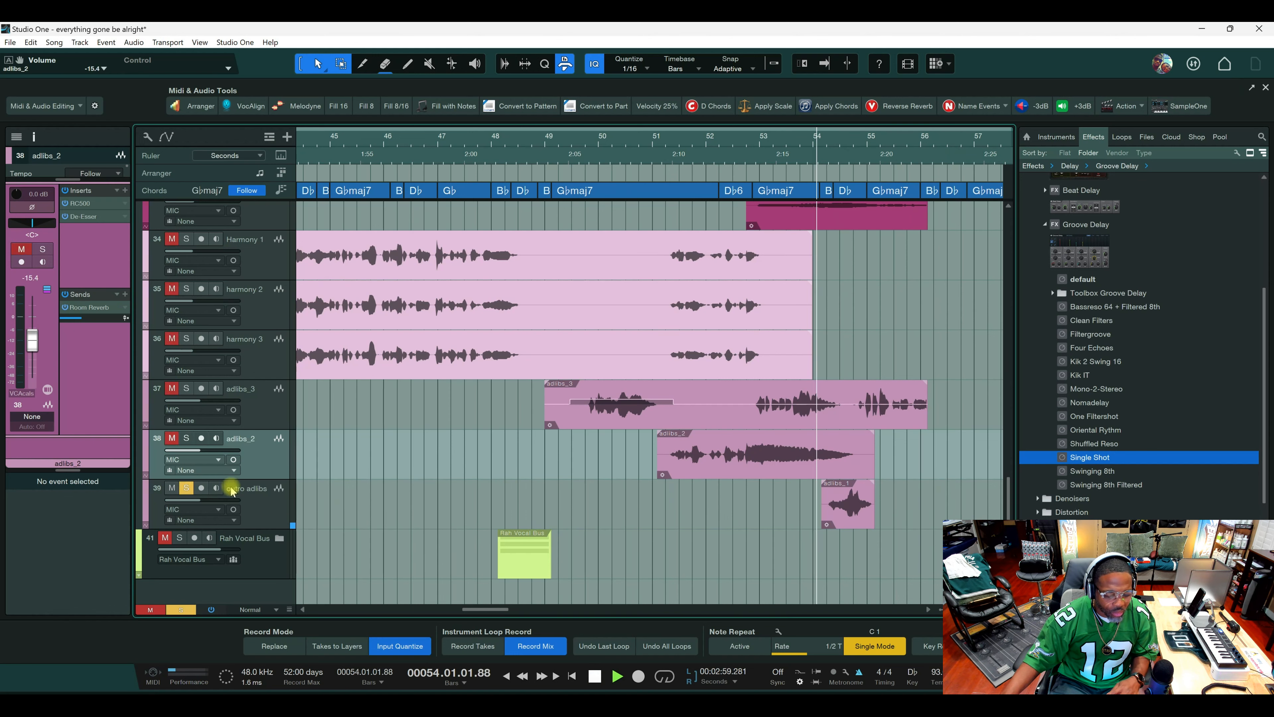
key("space")
Copy the Room Reverb send from adlibs_2 to the outro adlibs channel in the mixer.
key("F3")
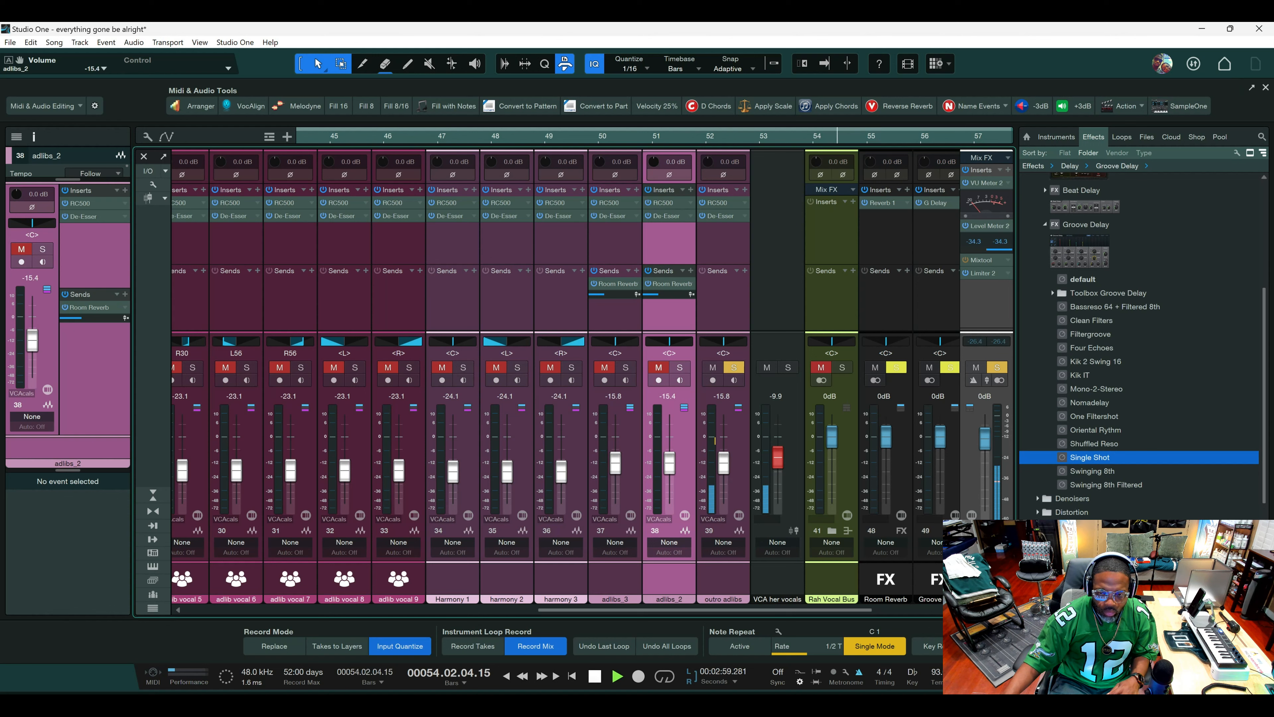
key("space")
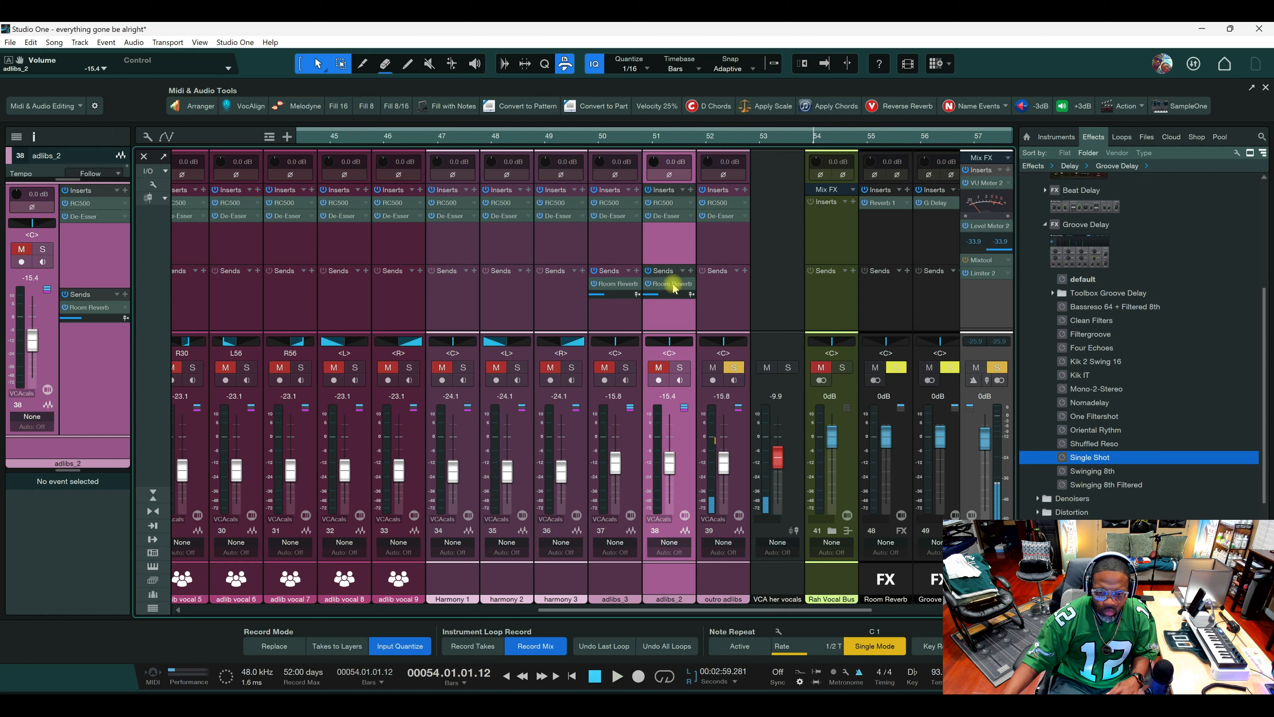
left_click_drag(675, 286, 727, 289)
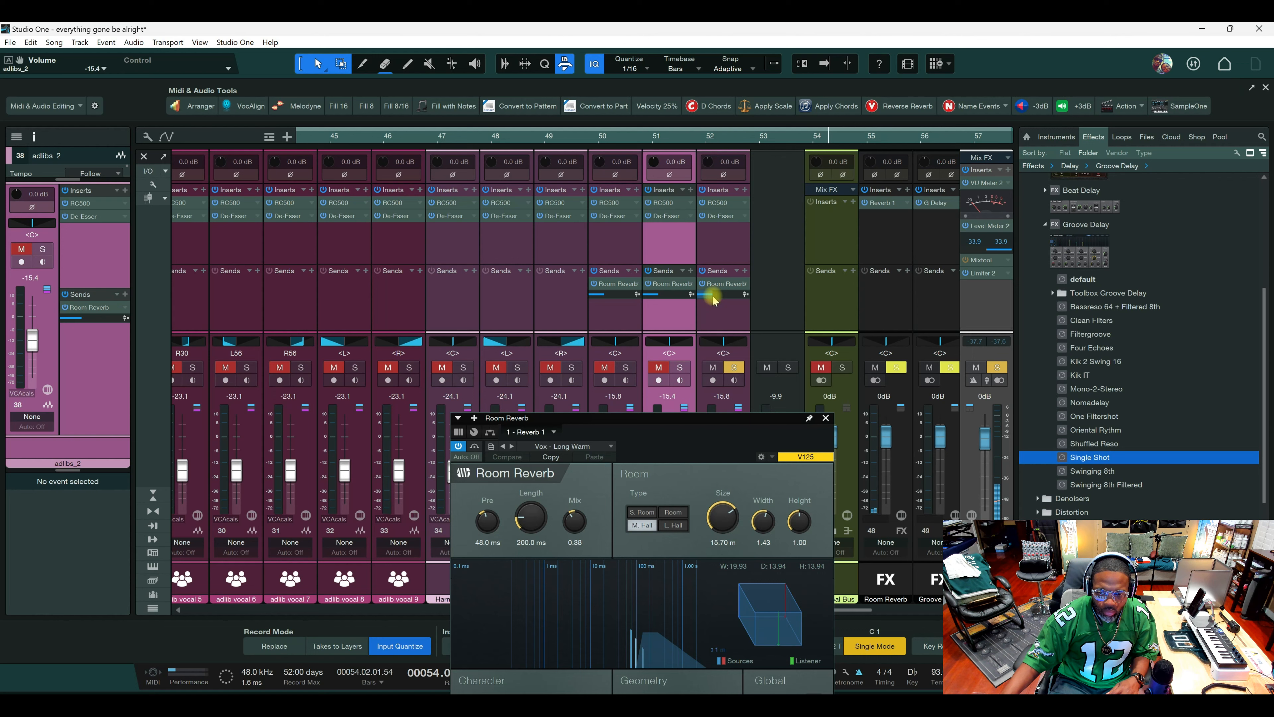
Set the outro adlibs Room Reverb send level to -35.8 dB, unsolo the channel and close the reverb editor.
mouse_move(713, 299)
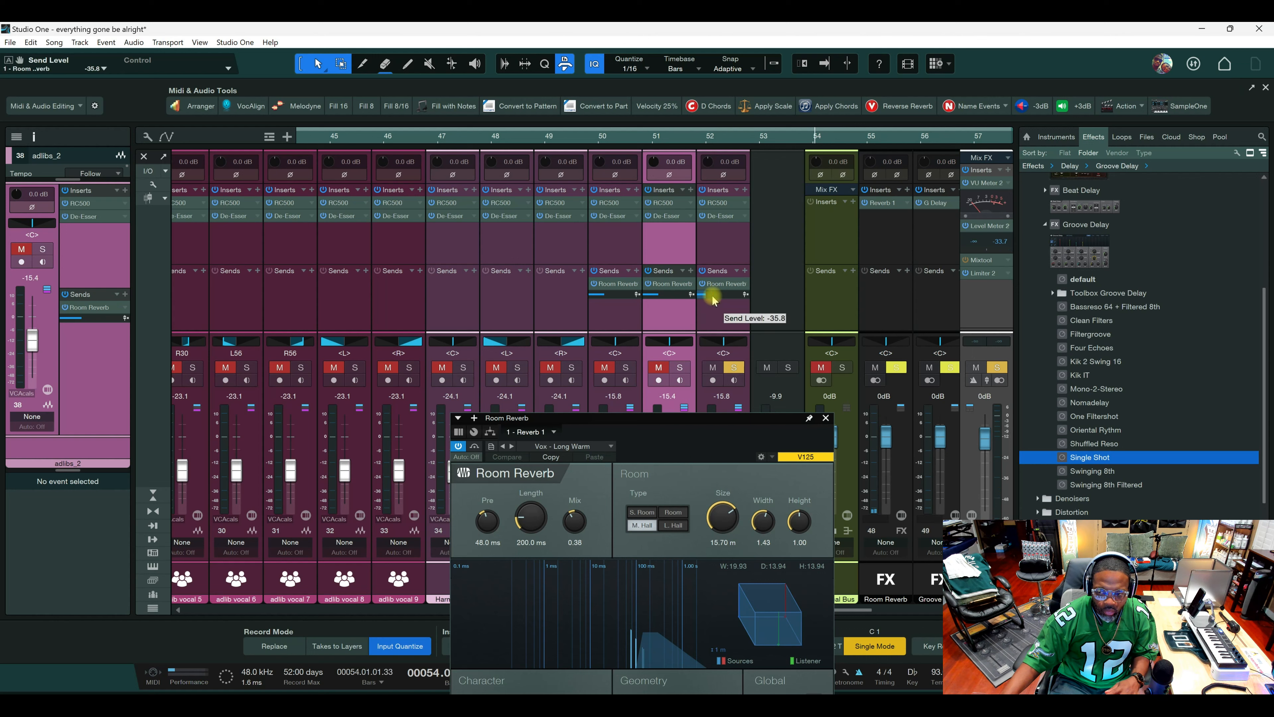
left_click(736, 370)
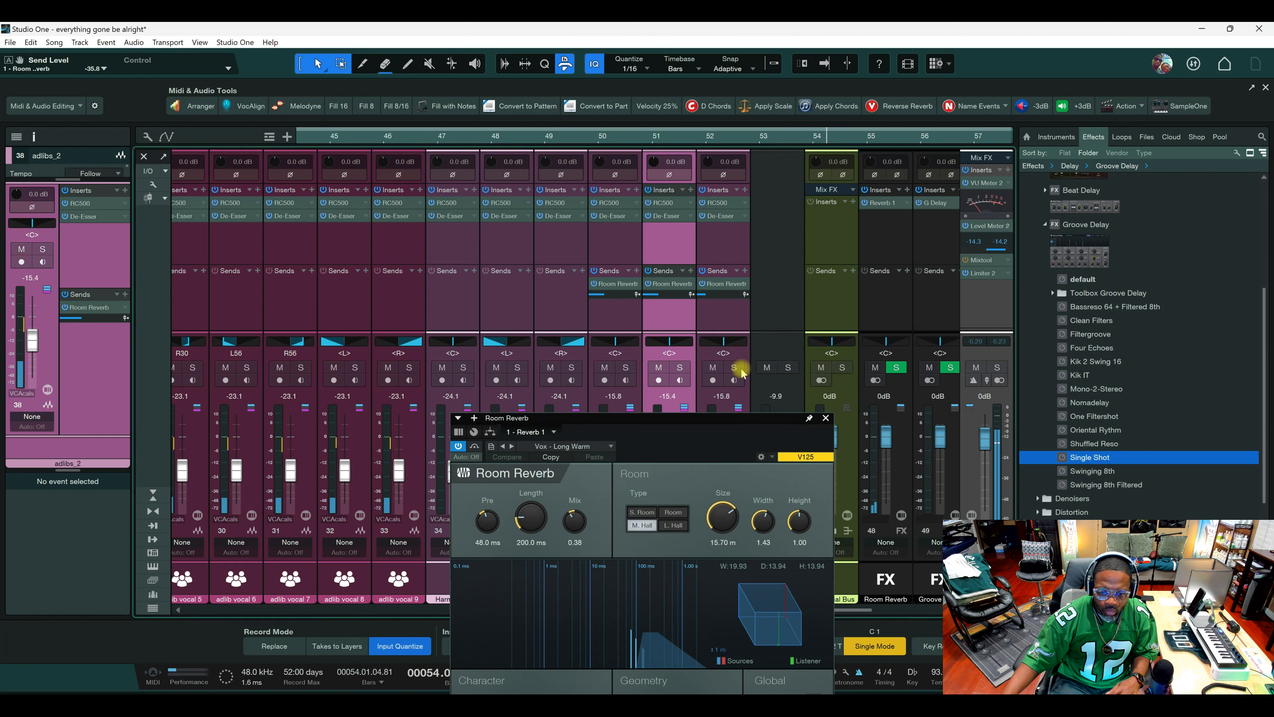
left_click(825, 417)
Pan the outro adlibs channel to R28 and adlibs_2 to L20 while checking playback.
left_click_drag(723, 341, 670, 343)
key("space")
key("space")
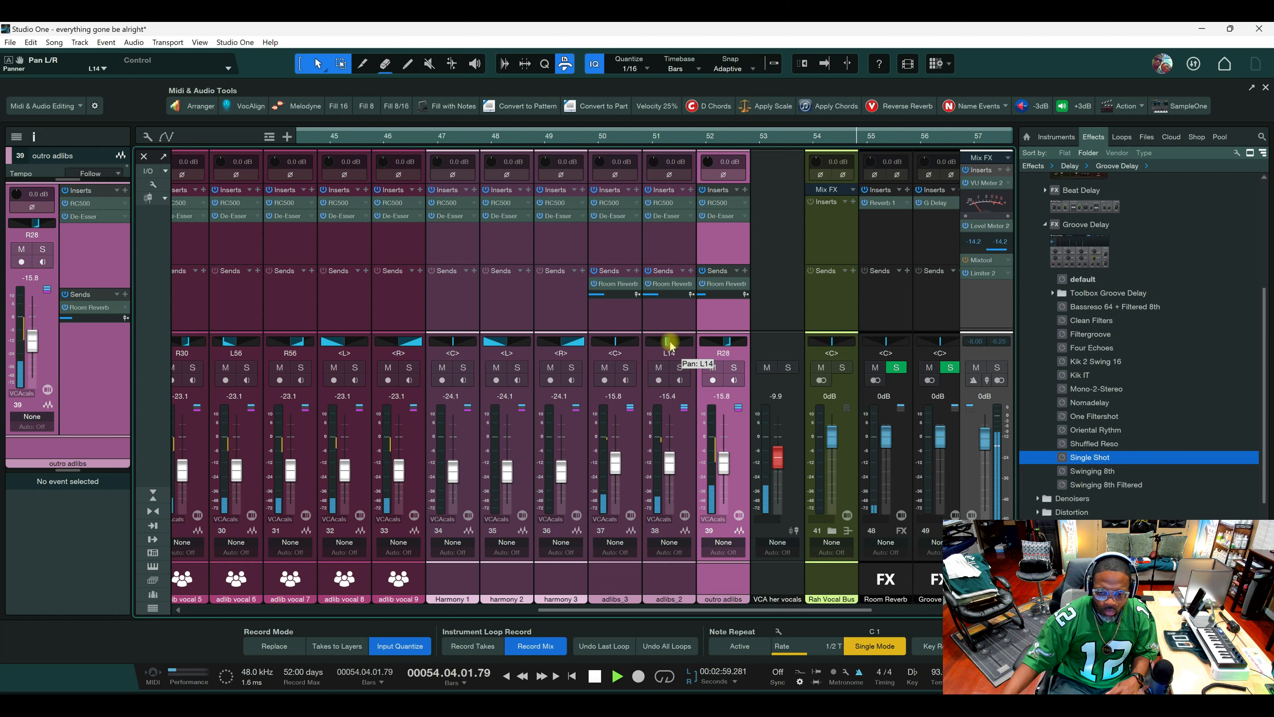
left_click_drag(671, 344, 670, 345)
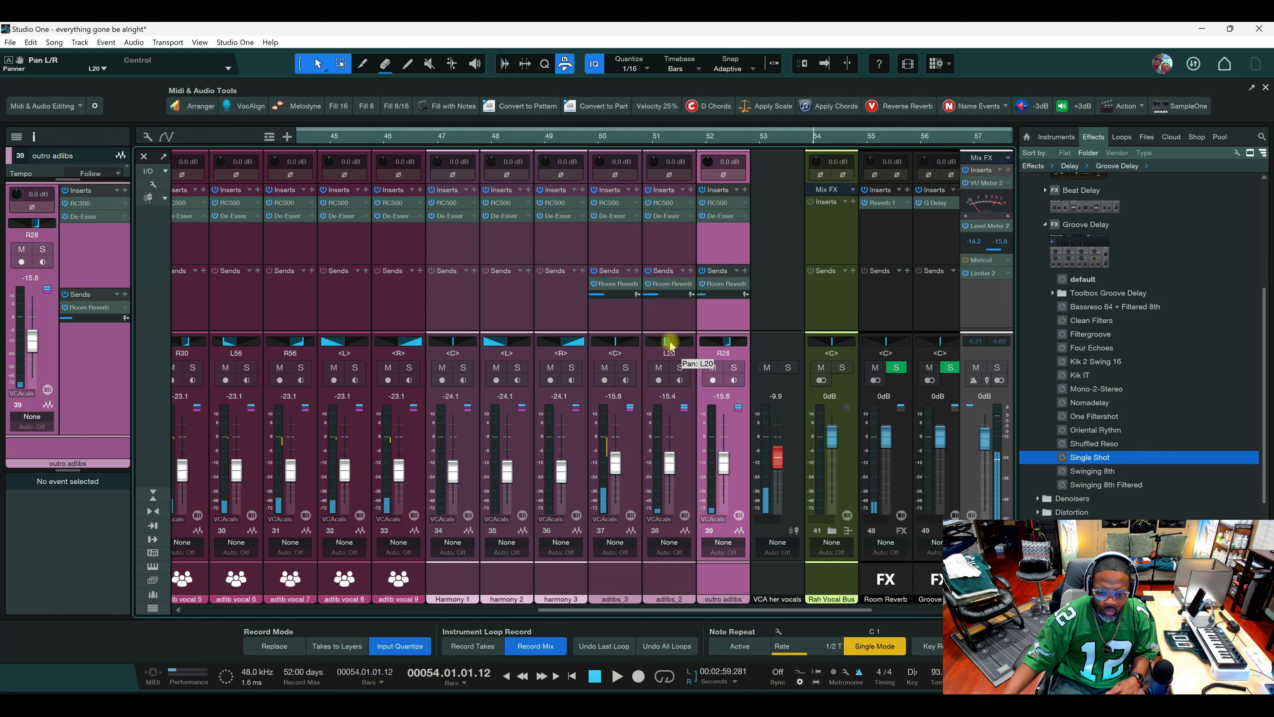
Replay the adlibs from bar 49, save the song and refine the adlibs_2 pan to L18.
key("F3")
left_click(569, 151)
key("space")
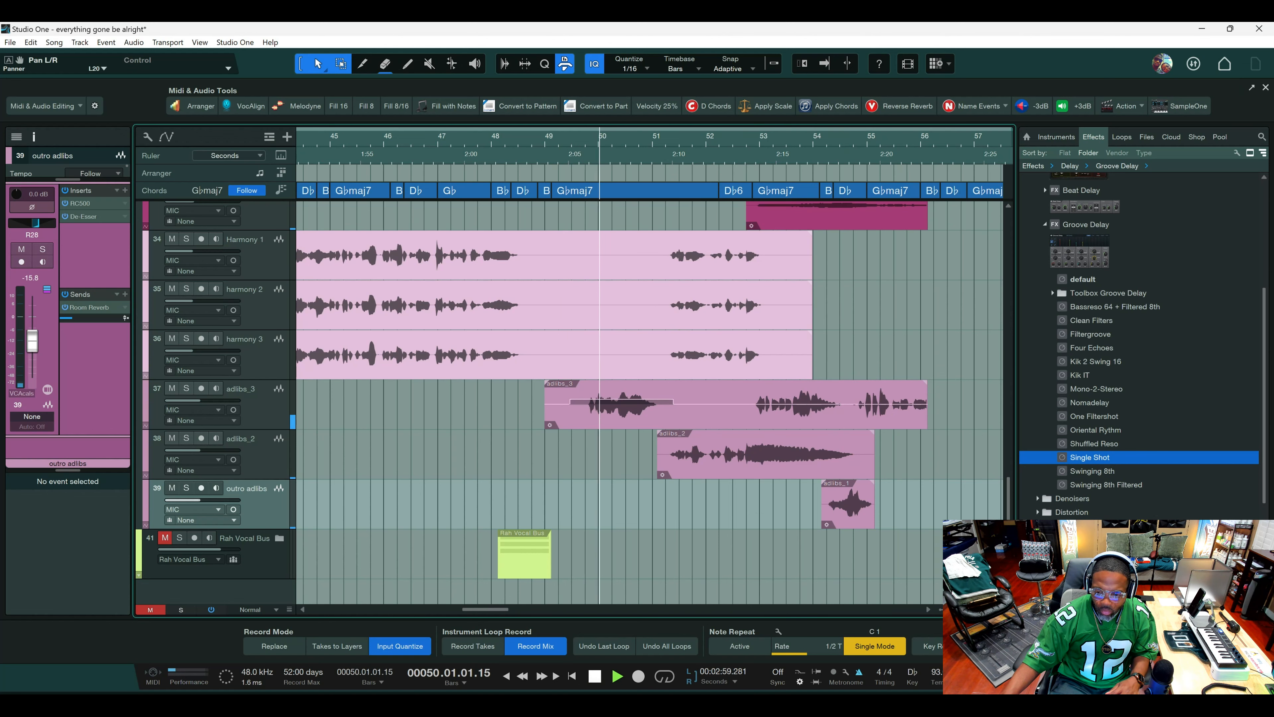
key("F3")
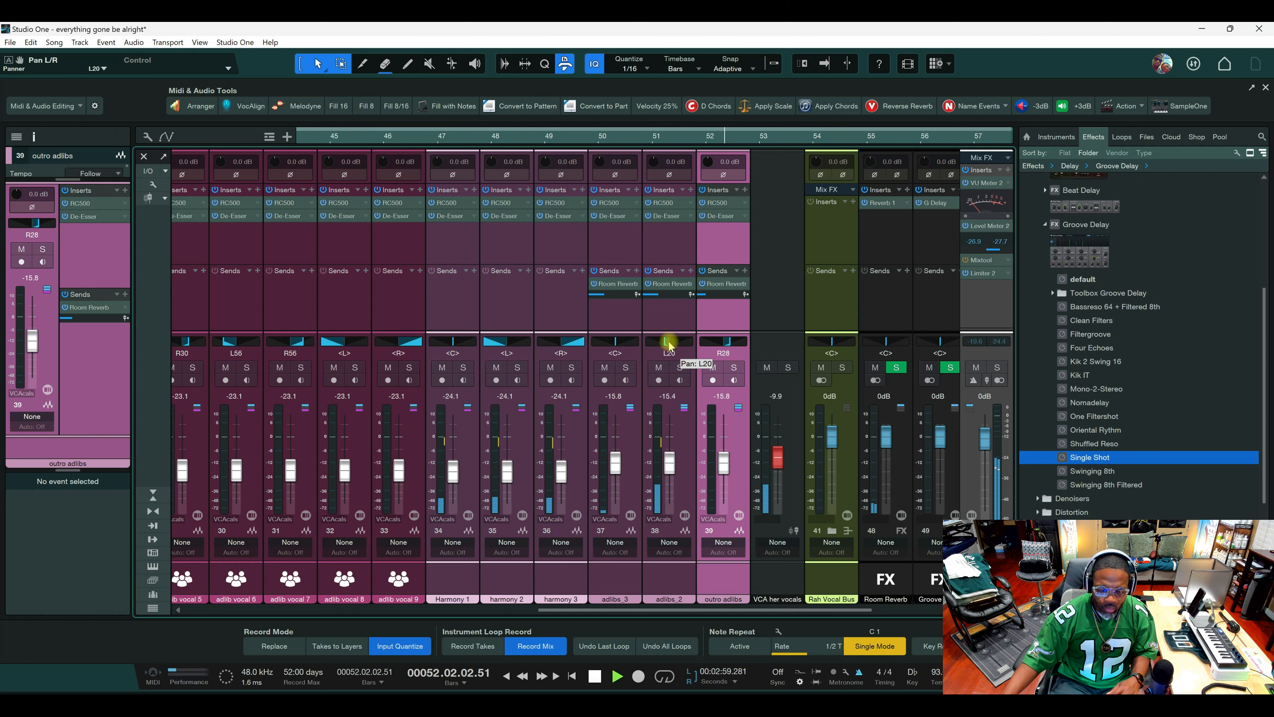
key("ctrl+s")
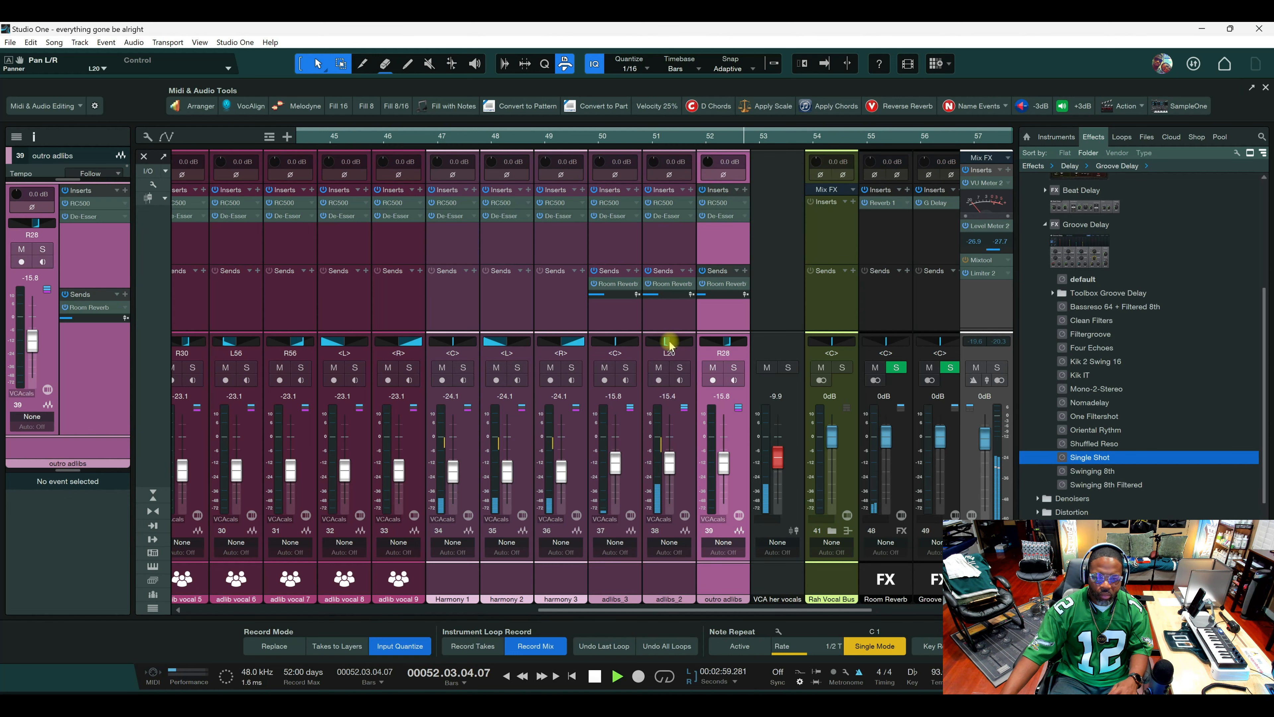
scroll(669, 343, "up", 2)
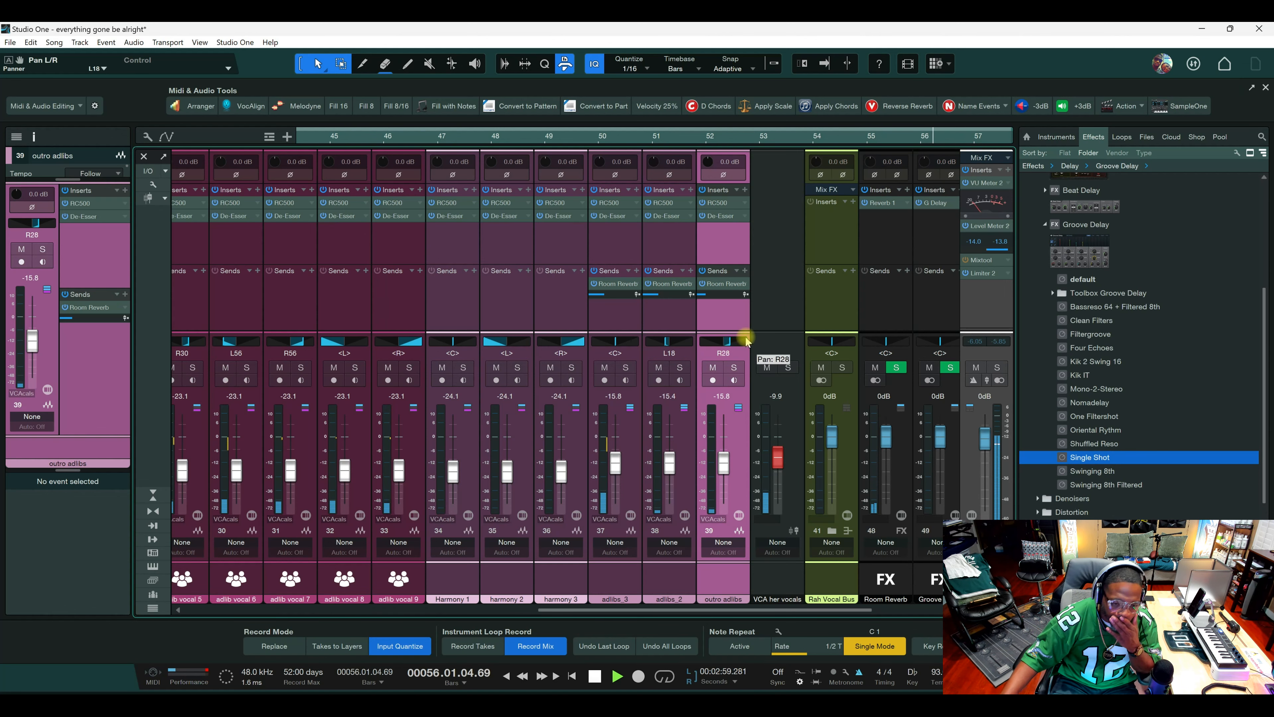
Replay from just before bar 55 and extend the end of the adlibs_3 clip to 56.03.04.26.
key("F3")
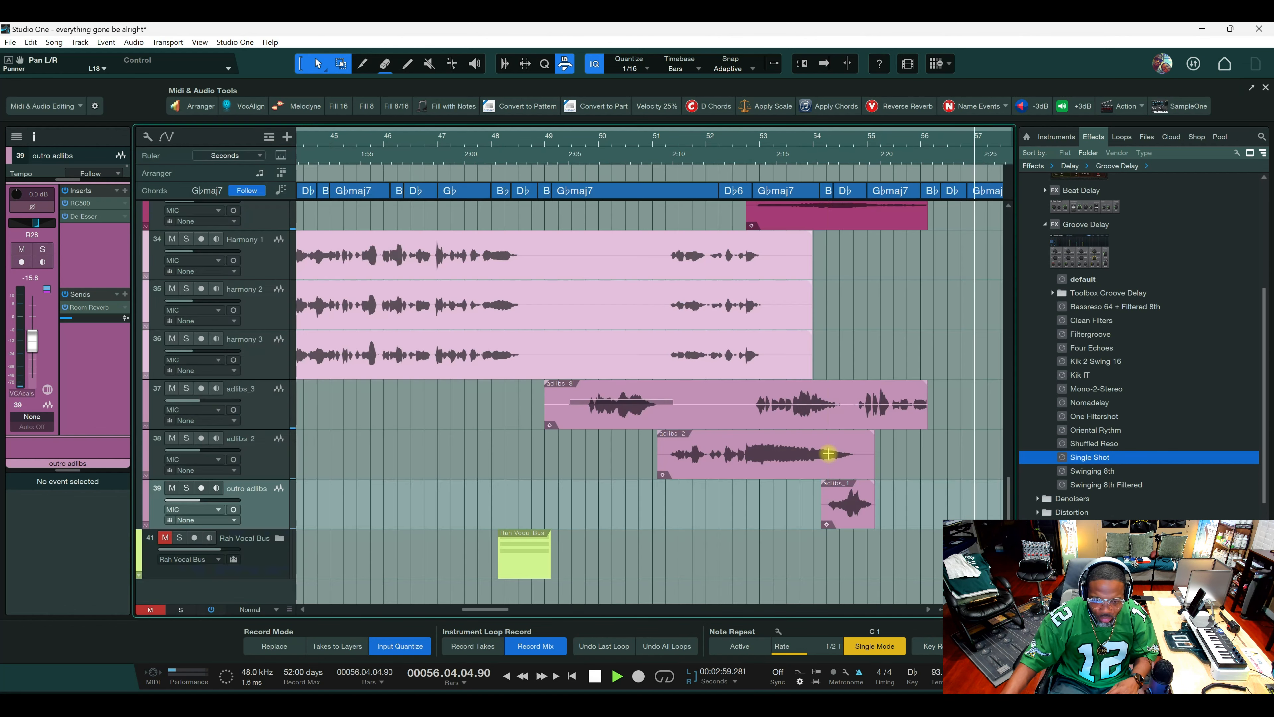
left_click(865, 145)
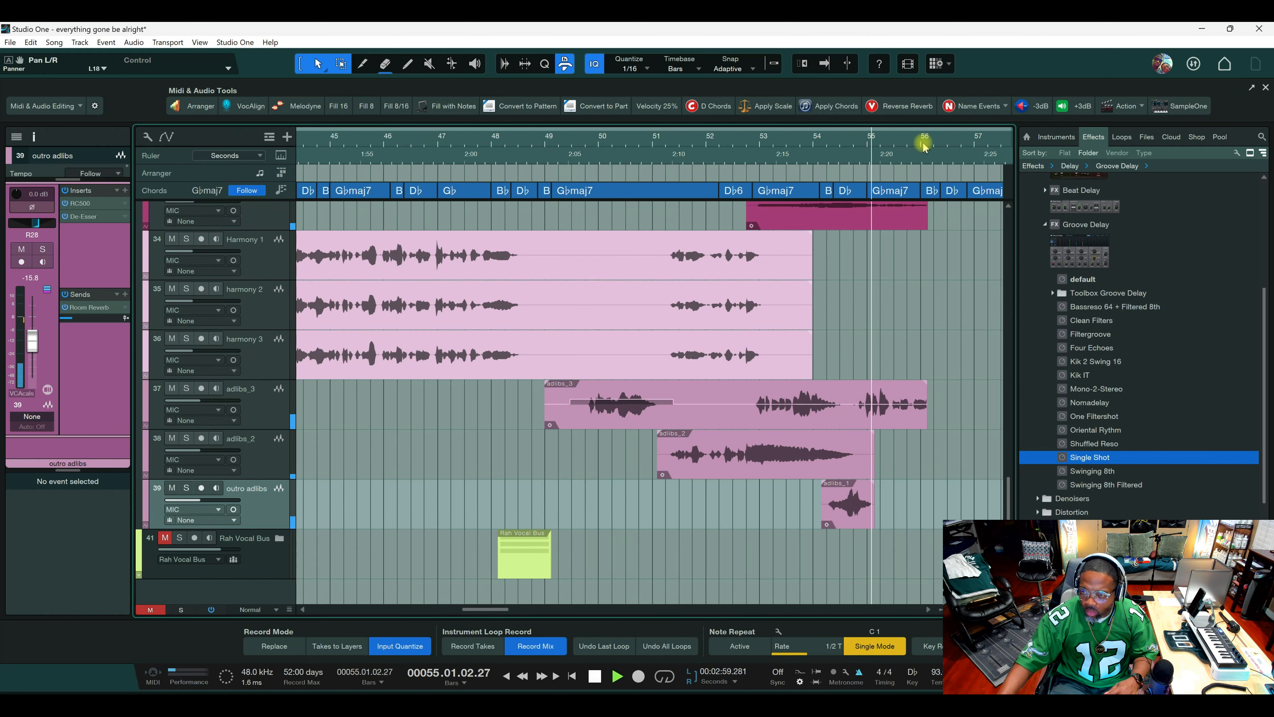
scroll(924, 148, "up", 5)
key("space")
left_click_drag(948, 408, 989, 410)
scroll(744, 148, "down", 5)
scroll(744, 146, "up", 5)
left_click_drag(750, 407, 806, 408)
Split the adlibs_3 clip at 55.04.02.89 with the Split tool and return to the Arrow tool.
left_click(679, 145)
right_click(683, 341)
left_click(726, 380)
left_click(696, 407)
right_click(721, 342)
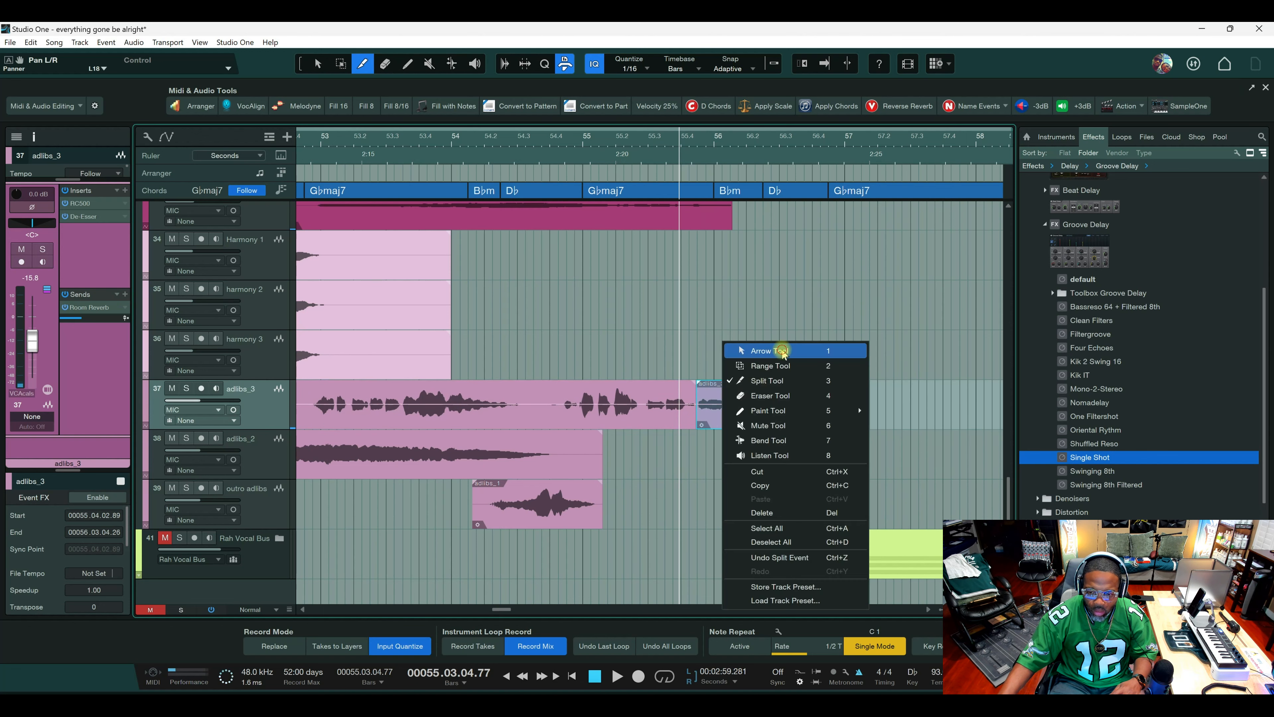
left_click(784, 351)
Add Groove Delay with the Single Shot preset as an event effect on the split-off adlibs_3 clip and play it.
right_click(734, 412)
left_click(921, 203)
left_click(983, 362)
left_click_drag(1089, 457, 751, 415)
key("space")
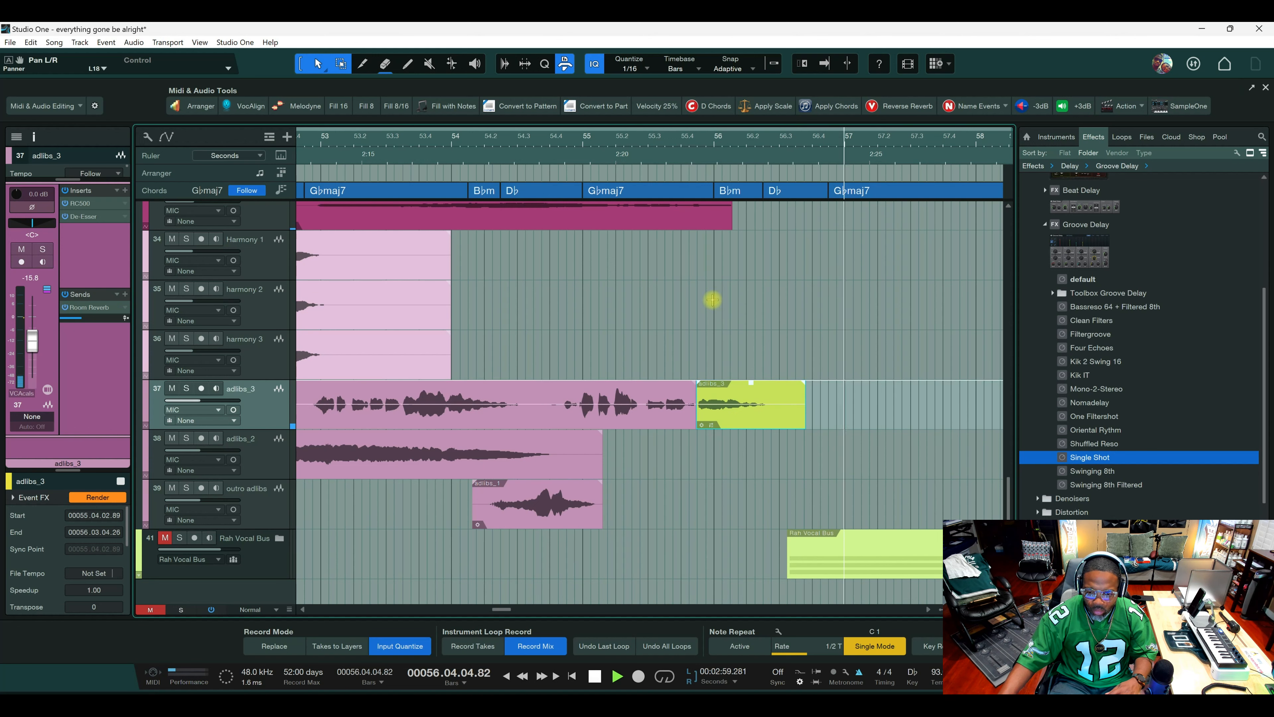
Replay from bar 55, open the clip's Groove Delay, set its Mix to 17.5% and save the song.
left_click(604, 144)
left_click(713, 425)
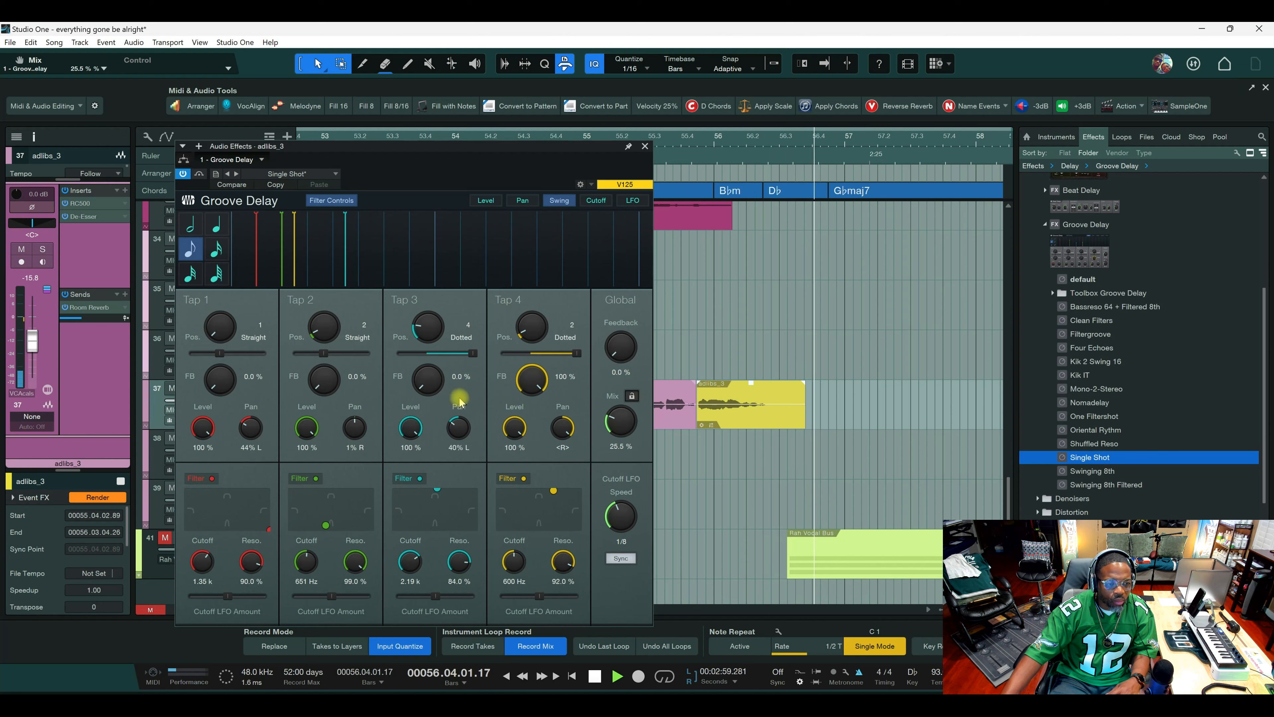
left_click_drag(620, 420, 619, 429)
key("space")
key("space")
key("ctrl+s")
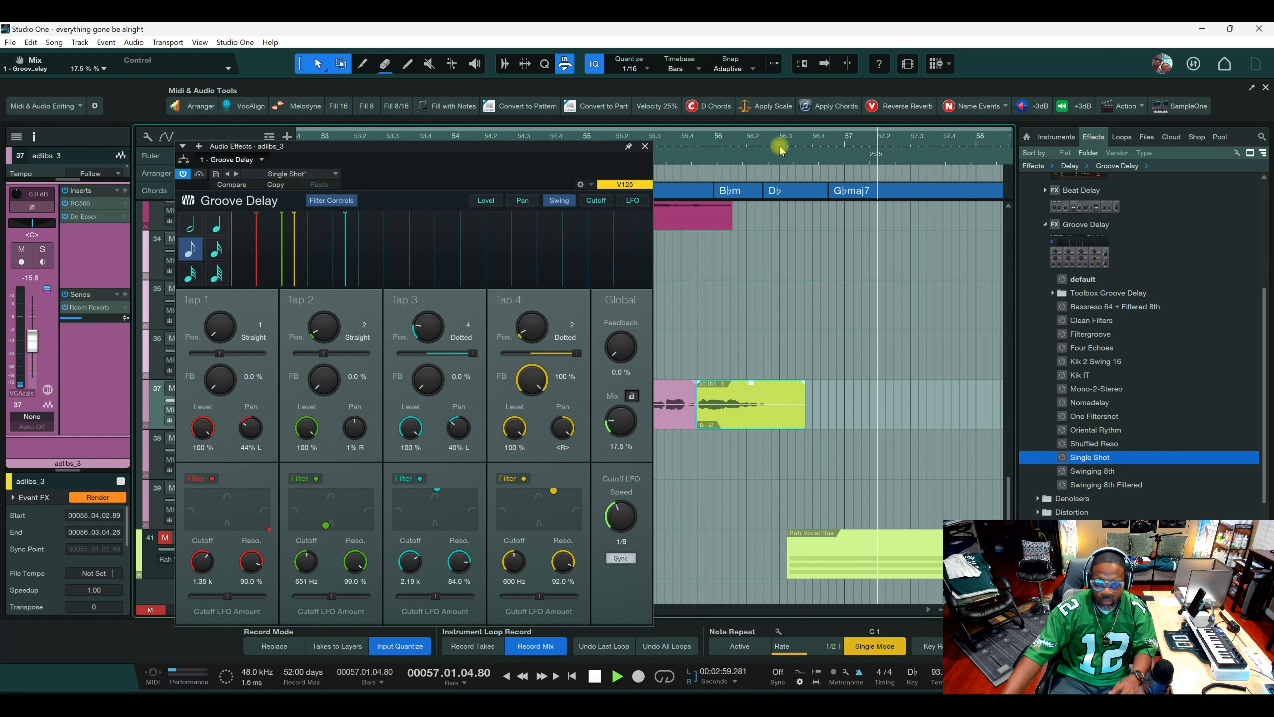
Audition the delayed adlib in the arrangement, close the Groove Delay editor and save the song.
left_click_drag(780, 147, 785, 136)
key("space")
key("space")
scroll(771, 144, "down", 2)
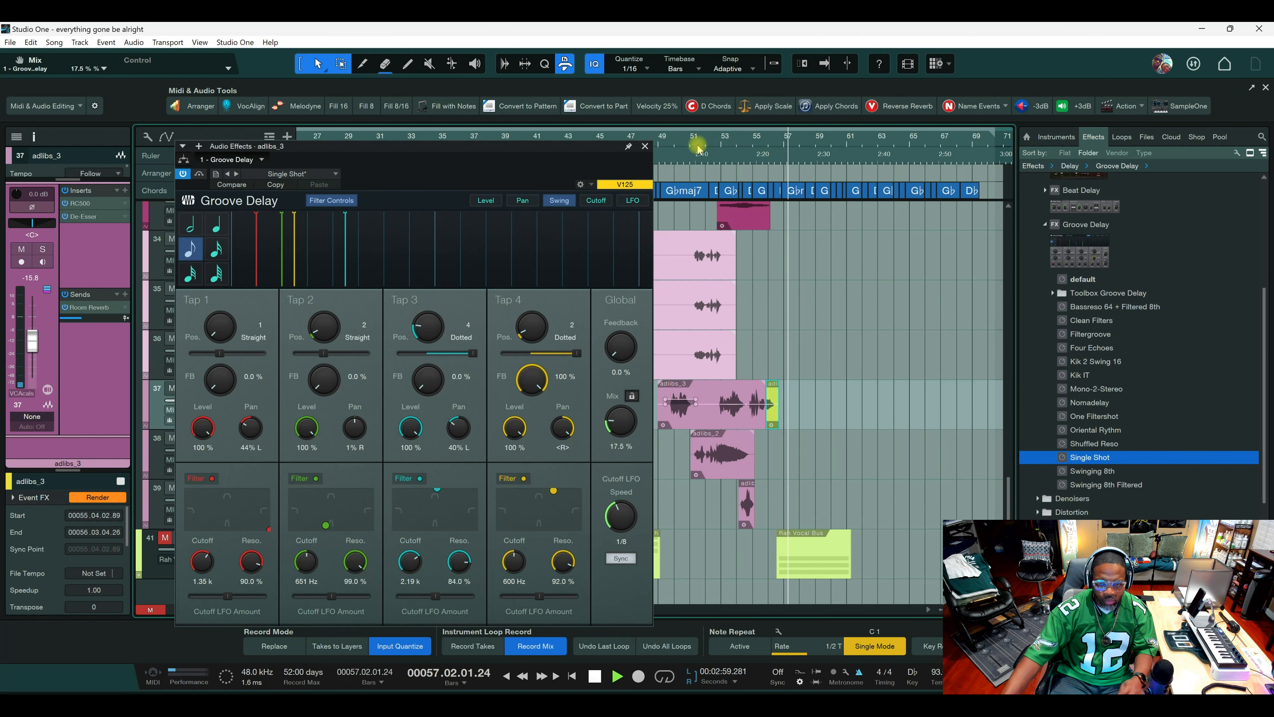
left_click(645, 146)
key("ctrl+s")
key("space")
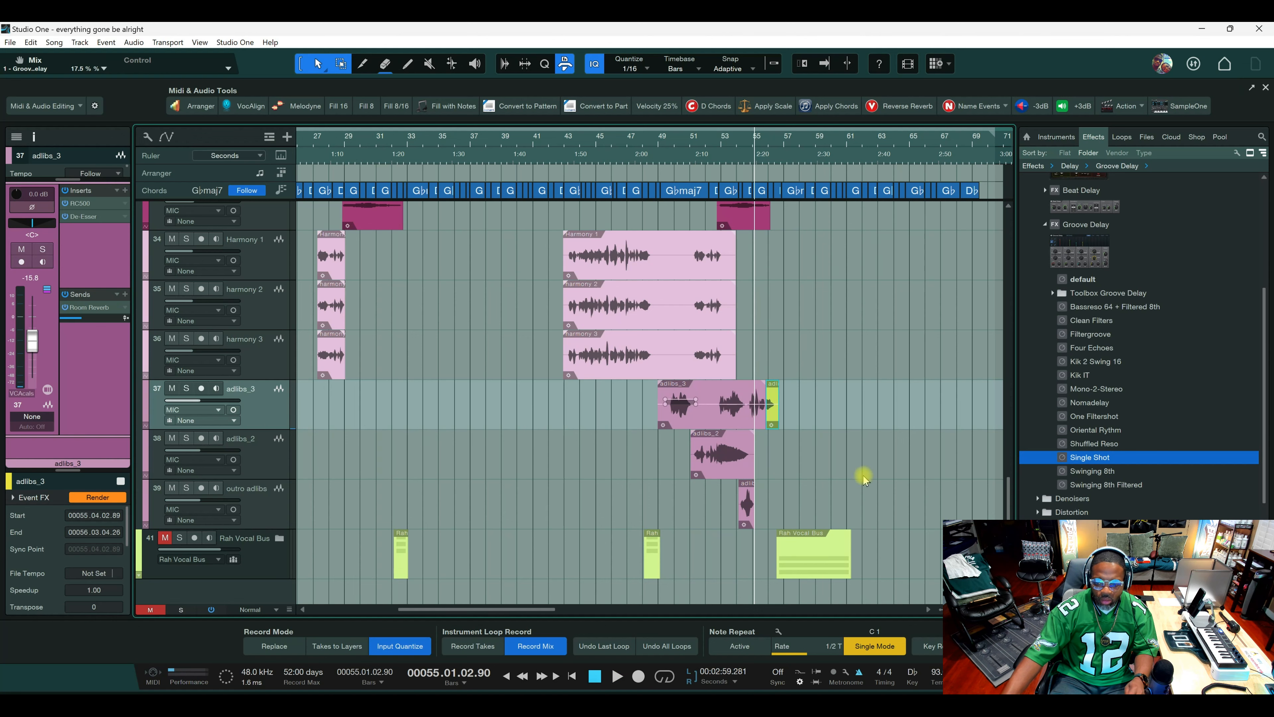
Expand the Rah Vocal Bus folder track and unmute it.
left_click(280, 537)
left_click(165, 537)
scroll(392, 501, "down", 5)
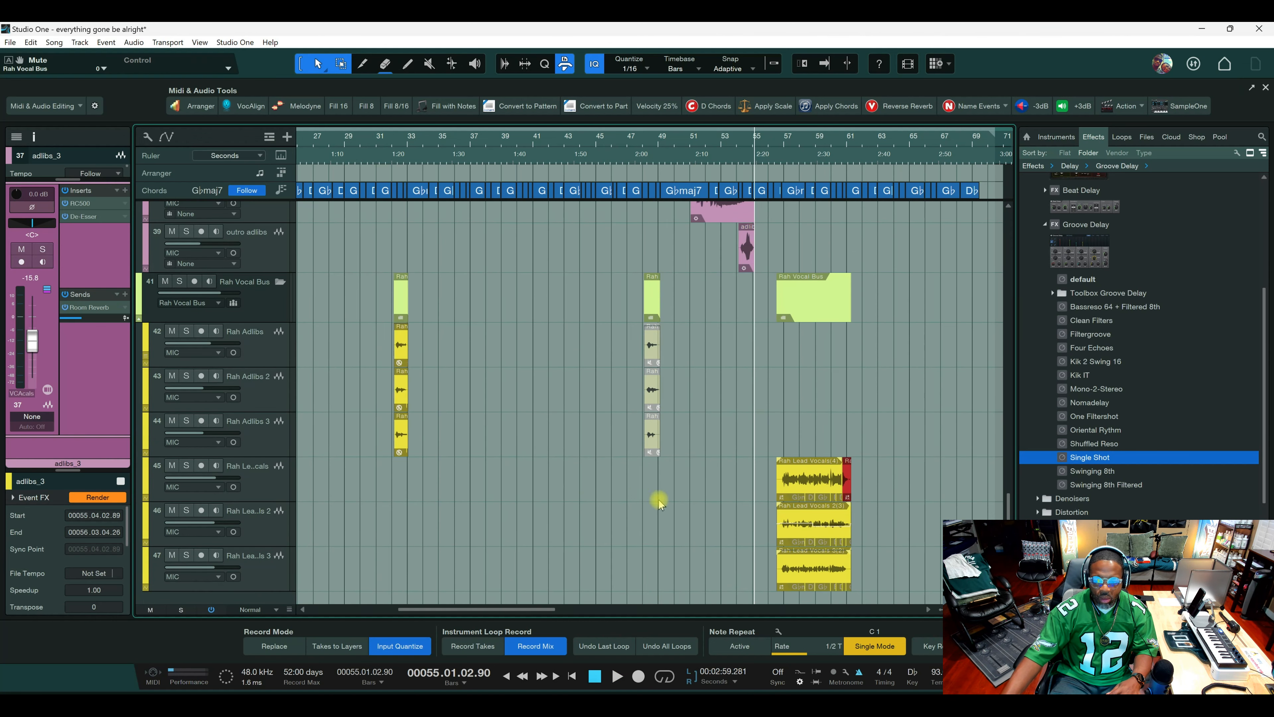
Solo the Rah Lead Vocals track and audition its clip from just before bar 57.
left_click(775, 146)
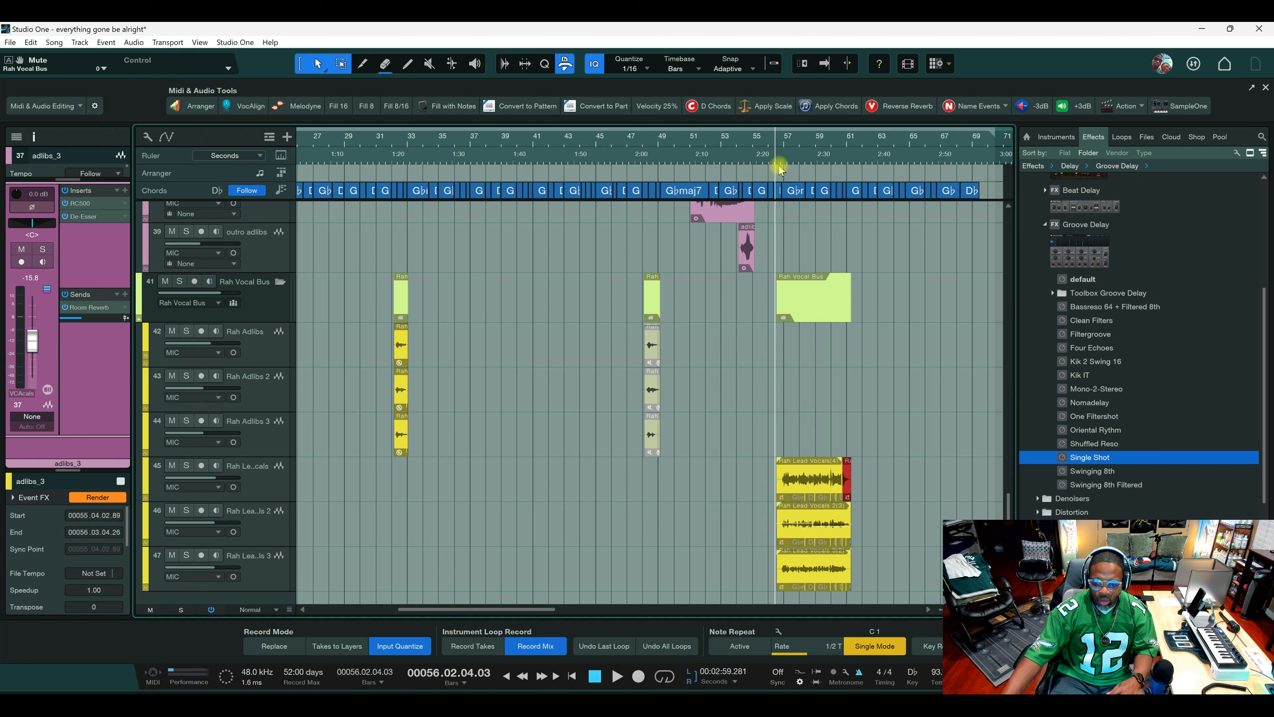
left_click(186, 465)
key("space")
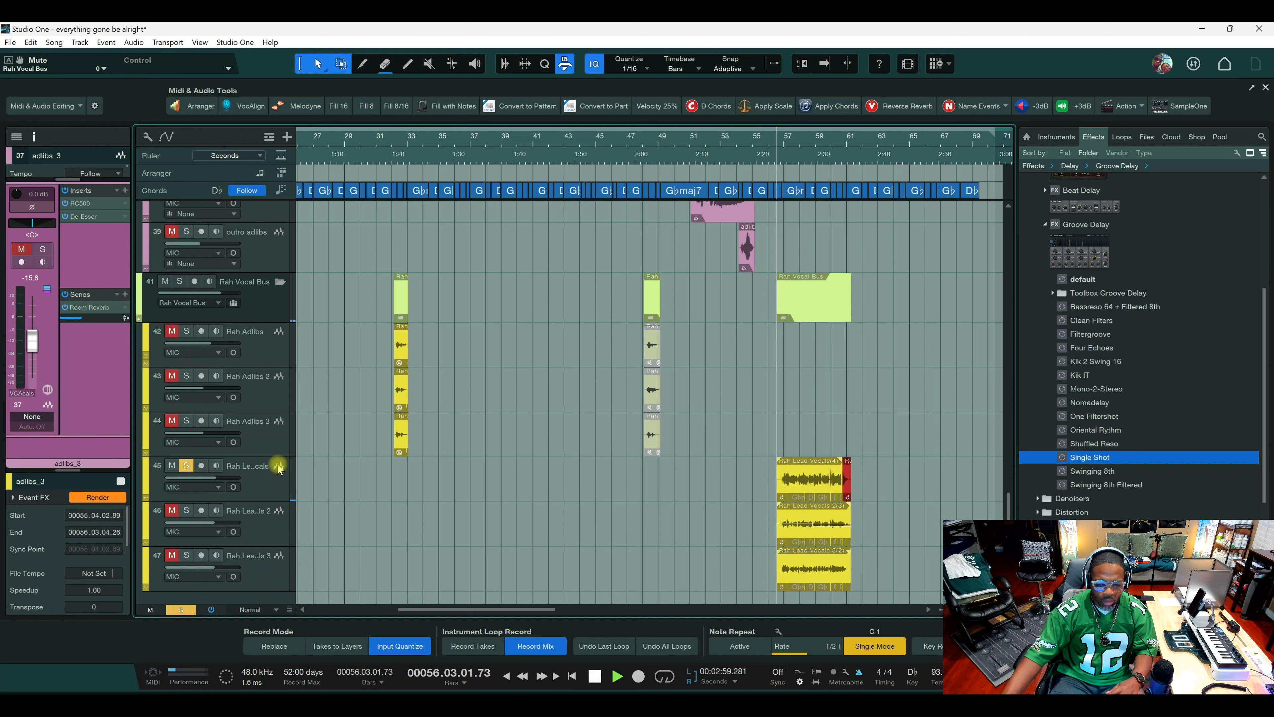
key("space")
left_click(187, 465)
scroll(684, 145, "up", 5)
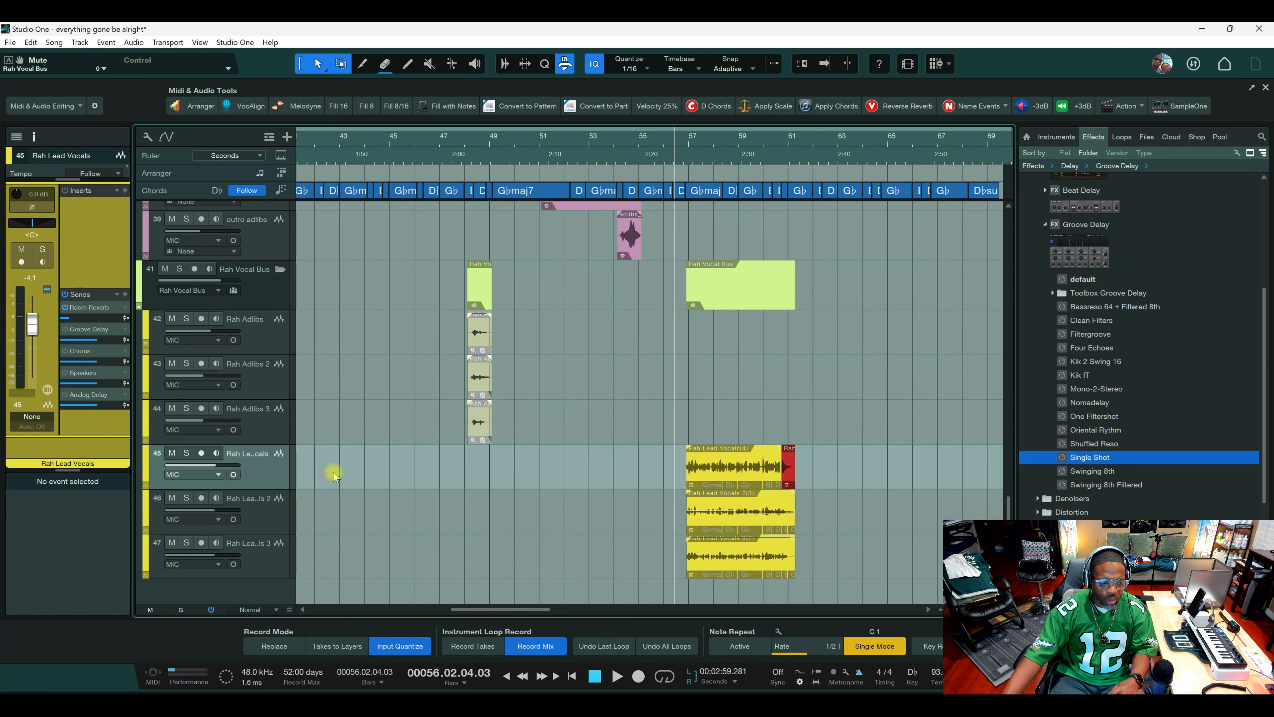
left_click(186, 453)
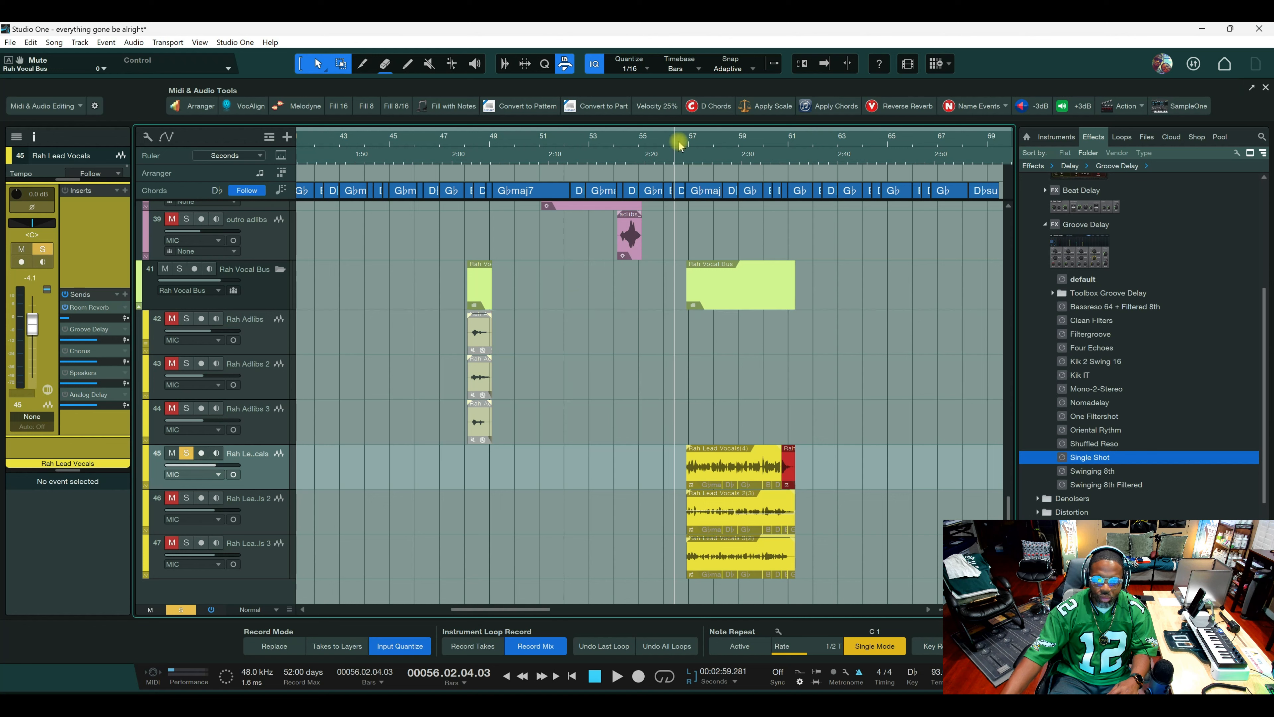
key("space")
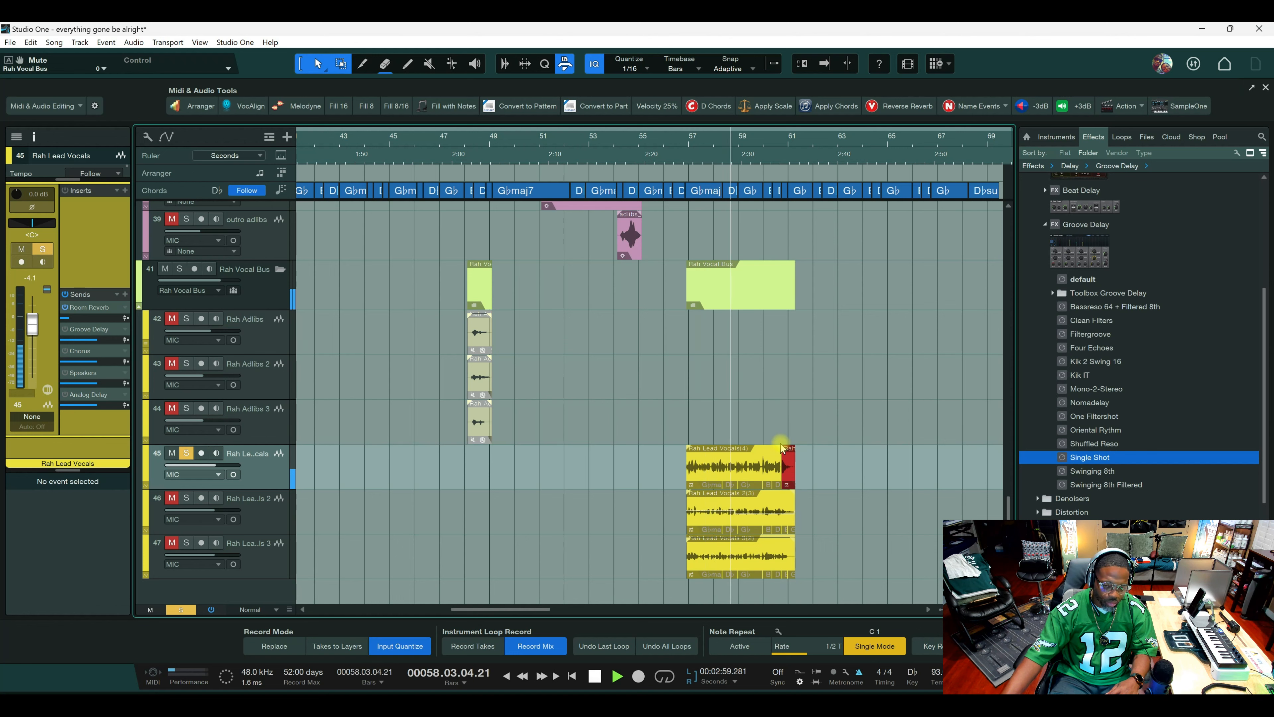
key("space")
key("space")
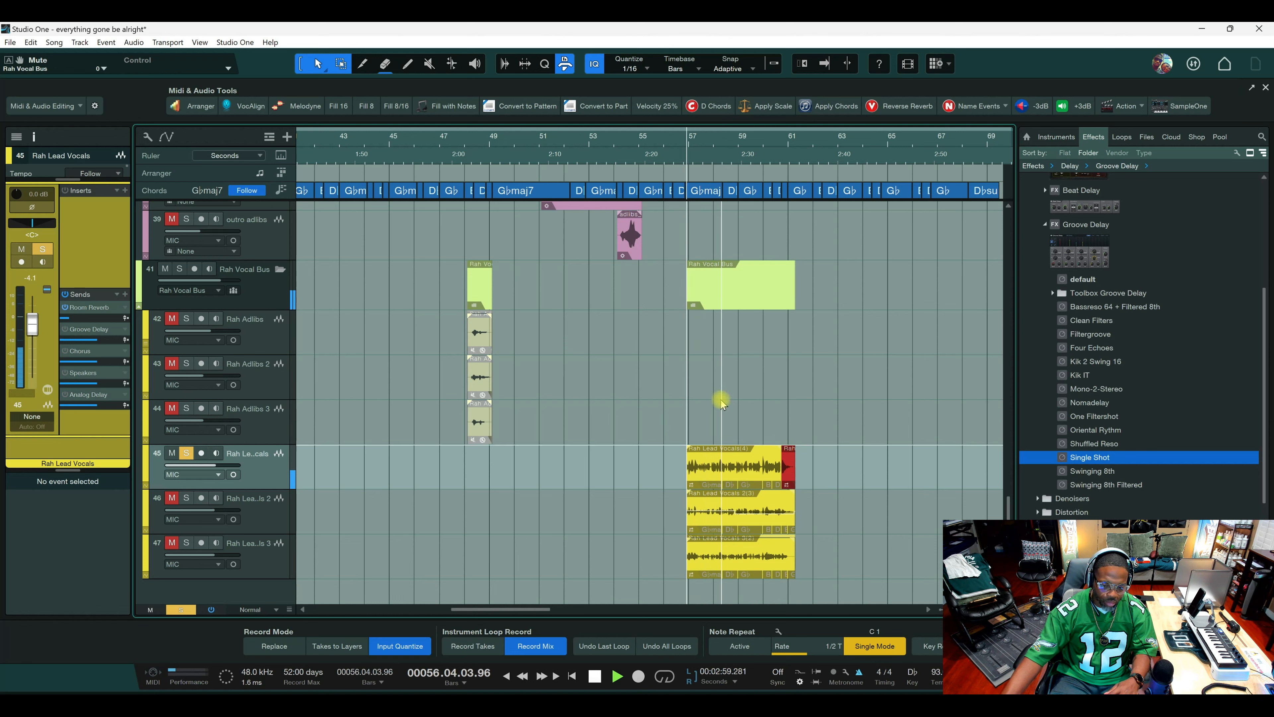
key("space")
Audition the opening of the Rah Lead Vocals clip and add a short fade-in at its start.
scroll(687, 341, "up", 15)
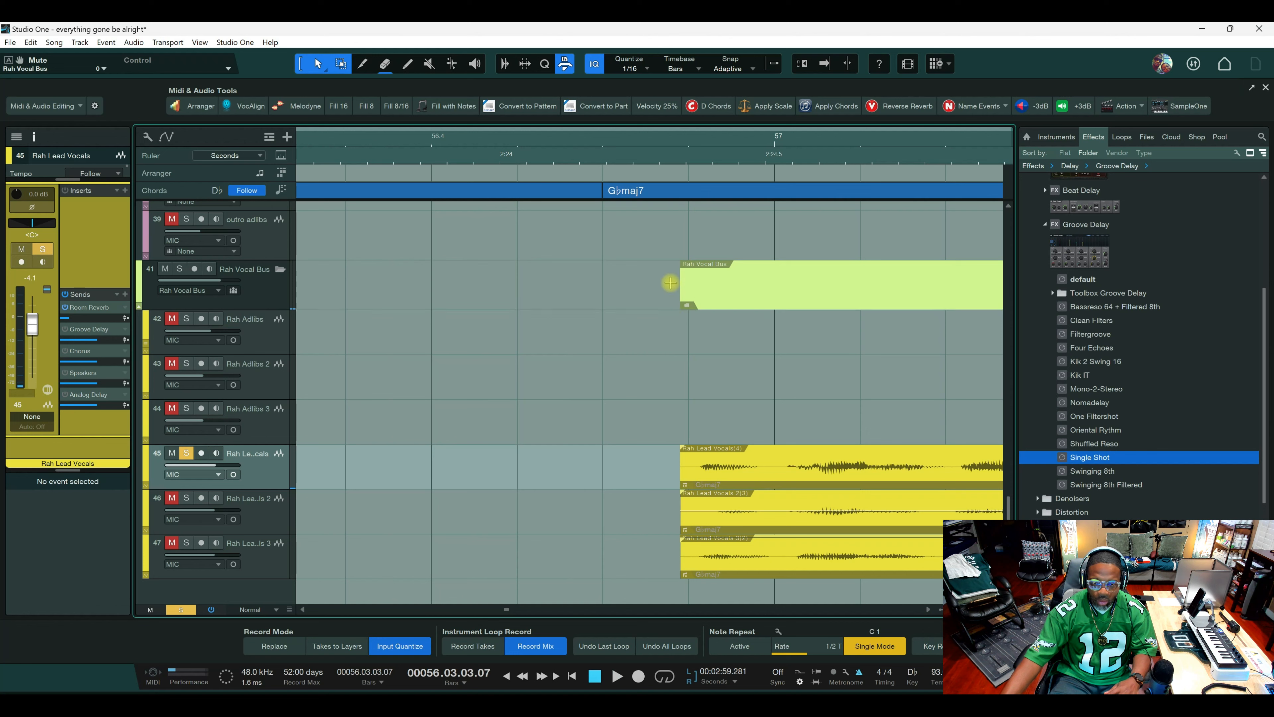
left_click(667, 143)
key("space")
key("space")
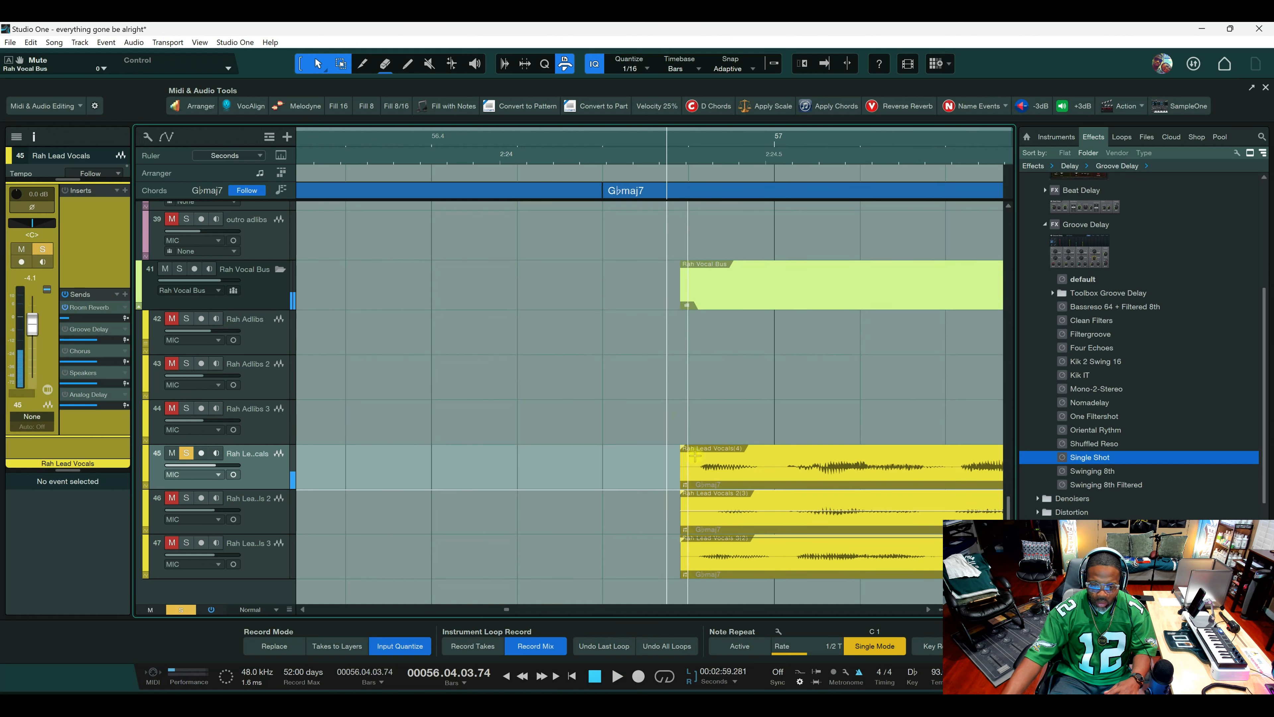
left_click_drag(682, 445, 715, 450)
key("space")
key("space")
scroll(691, 142, "down", 5)
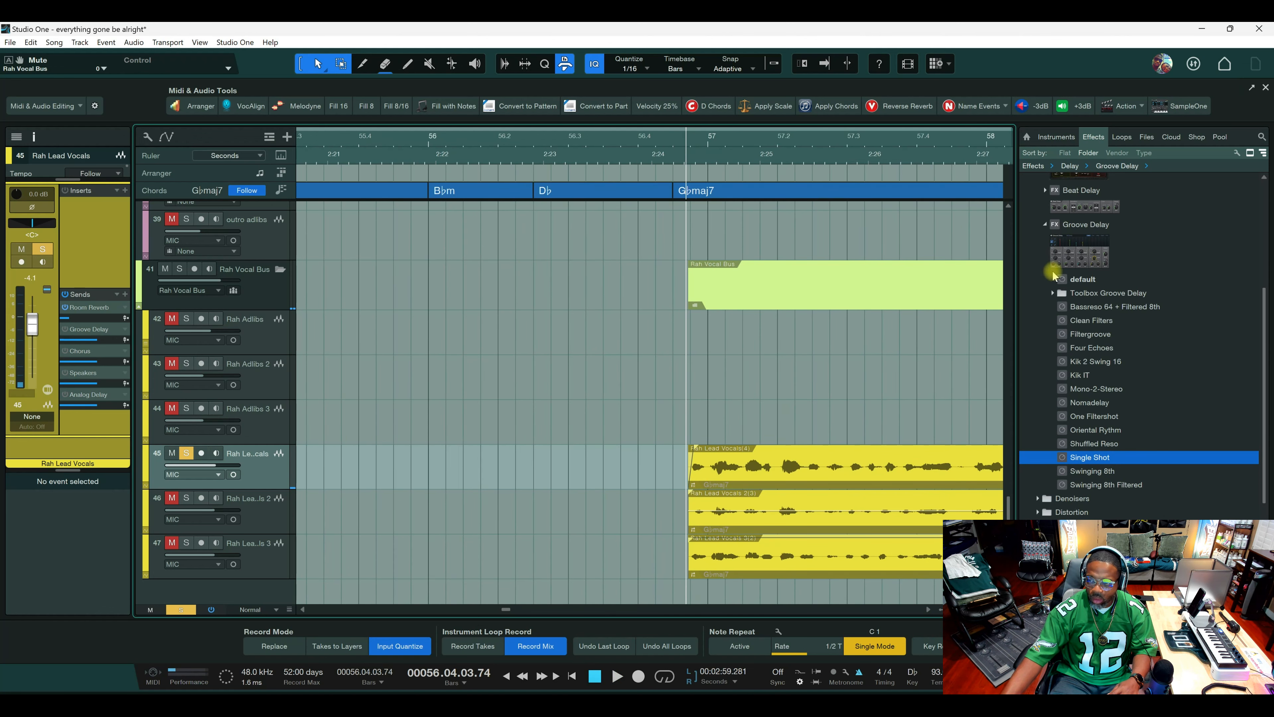
Try the RC500 channel strip from the EQ effects as an insert on the Rah Lead Vocals track.
scroll(1054, 261, "up", 5)
left_click(1037, 260)
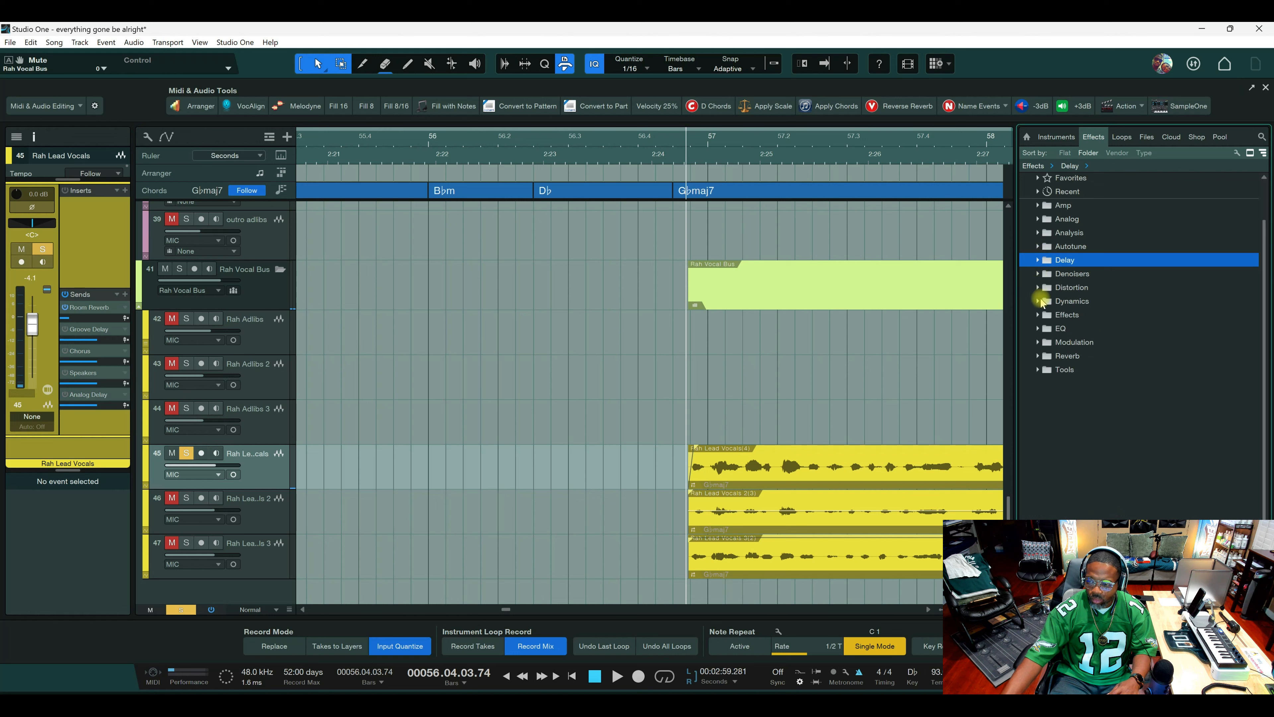
left_click(1037, 329)
scroll(1053, 351, "down", 4)
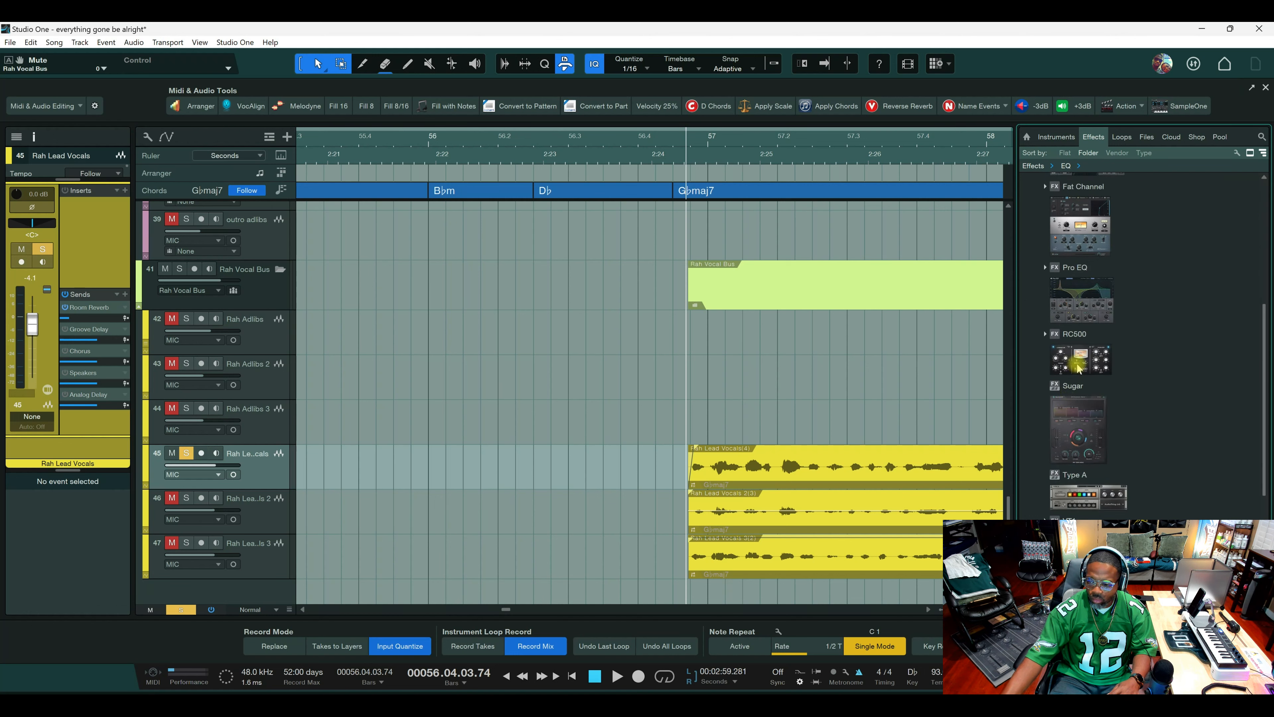
left_click_drag(1084, 362, 281, 474)
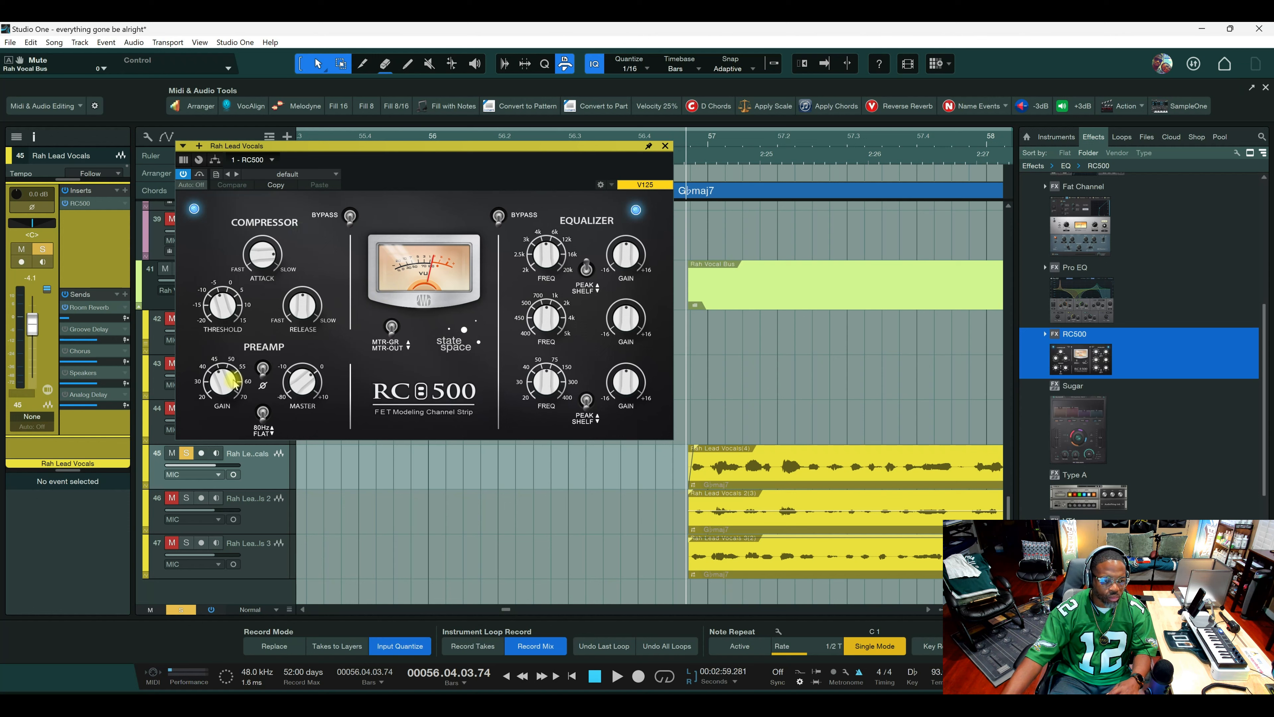
Try RC500 settings of -4.78 dB threshold, 53.21 dB preamp gain, 224 ms release and 4.07 dB high EQ gain, and audition the vocal.
left_click_drag(226, 324, 222, 304)
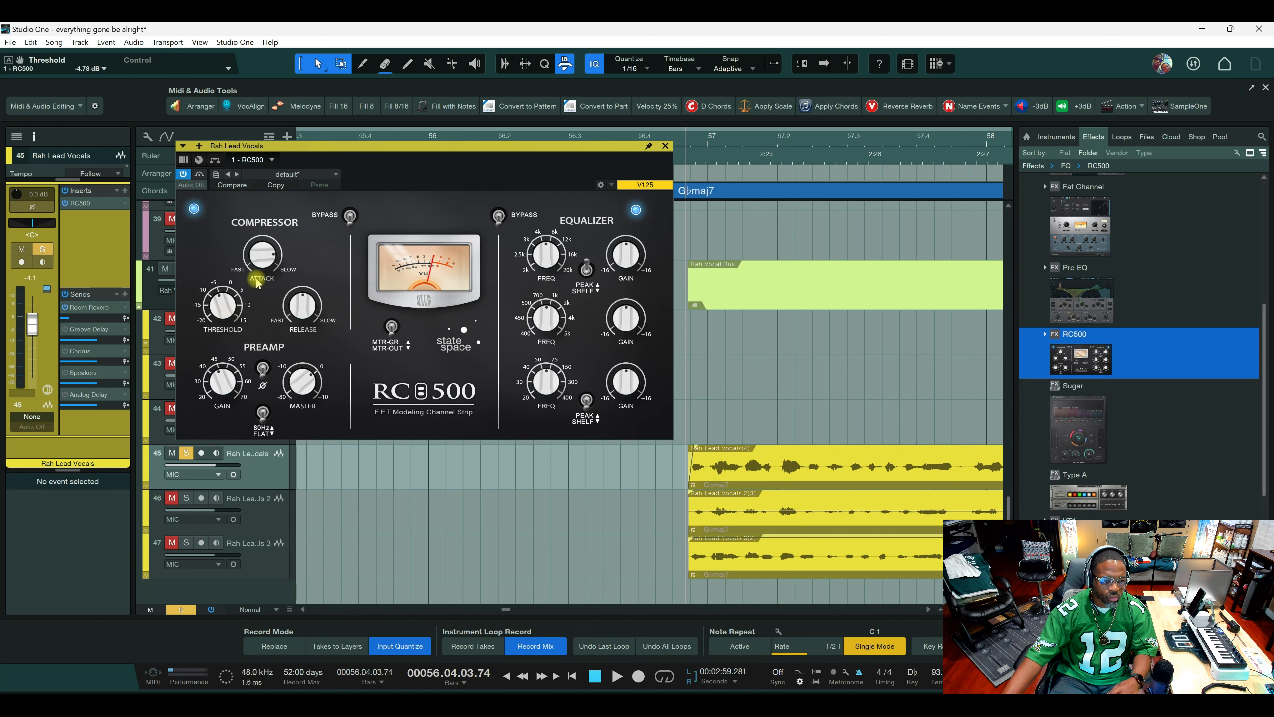
left_click_drag(227, 386, 225, 376)
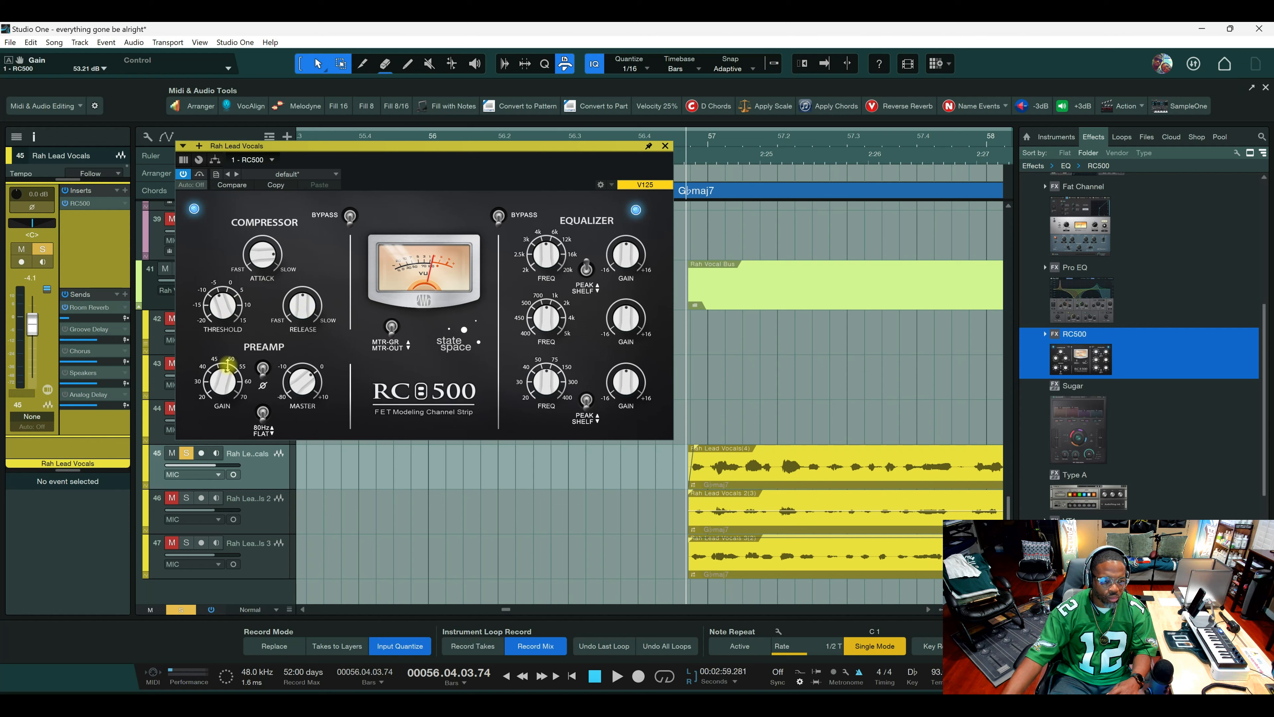
left_click_drag(298, 304, 296, 316)
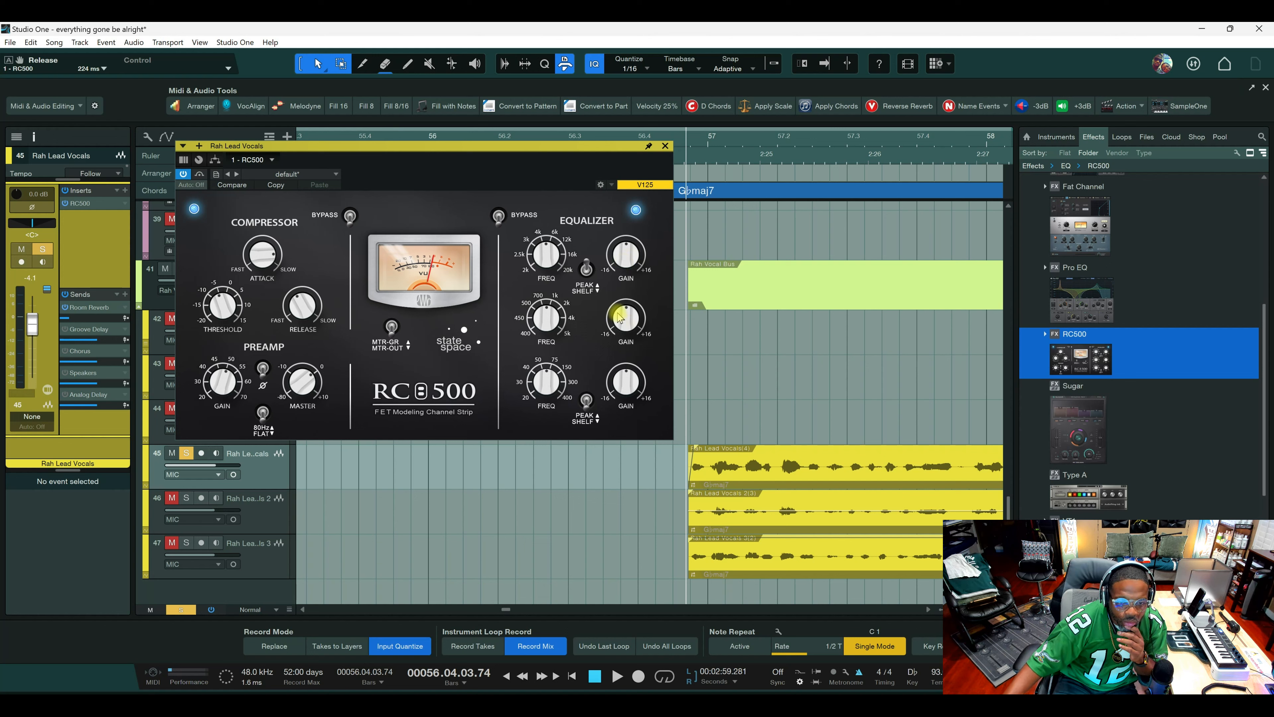
left_click_drag(629, 263, 633, 249)
key("space")
key("space")
key("space")
key("space")
key("space")
key("space")
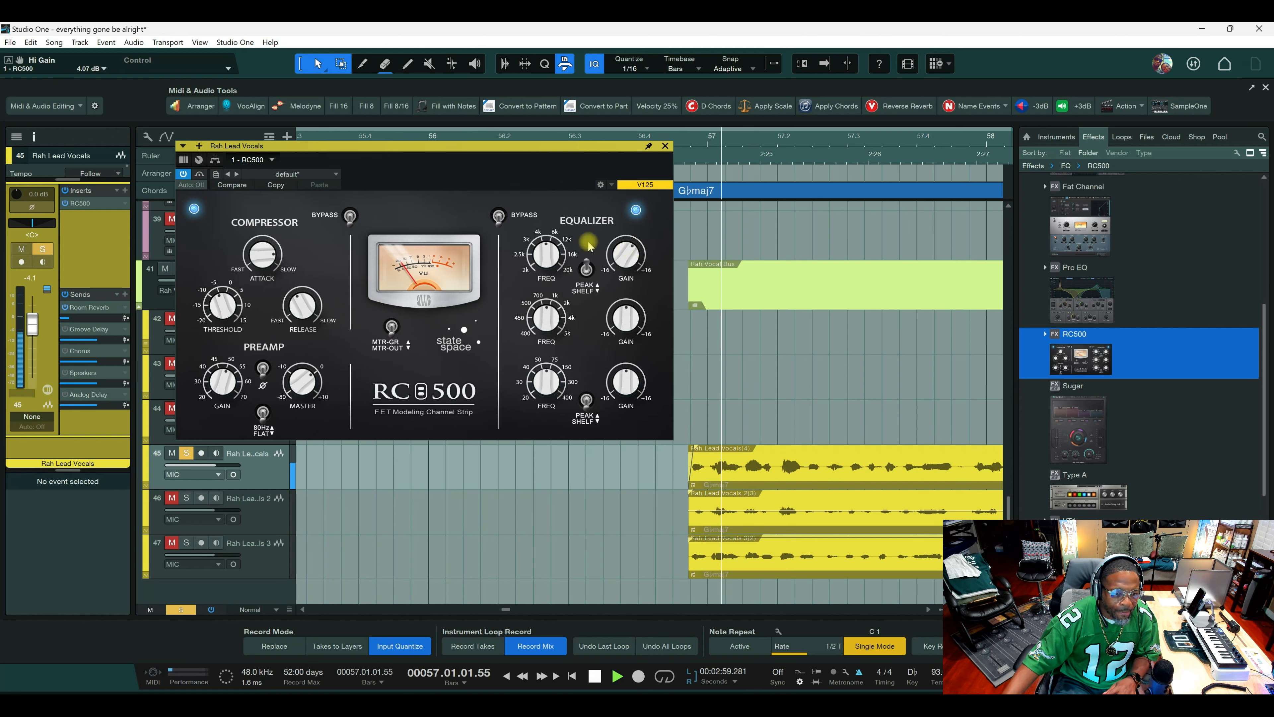
Close the RC500 editor and remove the RC500 insert from the Rah Lead Vocals track.
left_click(666, 146)
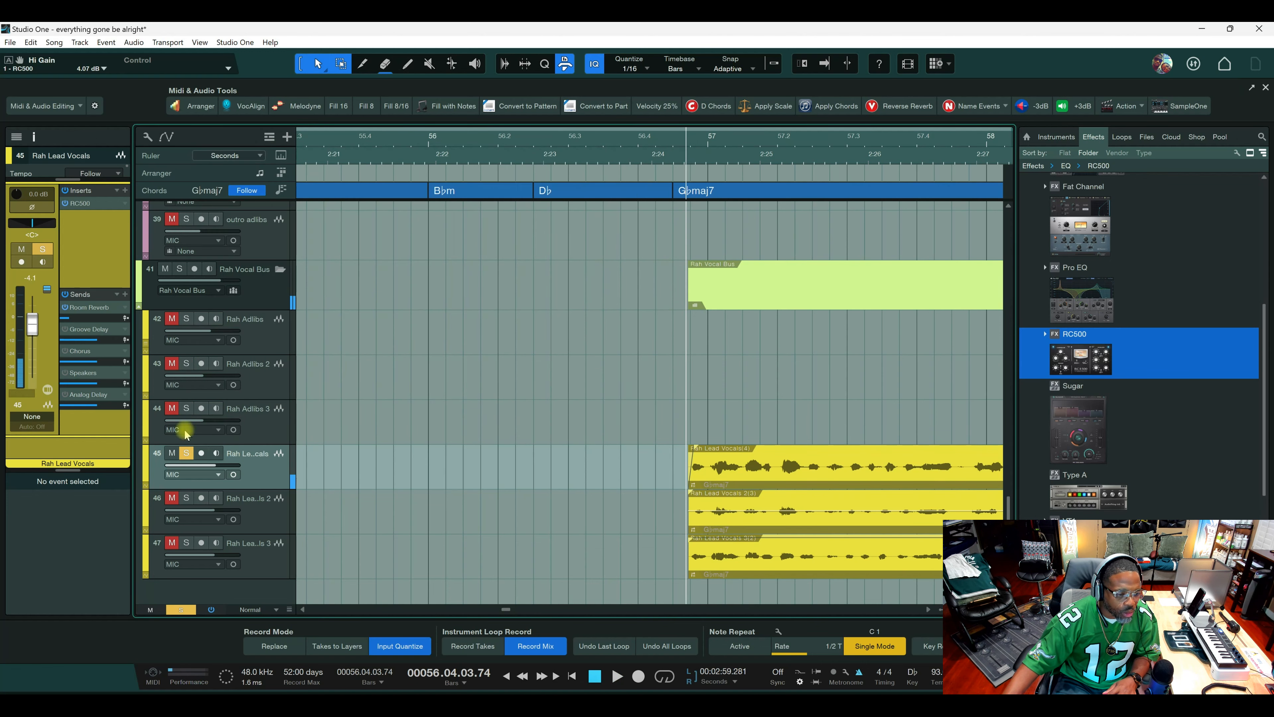
right_click(107, 211)
left_click(161, 336)
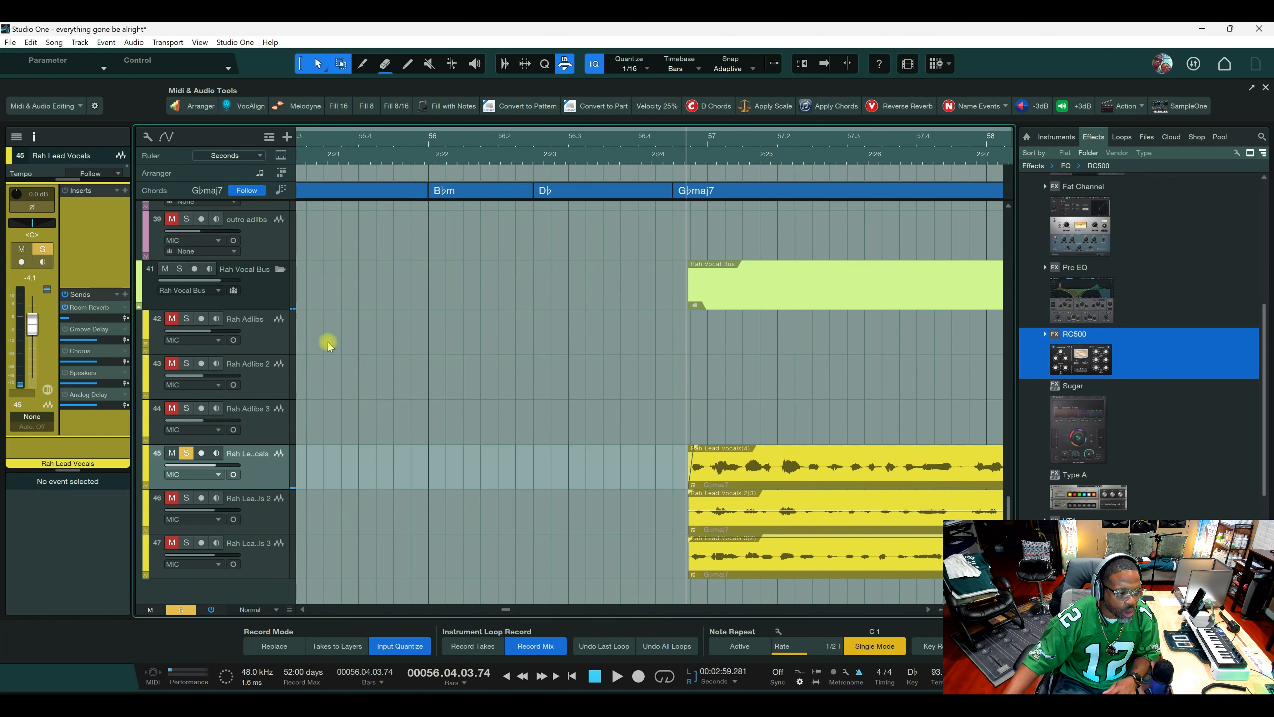
Insert Pro EQ on the Rah Lead Vocals track, set its low cut to about 189 Hz and start playback.
left_click_drag(1081, 299, 112, 229)
left_click_drag(290, 285, 356, 290)
key("space")
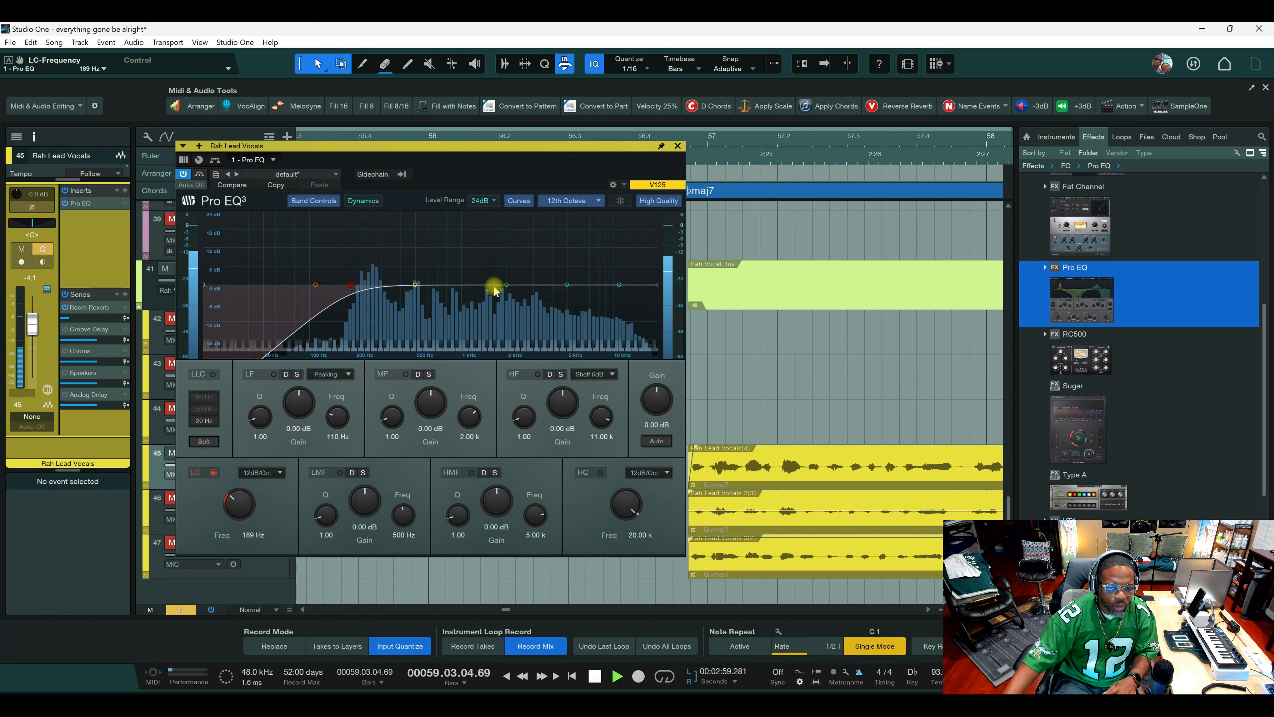
Try high-mid and high-frequency boosts, including 4.56 dB near 4.95 kHz, auditioning the vocal and returning both gains to 0 dB.
key("space")
left_click_drag(567, 285, 568, 274)
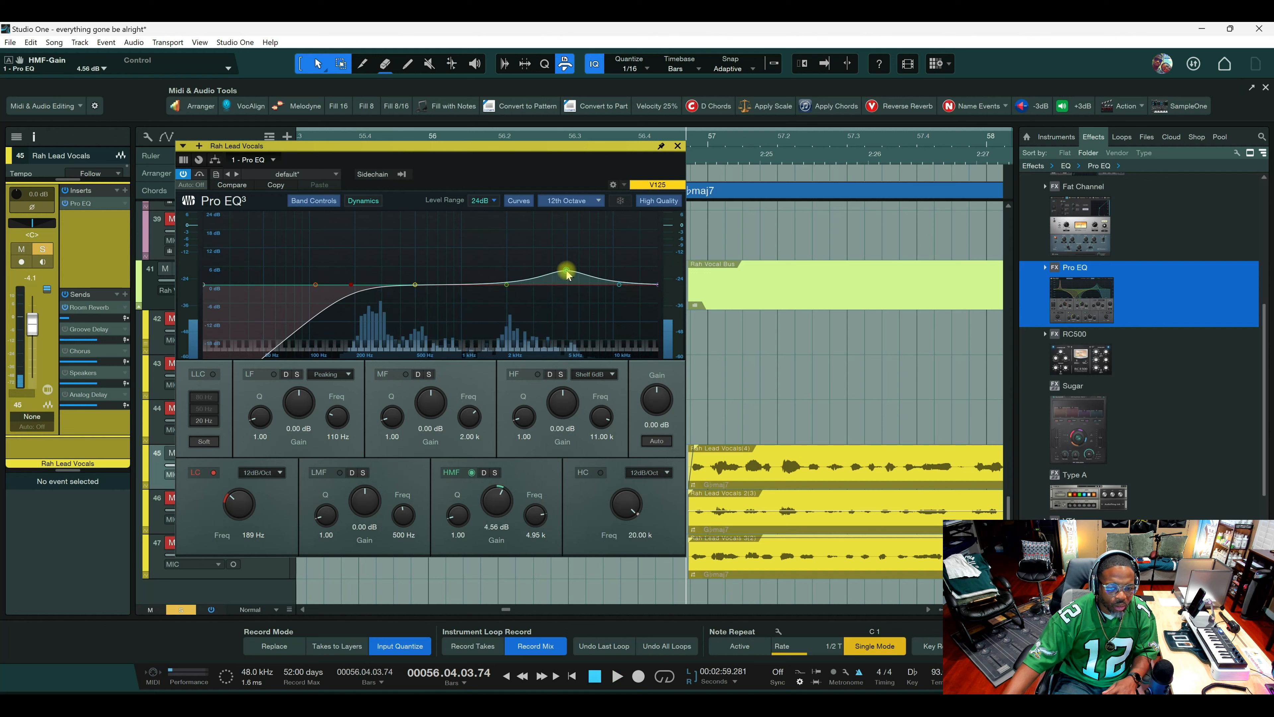
key("space")
left_click_drag(567, 281, 618, 250)
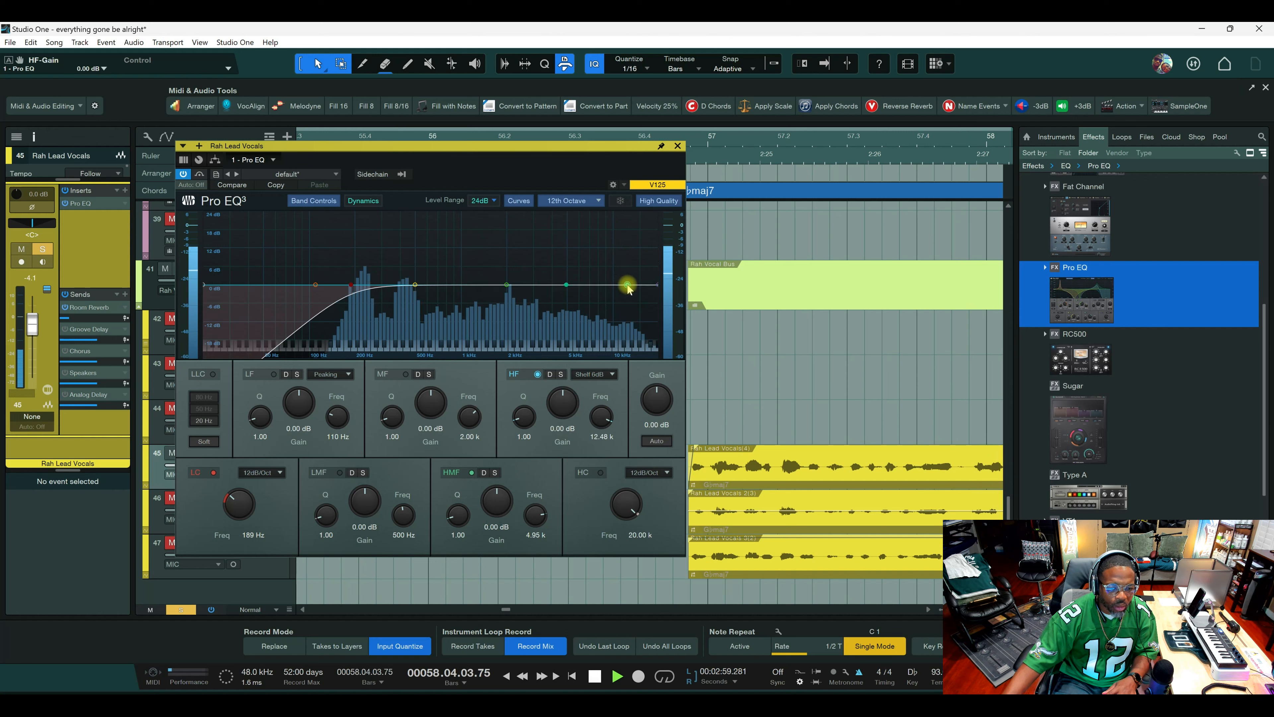
Try the Pro EQ low cut at about 256 Hz, close the editor and stop the audition.
left_click_drag(403, 287, 371, 285)
left_click(677, 147)
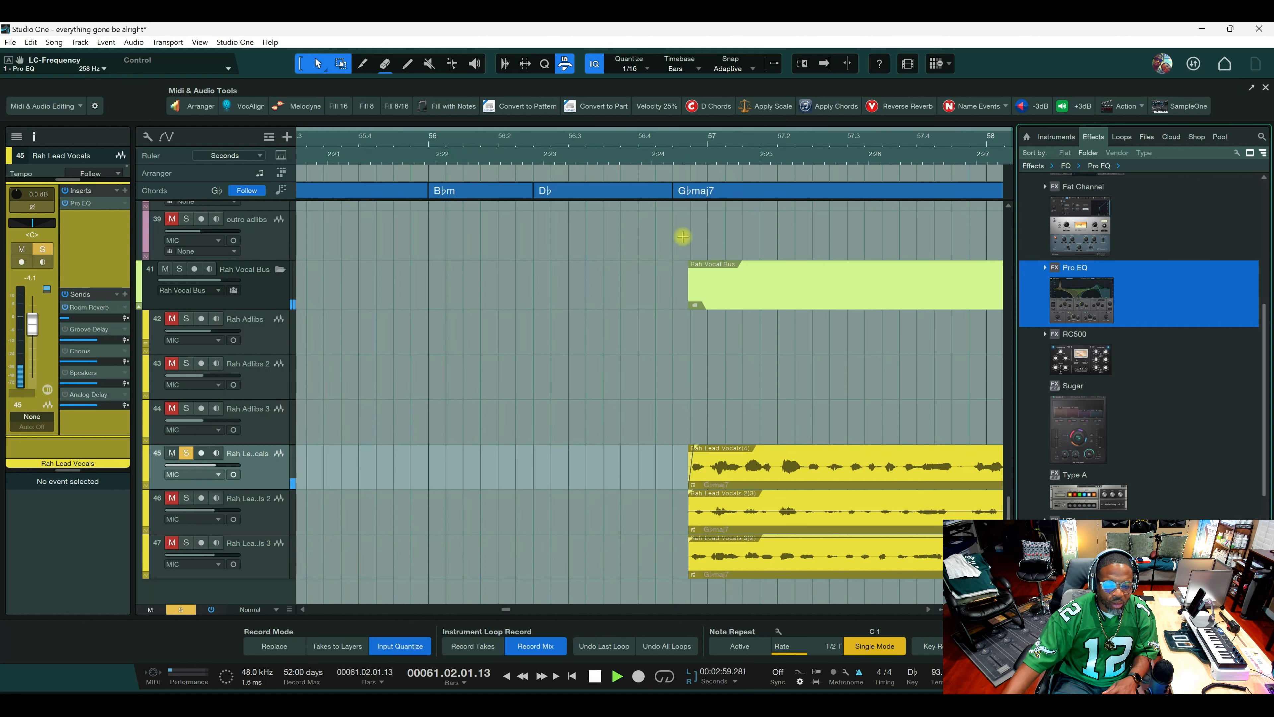
scroll(593, 153, "down", 6)
key("space")
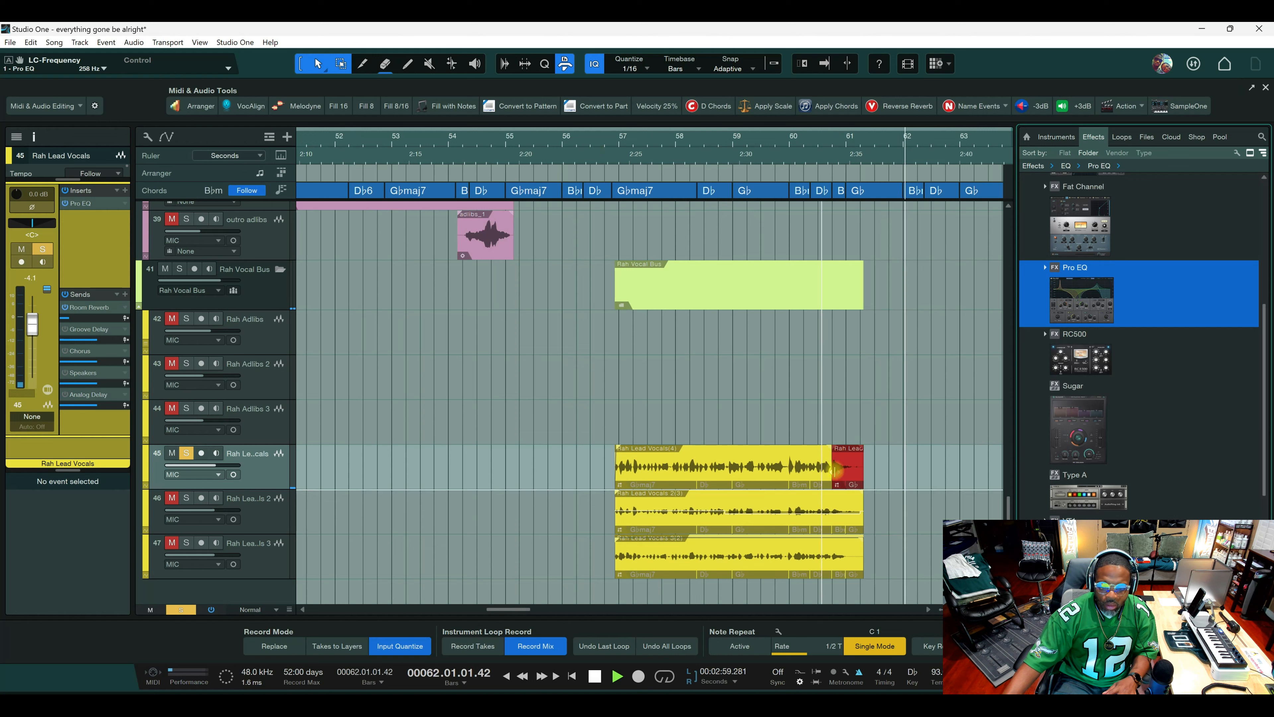
Examine the event effects on the red Rah Lead Vocals clip, including its splitter routing and left and right pan and delay inserts.
left_click(837, 485)
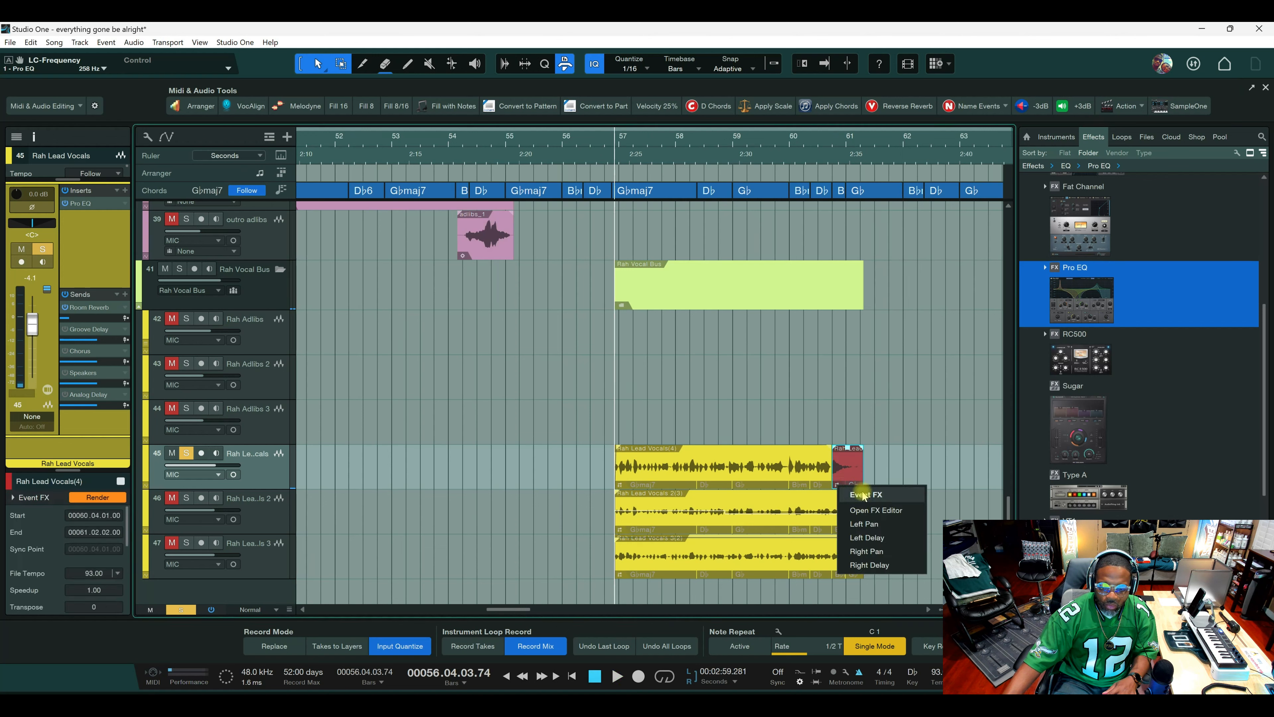
left_click(854, 477)
left_click(838, 485)
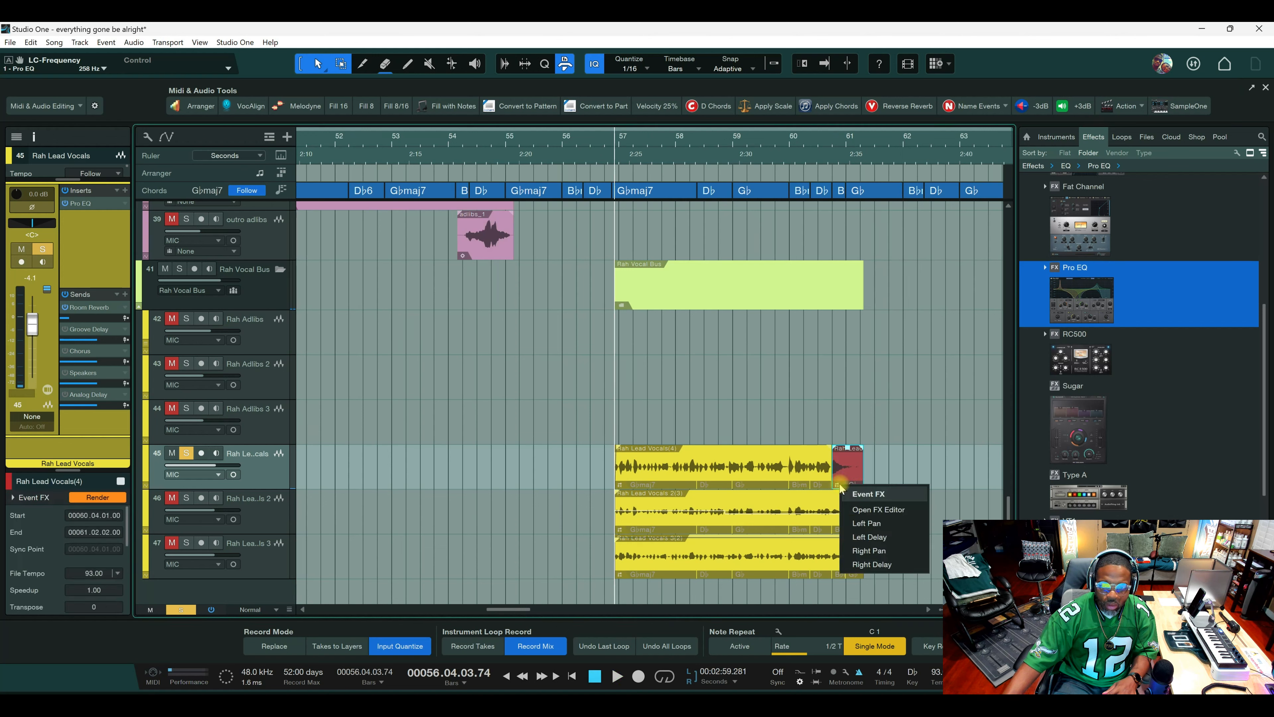
left_click(872, 524)
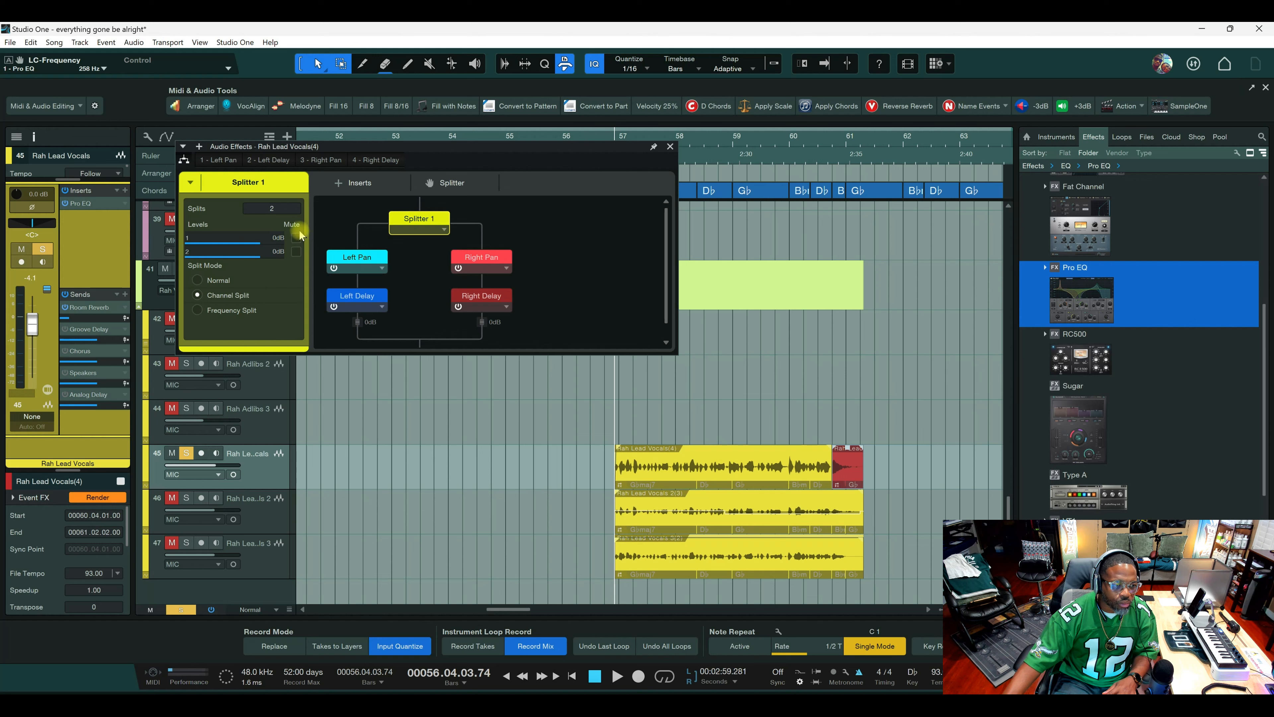
left_click(670, 147)
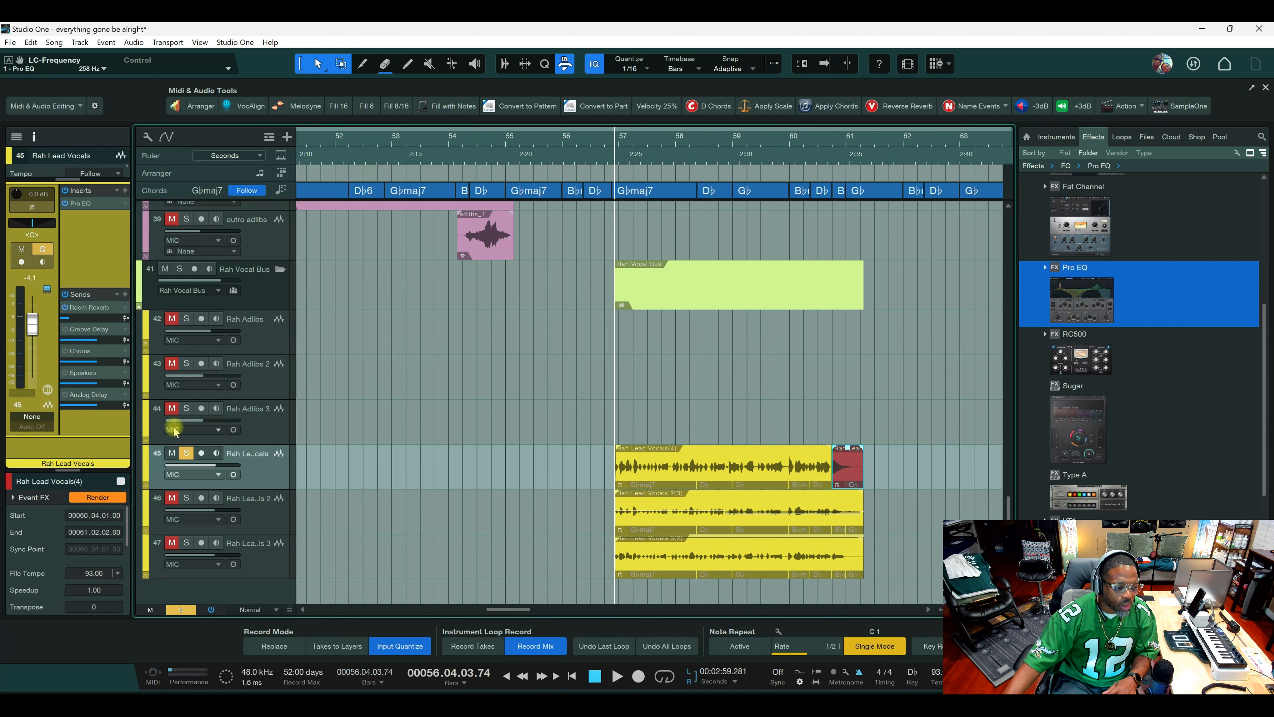
left_click(13, 498)
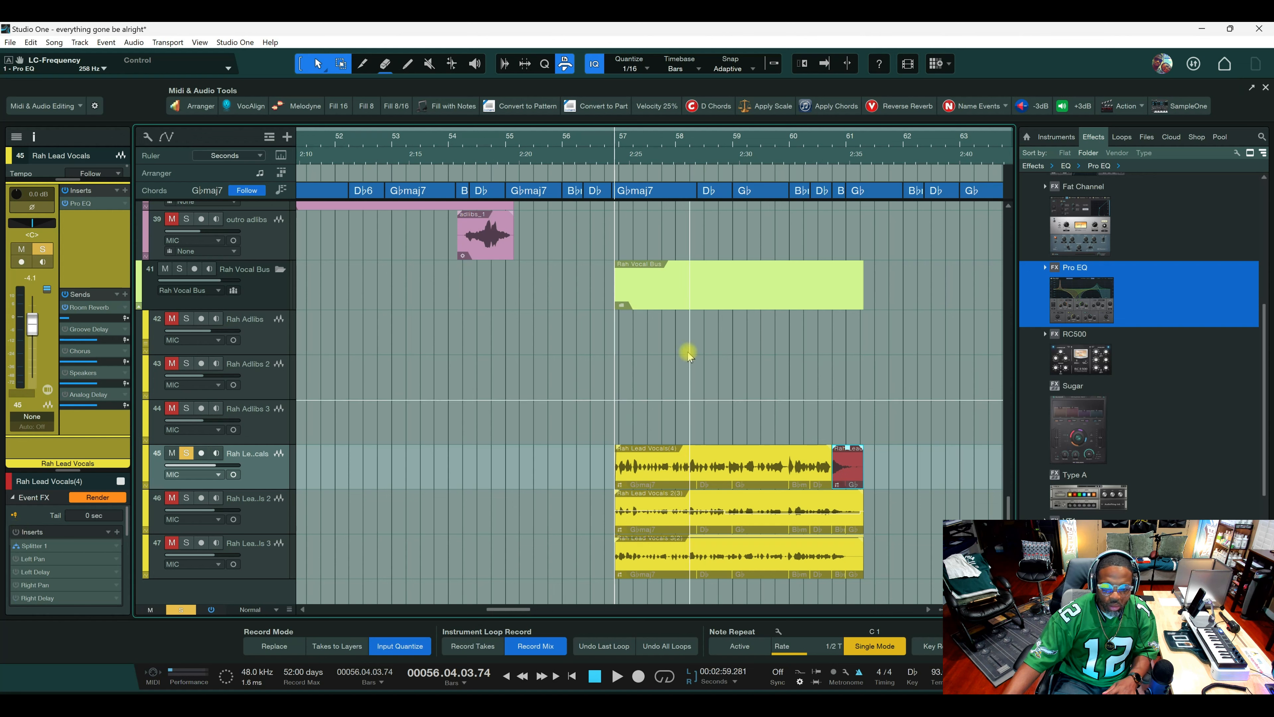
Play the Rah Lead Vocals, try the Pro EQ low cut at about 170 Hz and close the editor.
key("space")
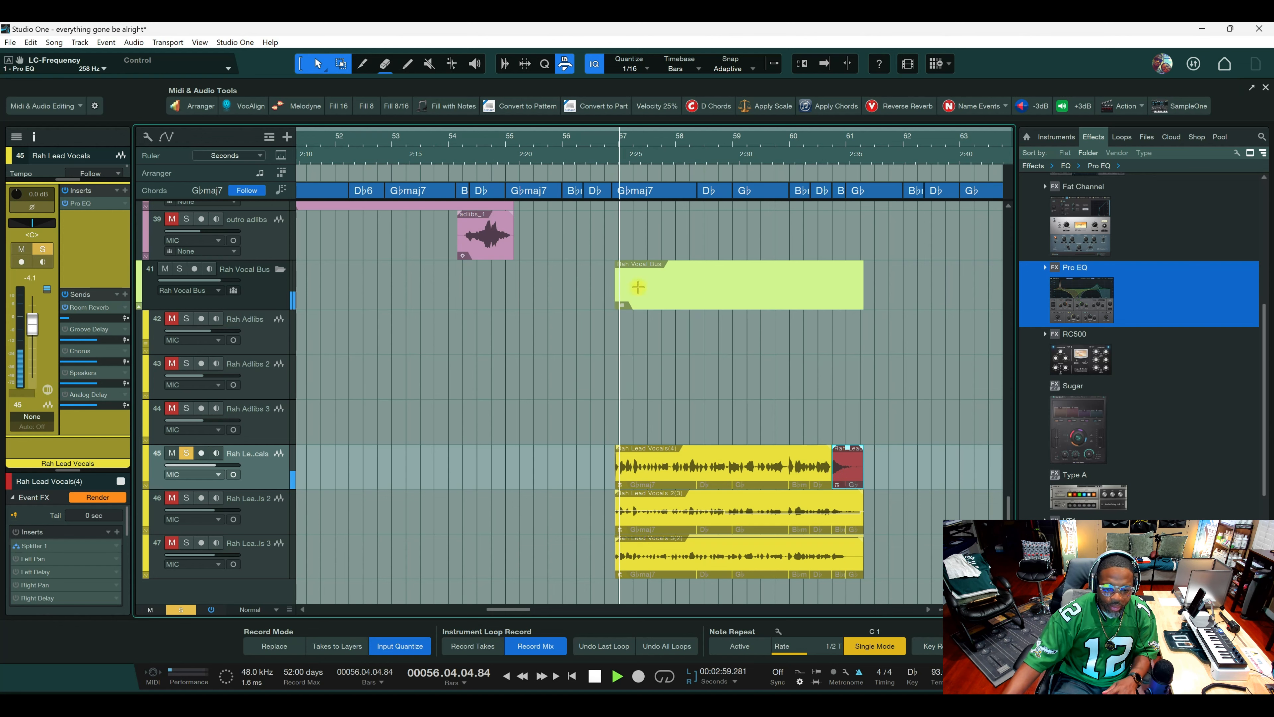
double_click(81, 204)
left_click_drag(372, 285, 345, 284)
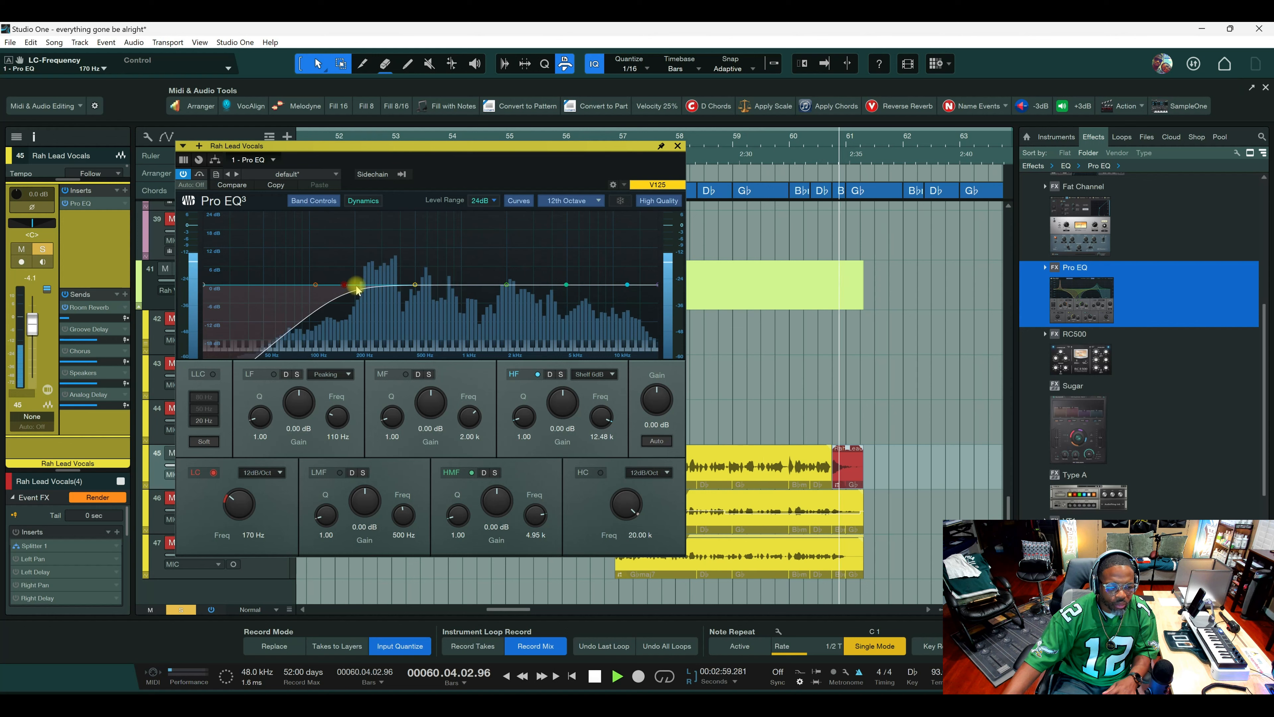
left_click(678, 146)
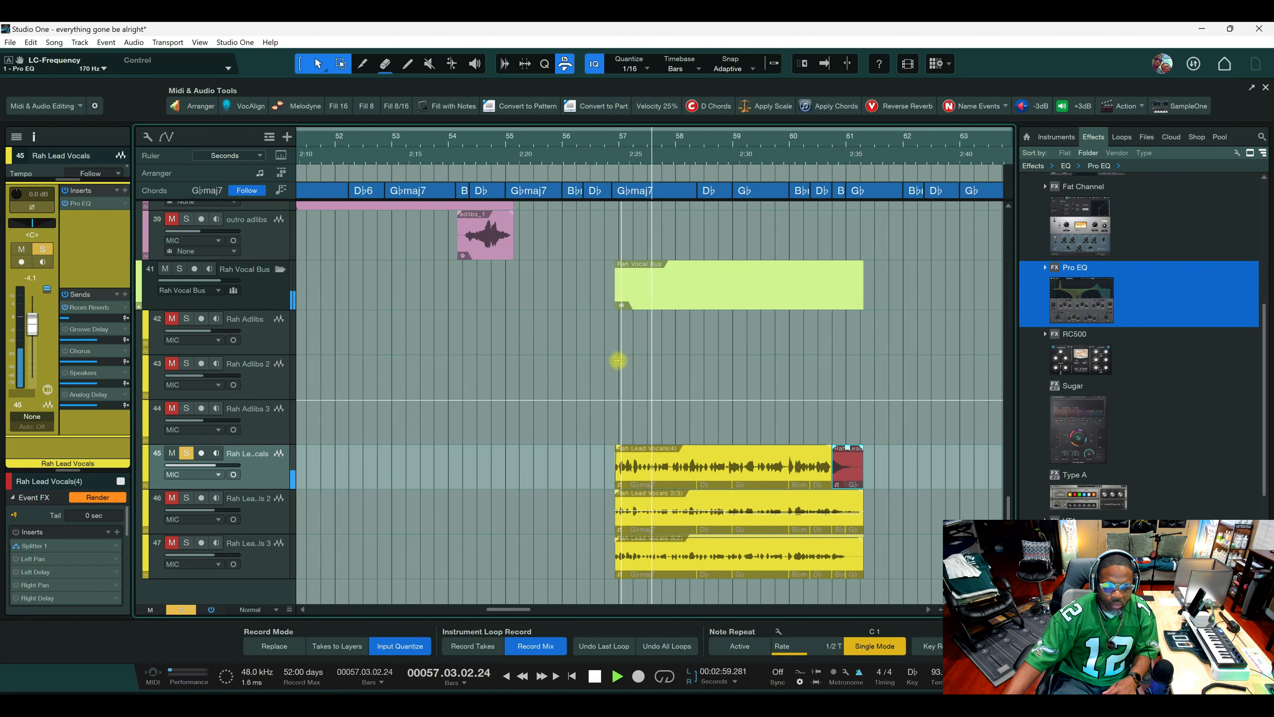
Reopen Pro EQ and cut the low-mid band by 4.76 dB at about 258 Hz with a Q of 7.60.
double_click(104, 203)
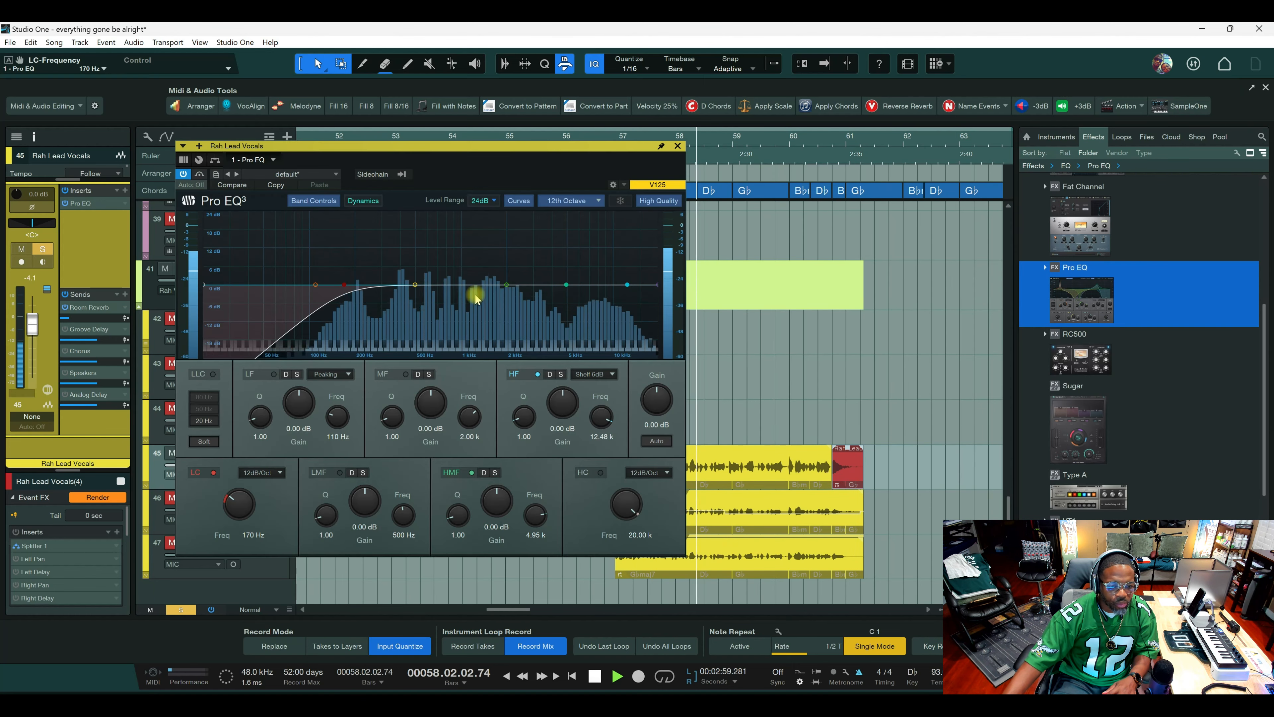
left_click_drag(415, 284, 393, 311)
scroll(395, 311, "up", 10)
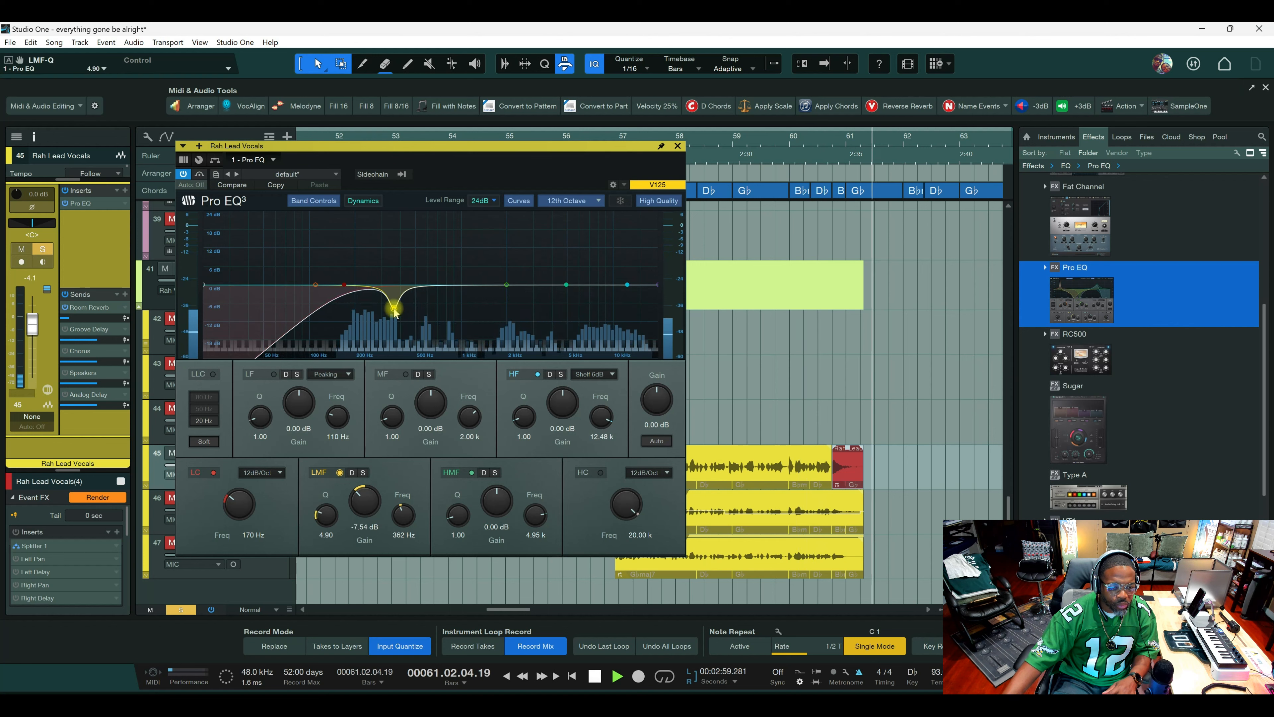
scroll(394, 311, "up", 2)
left_click_drag(394, 312, 373, 315)
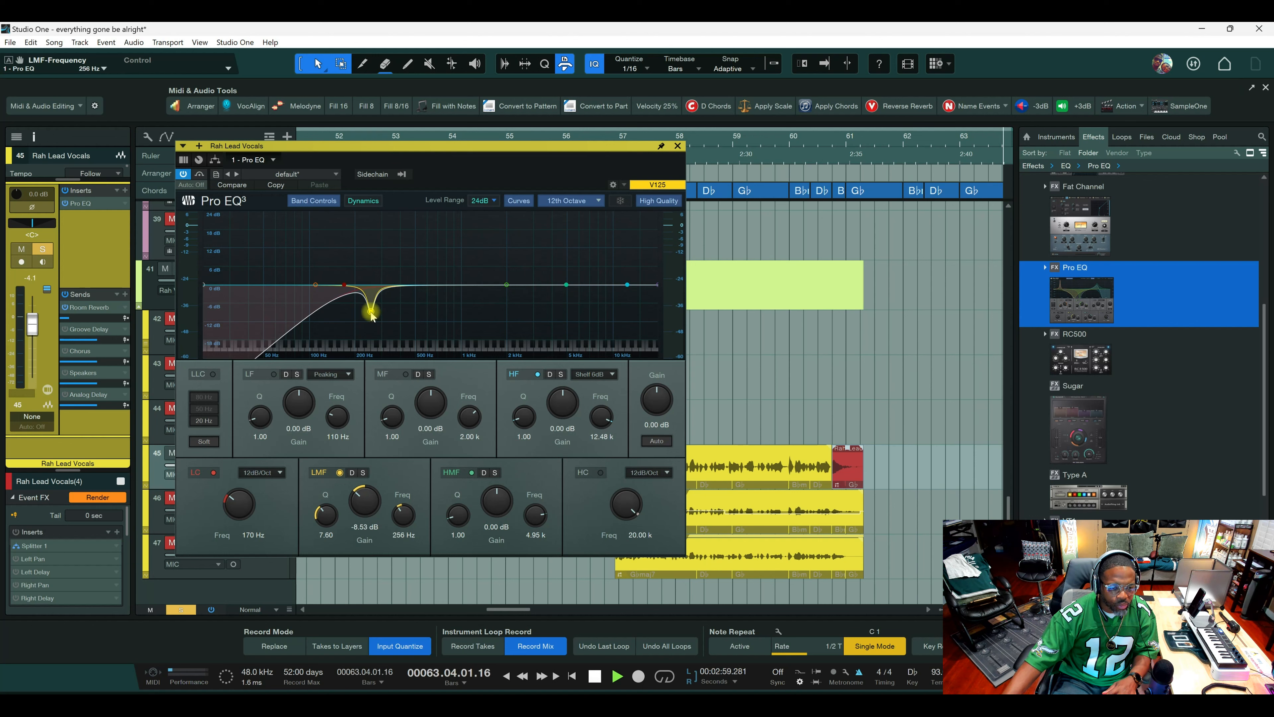
key("space")
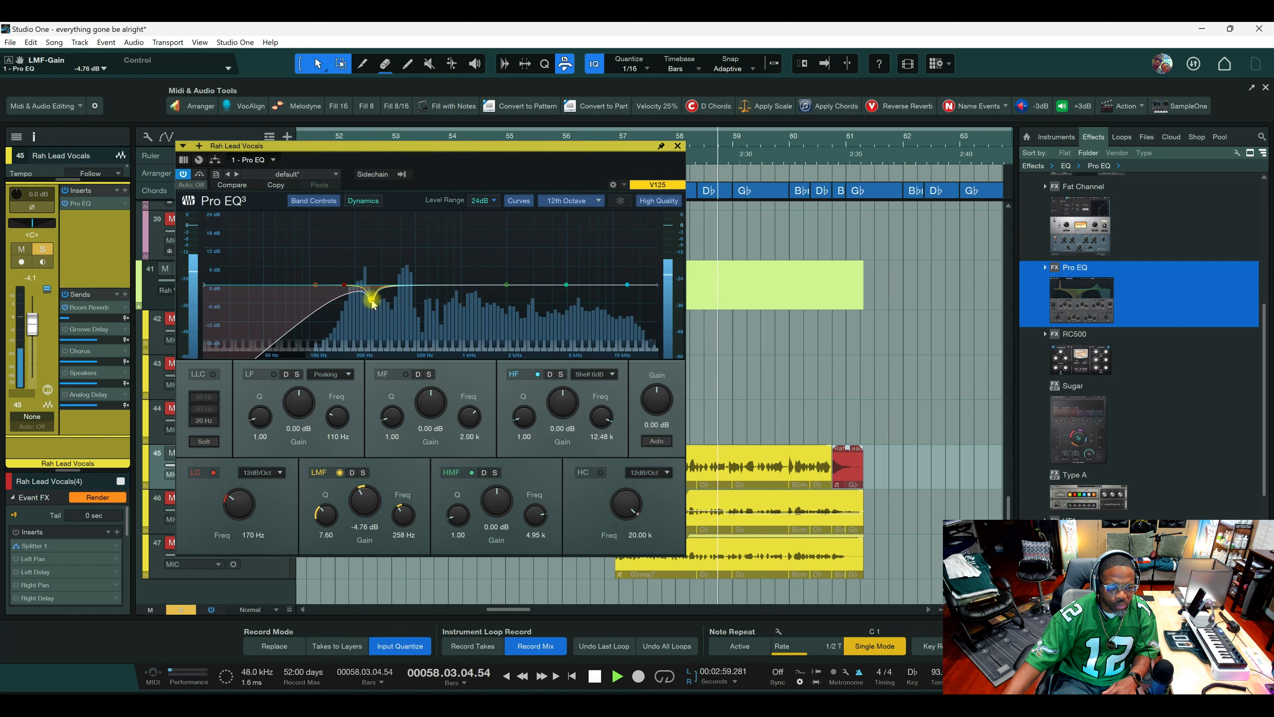
Switch the Pro EQ high-frequency band to Peaking and boost it 4.17 dB at about 11.79 kHz.
left_click(627, 286)
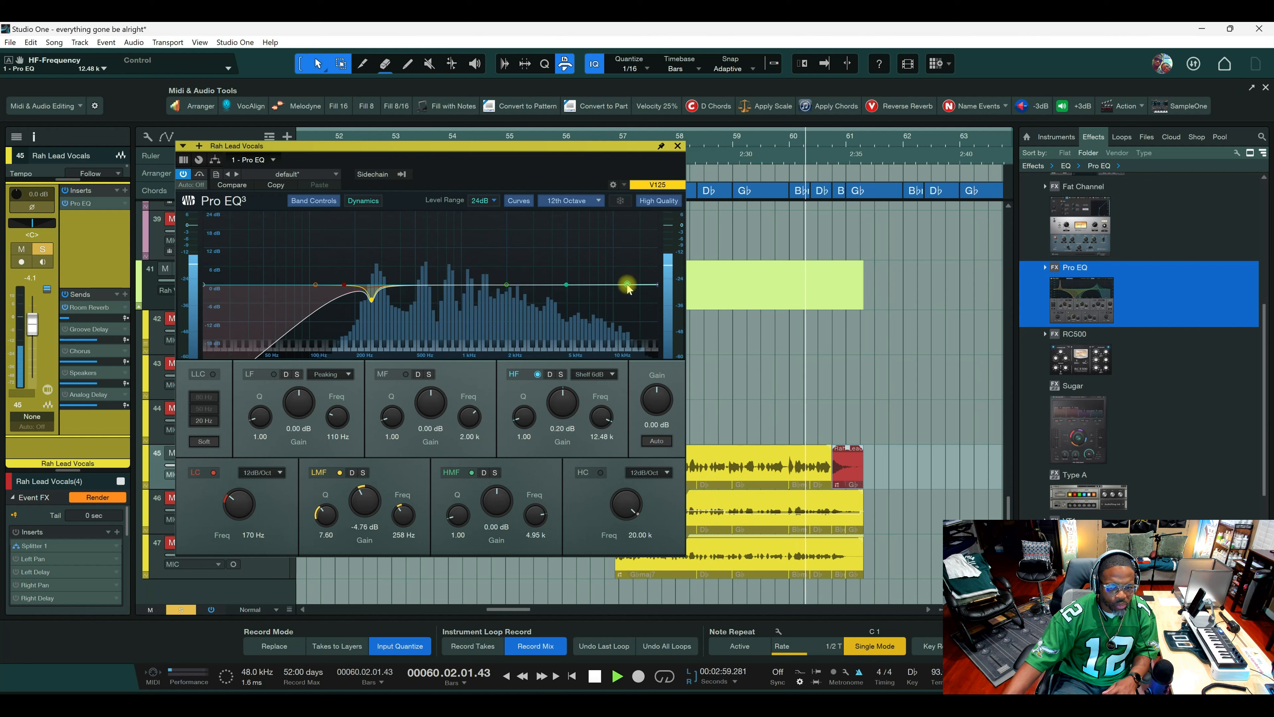
left_click_drag(627, 286, 626, 287)
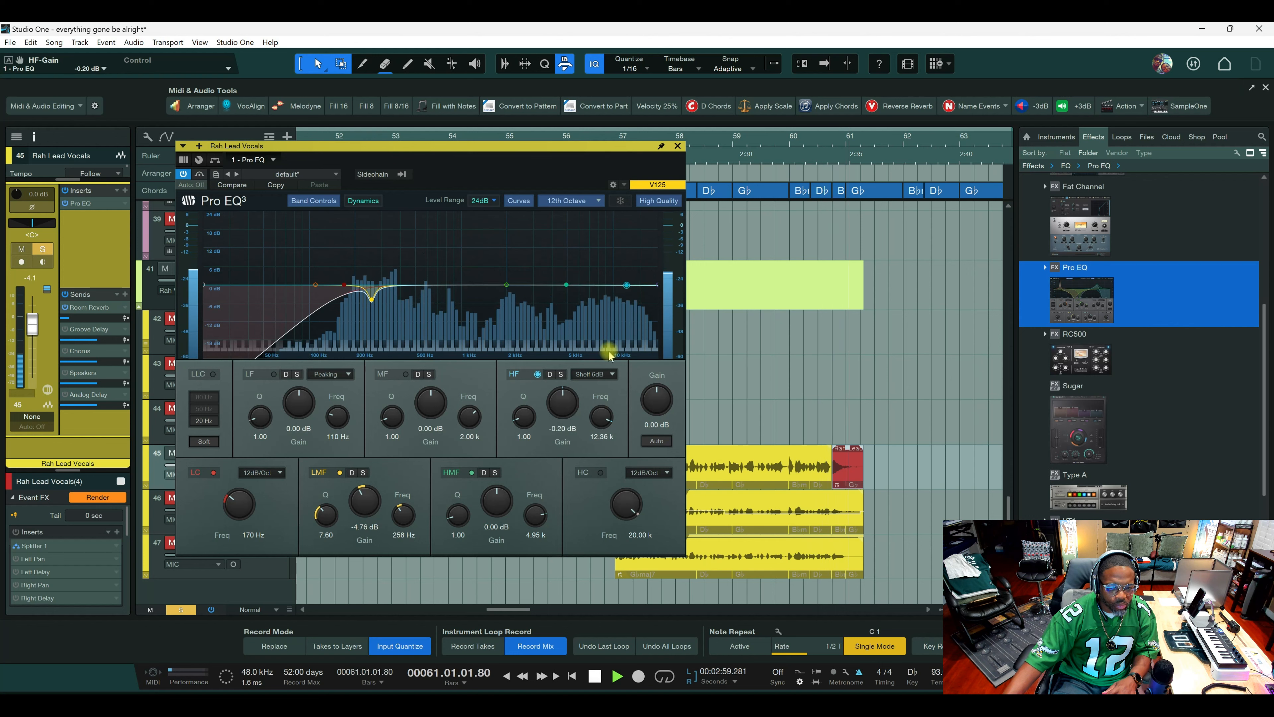
left_click(593, 374)
left_click(587, 388)
left_click_drag(626, 285, 625, 276)
key("space")
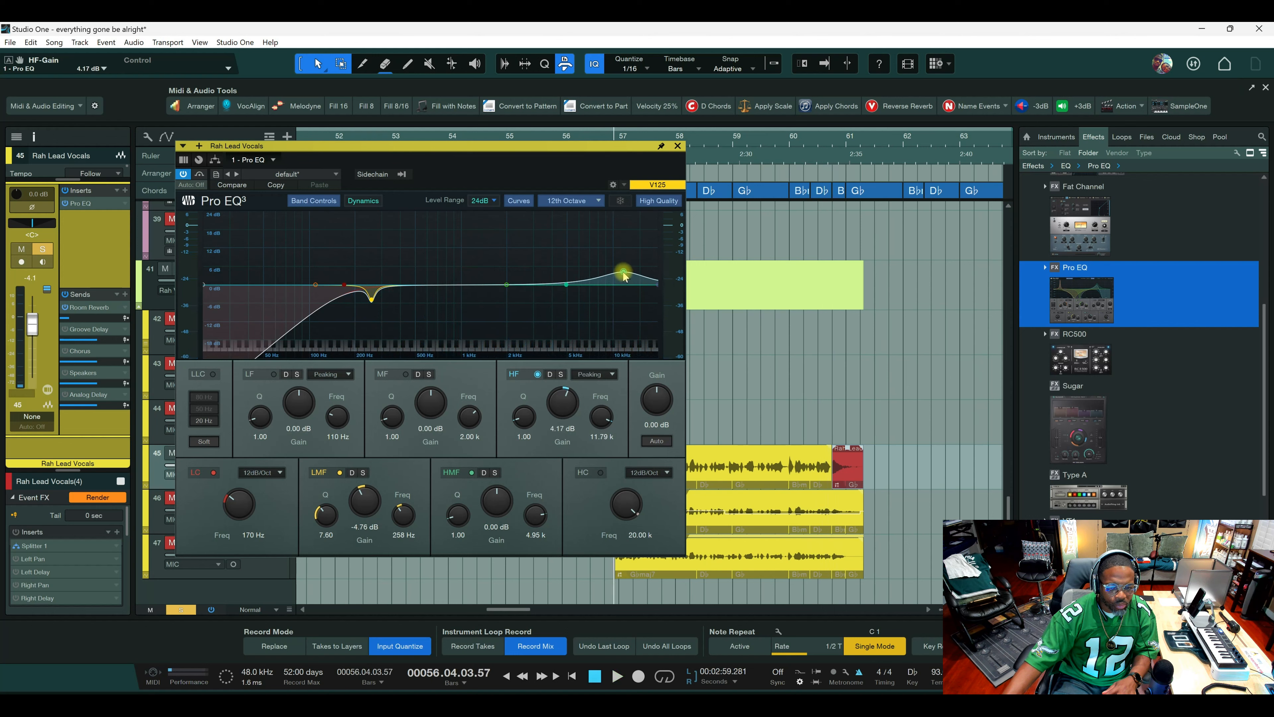
Audition larger high-frequency boosts, settle that band at 0.20 dB, set the low cut to 208 Hz and close Pro EQ.
key("space")
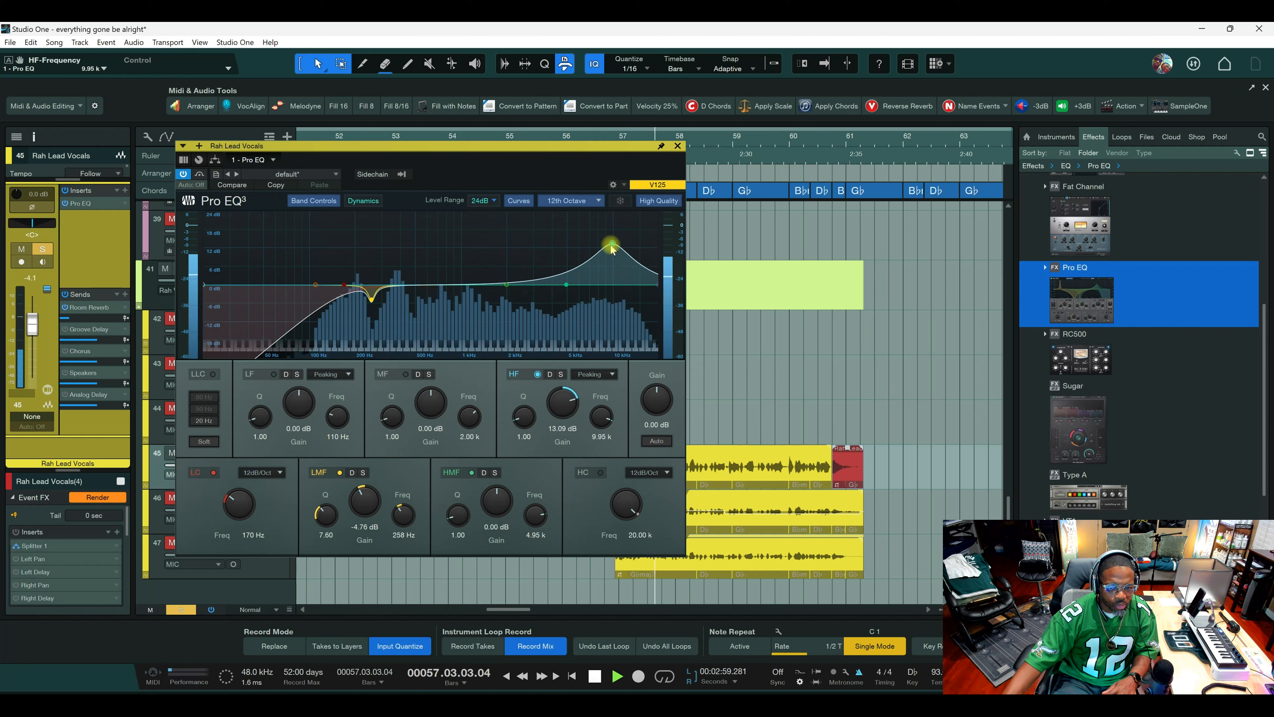
left_click_drag(620, 227, 624, 285)
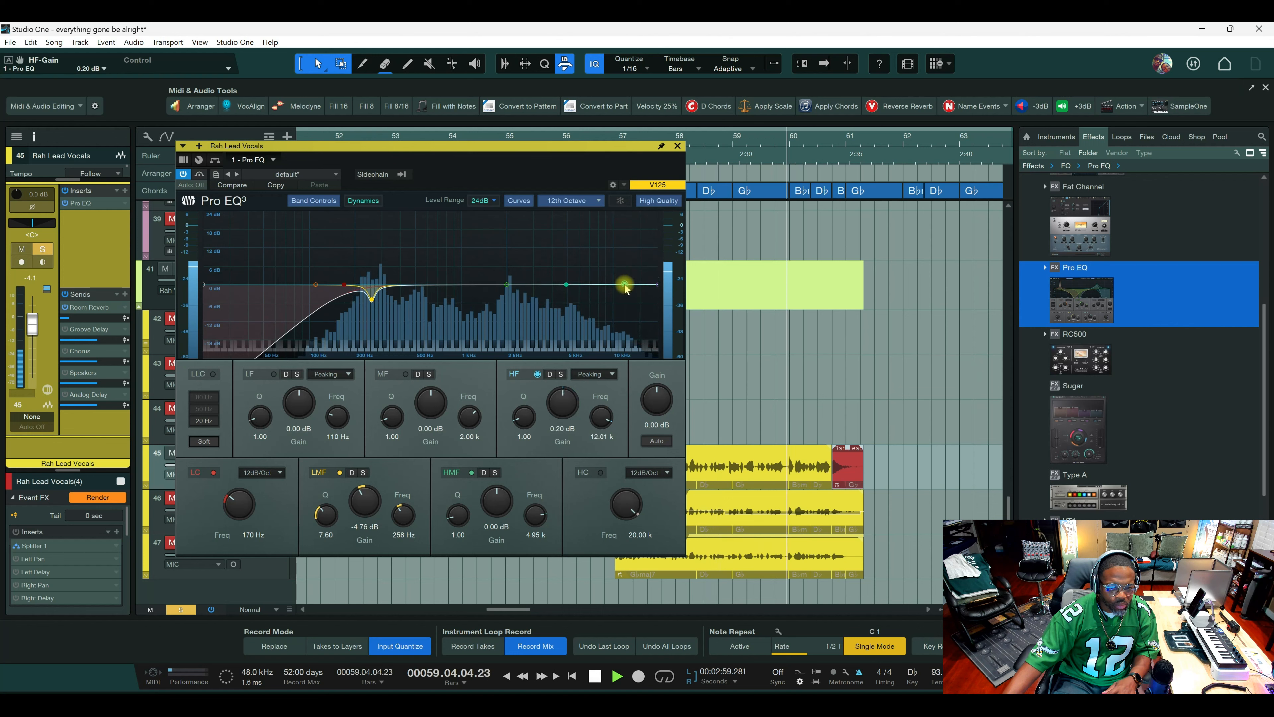
left_click_drag(343, 284, 357, 283)
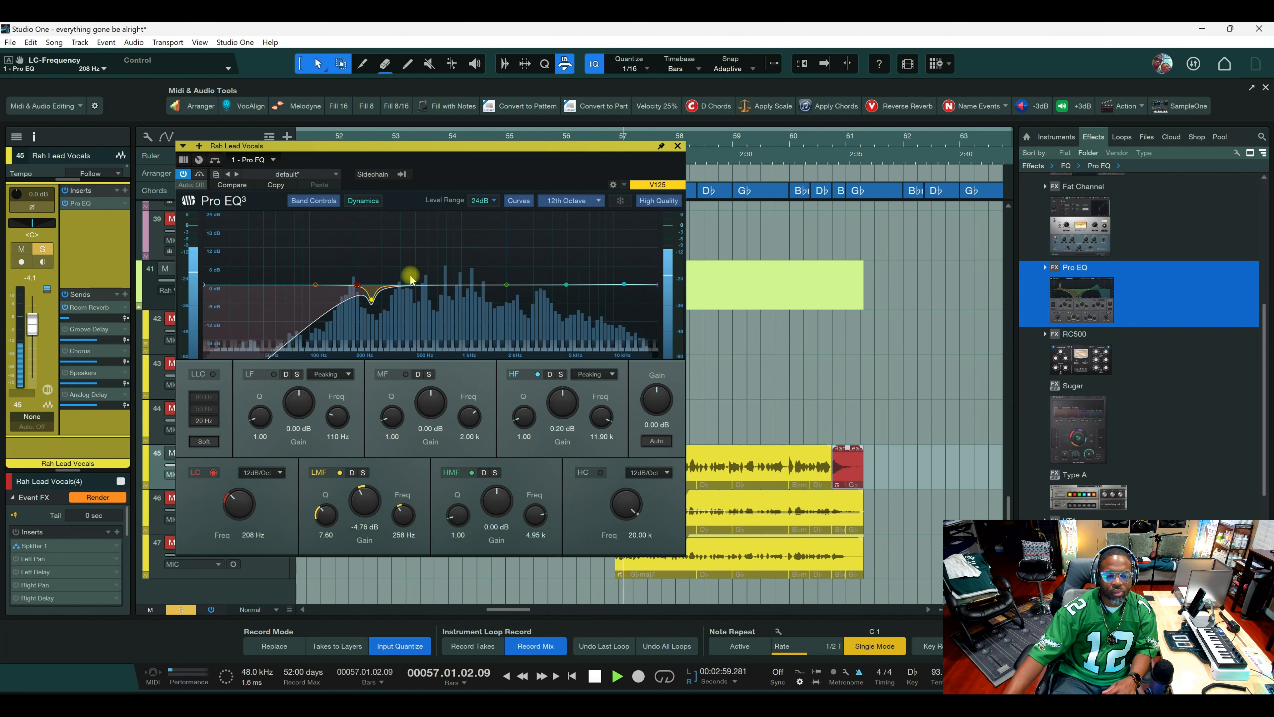
left_click(677, 146)
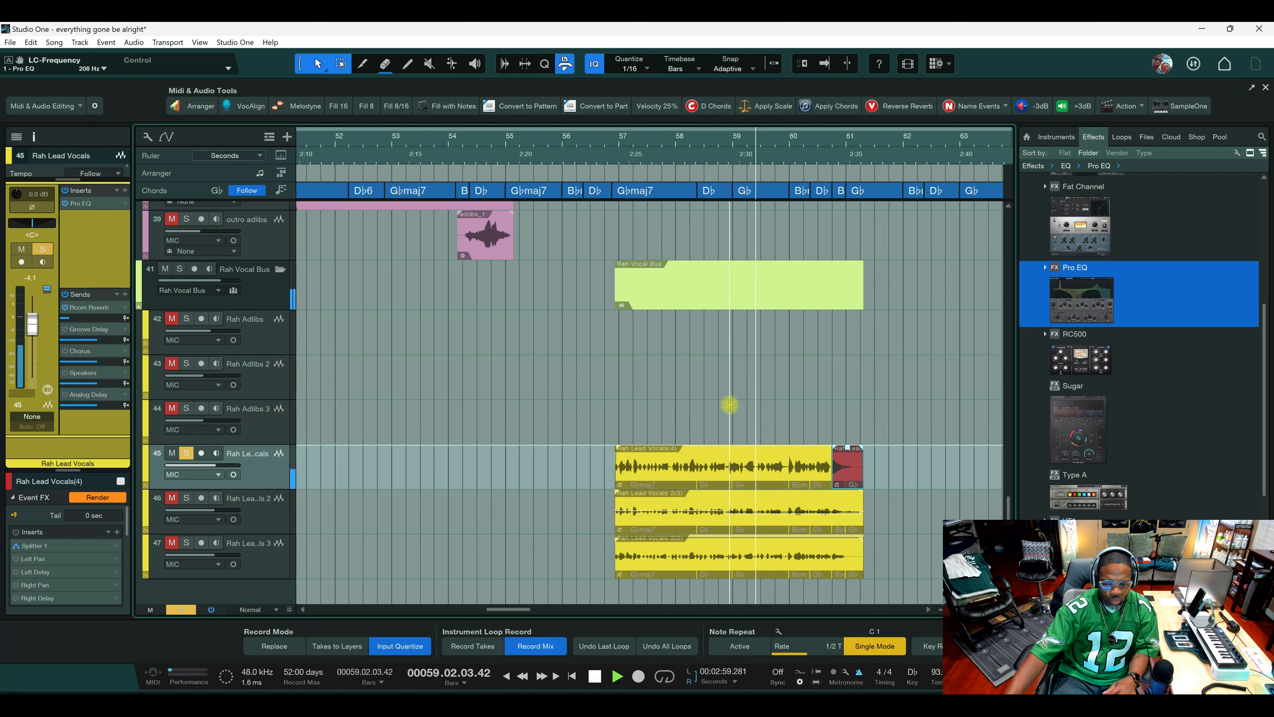
Audition the ending of the Rah Lead Vocals and shorten the red clip so it ends just after bar 61.
scroll(1079, 365, "up", 4)
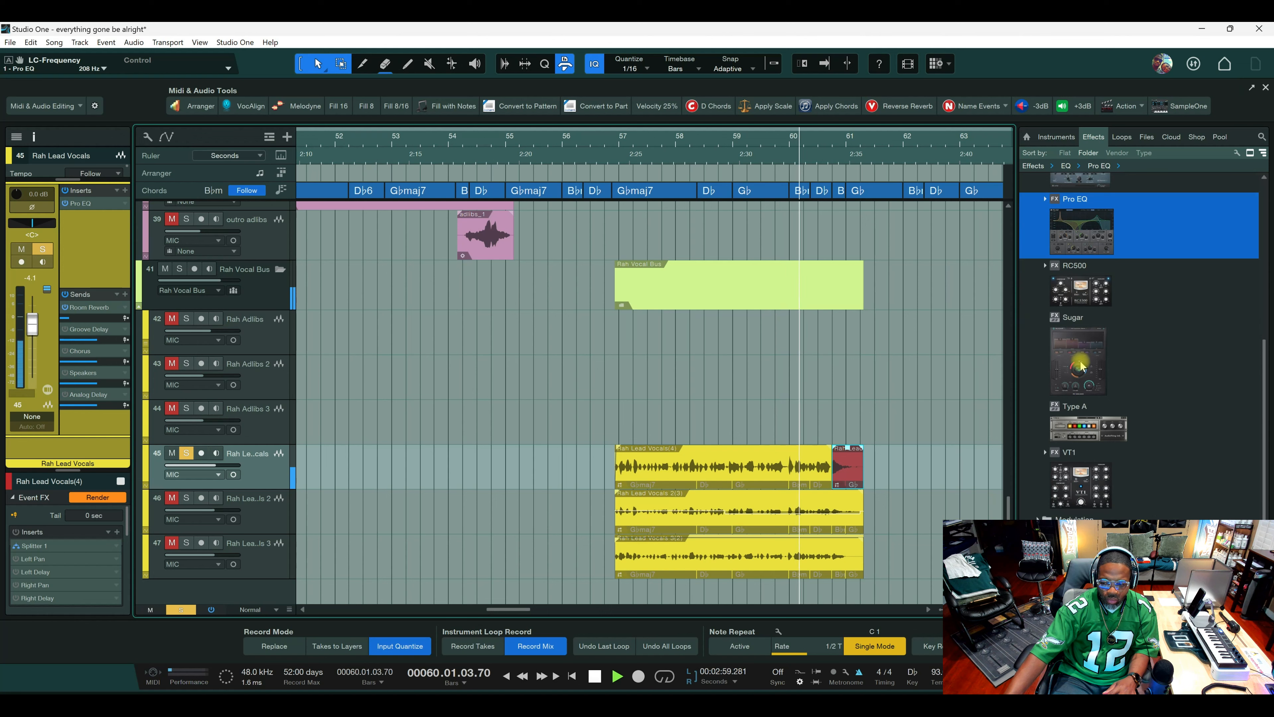
scroll(1081, 365, "up", 1)
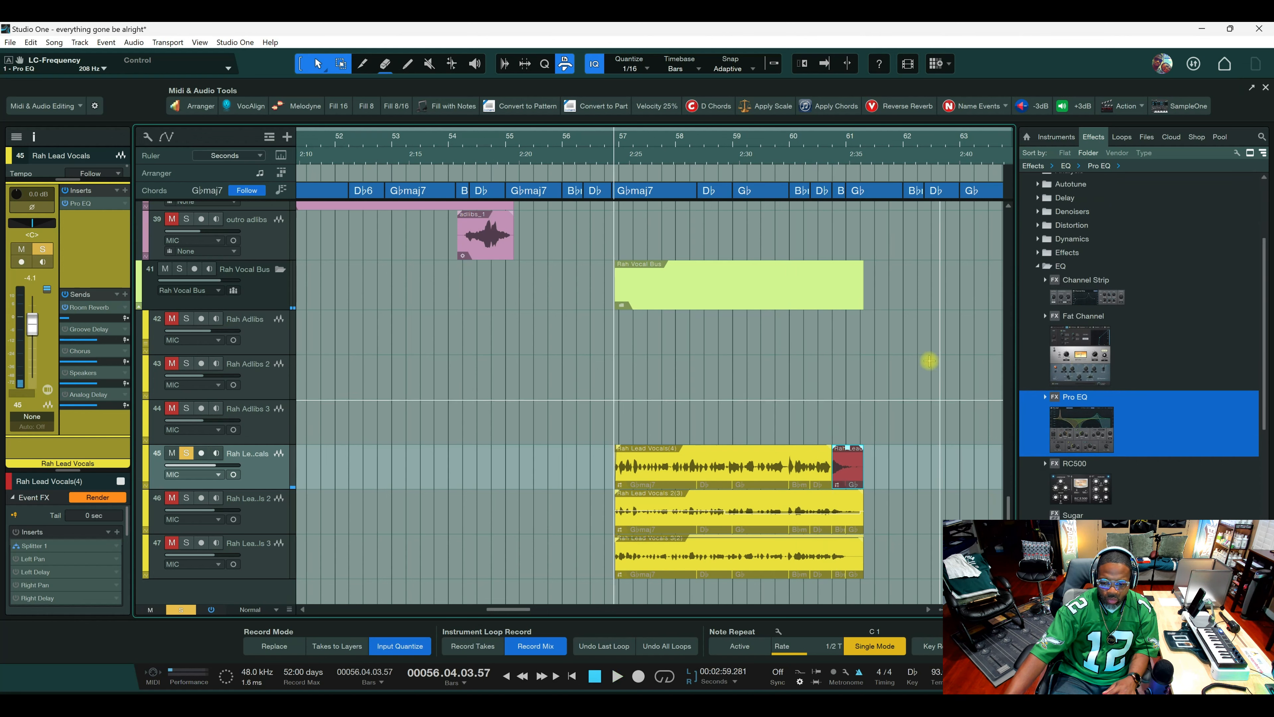
left_click(825, 147)
scroll(853, 145, "up", 8)
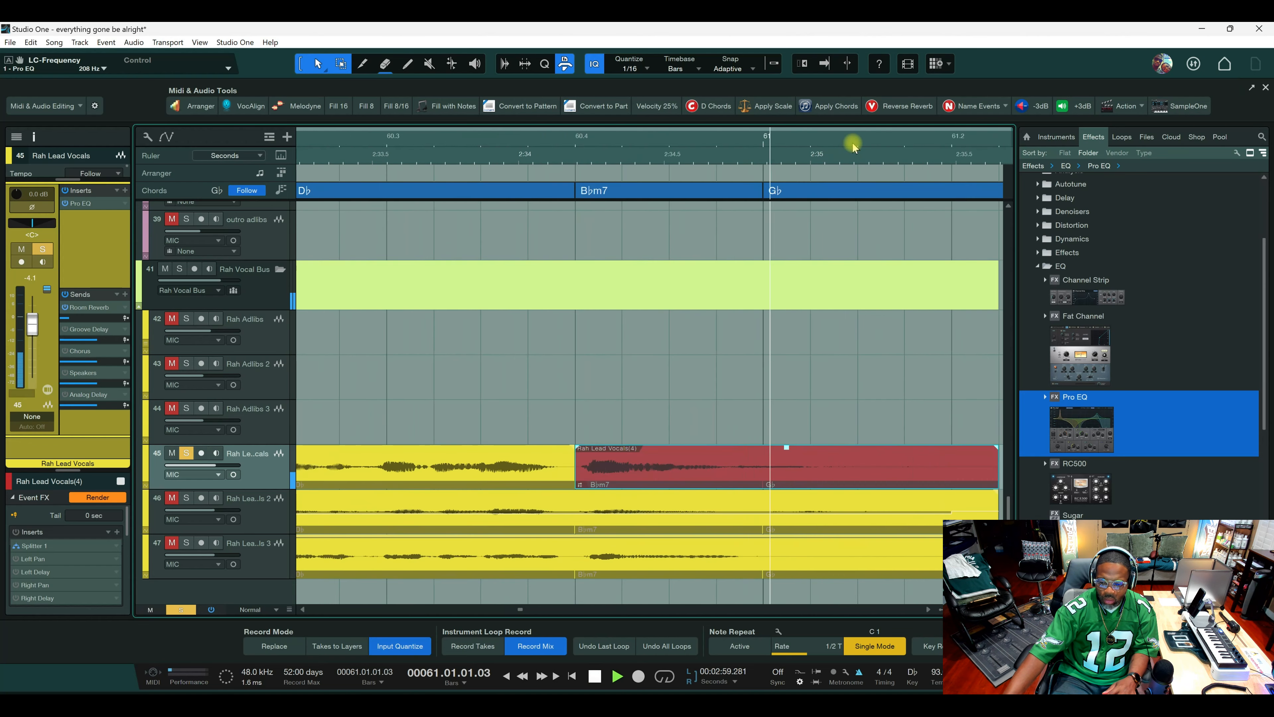
key("space")
scroll(758, 163, "down", 4)
left_click_drag(866, 458, 785, 466)
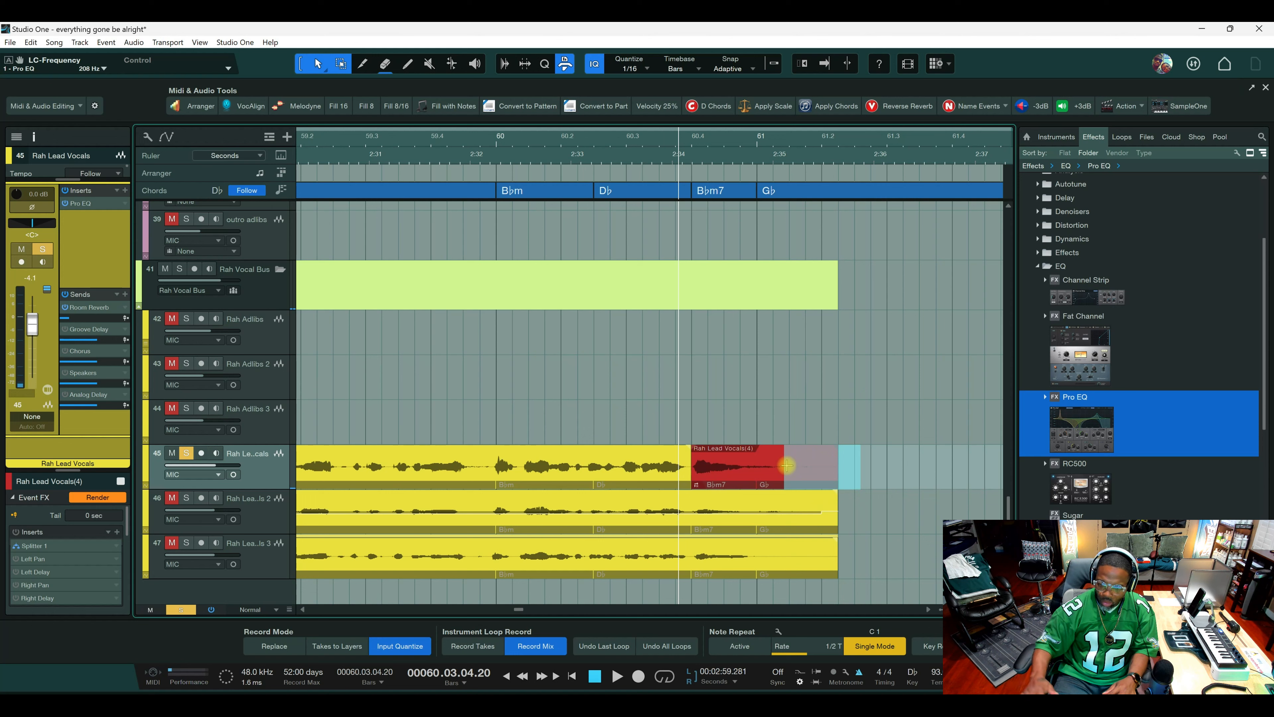
Audition the shortened ending of the Rah Lead Vocals and save the song.
left_click(748, 430)
key("space")
key("space")
key("space")
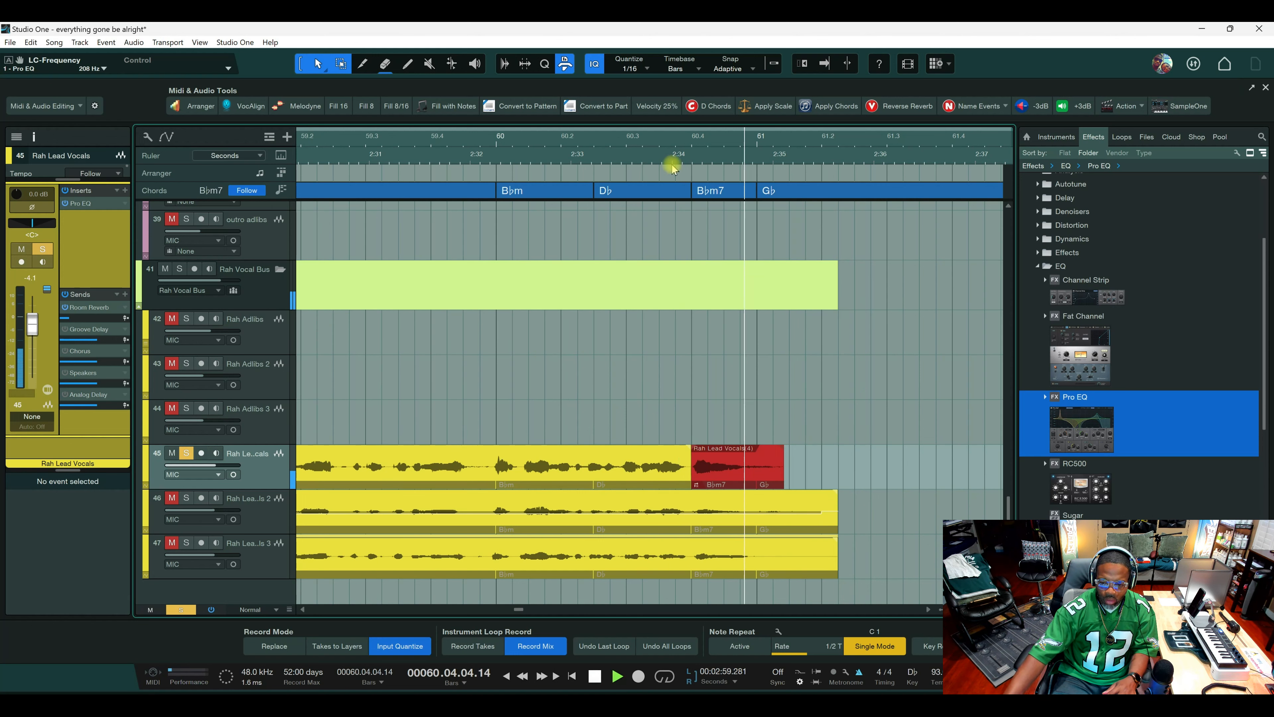
key("space")
key("ctrl+s")
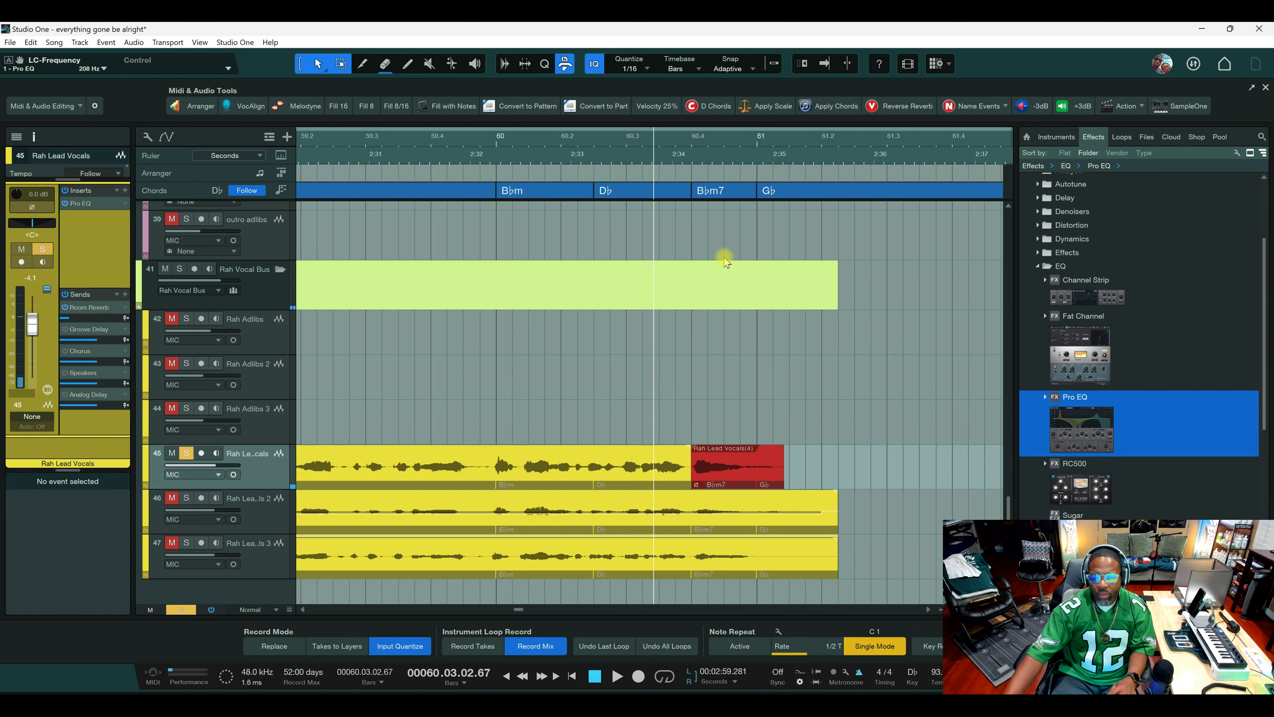
Add a fade-out at the end of the red Rah Lead Vocals clip from about bar 61, audition it and save the song.
left_click(632, 150)
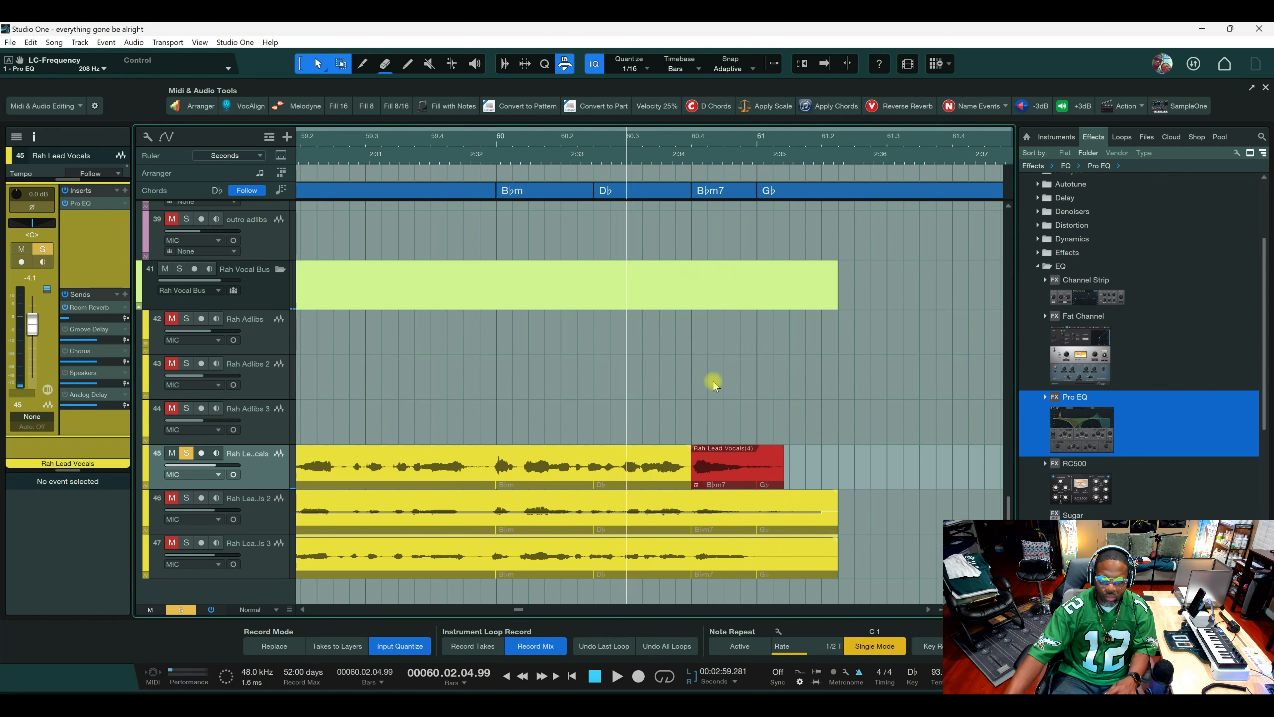
key("space")
left_click(733, 451)
left_click_drag(737, 448, 757, 449)
key("space")
key("space")
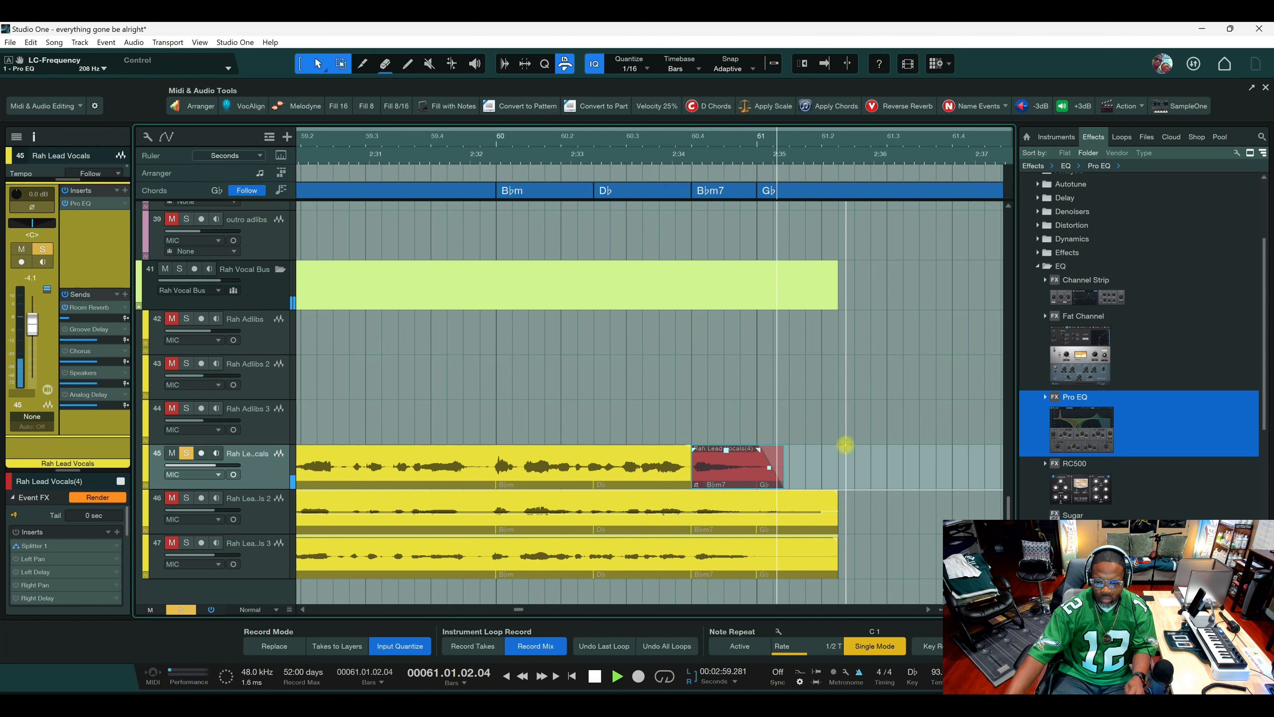
key("ctrl+s")
key("space")
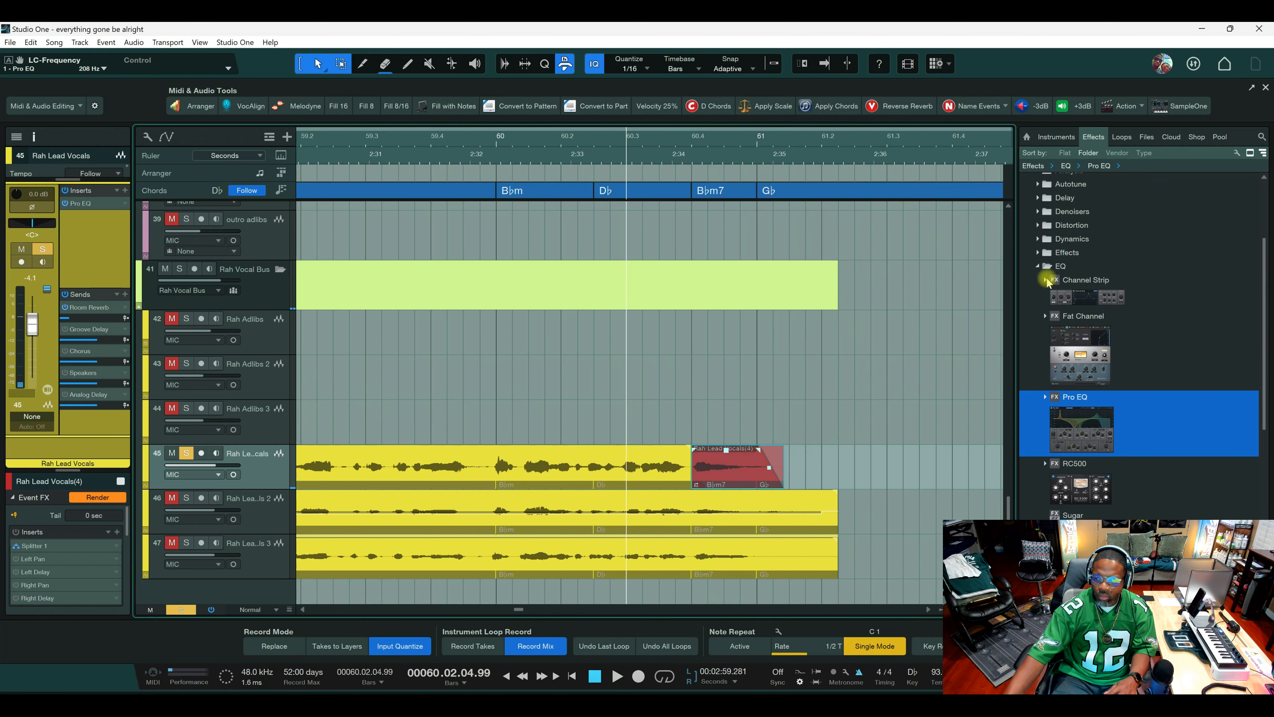
Find the Compressor among the Dynamics effects and insert it on the Rah Lead Vocals track after Pro EQ.
left_click(1037, 266)
left_click(1037, 239)
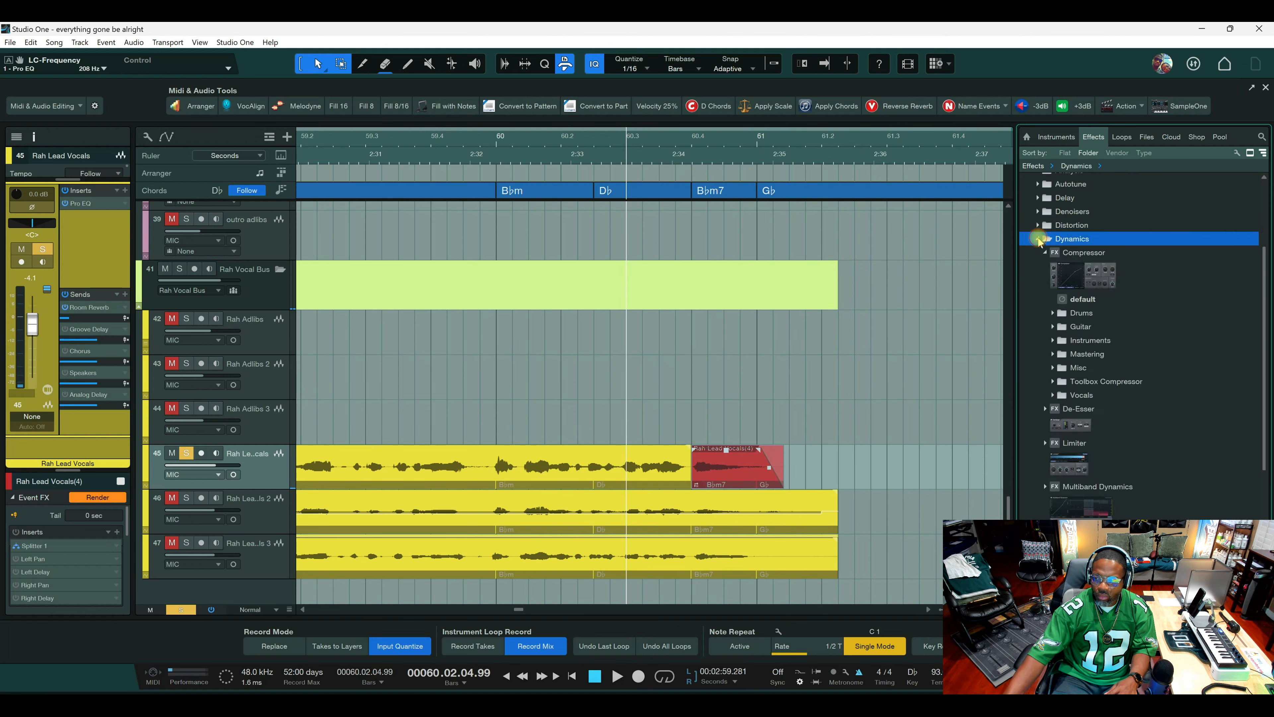
left_click(1046, 253)
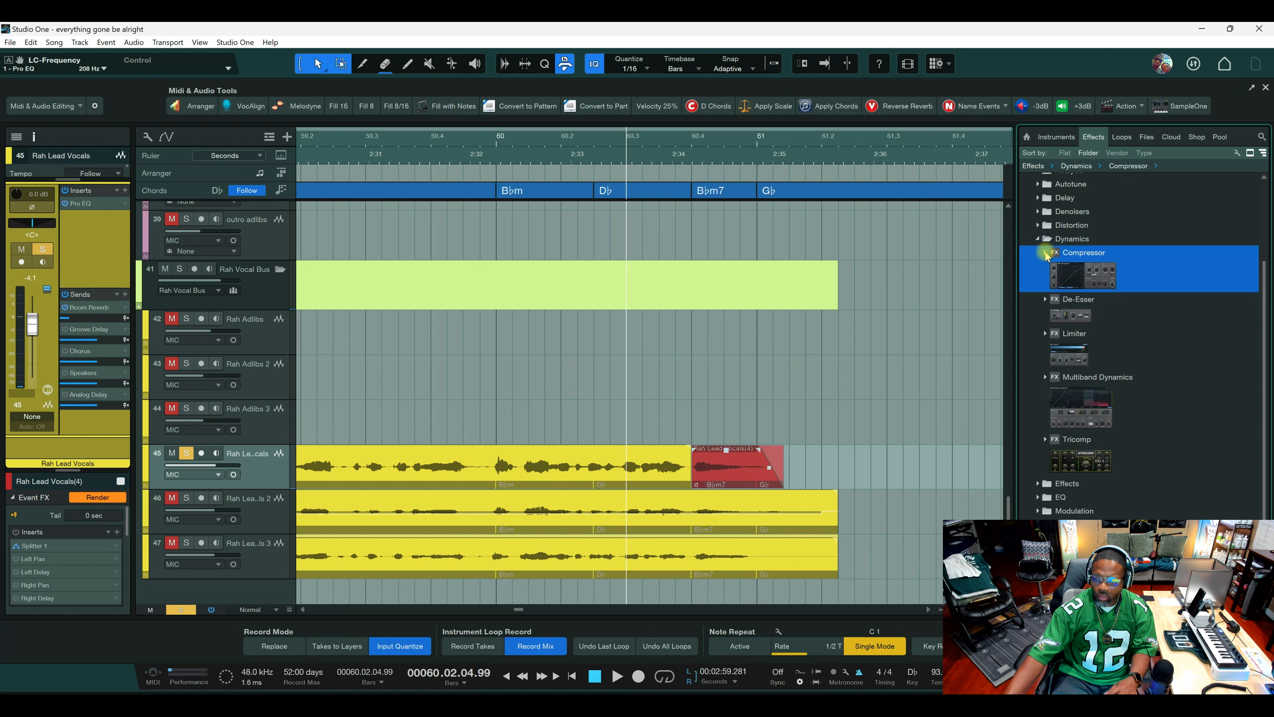
left_click_drag(1080, 277, 296, 467)
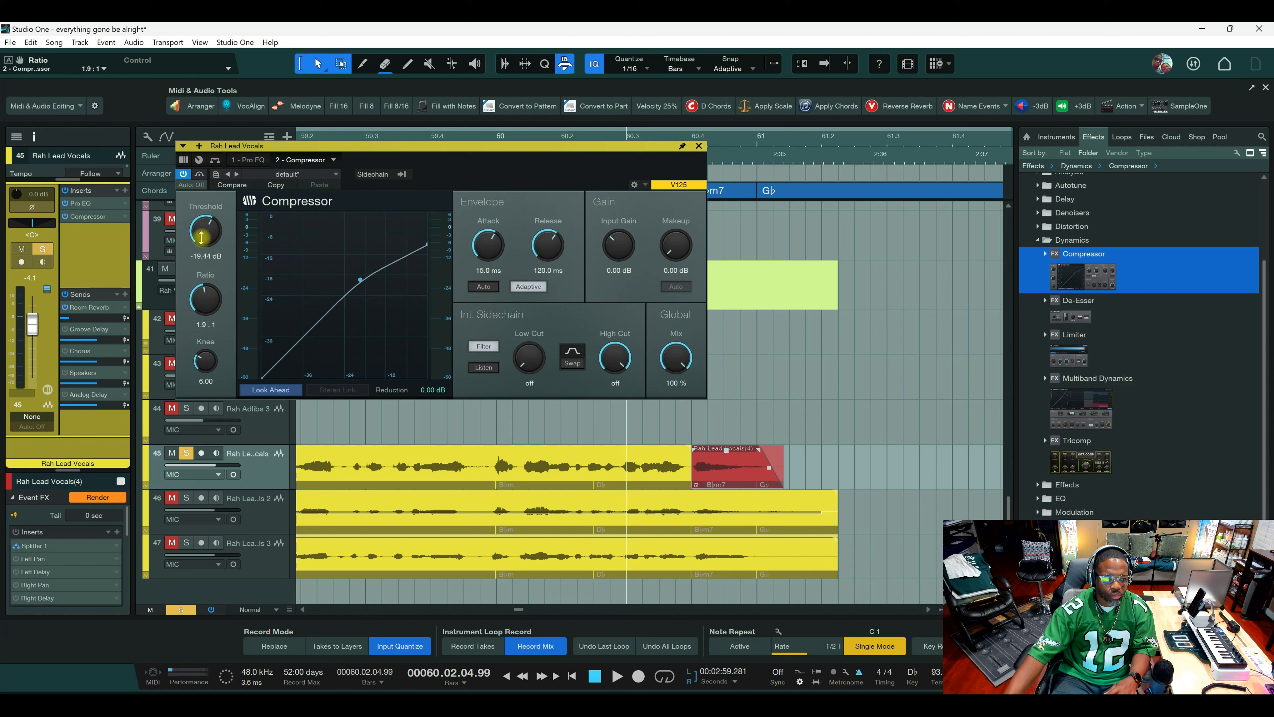
Try a compressor ratio of 5.8:1 during playback and cue the song just before bar 57 to audition the lead vocal.
key("space")
left_click_drag(203, 297, 201, 266)
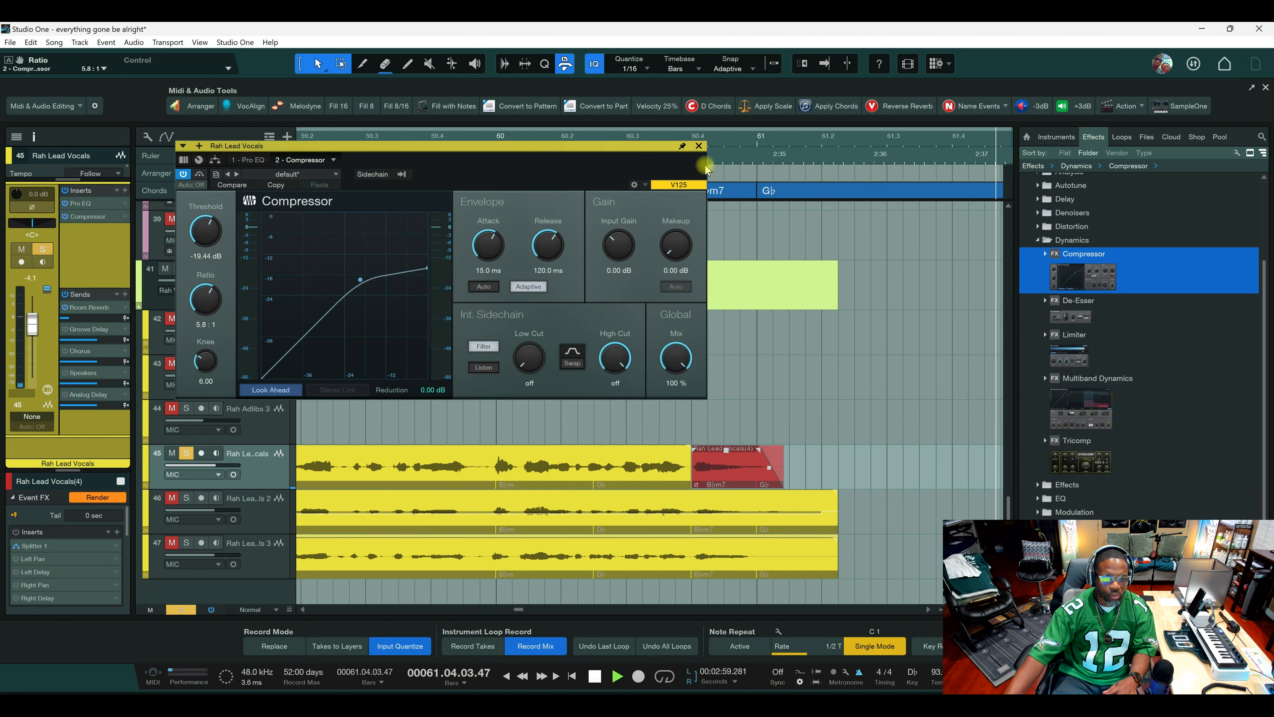
left_click_drag(645, 146, 959, 146)
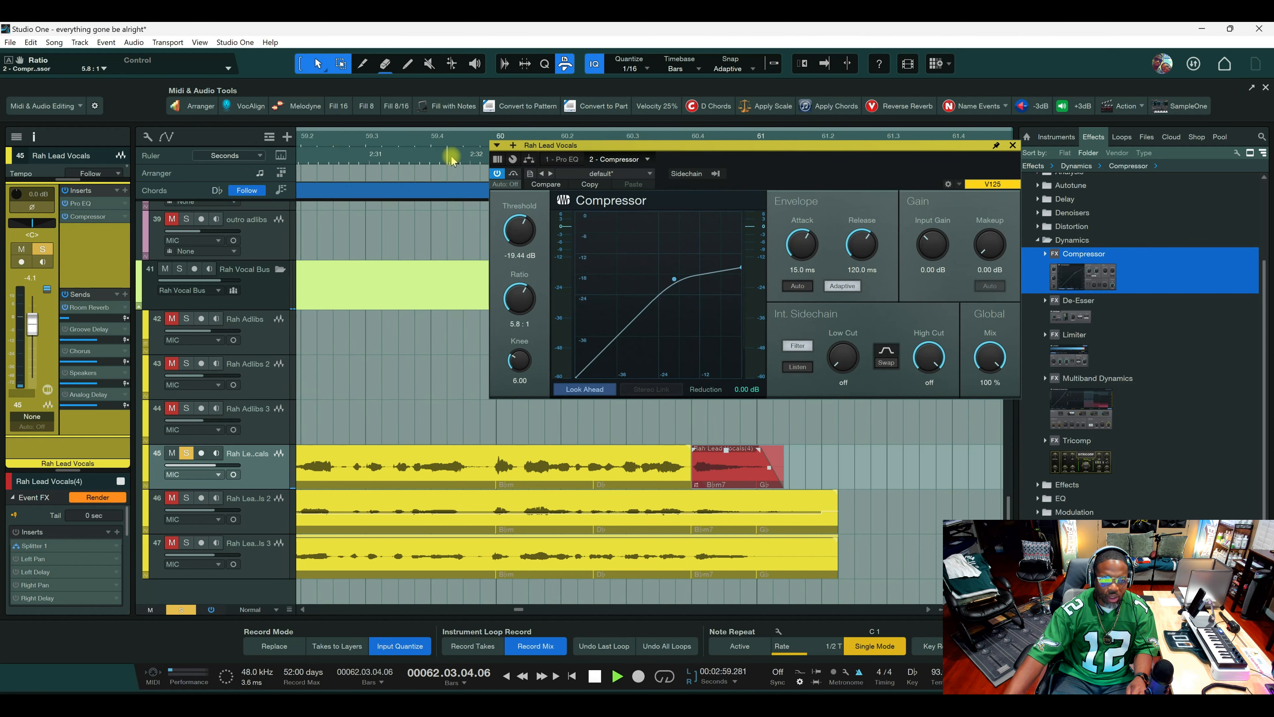
scroll(469, 517, "down", 5)
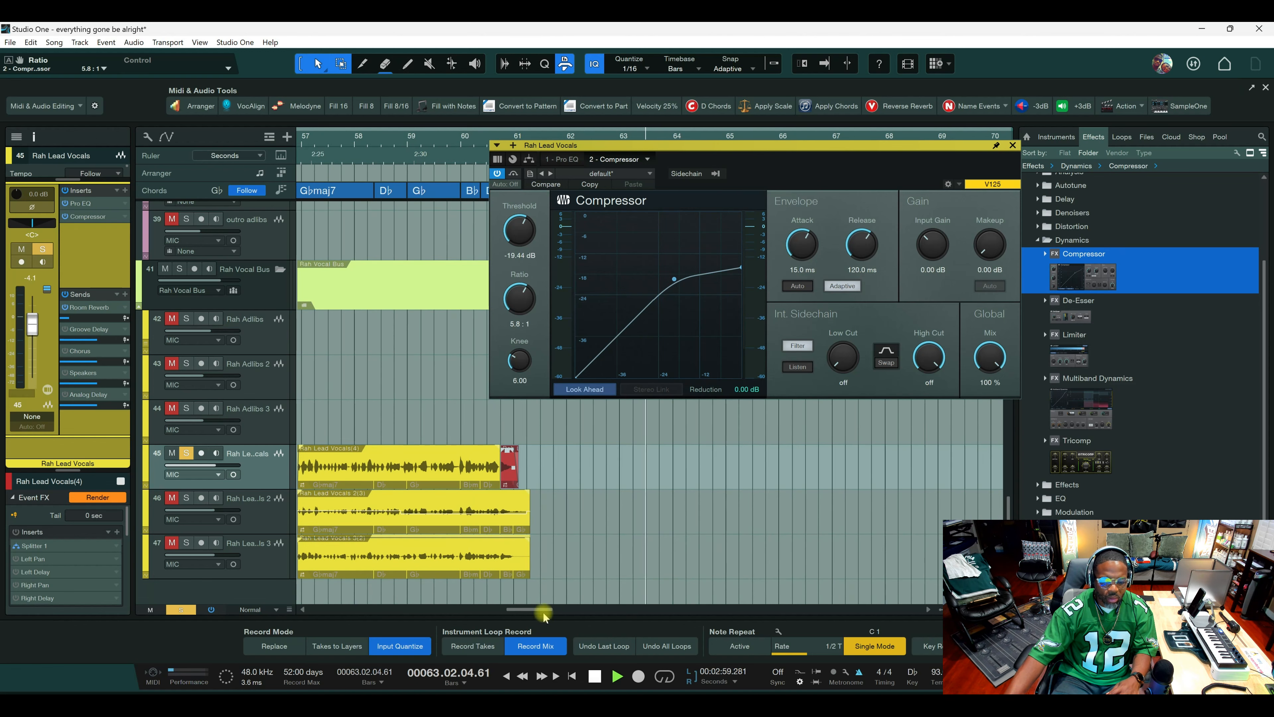
mouse_move(531, 609)
left_mouse_down()
mouse_move(509, 608)
mouse_move(527, 608)
left_mouse_up()
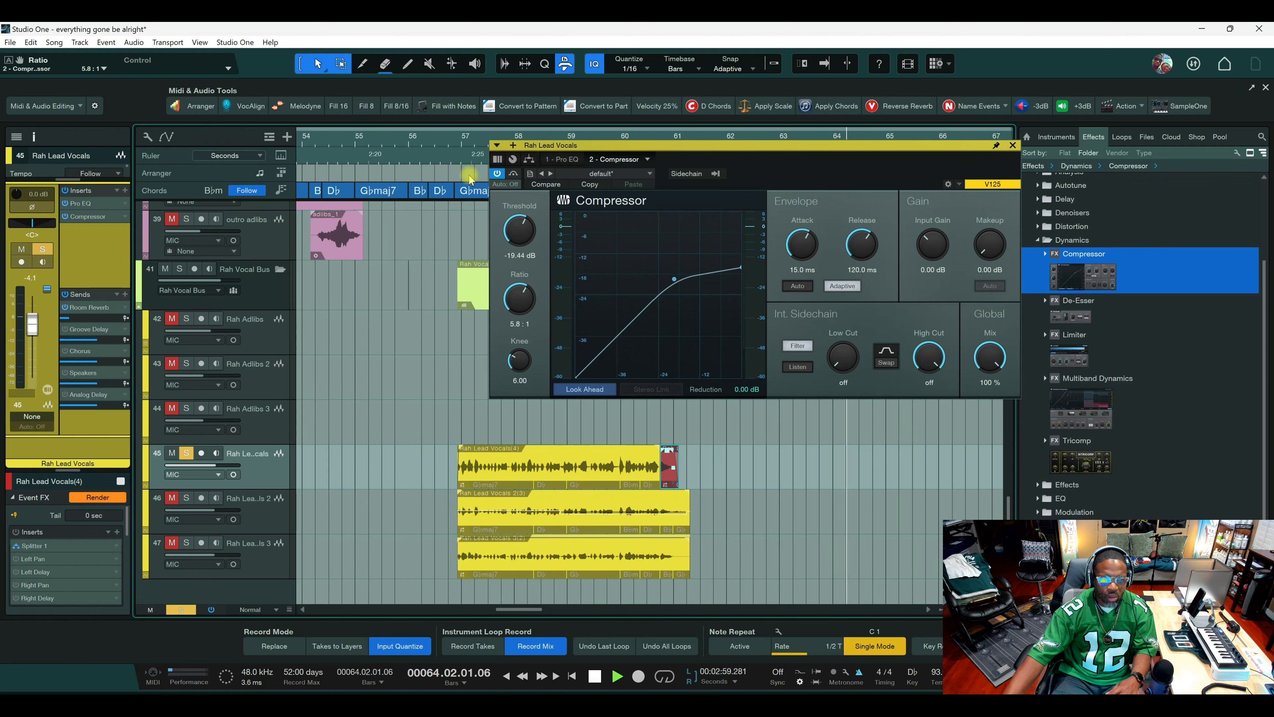
left_click(448, 154)
key("space")
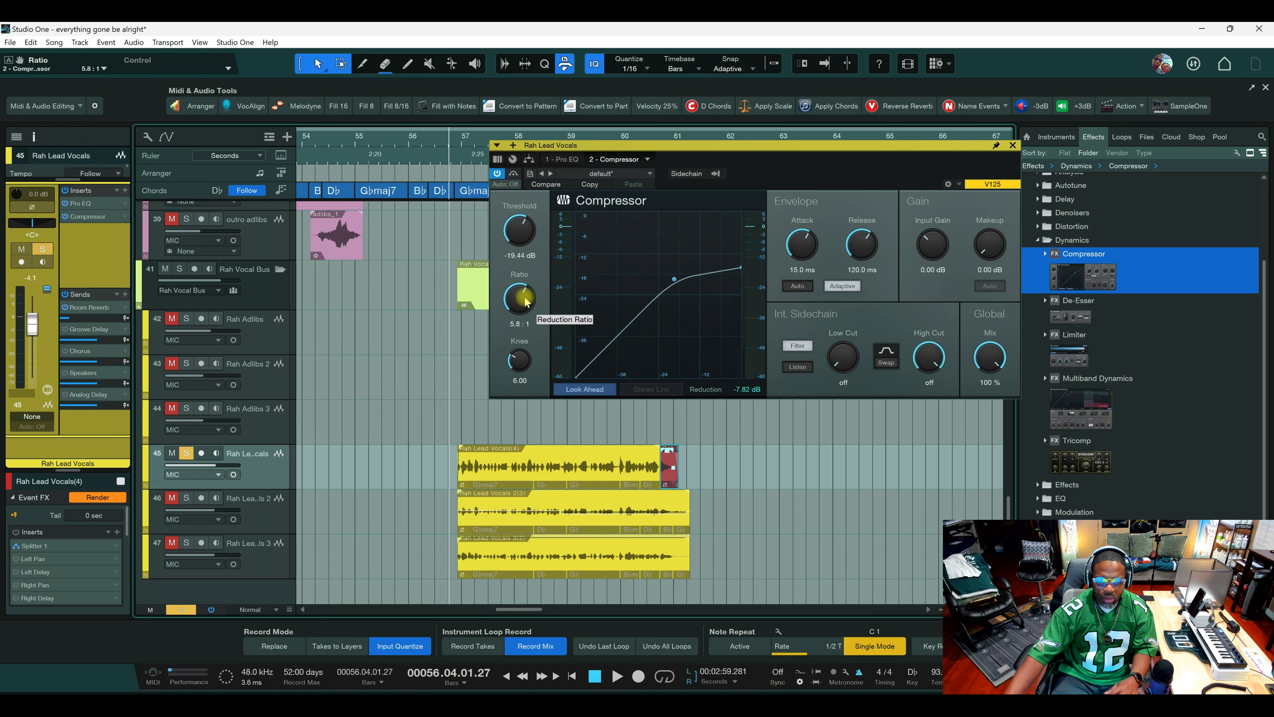
Audition the Rah Lead Vocals with lower compressor ratios and set the ratio to 3.1:1.
key("space")
left_click_drag(527, 301, 526, 290)
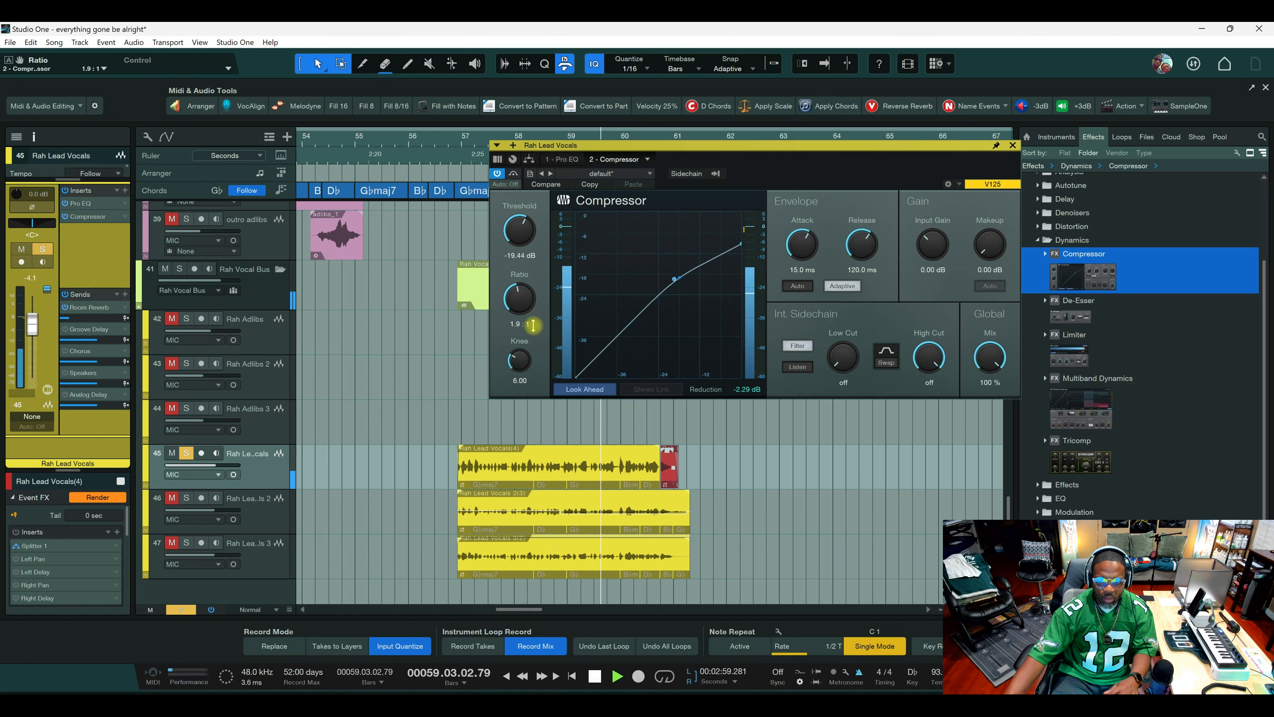
left_click_drag(530, 342, 529, 325)
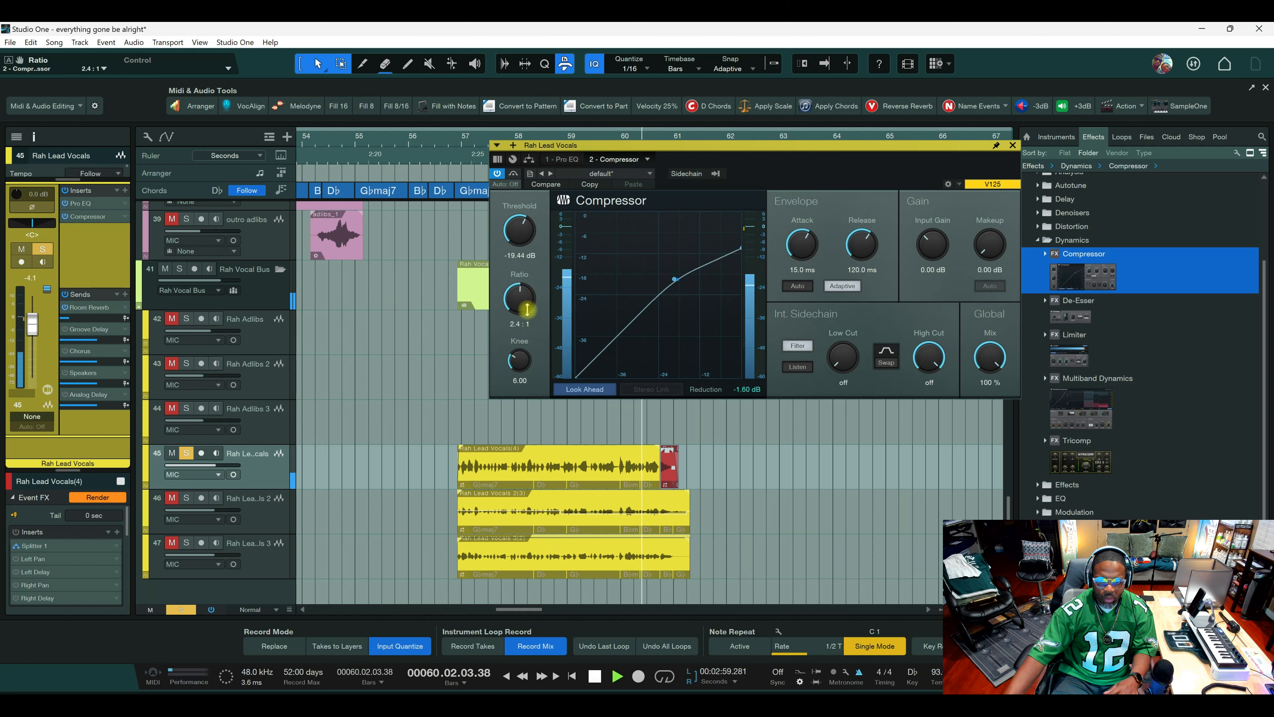
left_click_drag(526, 304, 526, 308)
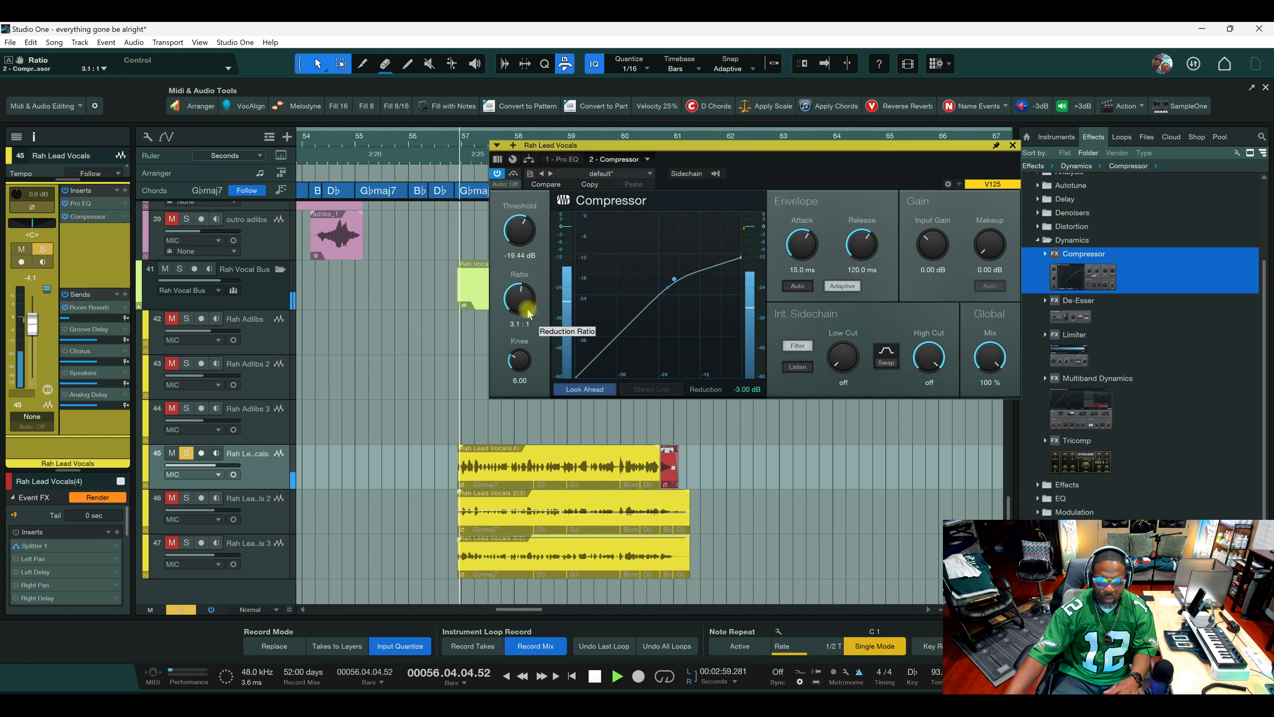
Set the compressor threshold to -18.72 dB, enable automatic attack and release, and set the makeup gain to 1.68 dB.
mouse_move(521, 232)
left_mouse_down()
mouse_move(527, 266)
mouse_move(528, 217)
mouse_move(526, 237)
left_mouse_up()
left_click_drag(861, 245, 808, 253)
left_click(797, 286)
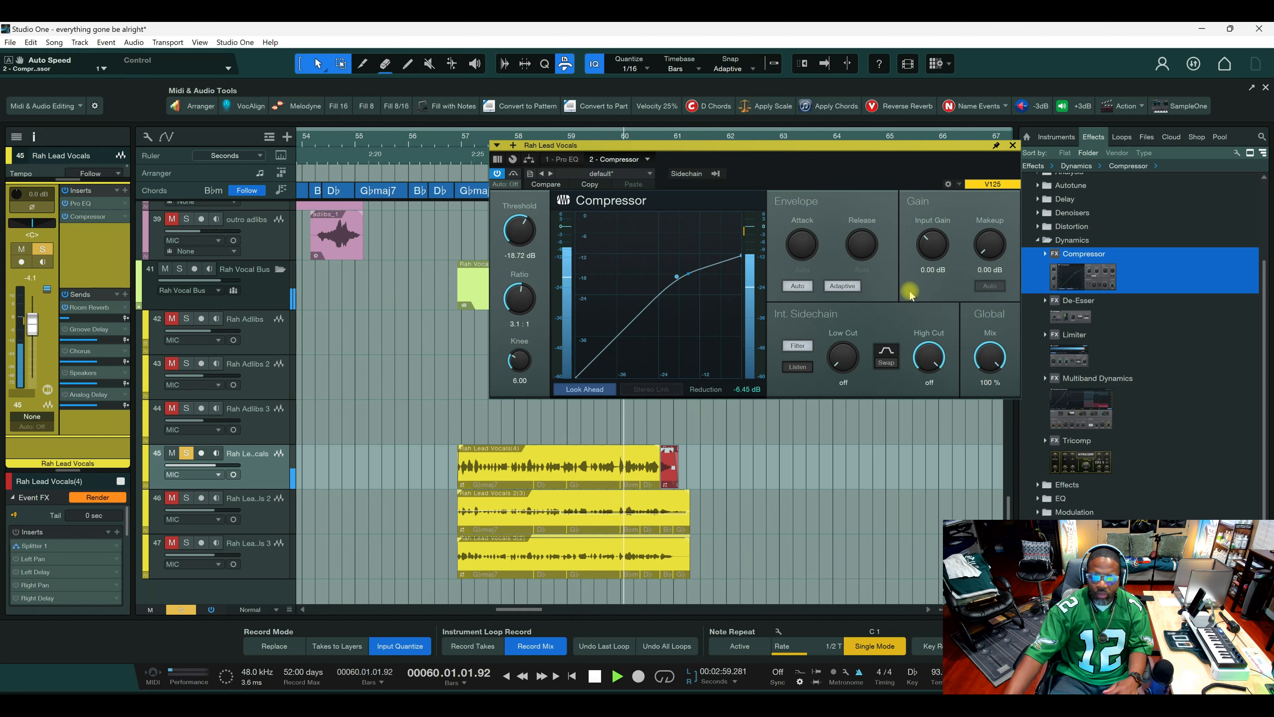
left_click_drag(985, 248, 985, 245)
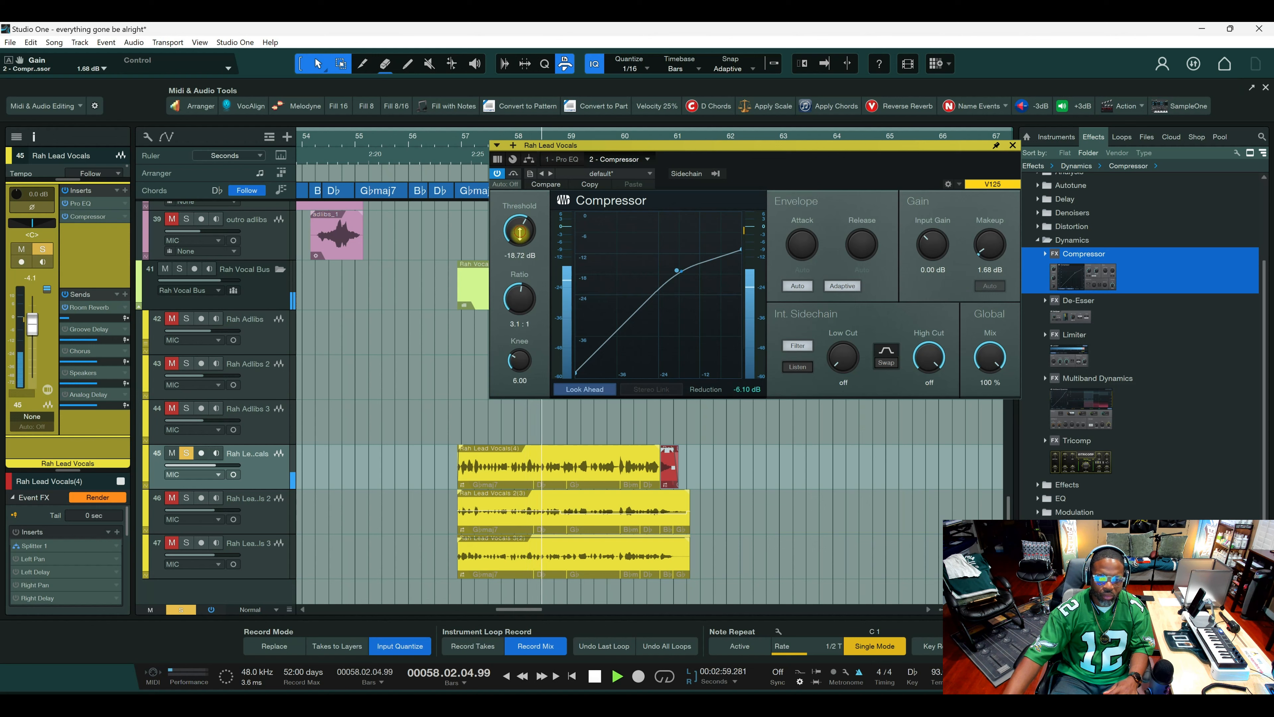
Lower the compressor threshold to -35.28 dB, set its mix to 41%, audition the vocal and save the song.
left_click_drag(519, 230, 522, 274)
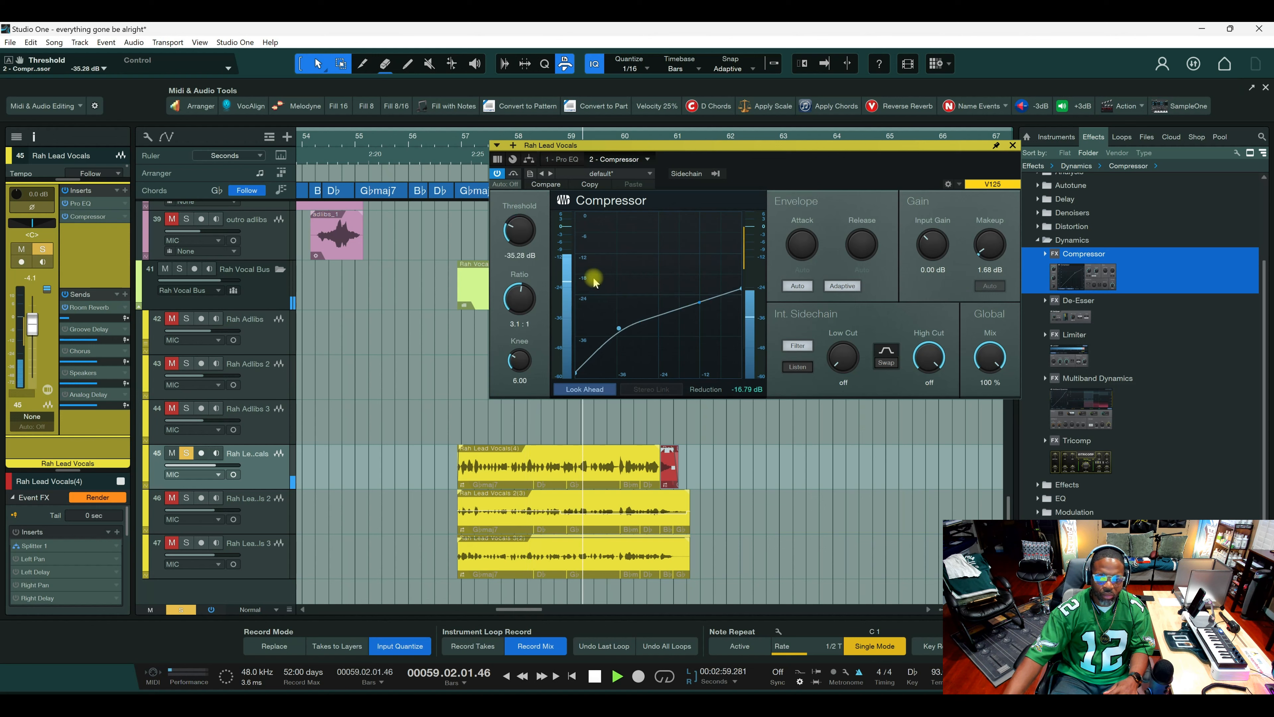
left_click_drag(989, 355, 993, 430)
key("space")
key("space")
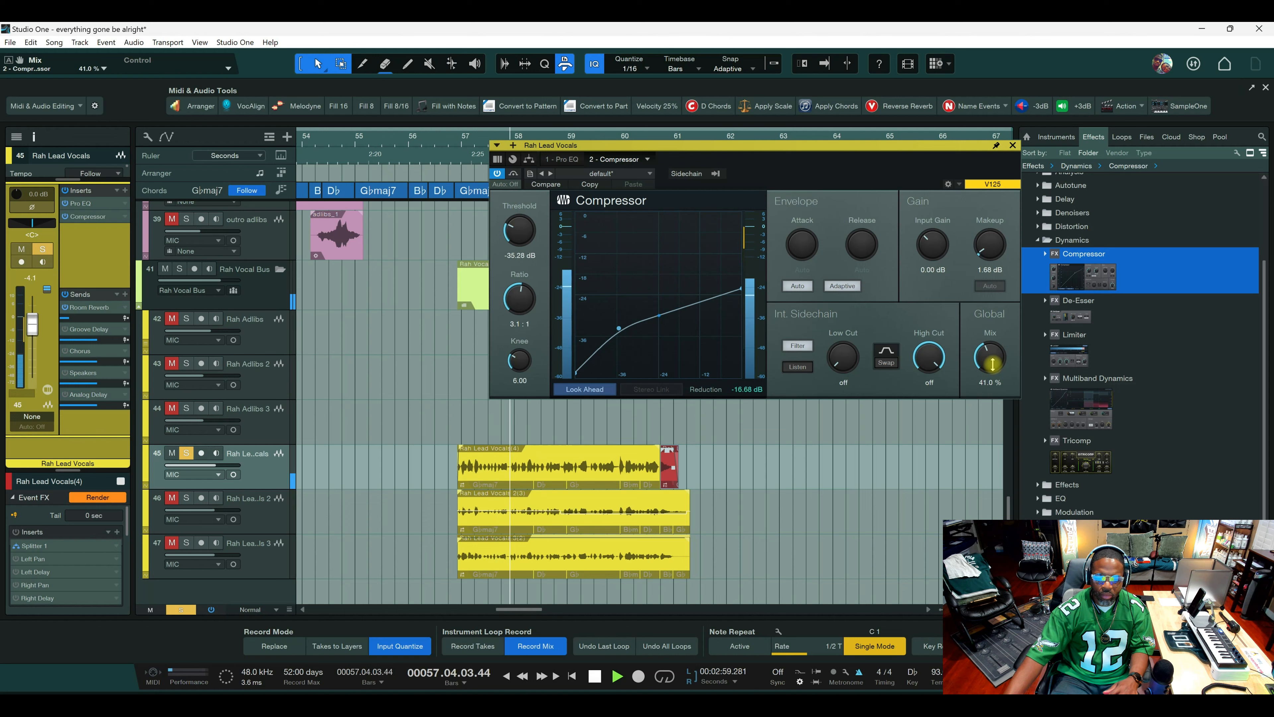
key("ctrl+s")
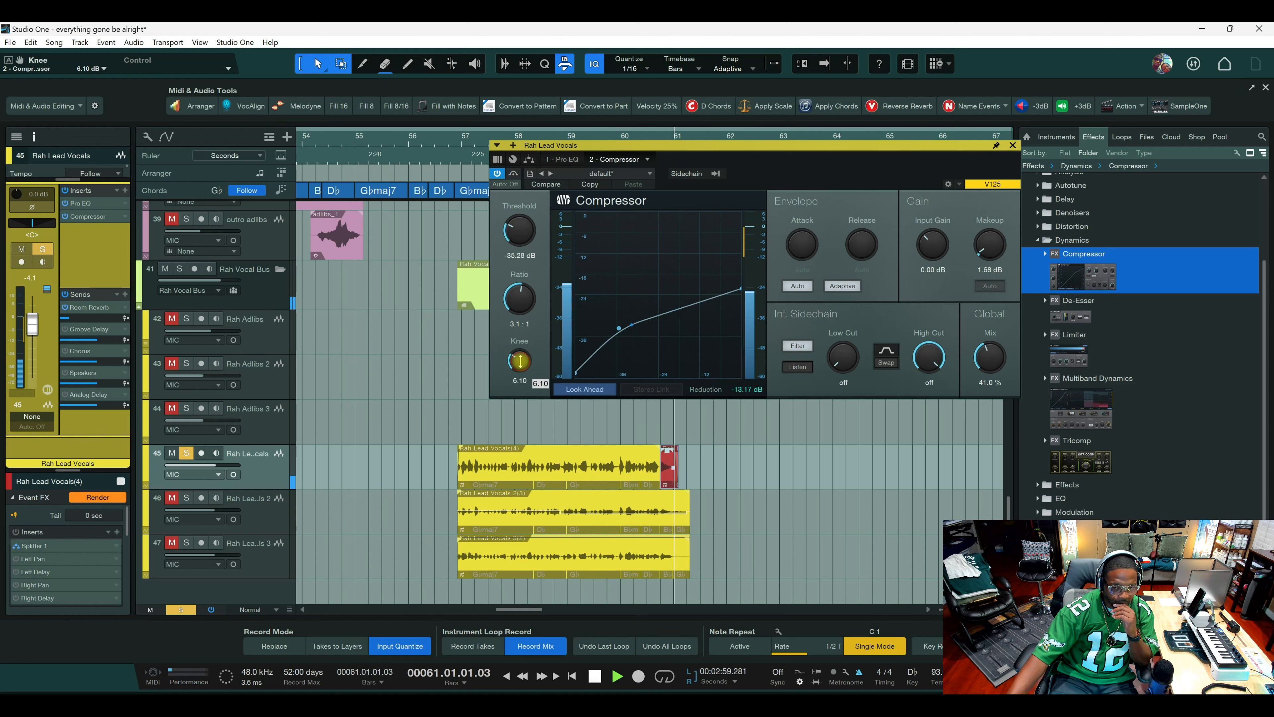
Audition lower compressor knee values, set the knee to 3.51 dB, and compare the vocal with its inserts bypassed and active.
left_click_drag(520, 359, 523, 394)
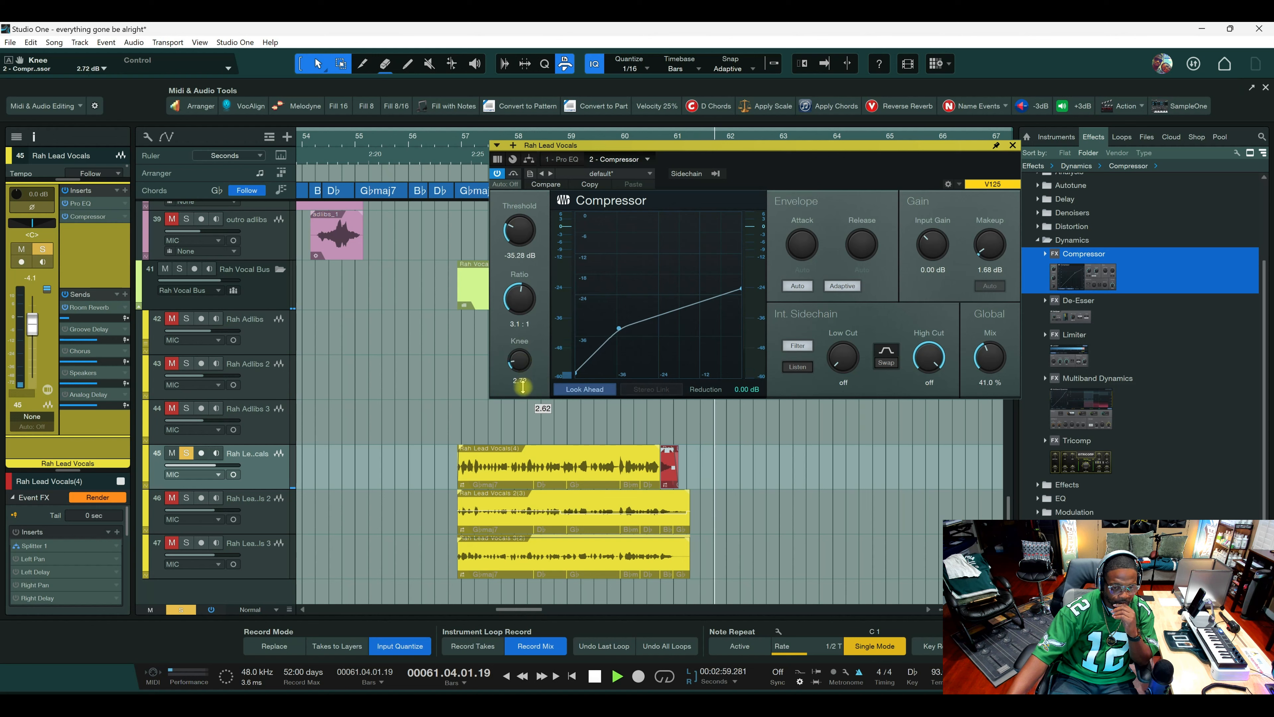
key("space")
key("space")
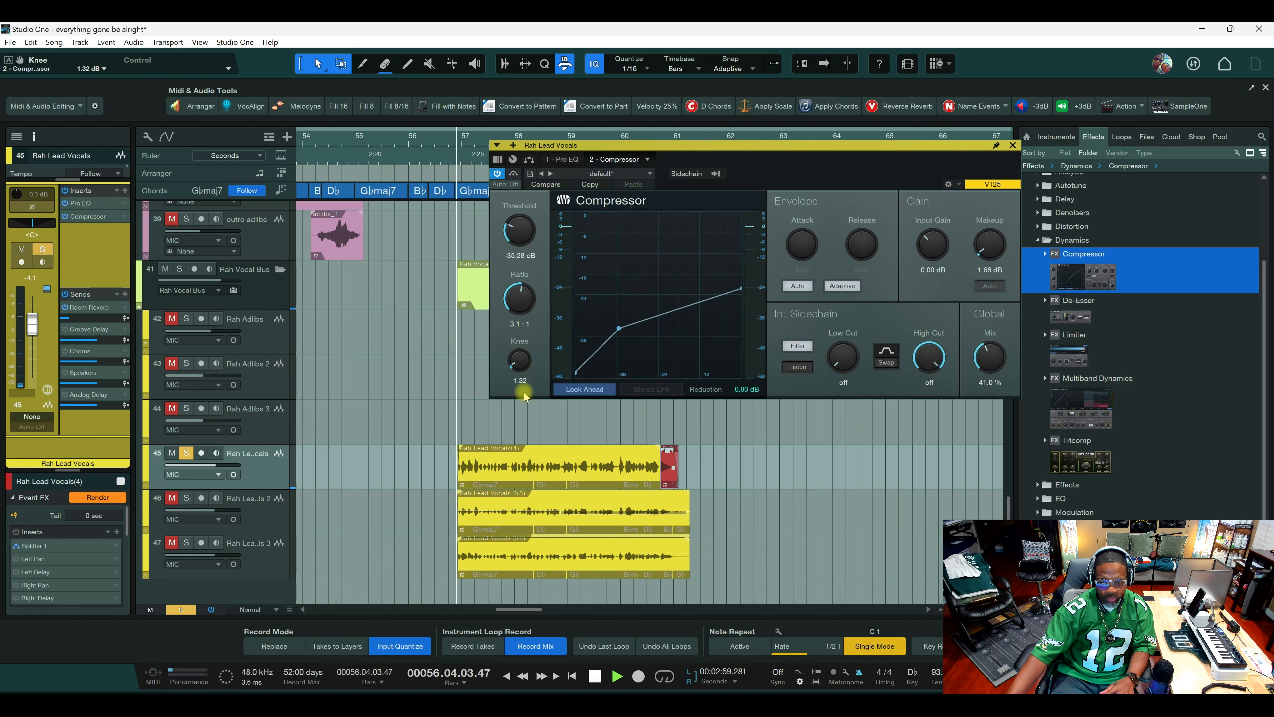
mouse_move(520, 361)
left_mouse_down()
mouse_move(522, 372)
mouse_move(519, 345)
left_mouse_up()
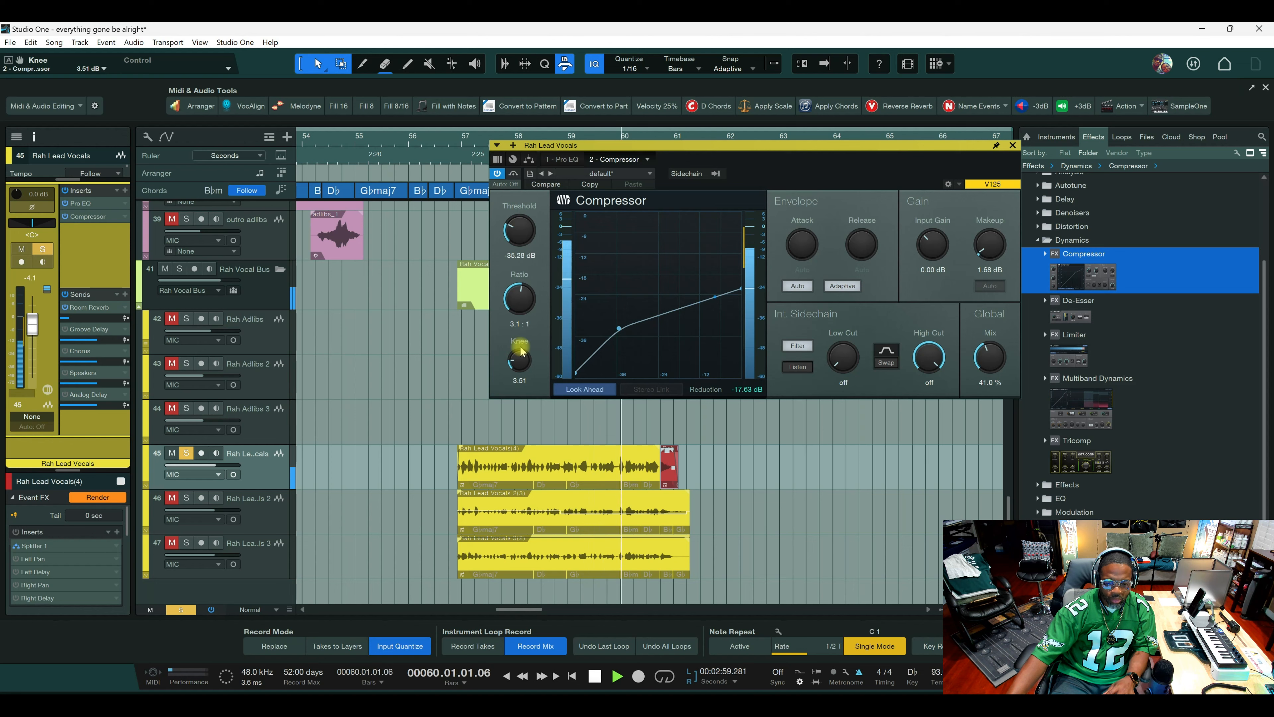
left_click(66, 192)
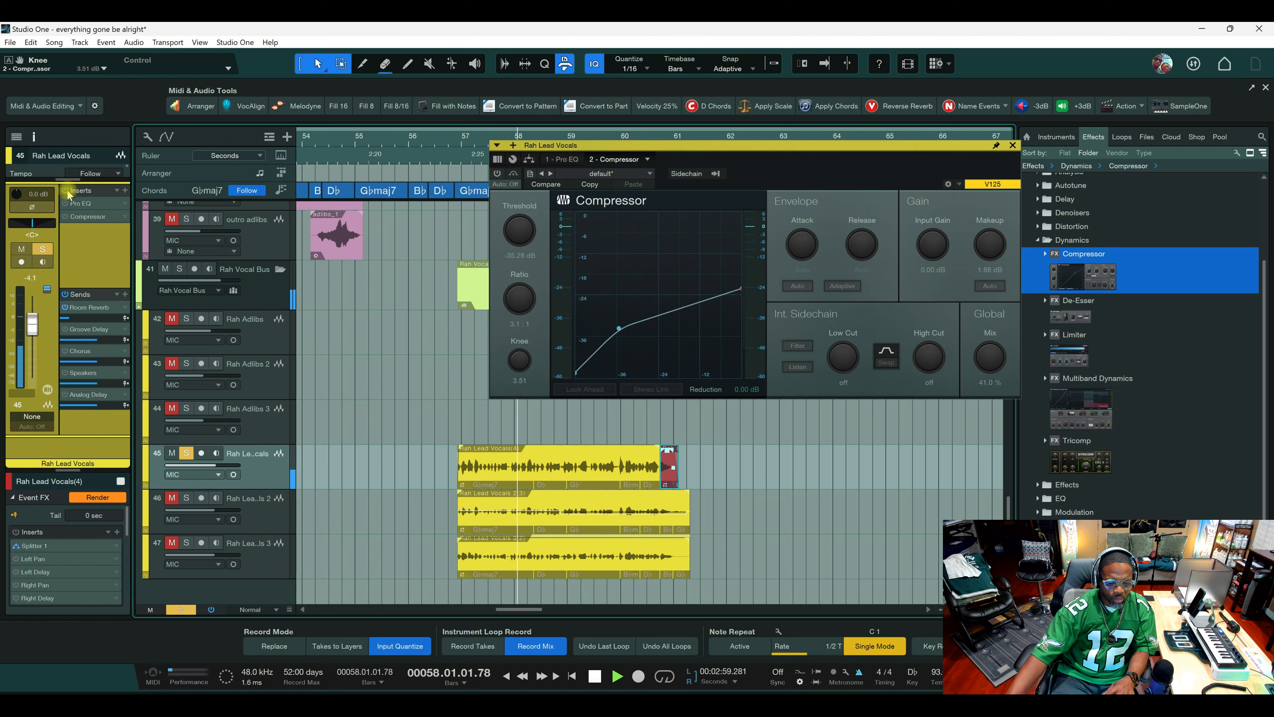
left_click(67, 192)
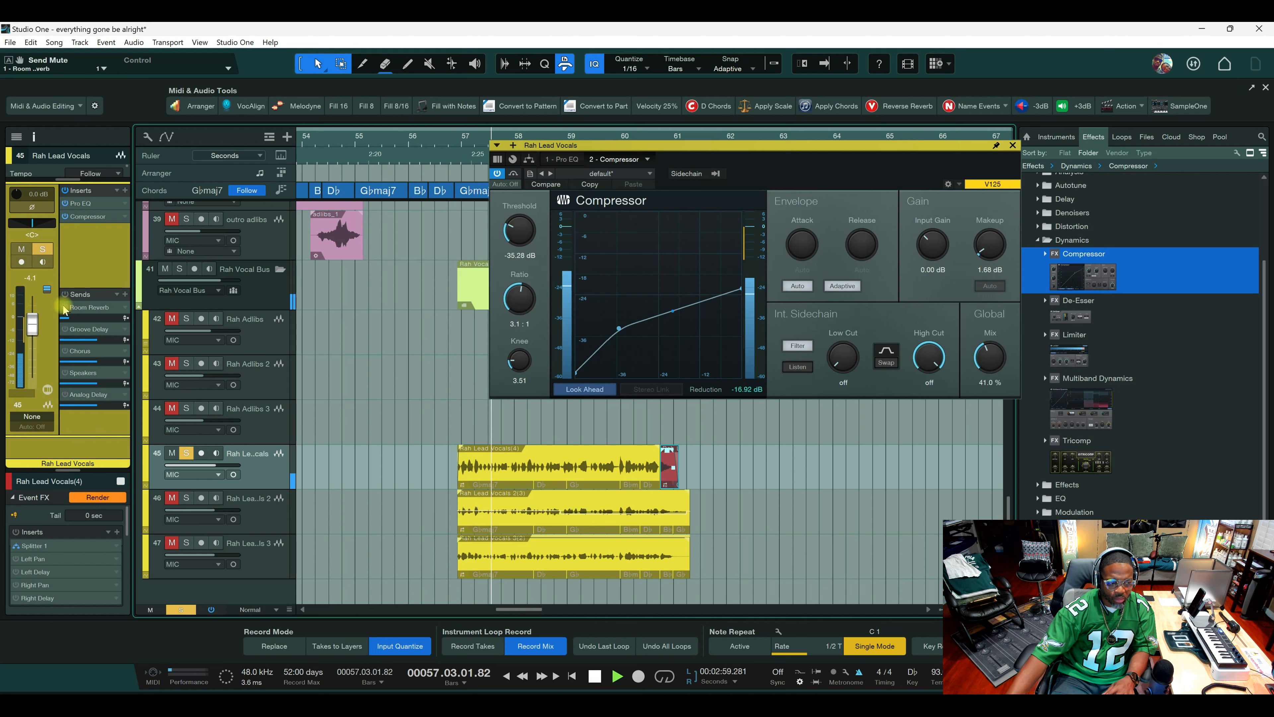
Lower the Room Reverb send level on the Rah Lead Vocals to -39.0 dB.
scroll(70, 321, "up", 4)
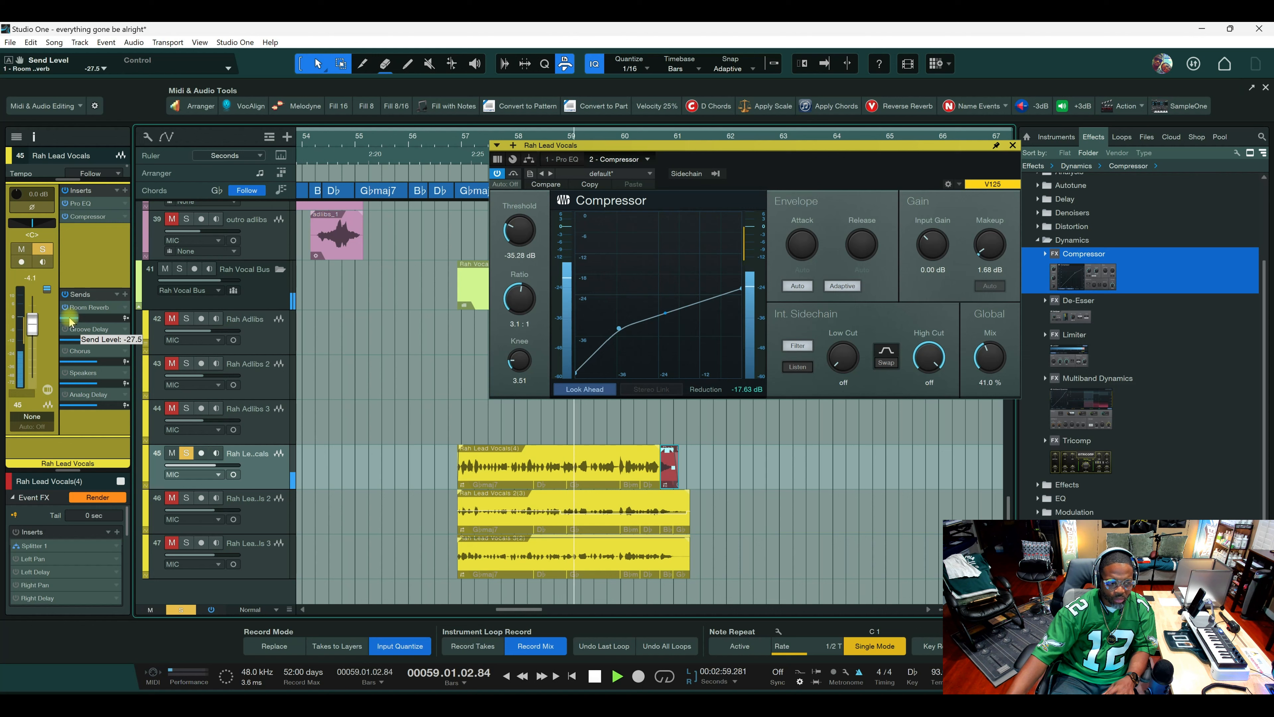
mouse_move(70, 320)
left_mouse_down()
mouse_move(115, 322)
mouse_move(69, 325)
left_mouse_up()
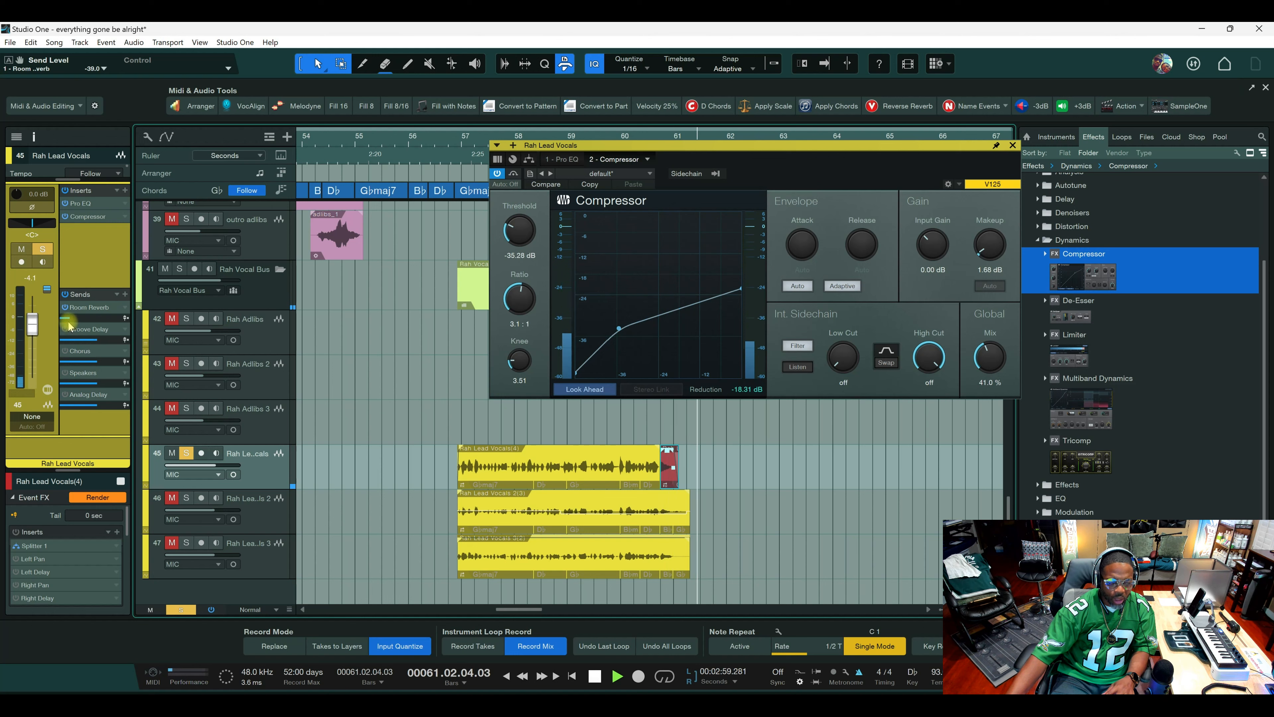
key("p")
Activate the Chorus send on the Rah Lead Vocals, reduce the chorus depth to 11% and close the Chorus effect.
left_click(64, 350)
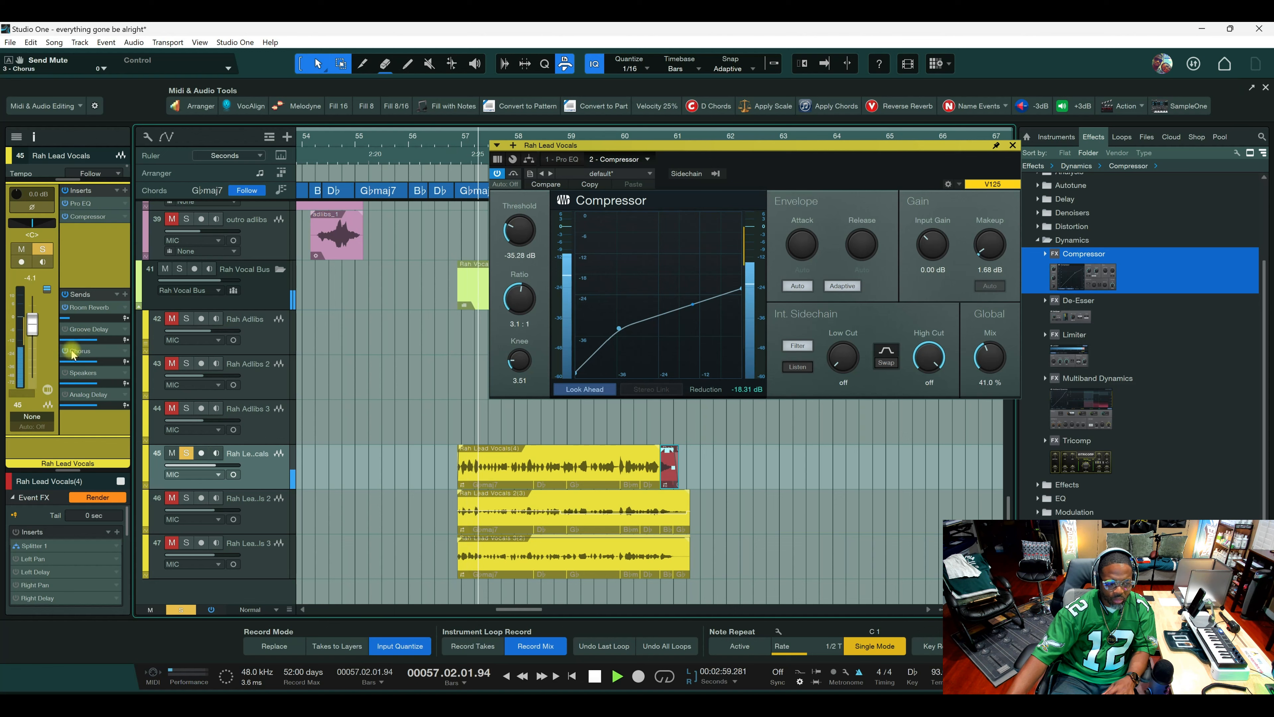
double_click(128, 352)
left_click_drag(756, 258, 753, 273)
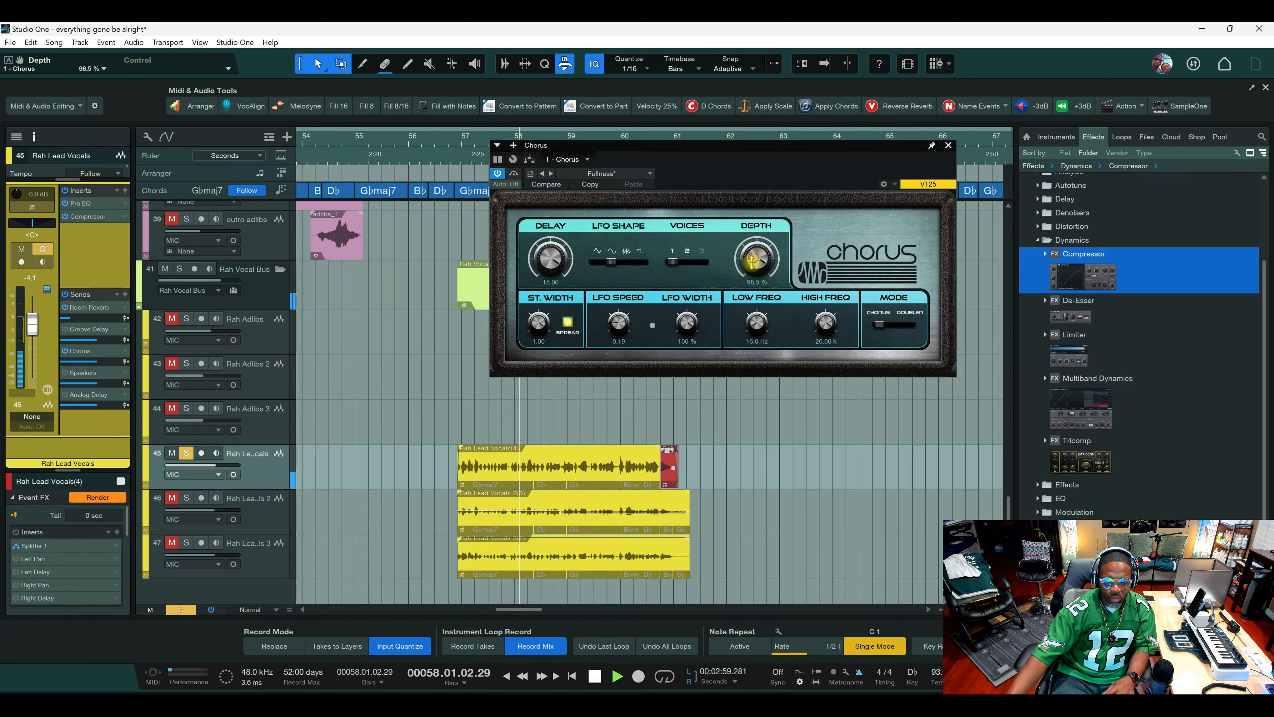
left_click_drag(746, 336, 746, 362)
key("space")
left_click(948, 145)
Solo Rah Lead Vocals 2 and Rah Lead Vocals 3 along with the lead and audition the three tracks together.
left_click(186, 498)
key("space")
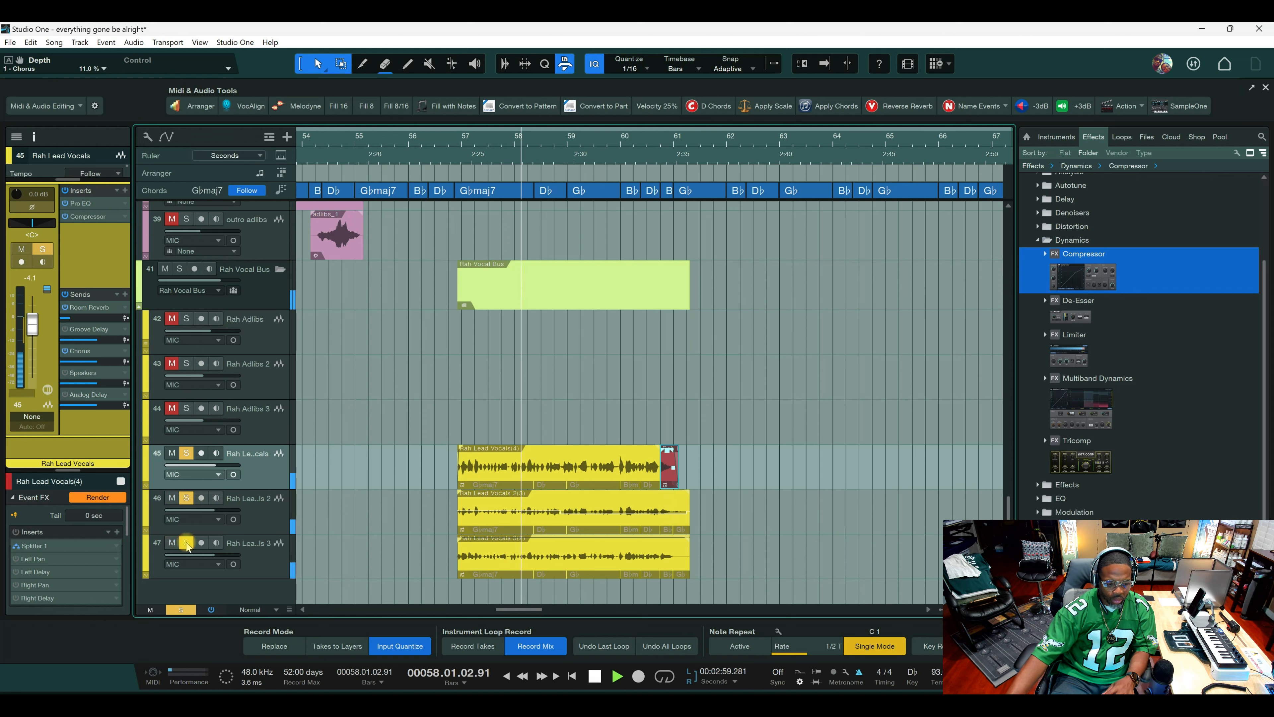
left_click(257, 515)
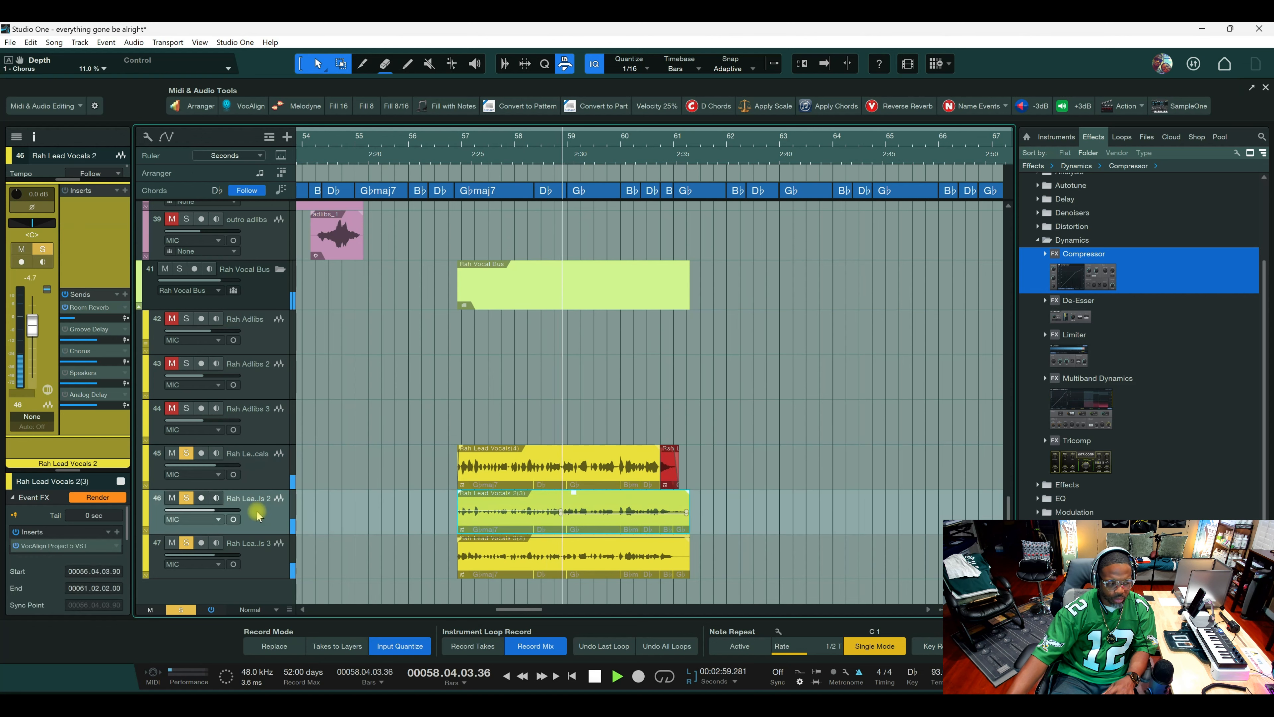
key("space")
Pan Rah Lead Vocals 2 to L16 and Rah Lead Vocals 3 to R12.
left_click_drag(33, 224, 26, 228)
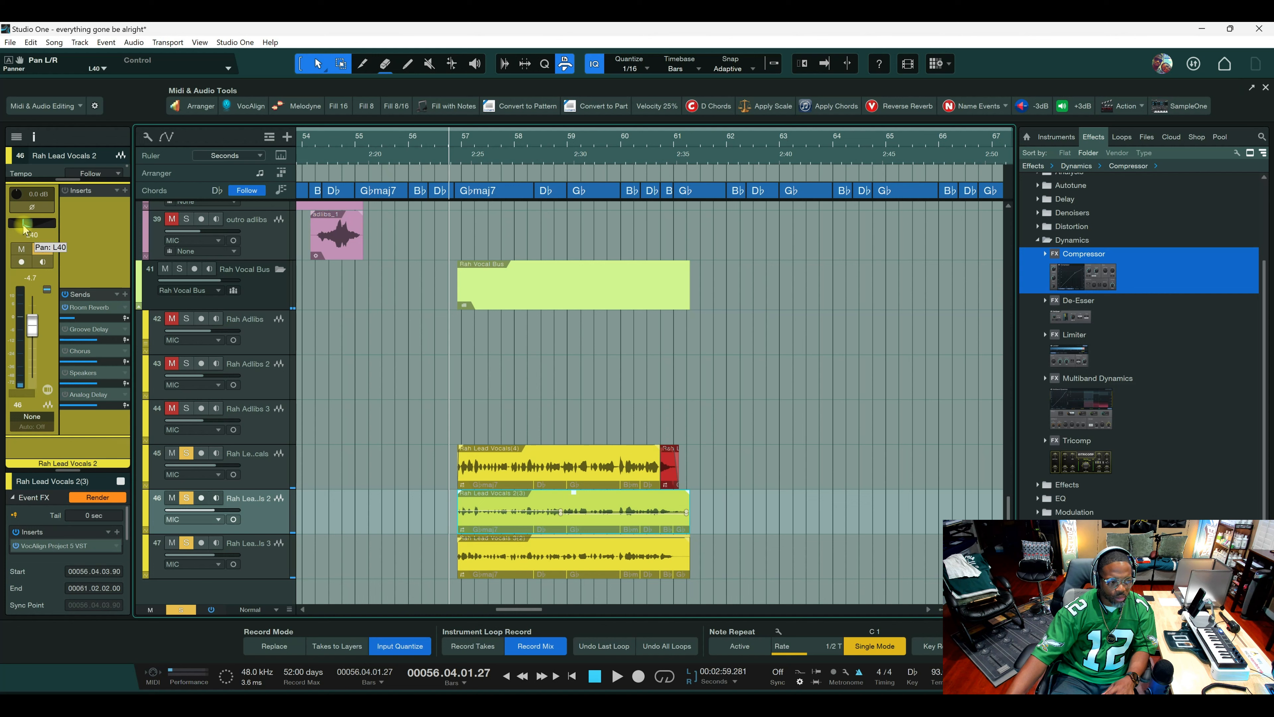
left_click(260, 554)
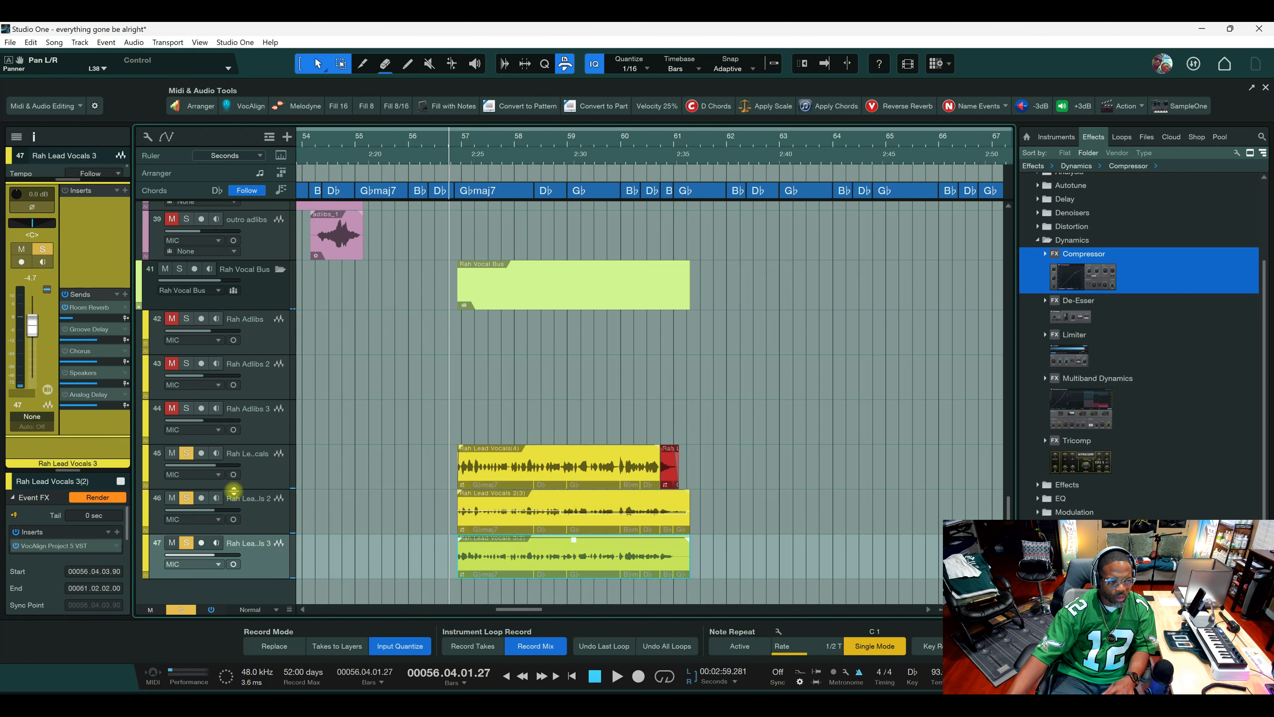
scroll(33, 223, "up", 4)
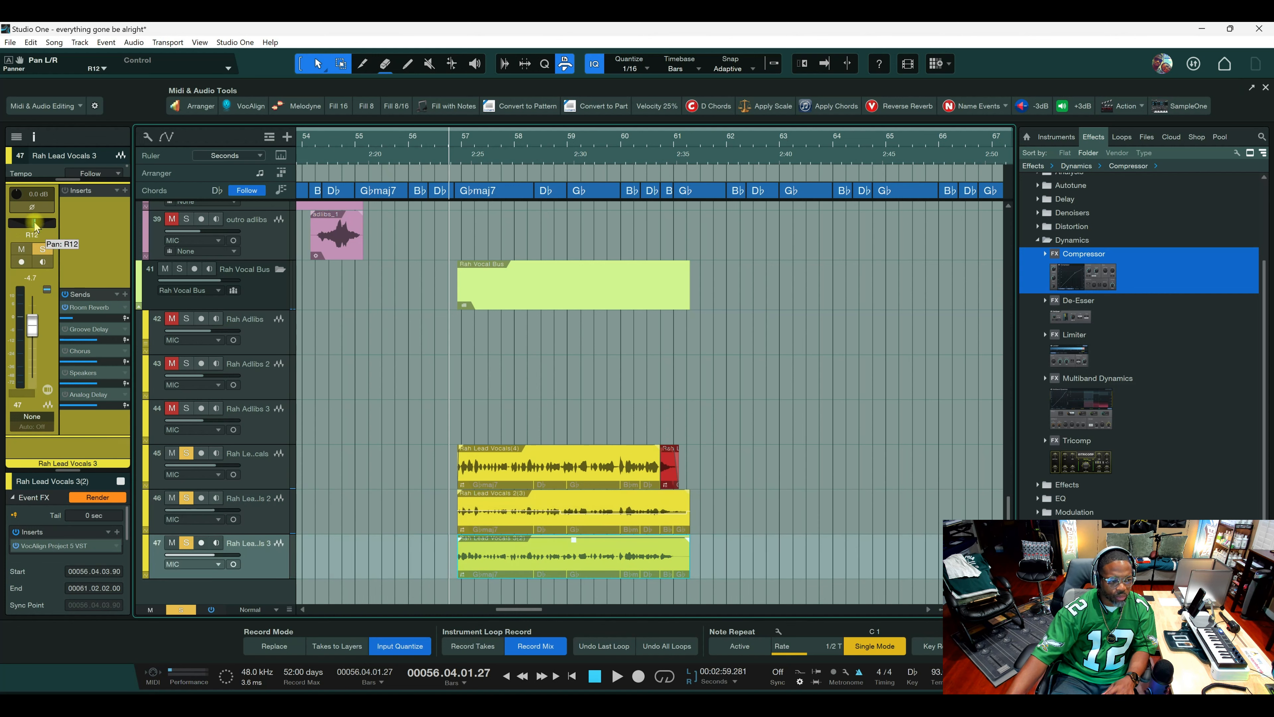
left_click(264, 511)
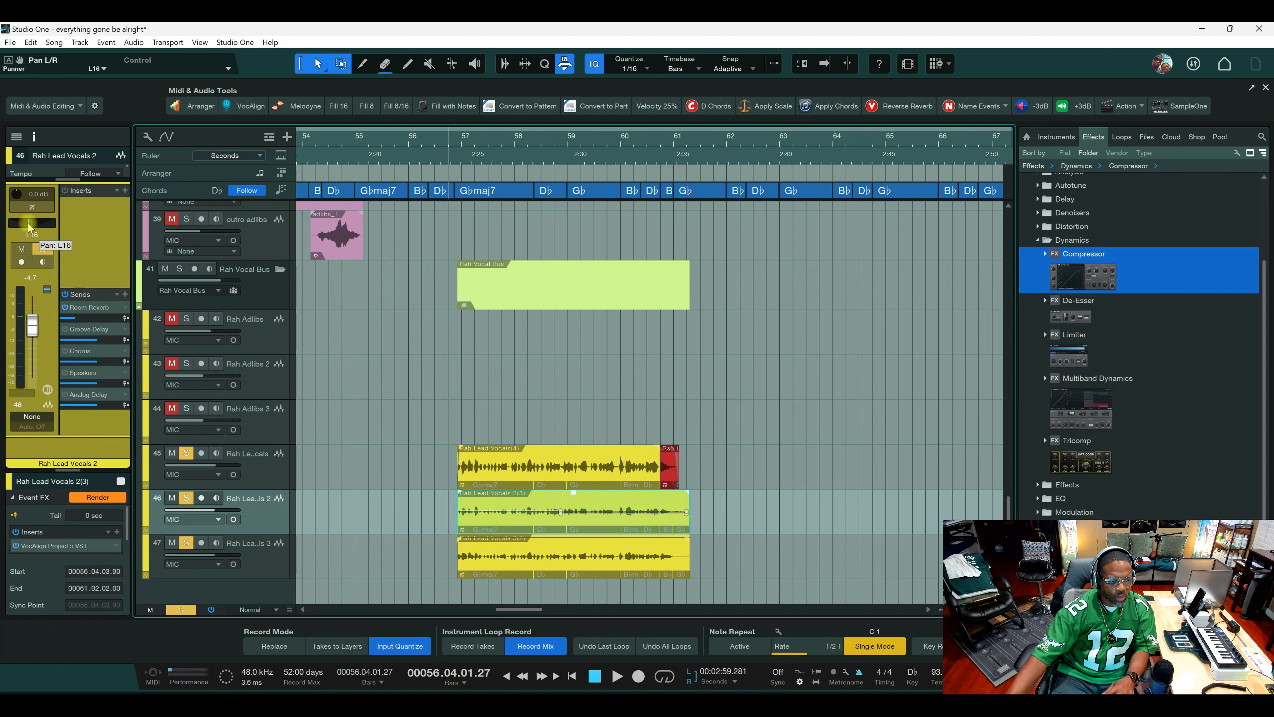
Play the lead vocal section and lower the three Rah Lead Vocals tracks together, bringing Rah Lead Vocals 3 to -8.0 dB.
key("space")
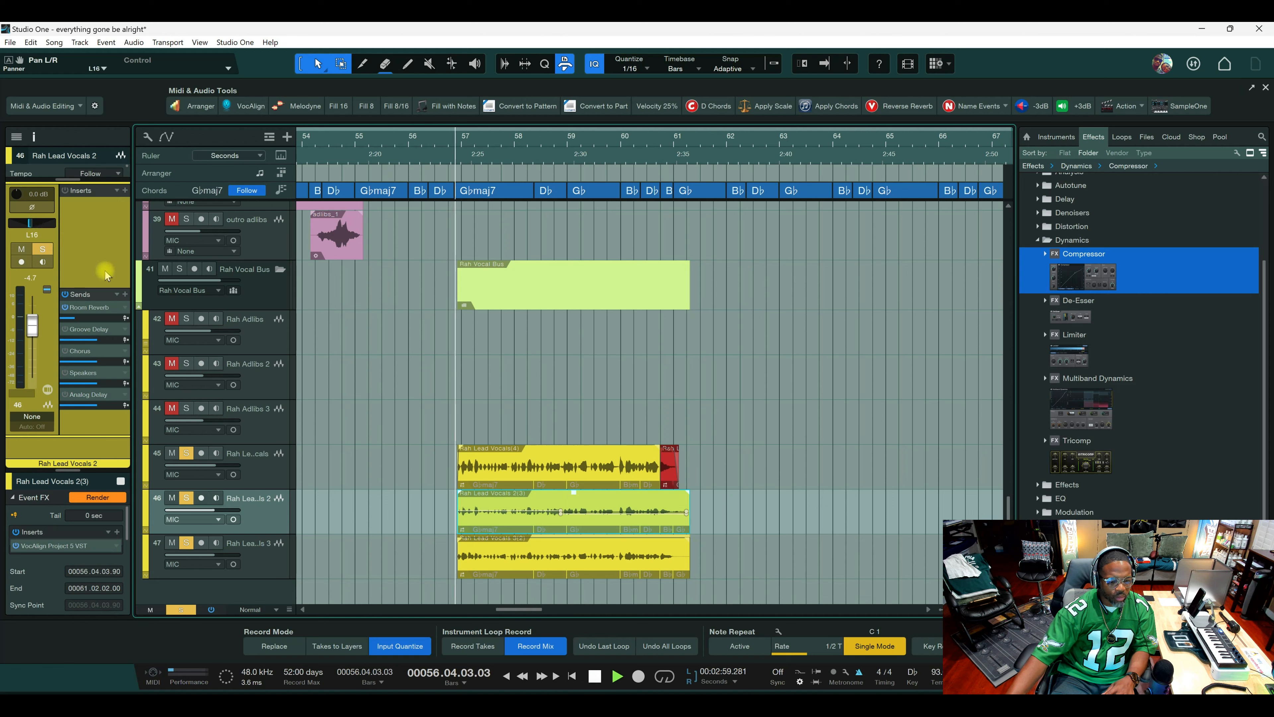
left_click(273, 467)
left_click(271, 512, "shift")
left_click(271, 552, "shift")
mouse_move(30, 331)
left_mouse_down()
mouse_move(31, 352)
mouse_move(33, 336)
left_mouse_up()
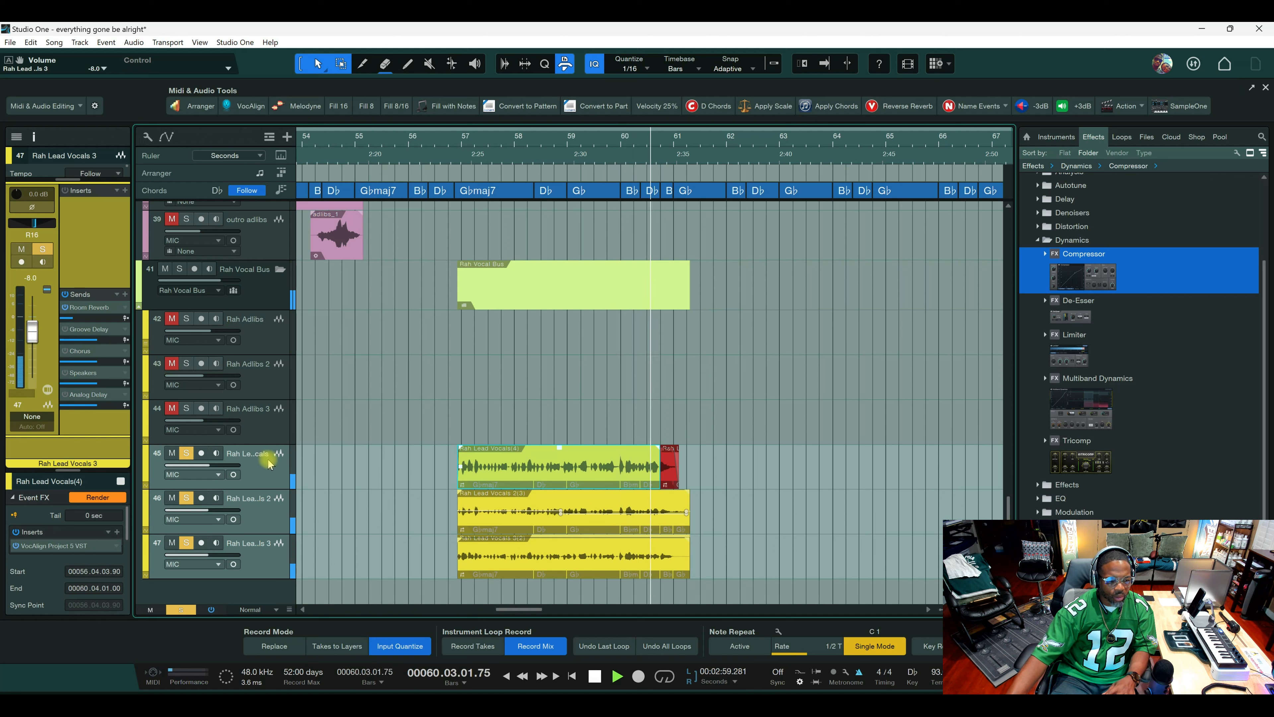
Set the volume of Rah Lead Vocals 2 and 3 to -10.0 dB and save the song.
key("space")
left_click(271, 508)
left_click(276, 547)
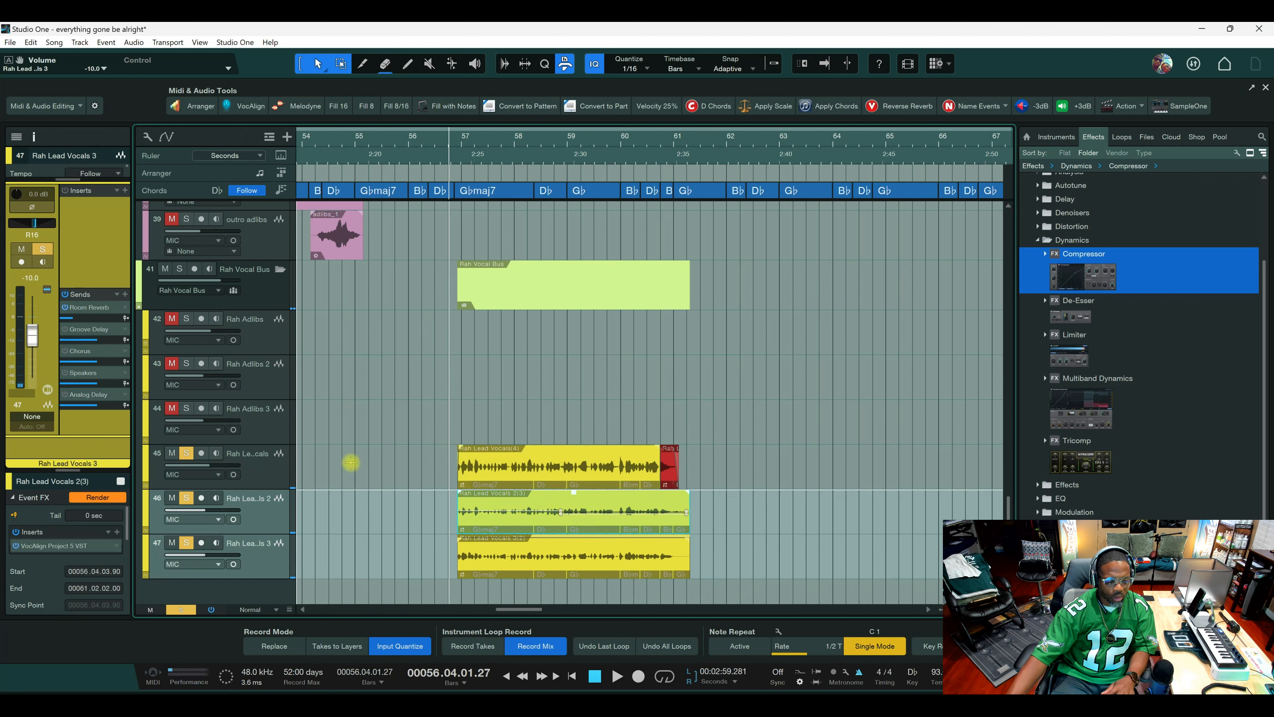
key("F3")
key("ctrl+s")
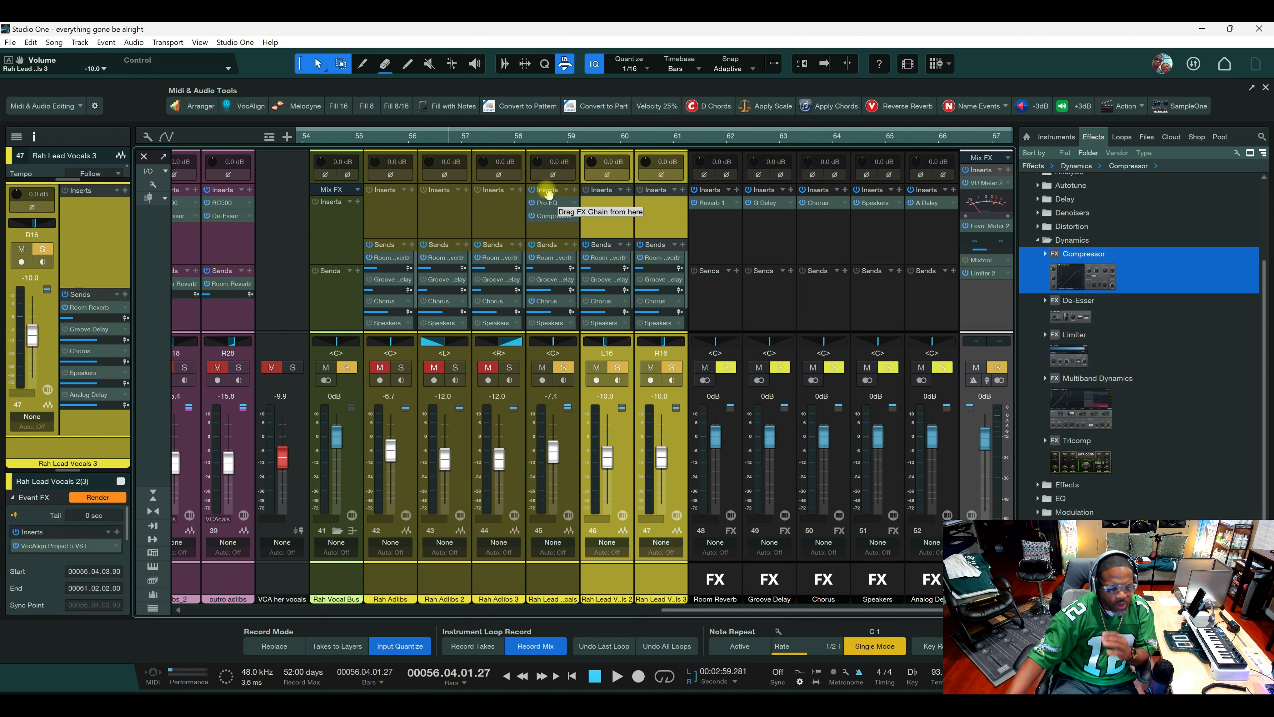
Copy the Pro EQ and Compressor insert chain from the first Rah Lead Vocals channel to Rah Lead Vocals 2 and 3.
left_click_drag(546, 192, 397, 200)
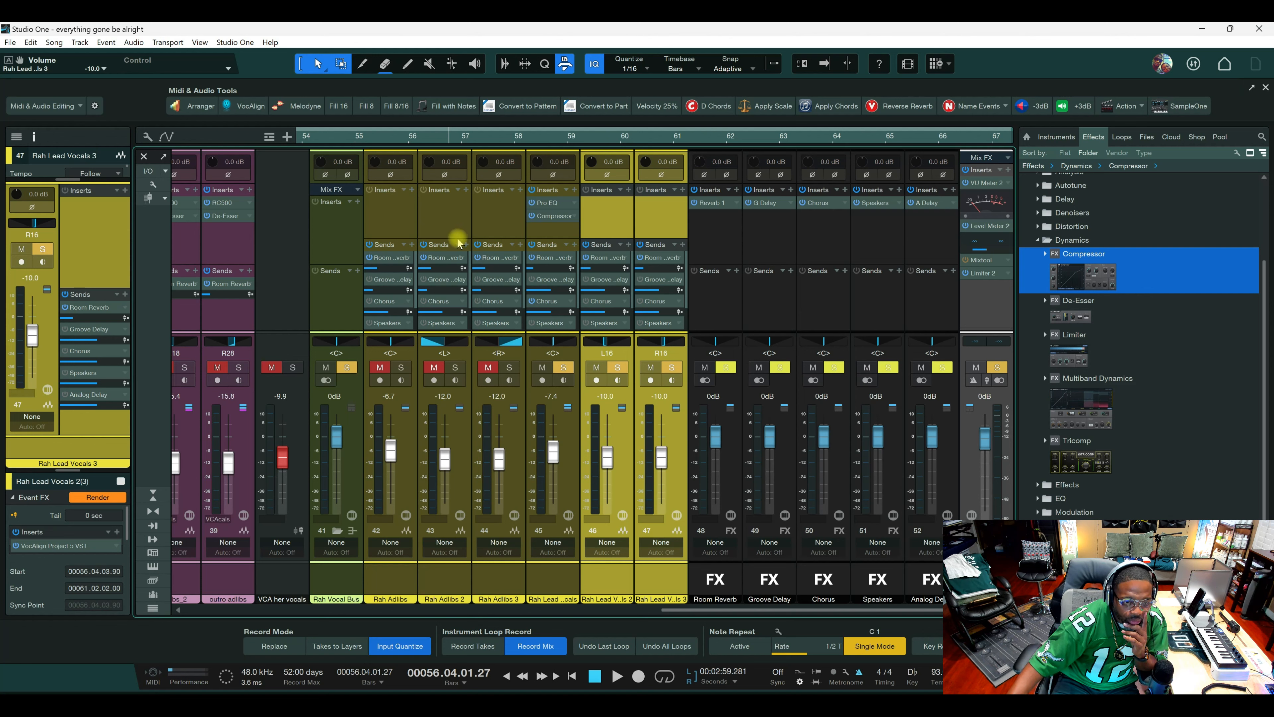
left_click_drag(457, 238, 457, 329)
left_click_drag(546, 191, 600, 199)
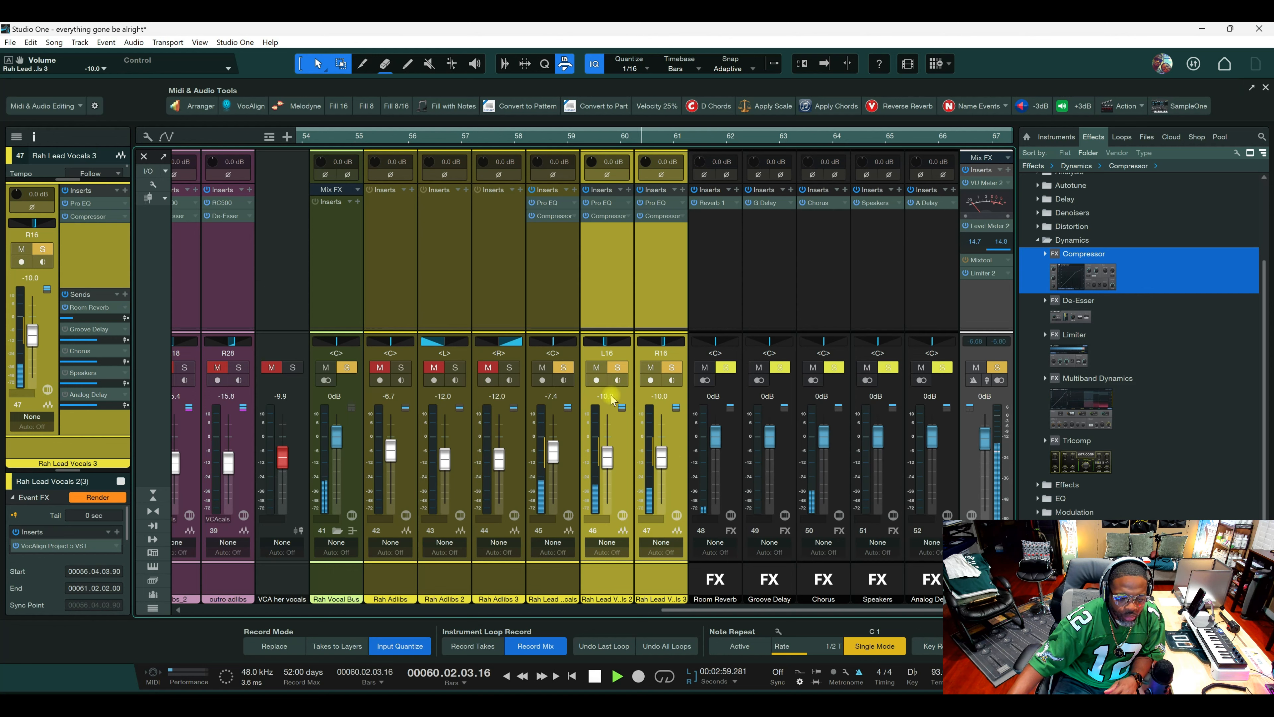
key("F3")
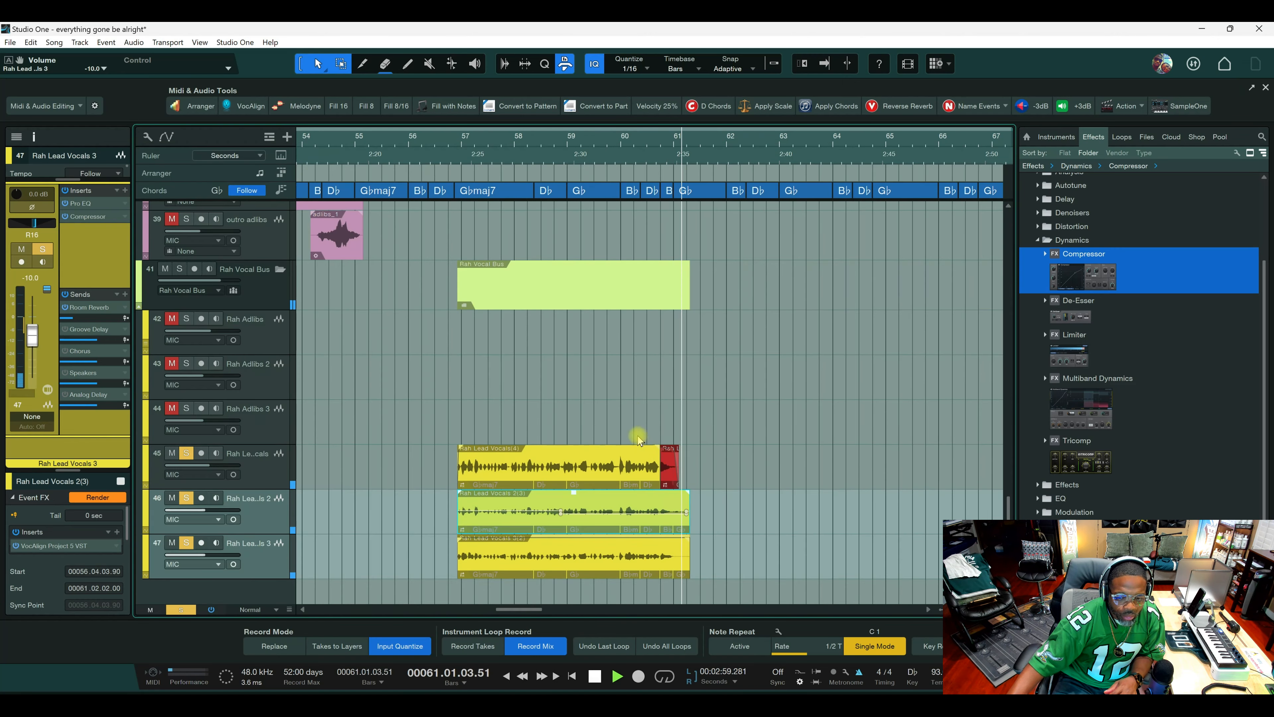
Play the lead vocals again, select all three Rah Lead Vocals tracks and show the full length of the song.
key("space")
key("space")
left_click(263, 467)
left_click(266, 516, "ctrl")
left_click(262, 559, "ctrl")
key("space")
key("shift+f")
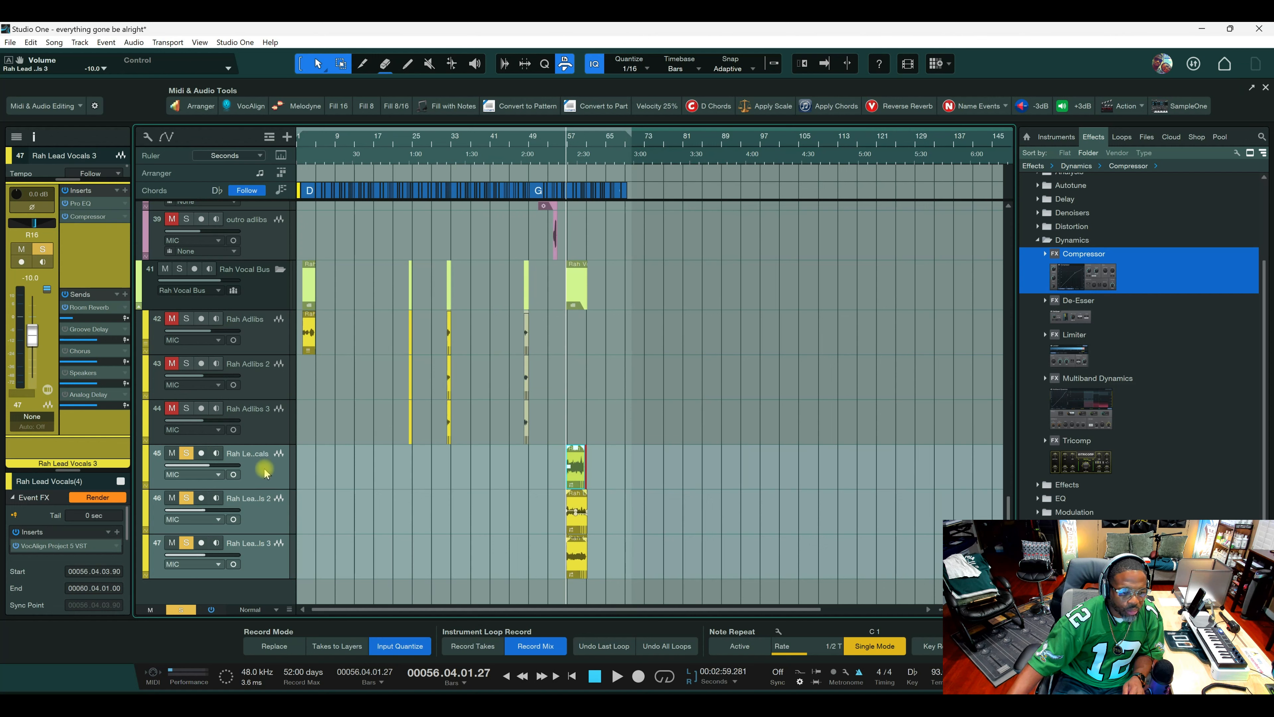
Select the Rah Adlibs track and look over the tracks in and around the Rah Vocal Bus folder.
left_click(268, 340)
scroll(324, 489, "up", 2)
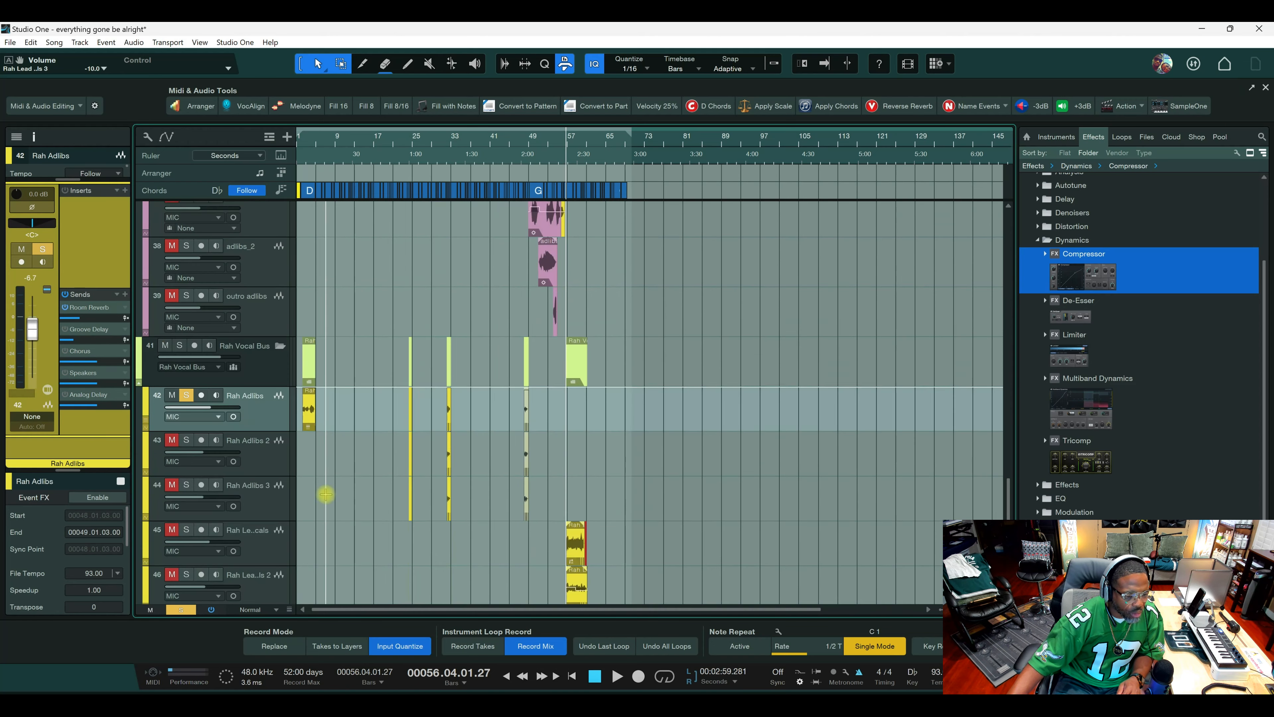
scroll(326, 462, "down", 2)
left_click(280, 270)
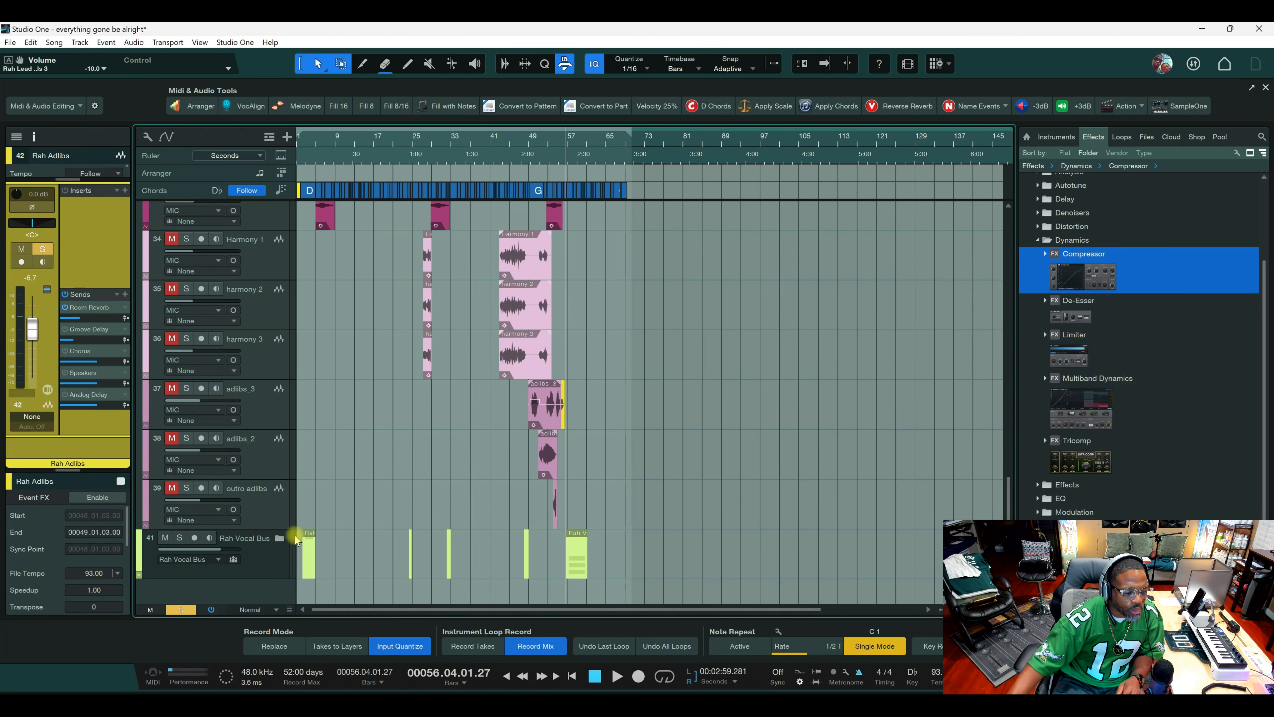
left_click(279, 539)
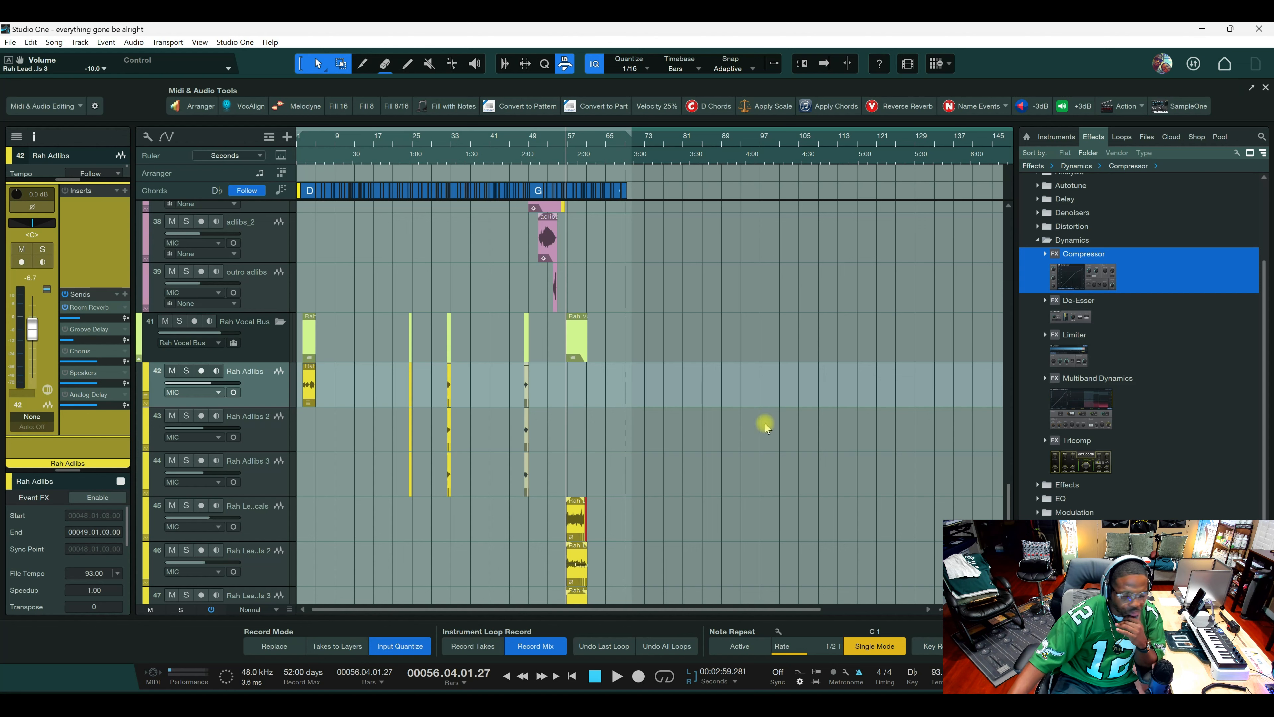
Copy the Pro EQ and Compressor insert chain from the Rah Lead Vocals channel to the three Rah Adlibs channels.
key("F3")
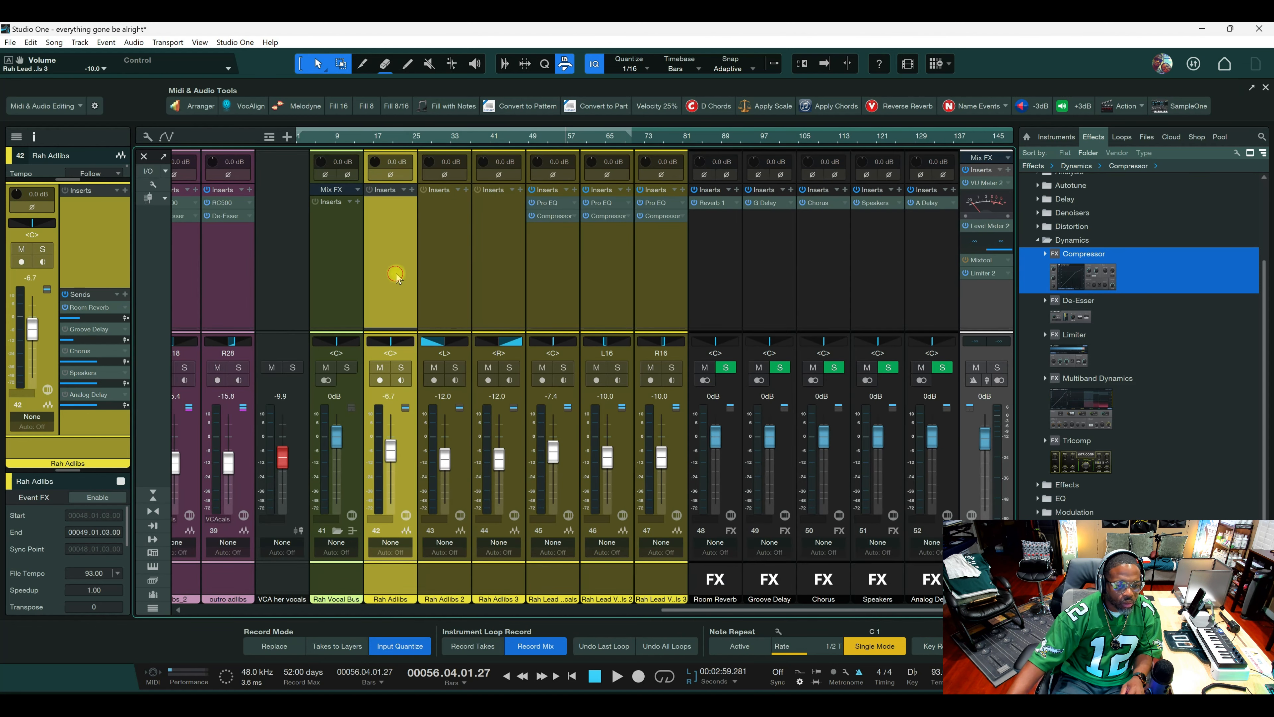
left_click(440, 265)
left_click(499, 265, "shift")
left_click_drag(543, 190, 499, 262)
key("F3")
Play the opening Rah Adlibs clip and set the track's Room Reverb send level to -25.8 dB.
left_click(270, 384)
key("space")
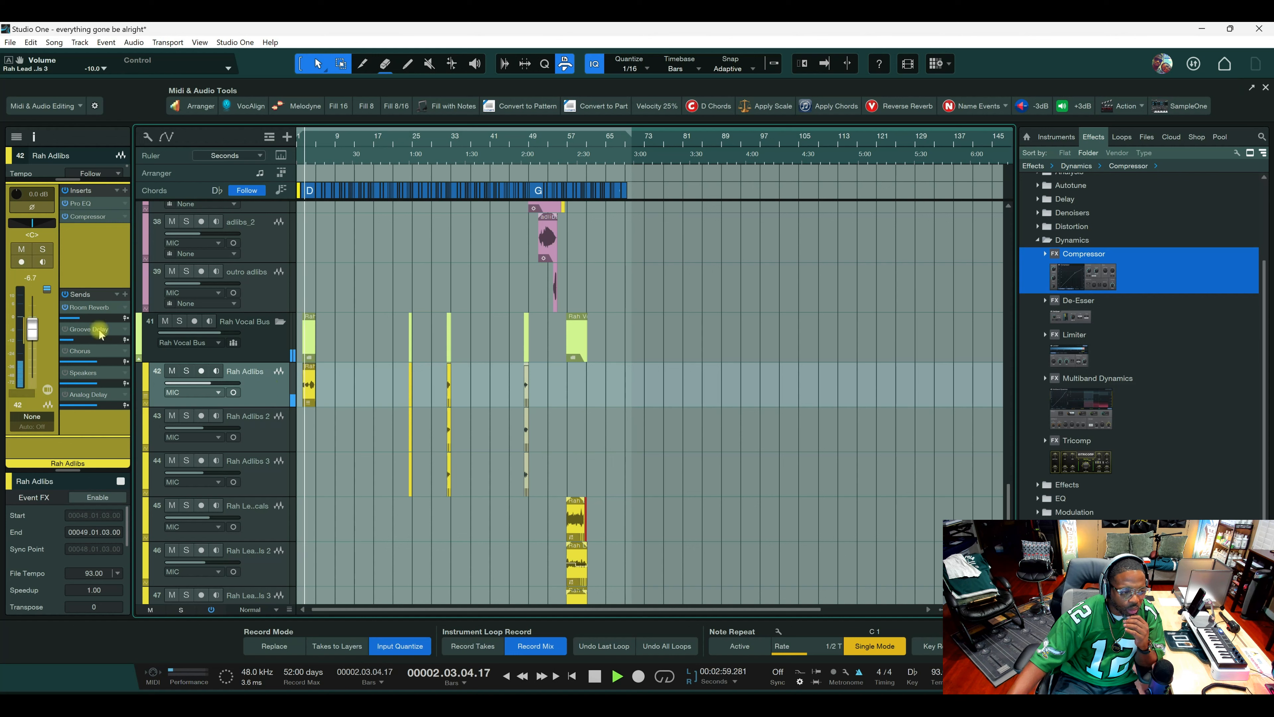
left_click_drag(75, 320, 83, 321)
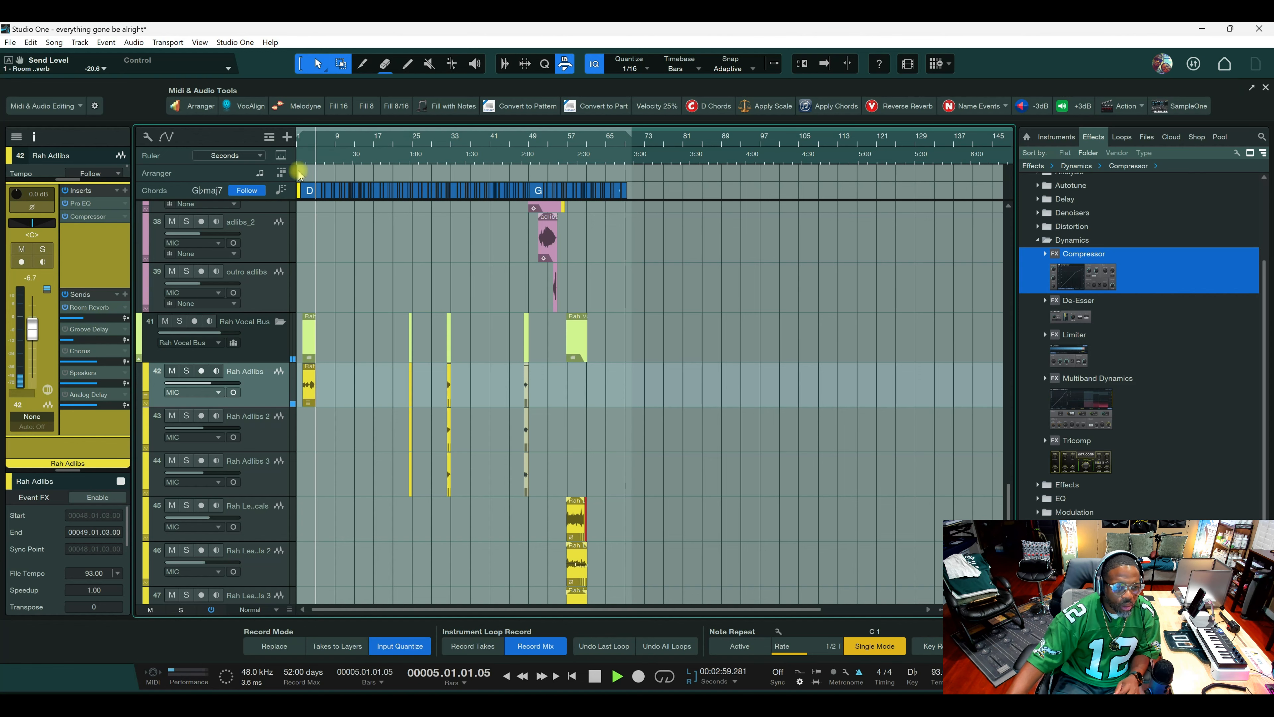
scroll(300, 149, "up", 8)
left_click(327, 137)
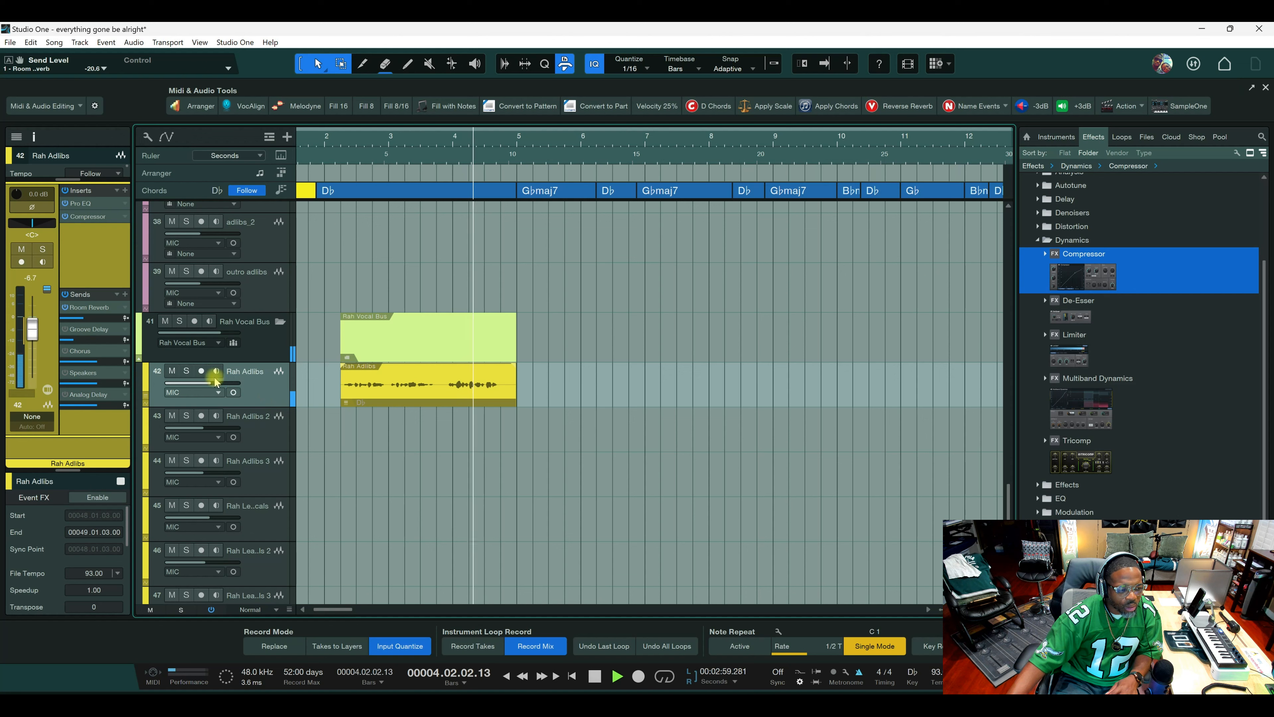
left_click_drag(84, 318, 80, 321)
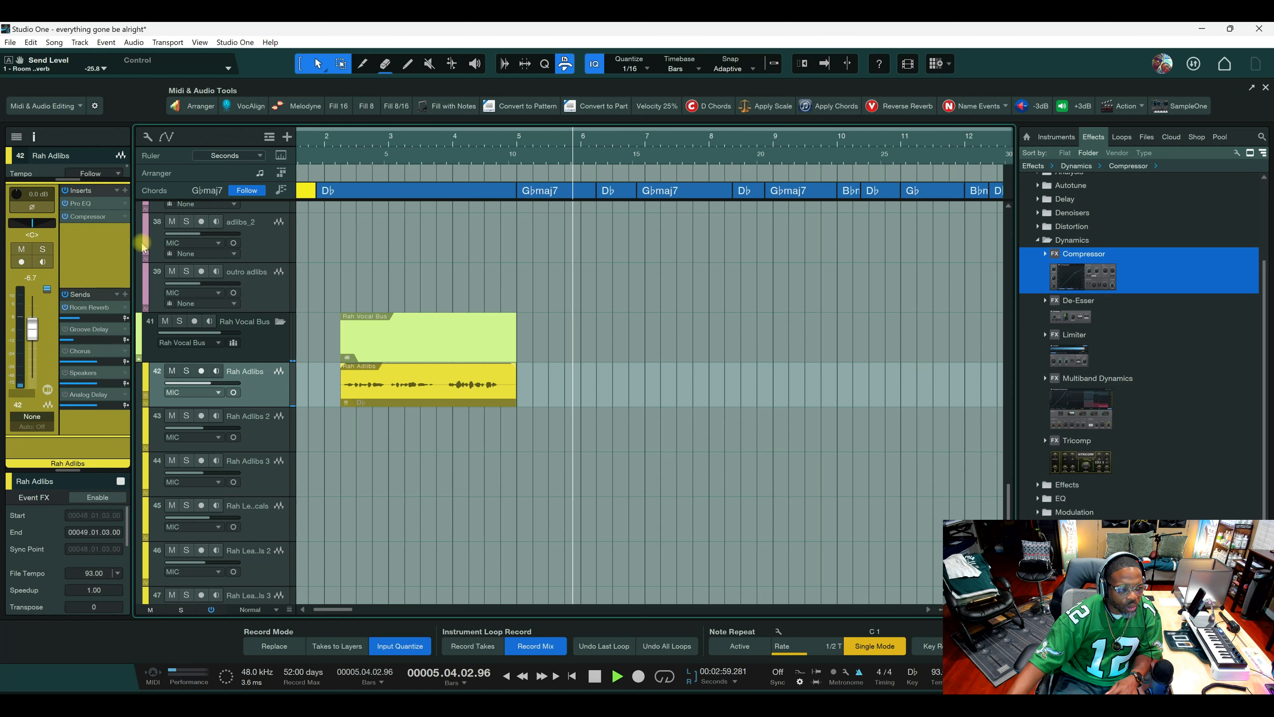
Set the low-cut frequency of the Rah Adlibs track's Pro EQ to 256 Hz.
left_click(82, 202)
mouse_move(671, 284)
left_mouse_down()
mouse_move(706, 286)
mouse_move(685, 286)
left_mouse_up()
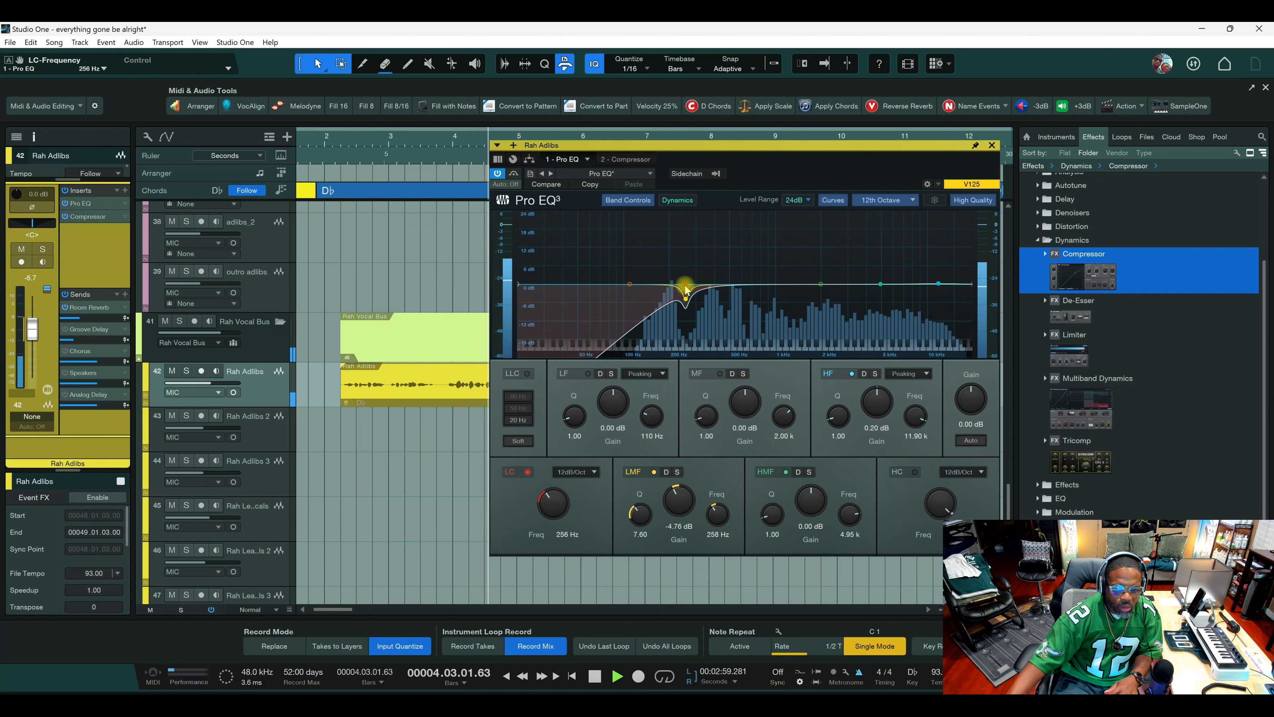
left_click(991, 145)
Split the opening Rah Adlibs clip at 4.03.01.39 and colour its last part red.
scroll(462, 384, "up", 6)
key("3")
left_click(672, 382)
key("space")
right_click(681, 219)
left_click(712, 231)
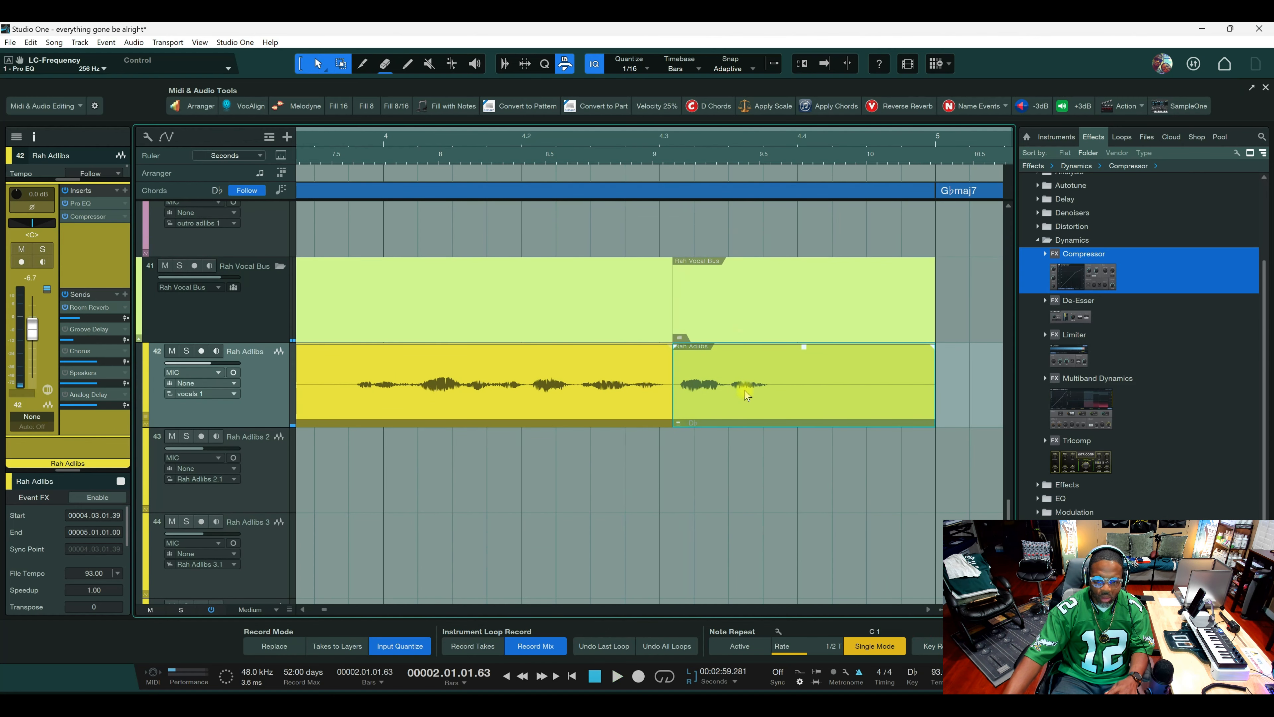
right_click(745, 406)
left_click(764, 162)
Examine the Delay effects and the Groove Delay presets available in the effects browser.
left_click(1037, 199)
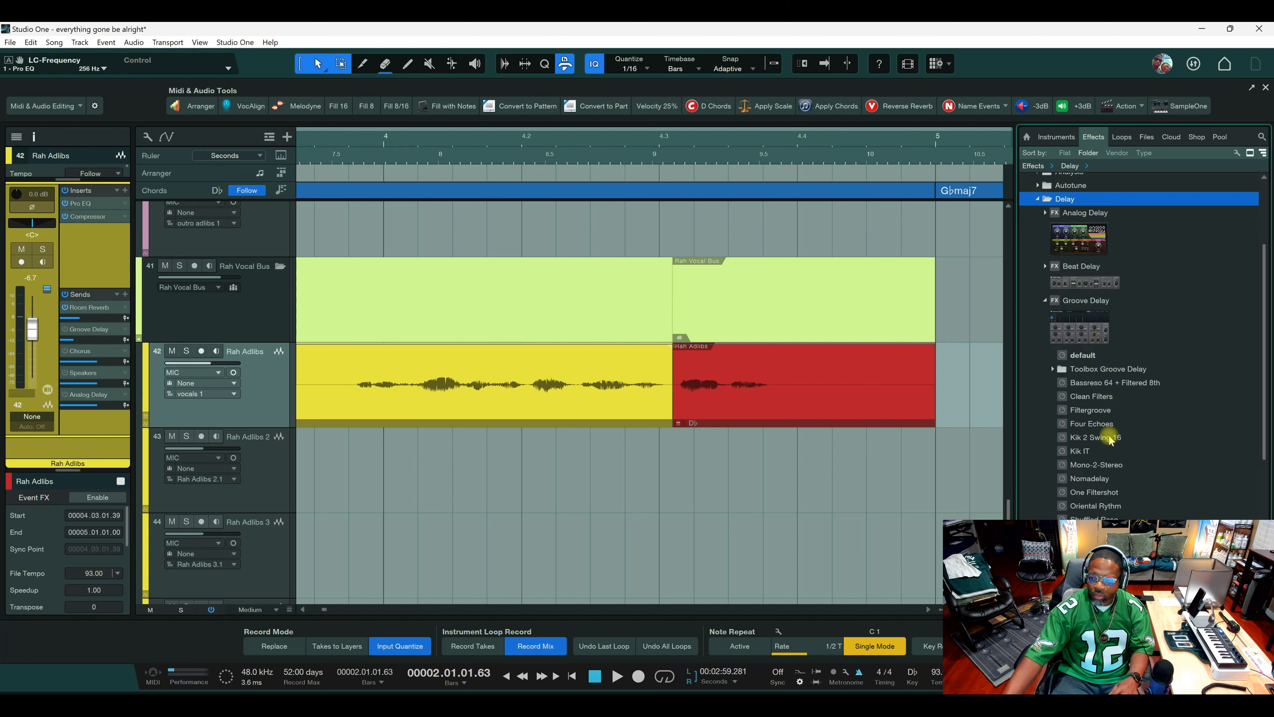
scroll(1107, 432, "down", 3)
scroll(1107, 433, "up", 4)
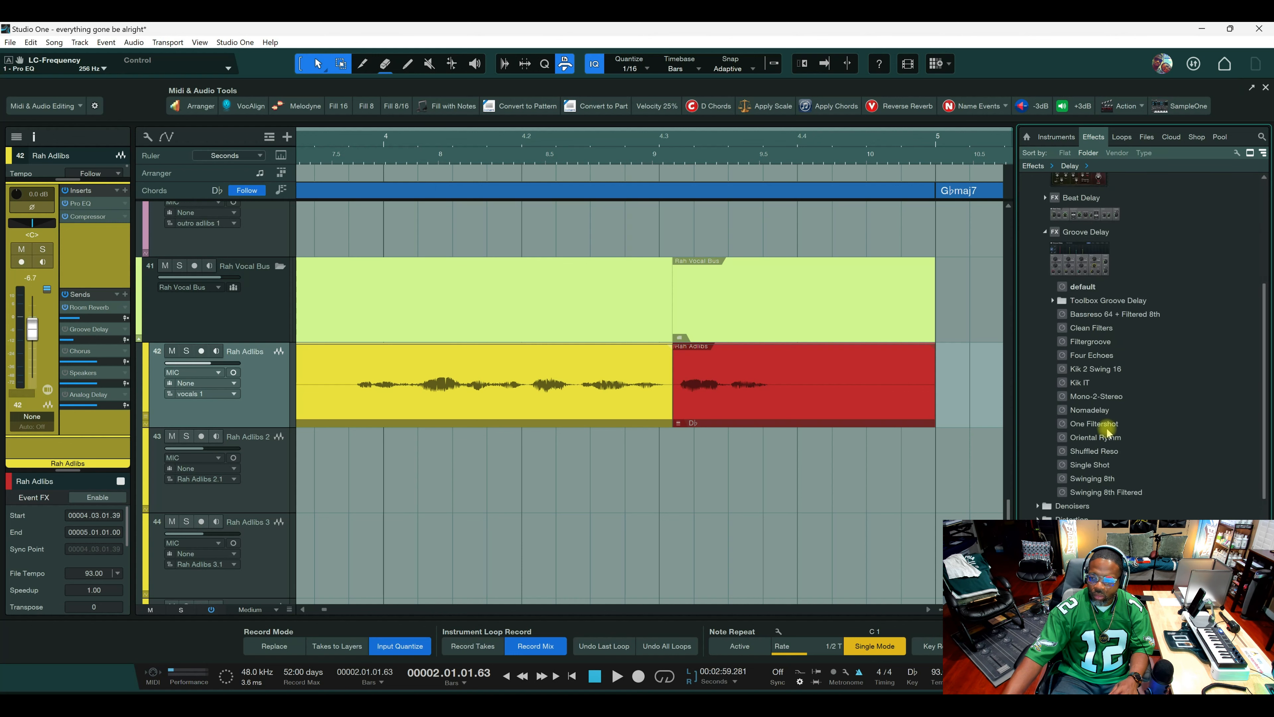
scroll(1107, 430, "up", 2)
key("w")
key("w")
key("w")
scroll(1106, 453, "down", 5)
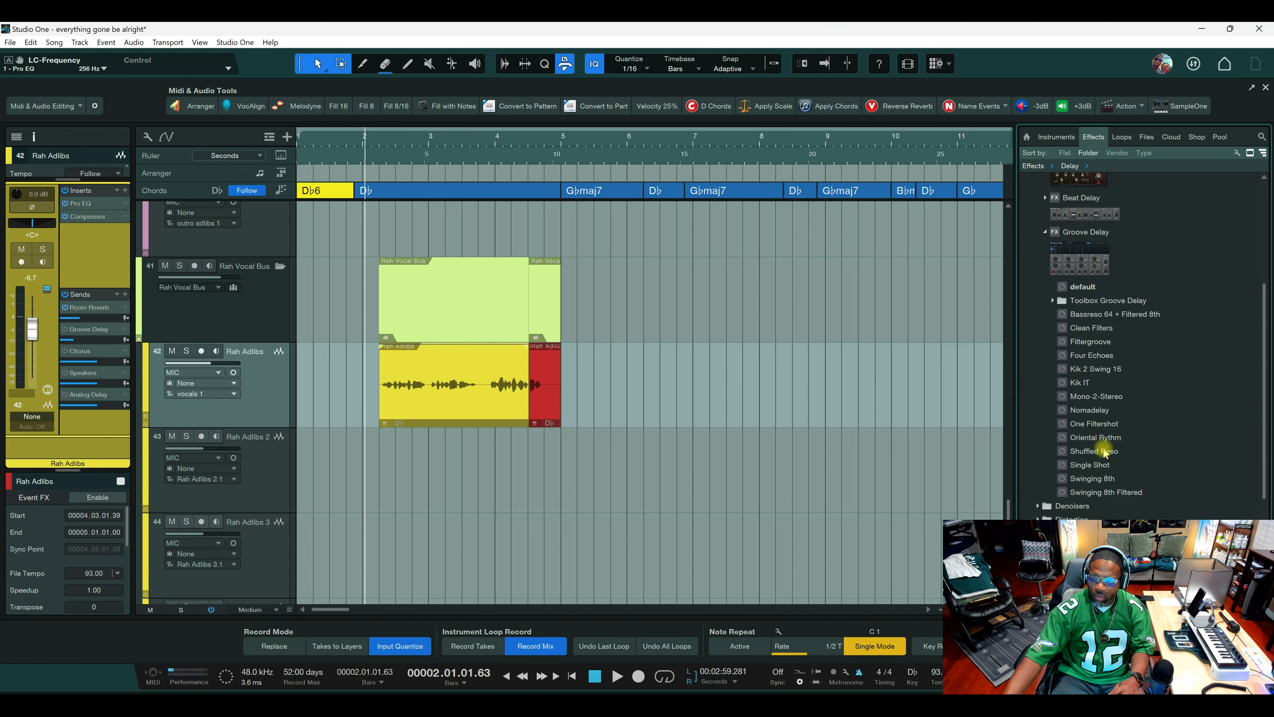
scroll(1106, 454, "up", 3)
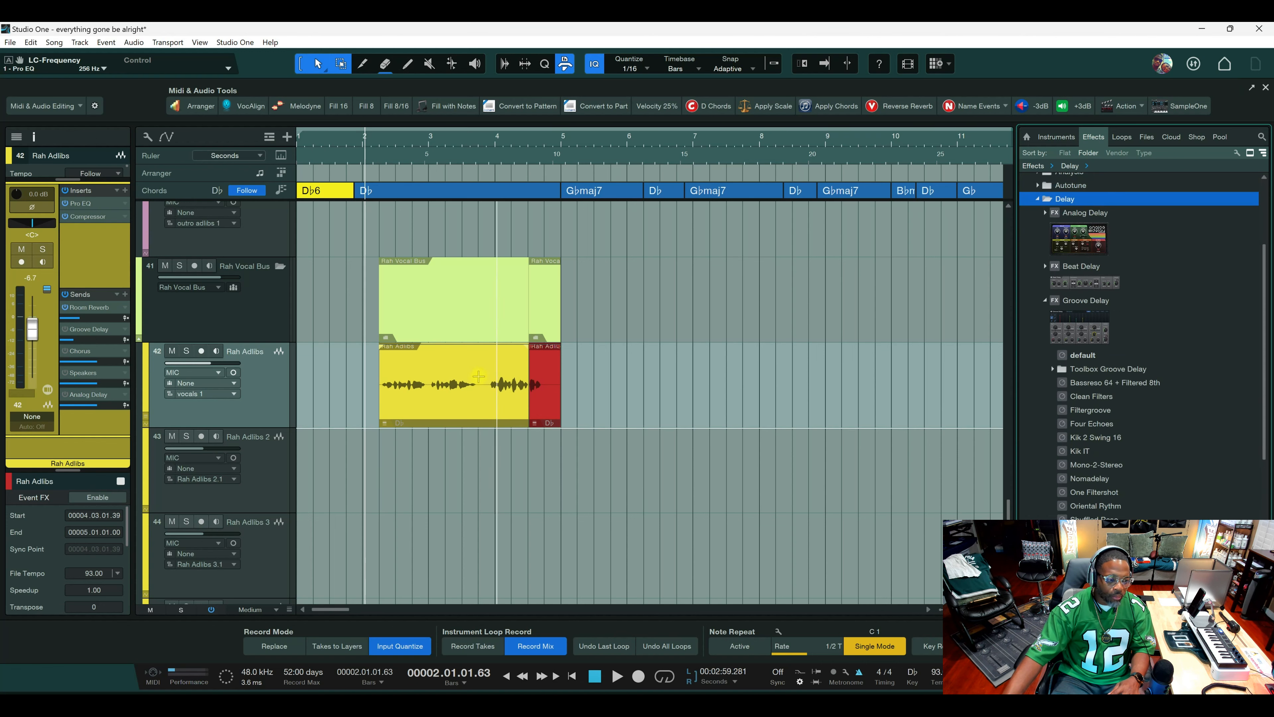
scroll(243, 308, "up", 2)
scroll(244, 312, "up", 1)
Copy the Groove Delay event effect from the yellow lead vocal 1 clip to the red Rah Adlibs clip.
key("shift+w")
scroll(417, 365, "up", 15)
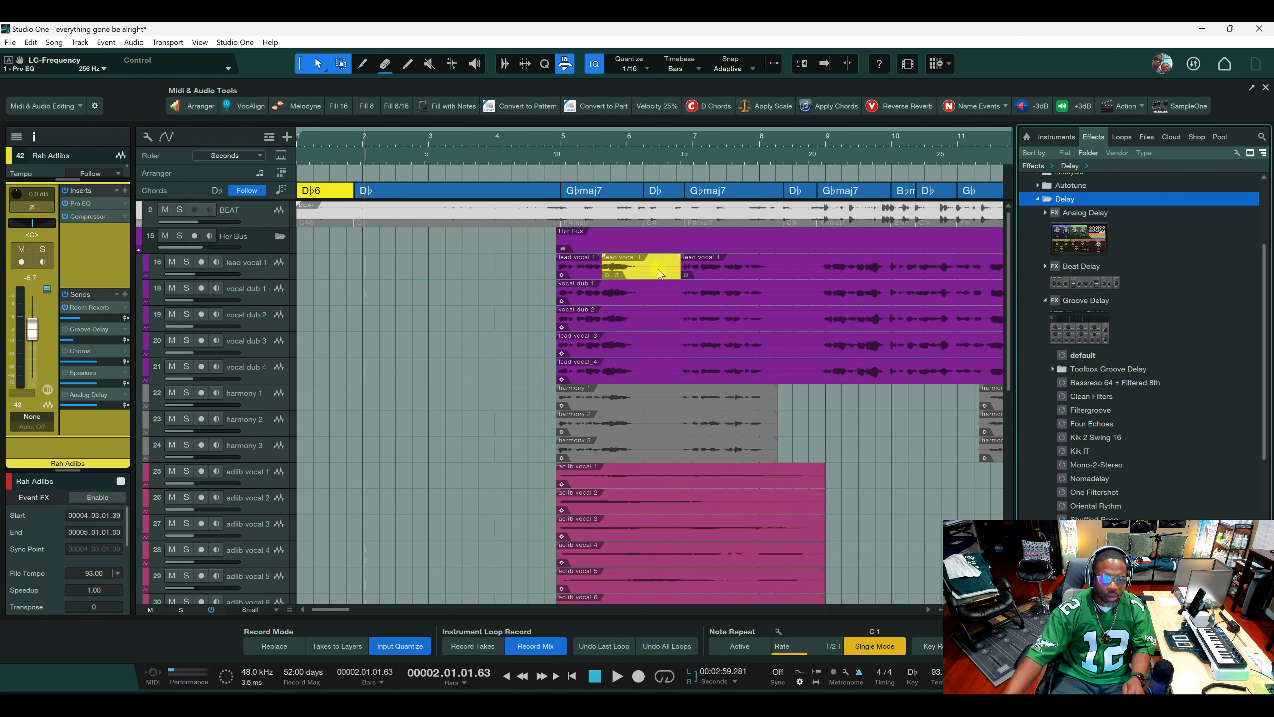
left_click_drag(659, 273, 660, 273)
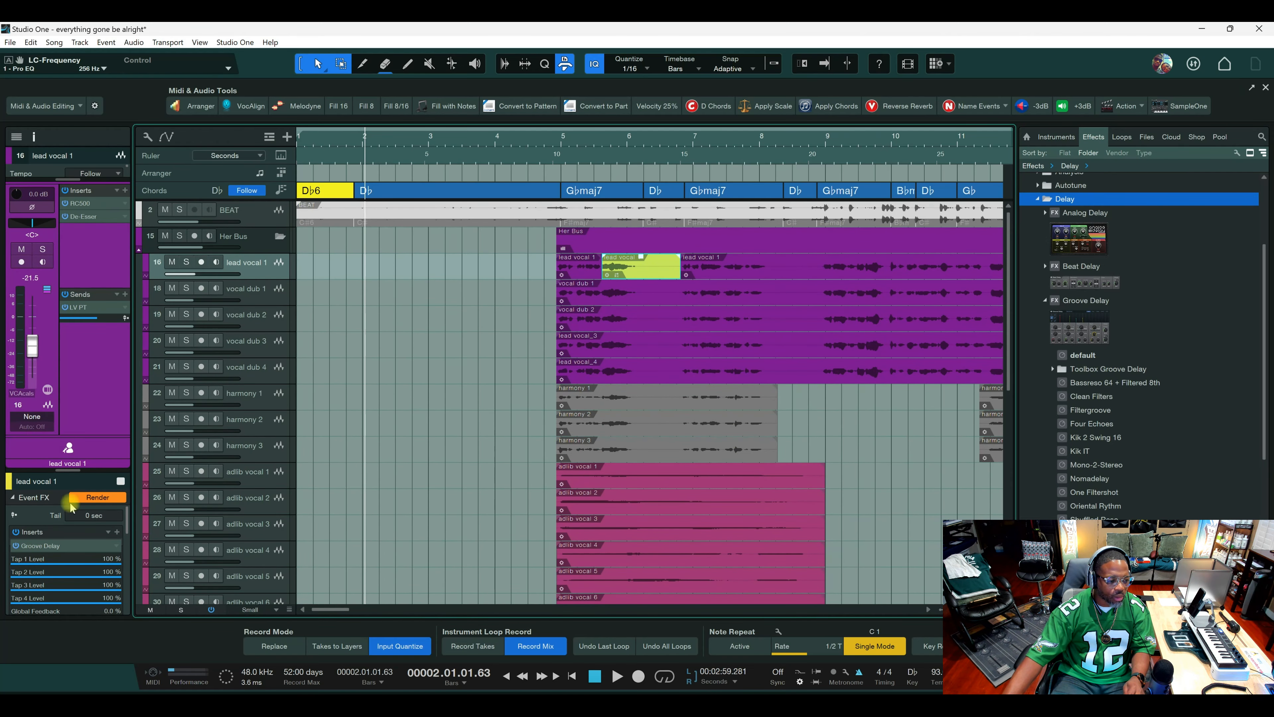
left_click(14, 497)
scroll(388, 454, "down", 1)
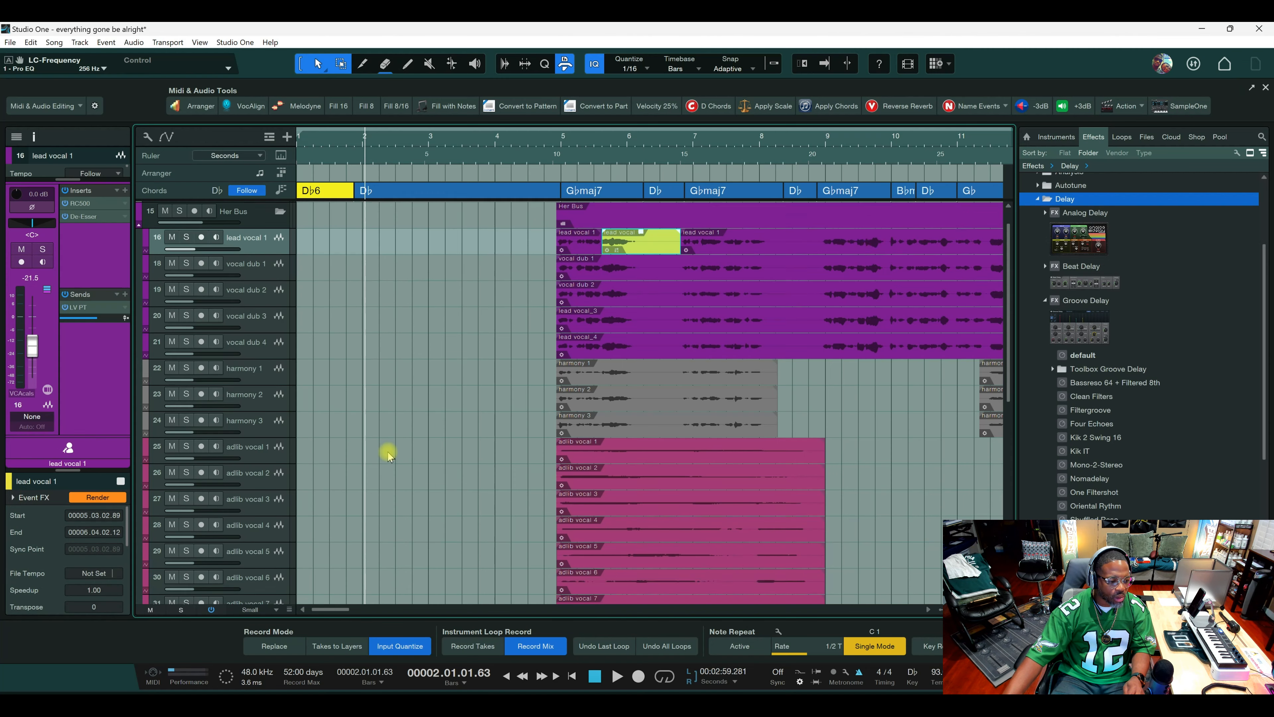
scroll(388, 454, "down", 2)
left_click(12, 497)
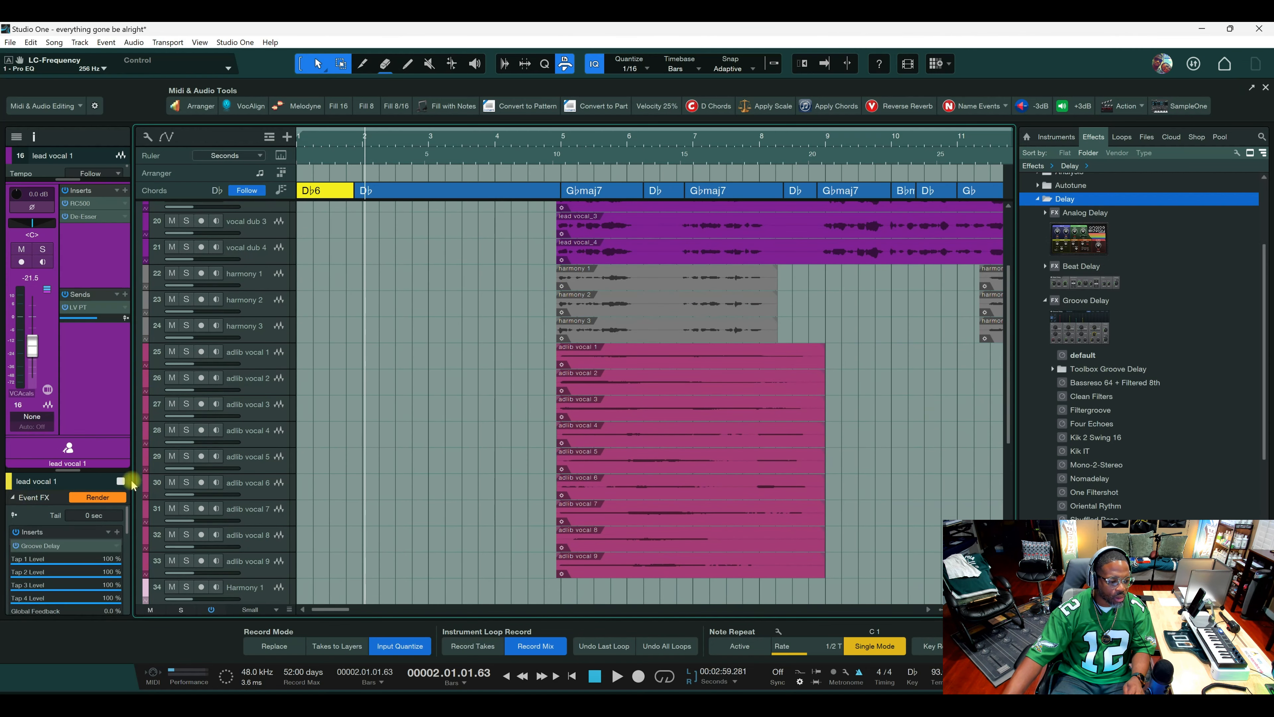
scroll(396, 479, "down", 5)
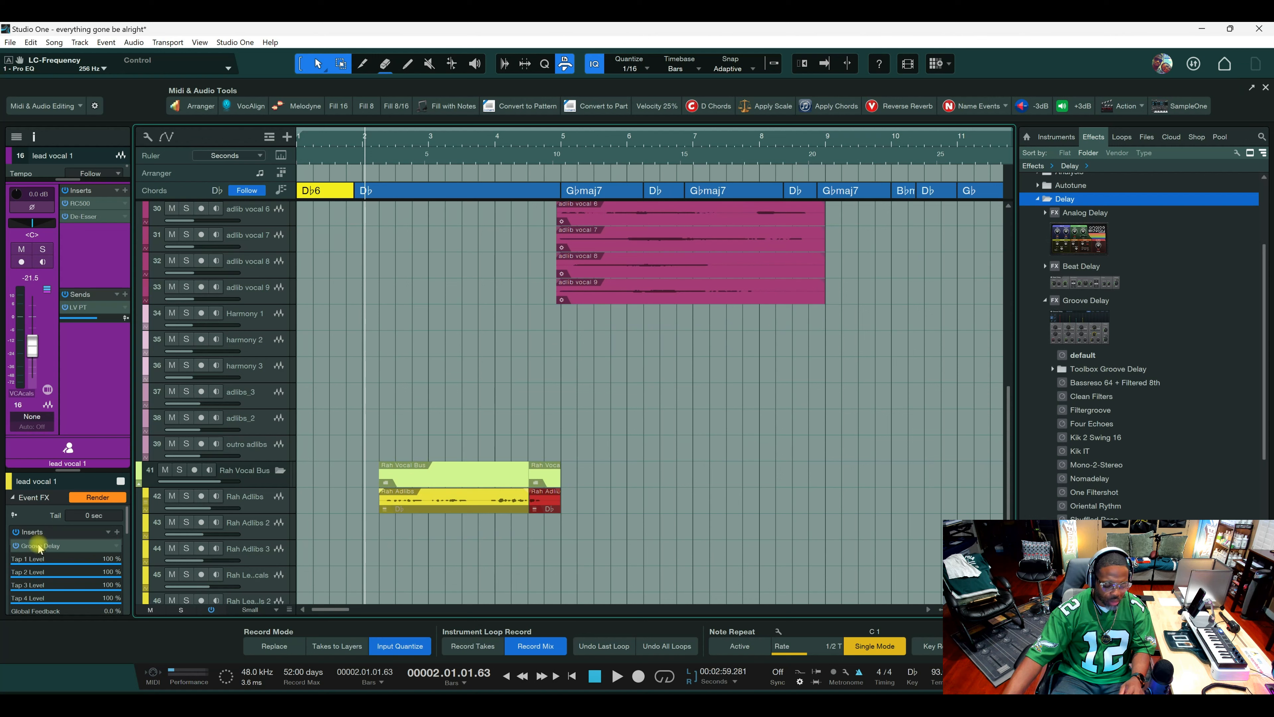
left_click_drag(39, 547, 547, 506)
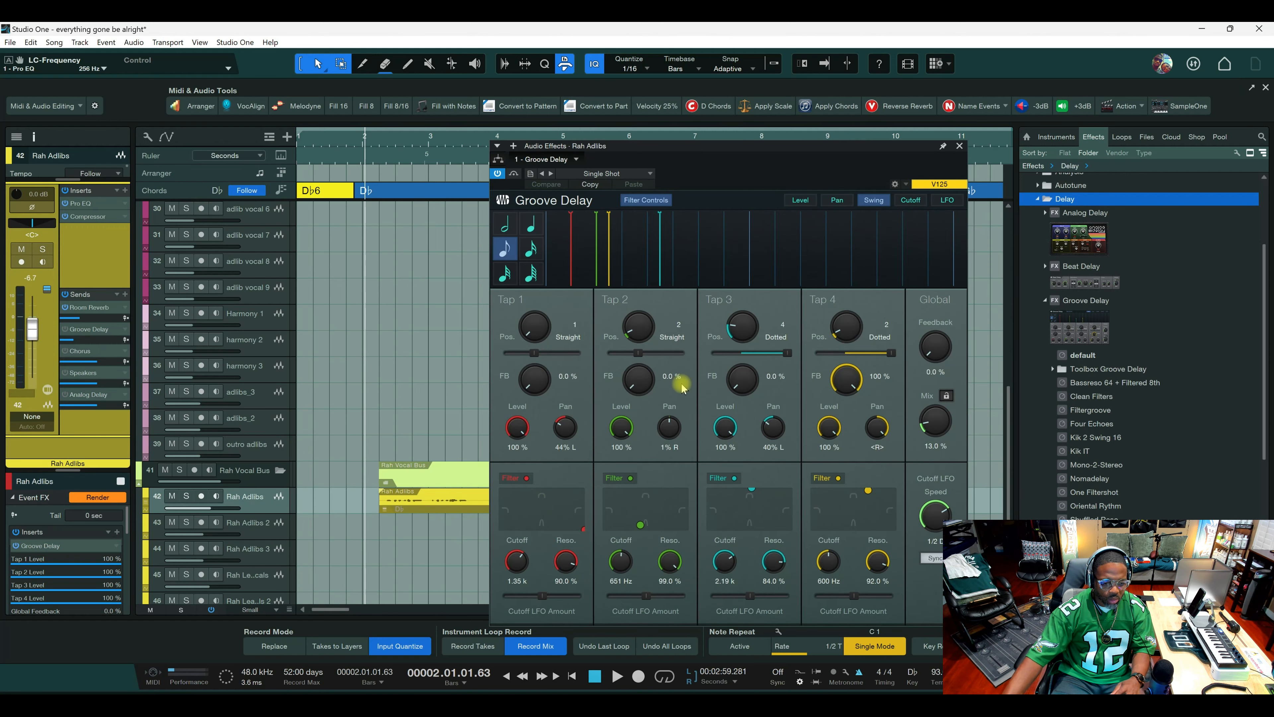
left_click(959, 145)
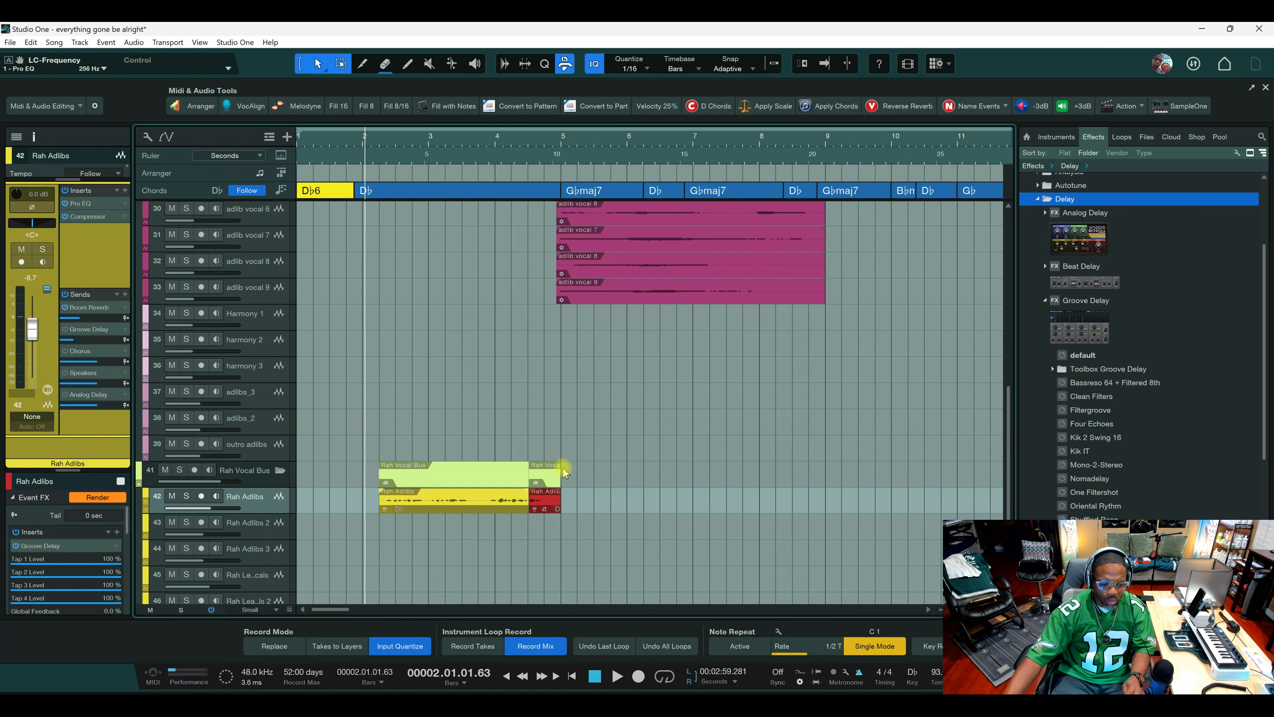
Play the passage around the red Rah Adlibs clip and open its Groove Delay editor clear of the clip.
key("shift+e")
left_click(519, 149)
key("space")
scroll(522, 158, "up", 5)
left_click(577, 533)
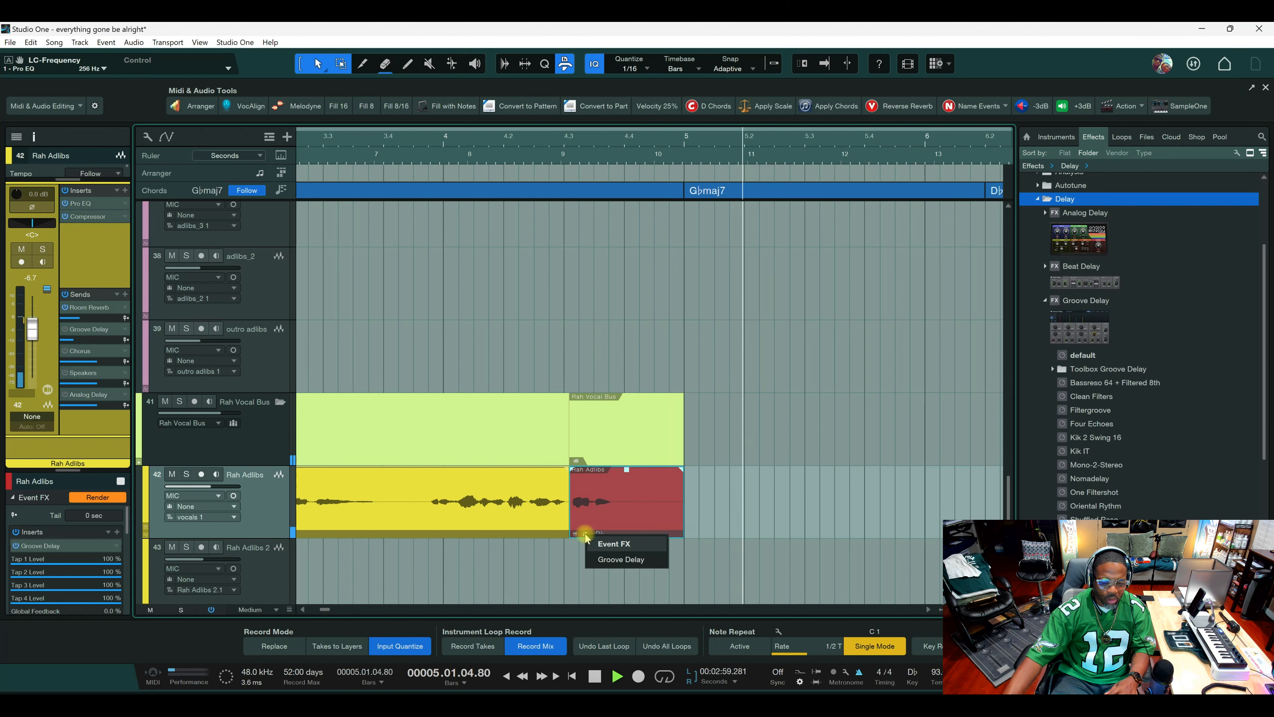
left_click(609, 558)
left_click_drag(746, 157, 327, 132)
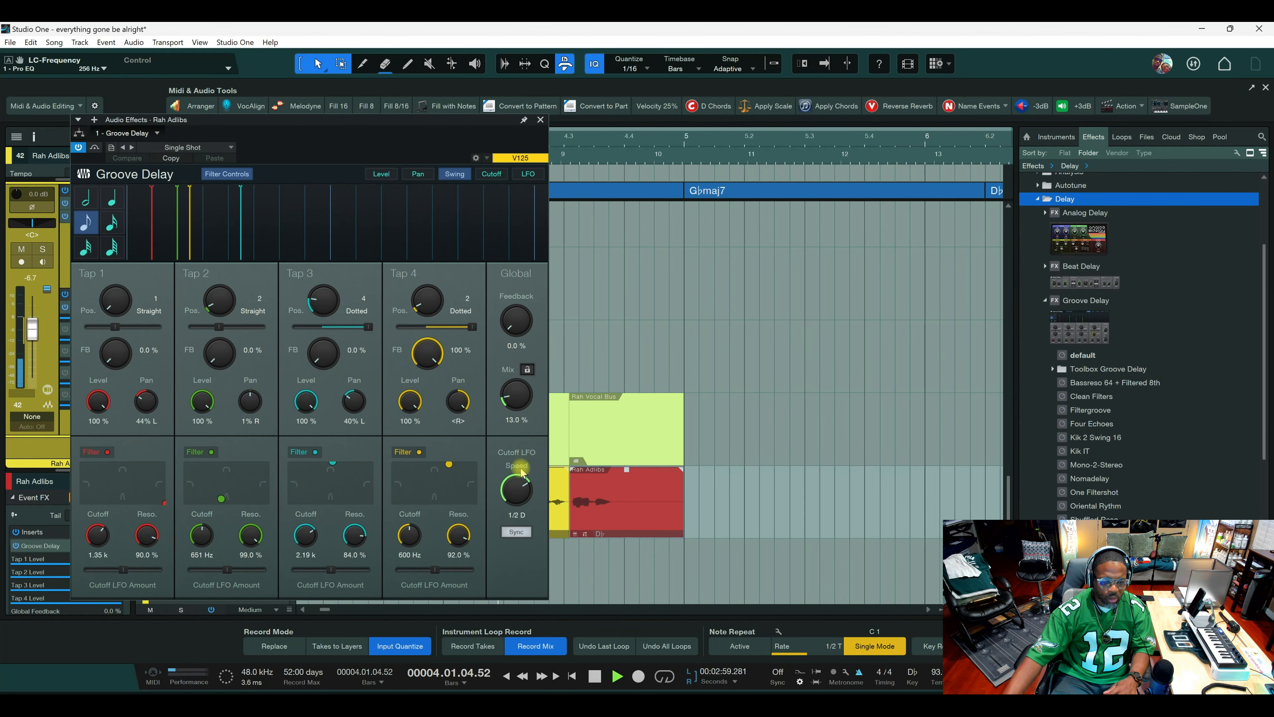
key("space")
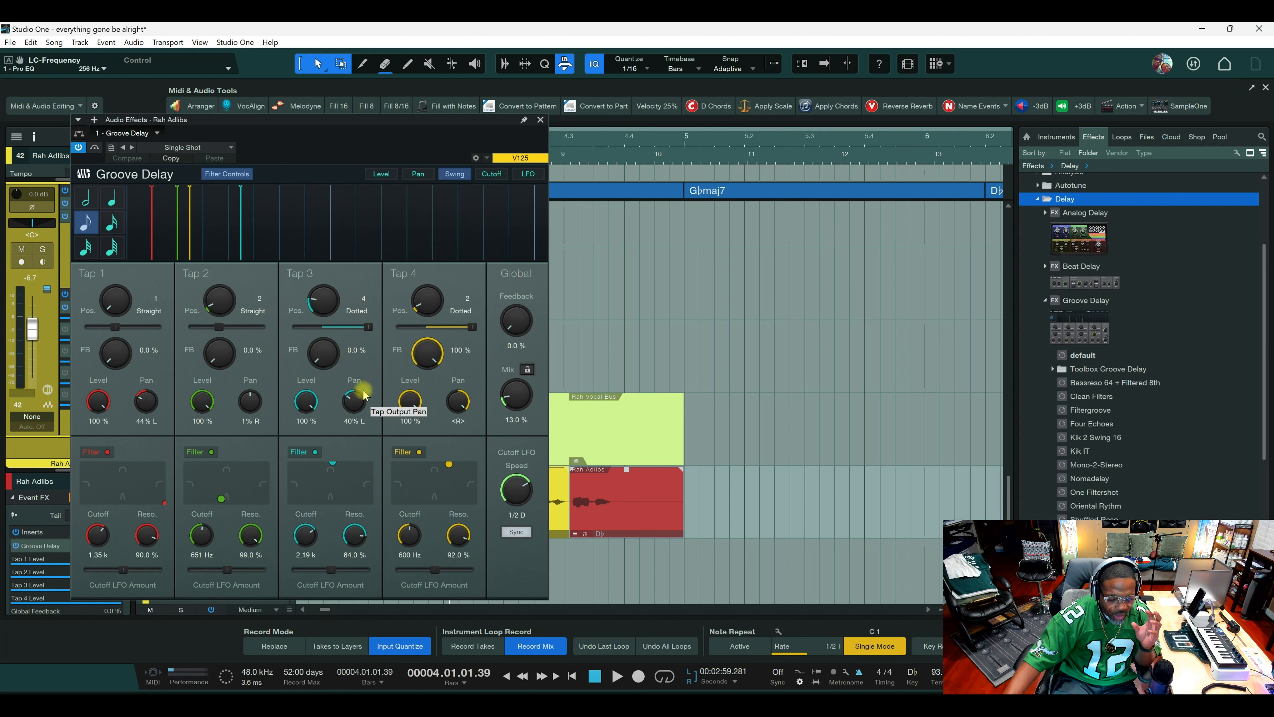
Set the Groove Delay's global feedback to 15.3 %, mix to 23.5 % and beat length to 1/4.
left_click_drag(507, 336, 517, 302)
left_click_drag(521, 390, 524, 383)
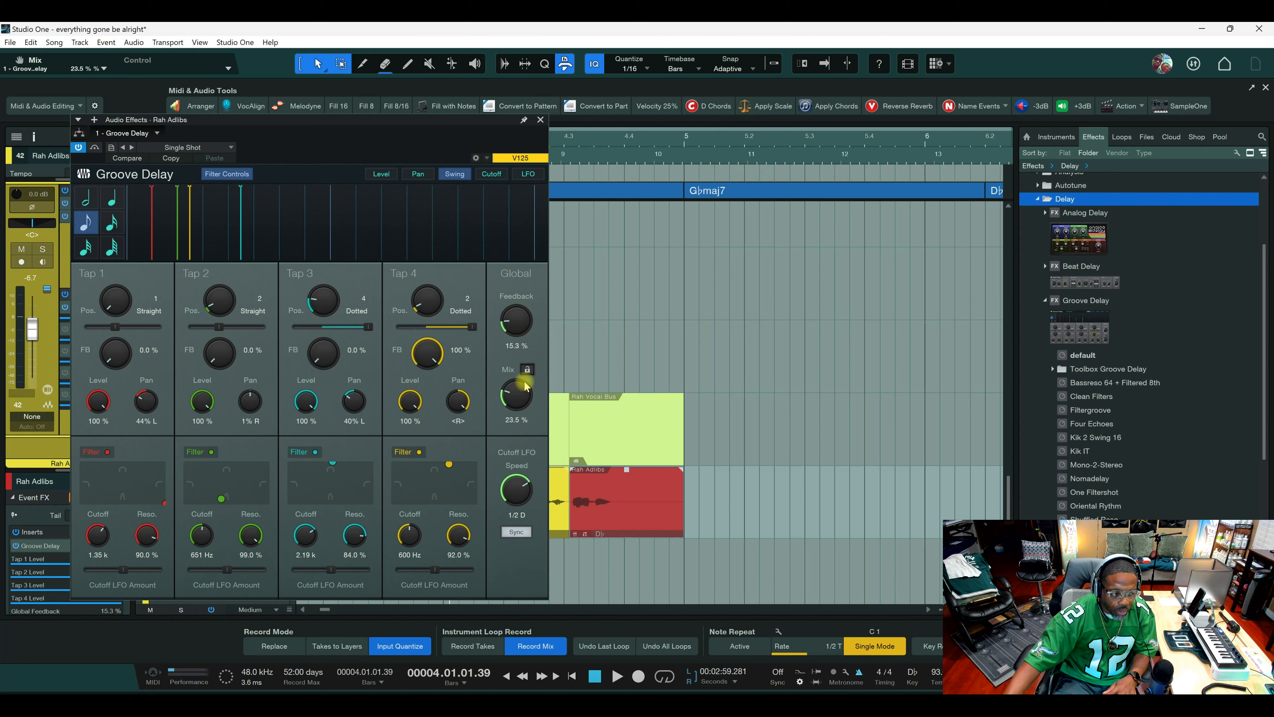
key("space")
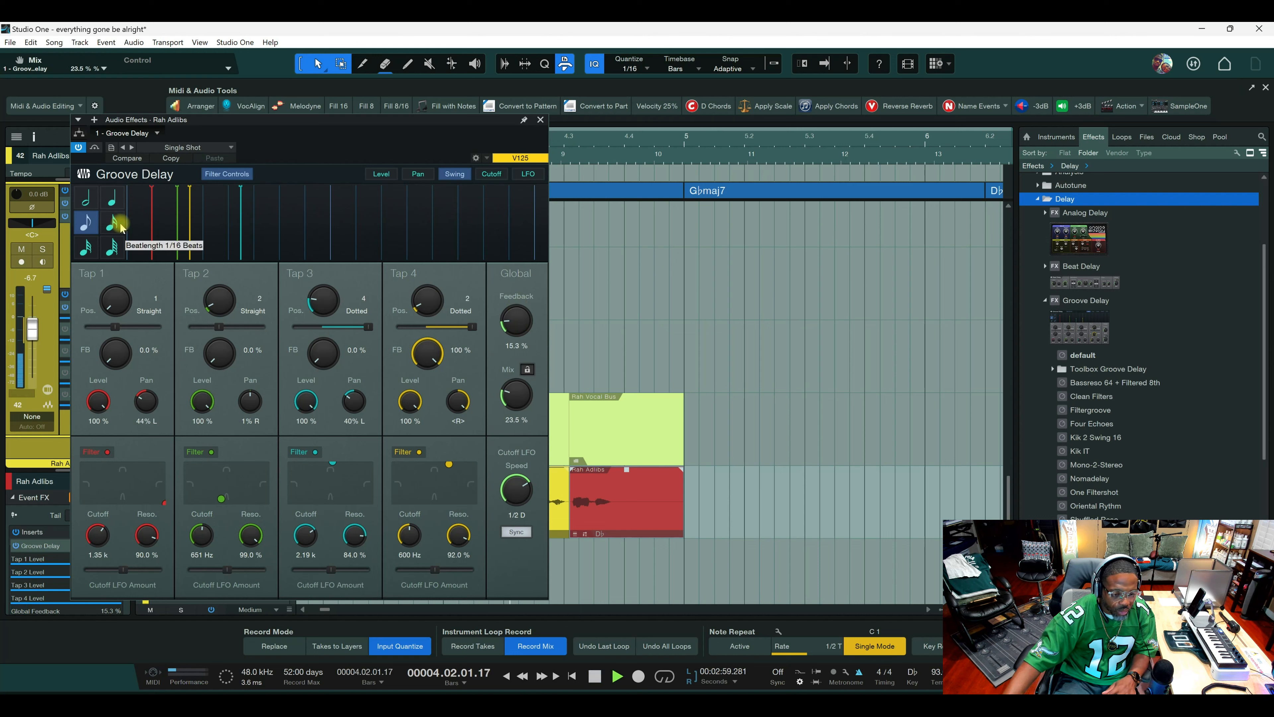
left_click(112, 197)
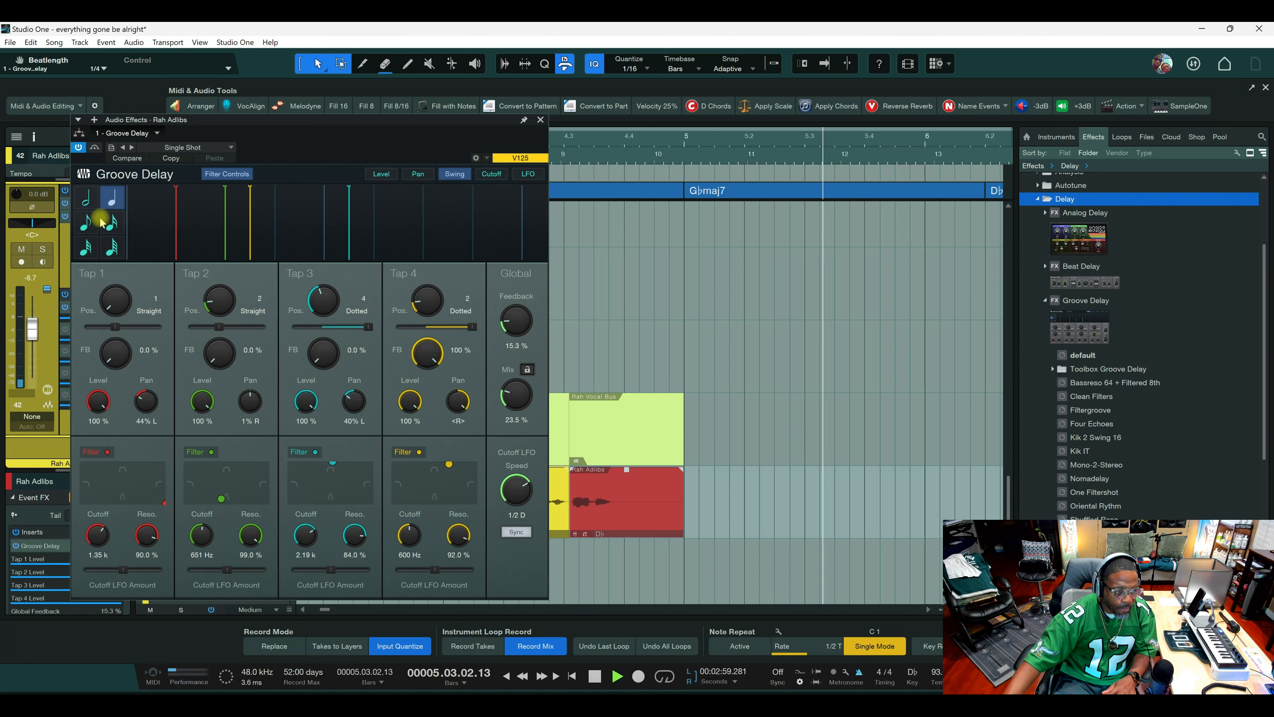
Set the Groove Delay's global feedback to 6.9 %, mix to 36.5 % and beat length to an eighth note, and save the song.
left_click_drag(506, 323, 508, 331)
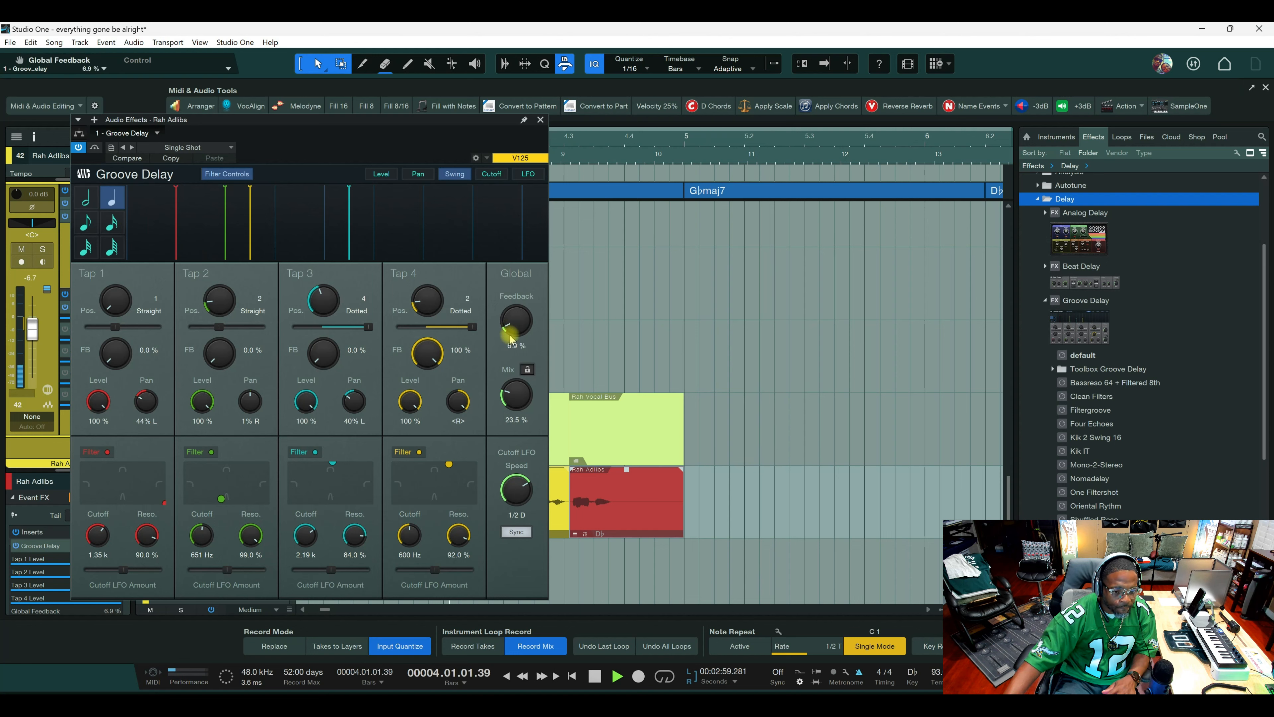
left_click_drag(517, 389, 518, 380)
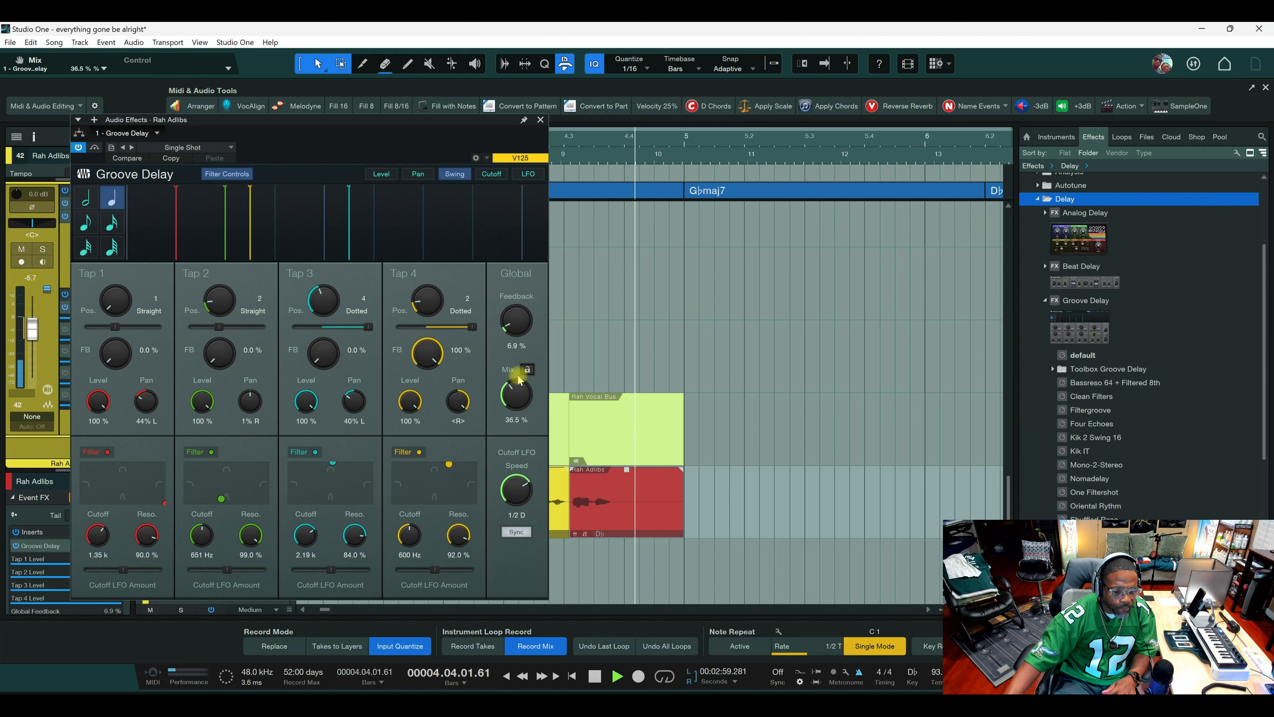
left_click(85, 221)
key("space")
key("space")
key("ctrl+s")
key("space")
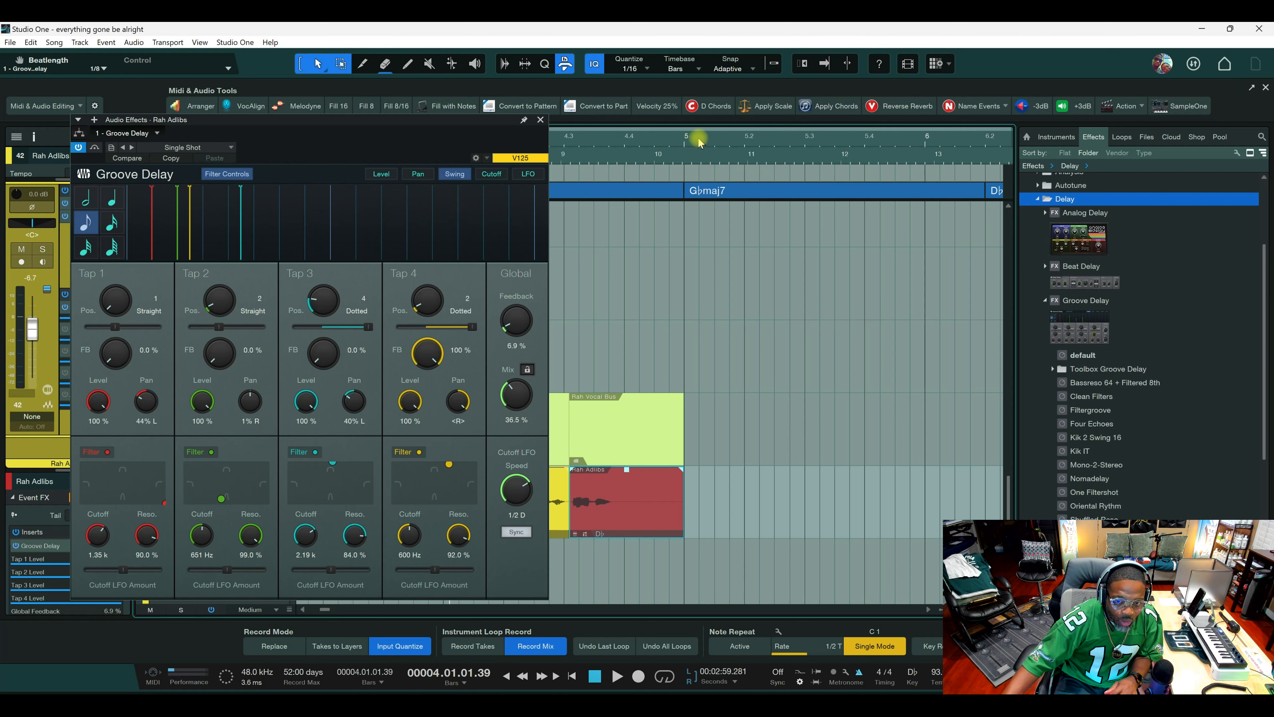
Set the Groove Delay's mix to 11.5 %, close its editor and save the song.
scroll(699, 142, "down", 2)
scroll(562, 142, "up", 1)
left_click_drag(516, 393, 517, 369)
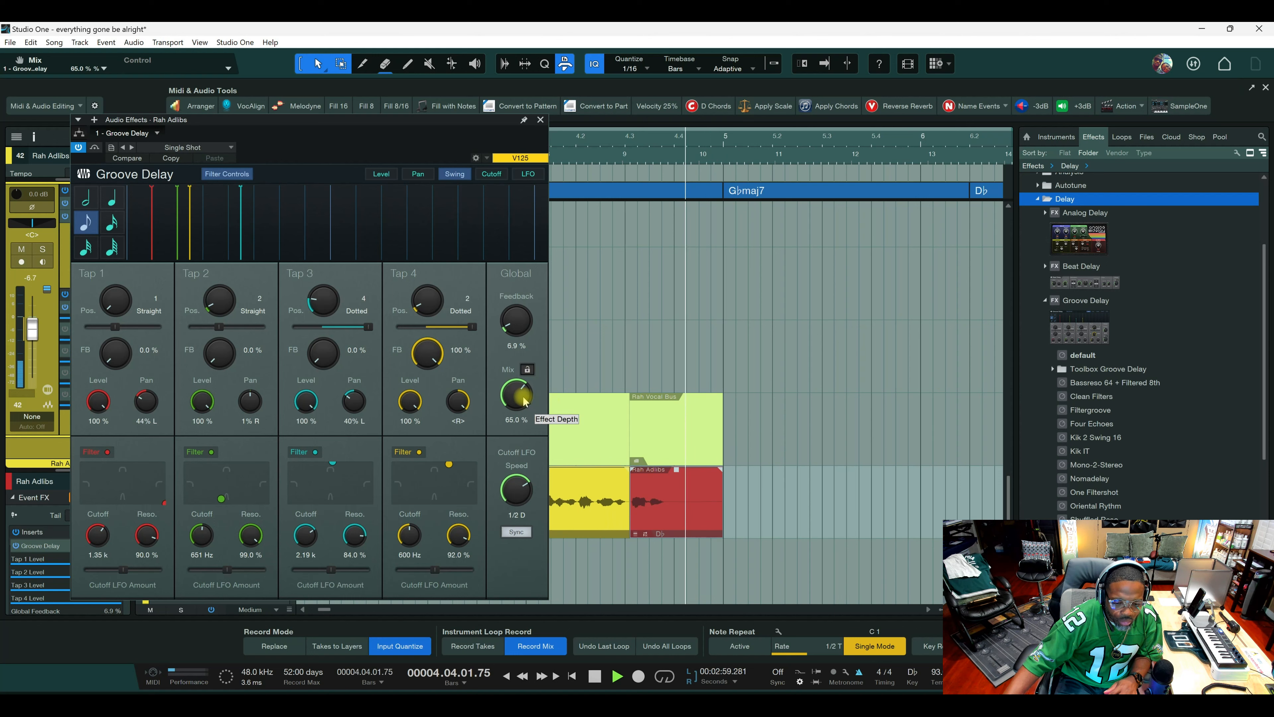
left_click_drag(522, 400, 522, 452)
scroll(805, 140, "down", 2)
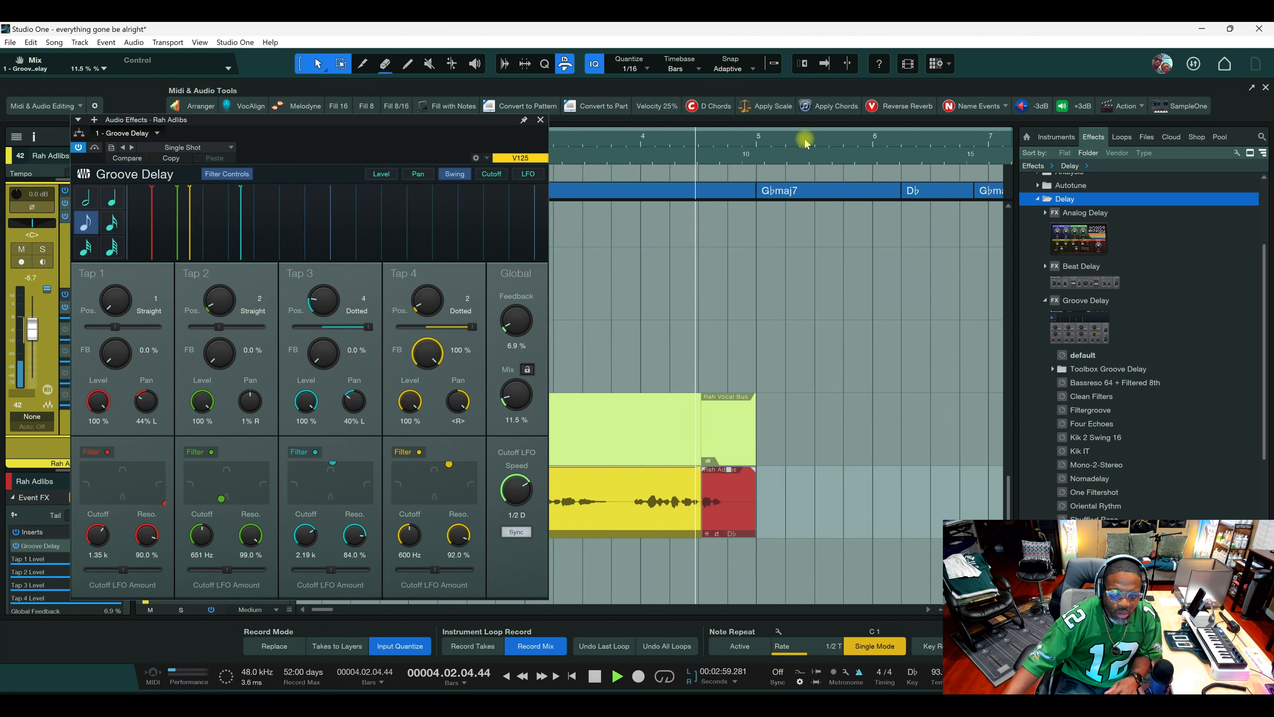
left_click(540, 120)
key("space")
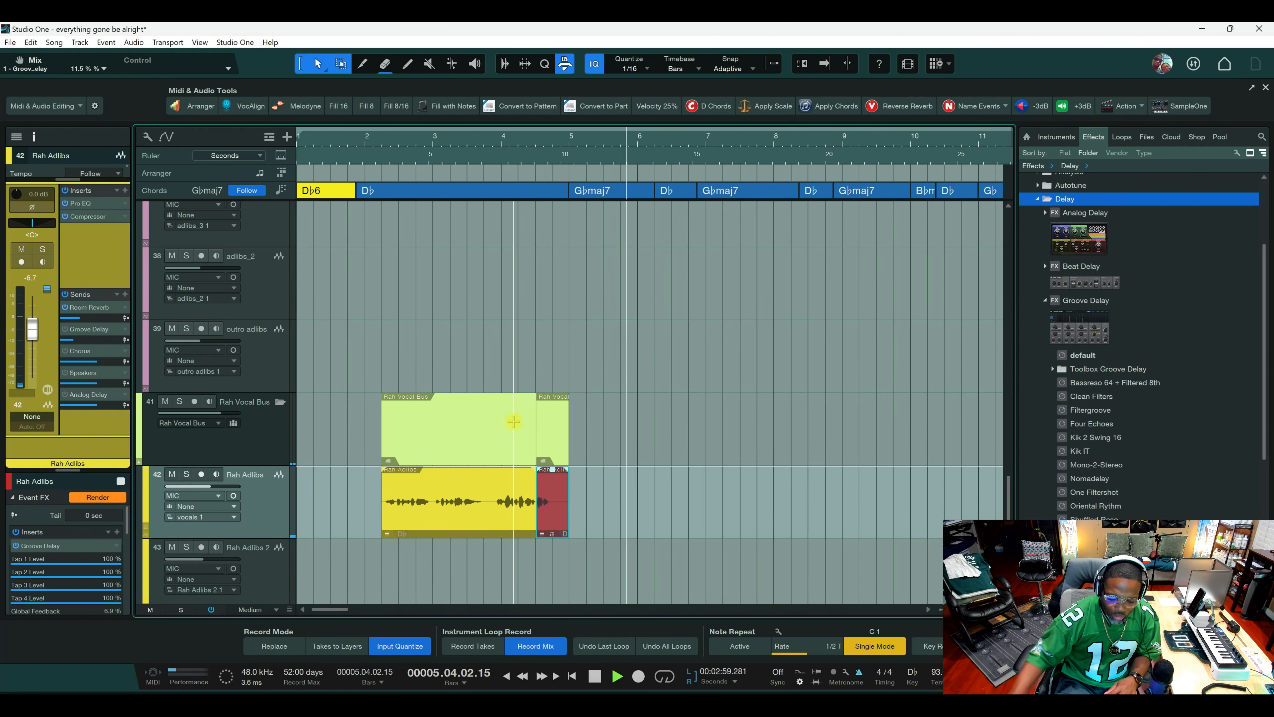
key("ctrl+s")
Play the song from just before the first Rah Adlibs clip with the mixer console shown.
left_click(369, 141)
key("space")
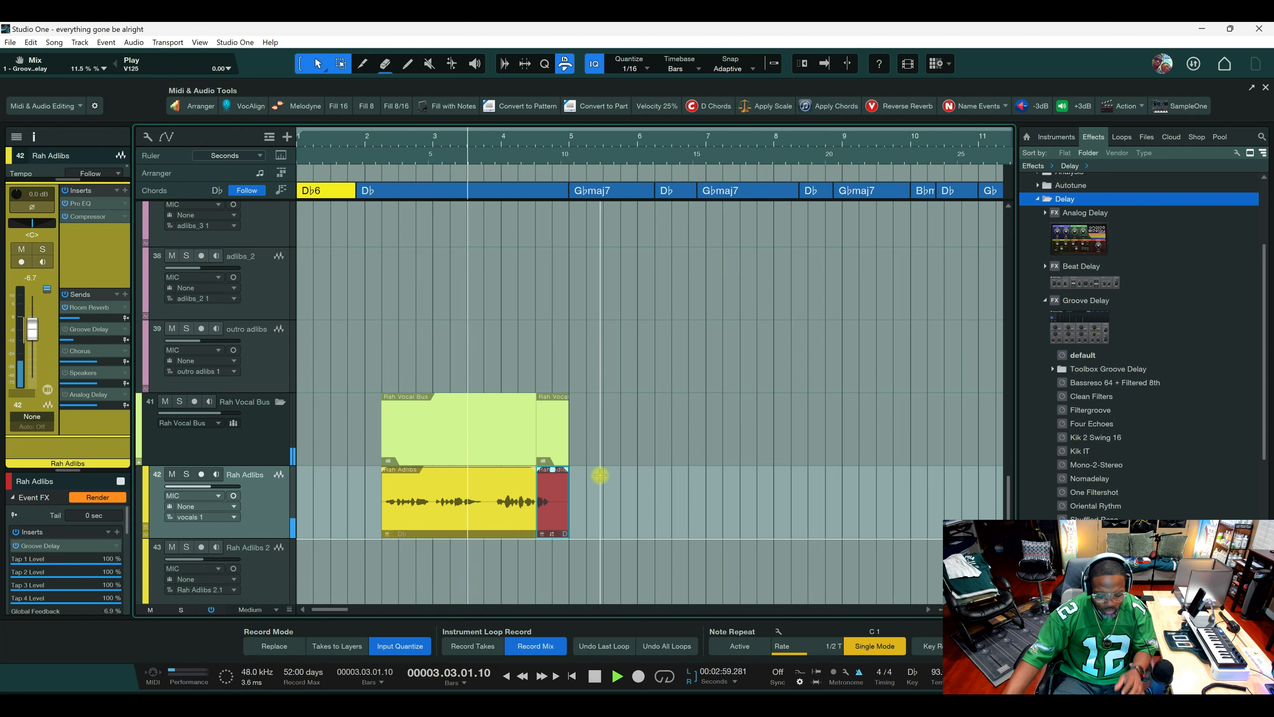
key("F3")
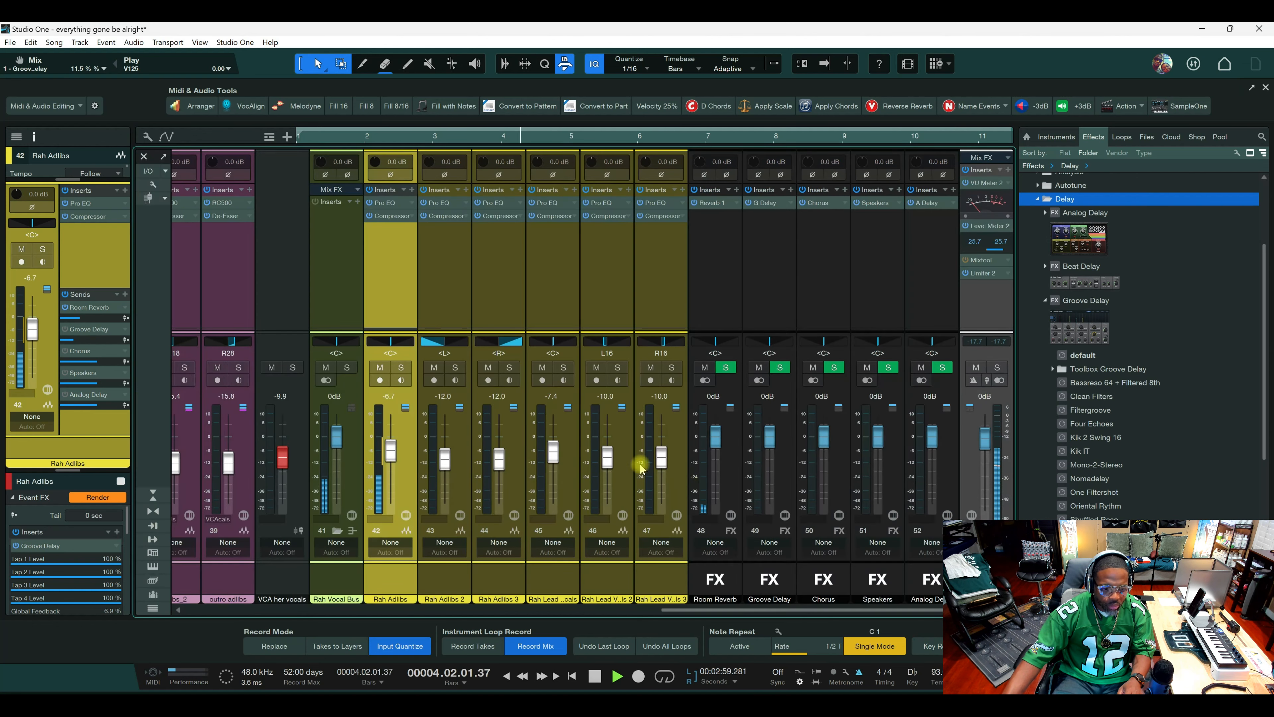
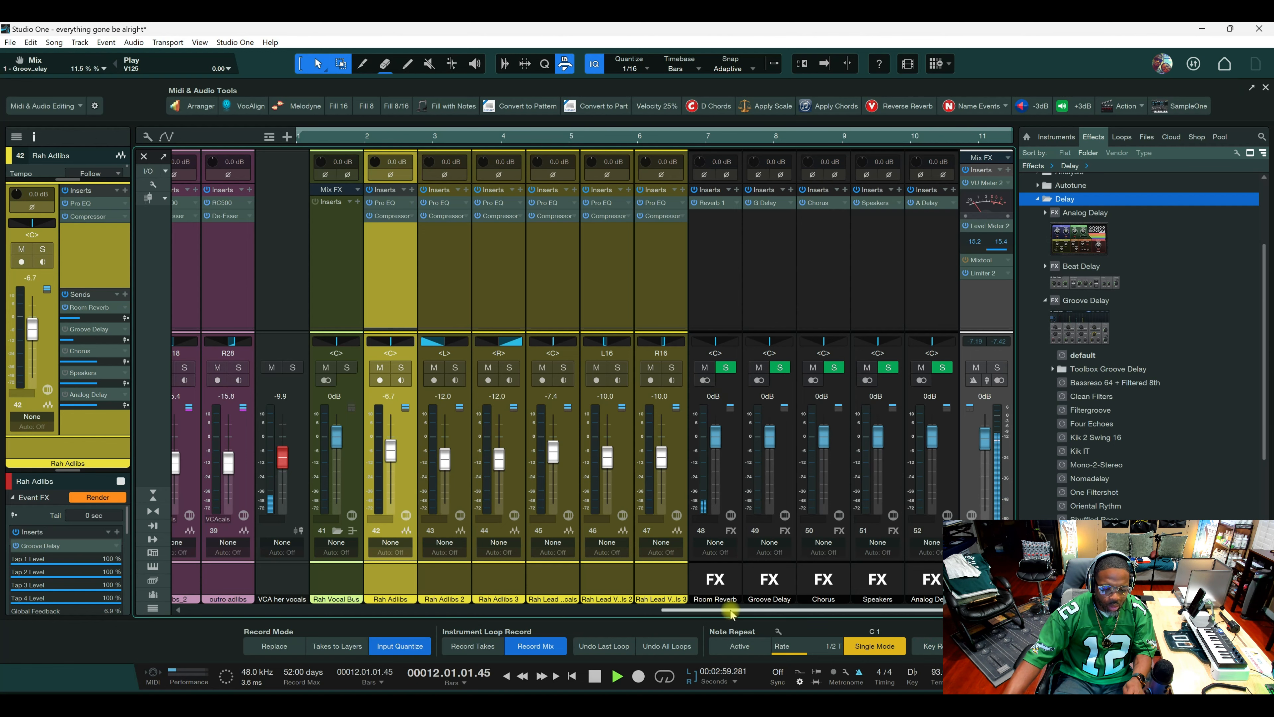
Copy the Brit Console Mix FX from another bus to the Rah Vocal Bus and close its editor.
left_click_drag(726, 615, 530, 612)
left_click(836, 599)
key("ctrl+s")
left_click_drag(529, 611, 234, 610)
left_click(252, 190)
left_click(244, 190)
left_click_drag(242, 201, 695, 194)
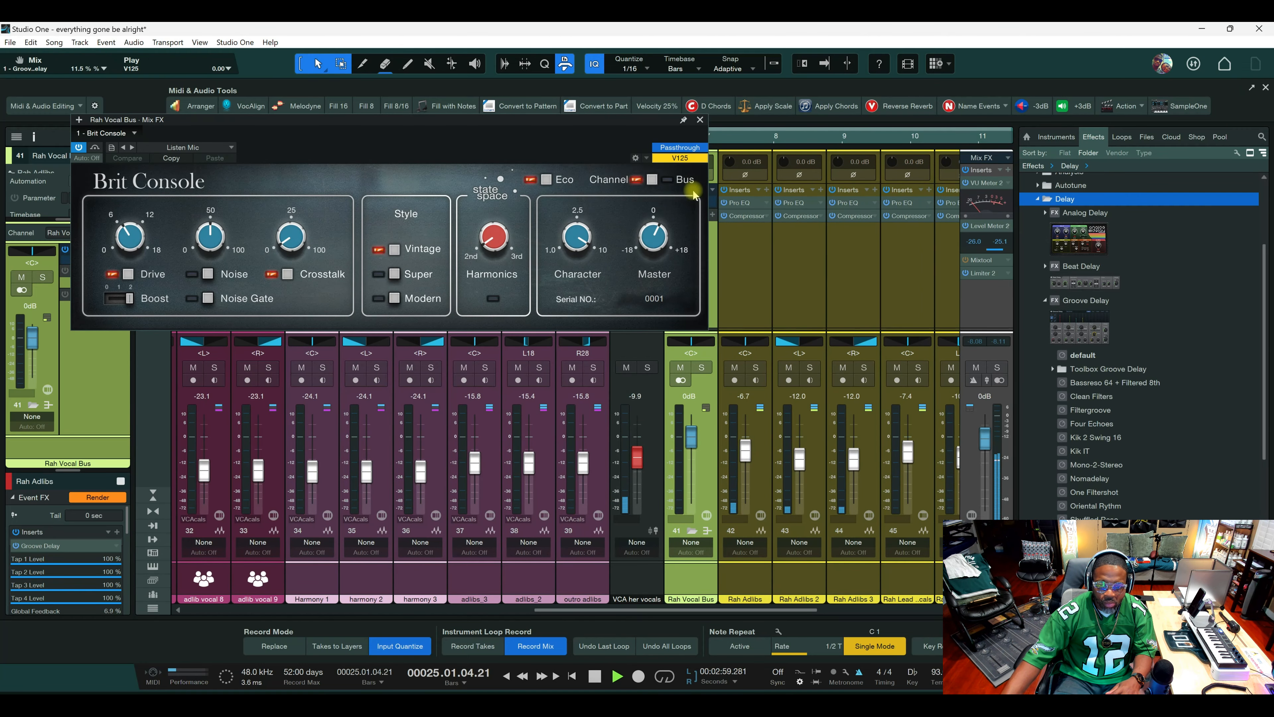
left_click(699, 119)
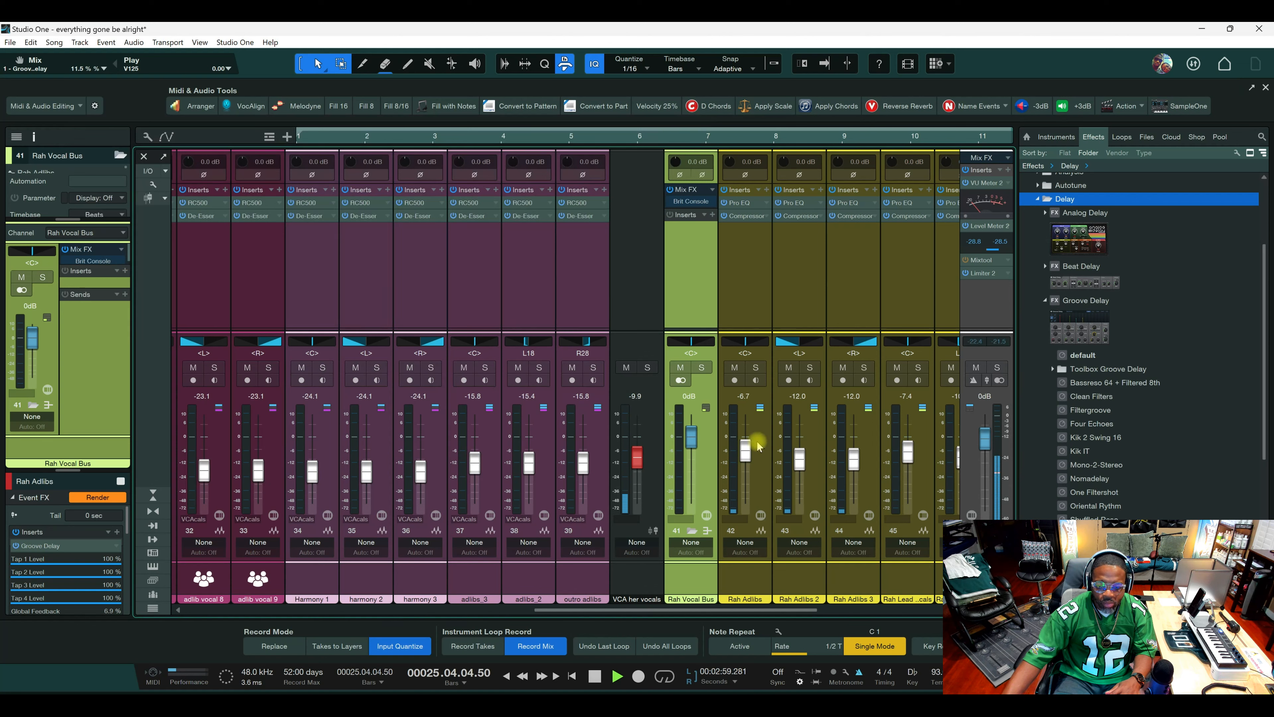
Try lowering the Rah Adlibs 2 and Rah Adlibs 3 faders together to -16.2 dB.
left_click(805, 576)
left_click(845, 578, "shift")
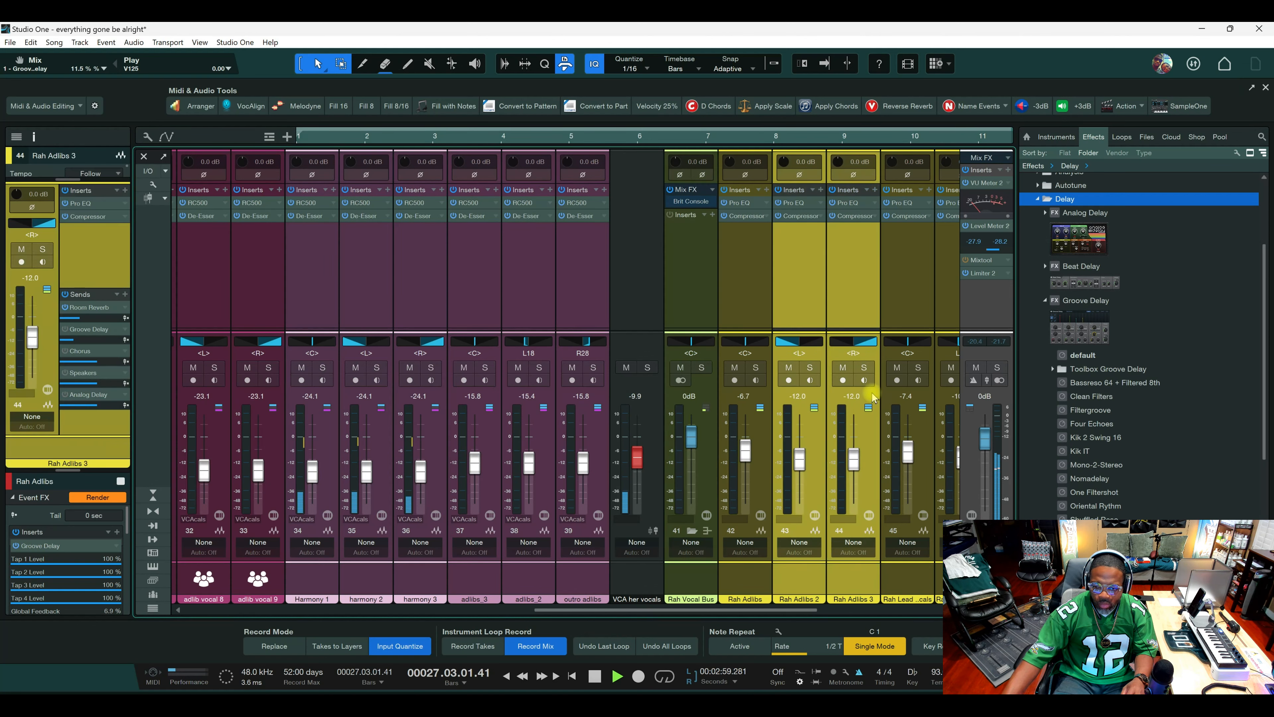
left_click_drag(854, 466, 855, 467)
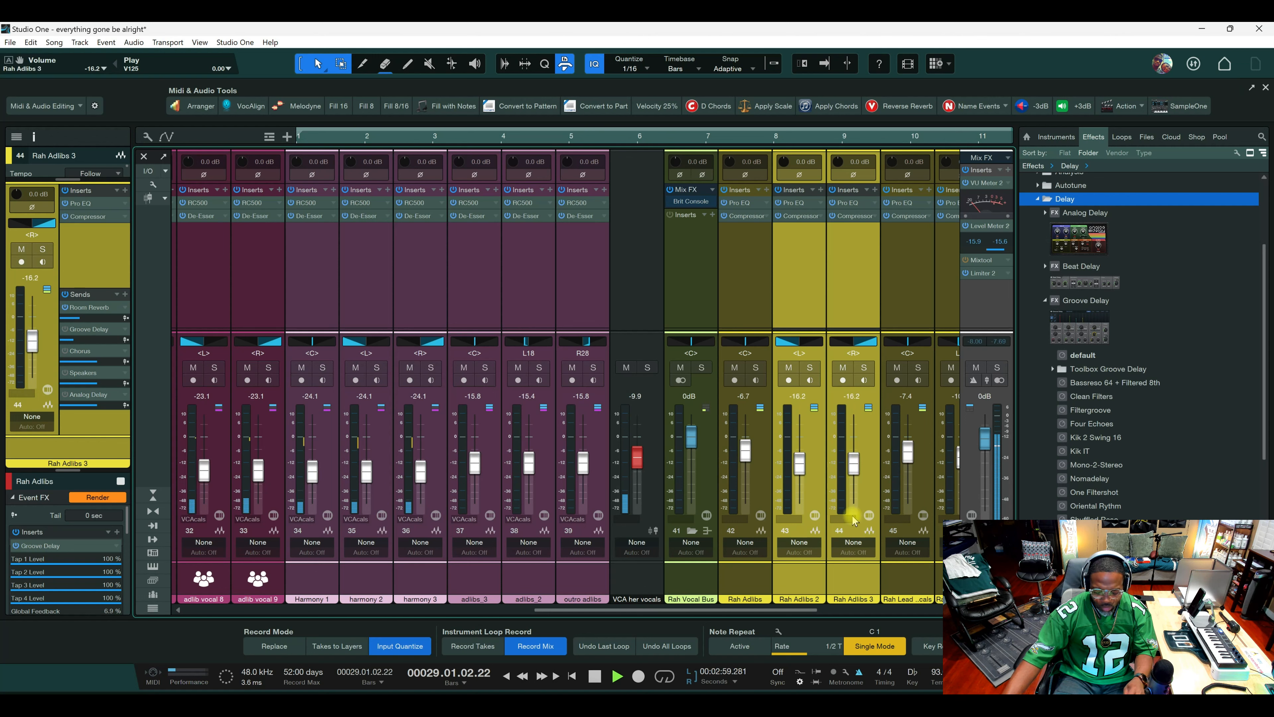
key("ctrl+z")
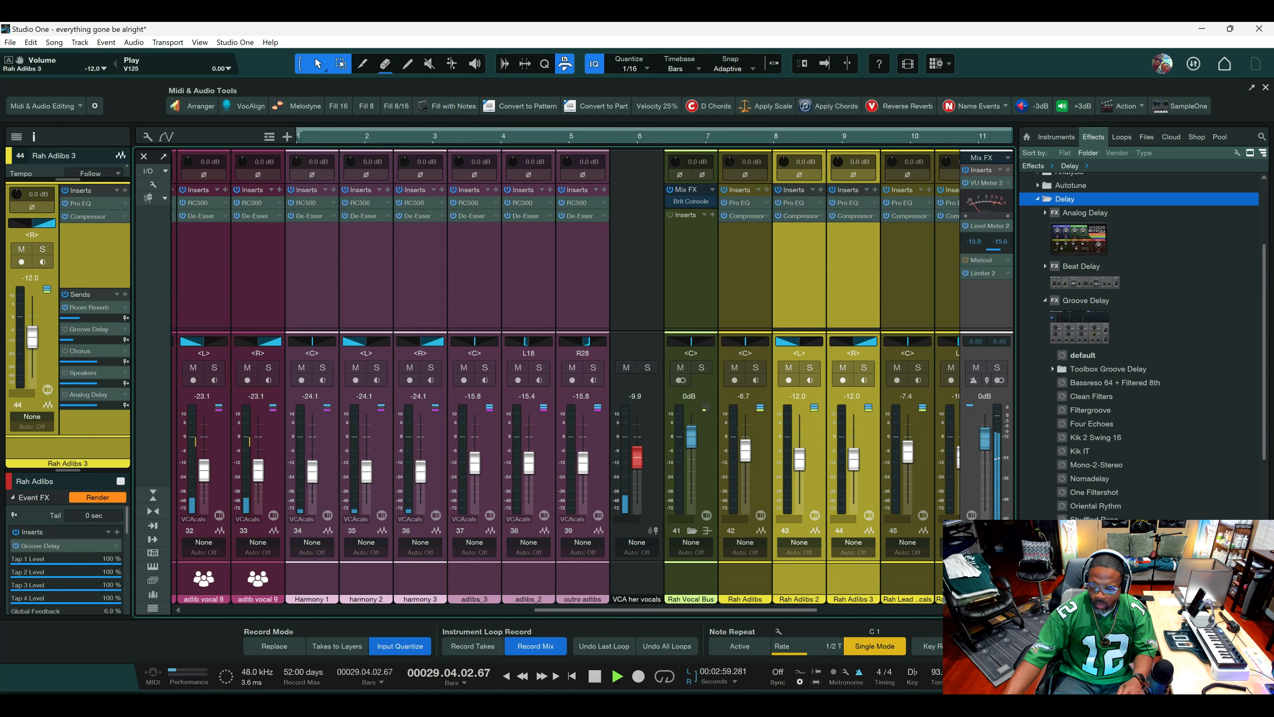
Return to the arrangement and play the three stacked Rah adlib clips around bar 24.
key("F3")
scroll(479, 413, "up", 6)
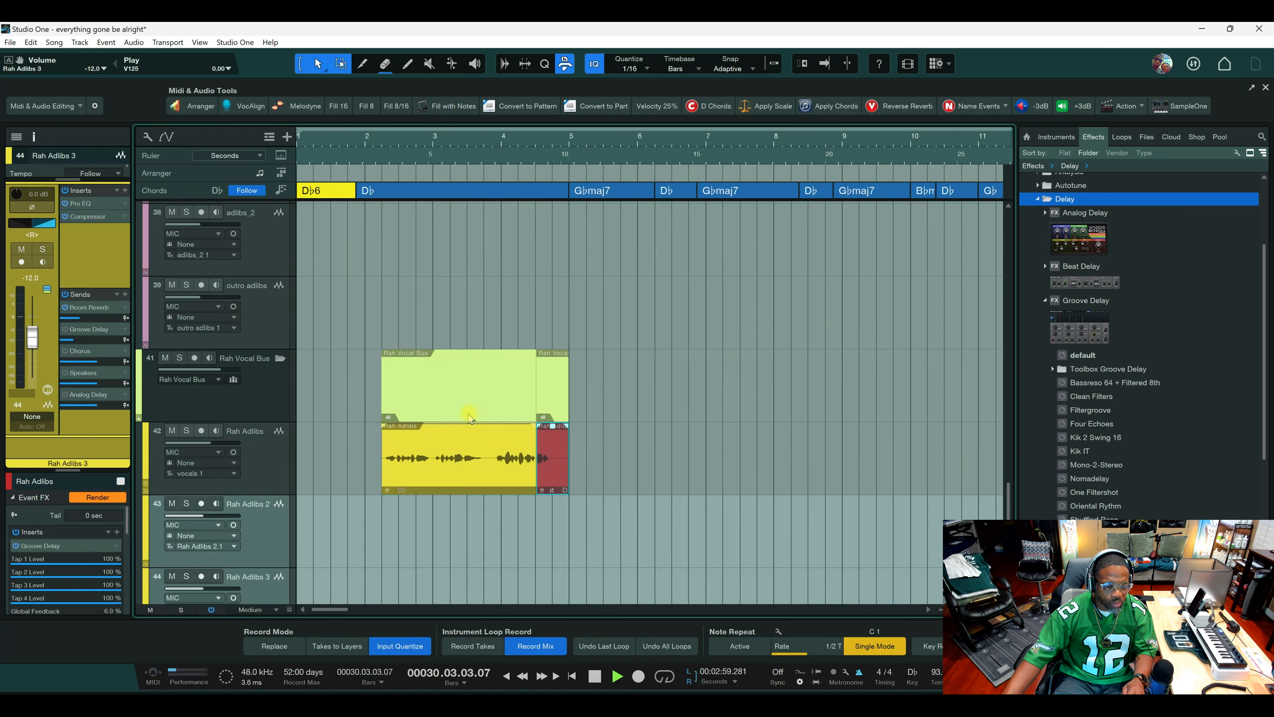
scroll(607, 143, "down", 7)
scroll(634, 251, "down", 2)
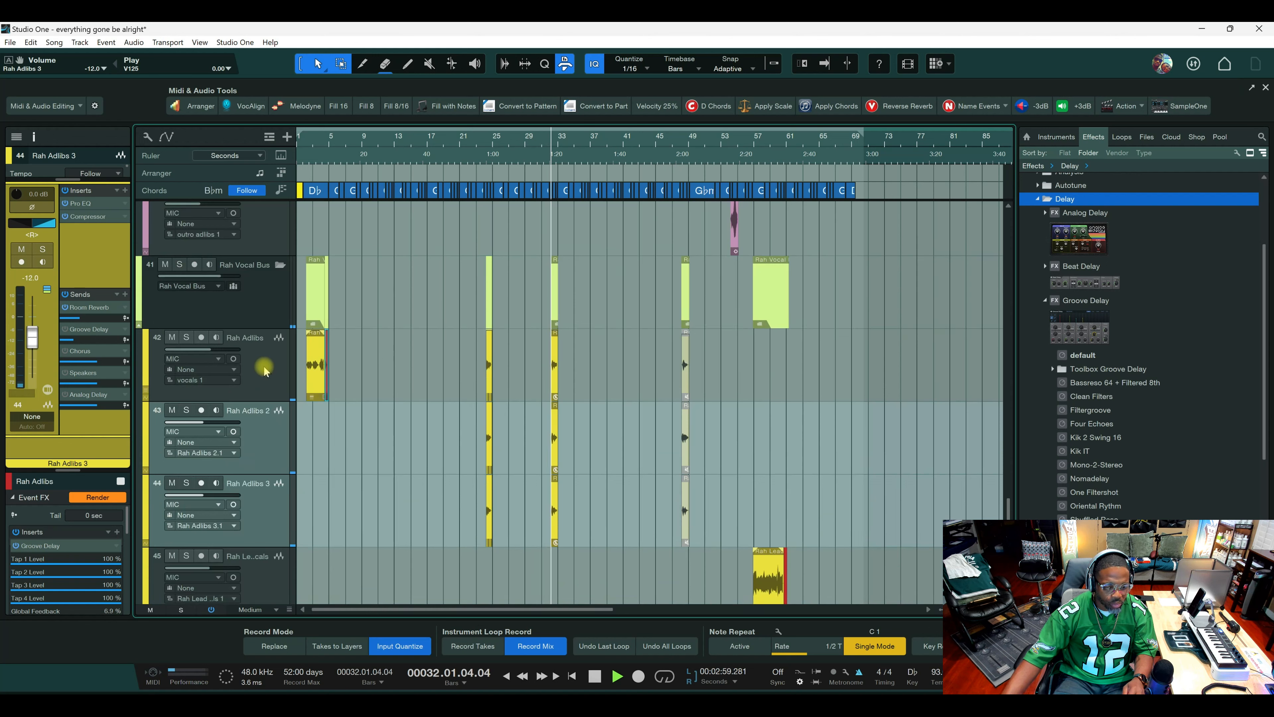
key("space")
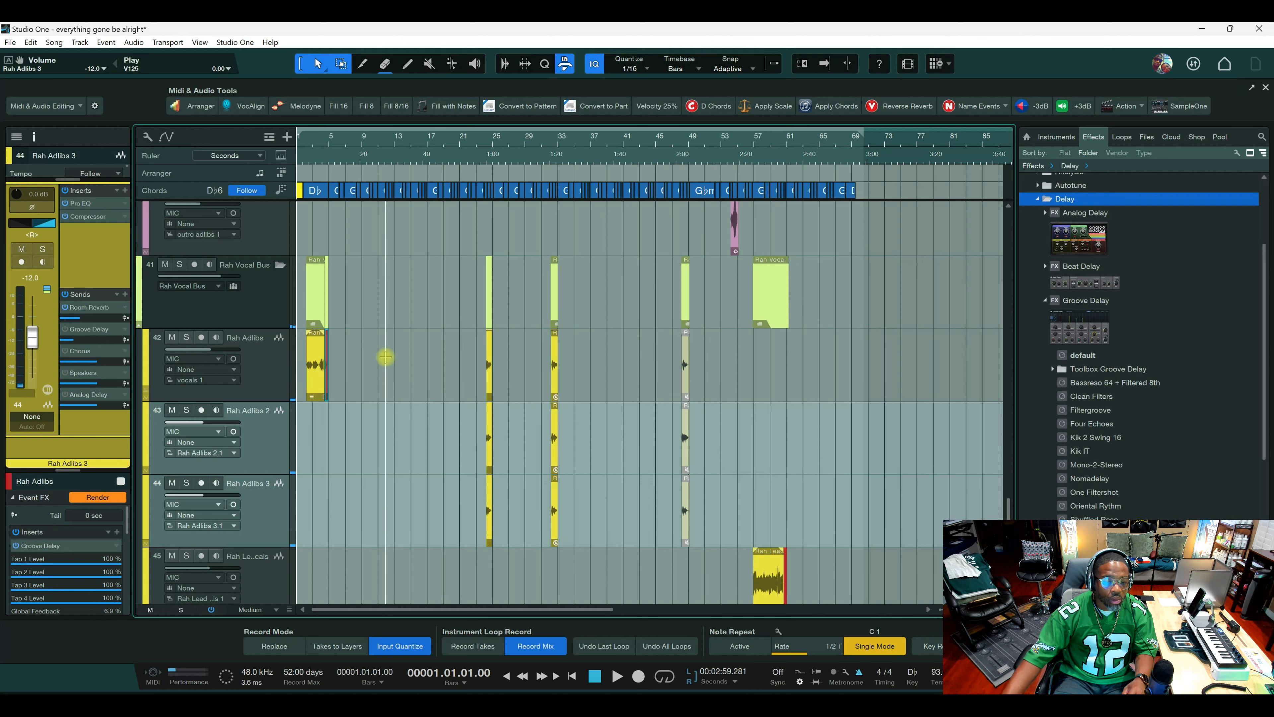
left_click(483, 146)
scroll(484, 146, "up", 6)
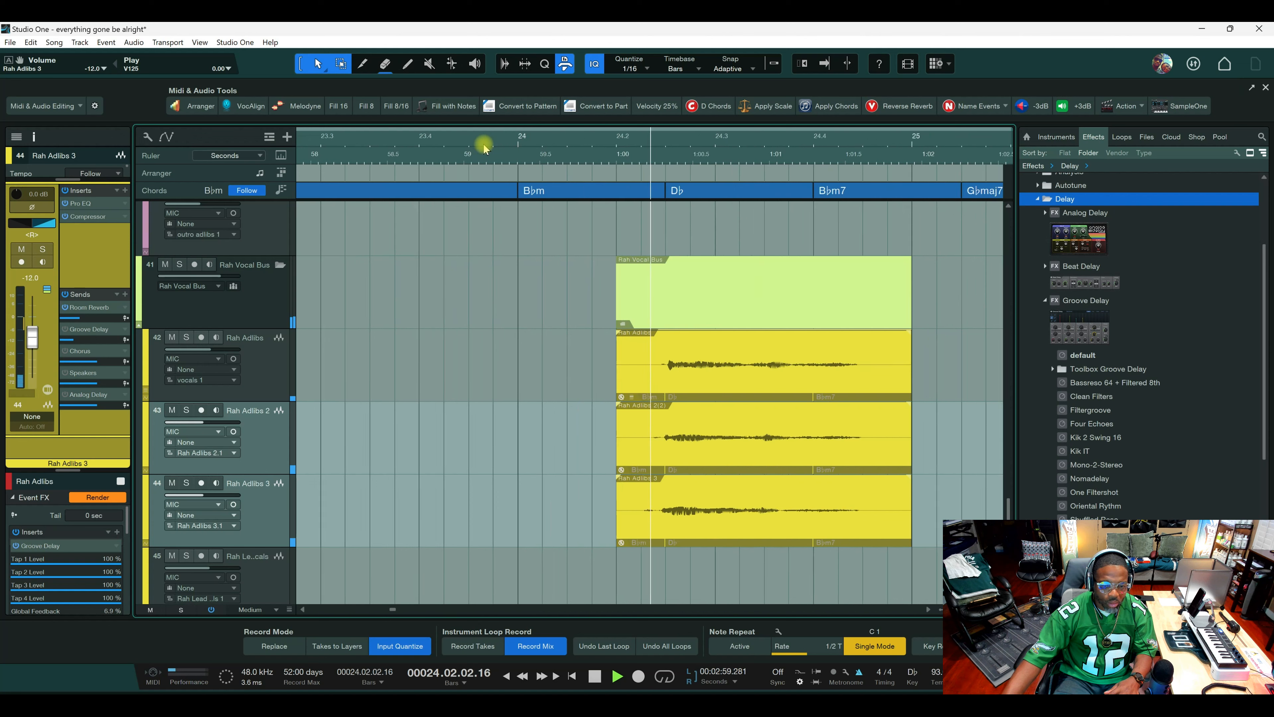
key("space")
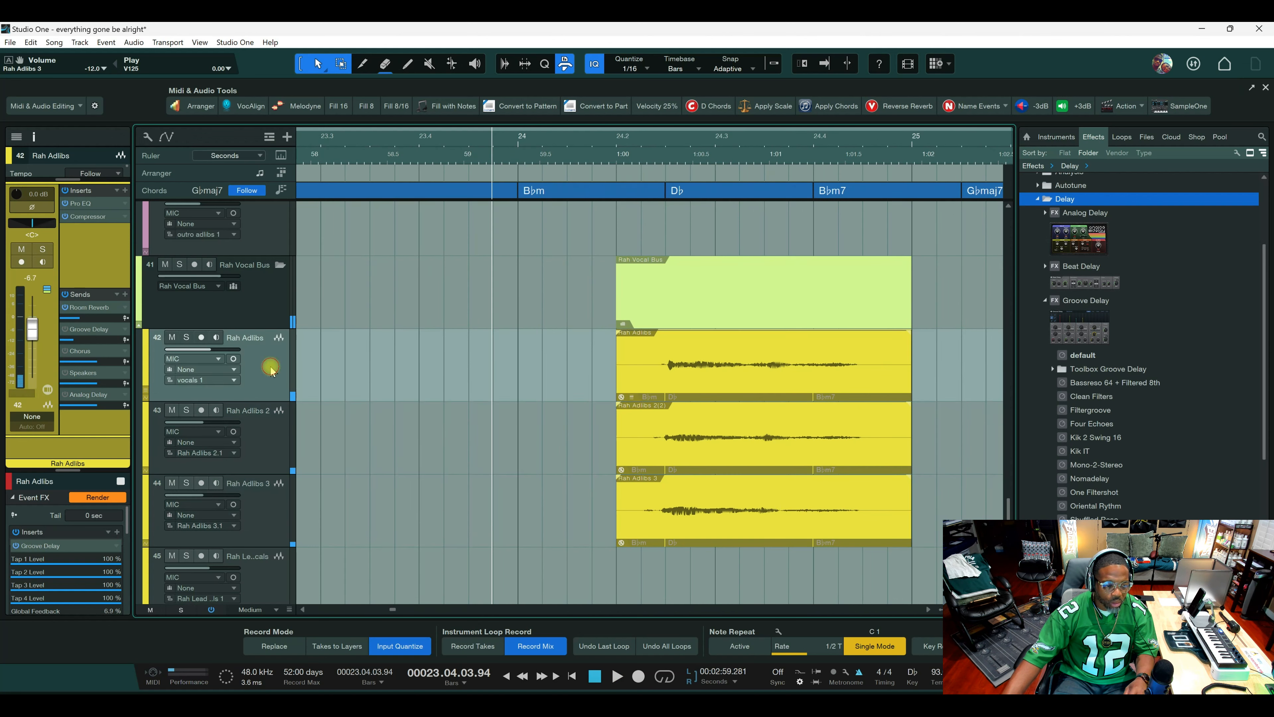
Lower the three Rah Adlibs tracks together, bringing Rah Adlibs 2 and 3 to -26.7 dB, and set Rah Adlibs to -18.0 dB.
scroll(631, 136, "down", 8)
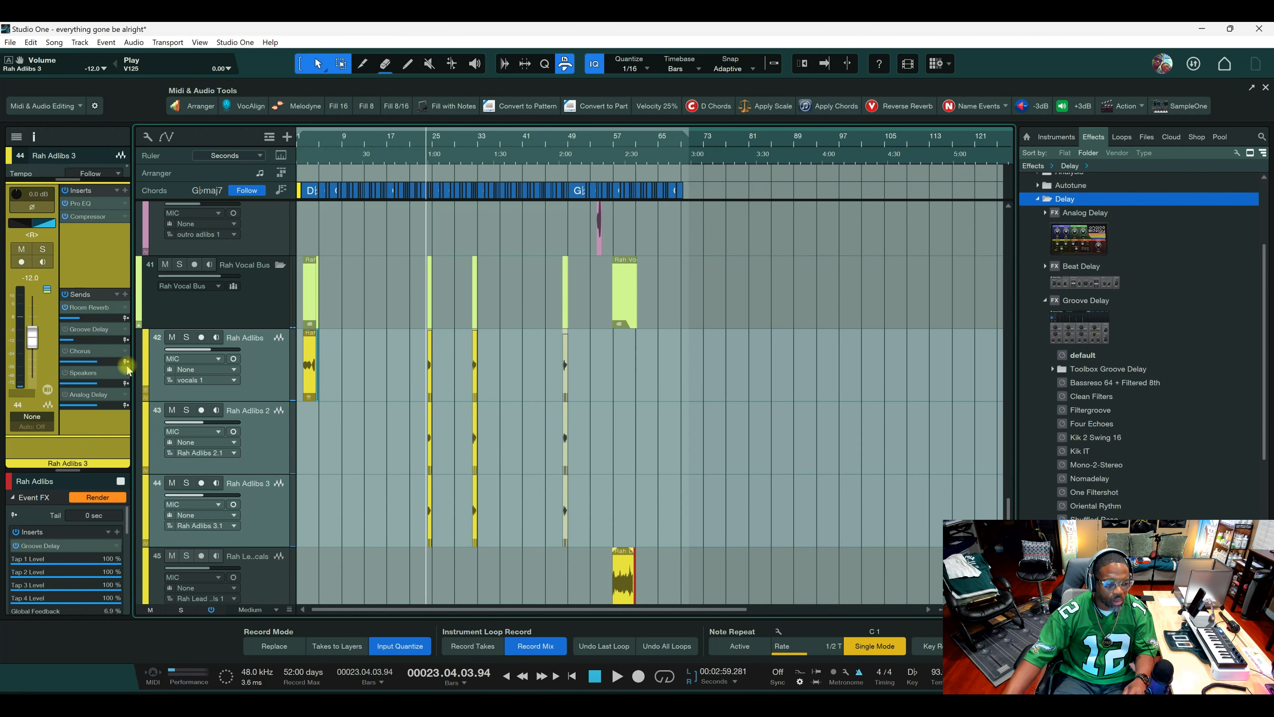
left_click_drag(34, 342, 36, 351)
key("space")
left_click(265, 384)
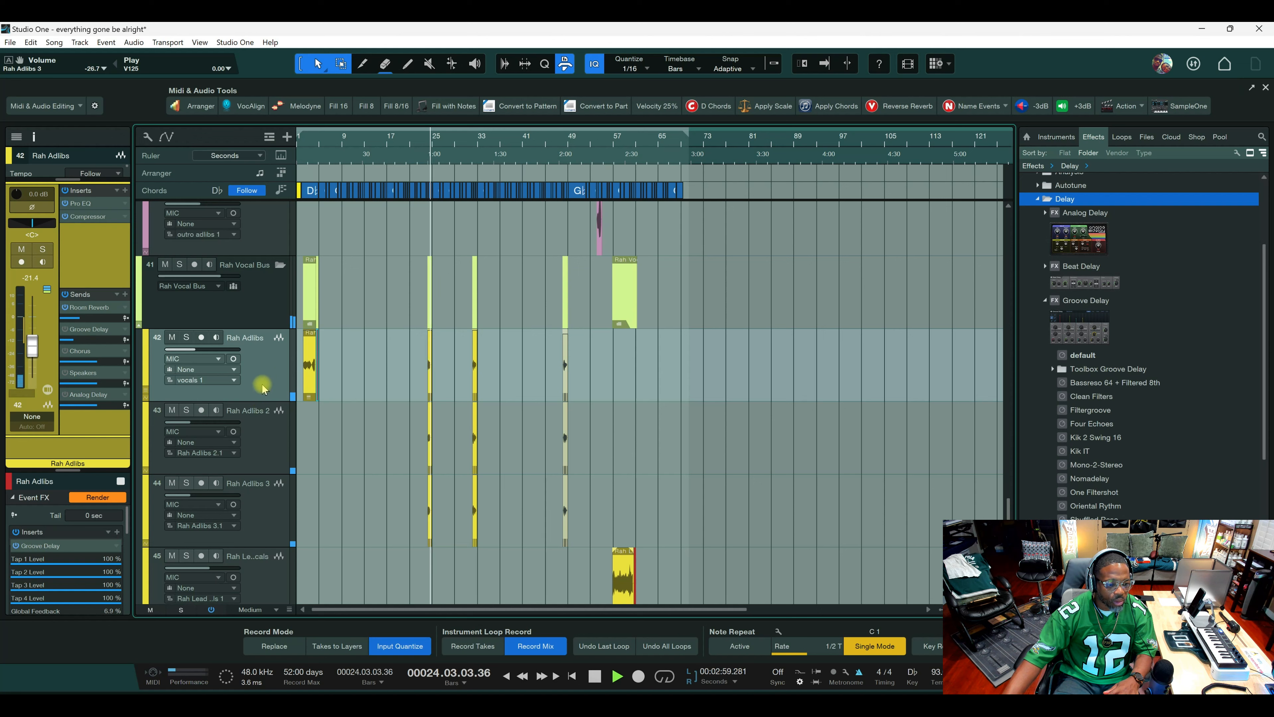
left_click_drag(33, 355, 35, 350)
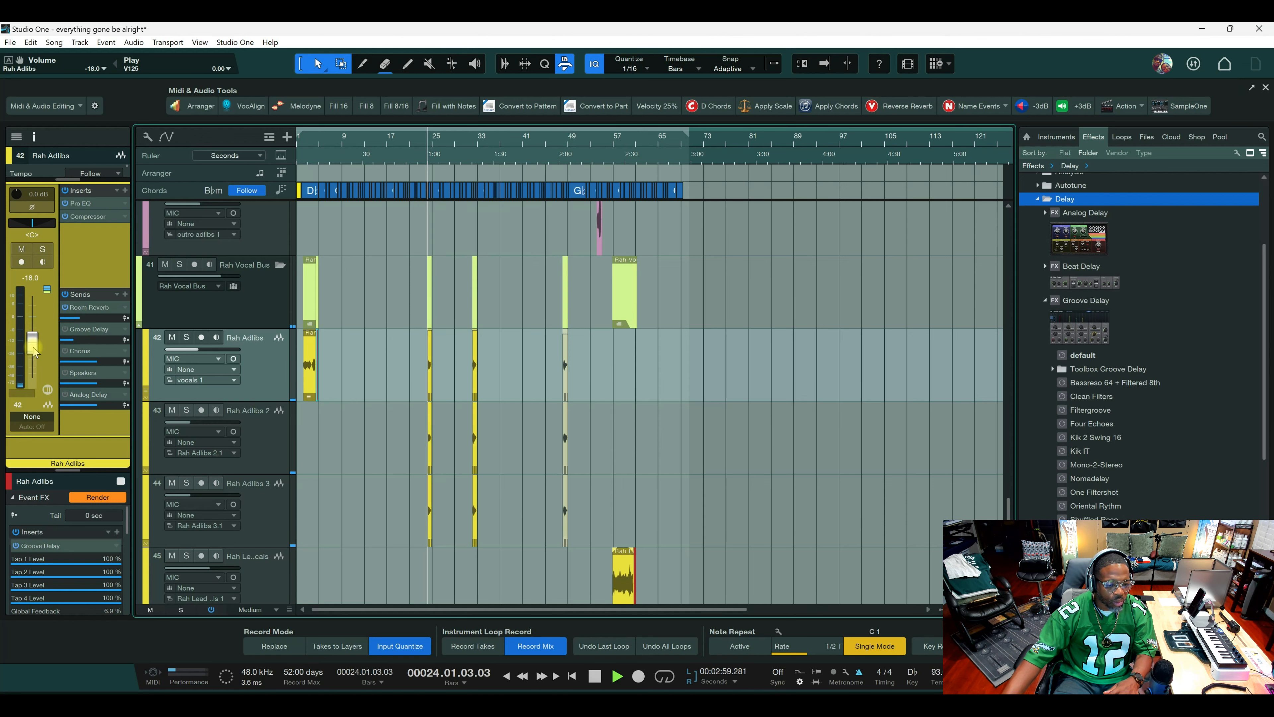
key("space")
Save the song and set the Rah Adlibs 3 track's volume to -26.3 dB.
left_click(261, 428)
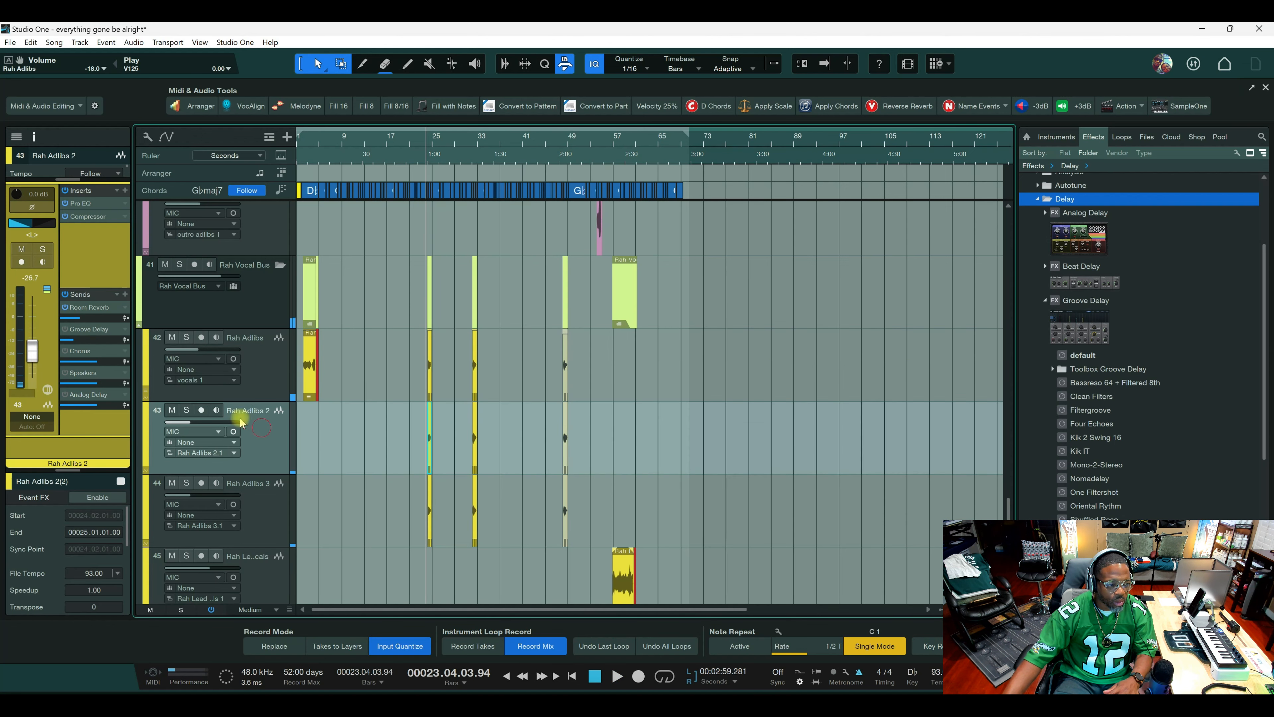
left_click(261, 496)
key("space")
key("ctrl+s")
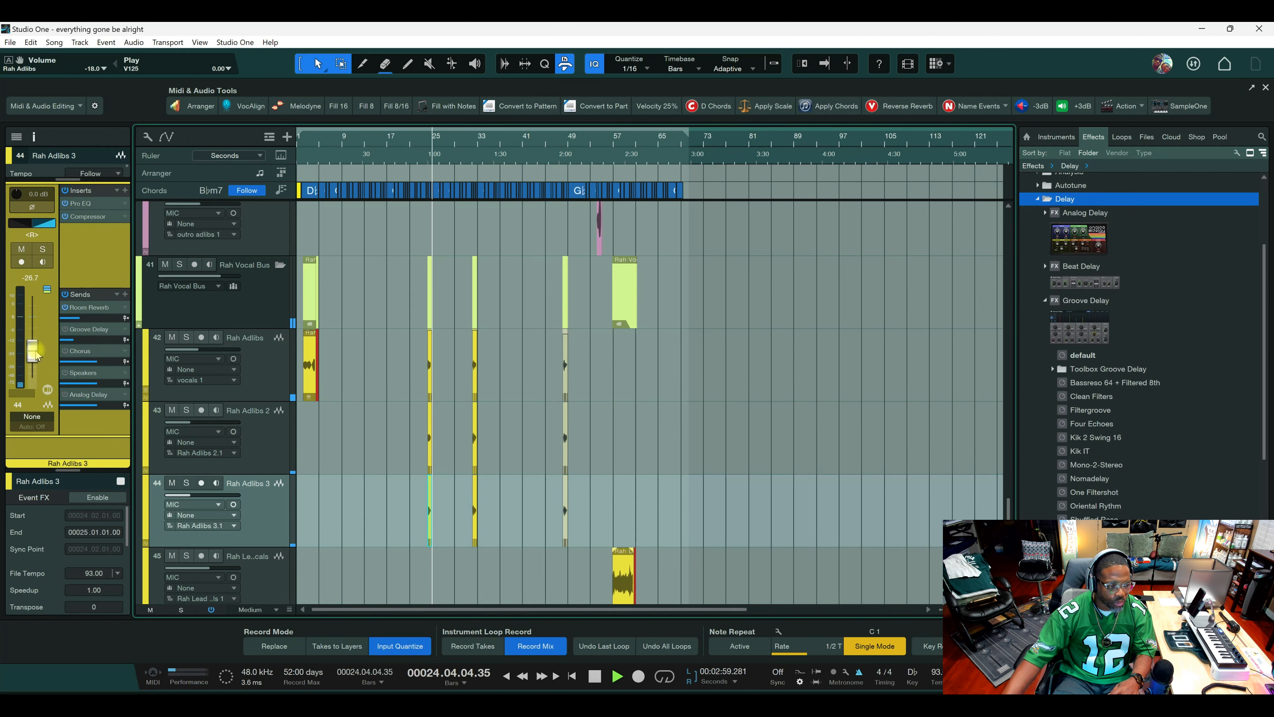
left_click_drag(35, 353, 35, 352)
Replay the first Rah Adlibs clip and set the track's Room Reverb send level to -24.2 dB.
left_click(595, 676)
left_click(613, 676)
scroll(443, 264, "up", 8)
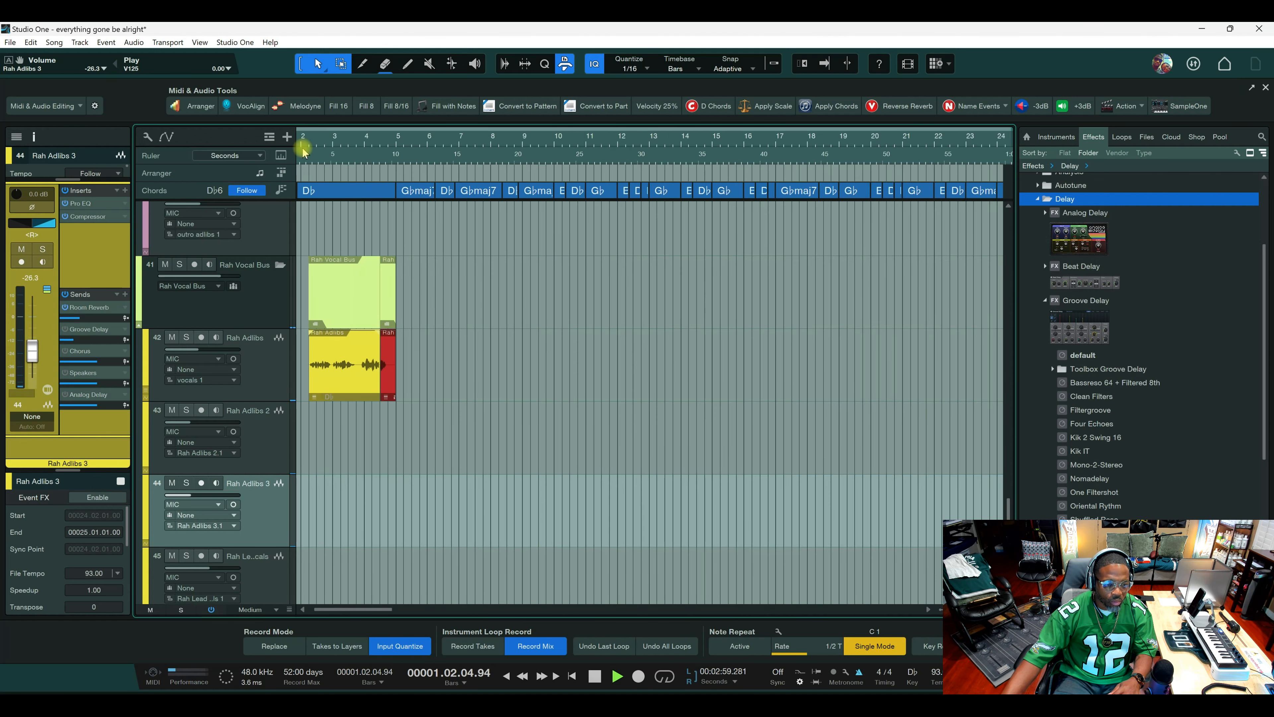
left_click(445, 370)
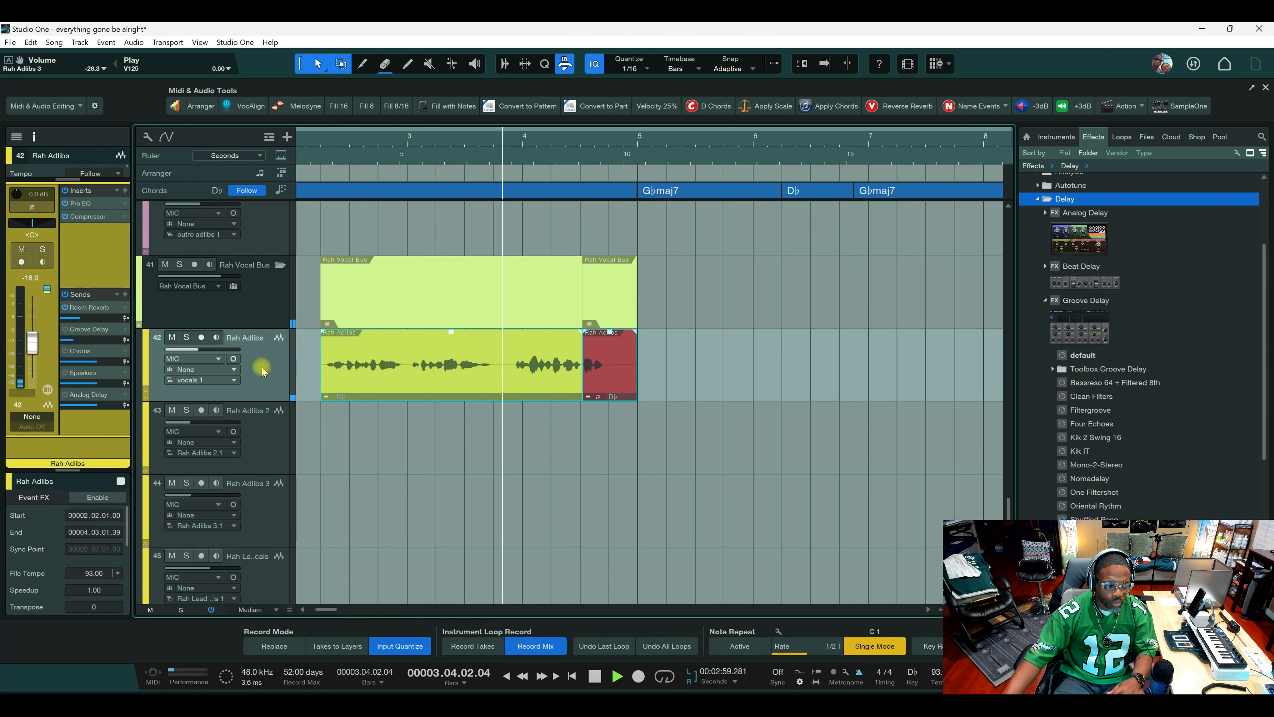
left_click(319, 142)
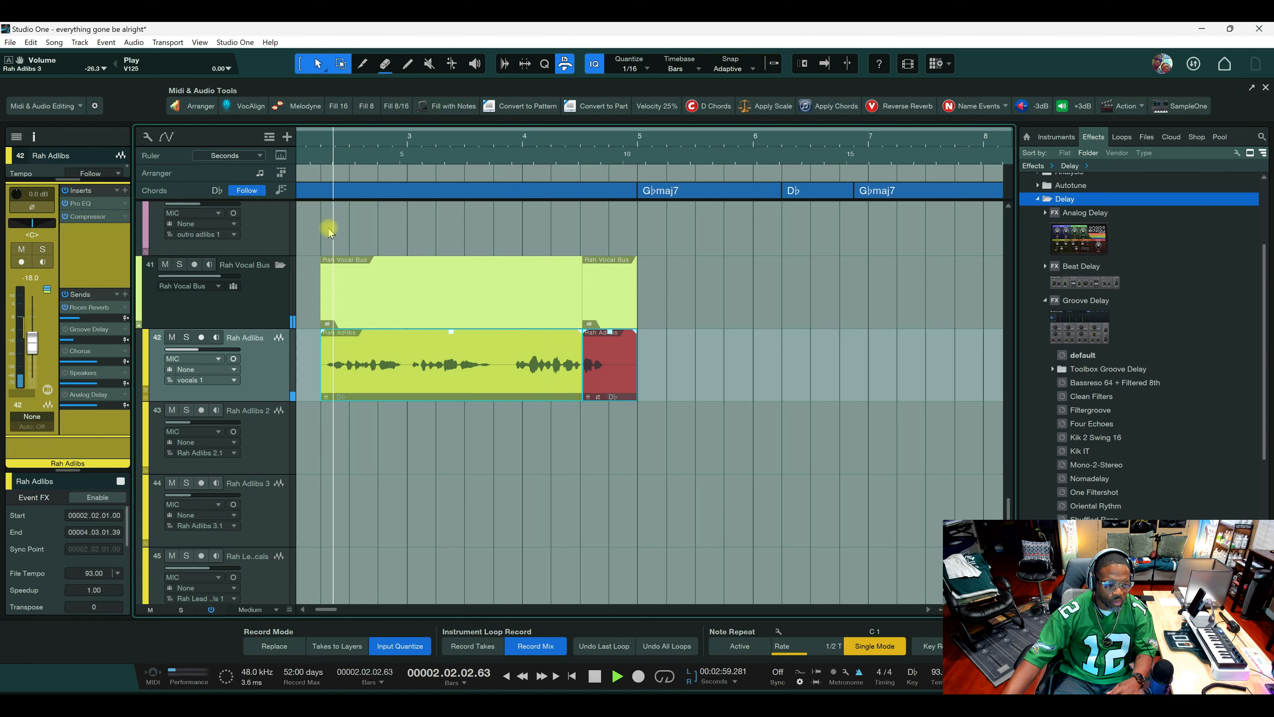
mouse_move(84, 321)
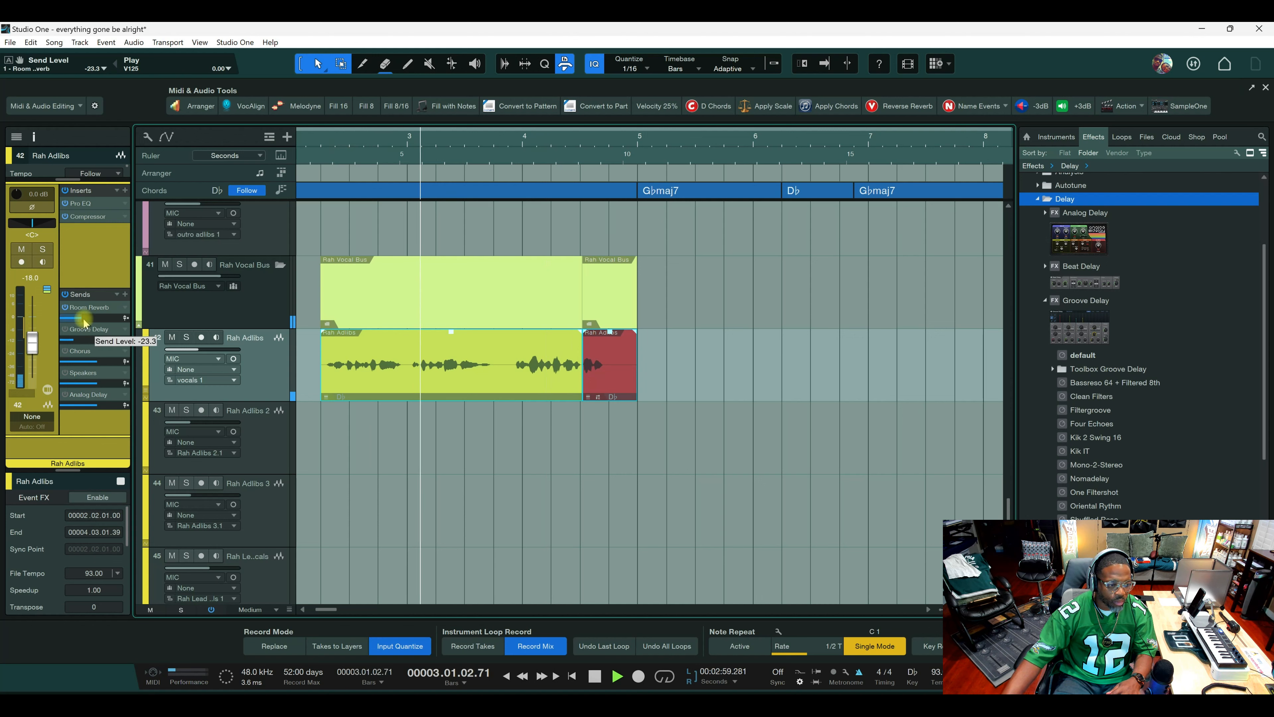
scroll(84, 321, "down", 3)
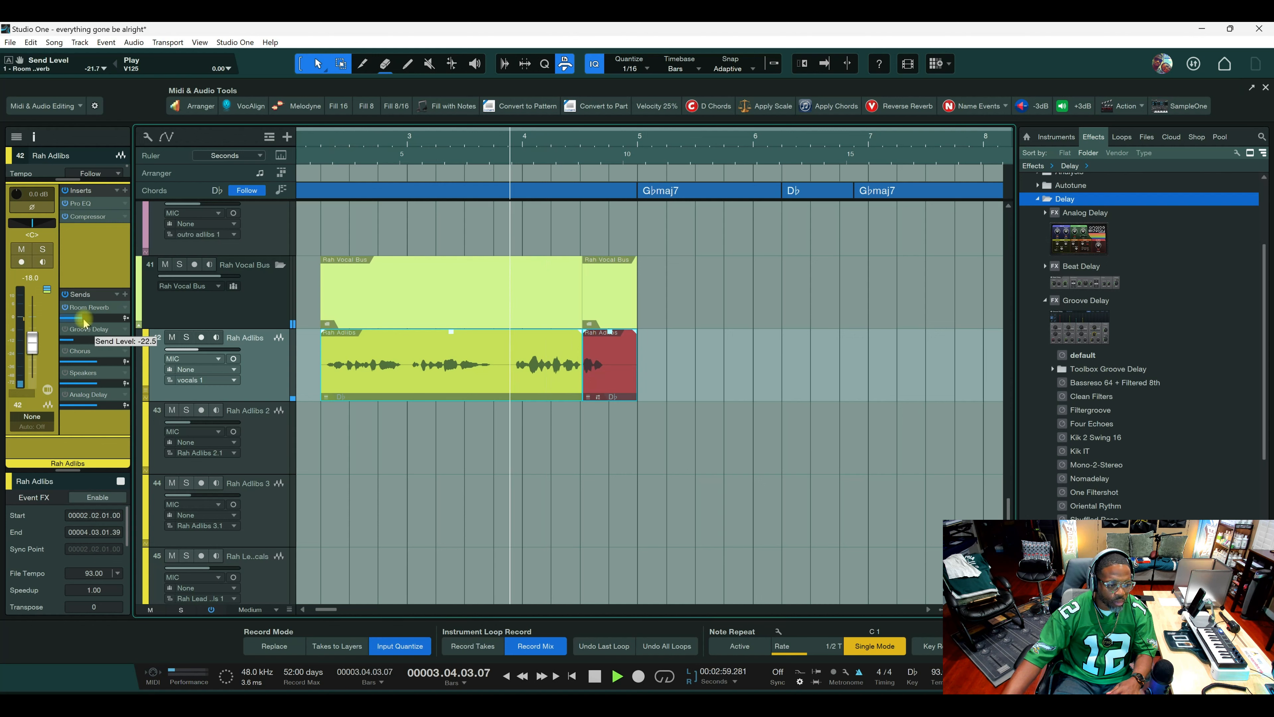
scroll(84, 321, "down", 3)
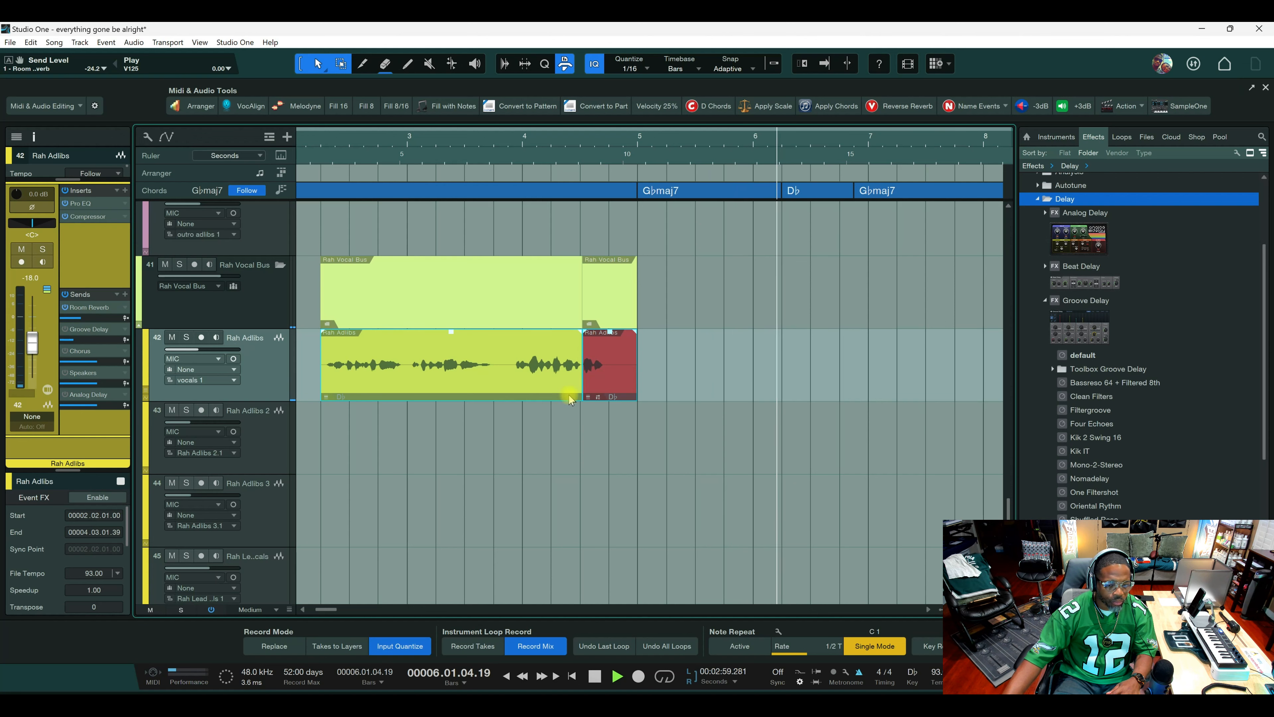
Open the red Rah Adlibs clip's Groove Delay, set its global feedback to 22.8 % and save the song.
left_click(602, 399)
left_click(632, 409)
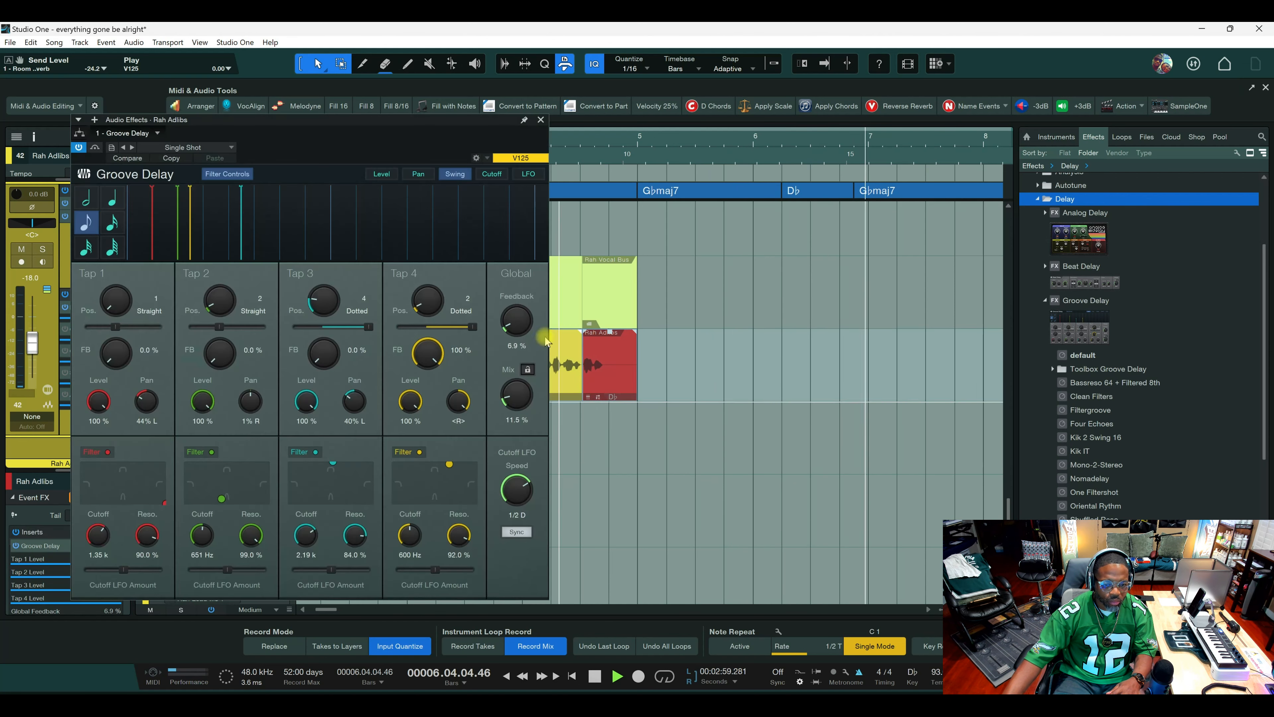
left_click_drag(521, 326, 535, 309)
key("space")
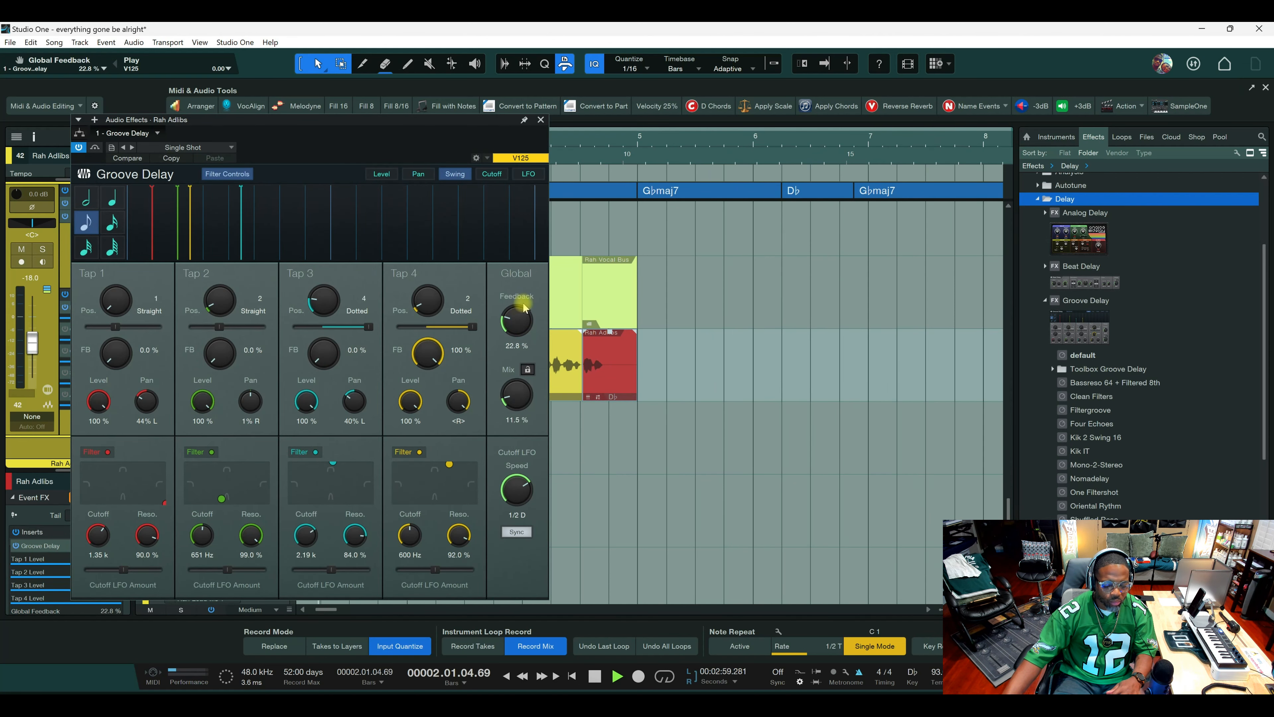
key("ctrl+s")
Close the Groove Delay editor, show the wider arrangement and bring up the mixer console.
key("w")
key("w")
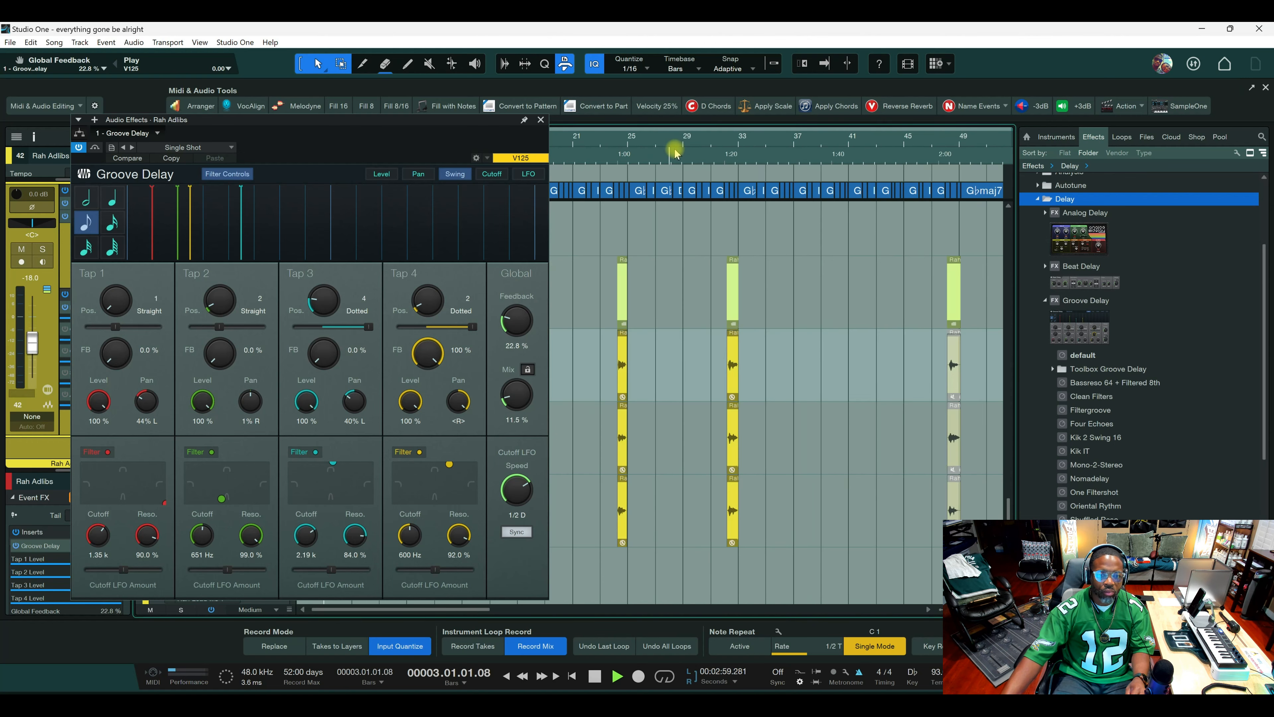
left_click(540, 119)
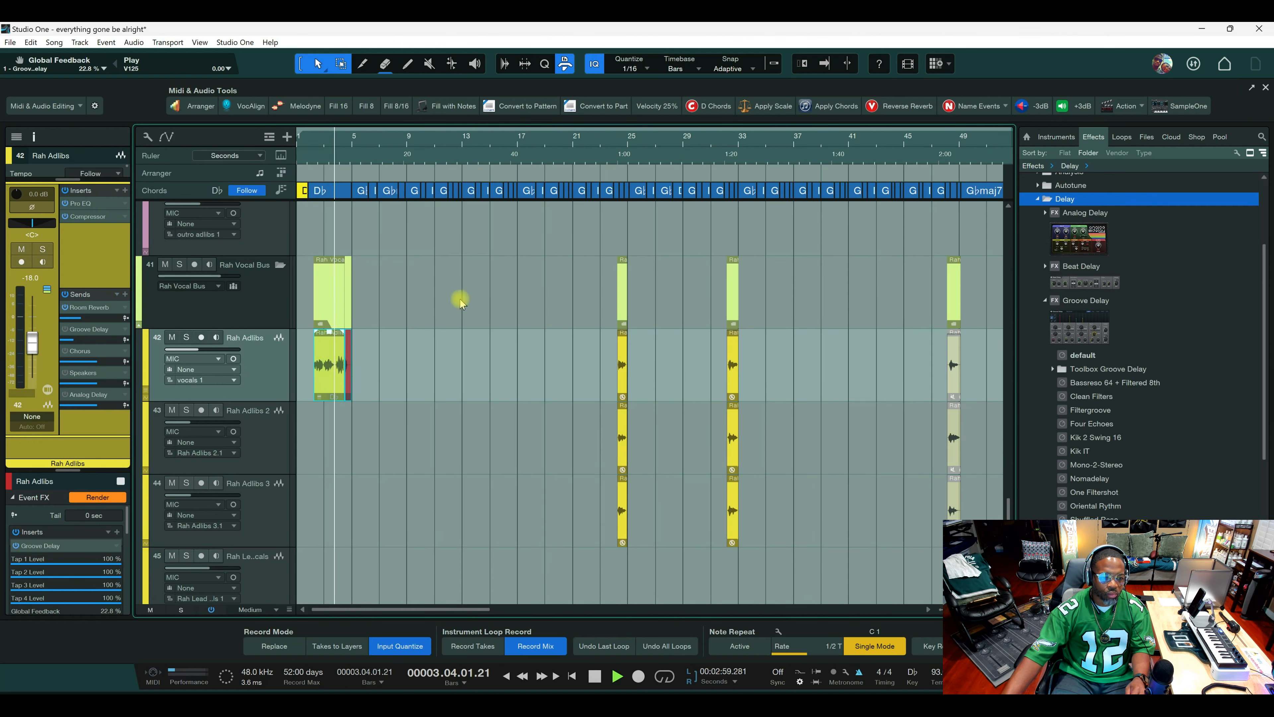
key("F3")
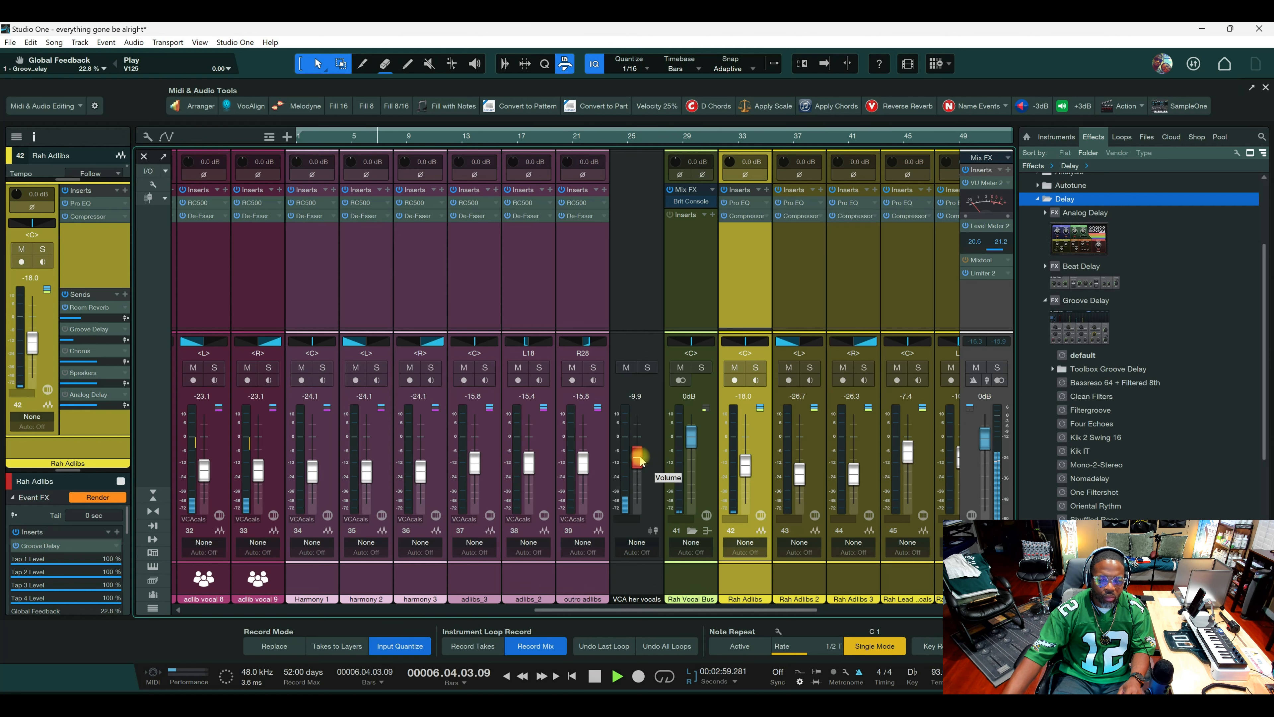
Stop playback and recolour the Rah Vocal Bus channel yellow to match its adlib and lead tracks.
left_click_drag(739, 609, 835, 619)
key("space")
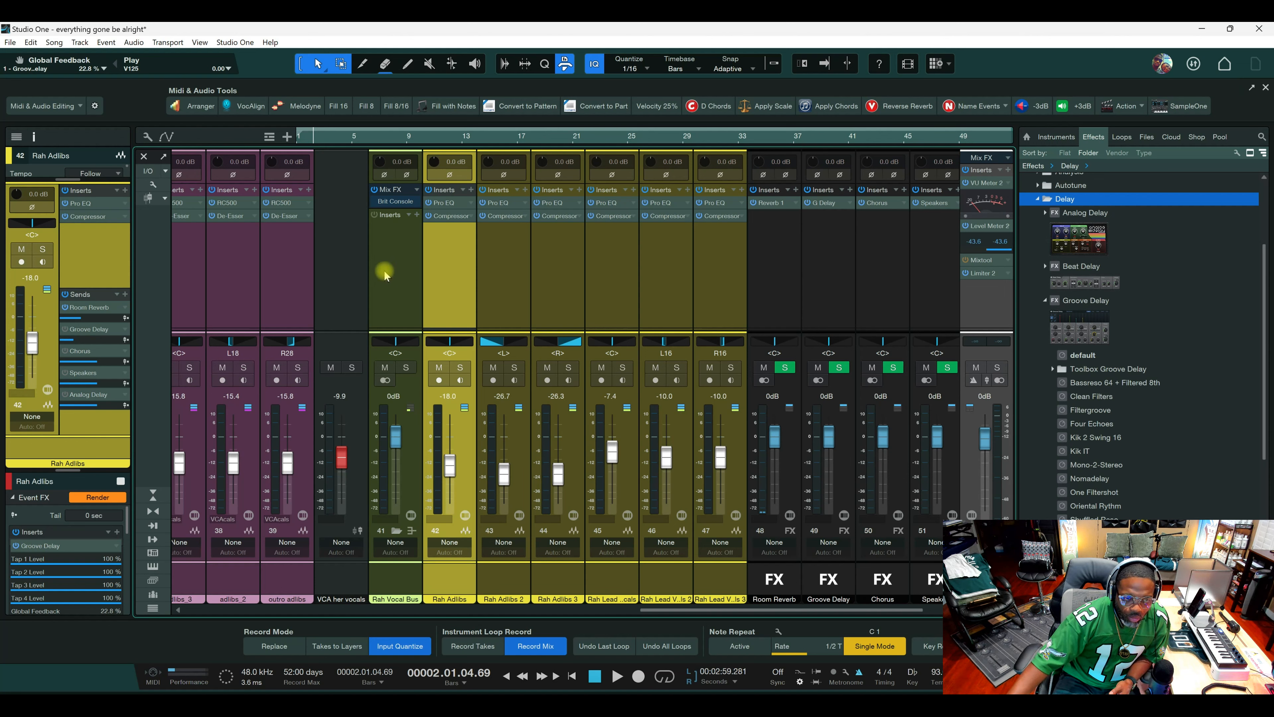
left_click(395, 270)
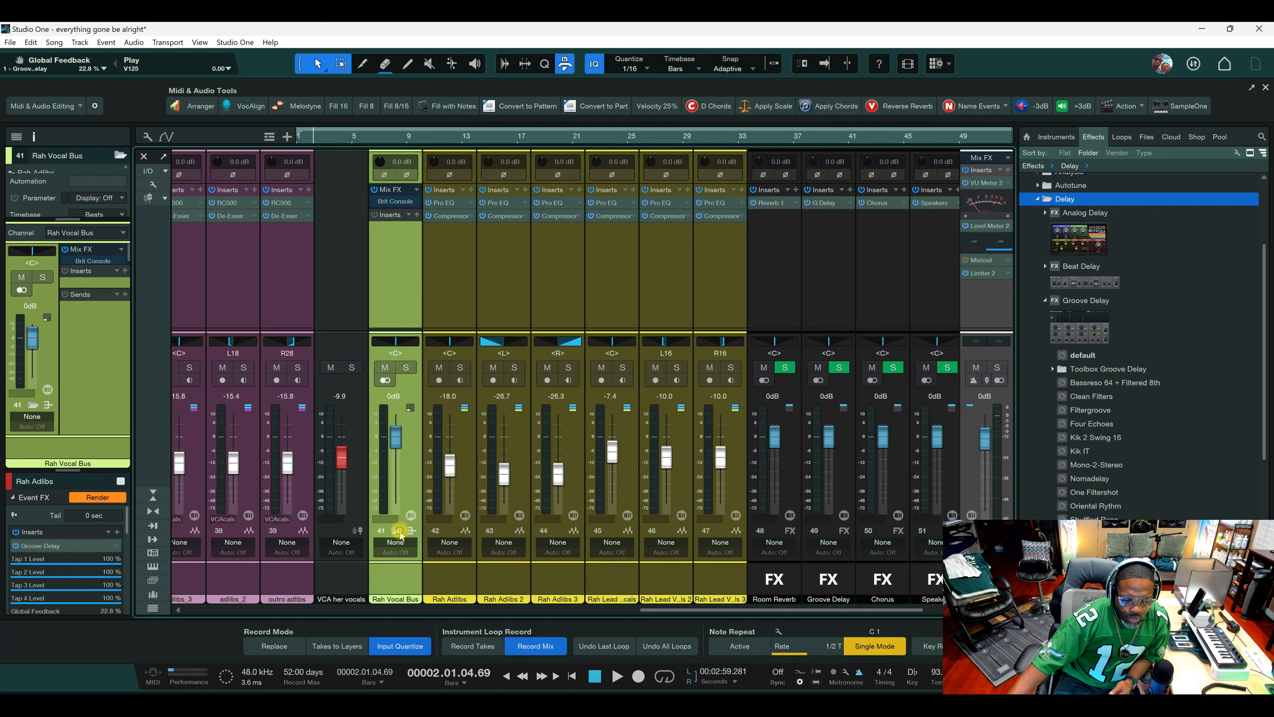
scroll(399, 531, "left", 5)
left_click(669, 601)
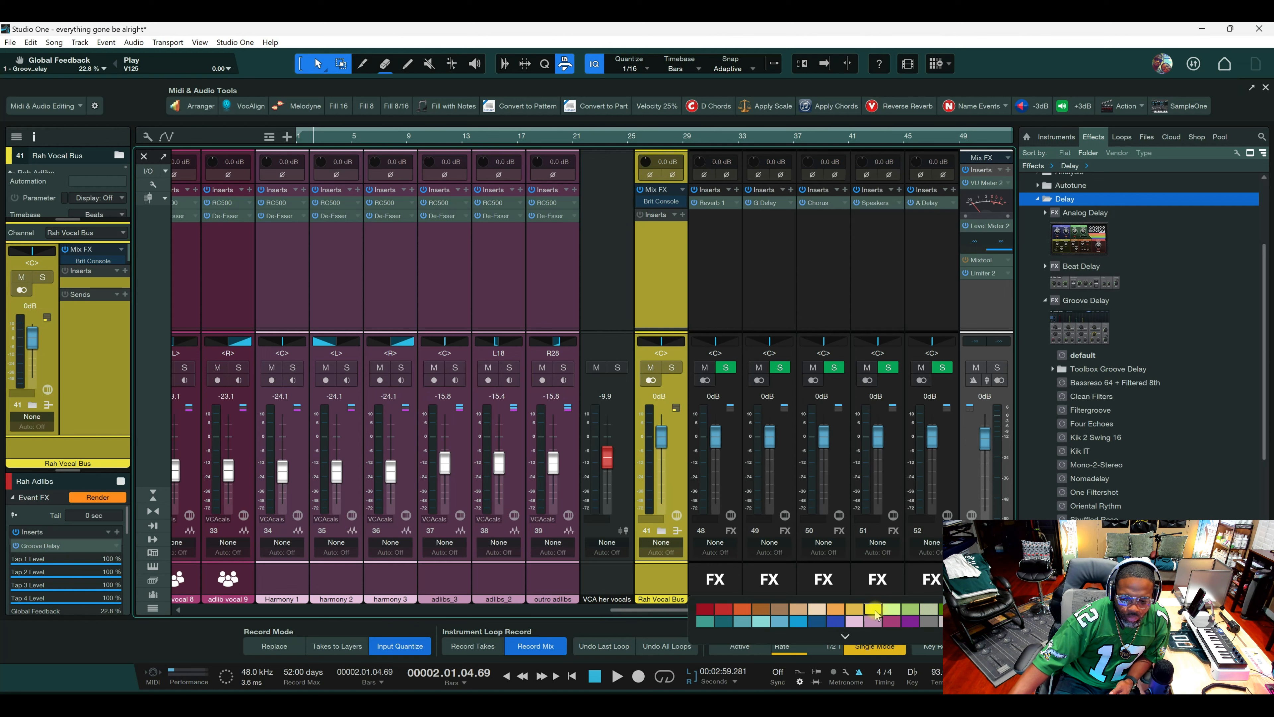
left_click(875, 614)
left_click(663, 531)
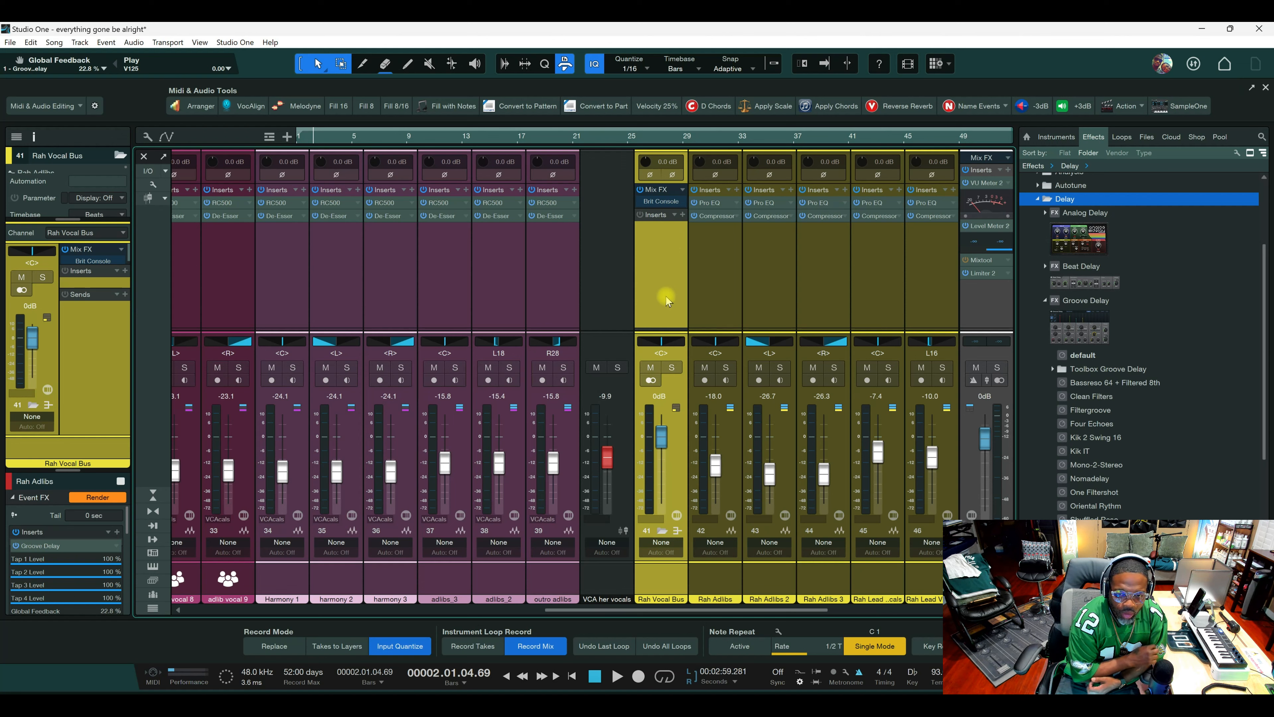
Review the Rah Vocal Bus's Mix FX choice and Brit Console settings, start playback and close the editor.
left_click(666, 190)
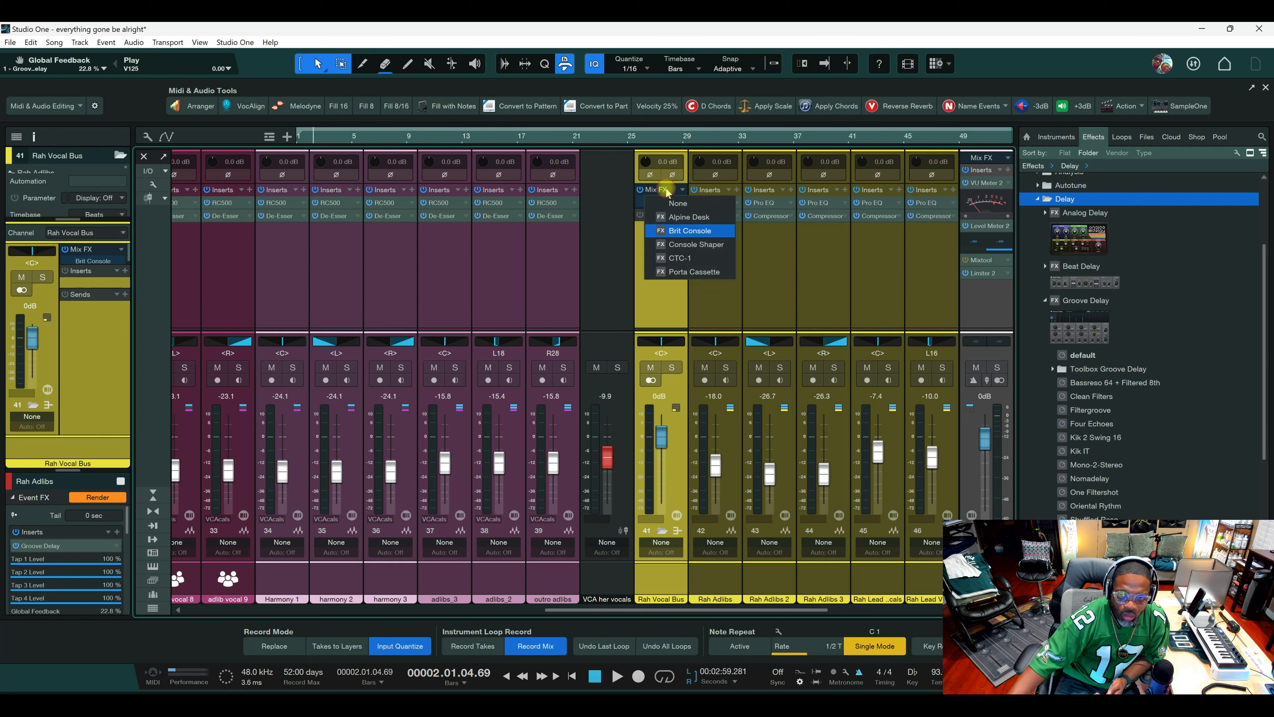
left_click(636, 238)
double_click(656, 201)
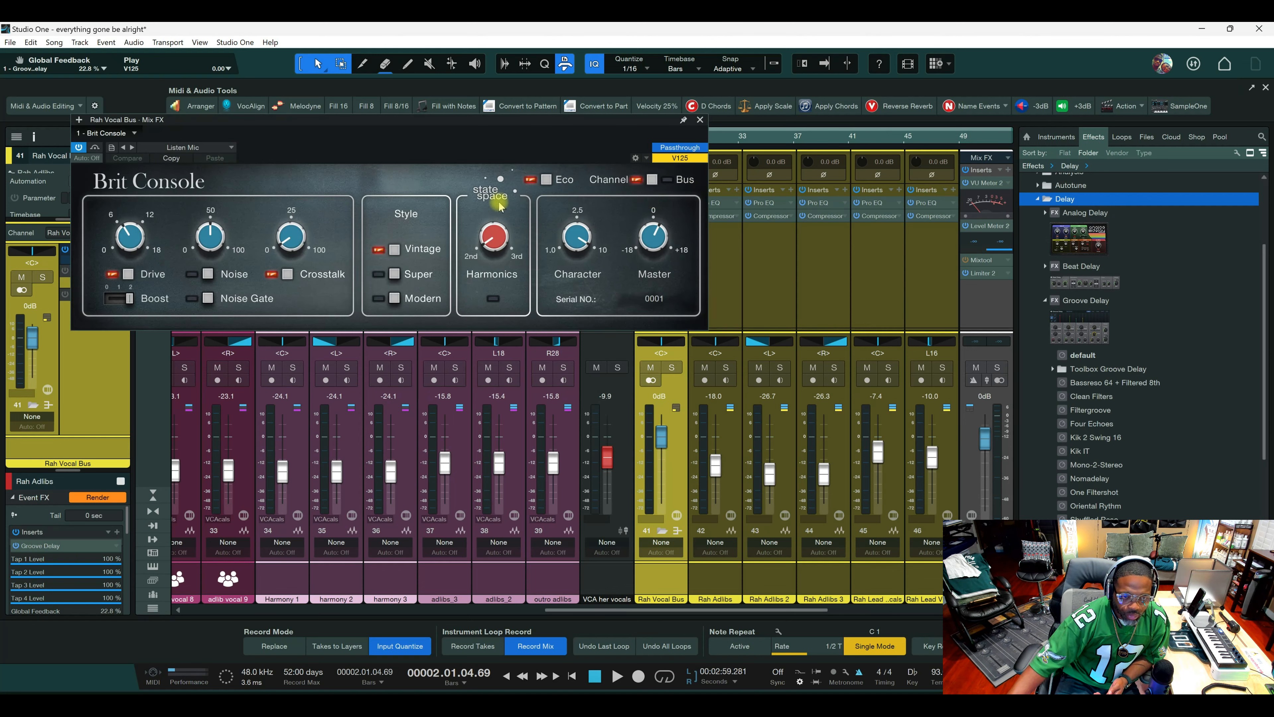
left_click_drag(499, 126, 626, 270)
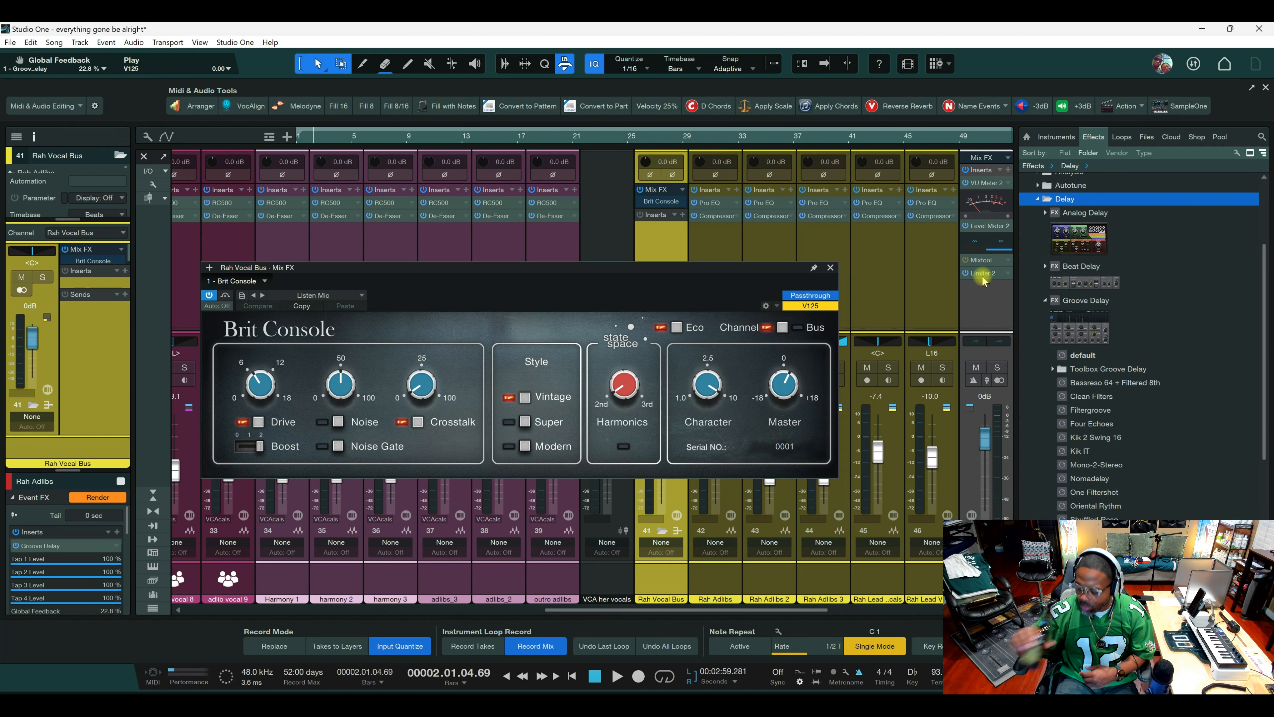
key("space")
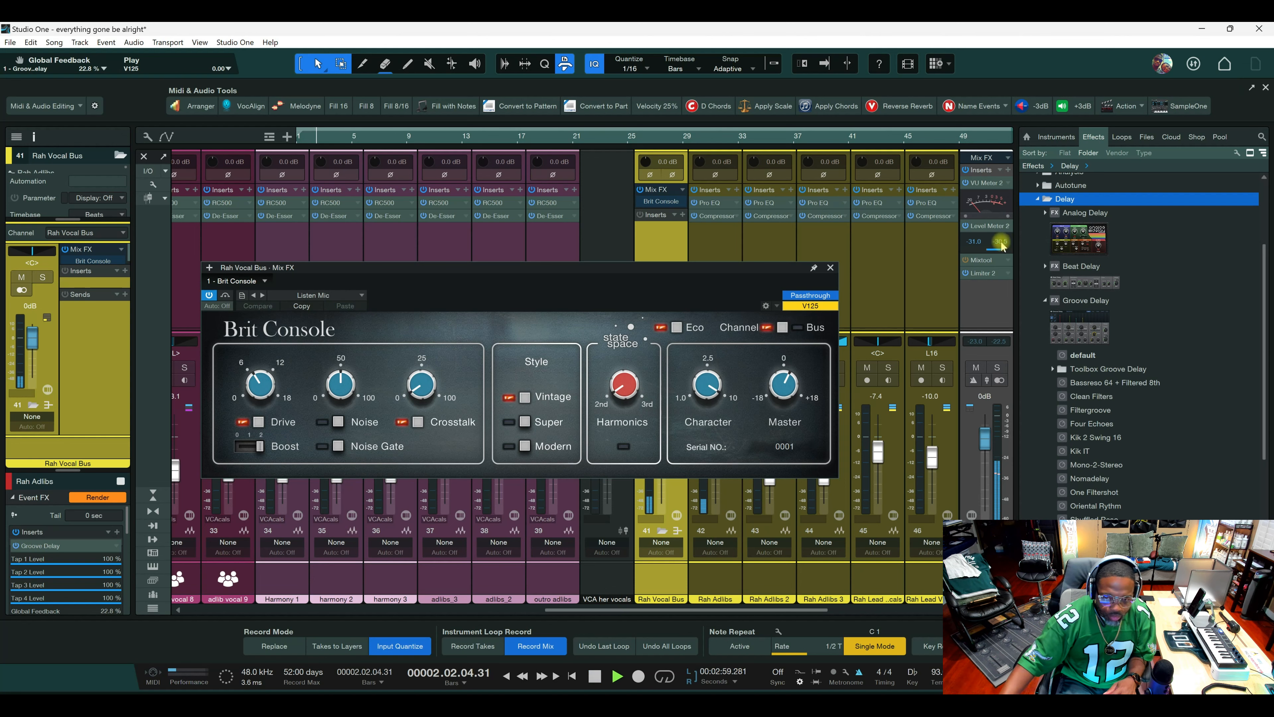
left_click(830, 267)
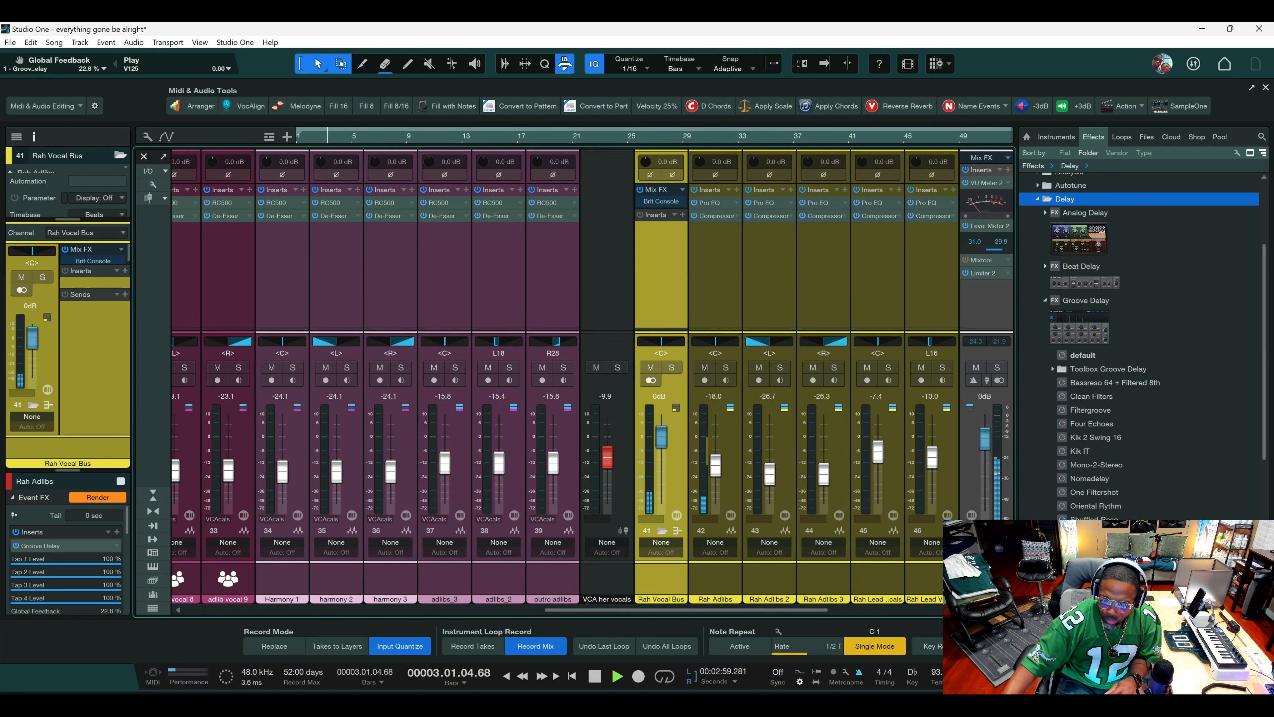
Return to the arrangement and replay the first Rah Adlibs clip with its delay throw from the beginning.
key("F3")
key("space")
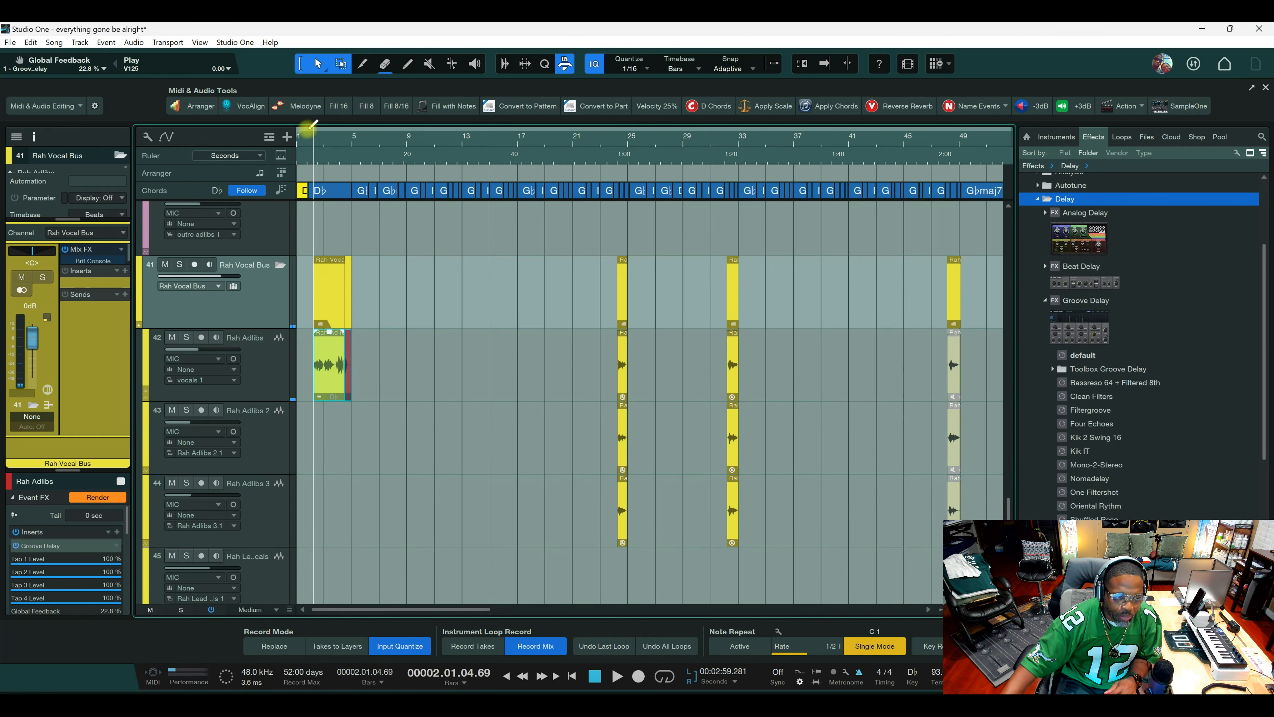
scroll(313, 144, "up", 6)
key("space")
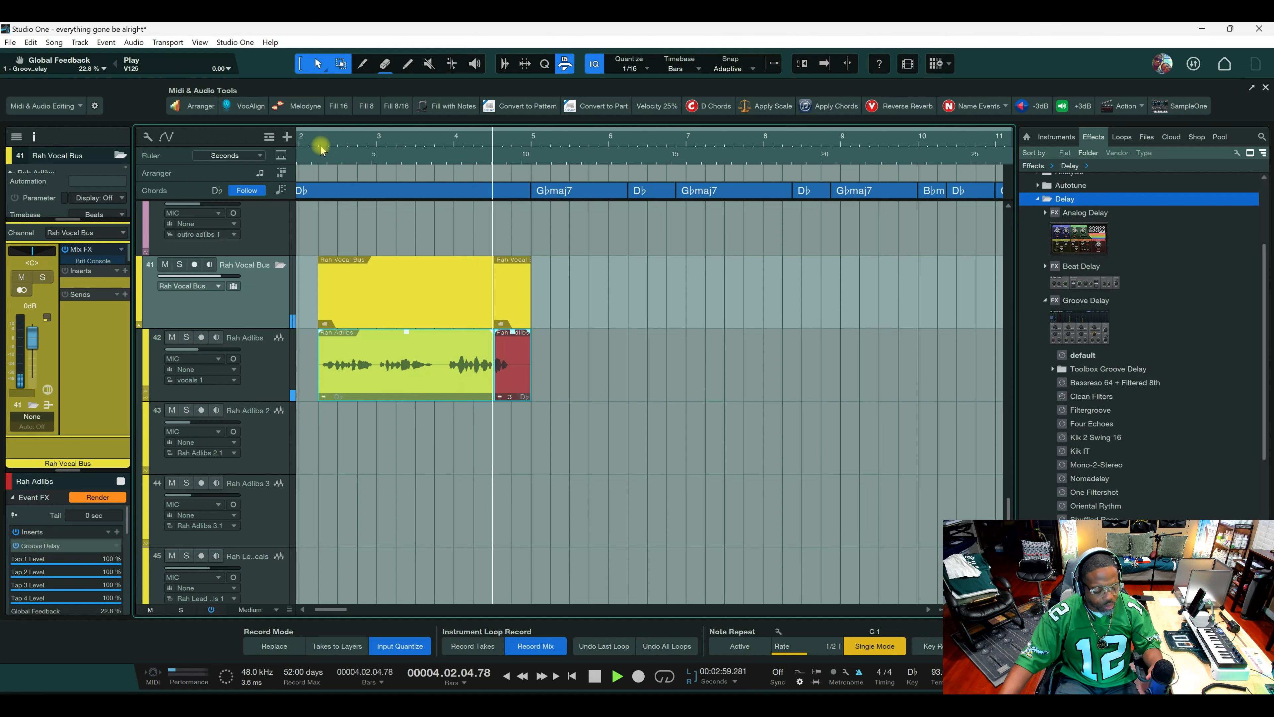
scroll(414, 146, "down", 3)
scroll(414, 146, "down", 3)
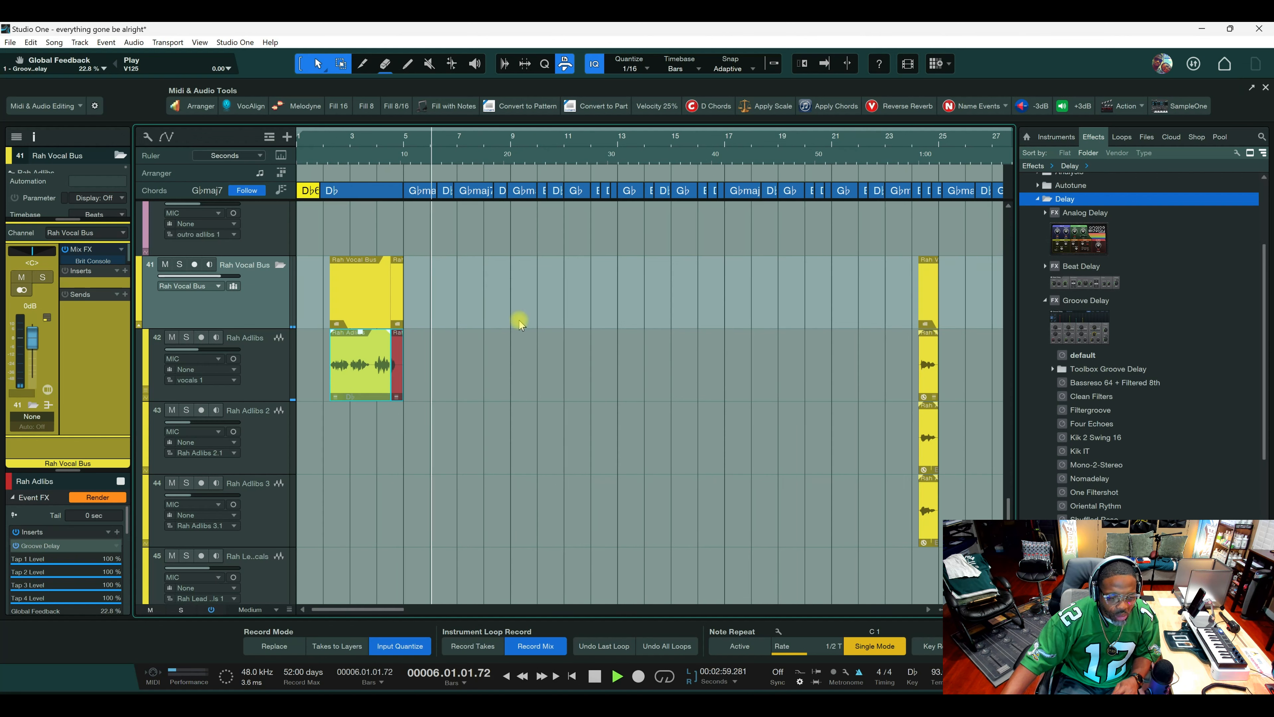
Collapse the Rah Vocal Bus folder in the arrangement and save the song.
left_click(281, 266)
key("ctrl+s")
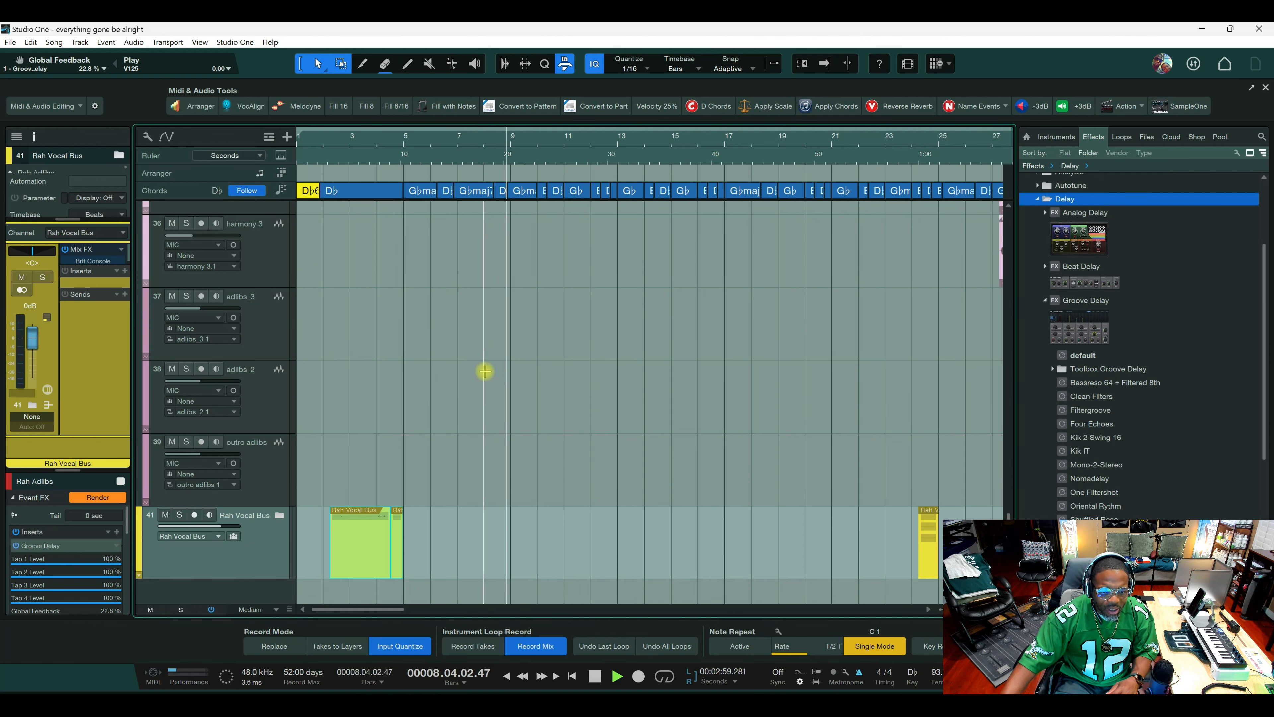
scroll(485, 371, "up", 8)
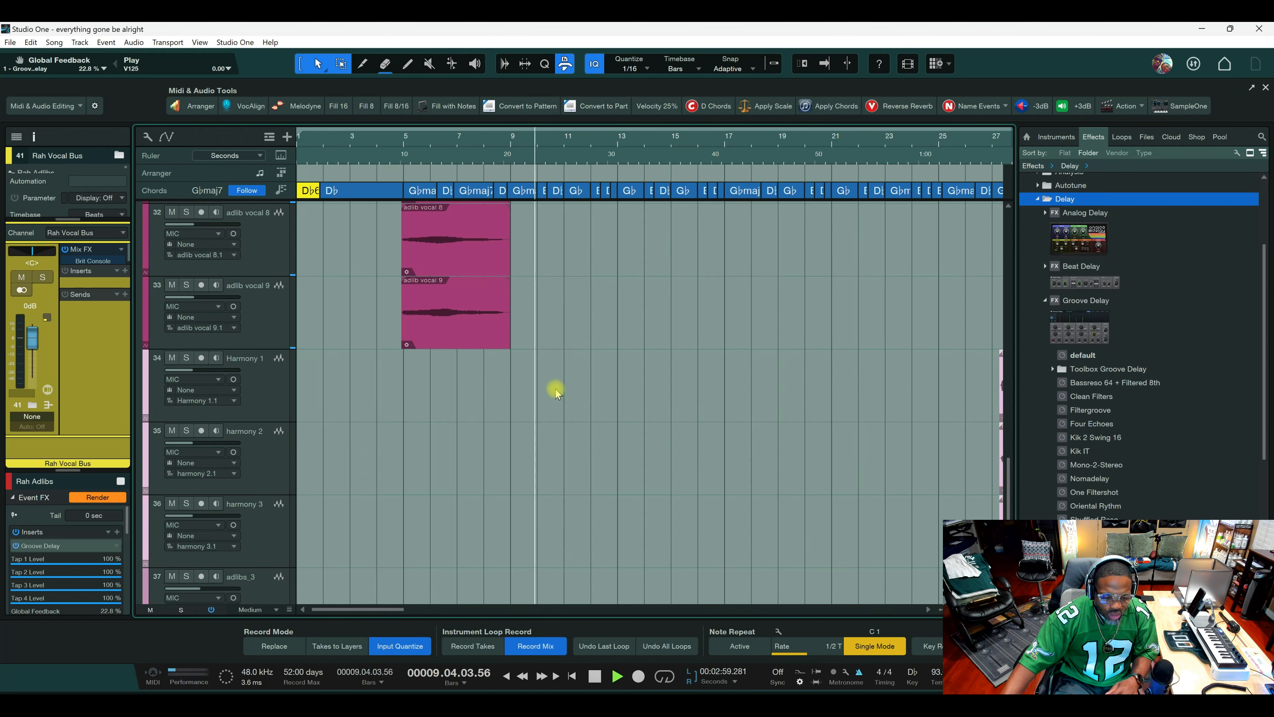
scroll(564, 393, "up", 2)
scroll(582, 394, "down", 4)
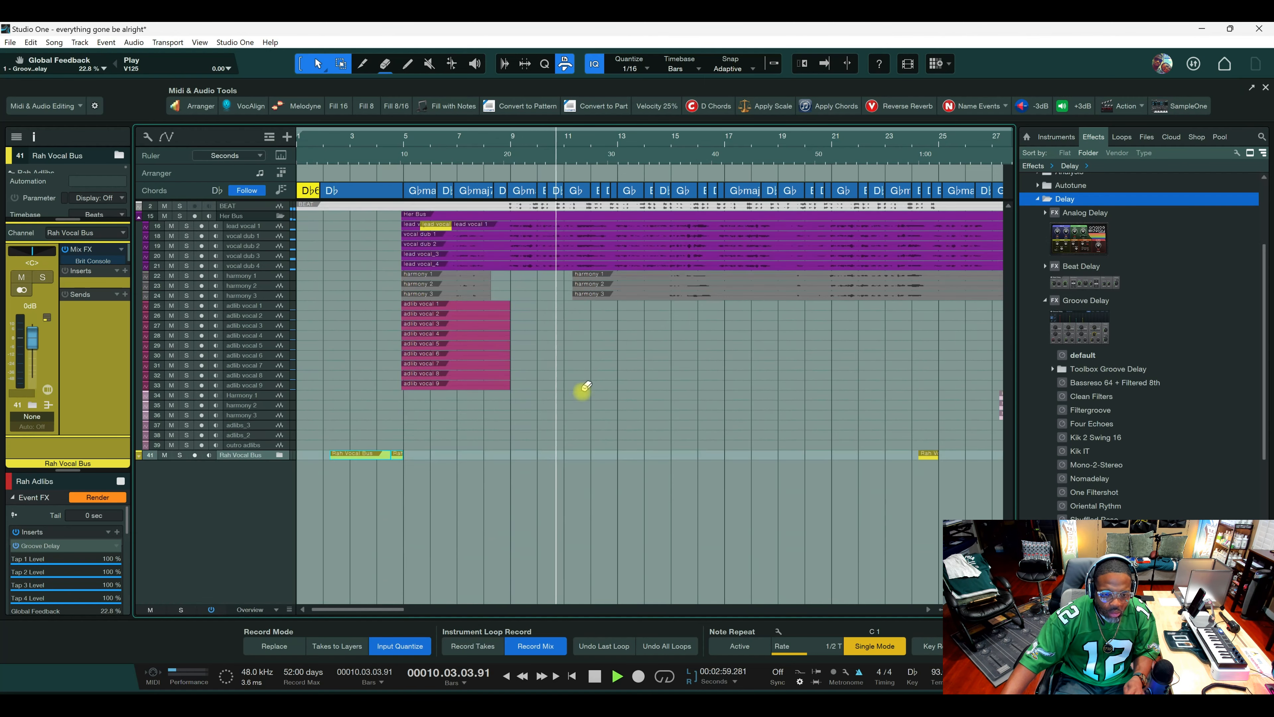
scroll(556, 141, "down", 1)
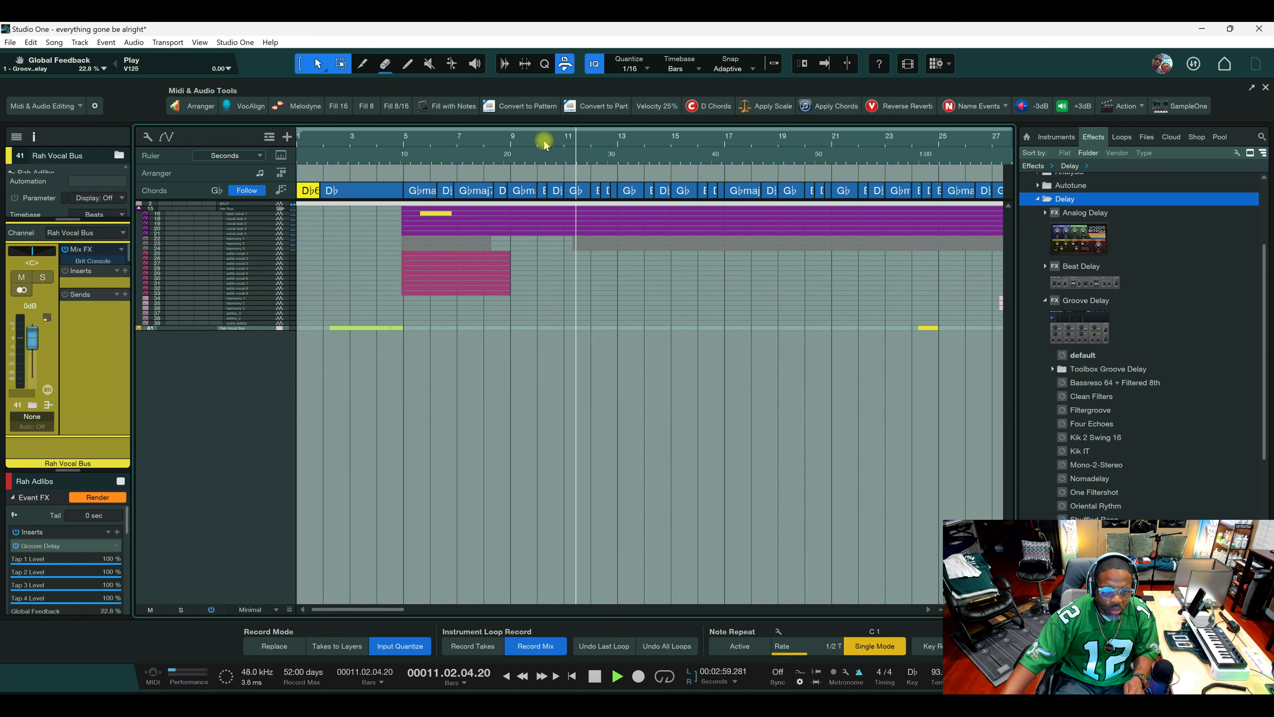
scroll(545, 141, "down", 3)
scroll(615, 382, "up", 3)
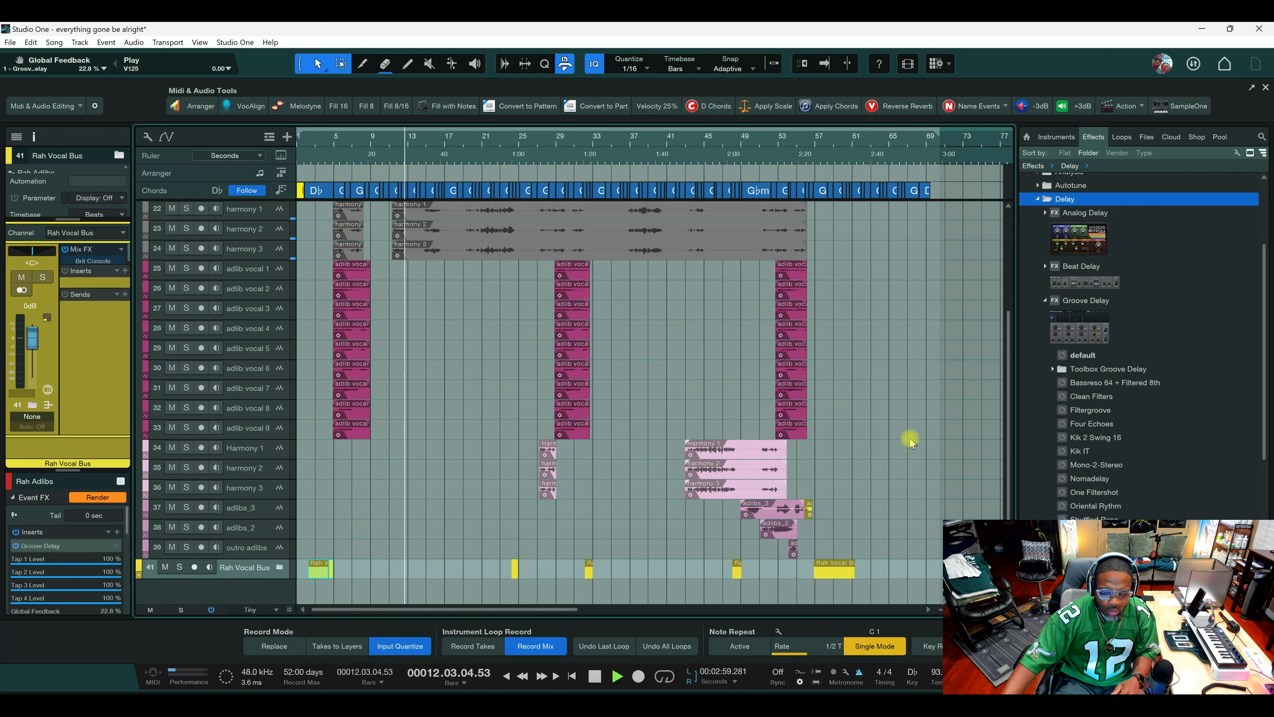
Bring up the mixer console, set the VCA her vocals fader to -8.2 dB and save the song.
key("F3")
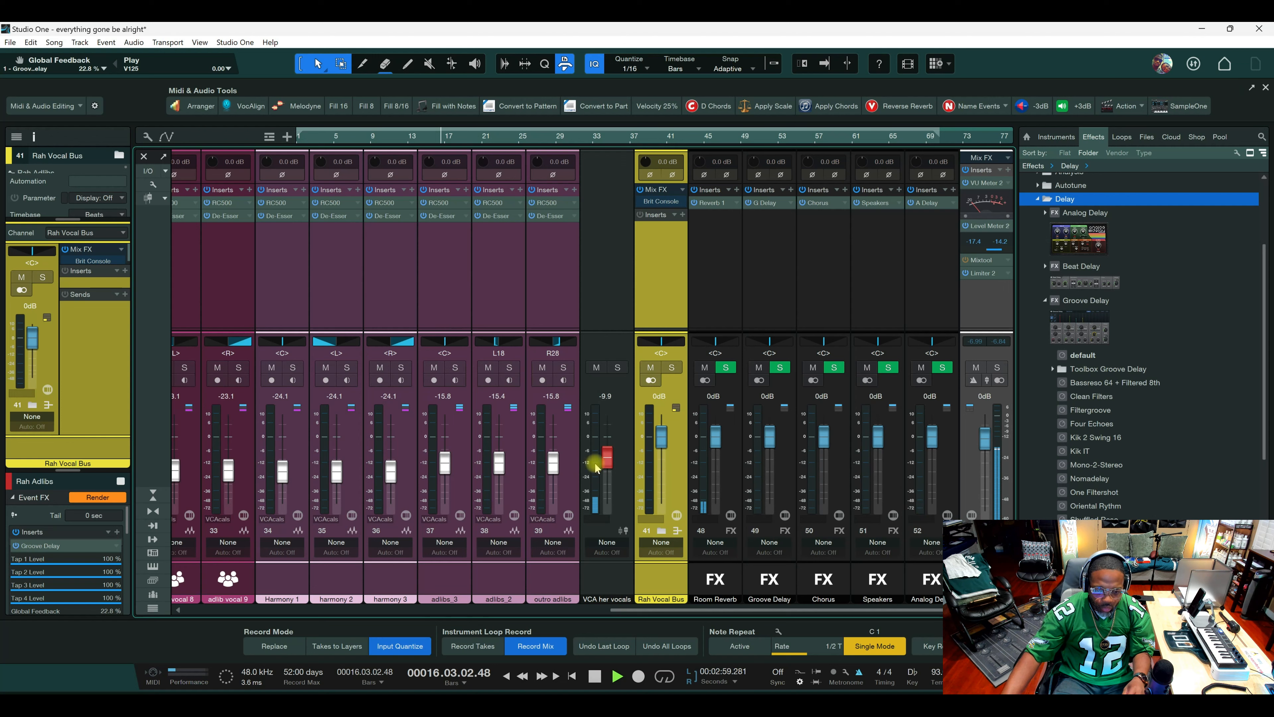
left_click_drag(606, 460, 607, 460)
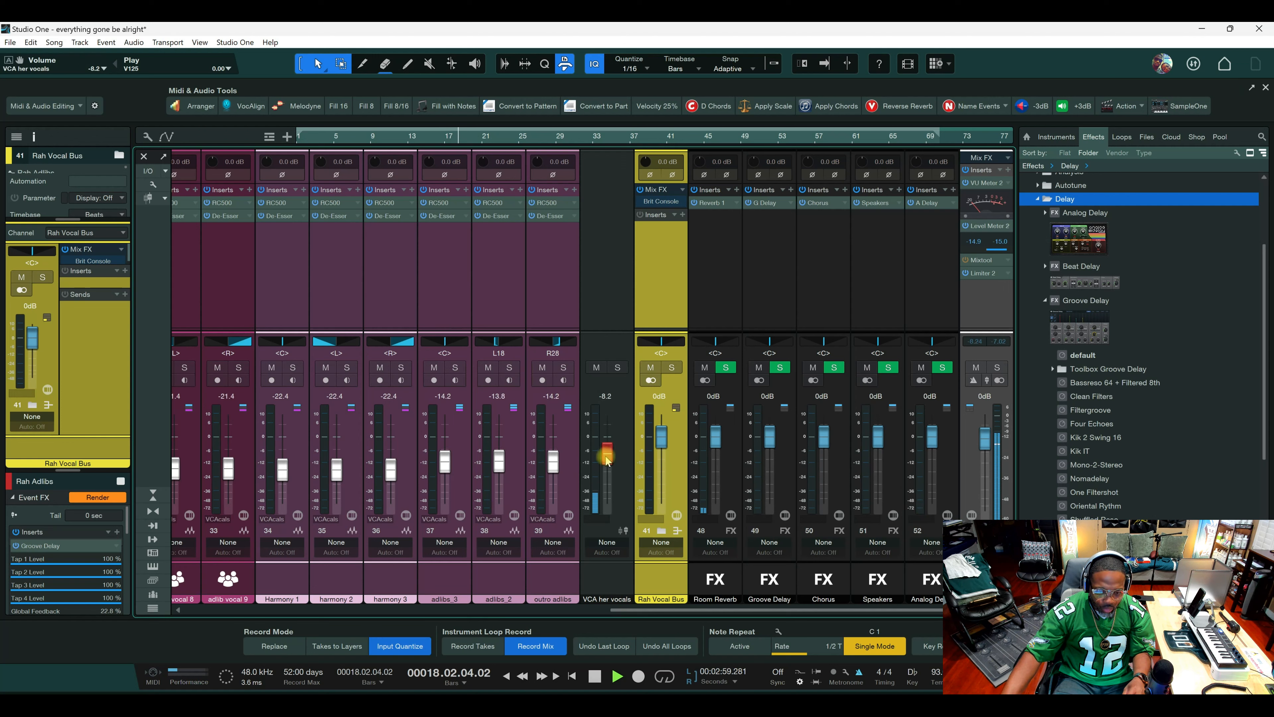
key("ctrl+s")
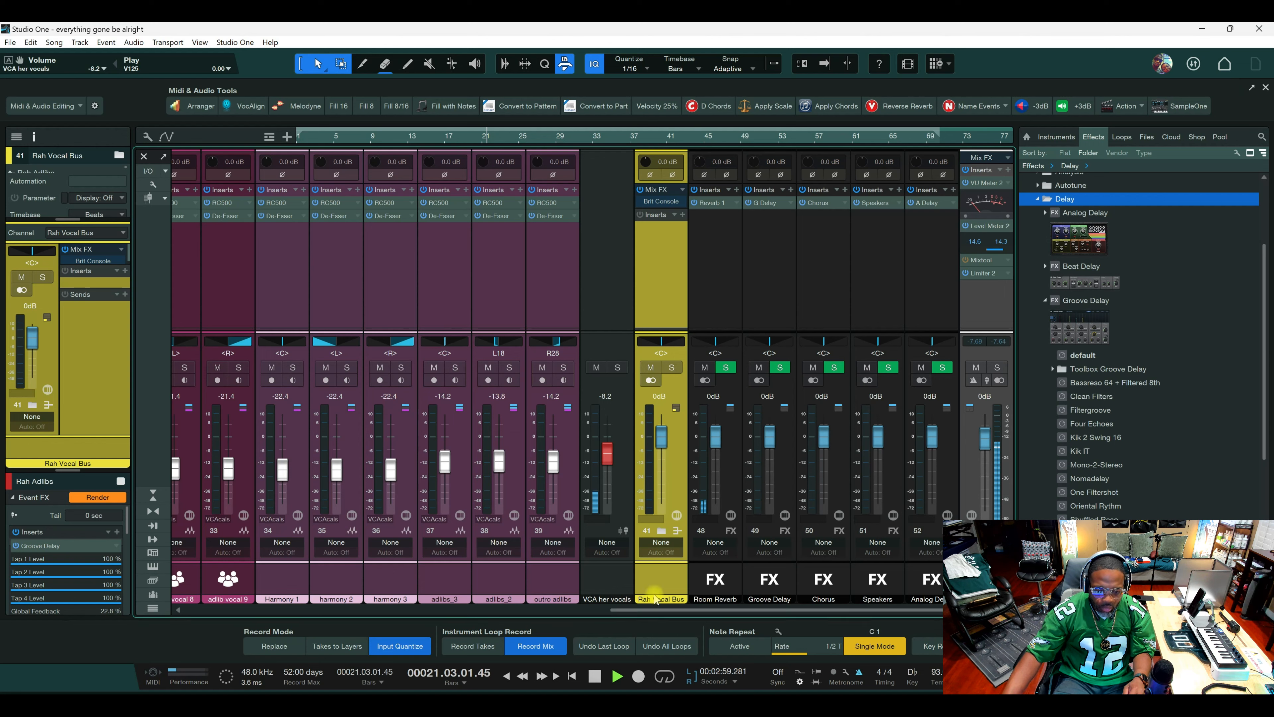
Expand the Rah Vocal Bus and add a VCA for its channels from Rah Adlibs through Rah Lead Vocals 3.
left_click(734, 524)
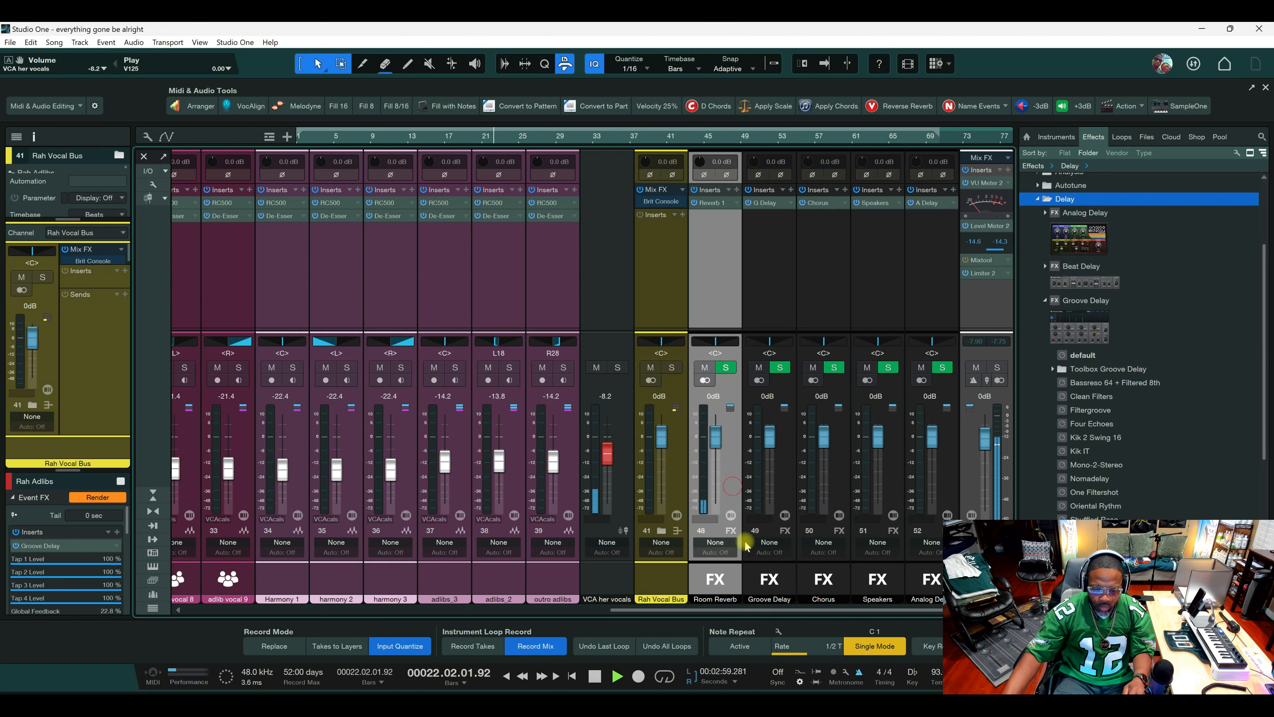
left_click(662, 531)
left_click(729, 469)
left_click_drag(739, 610, 816, 607)
left_click(781, 486, "shift")
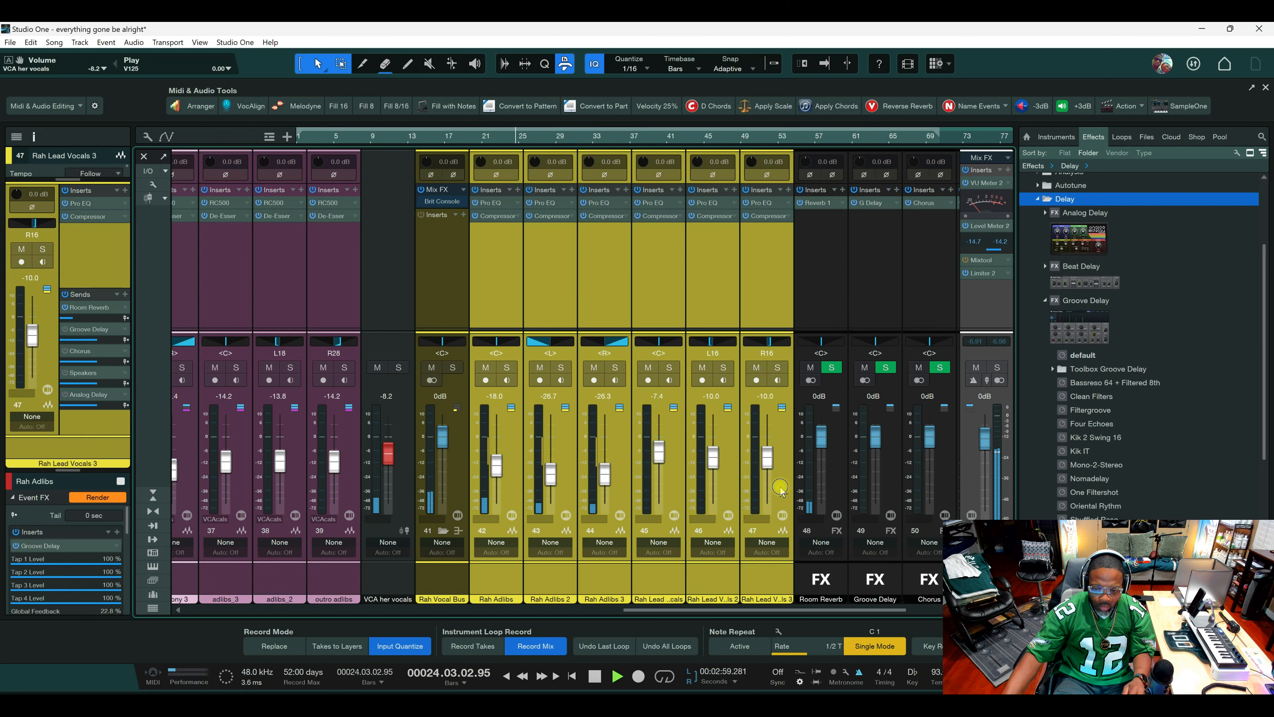
right_click(780, 485)
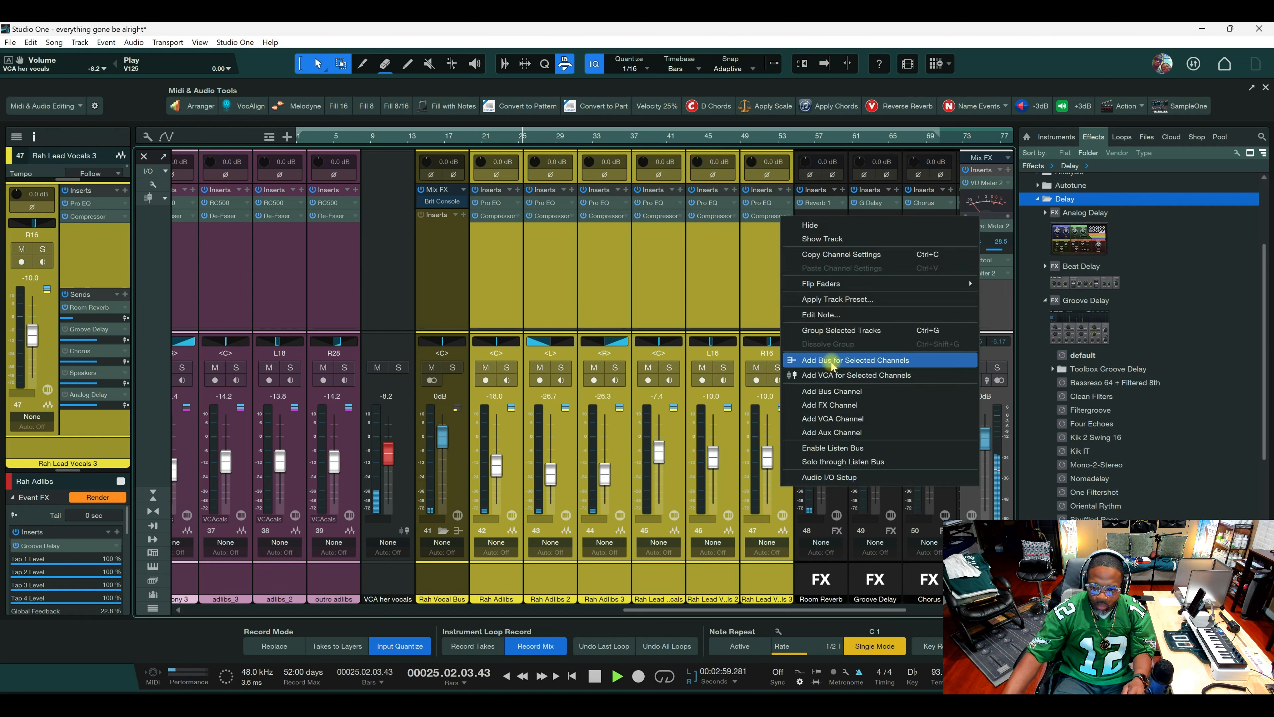
left_click(833, 375)
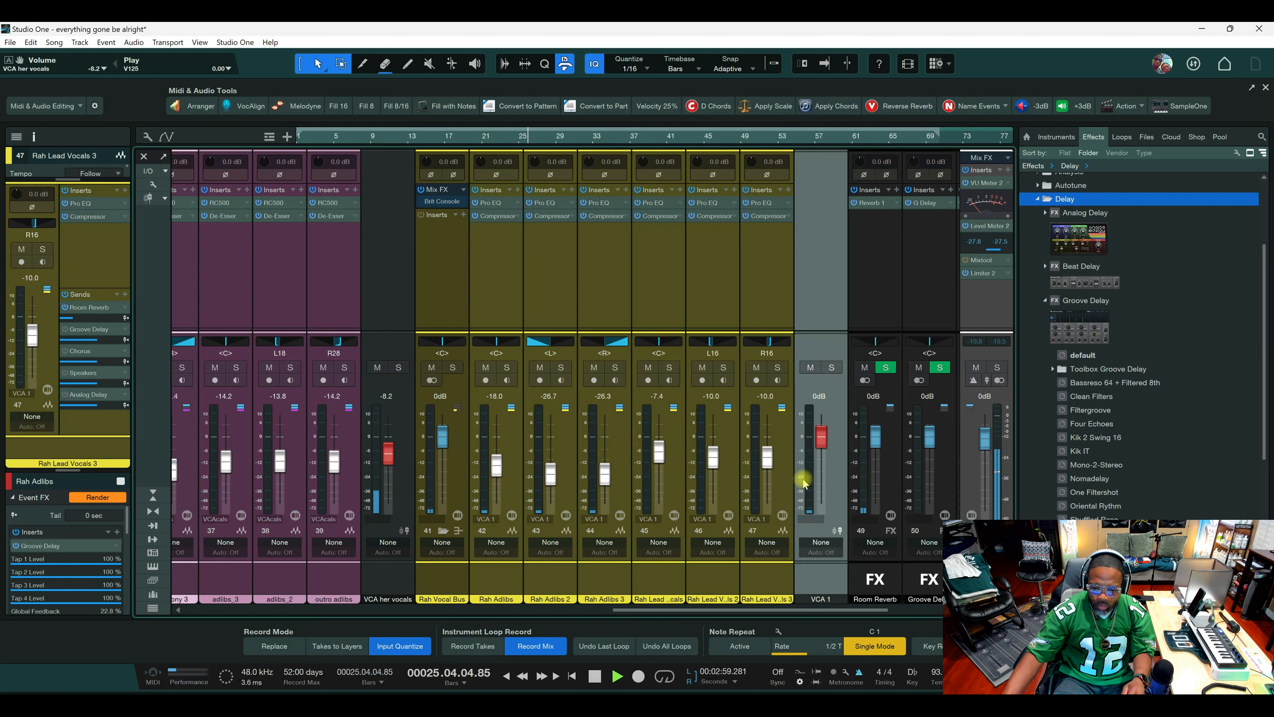
Rename the new VCA channel as VCA Rah.
double_click(821, 598)
type("Rah")
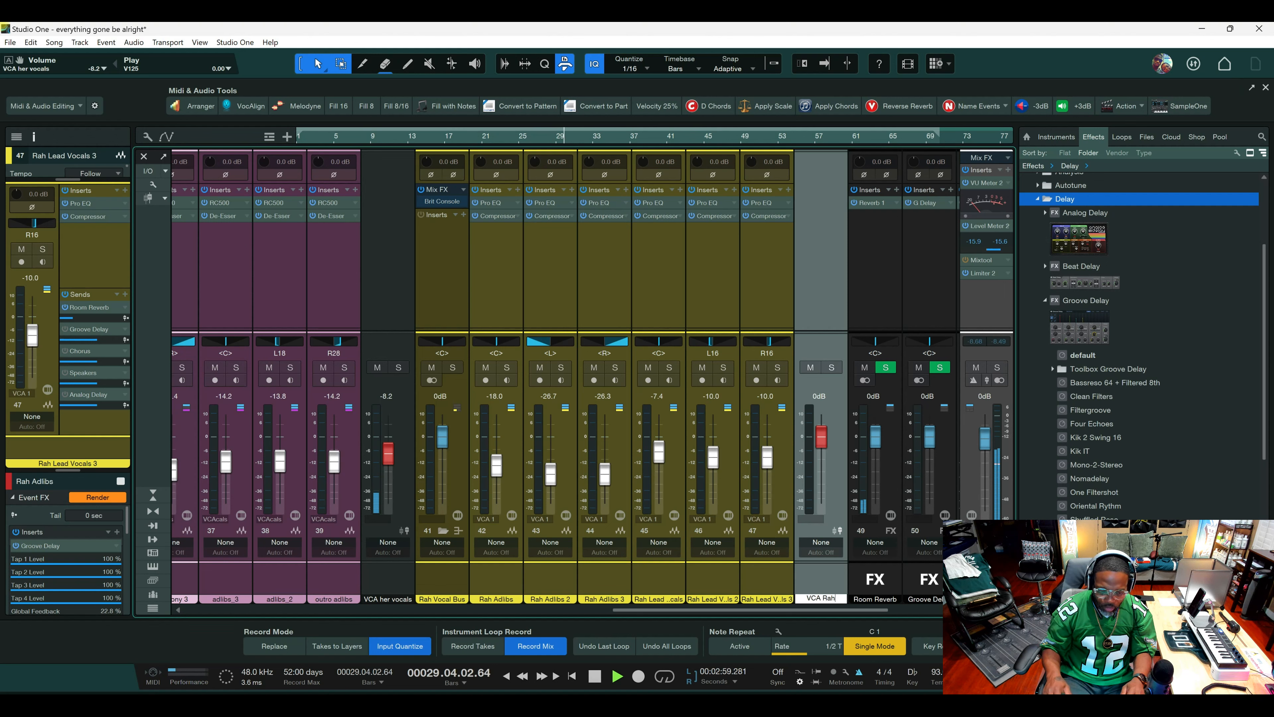
key("Return")
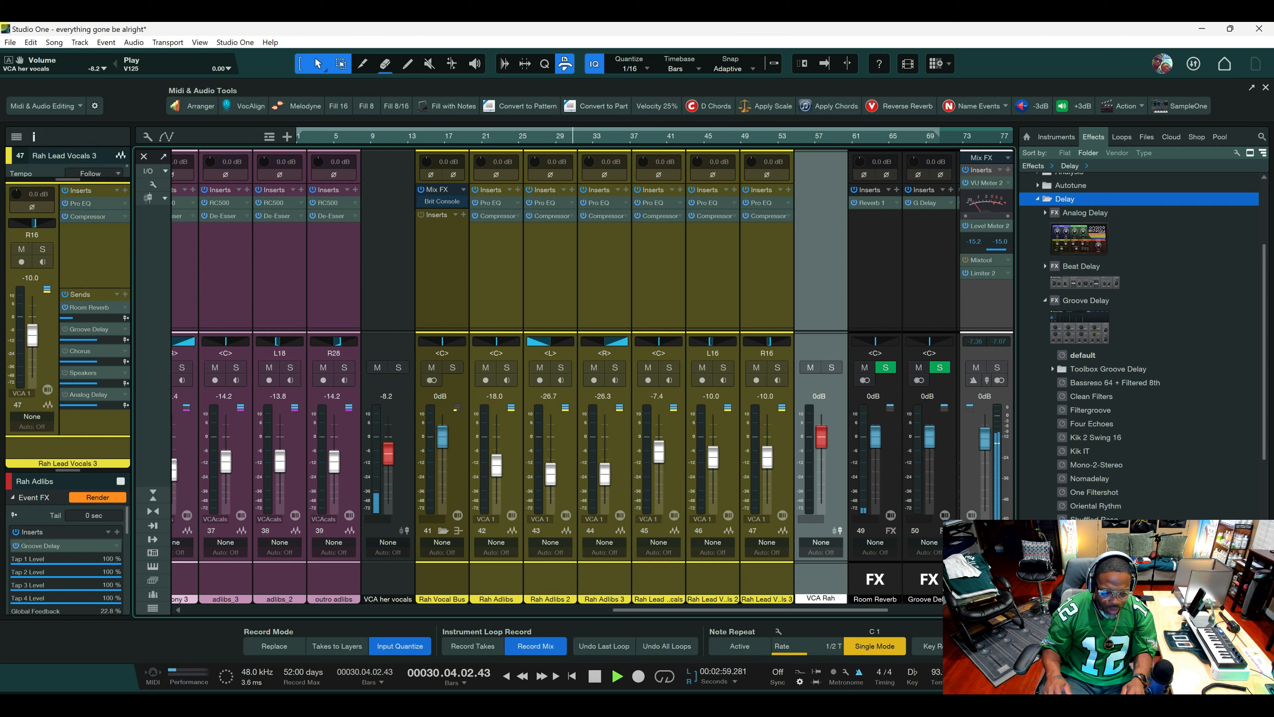
key("Return")
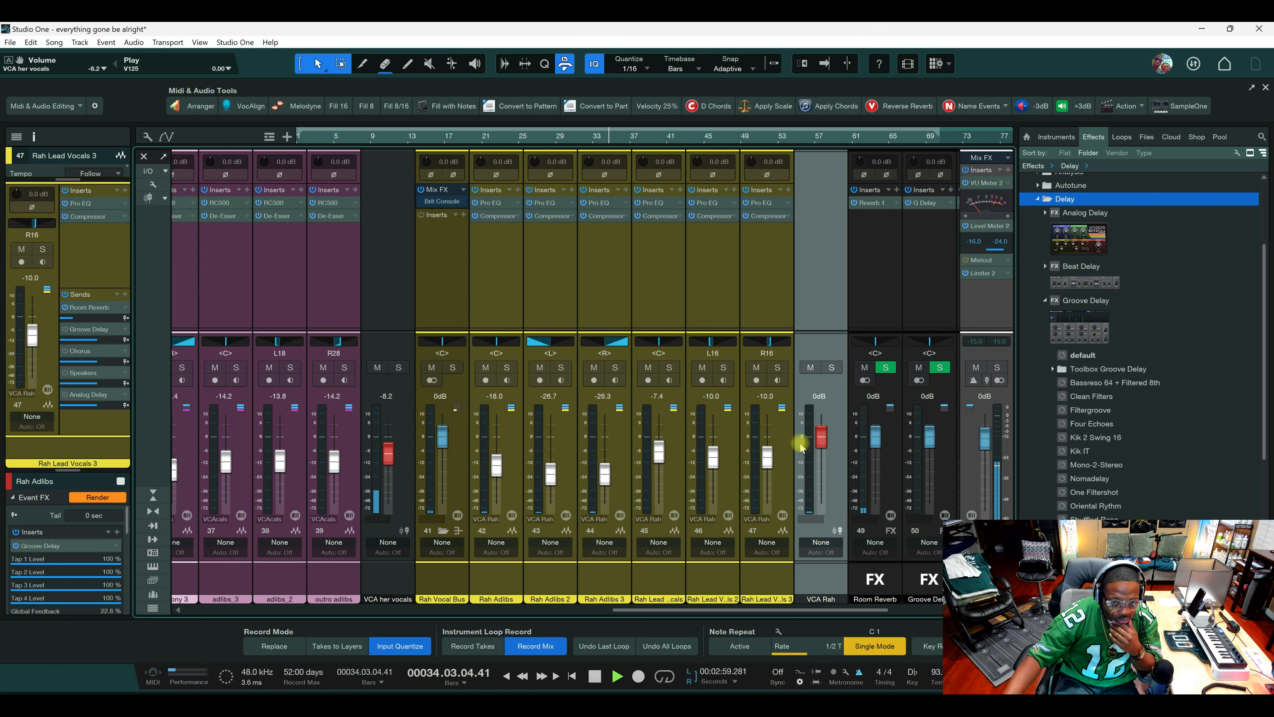
Examine the BEAT channel's Pro EQ and High-band Binaural Pan, and the RC500 on adlib vocal 1.
left_click_drag(654, 609, 220, 530)
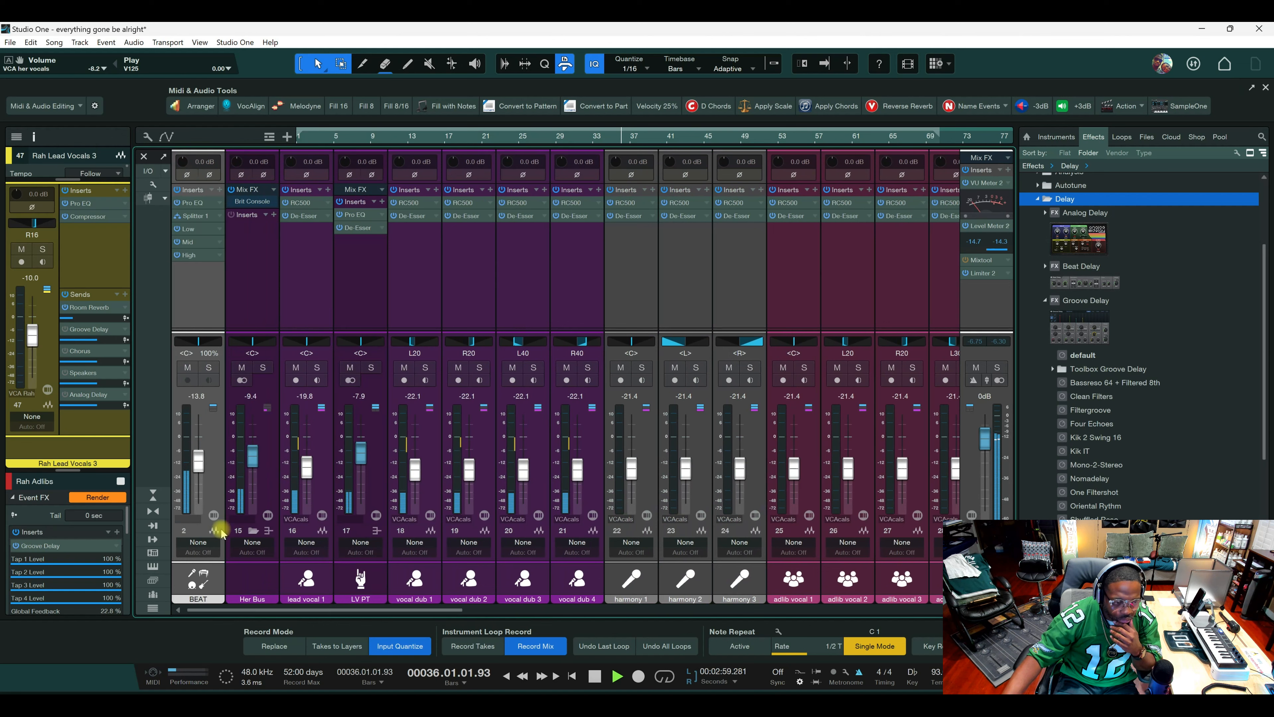
left_click(205, 289)
left_click(192, 203)
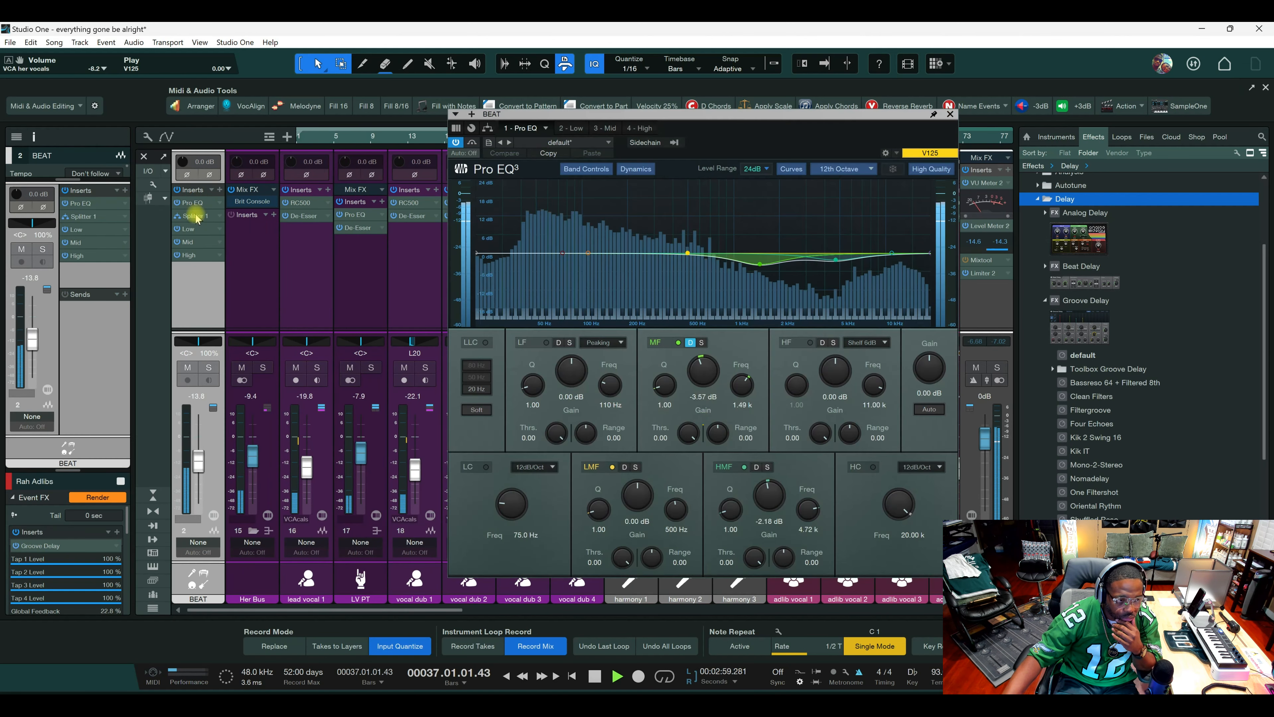
left_click(195, 216)
left_click(786, 264)
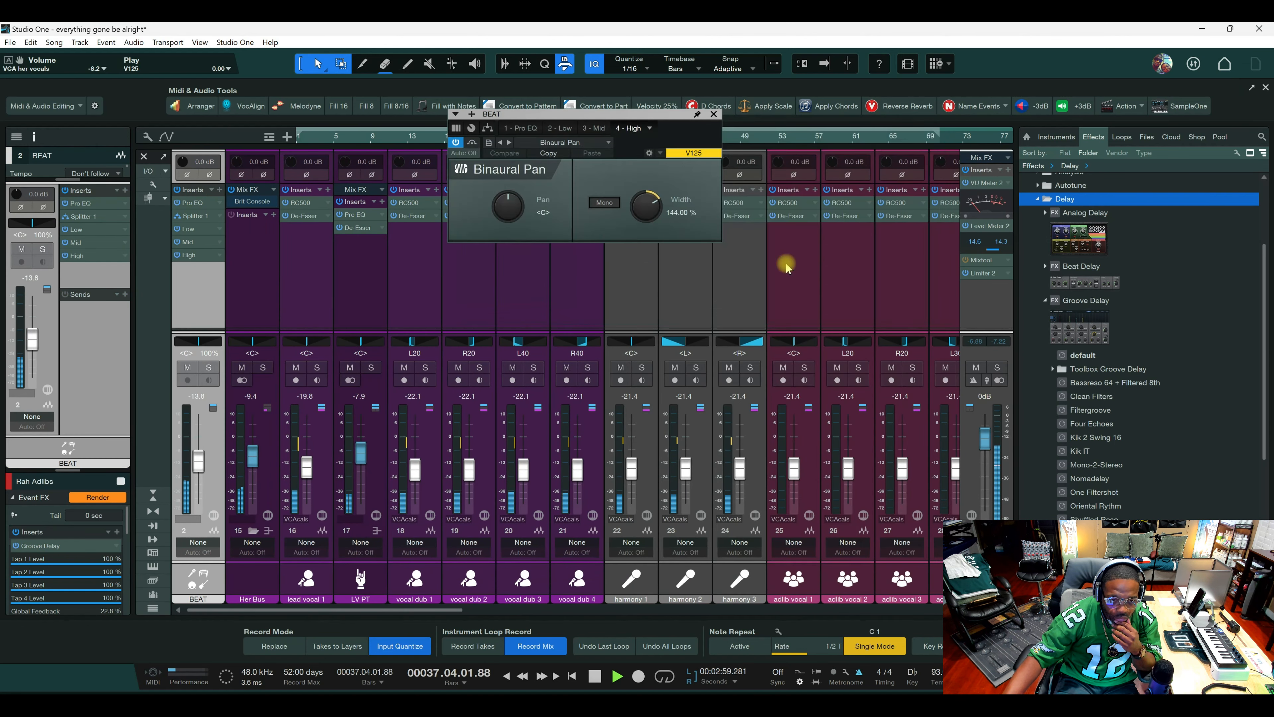
left_click(785, 263)
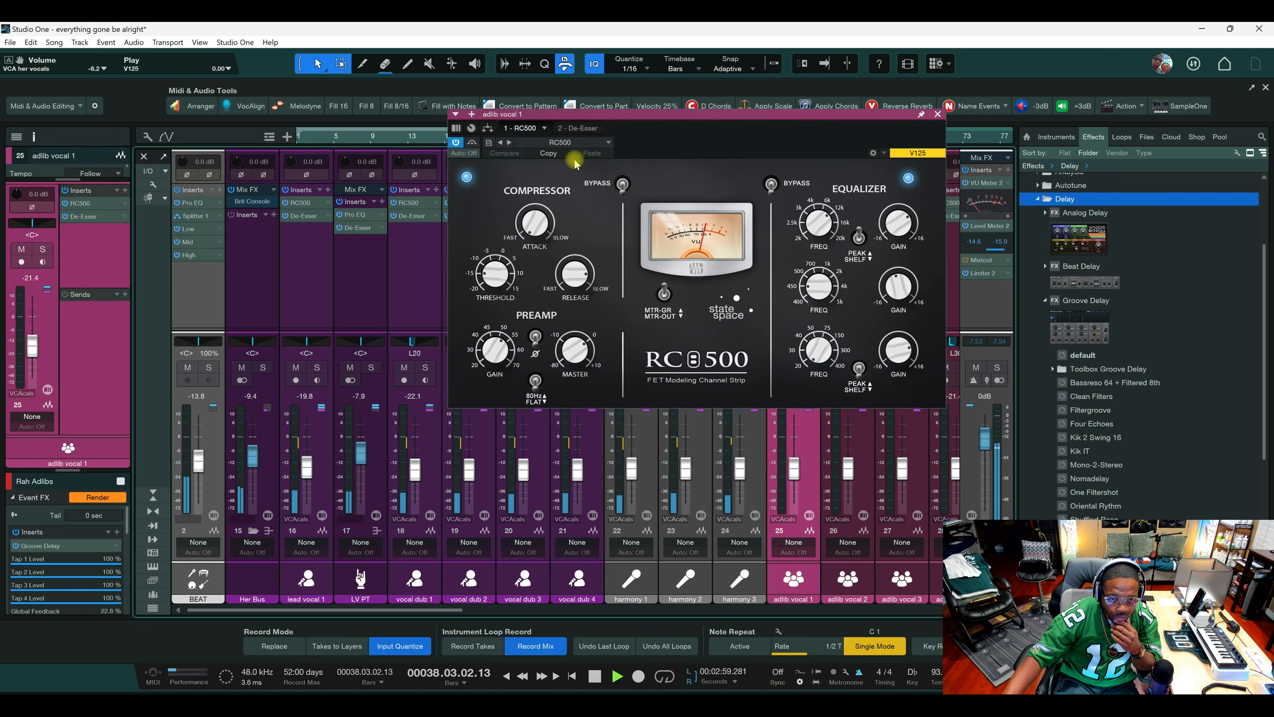
left_click(575, 128)
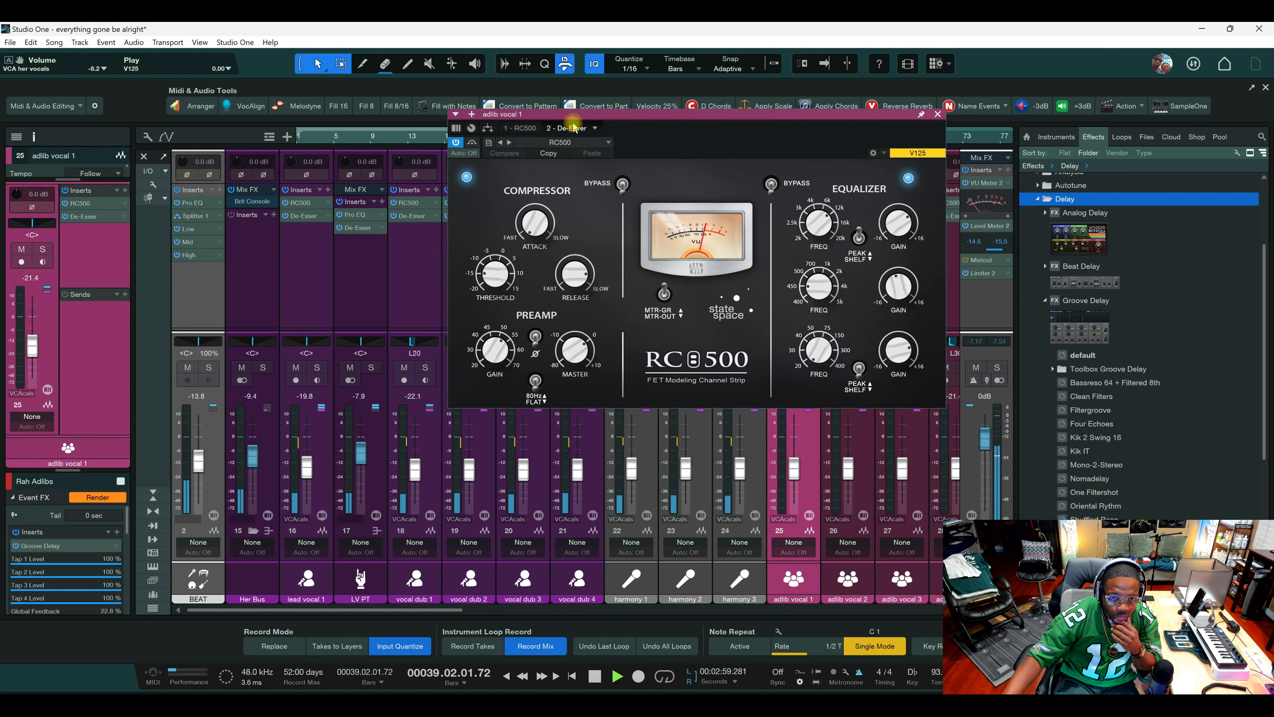
left_click(772, 114)
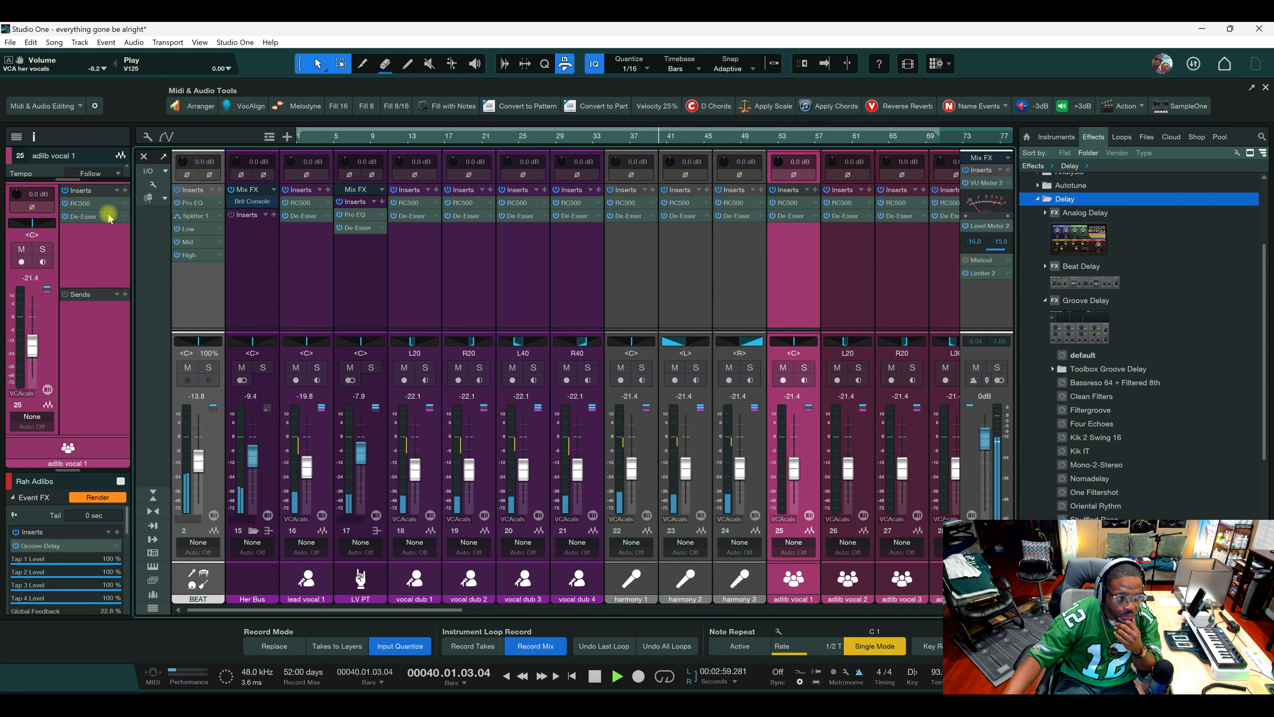
Set the stereo width of the BEAT channel's High-band Binaural Pan to 116 % and save the song.
left_click(193, 254)
left_click_drag(651, 208, 652, 215)
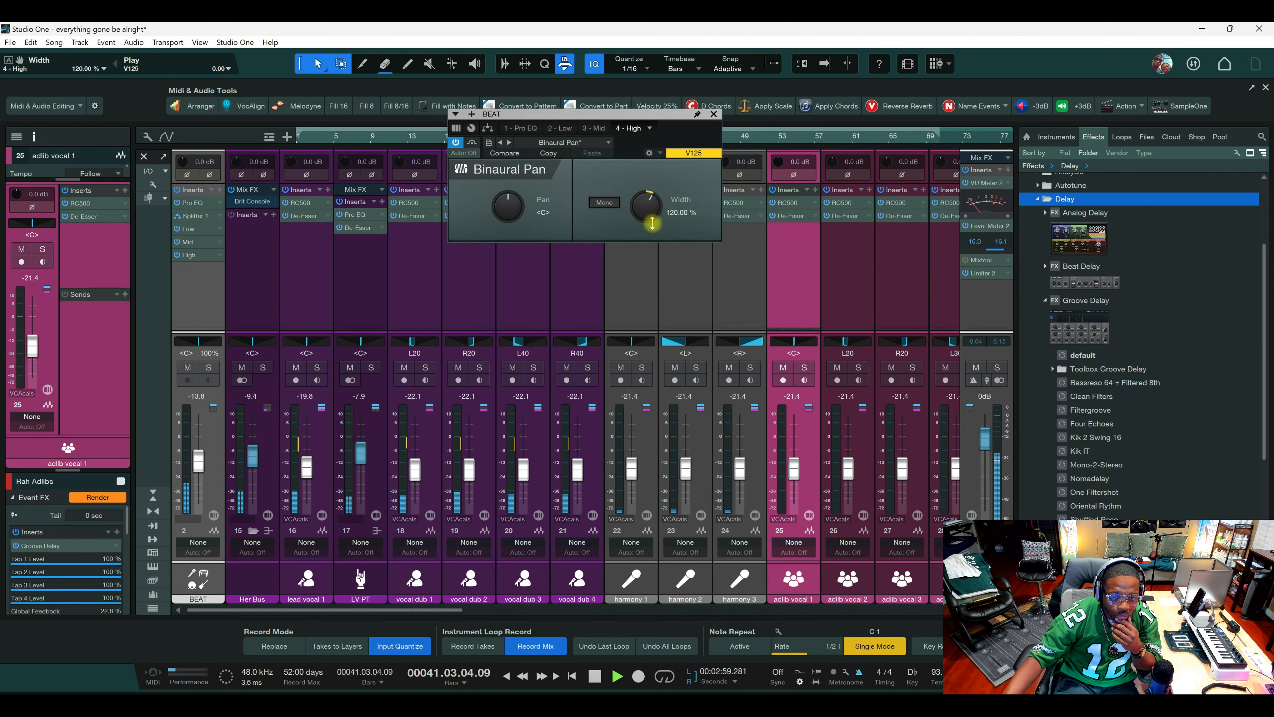
left_click_drag(652, 224, 652, 228)
key("ctrl+s")
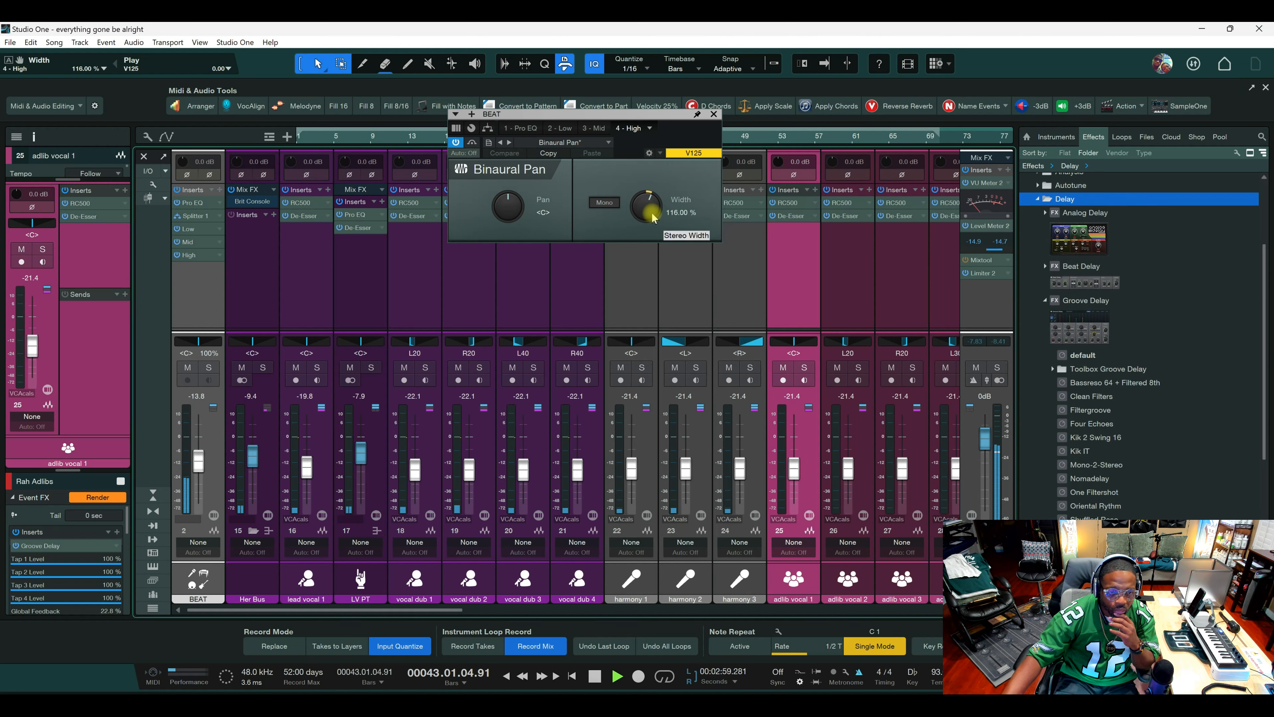
Set the BEAT channel's Pro EQ mid-frequency band to -3.37 dB at 1.51 kHz.
left_click(198, 203)
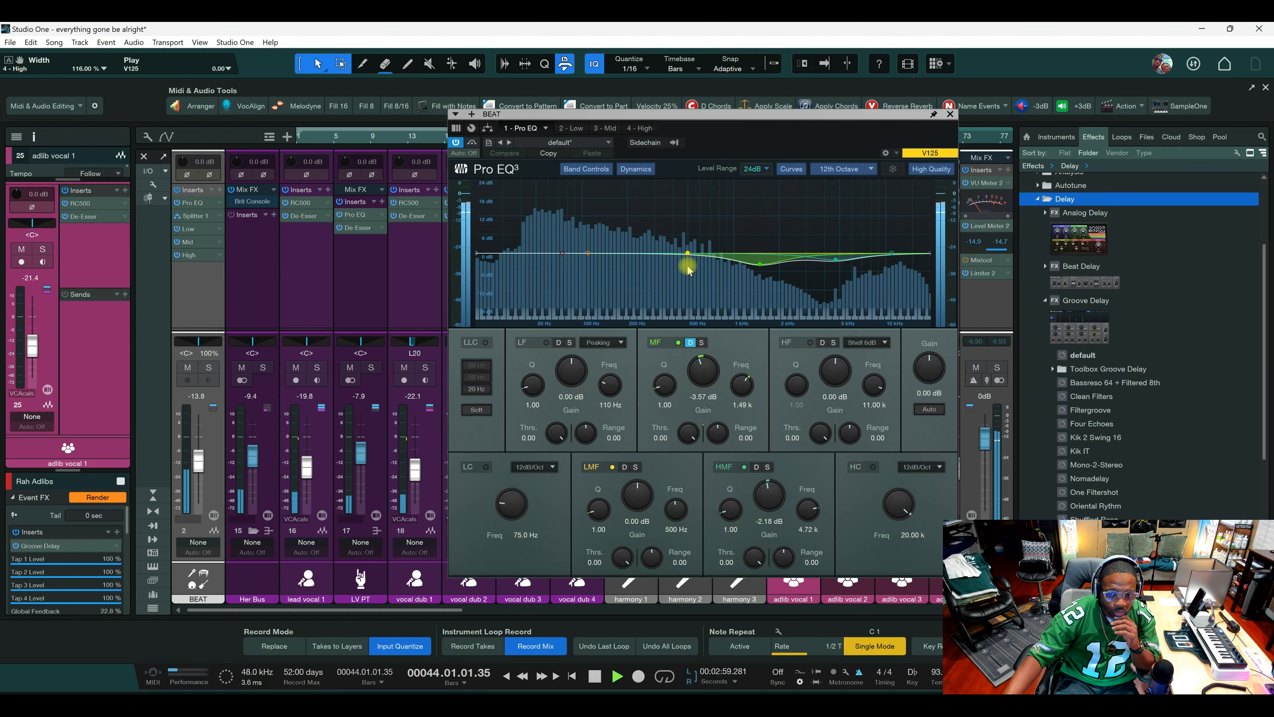
left_click_drag(760, 266, 760, 264)
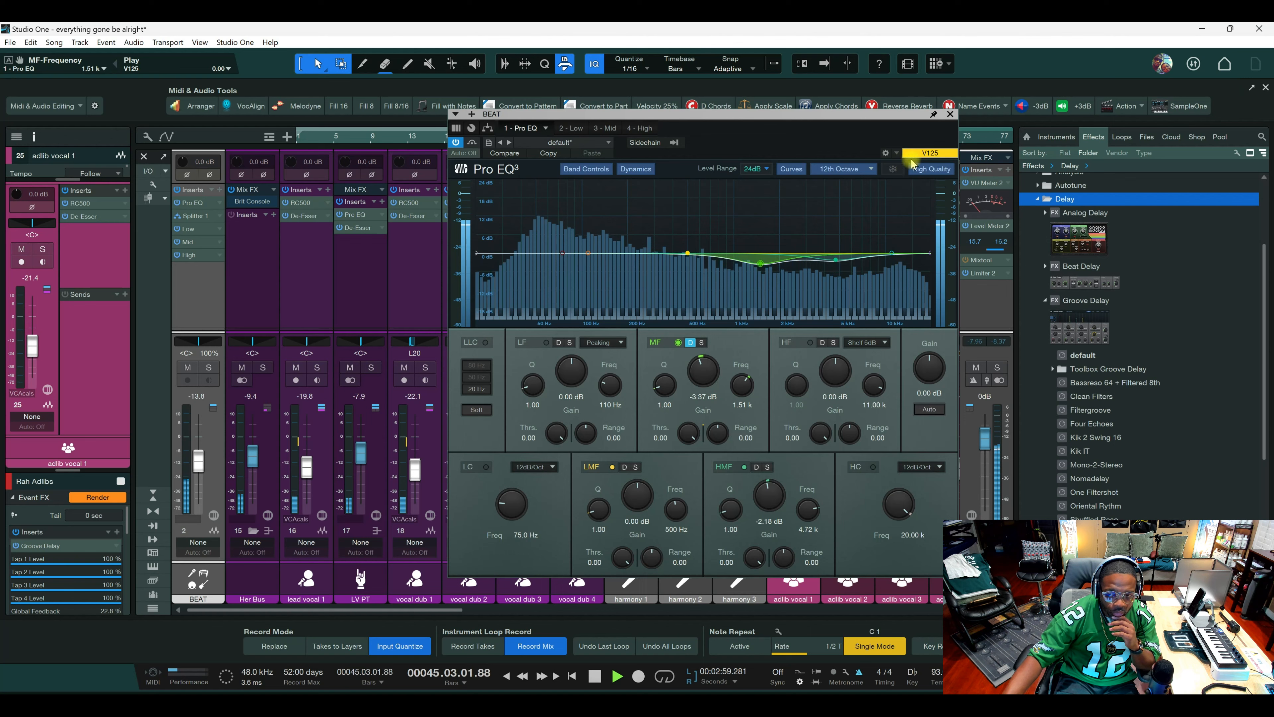
left_click(950, 114)
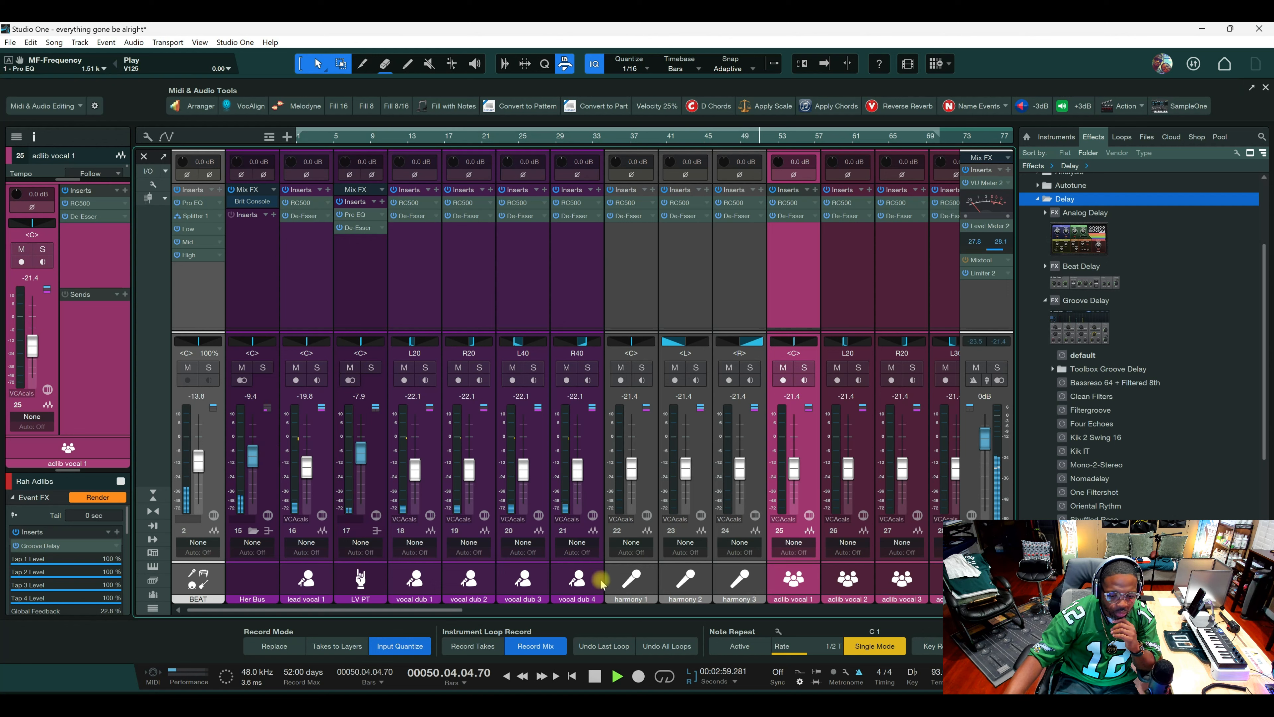
Play back the arrangement from around bar 49 and save the song.
left_click_drag(450, 611, 775, 623)
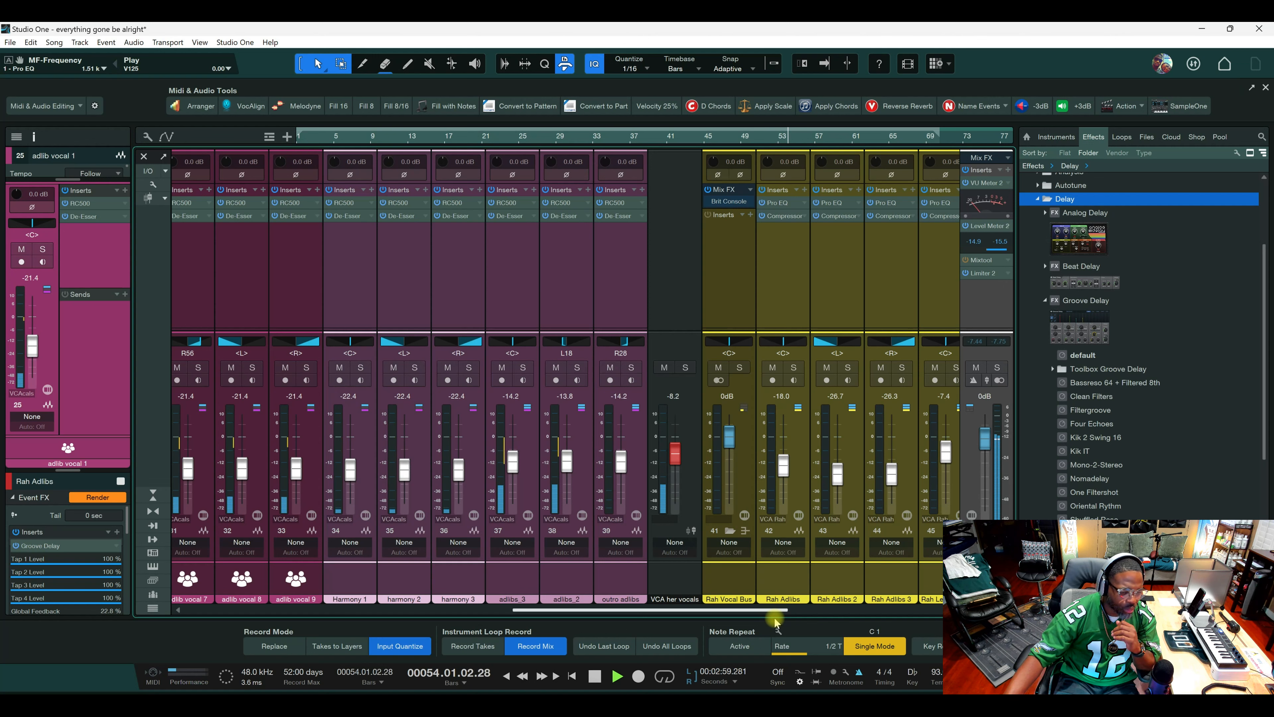
key("space")
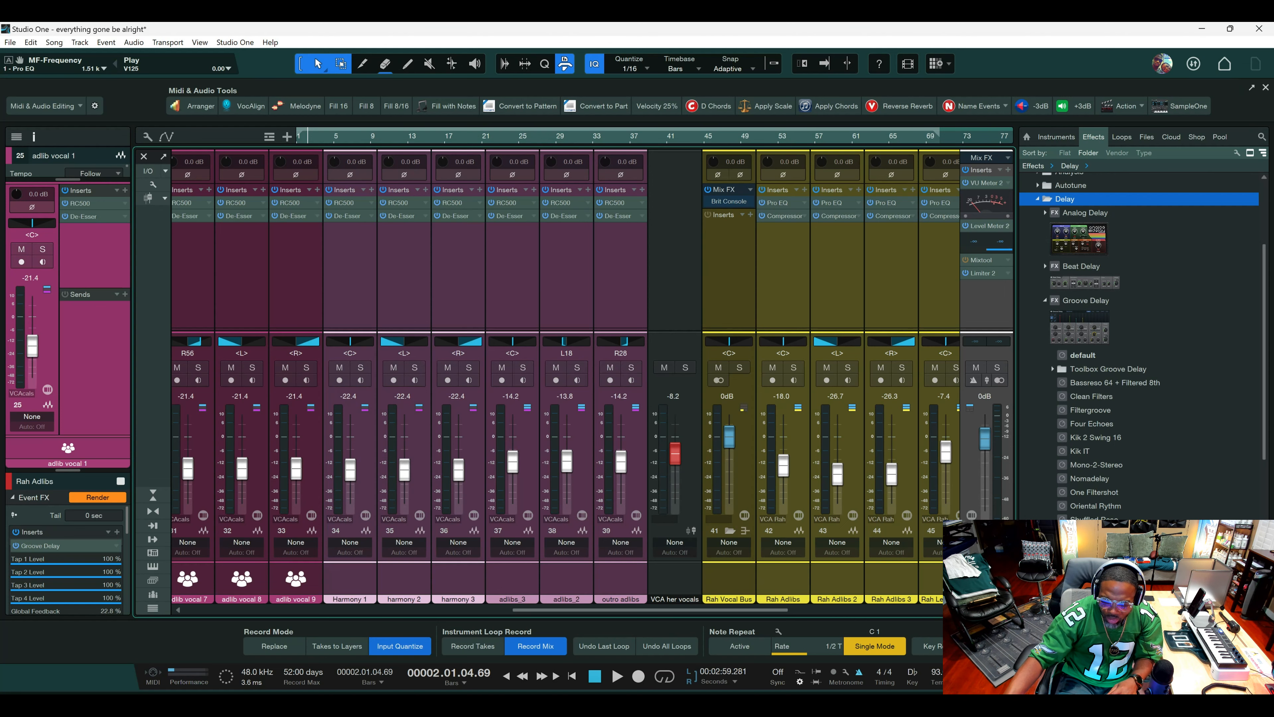
key("F3")
left_click(691, 146)
key("space")
left_click(742, 164)
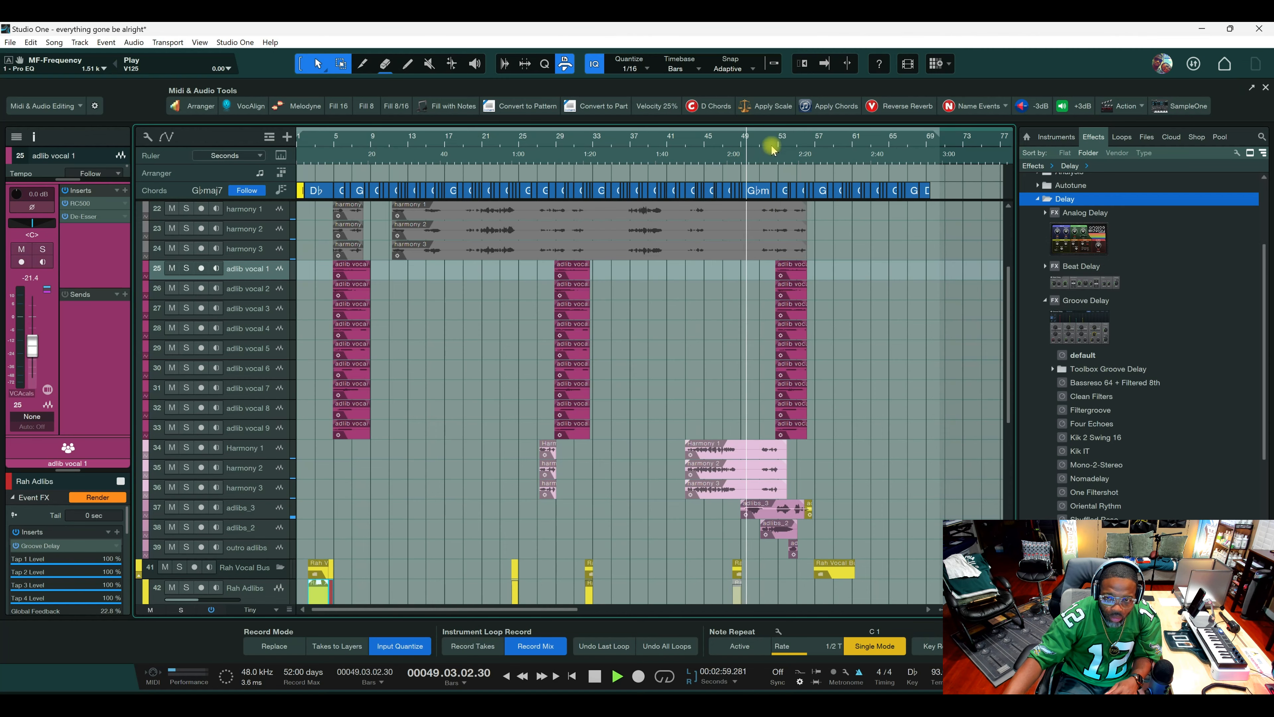
scroll(772, 146, "up", 4)
key("space")
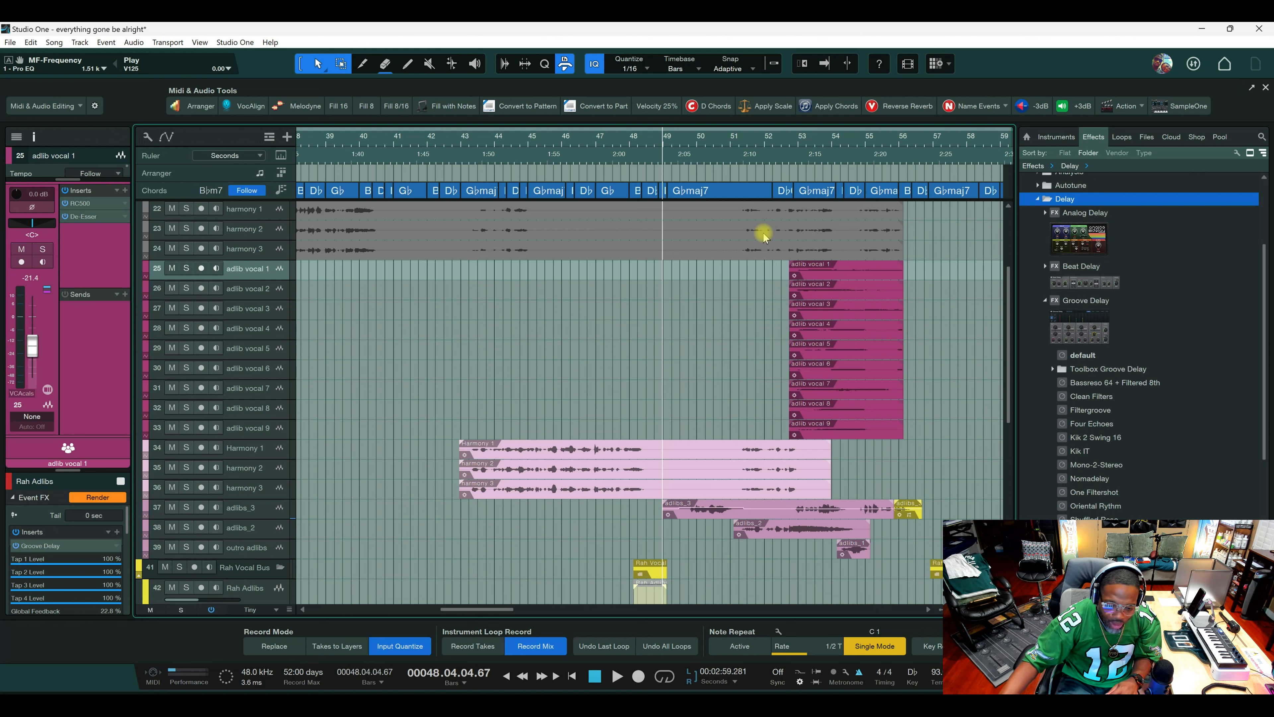
left_click(691, 145)
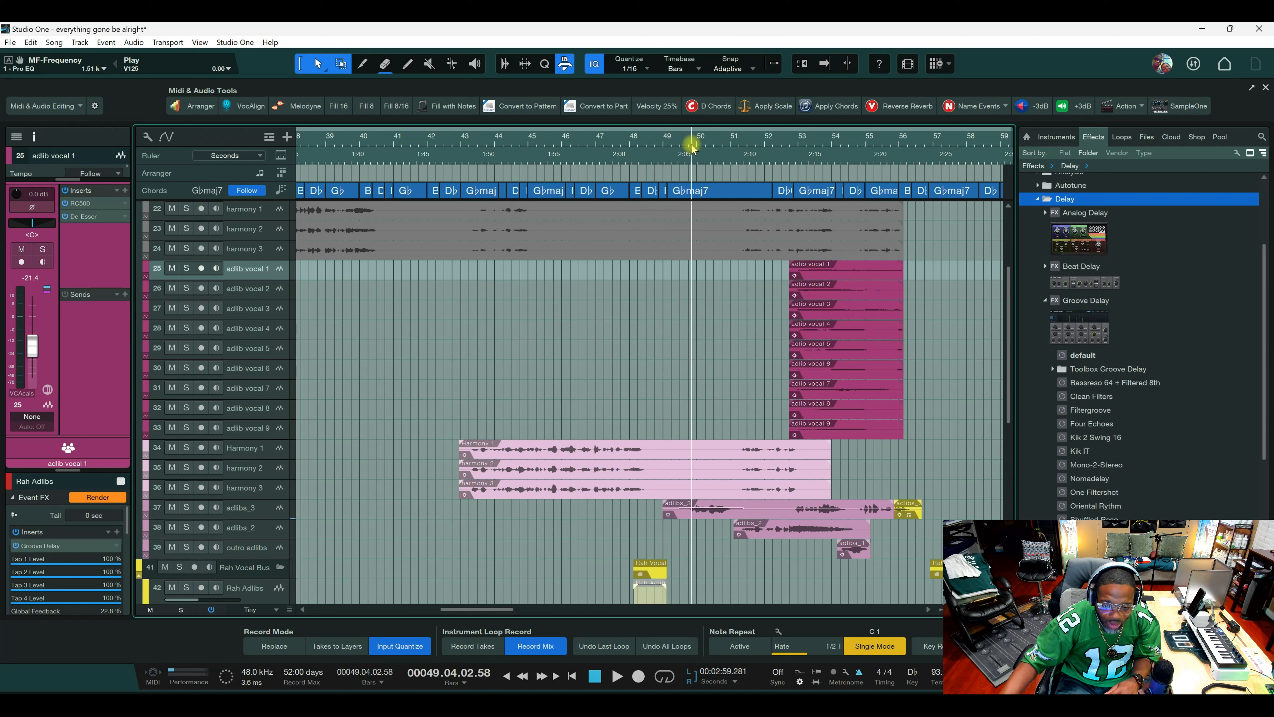
key("space")
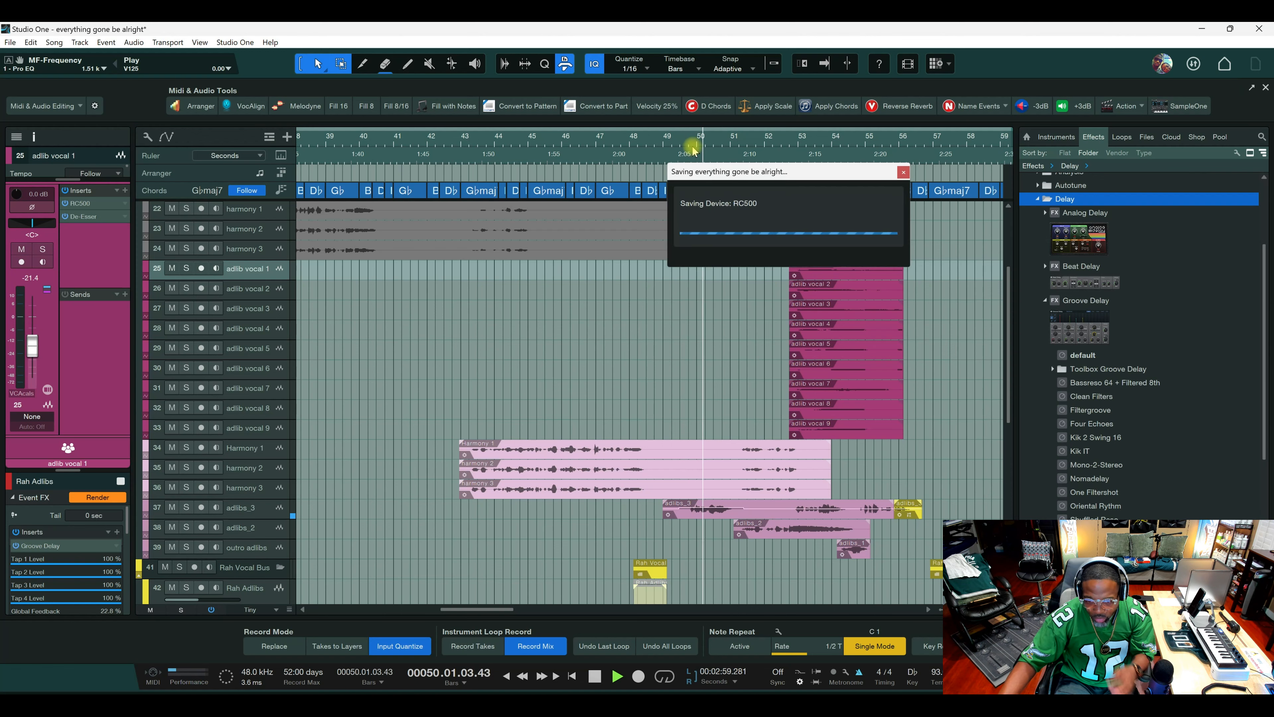
key("space")
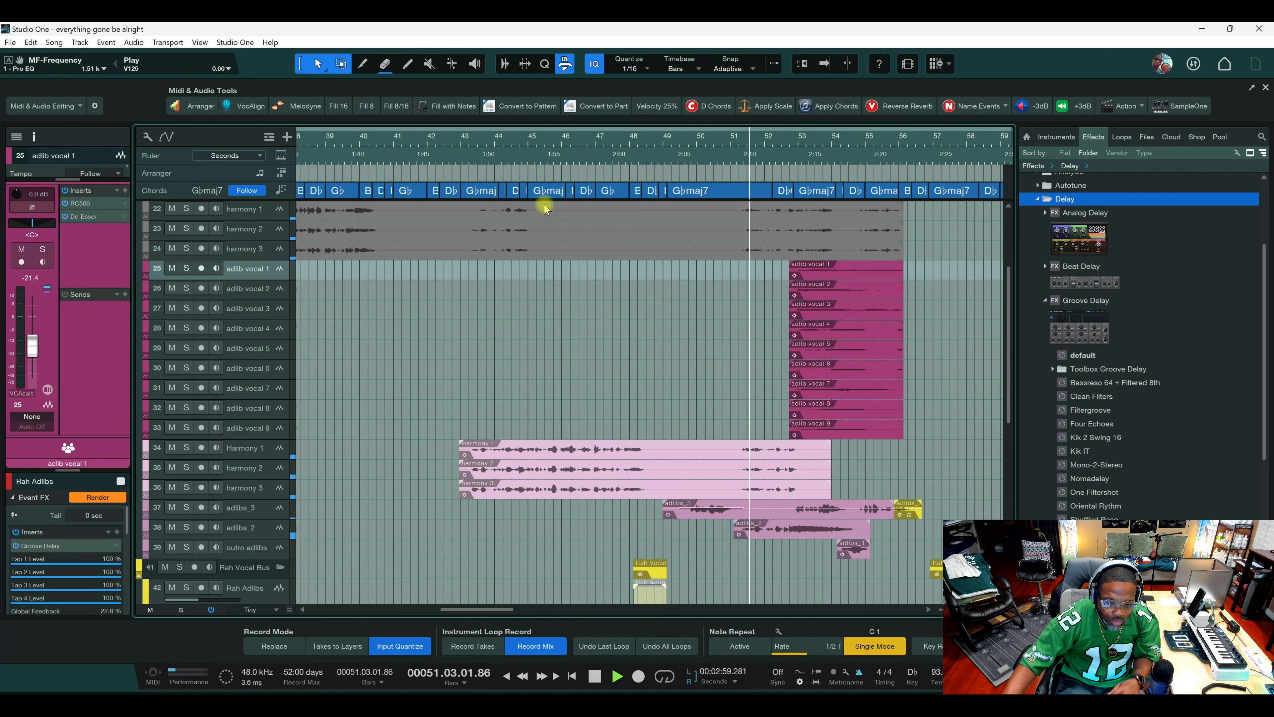
Delete the silent tails of the Harmony 1, harmony 2 and harmony 3 events after bar 53 and save the song.
scroll(807, 145, "up", 4)
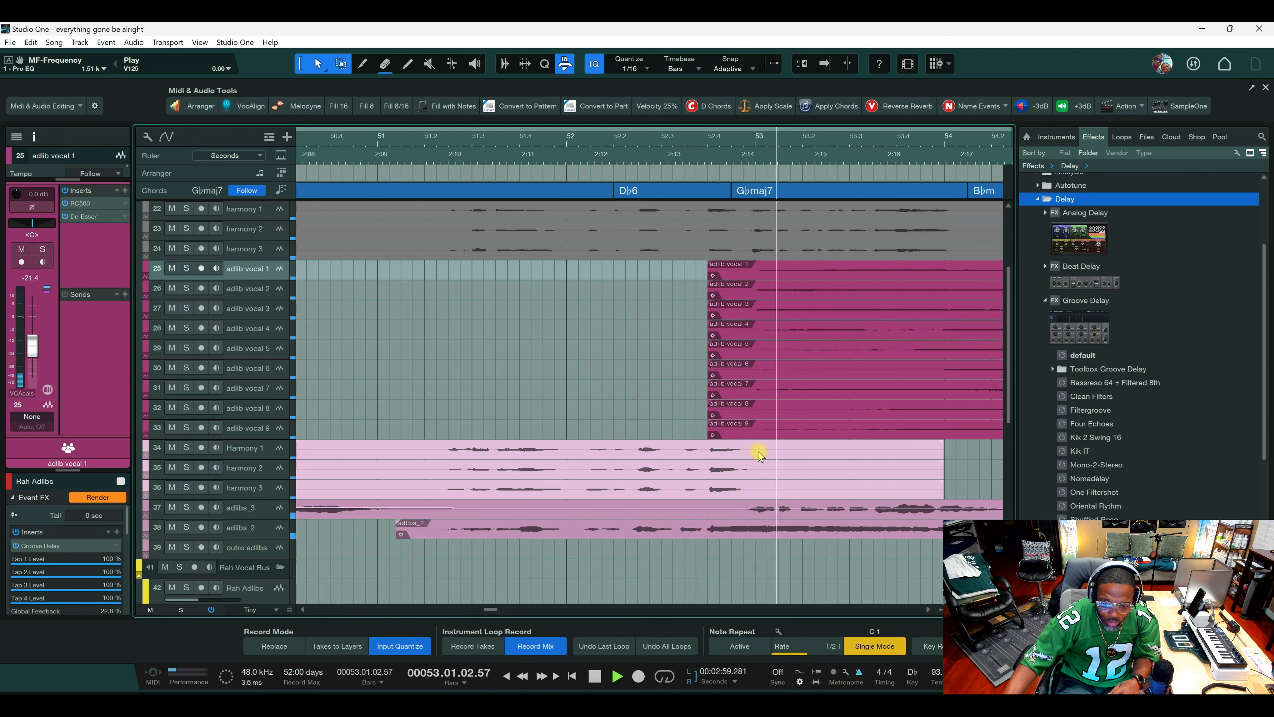
scroll(771, 463, "up", 2)
scroll(772, 461, "down", 2)
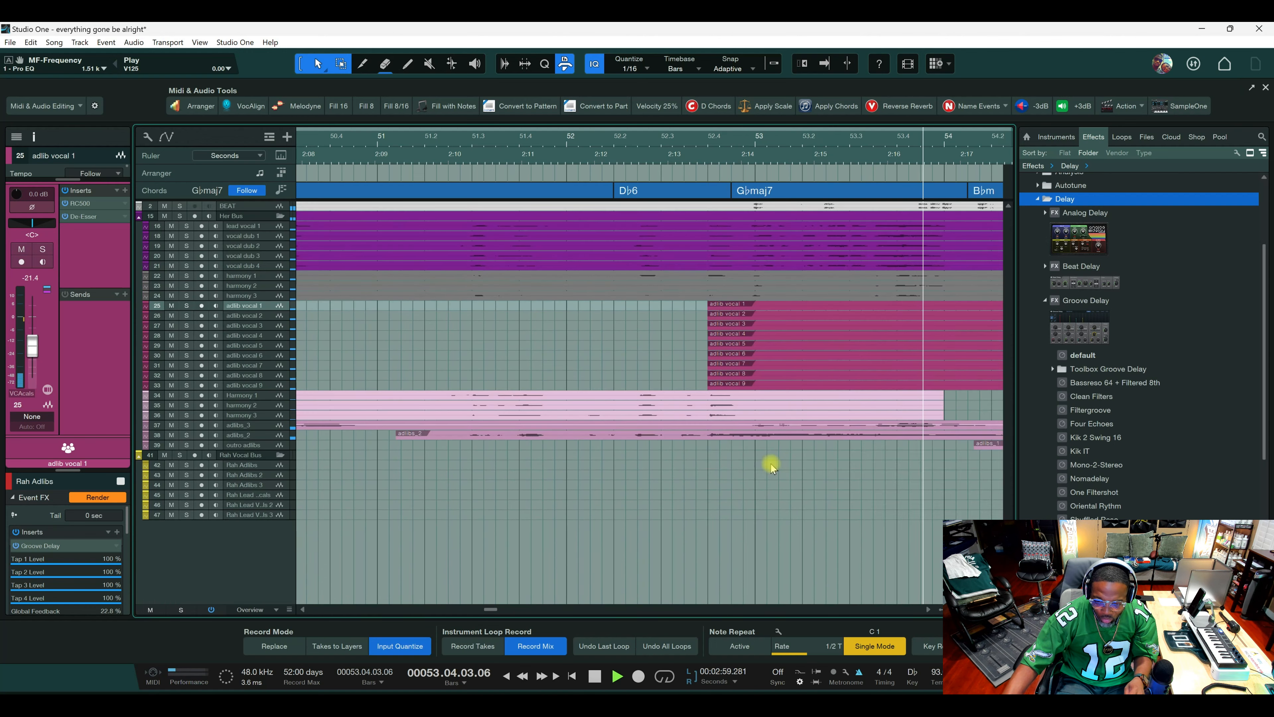
scroll(777, 461, "up", 2)
scroll(788, 462, "down", 4)
scroll(792, 463, "down", 2)
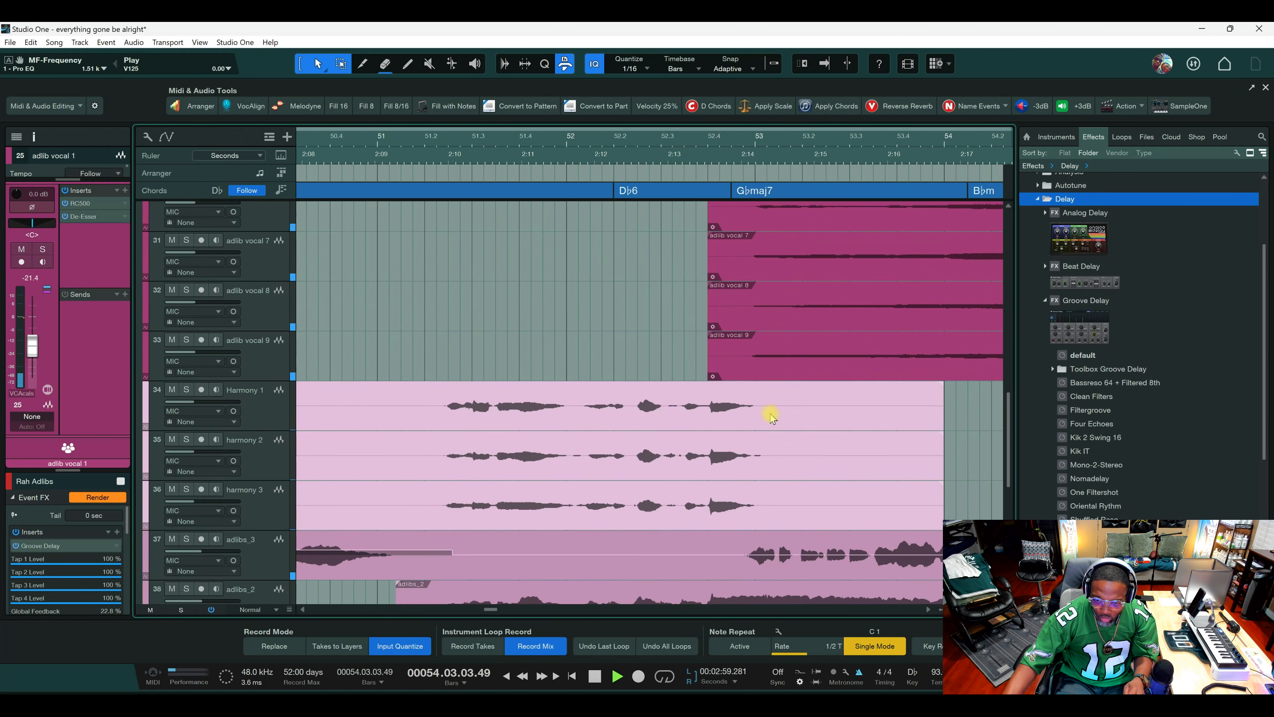
left_click_drag(767, 404, 950, 499)
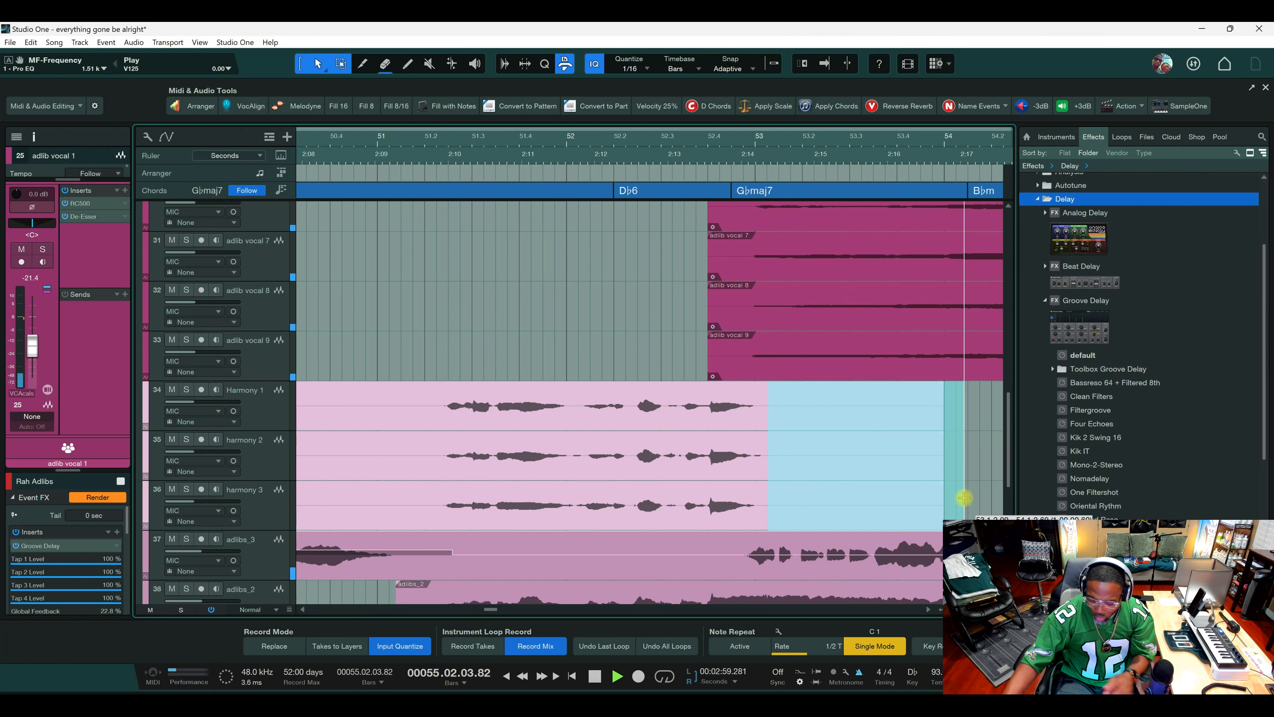
key("Delete")
key("ctrl+s")
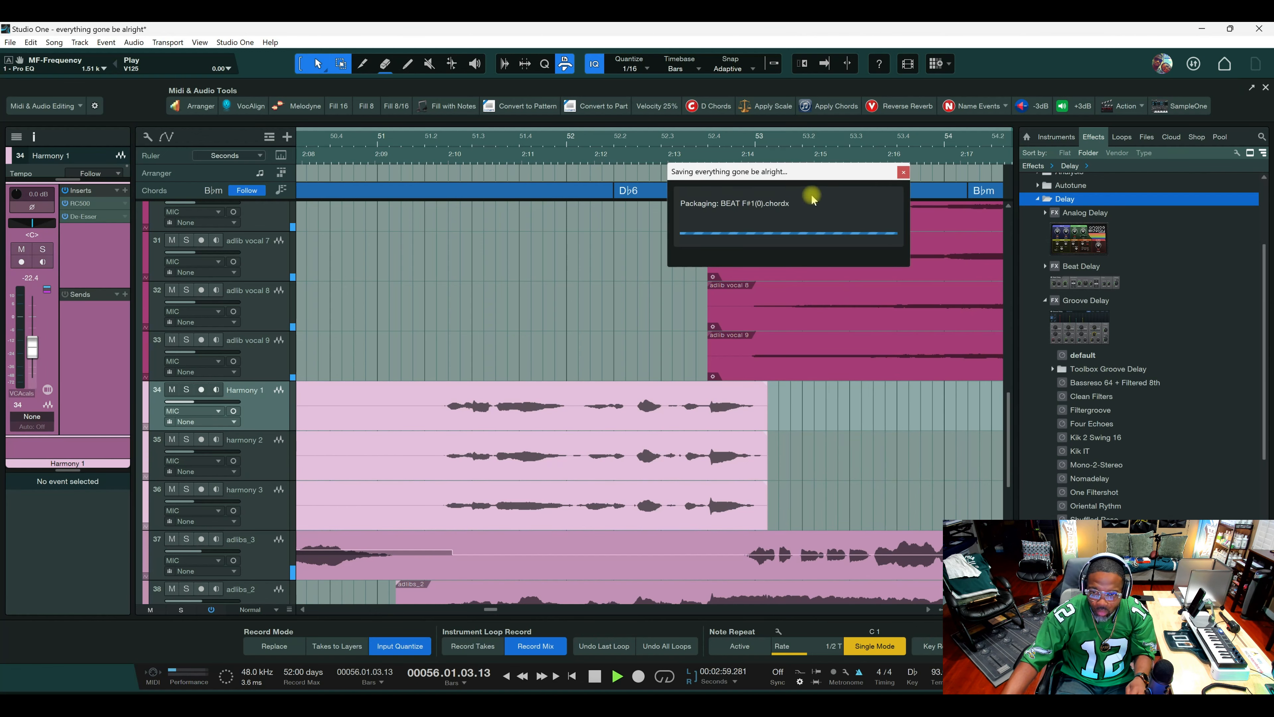
Place the playback cursor at bar 56, just before Rah's lead vocals, and set the Rah Vocal Bus volume to -10.1 dB.
scroll(827, 156, "down", 6)
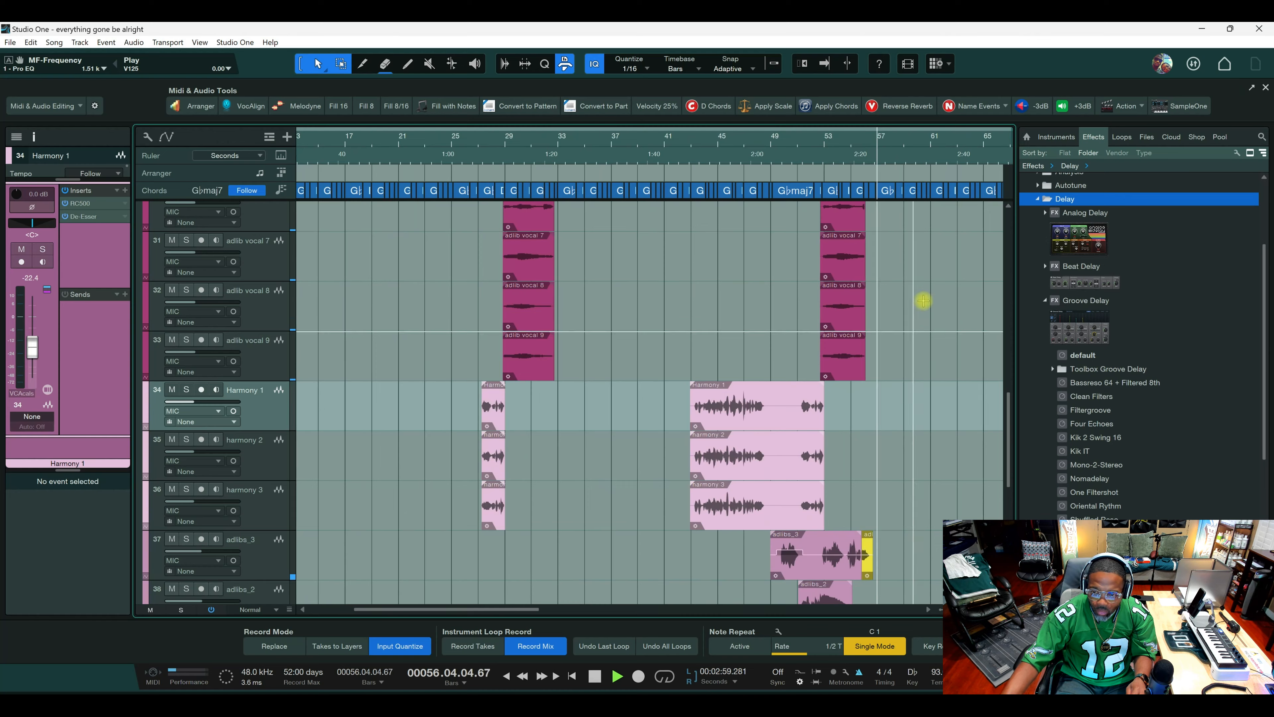
scroll(921, 298, "up", 4)
key("space")
scroll(915, 468, "down", 12)
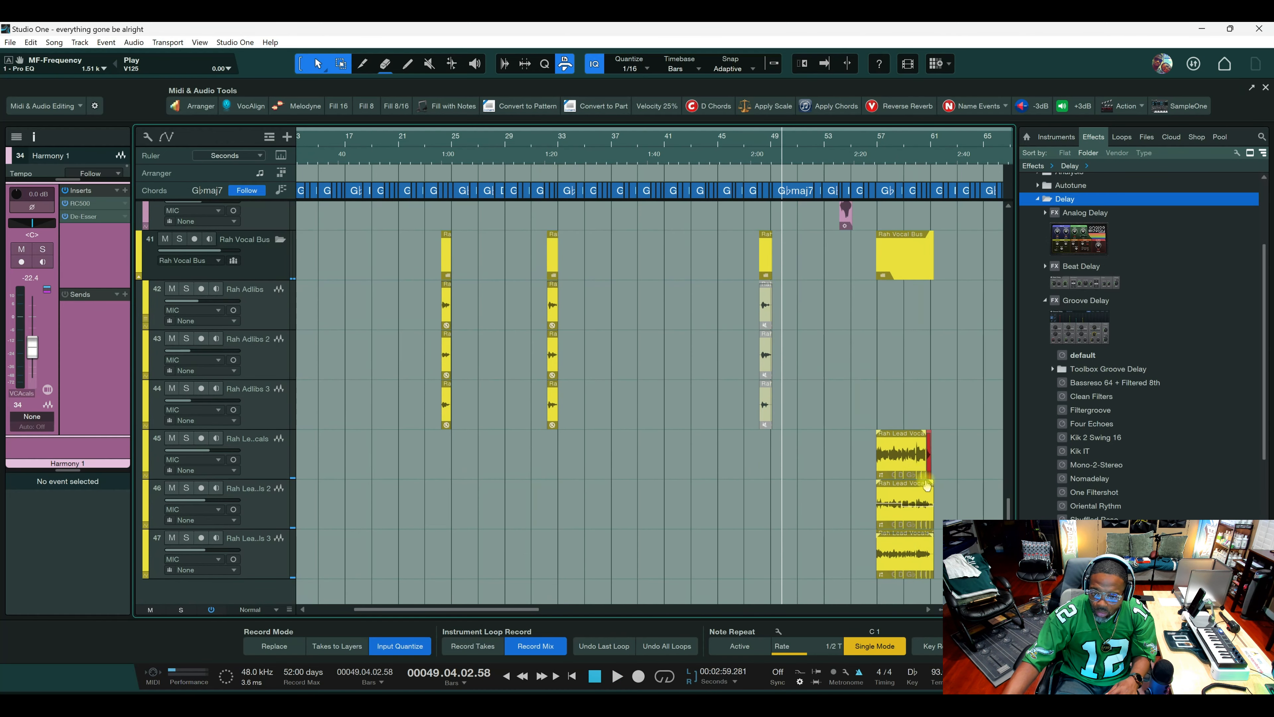
left_click(871, 143)
key("F3")
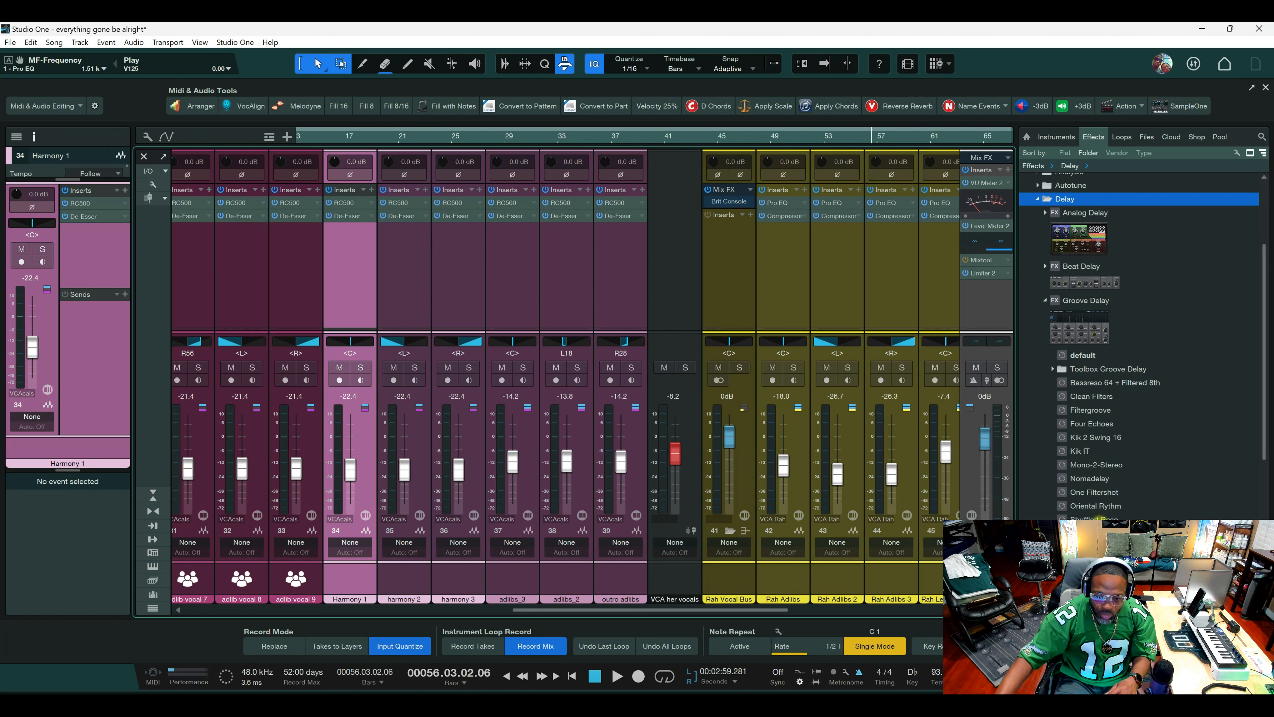
left_click_drag(729, 444, 730, 469)
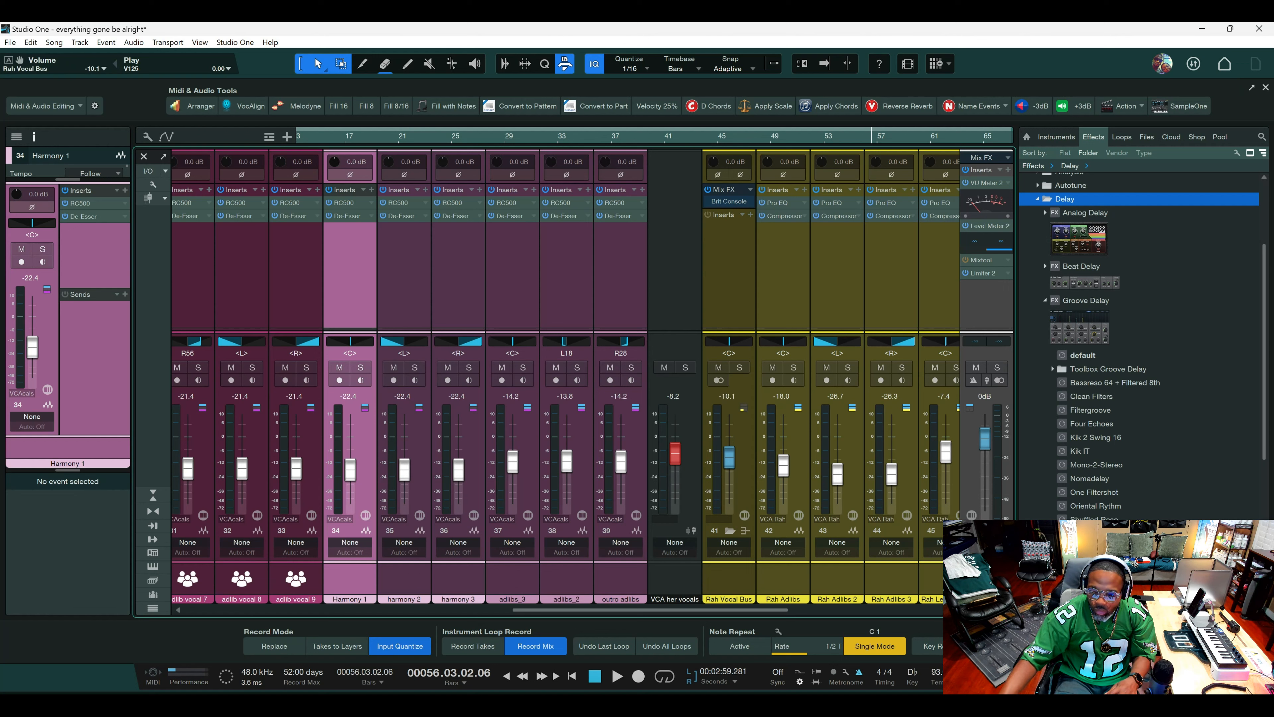
Play Rah's lead vocal section and set the Rah Vocal Bus volume to -7.9 dB.
key("F3")
key("space")
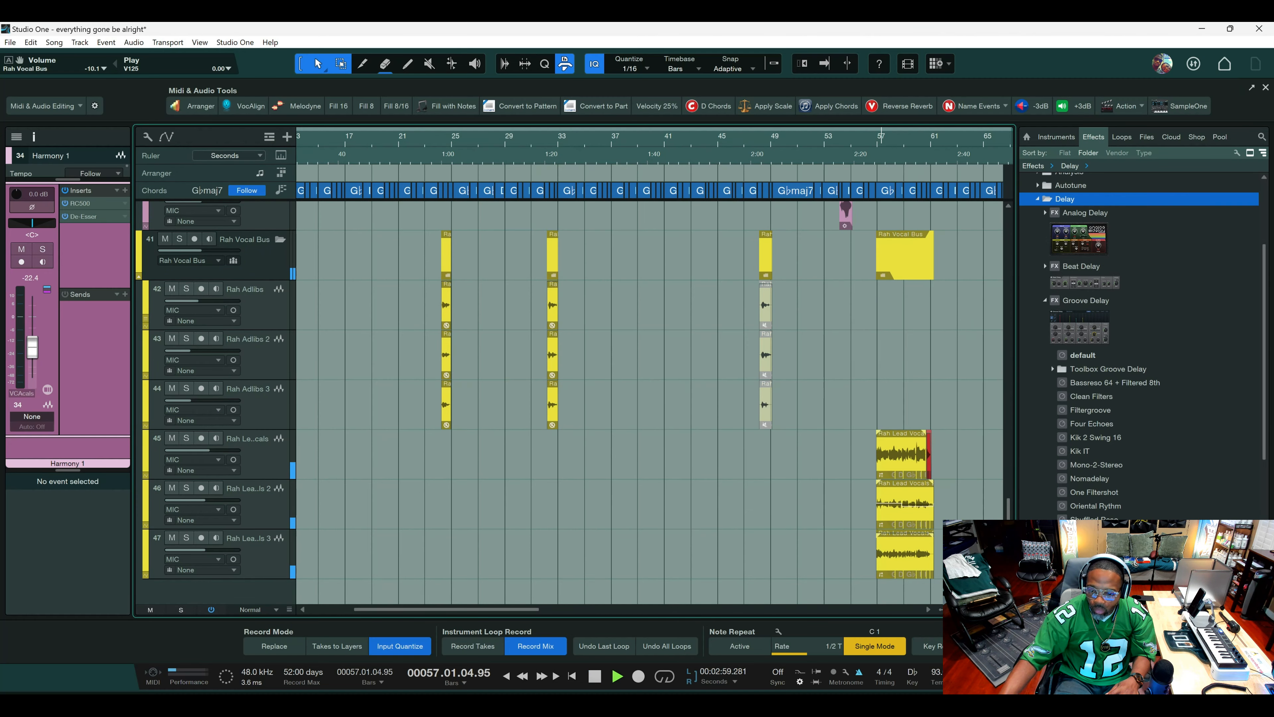
key("F3")
left_click(733, 457)
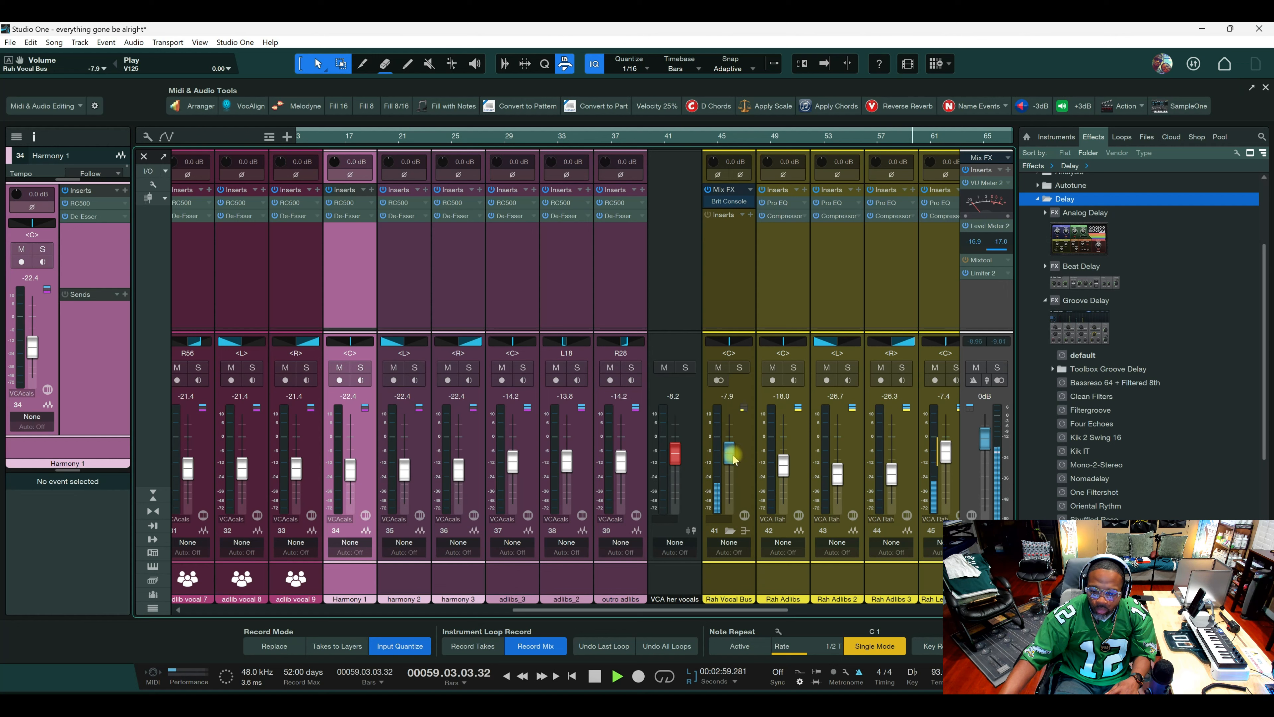
key("space")
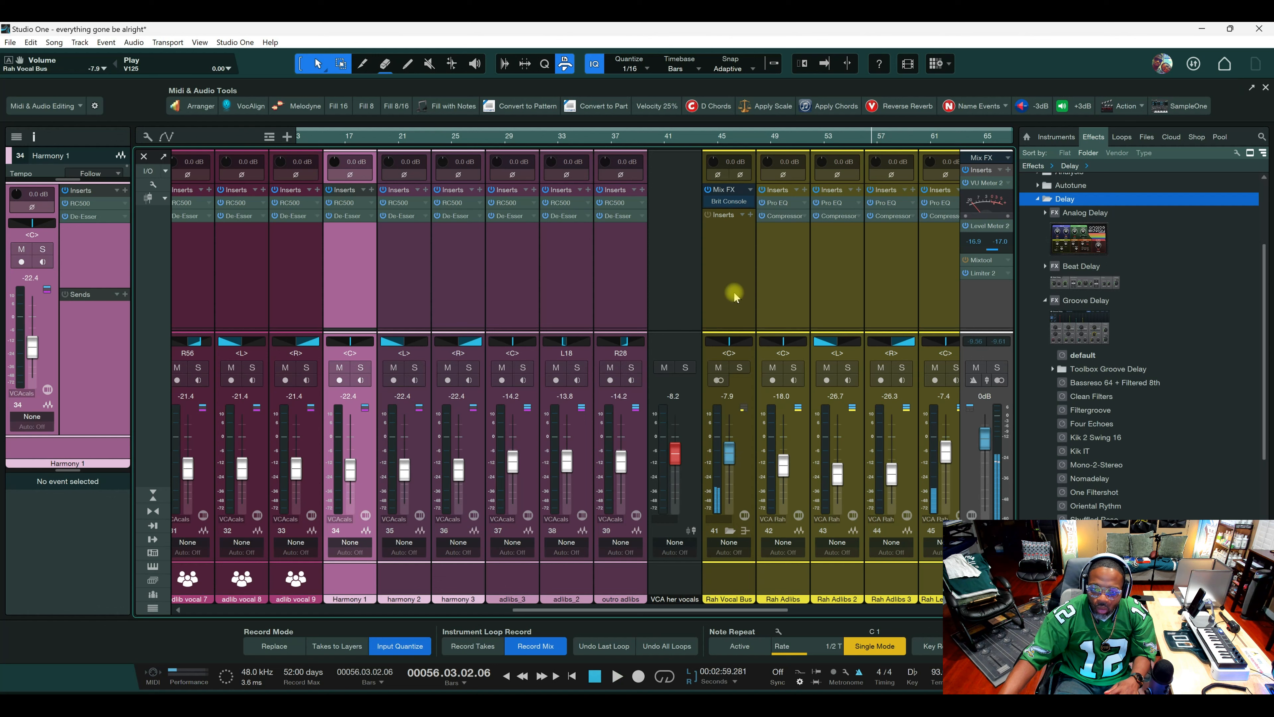
Set the Rah Vocal Bus Brit Console's Drive to 4.32 dB and audition its Noise option, leaving it off.
double_click(726, 201)
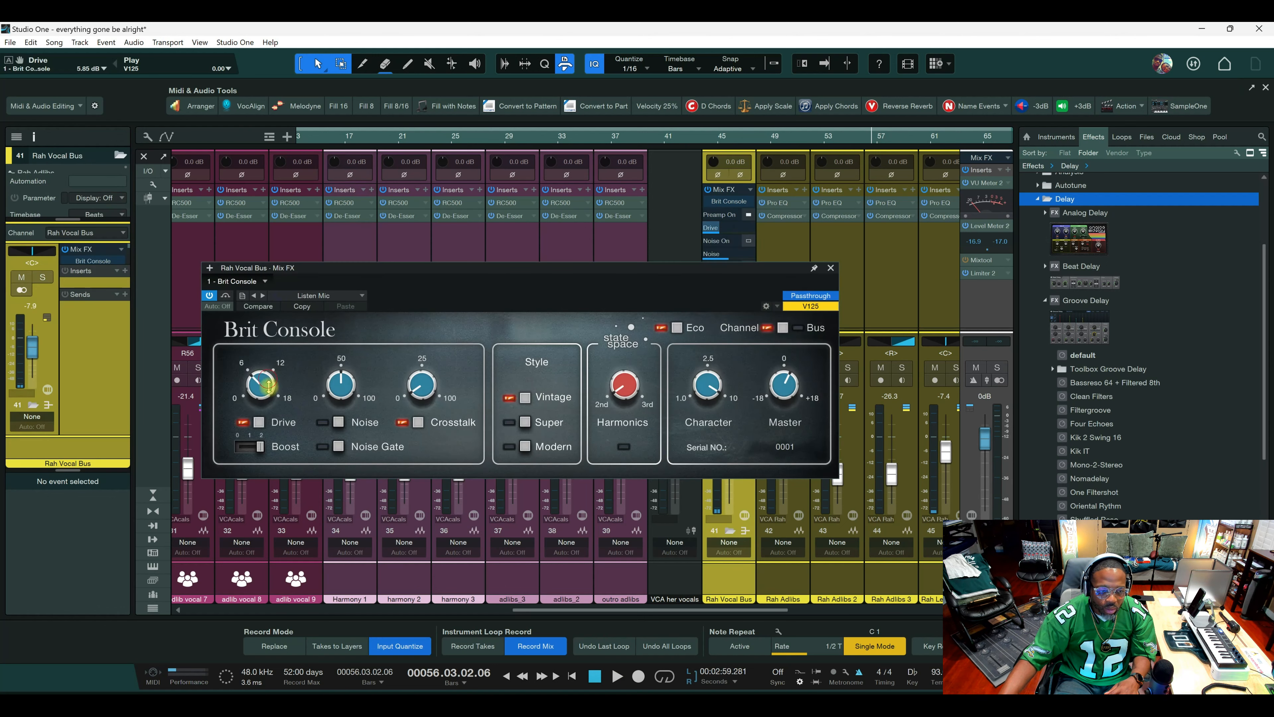
left_click_drag(271, 398, 273, 401)
key("space")
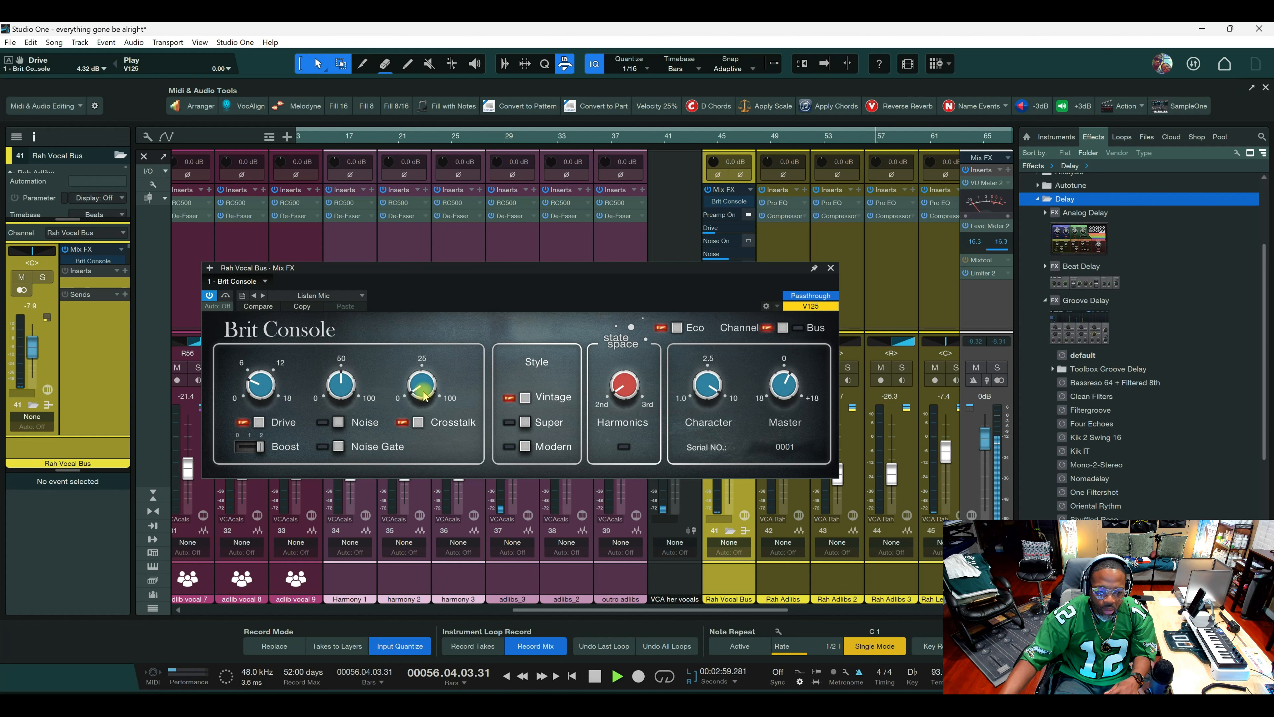
left_click(333, 423)
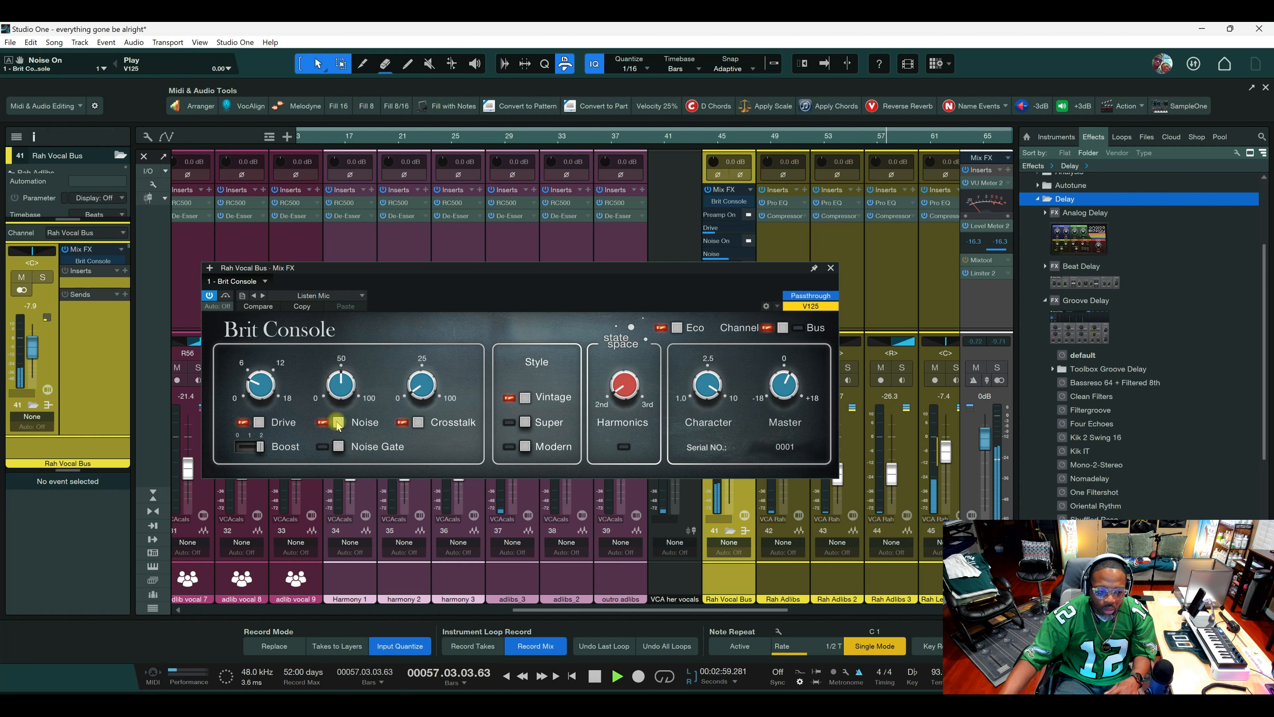
left_click(831, 267)
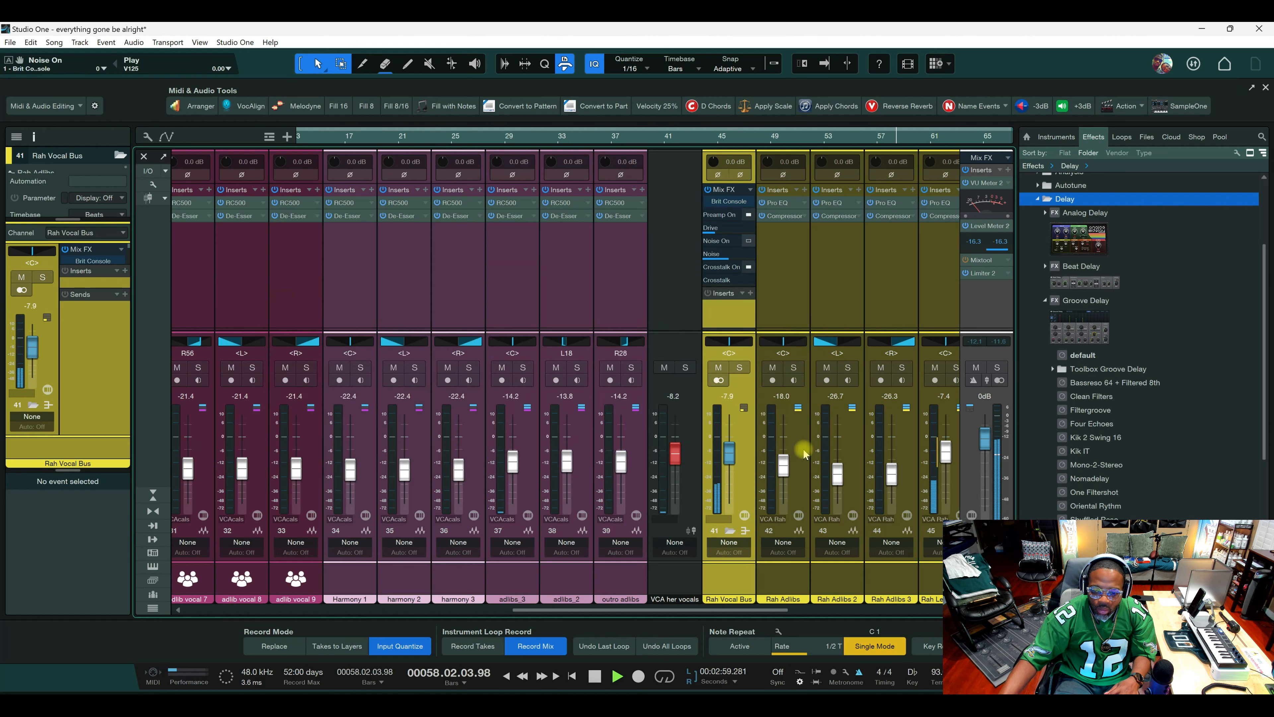
left_click(734, 202)
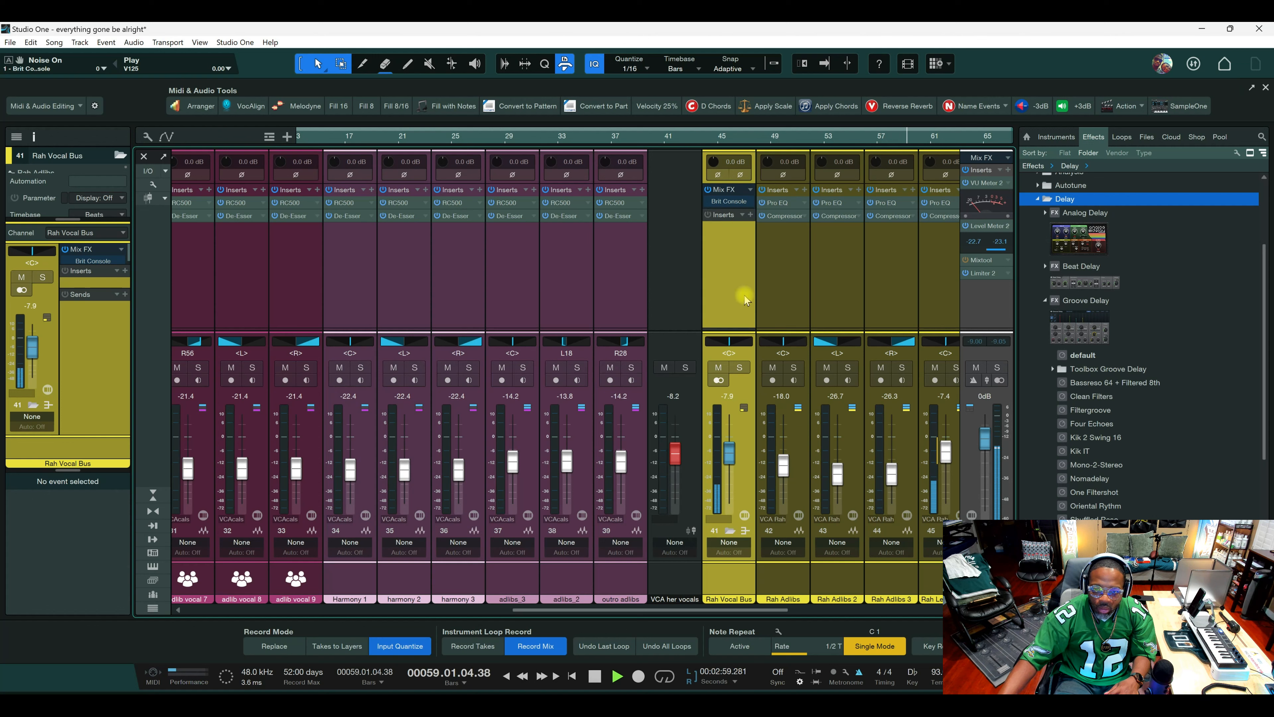
Set the Rah Vocal Bus volume to -9.2 dB and check the Pro EQ on Rah Lead Vocals during playback.
mouse_move(731, 459)
left_mouse_down()
mouse_move(733, 494)
mouse_move(731, 475)
left_mouse_up()
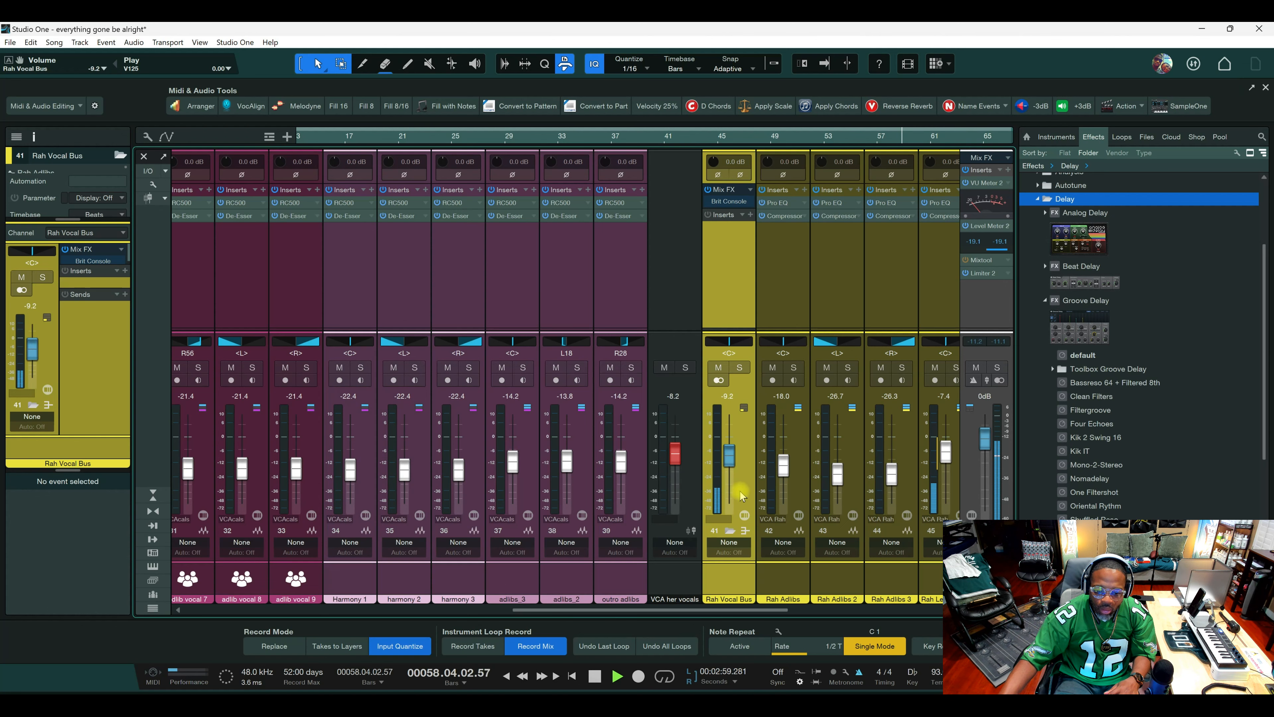
left_click_drag(728, 610, 833, 614)
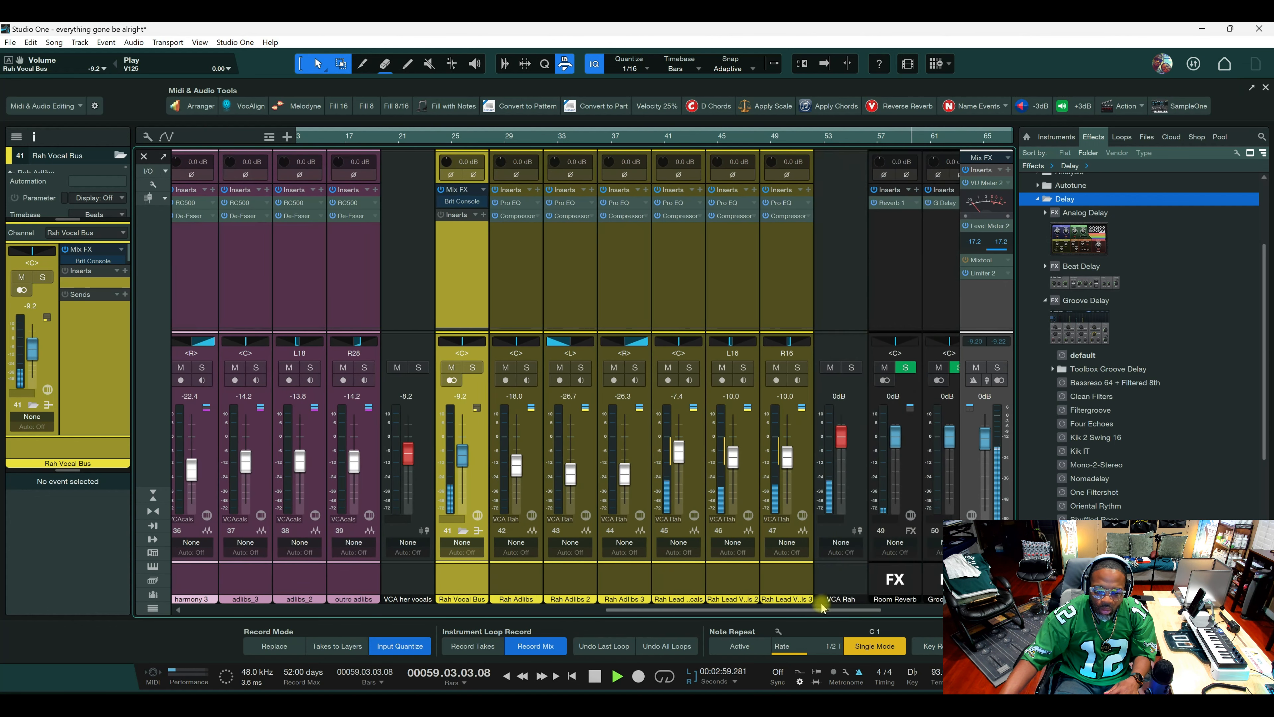
left_click(676, 203)
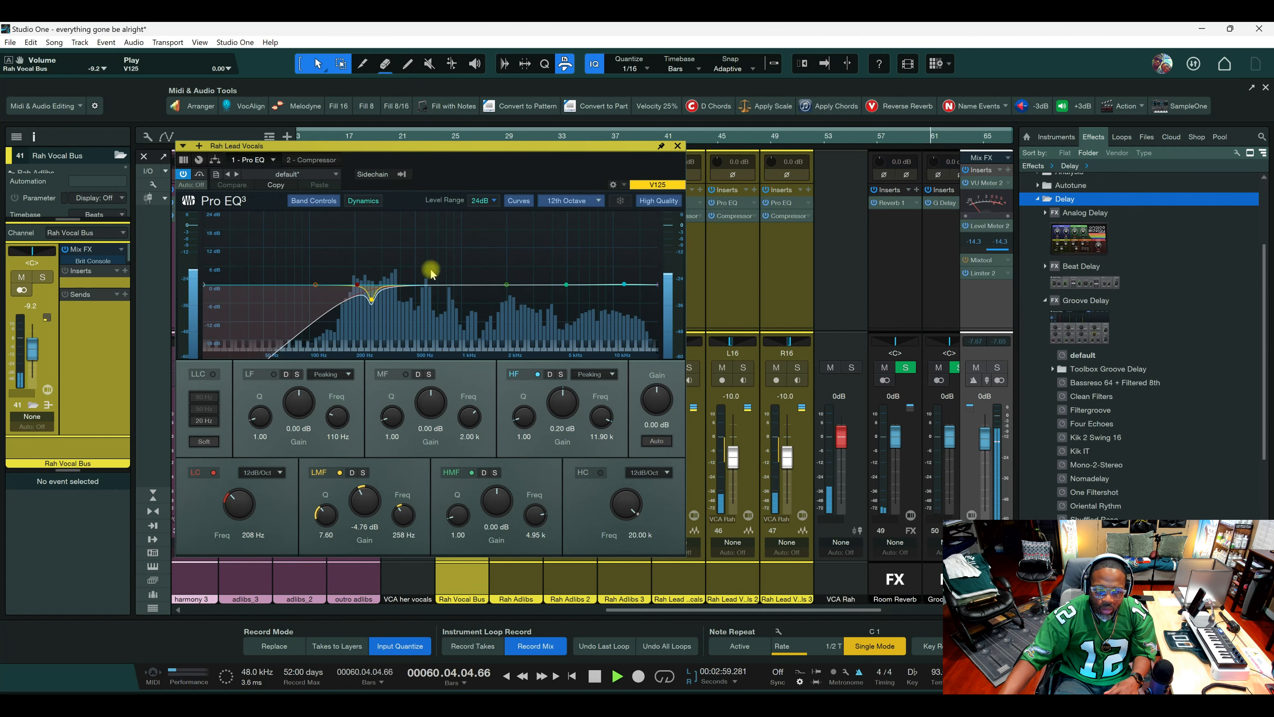
left_click(677, 146)
key("space")
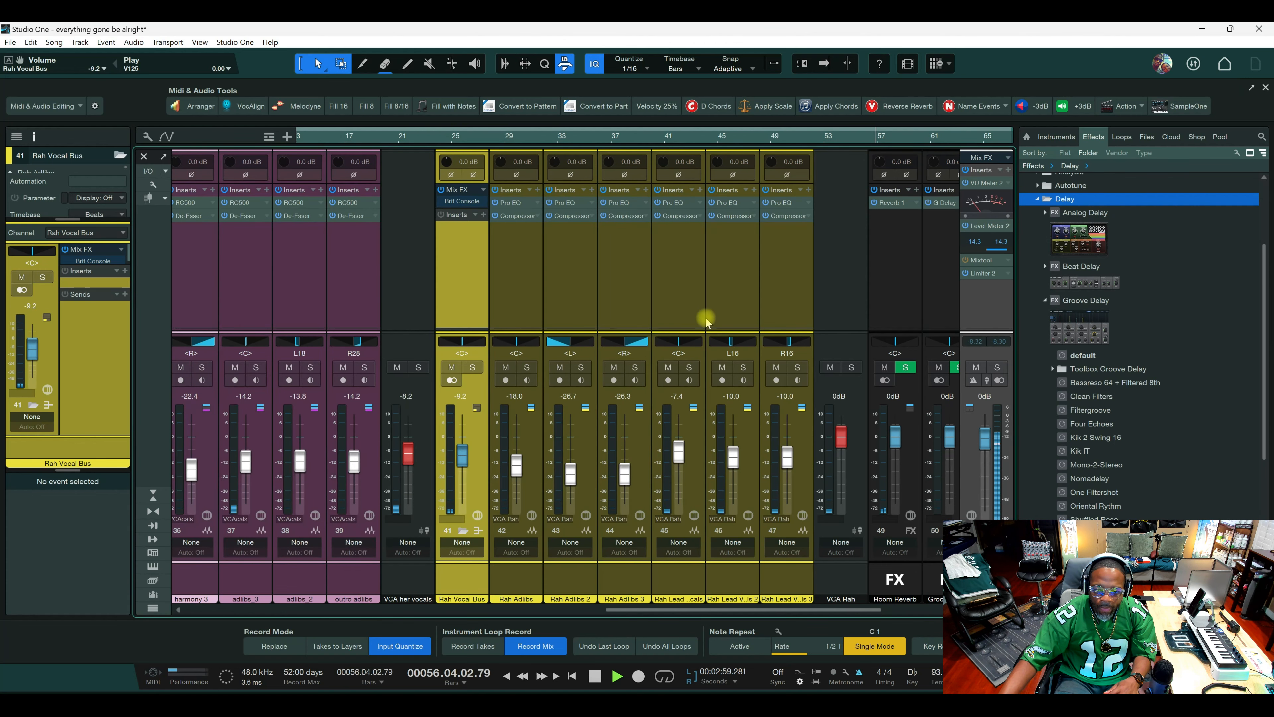
Set the volumes of Rah Lead Vocals 2 and Rah Lead Vocals 3 together to -14.4 dB while listening.
left_click(746, 469)
left_click(802, 471, "shift")
left_click_drag(789, 470, 789, 472)
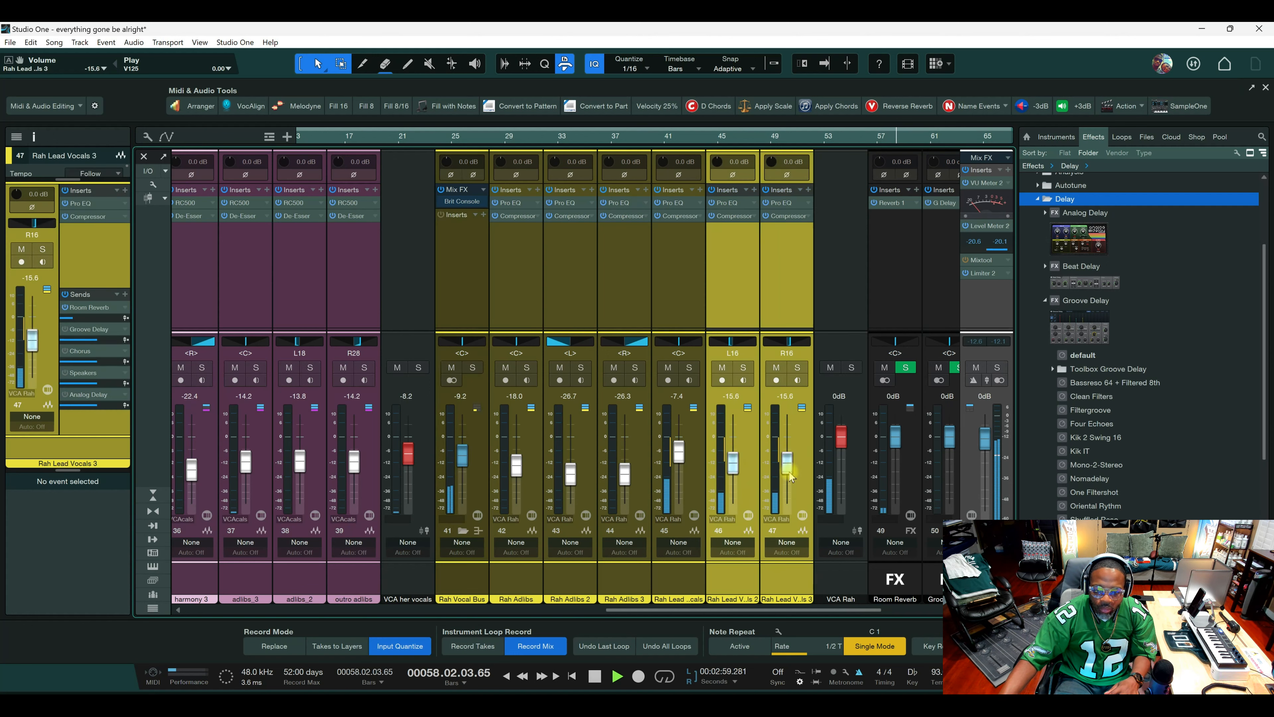
left_click_drag(789, 472, 787, 470)
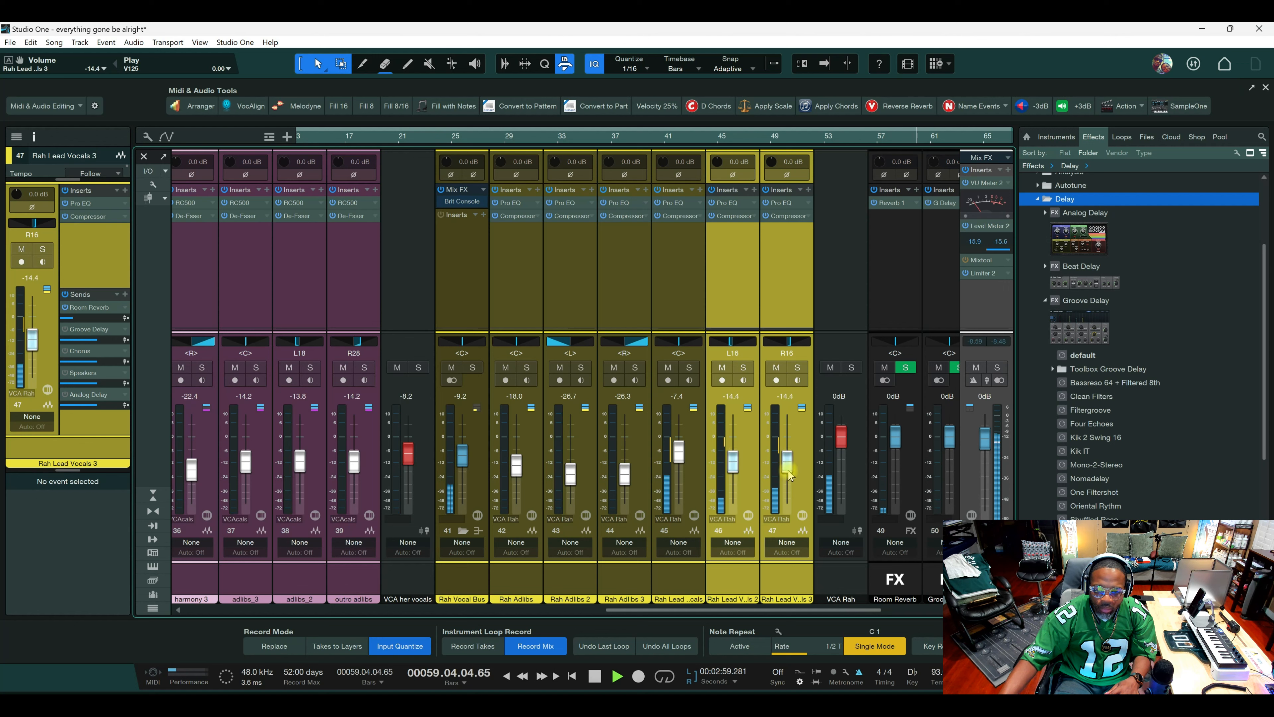
key("space")
Pan Rah Lead Vocals 2 to L38 and Rah Lead Vocals 3 to R38.
left_click_drag(731, 340, 732, 341)
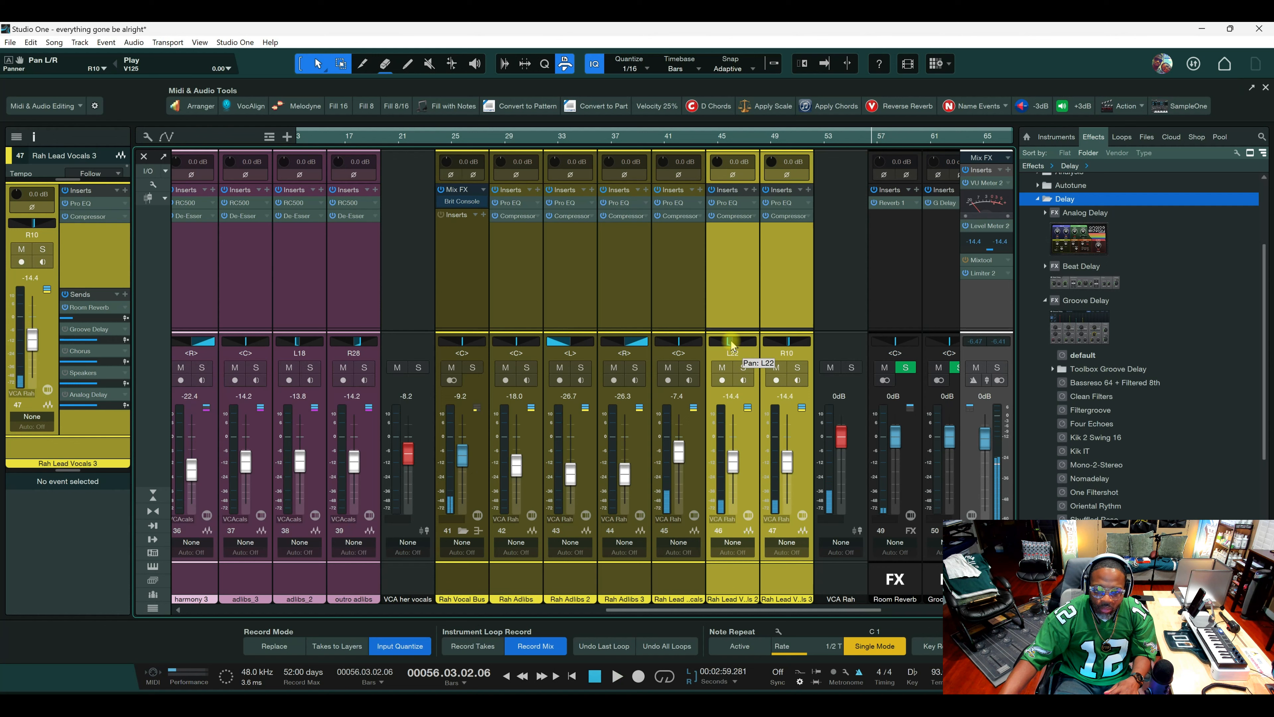
left_click(732, 343)
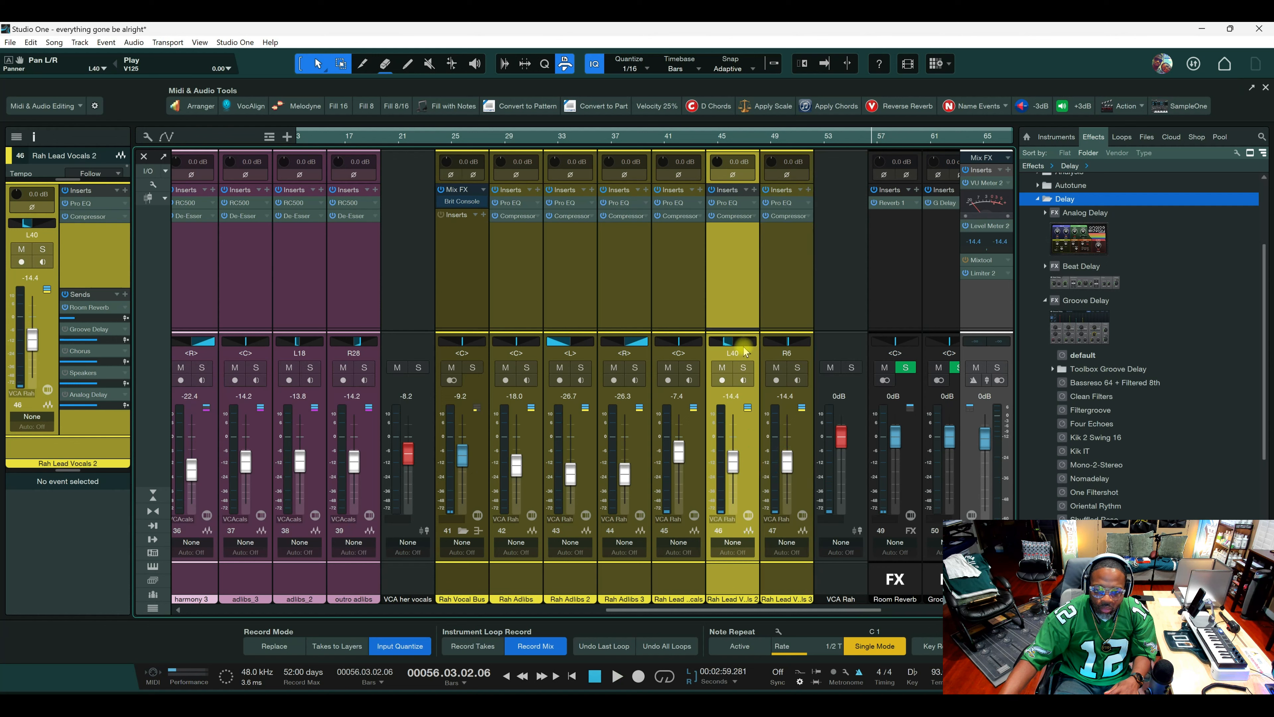
left_click_drag(785, 342, 790, 345)
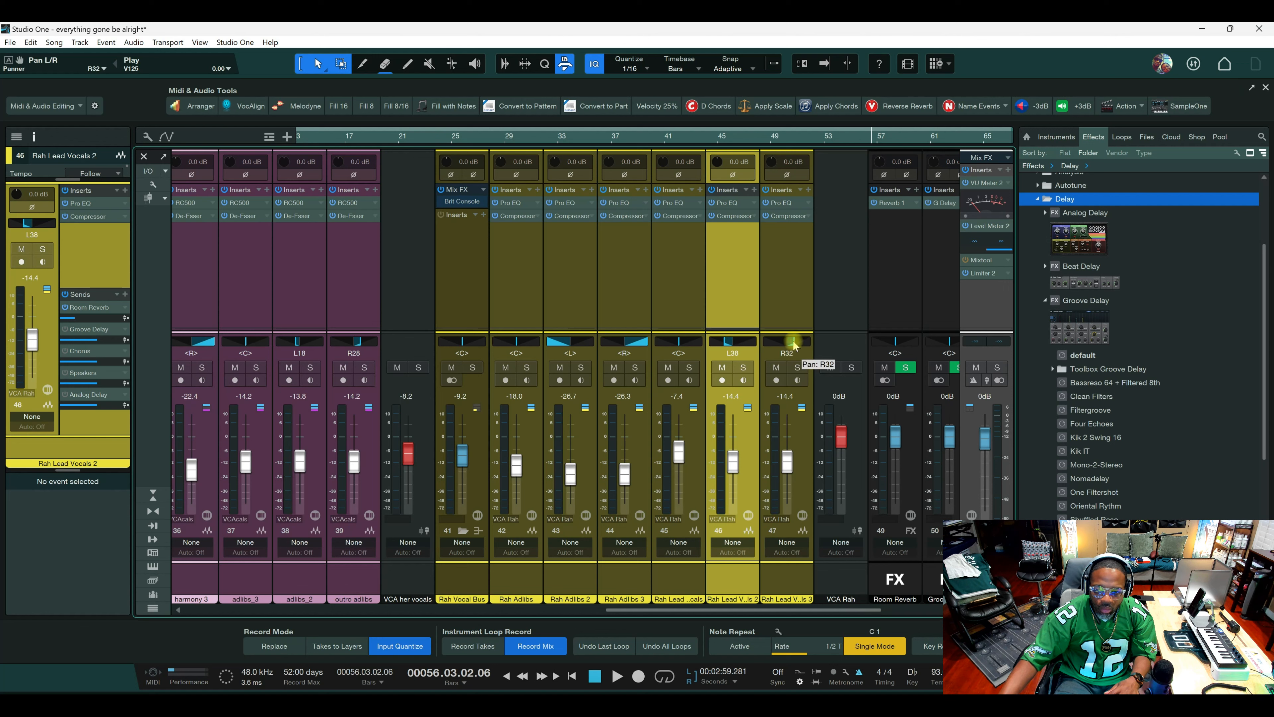
Set the volumes of Rah Lead Vocals 2 and Rah Lead Vocals 3 together to -10.8 dB during playback.
key("space")
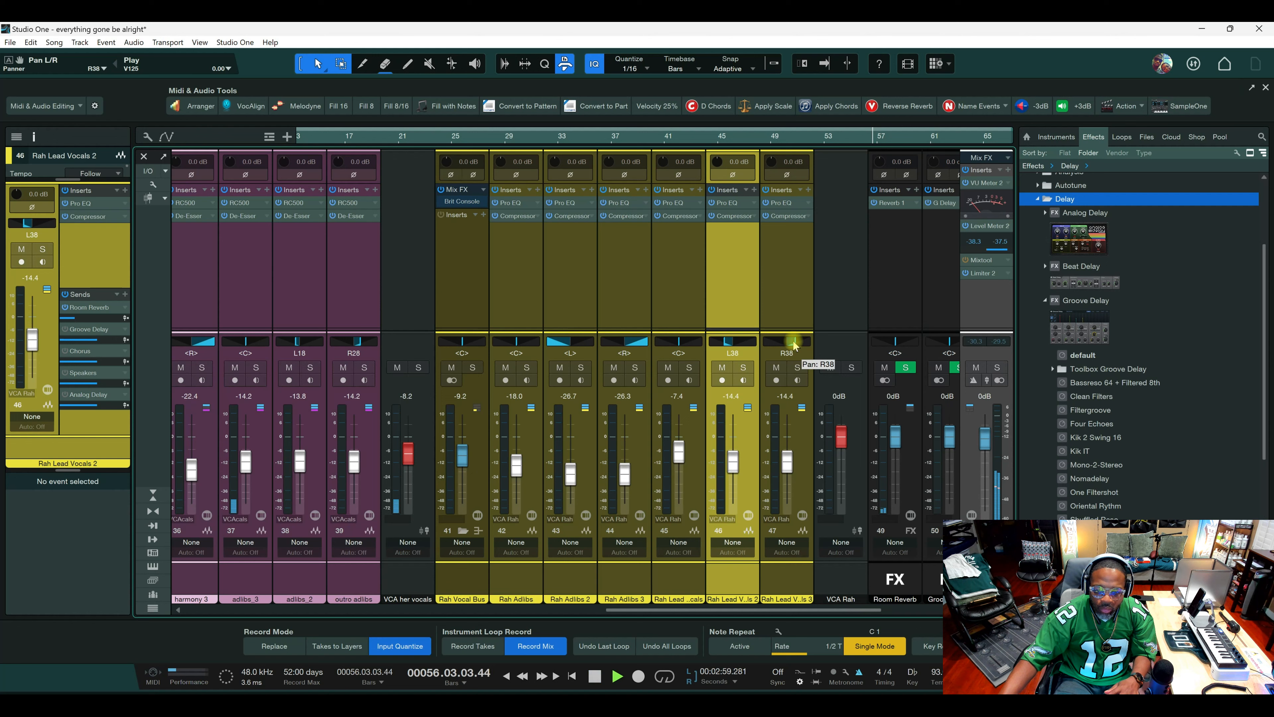
left_click(794, 472)
left_click_drag(795, 472, 790, 467)
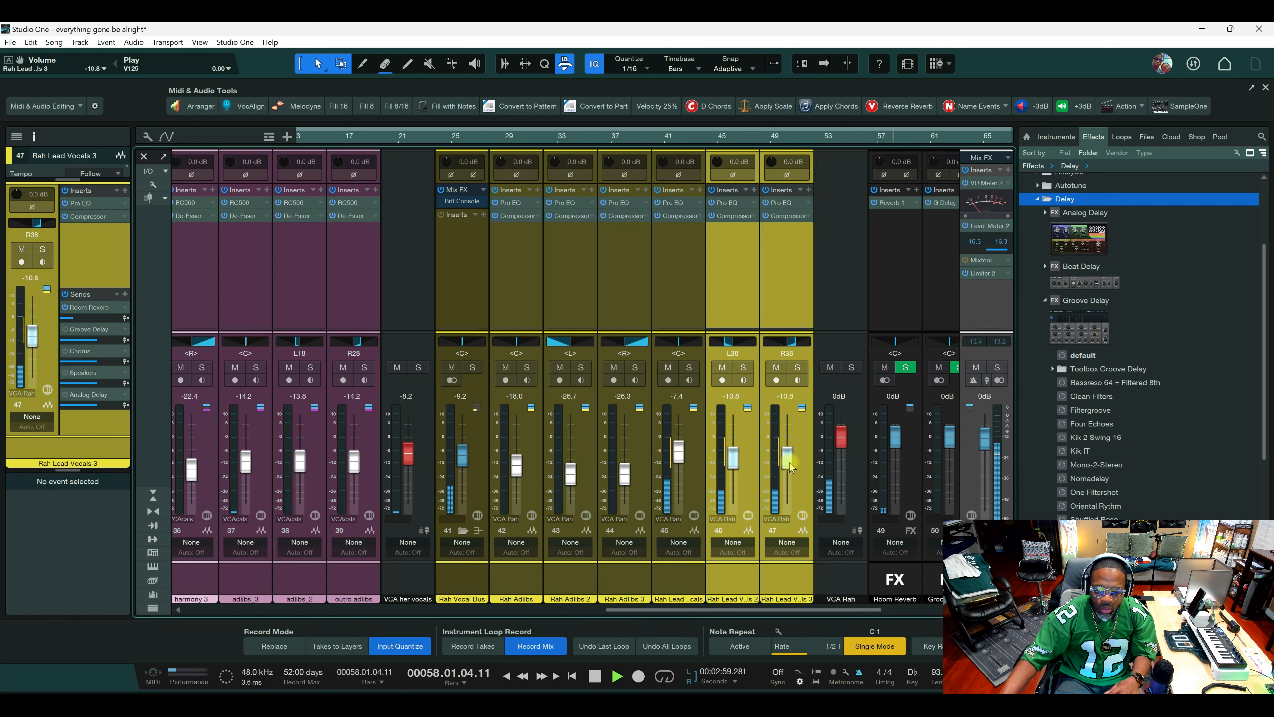
key("space")
Add a send from Rah Lead Vocals to a new bus channel and name the bus RLV PT.
left_click(695, 481)
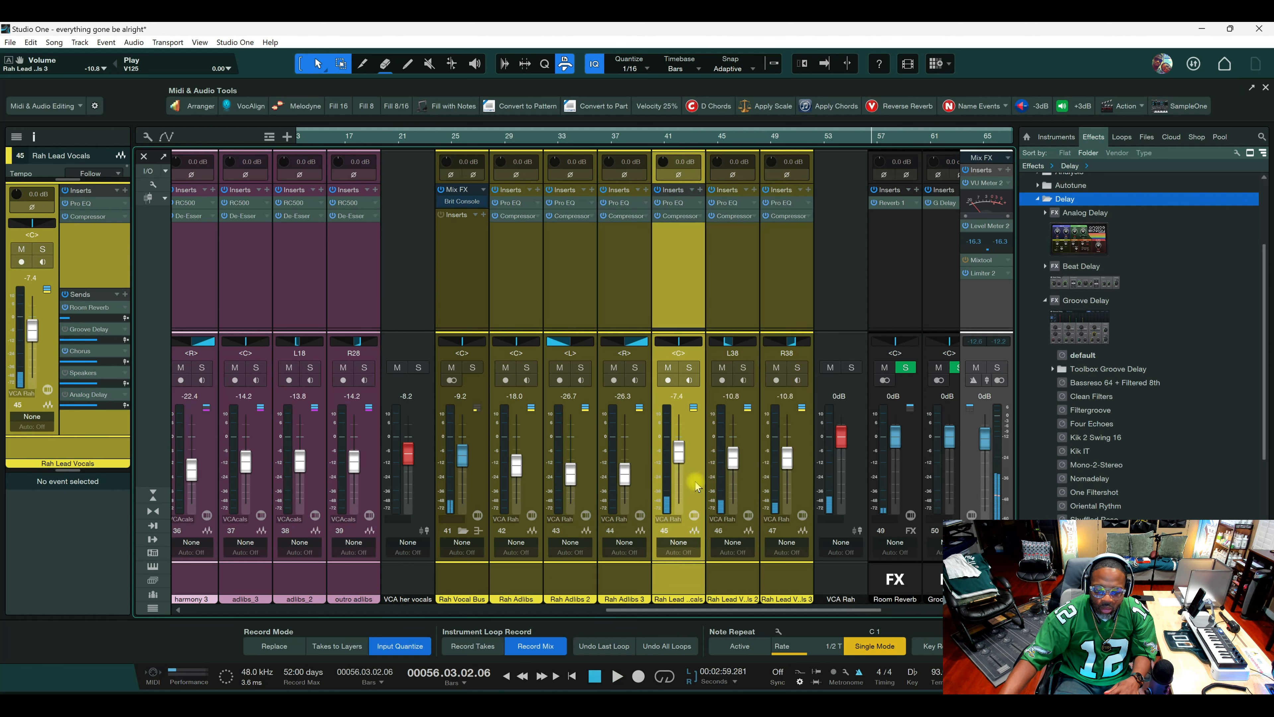
left_click_drag(686, 331, 681, 222)
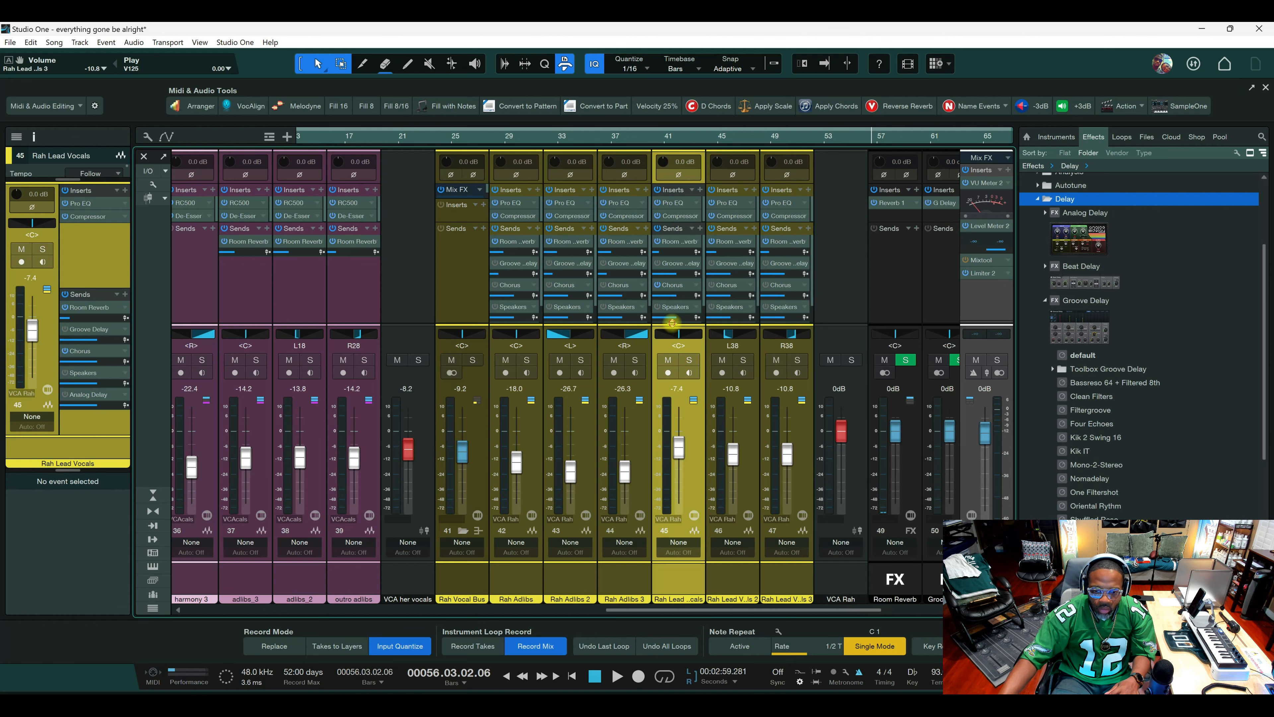
left_click_drag(672, 331, 675, 416)
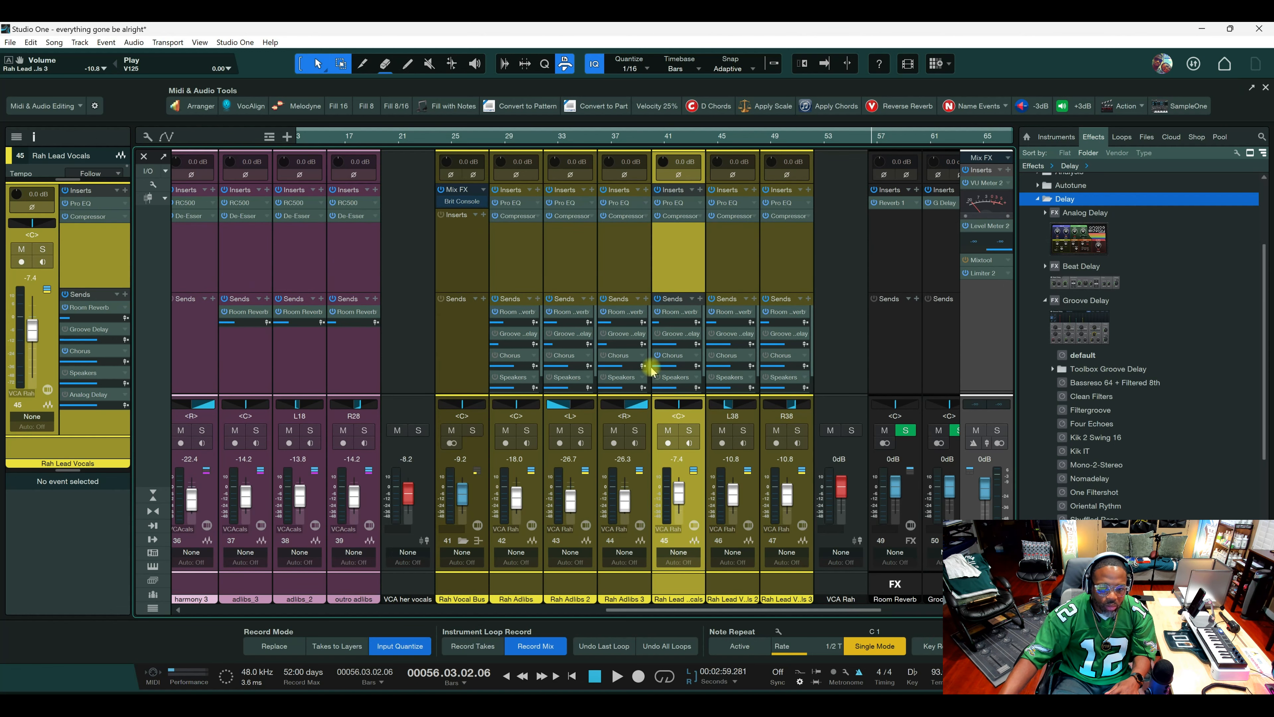
left_click_drag(673, 290, 673, 243)
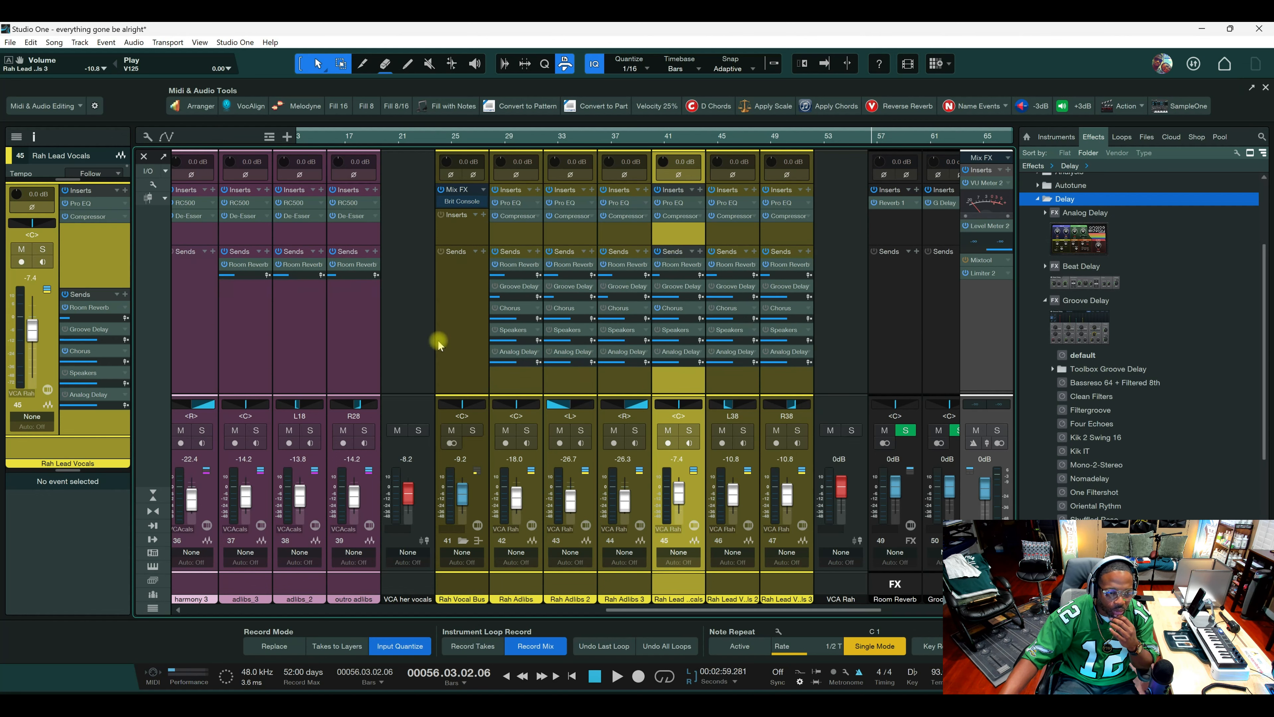
right_click(684, 383)
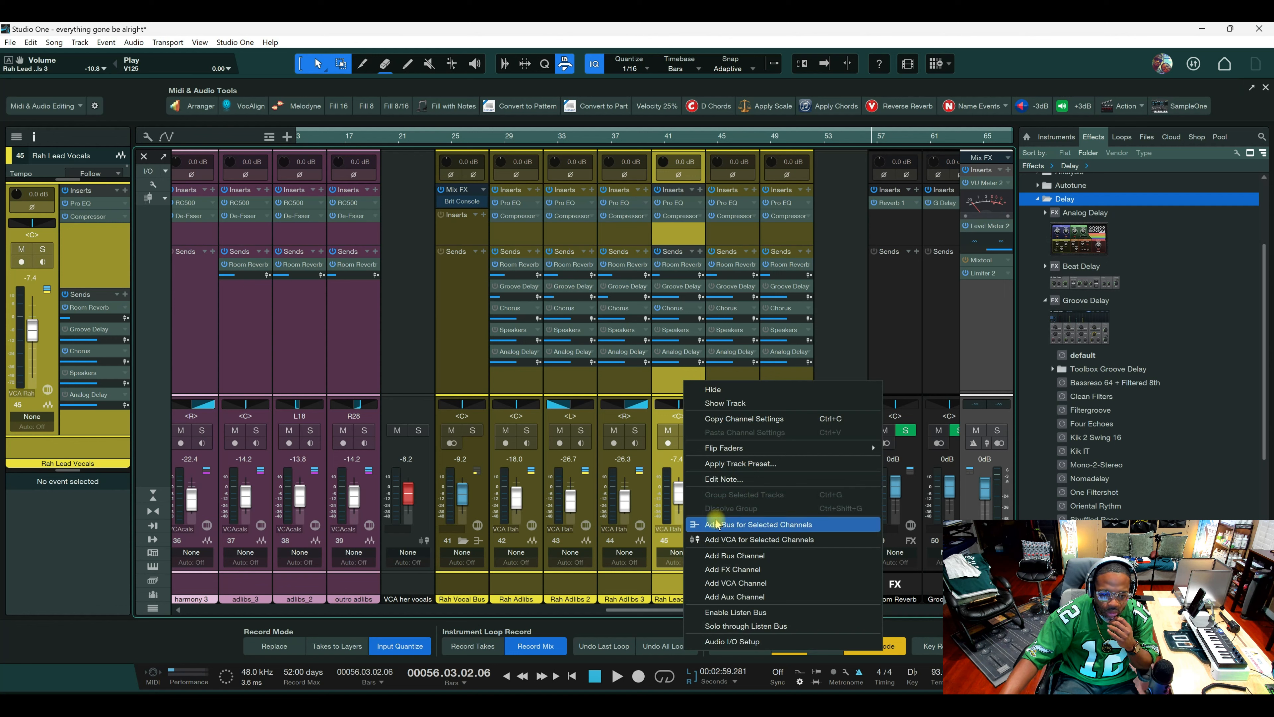
left_click(681, 380)
left_click(700, 250)
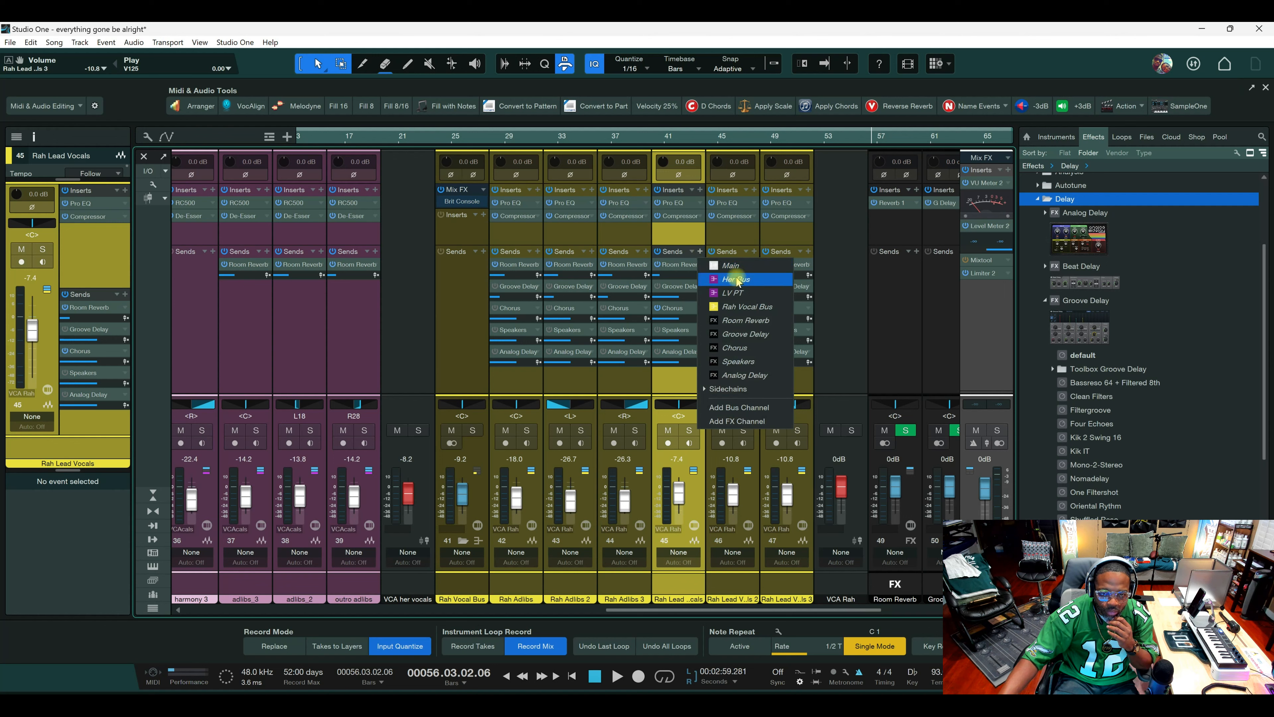
left_click(739, 407)
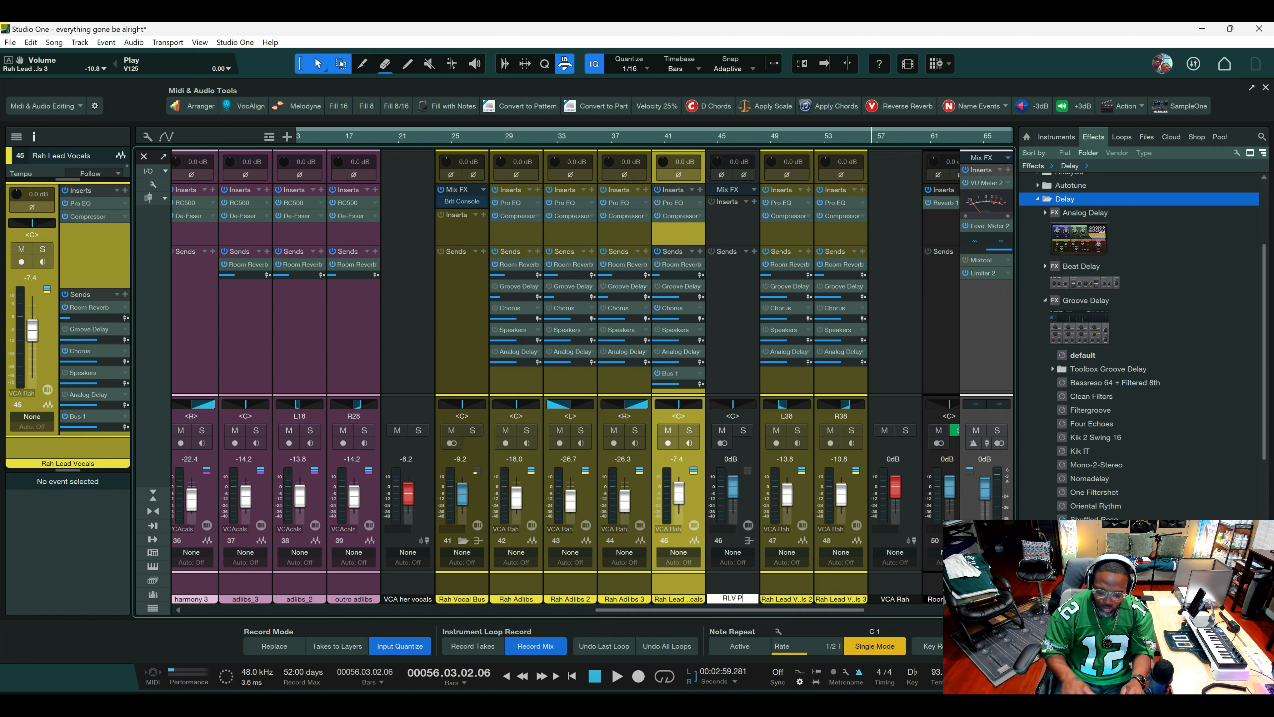
key("Return")
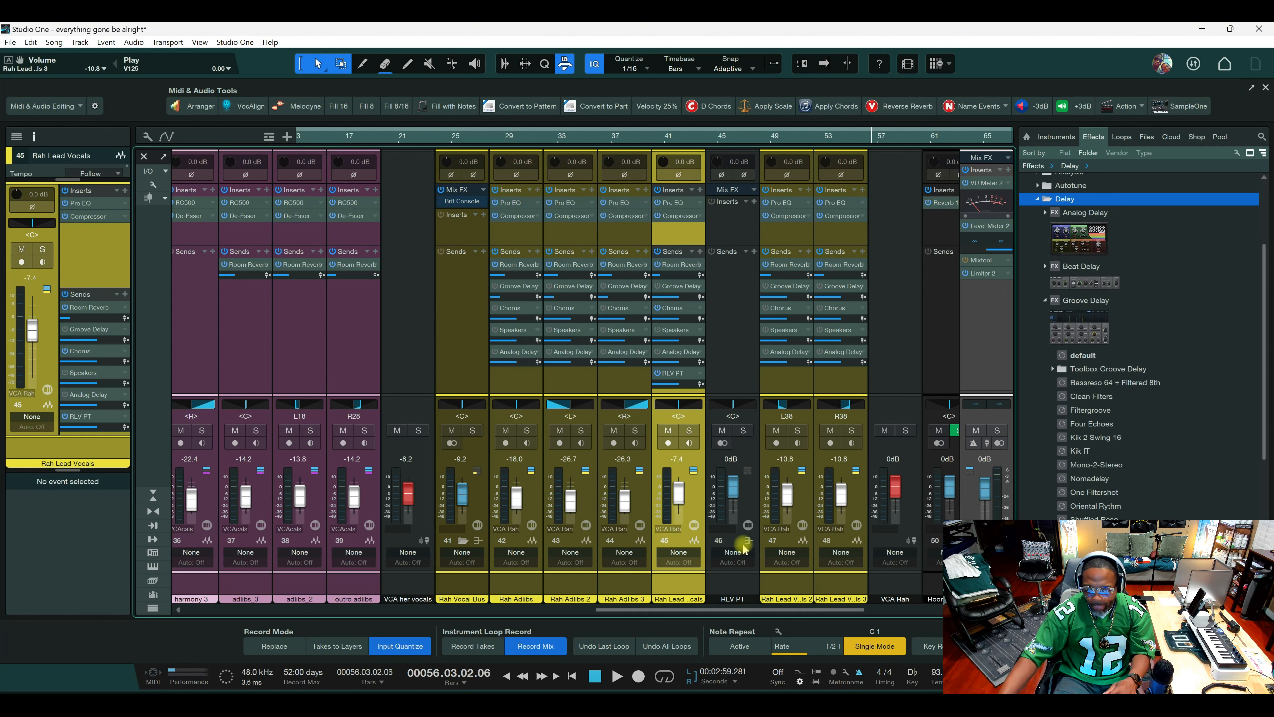
Move the RLV PT send directly below Room Reverb on Rah Lead Vocals and solo the RLV PT bus during playback.
left_click(736, 351)
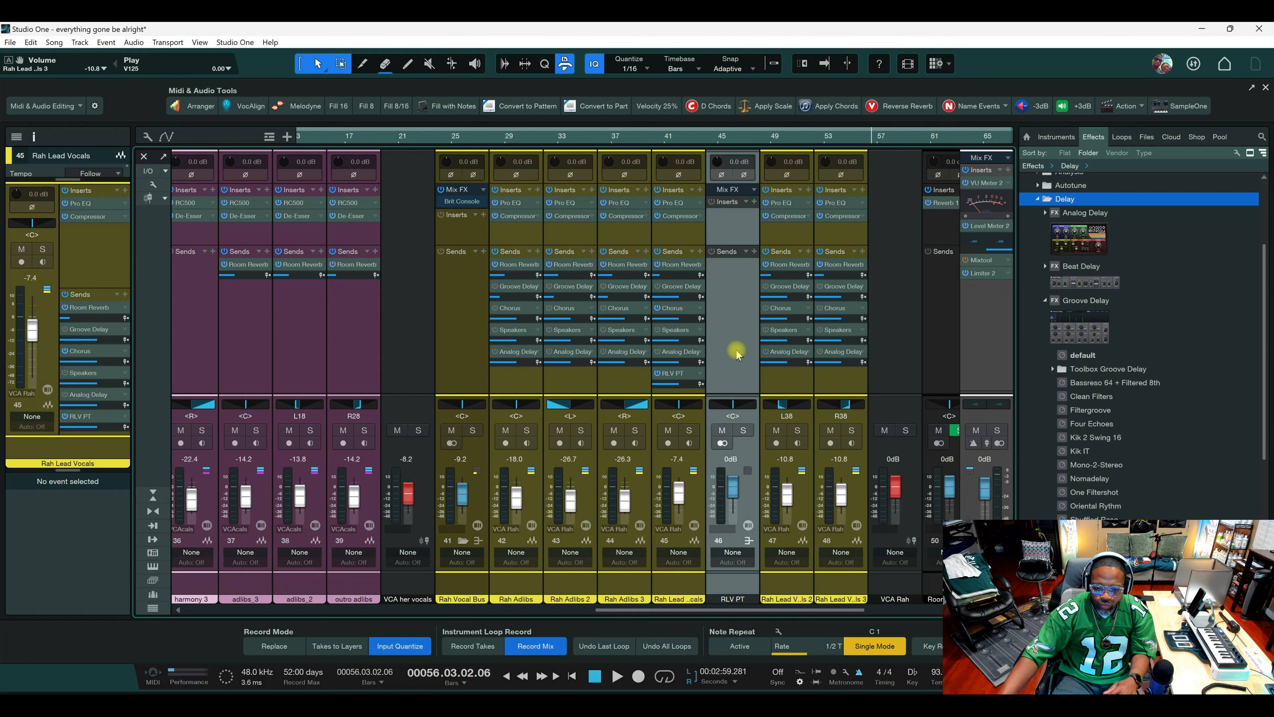
key("space")
left_click_drag(691, 370, 683, 288)
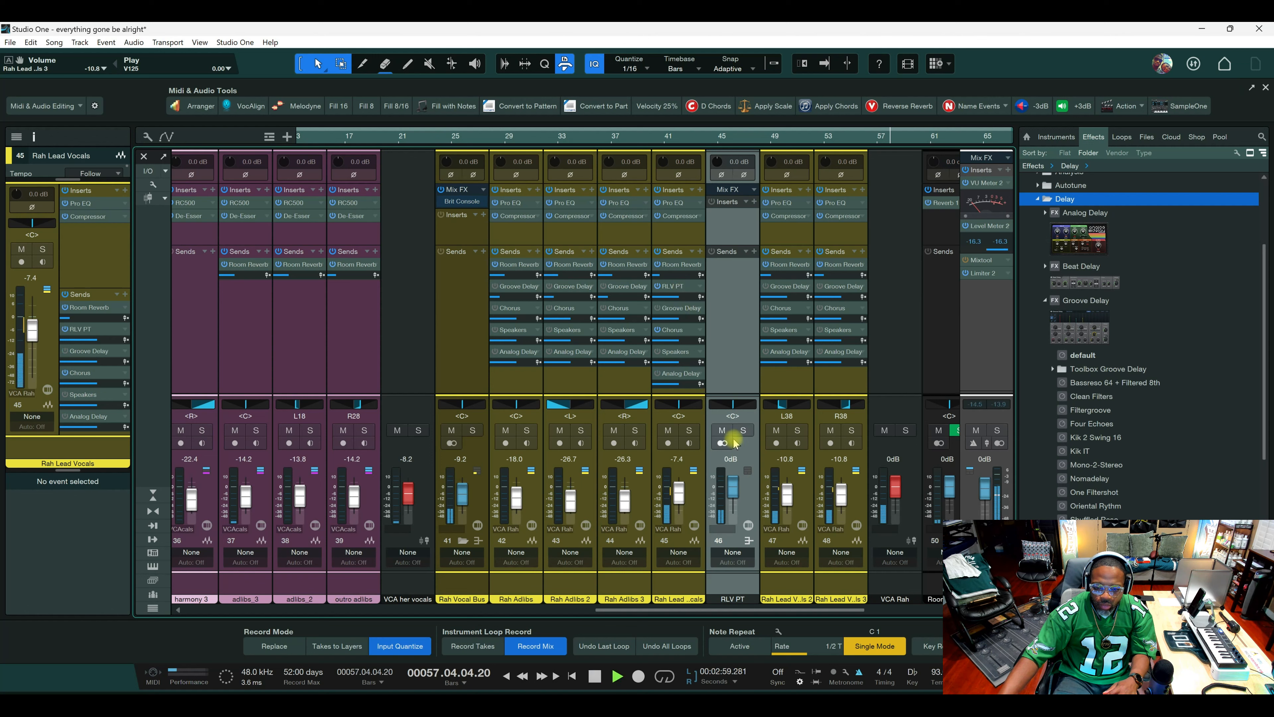
left_click(743, 430)
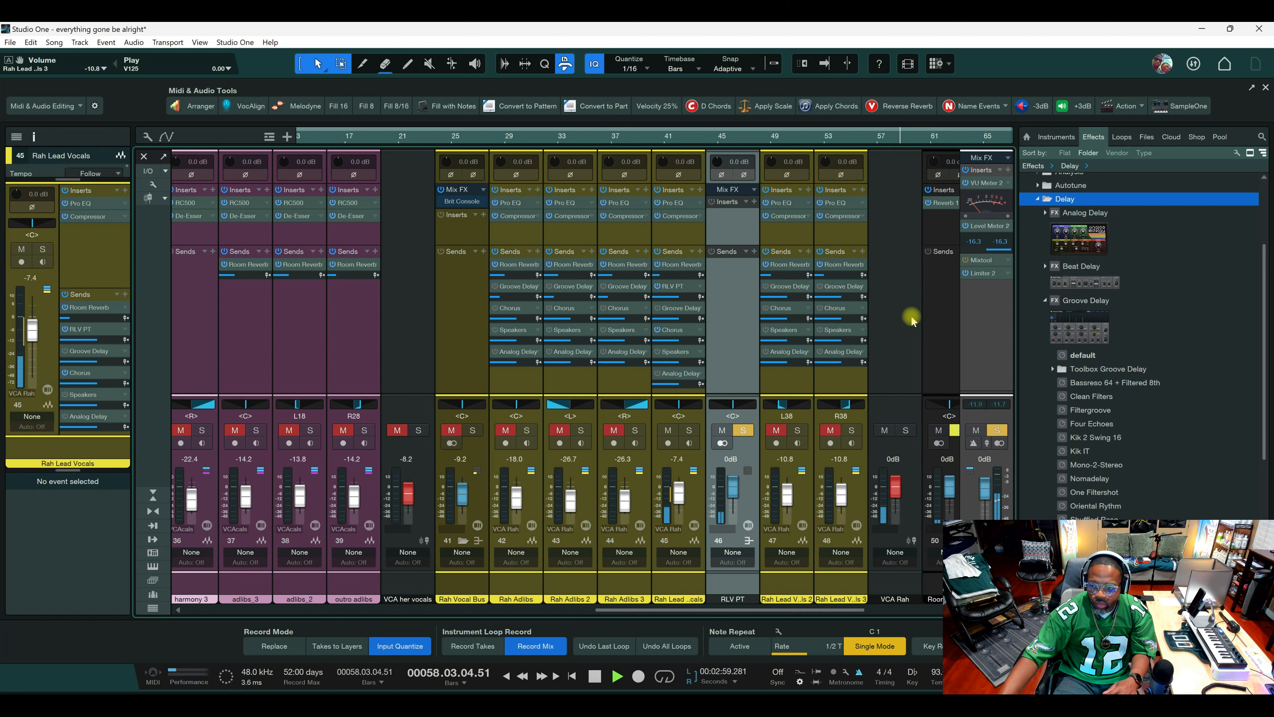
Find Pro EQ among the EQ effects and insert it on the RLV PT bus.
left_click(1046, 300)
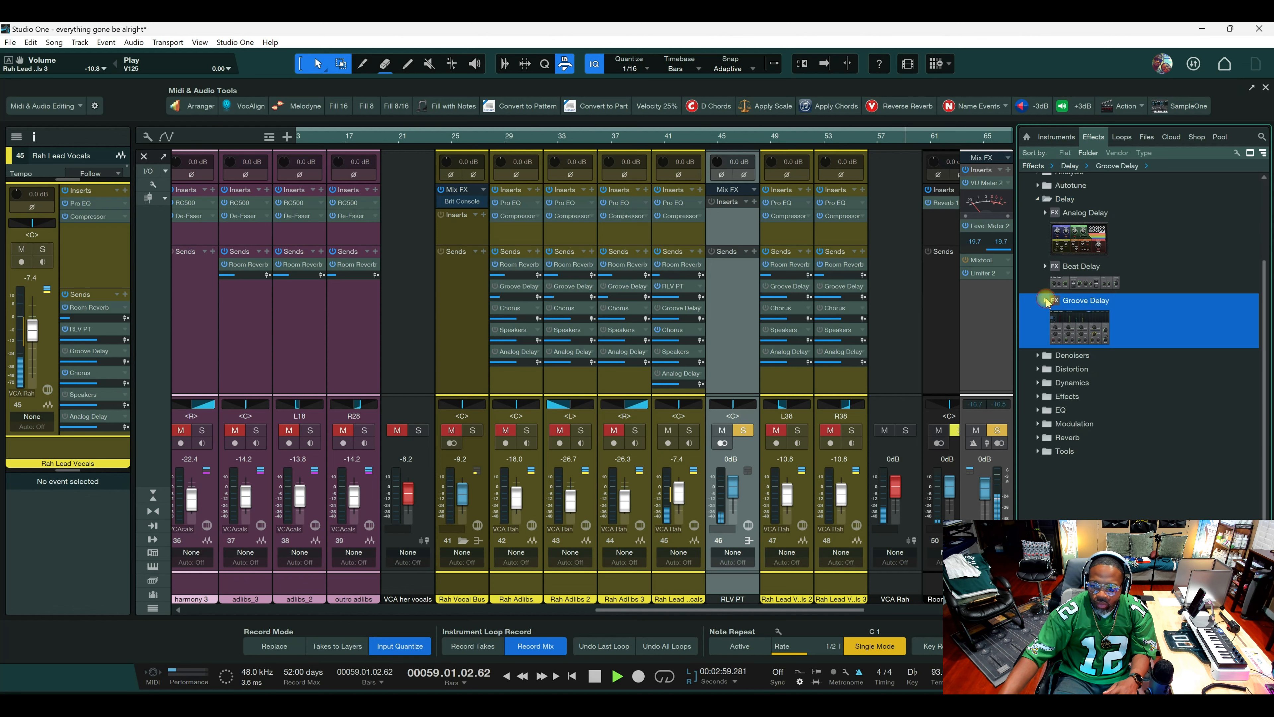
left_click(1037, 198)
scroll(1054, 305, "up", 3)
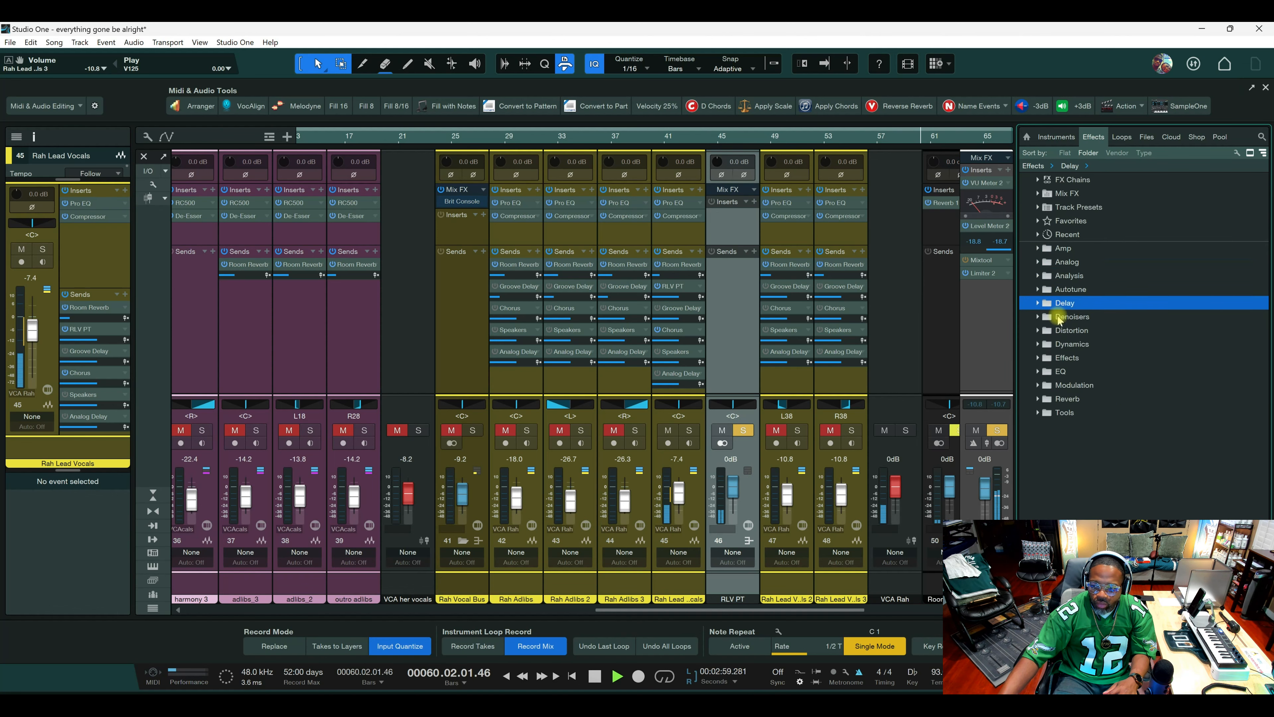
left_click(1037, 371)
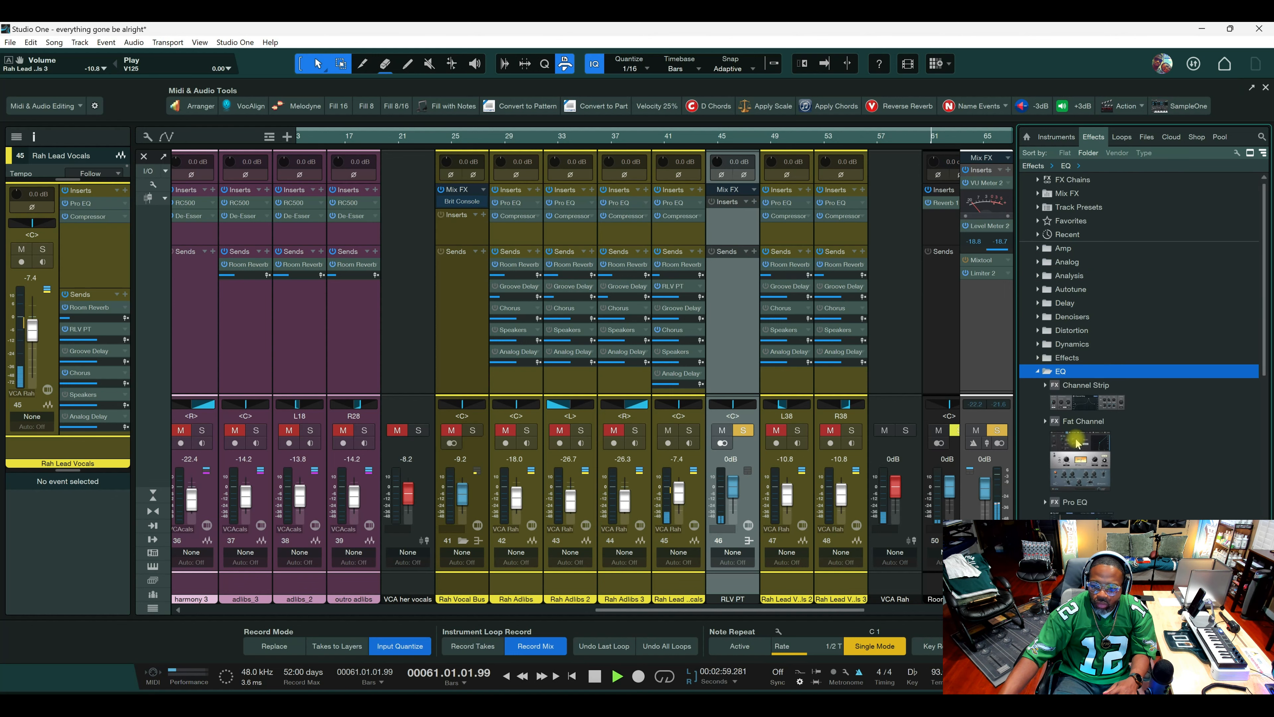
scroll(1079, 442, "down", 2)
scroll(1078, 441, "down", 2)
left_click_drag(1080, 414, 751, 329)
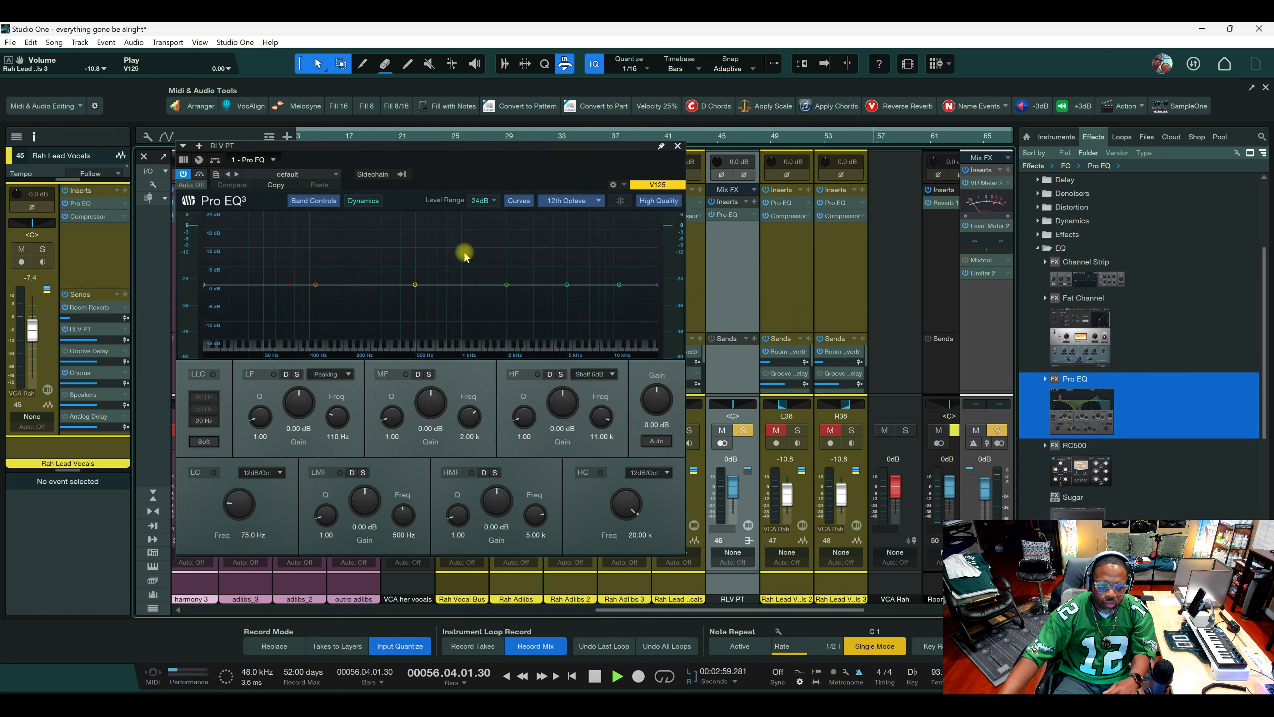
Load the High Pitch Parallel Track preset from the Parallel folder into the RLV PT Pro EQ.
left_click(312, 174)
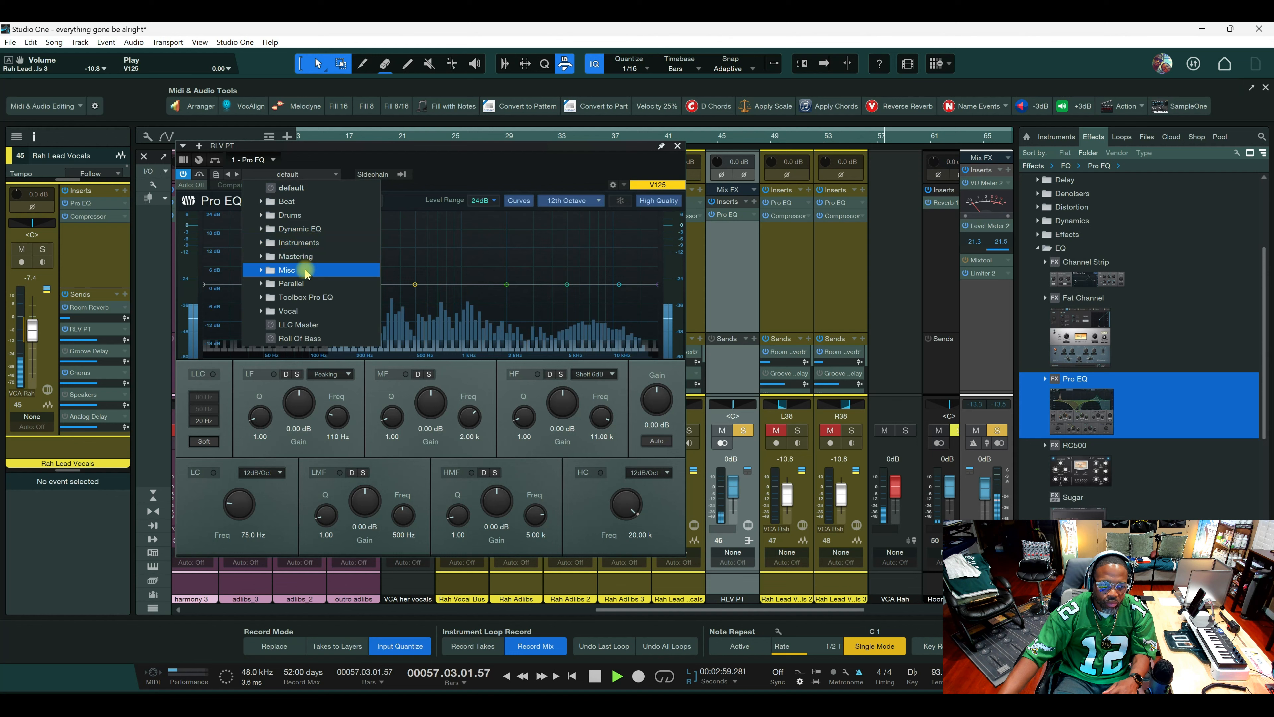
left_click(293, 284)
left_click(305, 296)
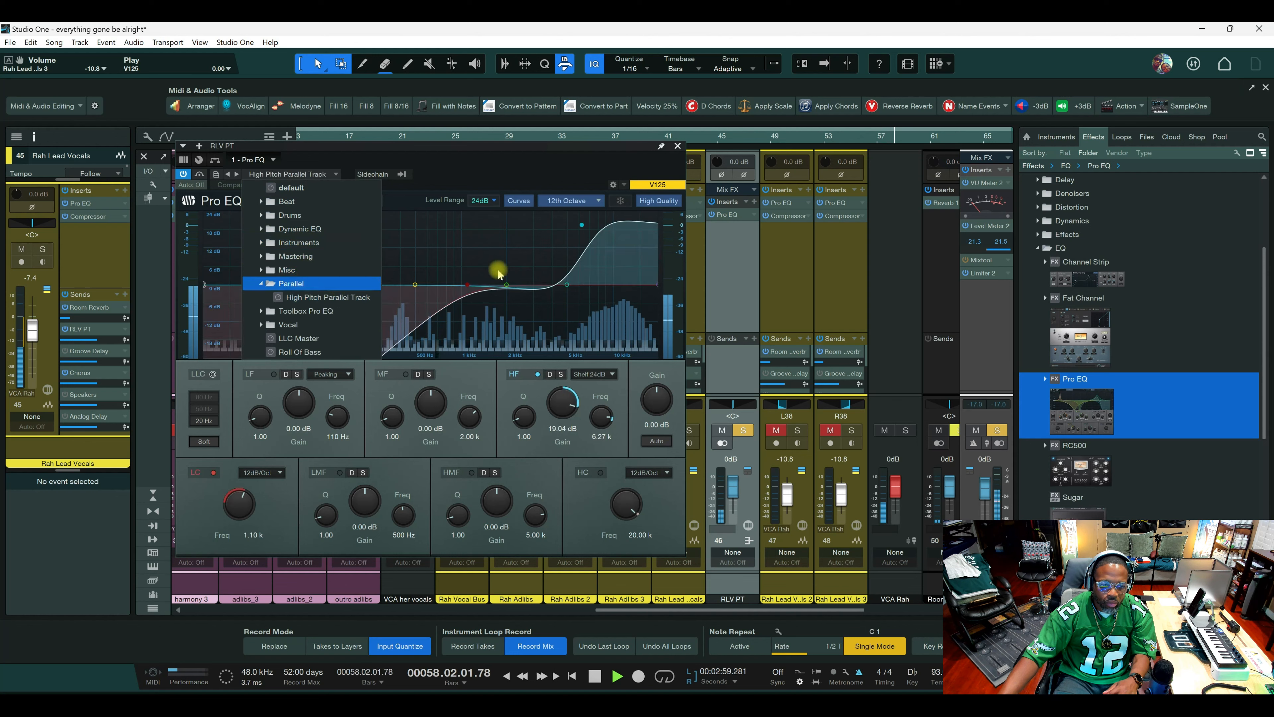
left_click(406, 254)
Set the RLV PT Pro EQ's HMF to -0.20 dB at 3.00 kHz, HF to 15.67 dB at 2.24 kHz and low cut to 816 Hz.
left_click_drag(564, 285, 535, 290)
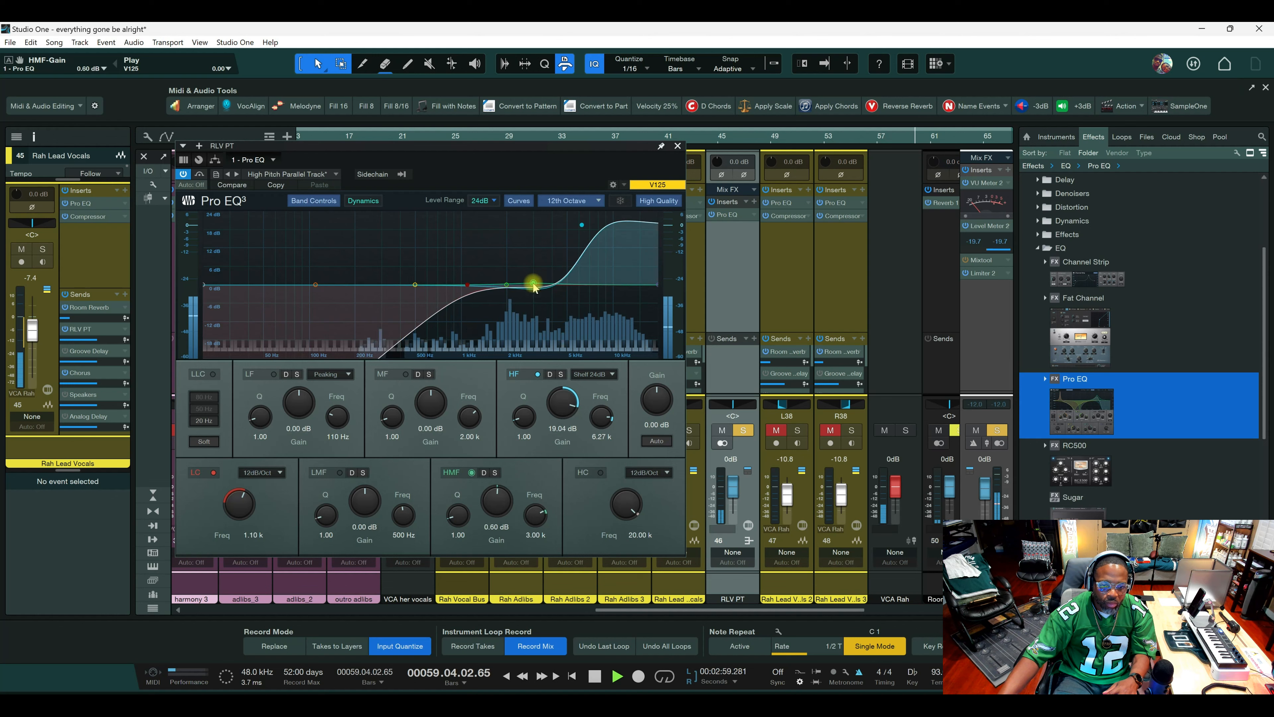
left_click_drag(580, 226, 501, 229)
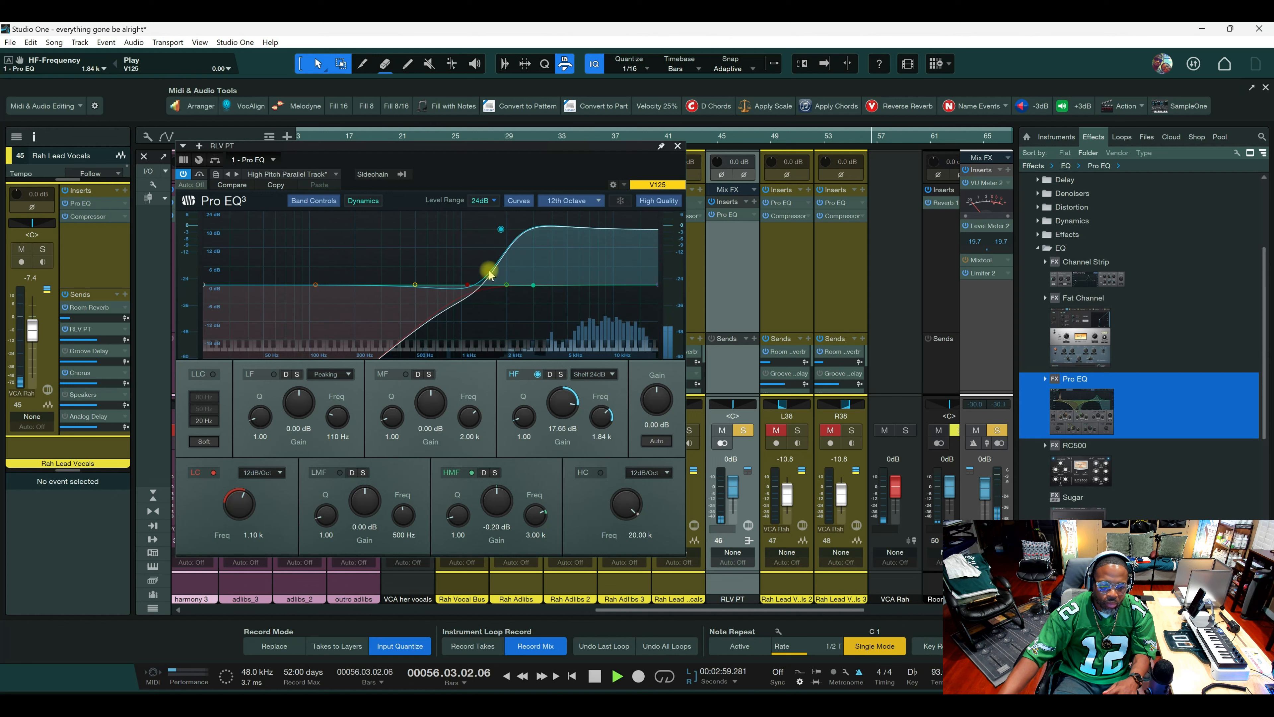
left_click_drag(468, 284, 476, 285)
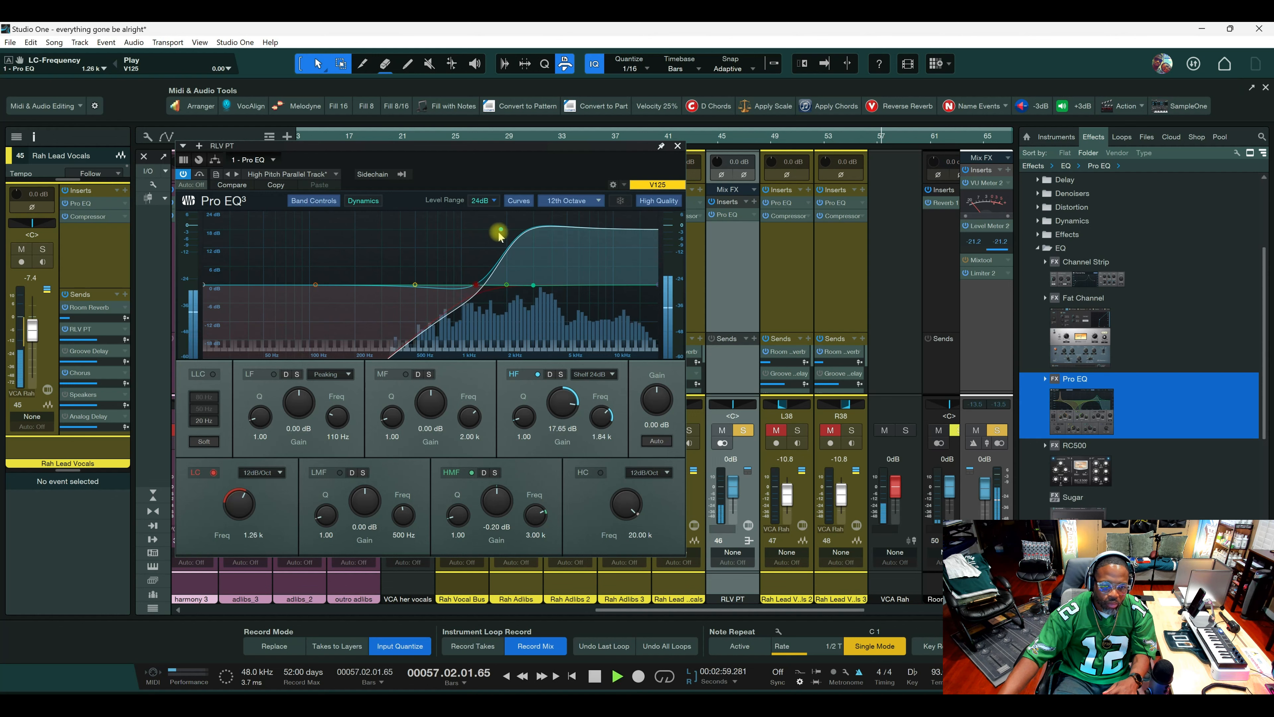
mouse_move(500, 230)
left_mouse_down()
mouse_move(537, 239)
mouse_move(513, 235)
left_mouse_up()
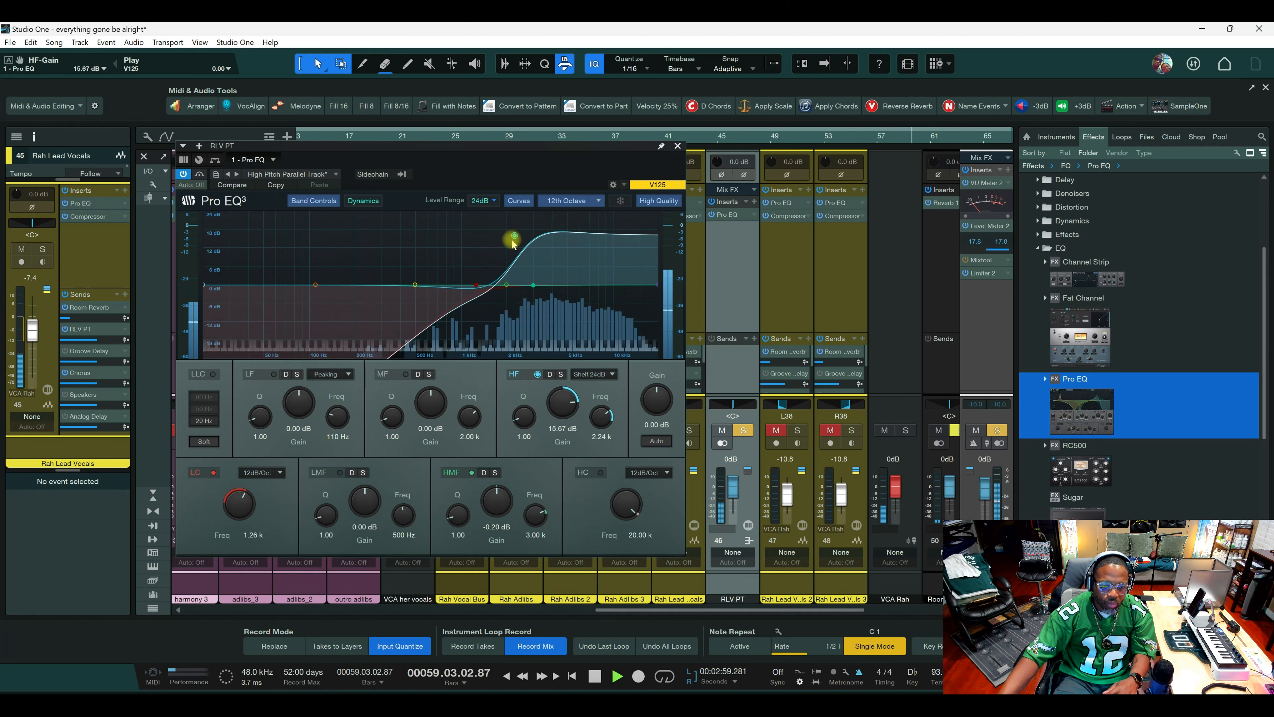
left_click_drag(477, 285, 448, 289)
key("space")
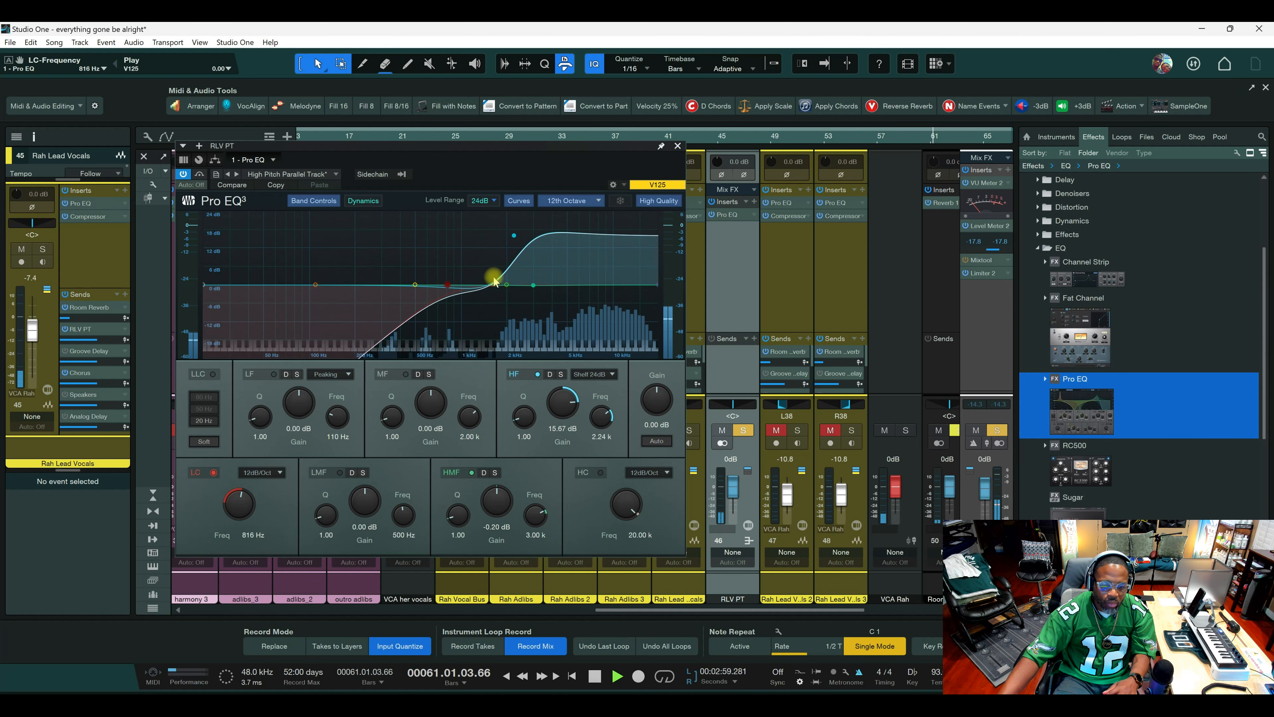
key("space")
left_click(678, 145)
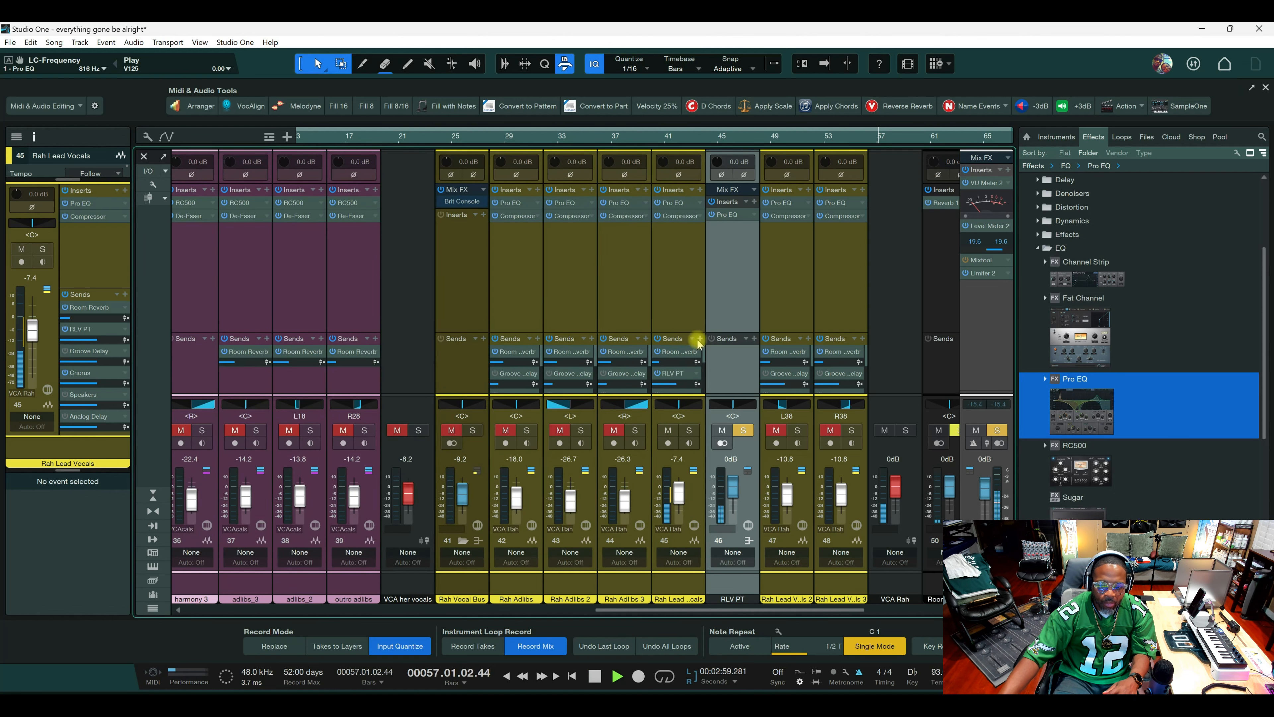
Copy the Room Reverb send from Rah Lead Vocals to the RLV PT bus and set its level to -42.9 dB.
left_click_drag(682, 355, 723, 287)
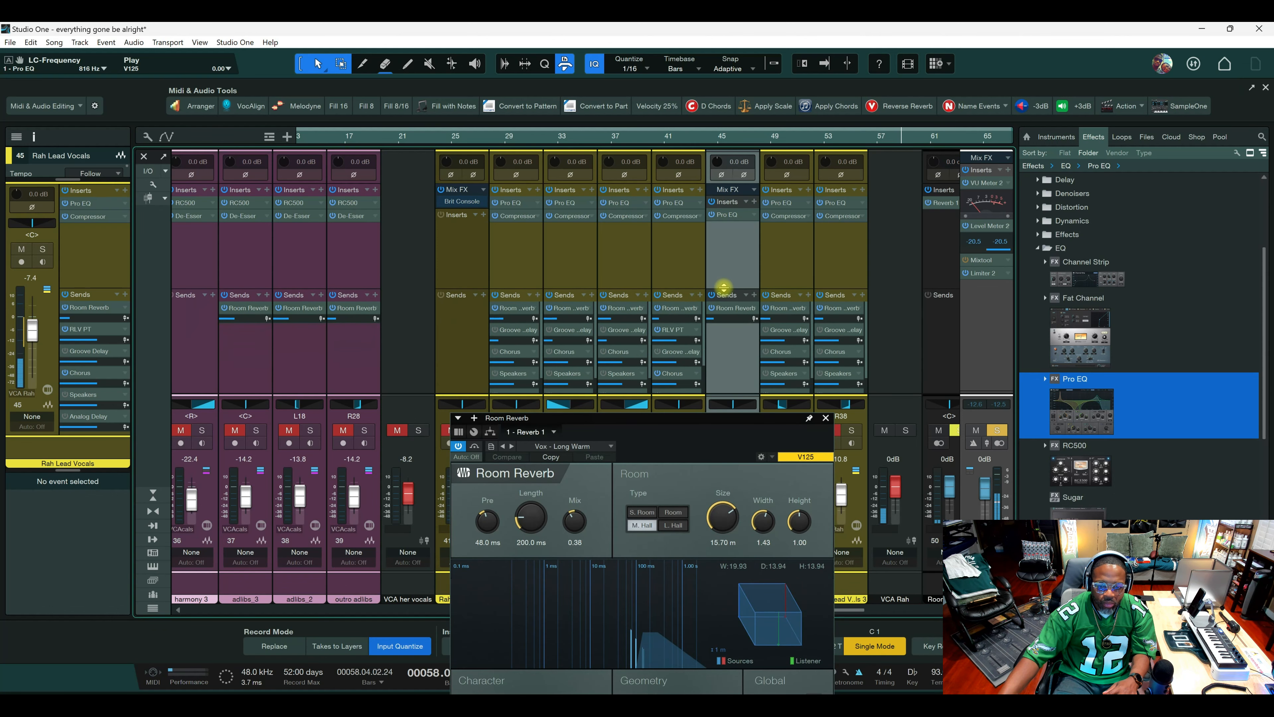
left_click(825, 417)
left_click_drag(723, 318, 715, 321)
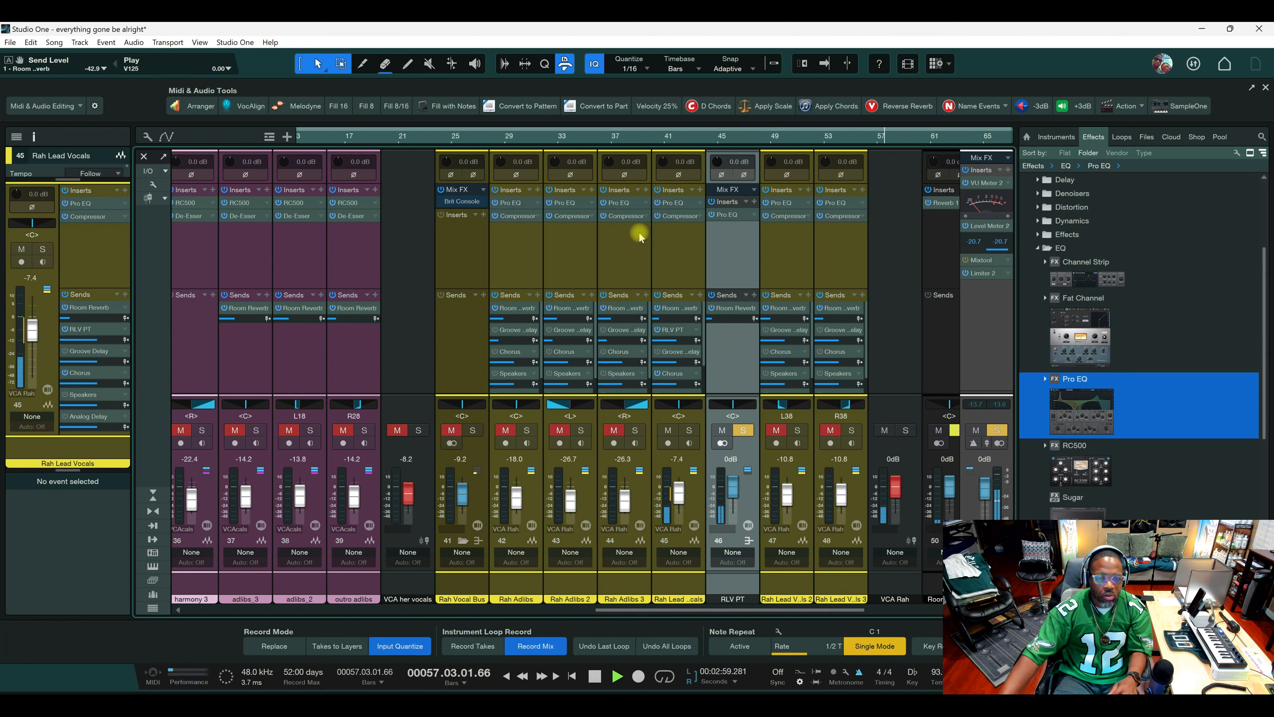
key("space")
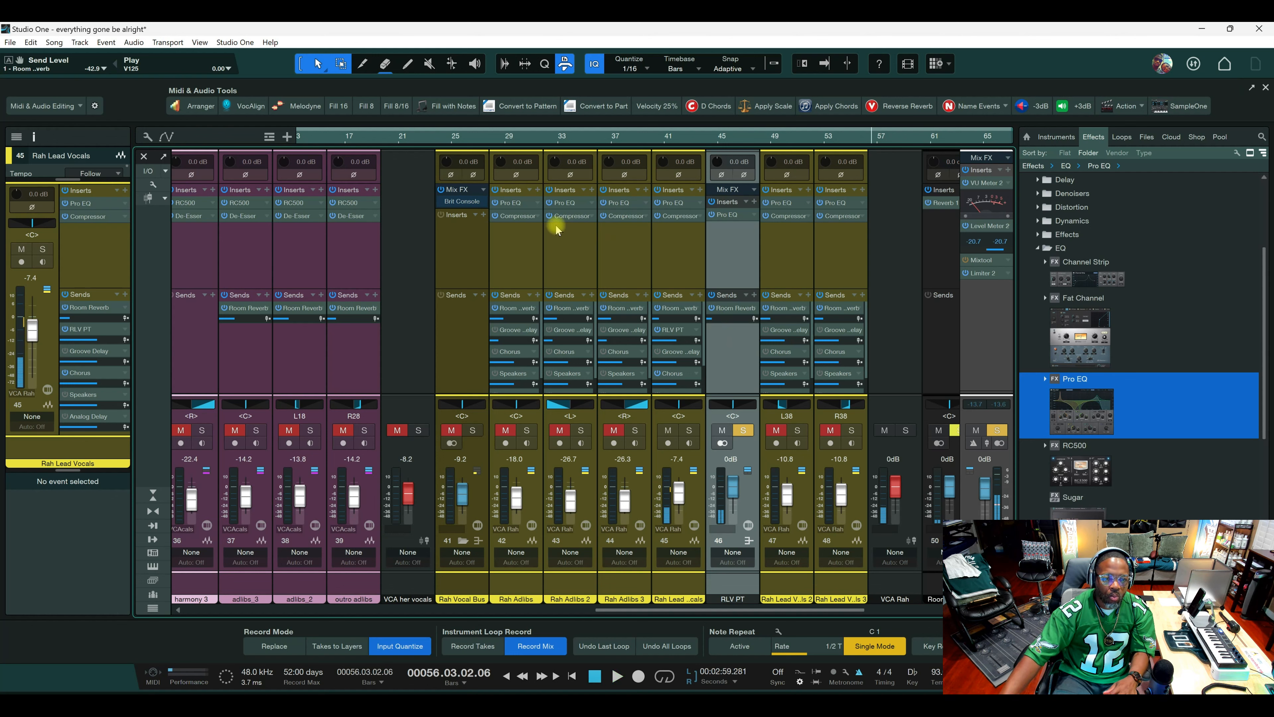
Check the Compressor on Rah Adlibs and copy the De-Esser from adlibs_2 to Rah Lead Vocals after its Compressor.
left_click(515, 216)
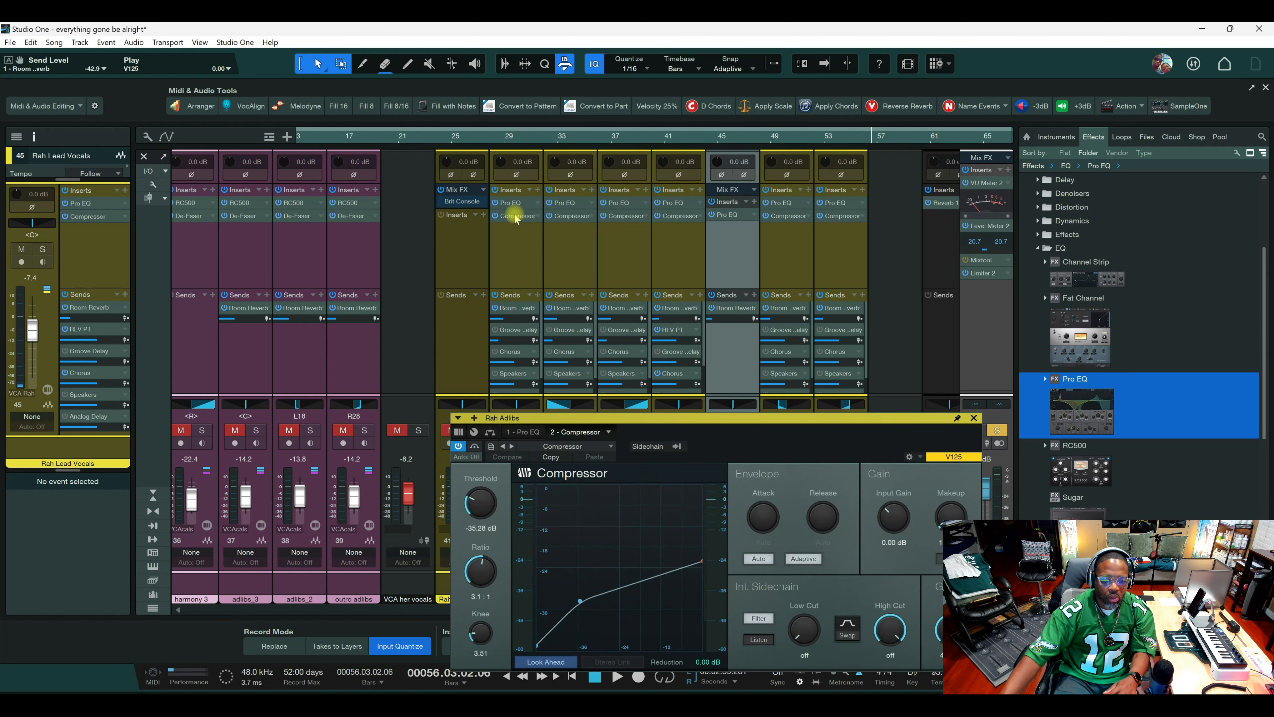
left_click(973, 417)
left_click_drag(307, 221, 516, 235)
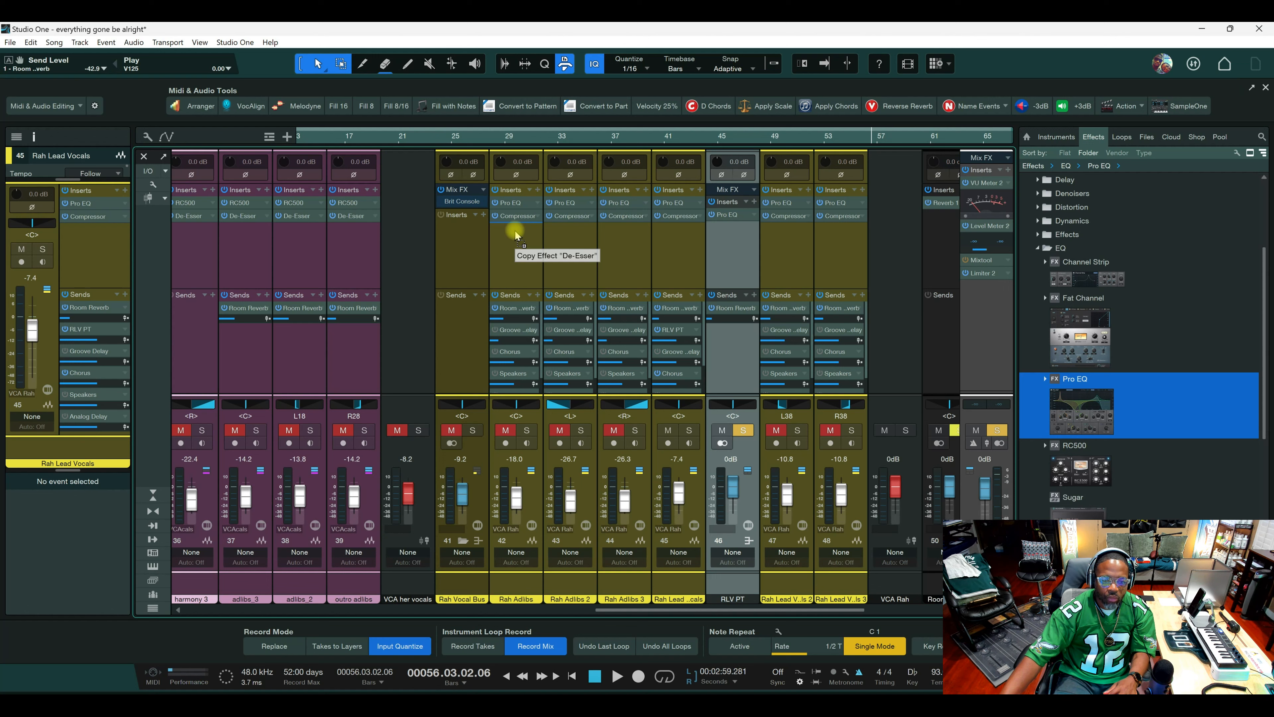
left_click_drag(514, 230, 671, 234)
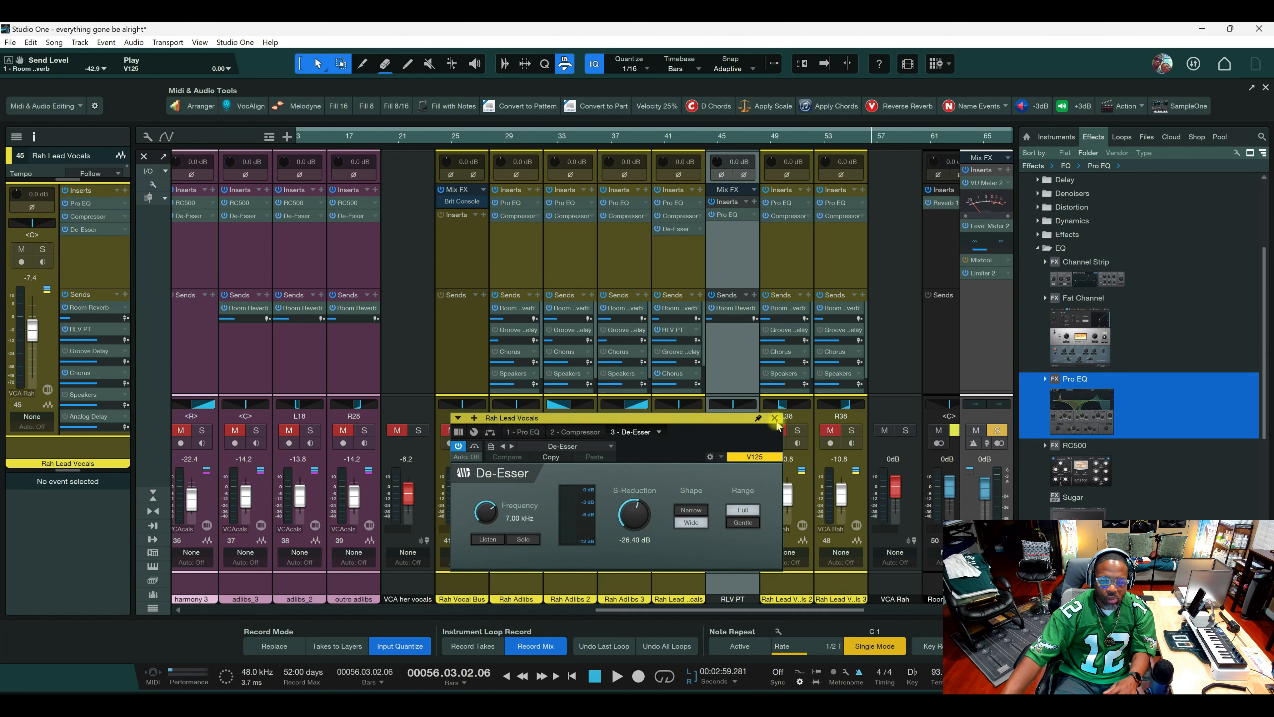
left_click(774, 418)
left_click_drag(683, 395, 683, 367)
left_click_drag(683, 258, 683, 365)
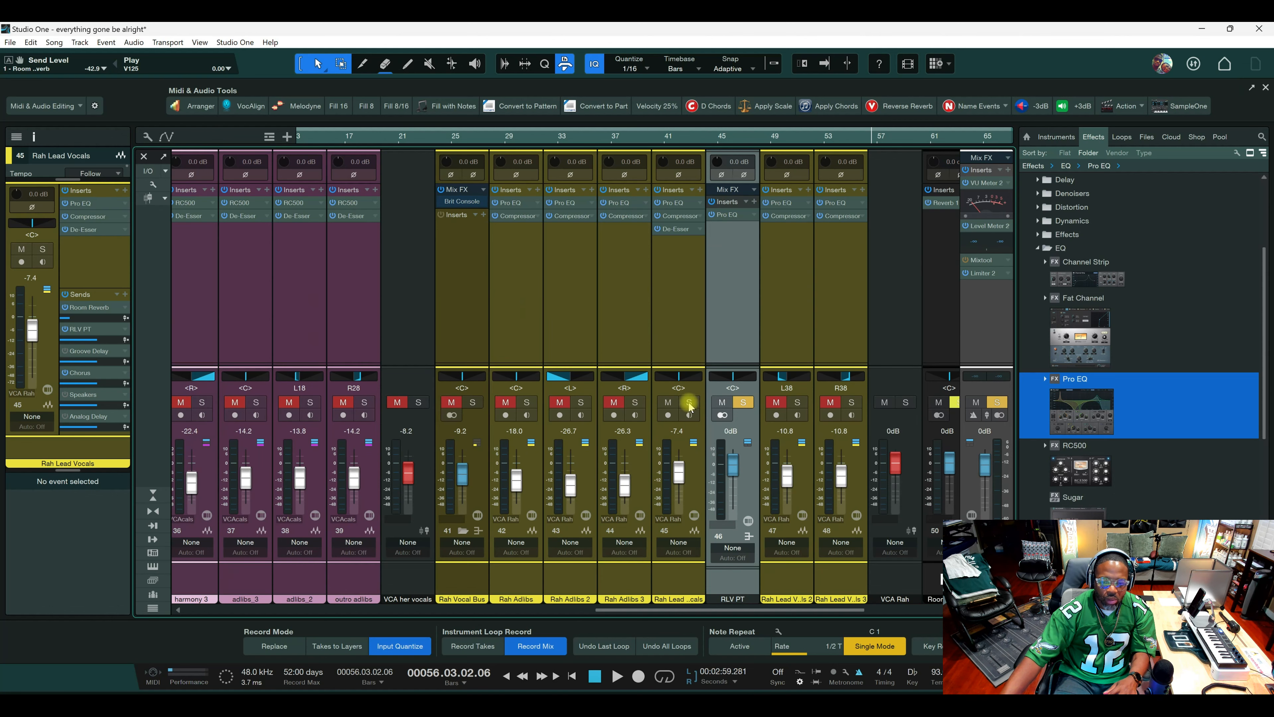
Solo Rah Lead Vocals and check its De-Esser settings during playback.
left_click(689, 402)
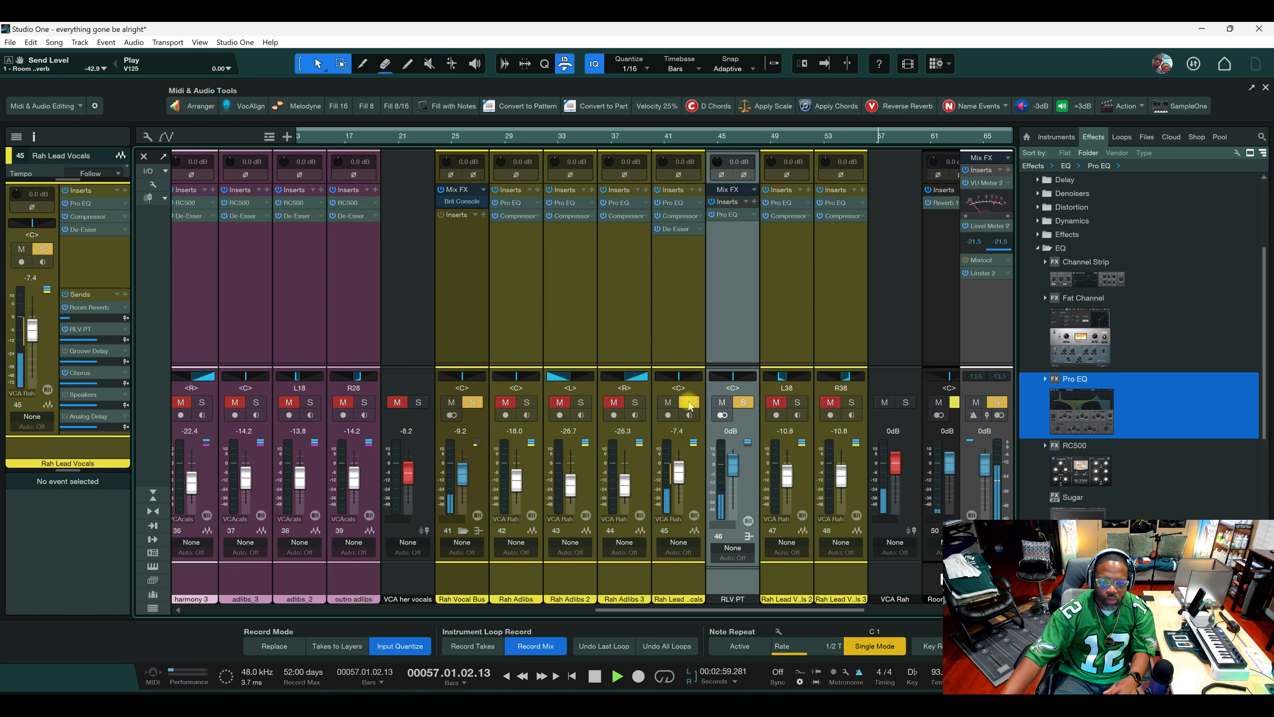
double_click(676, 229)
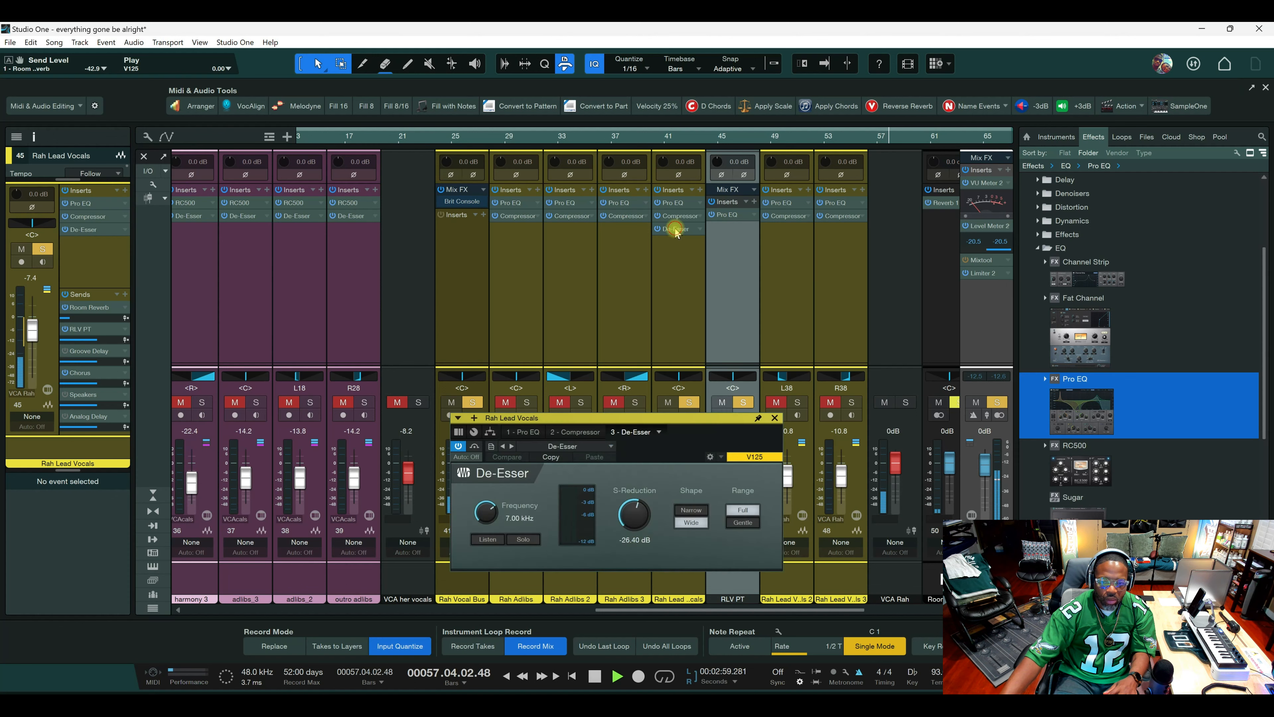
left_click_drag(677, 418, 994, 358)
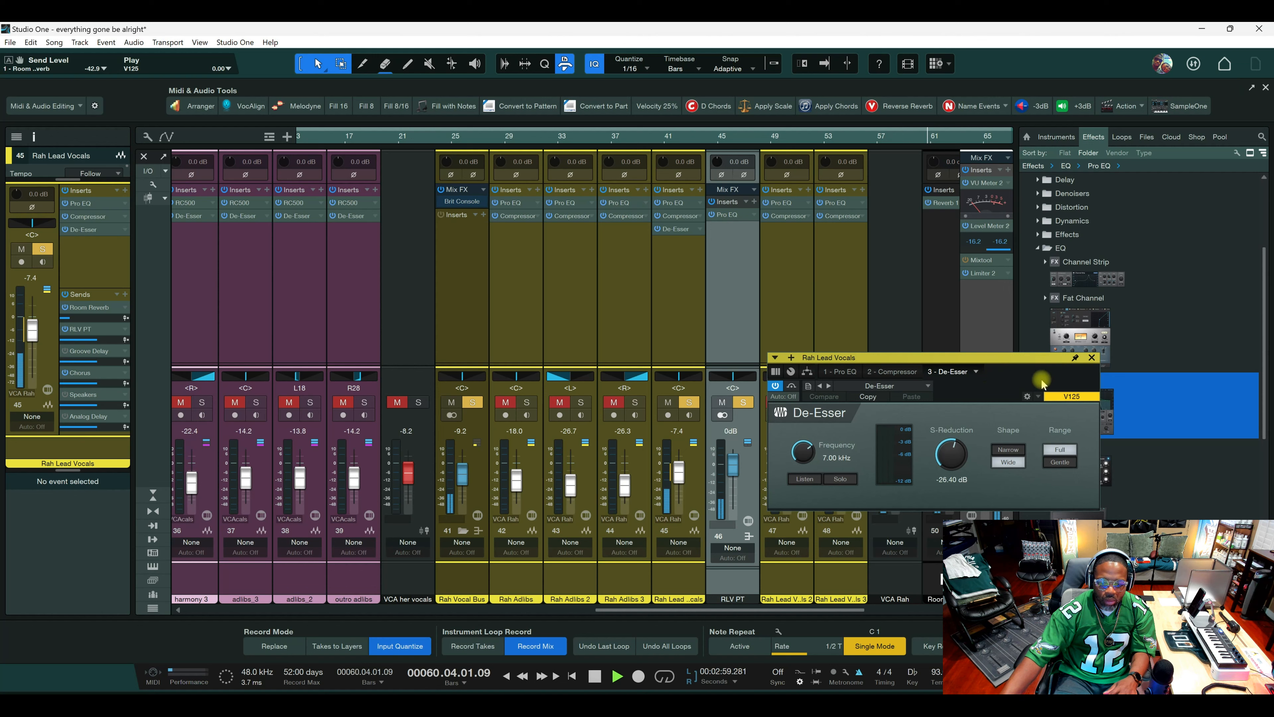
left_click(1091, 358)
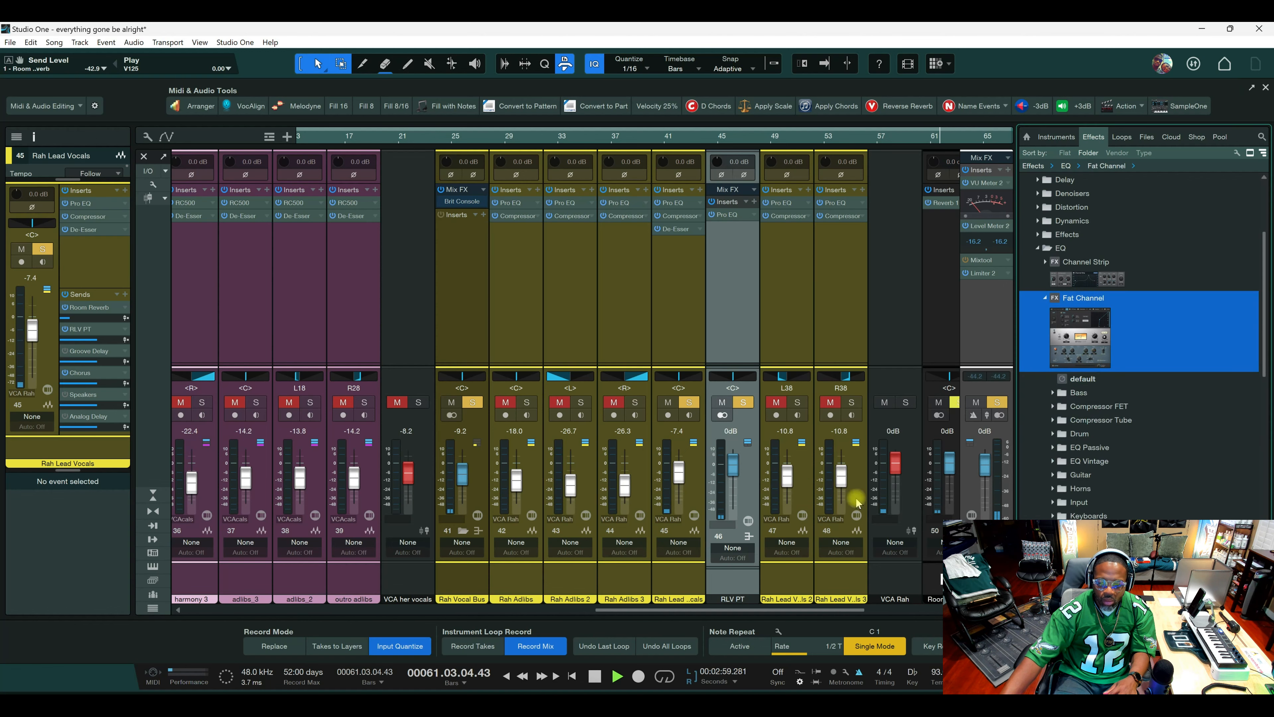
Move the Rah Lead Vocals, Rah Lead Vocals 2 and Rah Lead Vocals 3 tracks above Rah Adlibs, directly under Rah Vocal Bus.
scroll(678, 611, "right", 3)
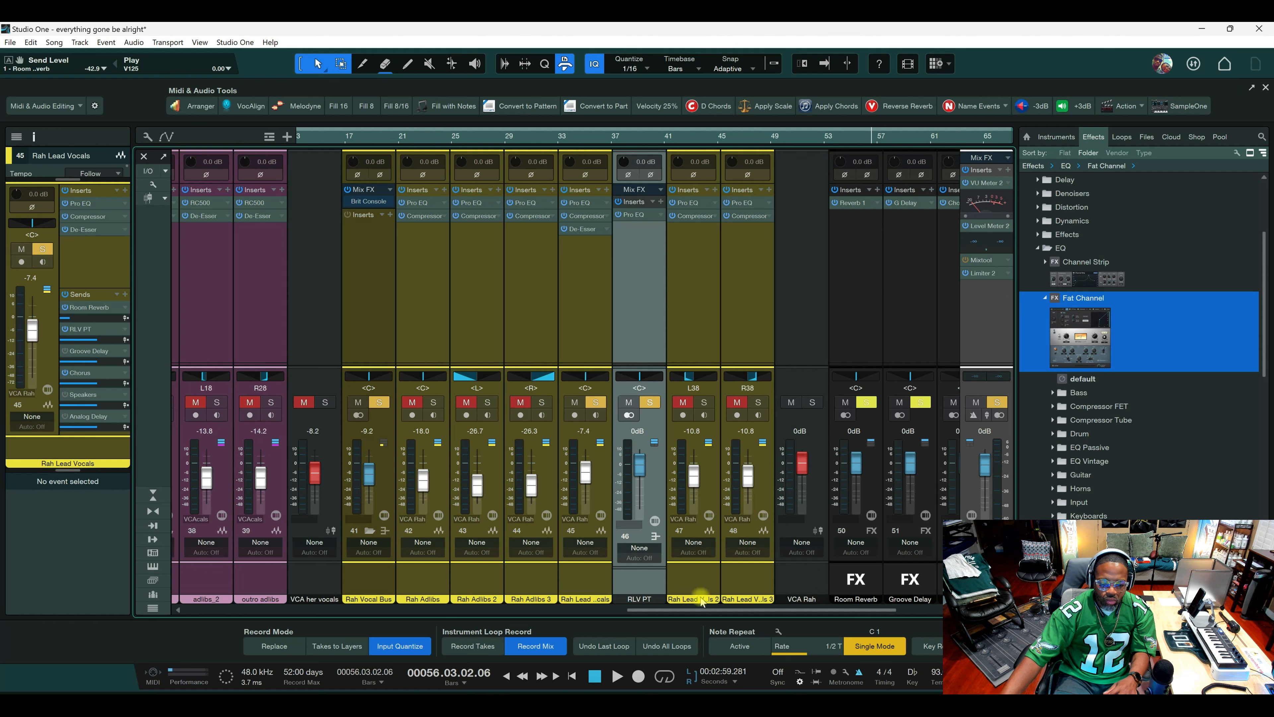
key("F3")
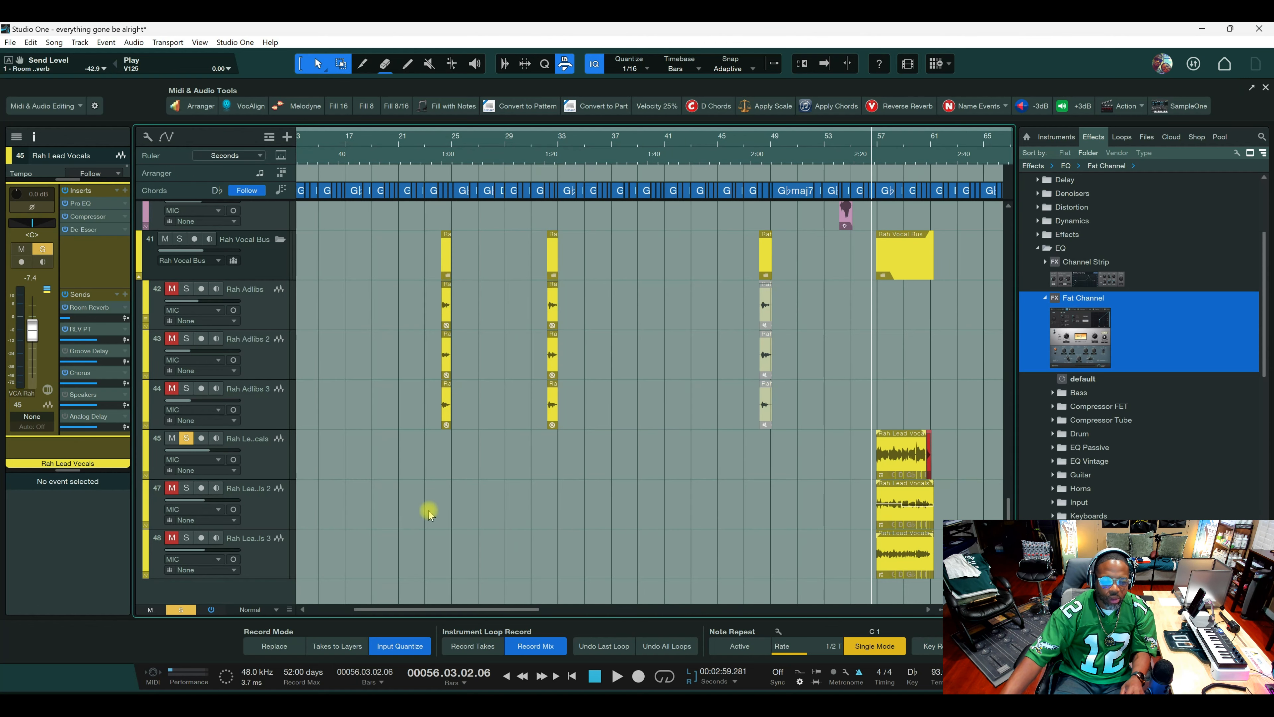
left_click(282, 472)
left_click(273, 492)
left_click(270, 555)
left_click_drag(266, 467, 256, 296)
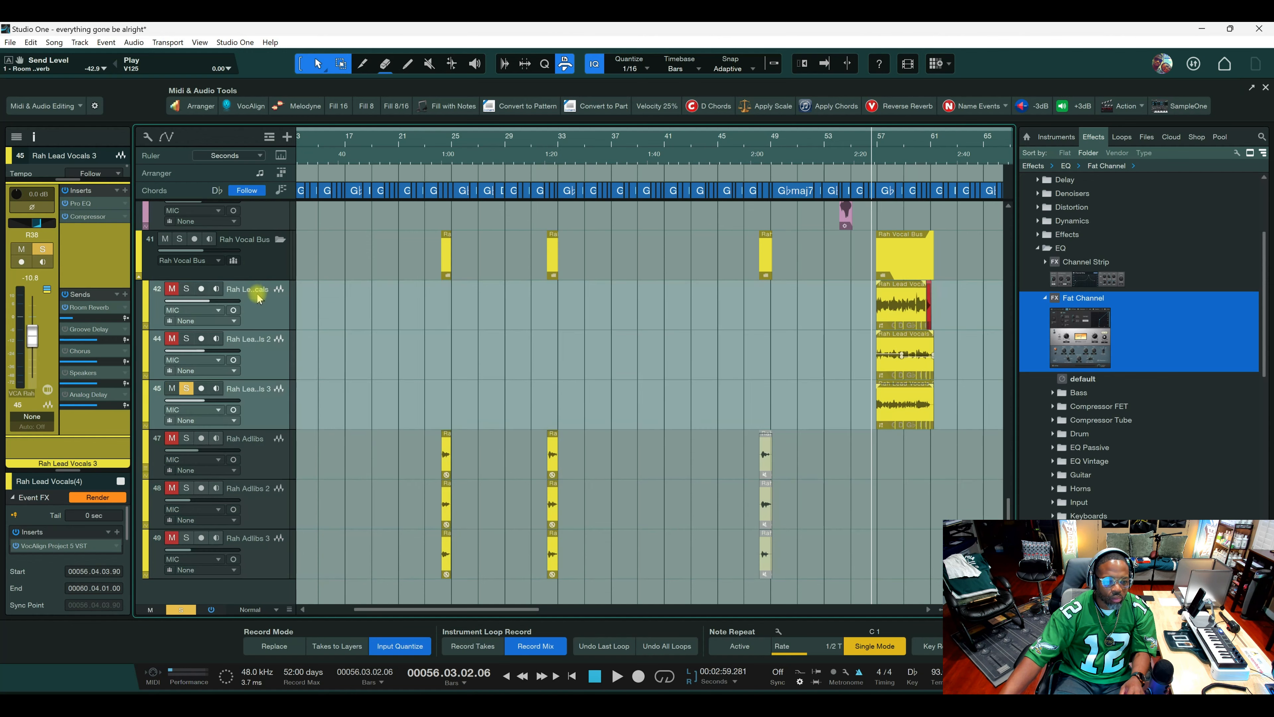
Examine where the reordered Rah lead and adlib tracks have clips across the song, ending with Rah Lead Vocals selected.
scroll(341, 397, "up", 3)
scroll(345, 401, "down", 3)
scroll(345, 401, "down", 1)
left_click_drag(399, 609, 346, 606)
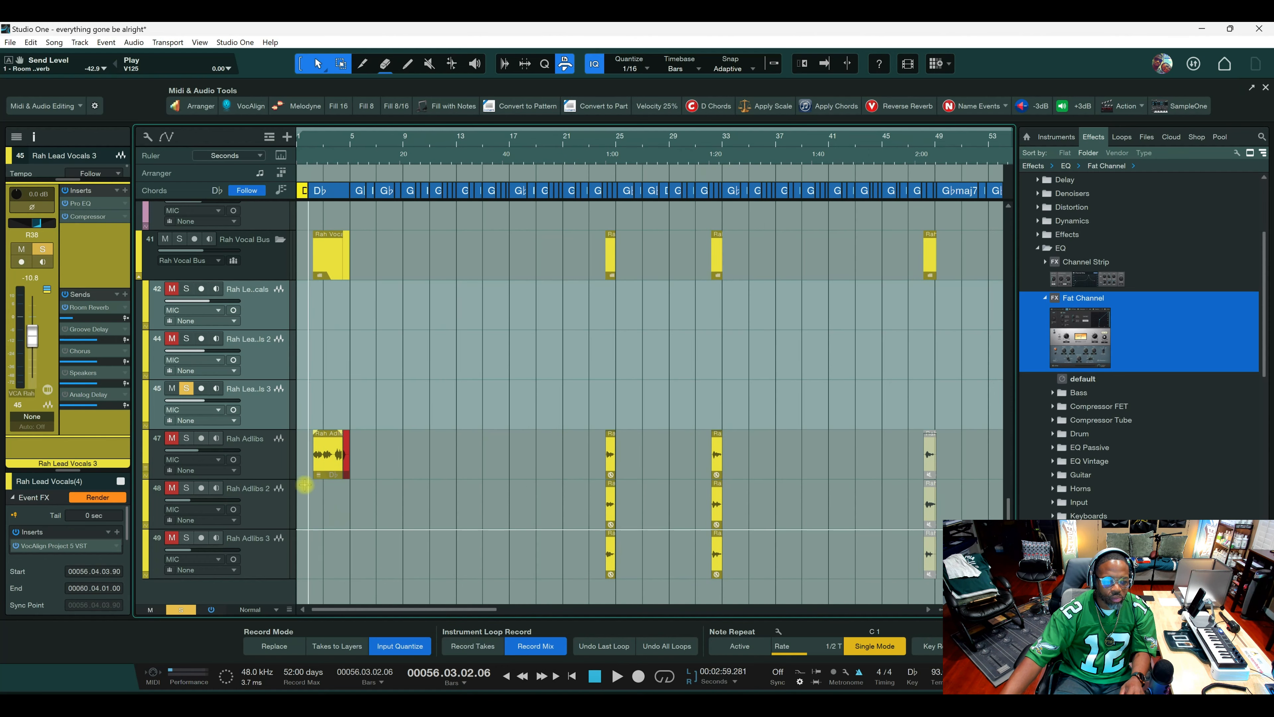
left_click(272, 409)
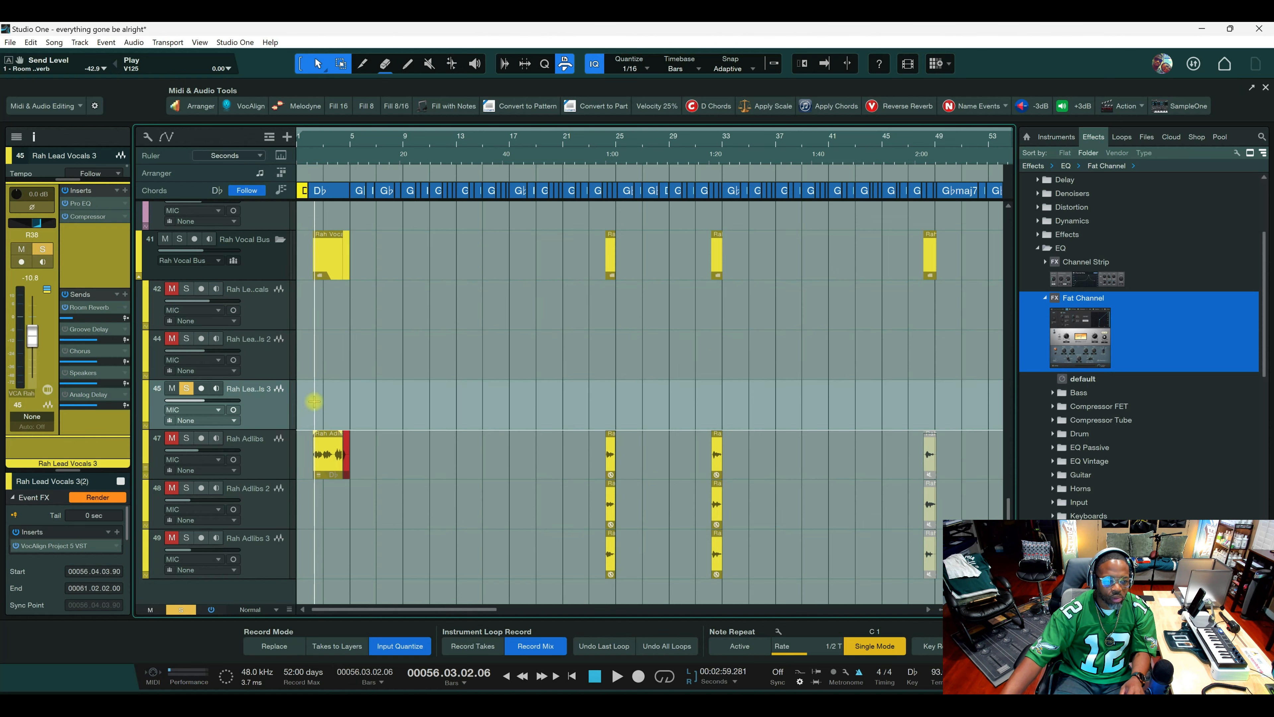
scroll(316, 401, "up", 2)
scroll(492, 142, "down", 3)
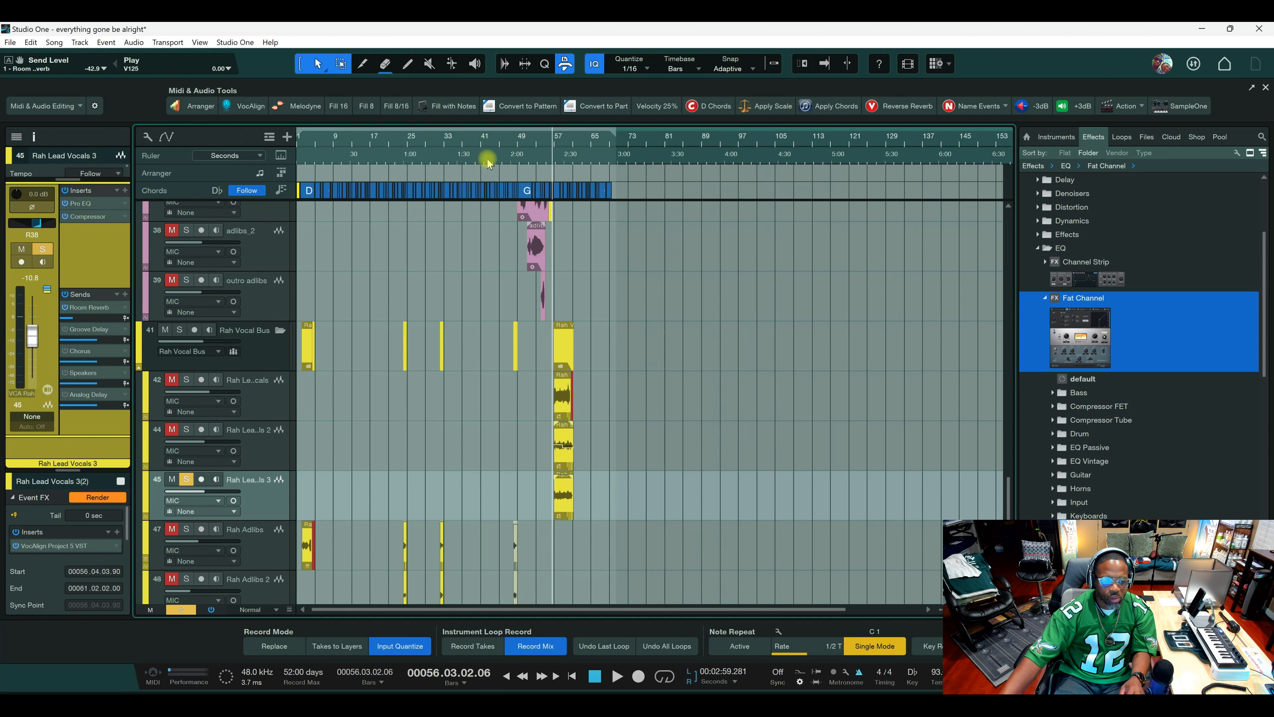
left_click(273, 449)
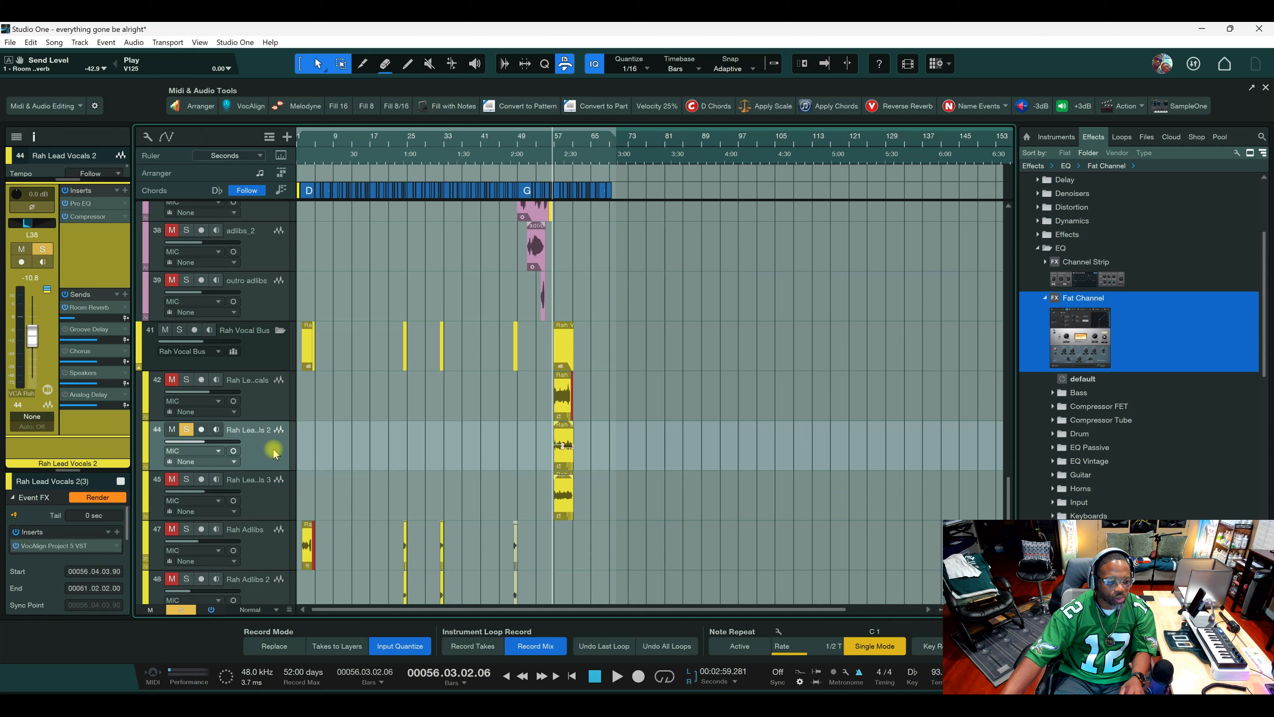
left_click(270, 407)
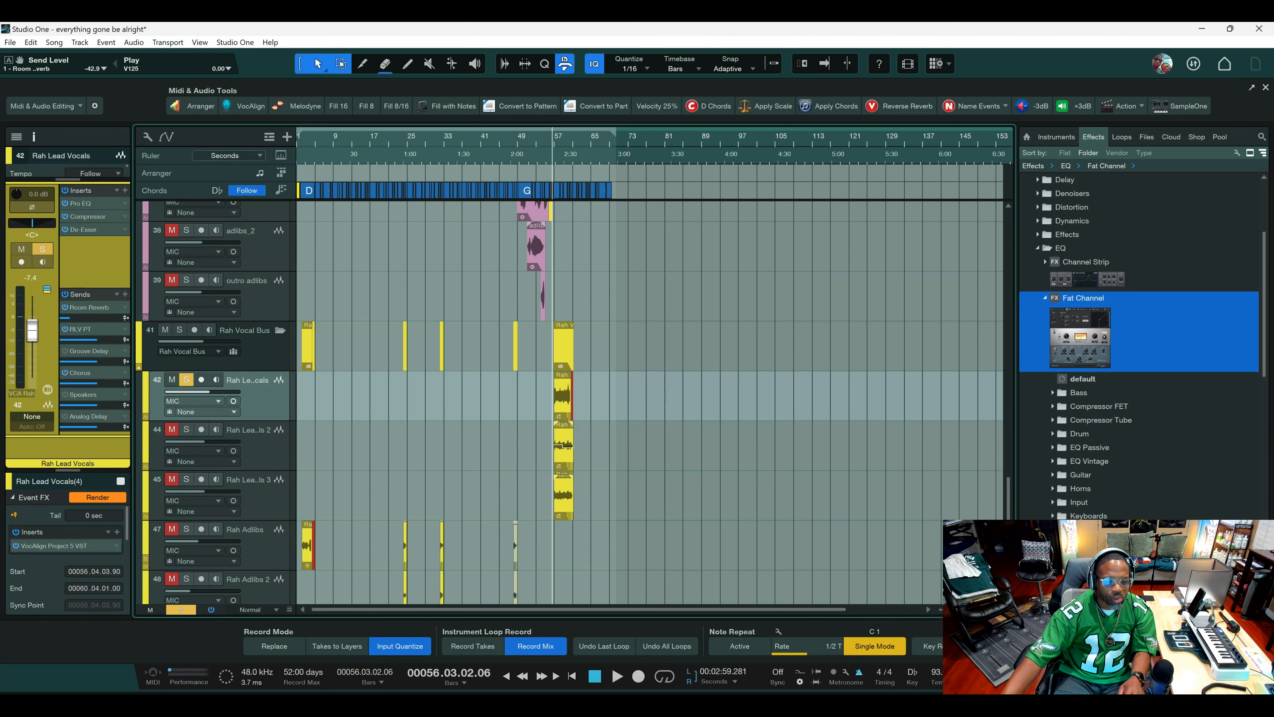
Solo the RLV PT bus during playback and set its Room Reverb send to -19.4 dB.
key("F3")
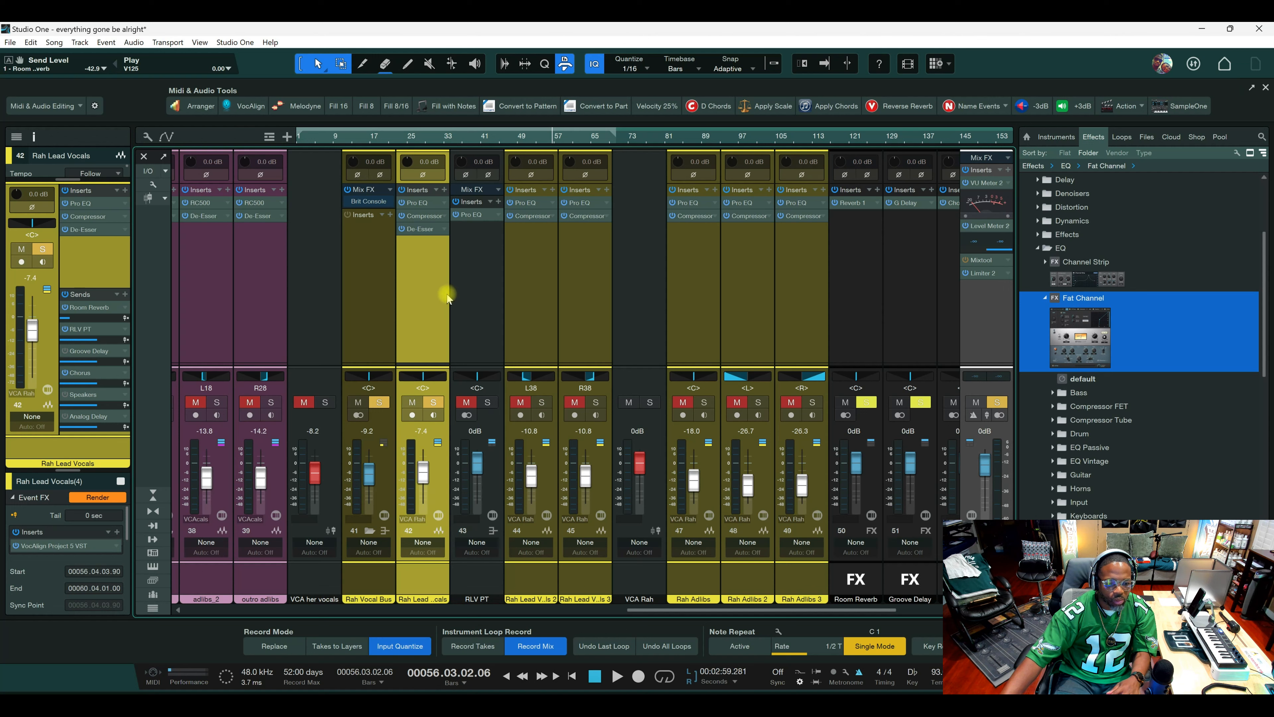
left_click(487, 402)
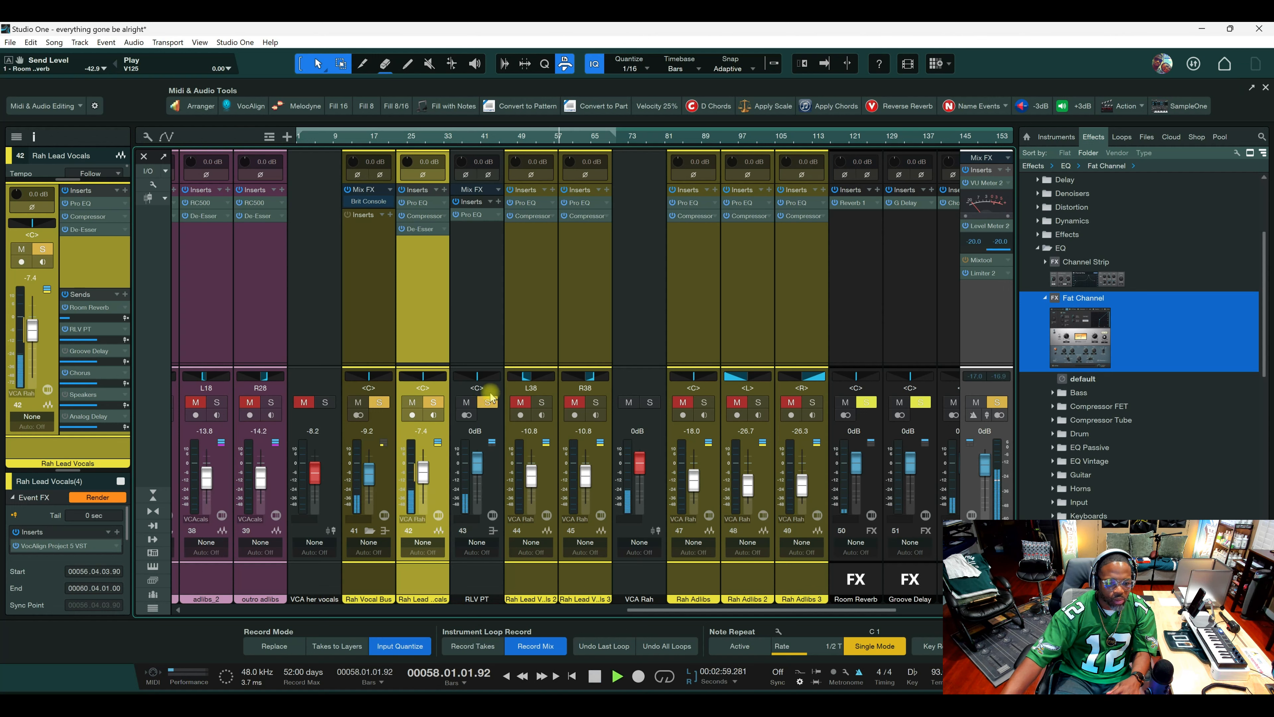
left_click_drag(485, 361, 472, 283)
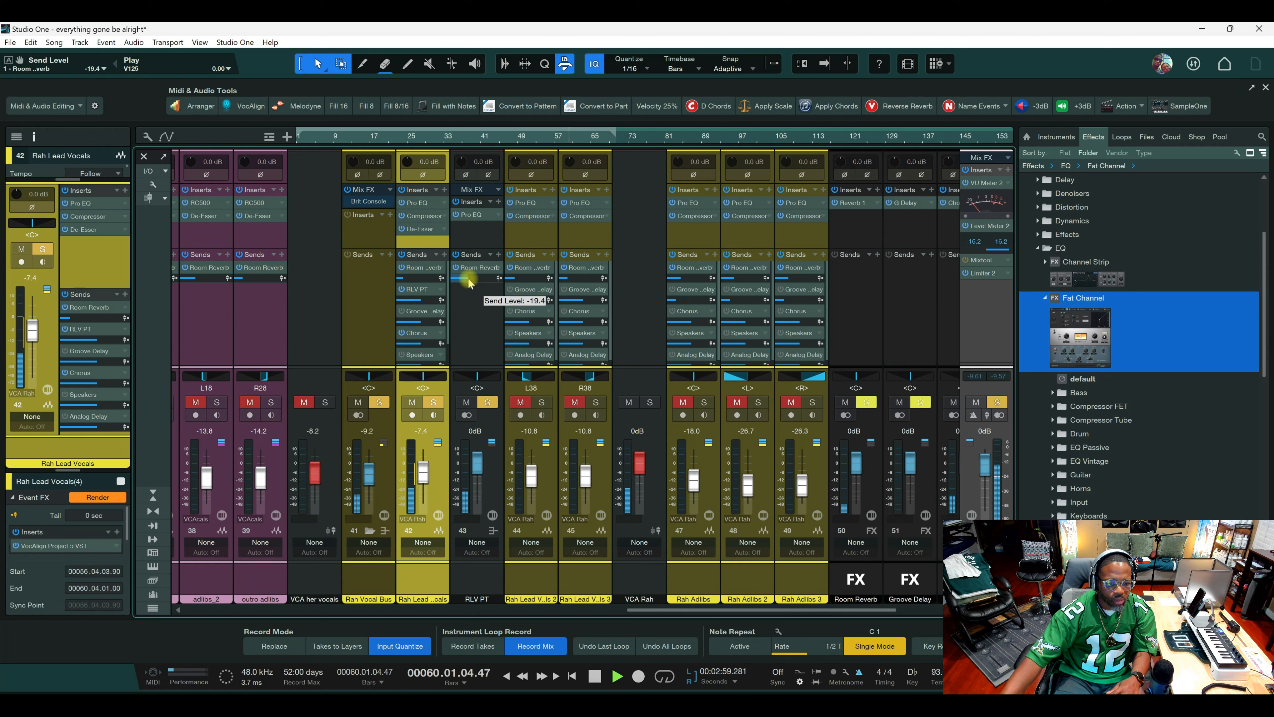
Mute Rah Lead Vocals and play from bar 56 to audition the RLV PT bus without the dry vocal.
left_click(412, 402)
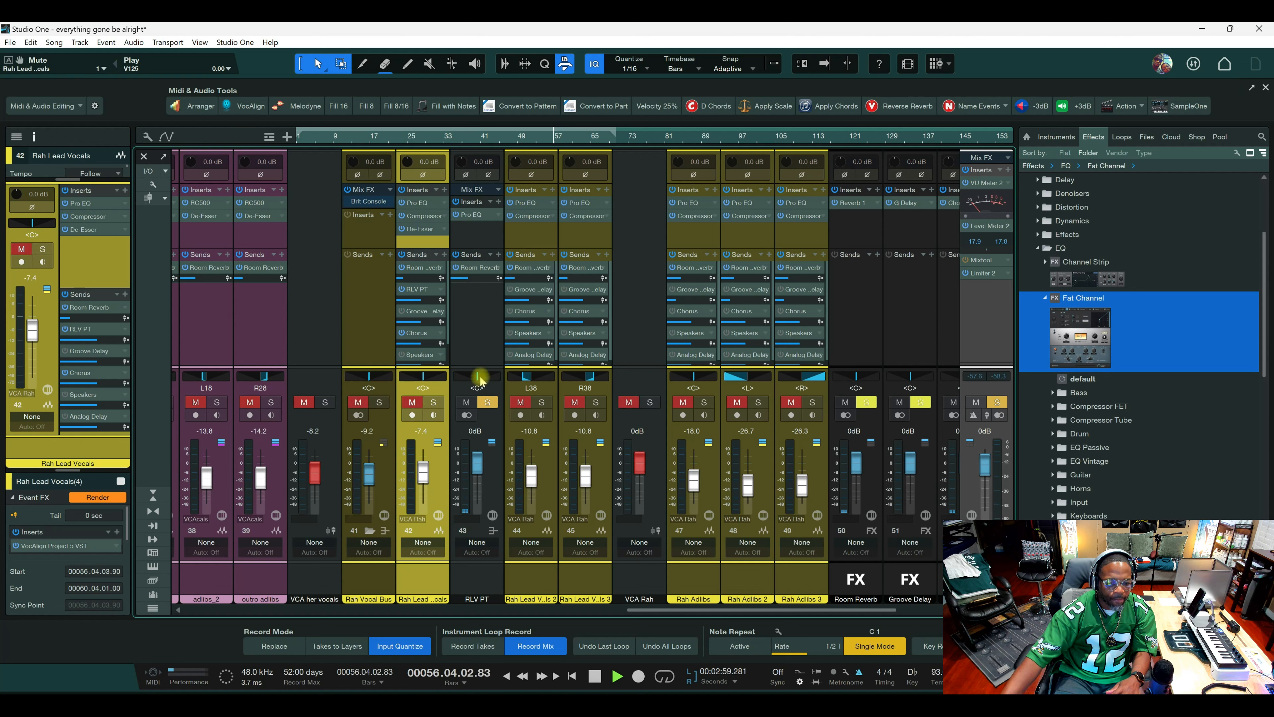
left_click_drag(479, 368, 479, 394)
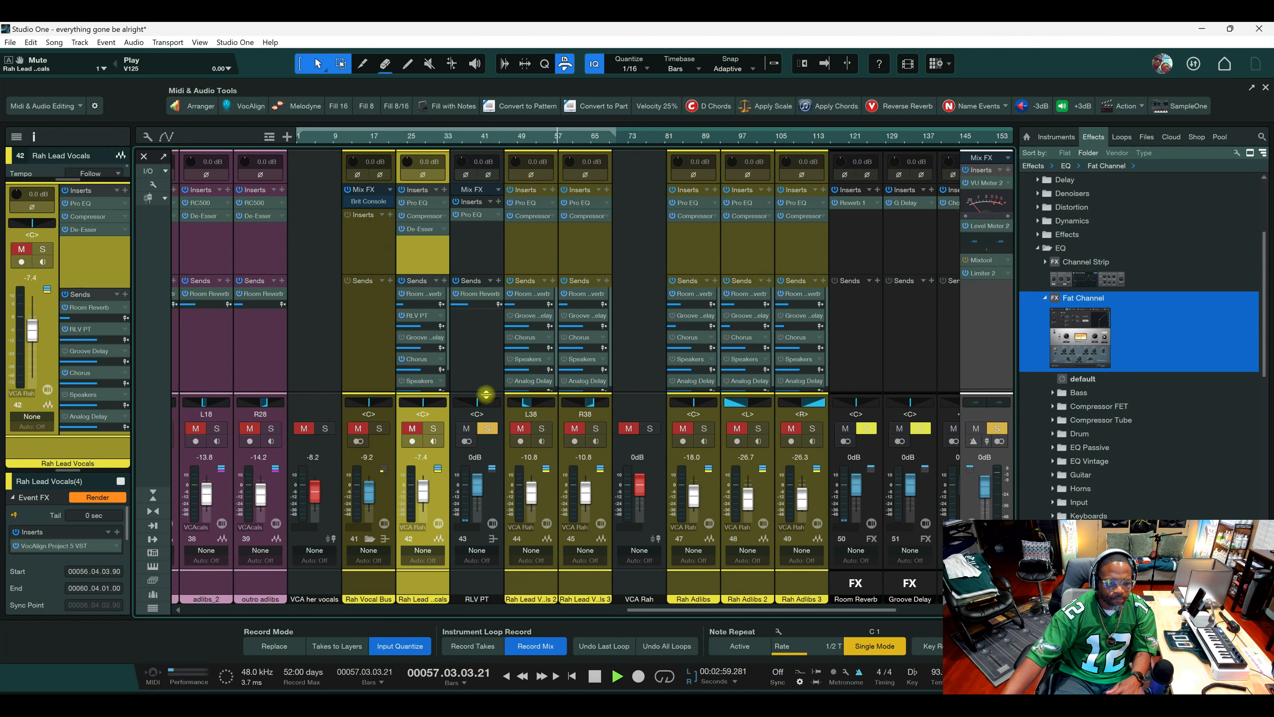
key("F3")
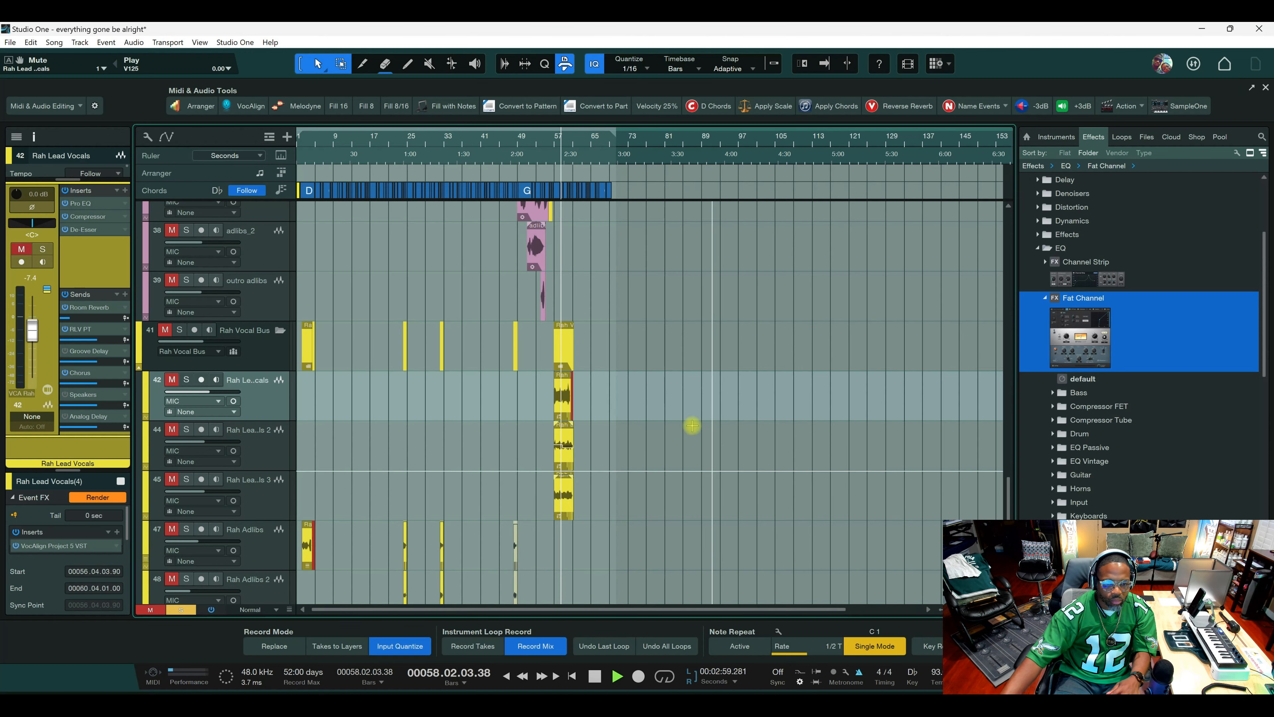
key("space")
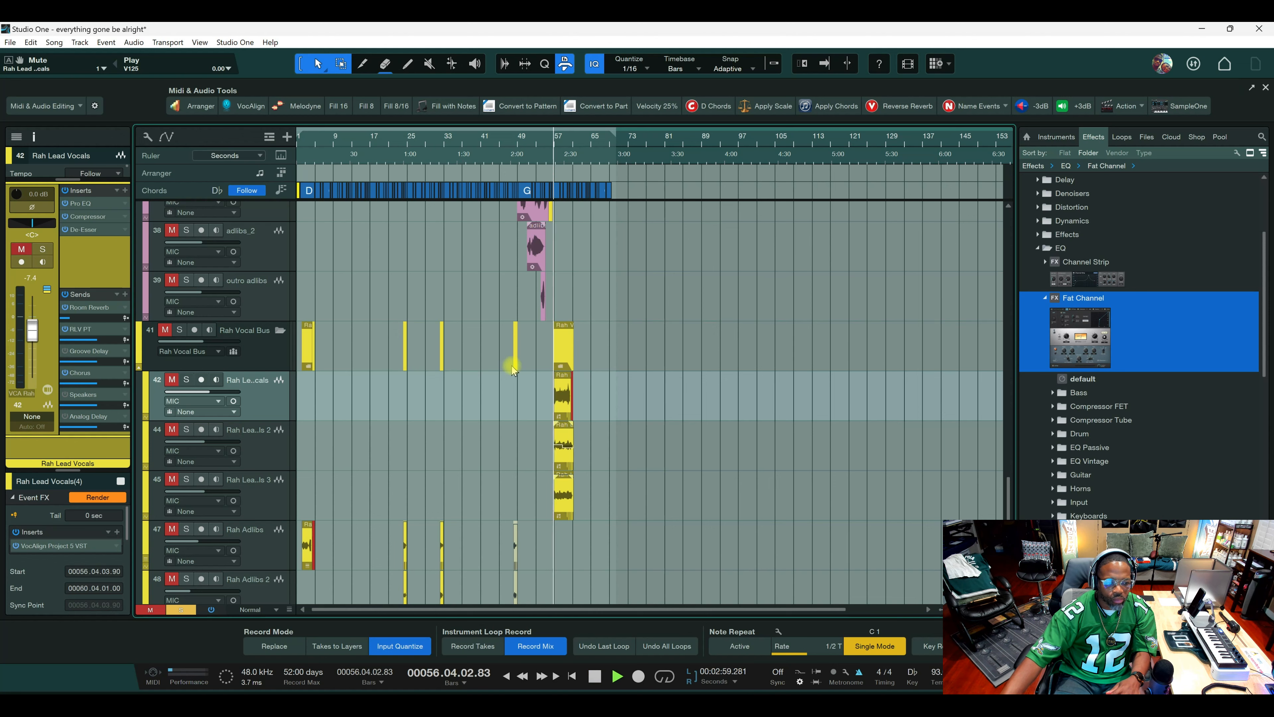
key("space")
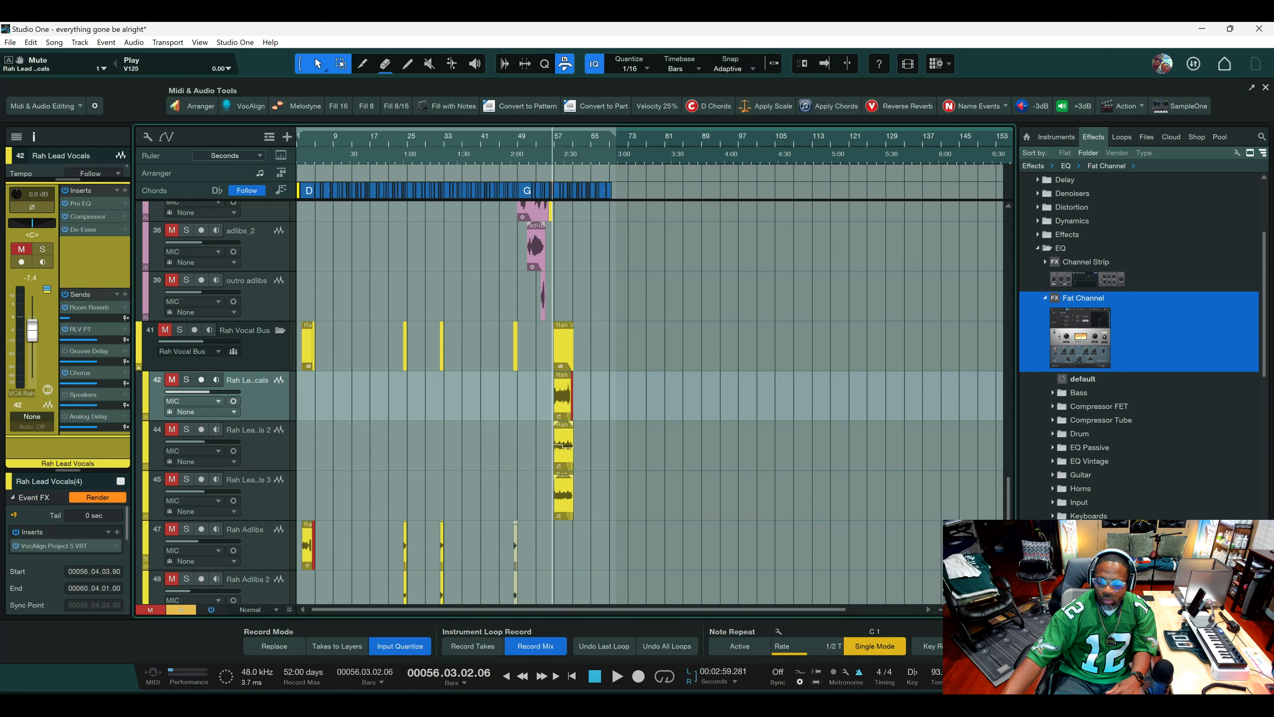
key("F3")
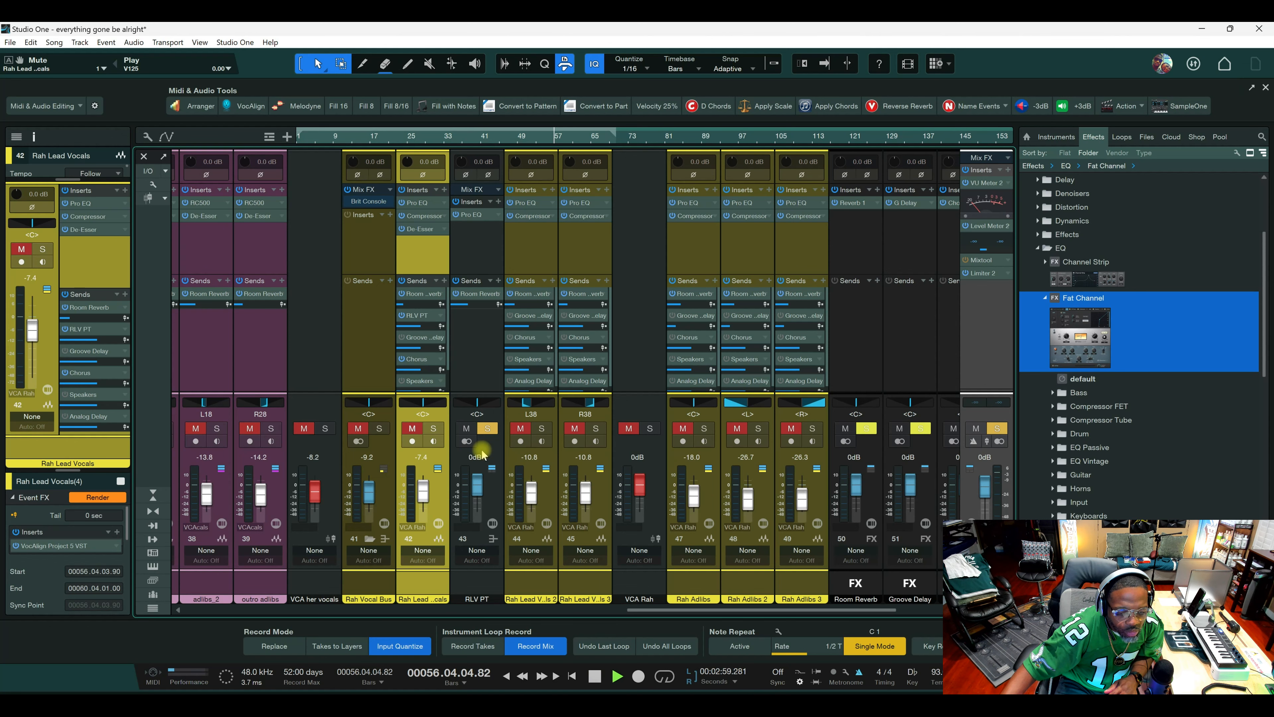
key("space")
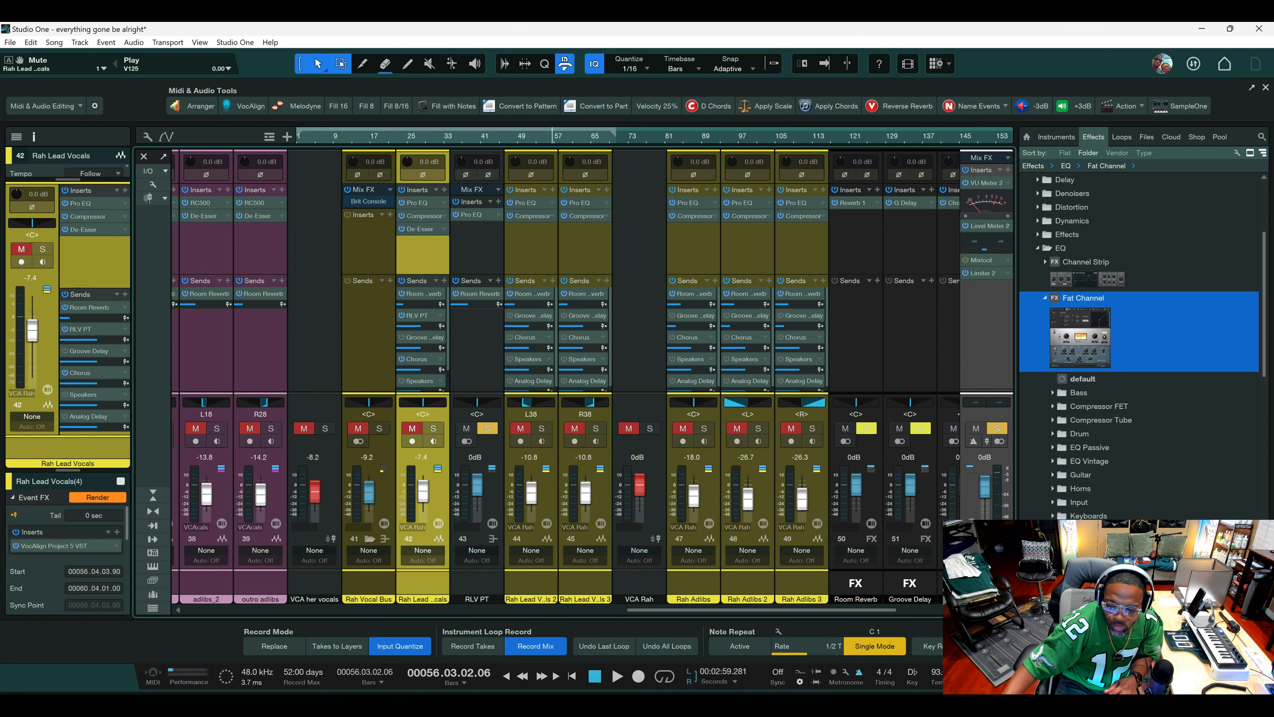
key("F3")
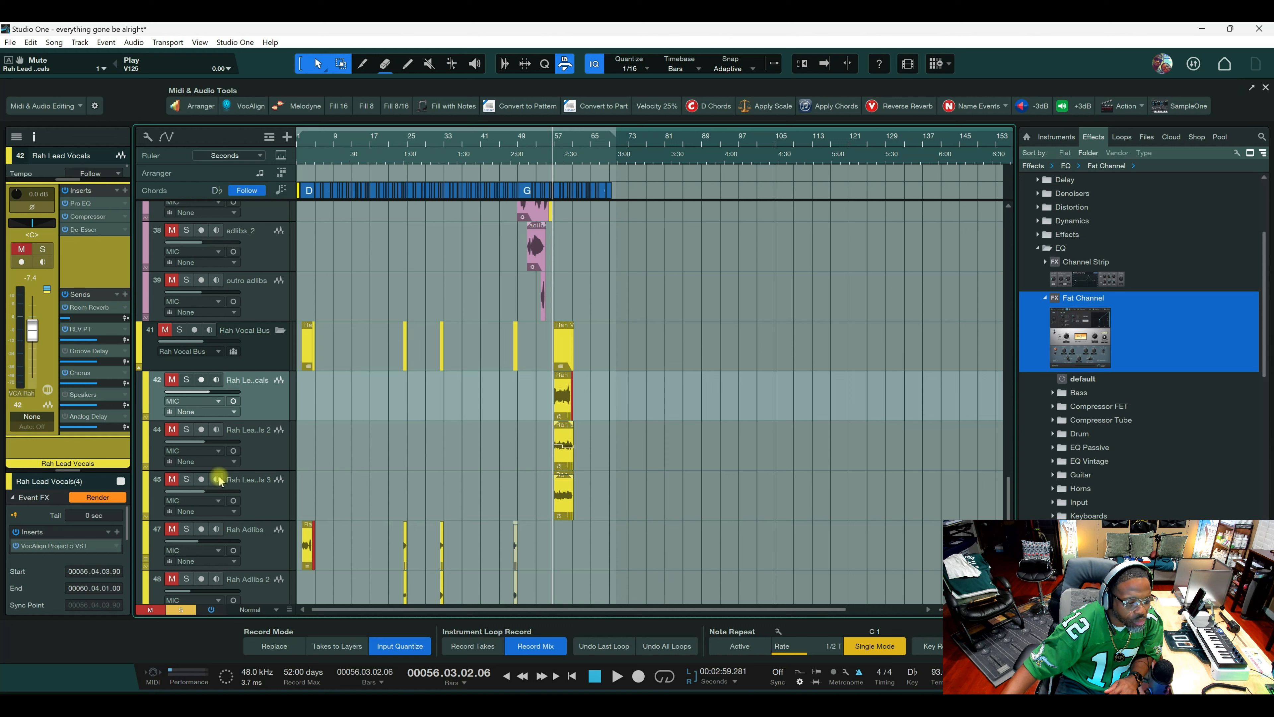
Clear all solos, unmute Rah Lead Vocals, and solo the RLV PT bus with its Room Reverb send at -32.5 dB.
left_click(180, 610)
key("space")
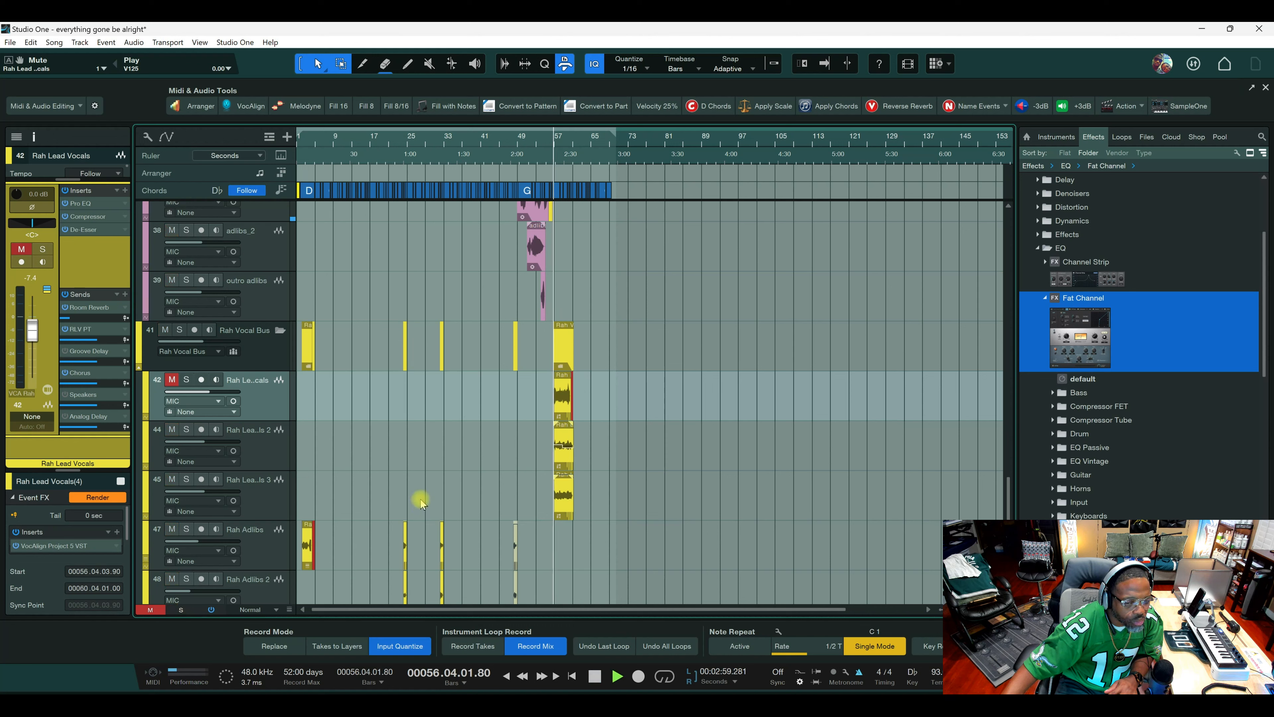
key("space")
key("F3")
left_click(486, 428)
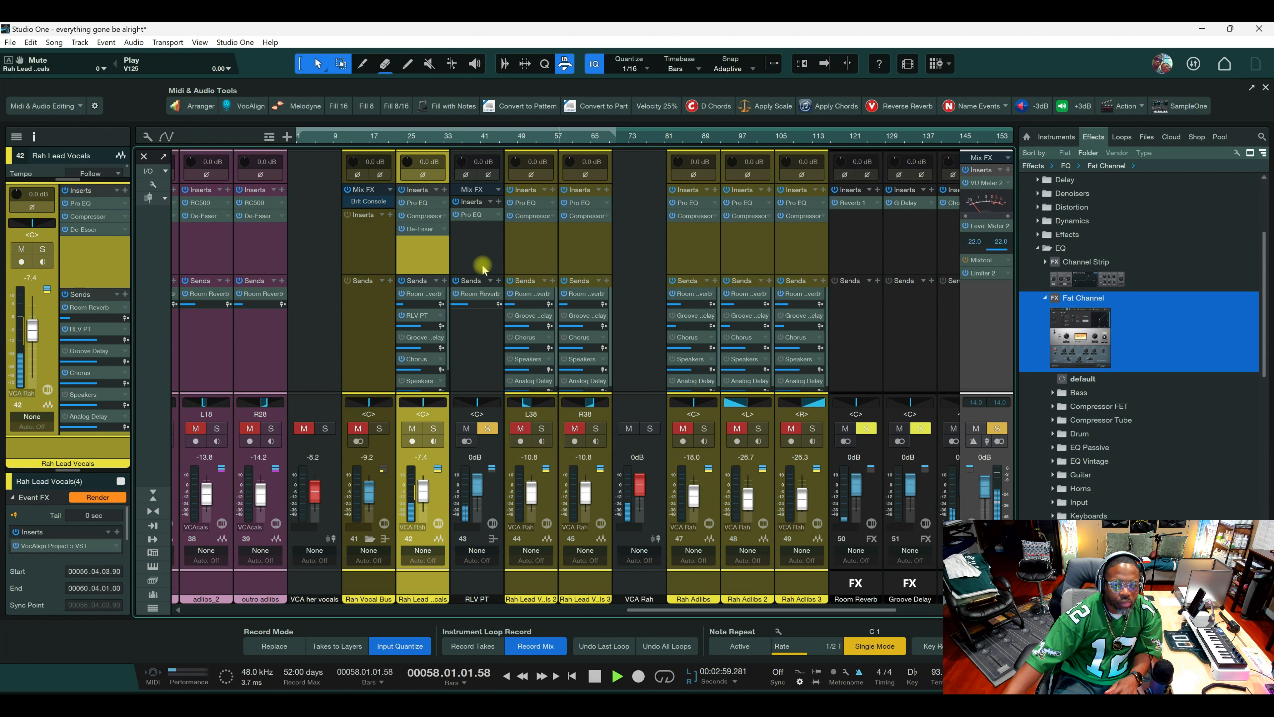
mouse_move(465, 305)
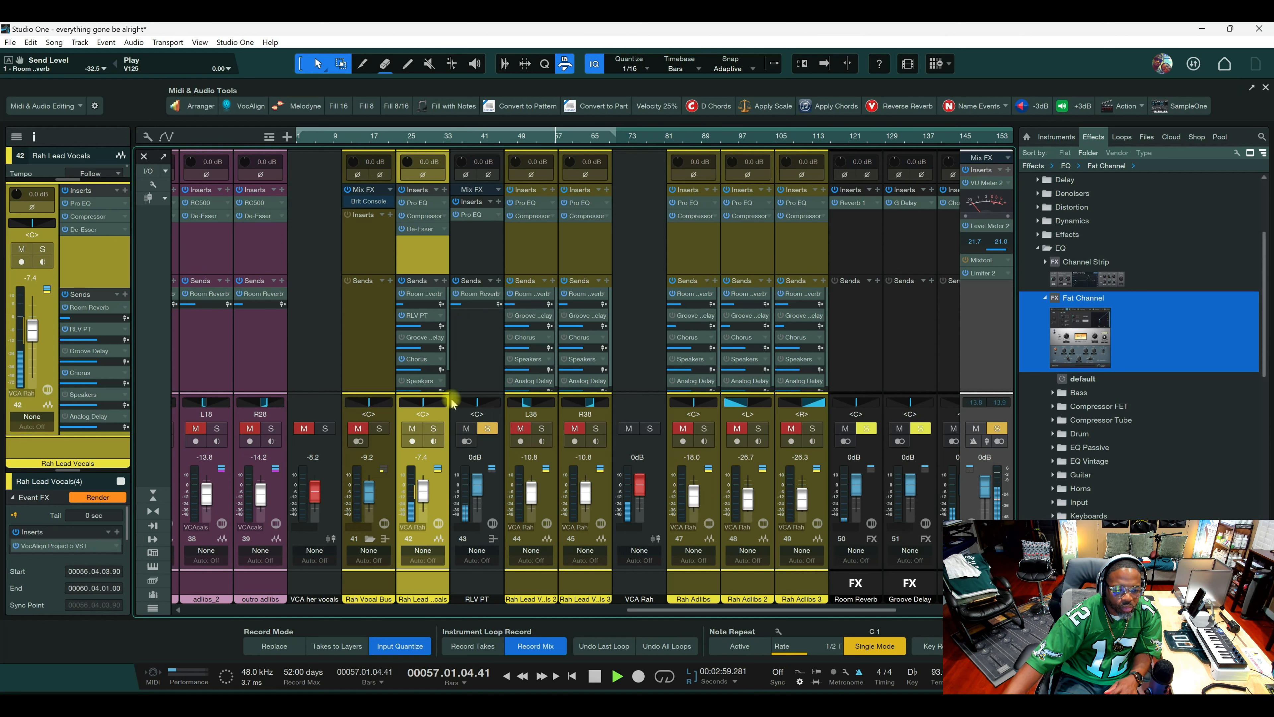
Enlarge the console's fader area, solo Rah Lead Vocals and lower the RLV PT fader to -1.8 dB.
left_click_drag(435, 394, 440, 278)
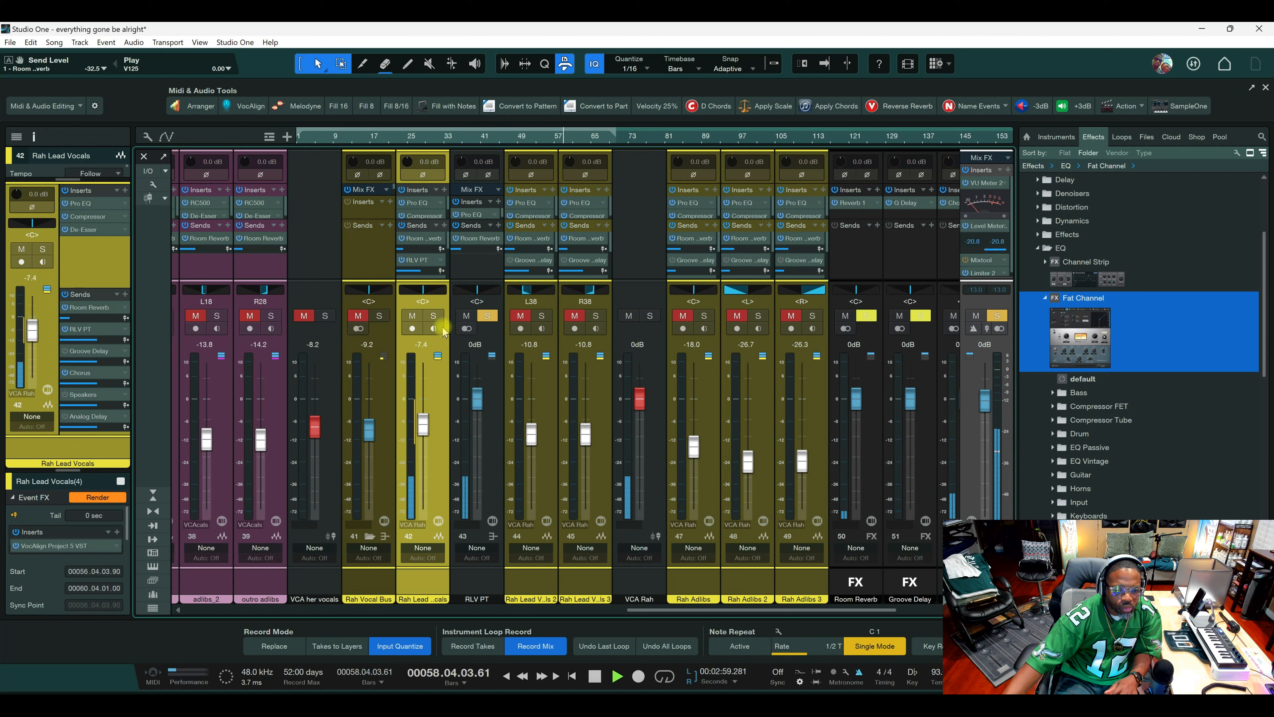
left_click(433, 316)
left_click_drag(478, 400, 477, 407)
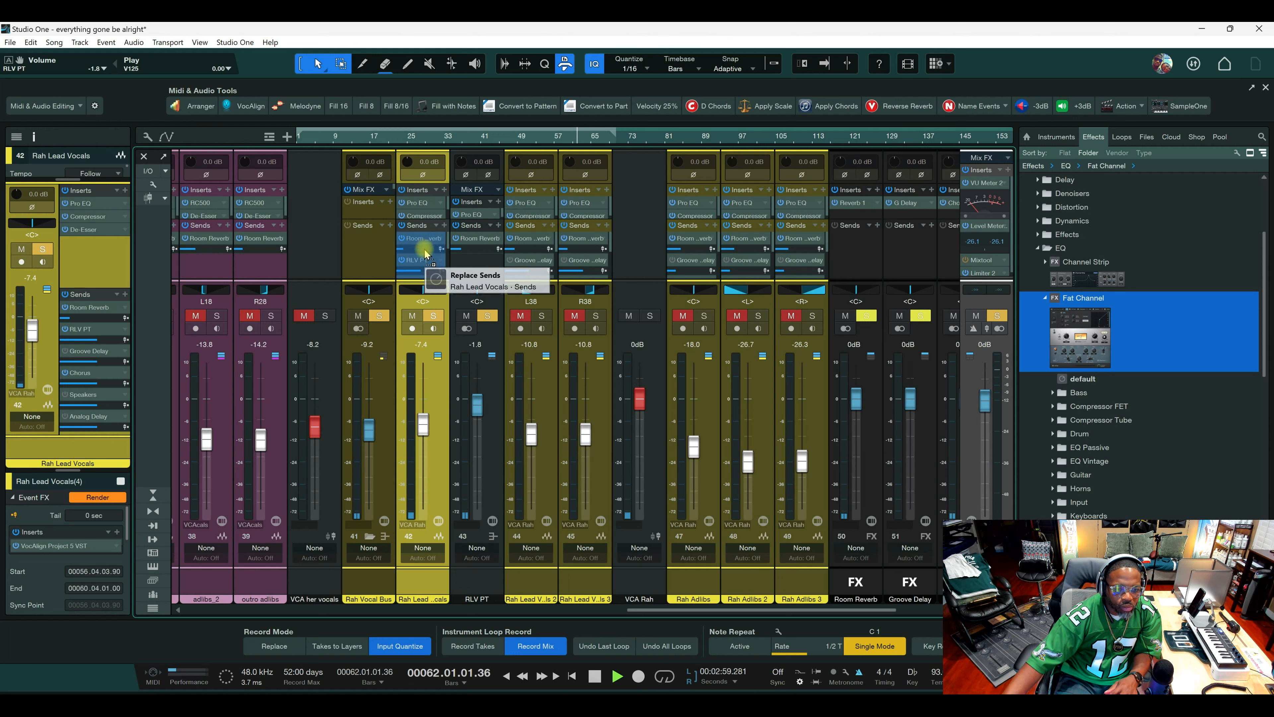
Set the low cut of the Pro EQ on Rah Lead Vocals to 330 Hz.
left_click(424, 203)
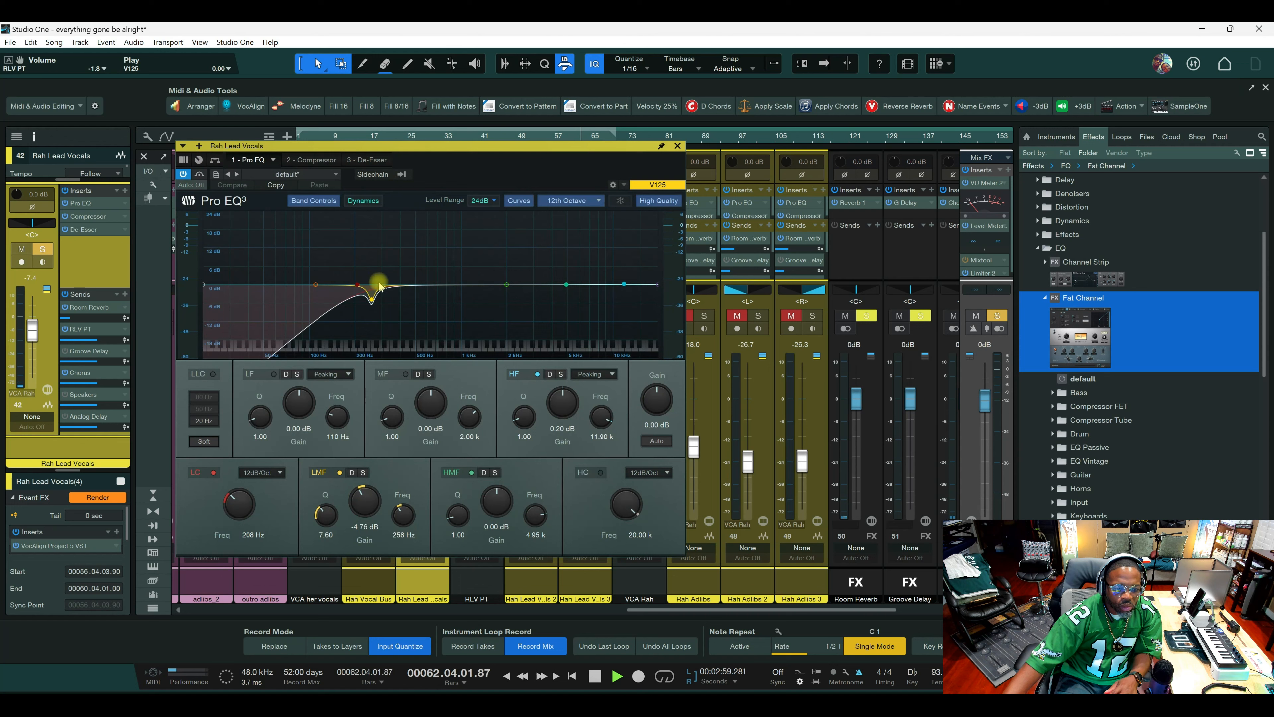
left_click_drag(360, 285, 387, 285)
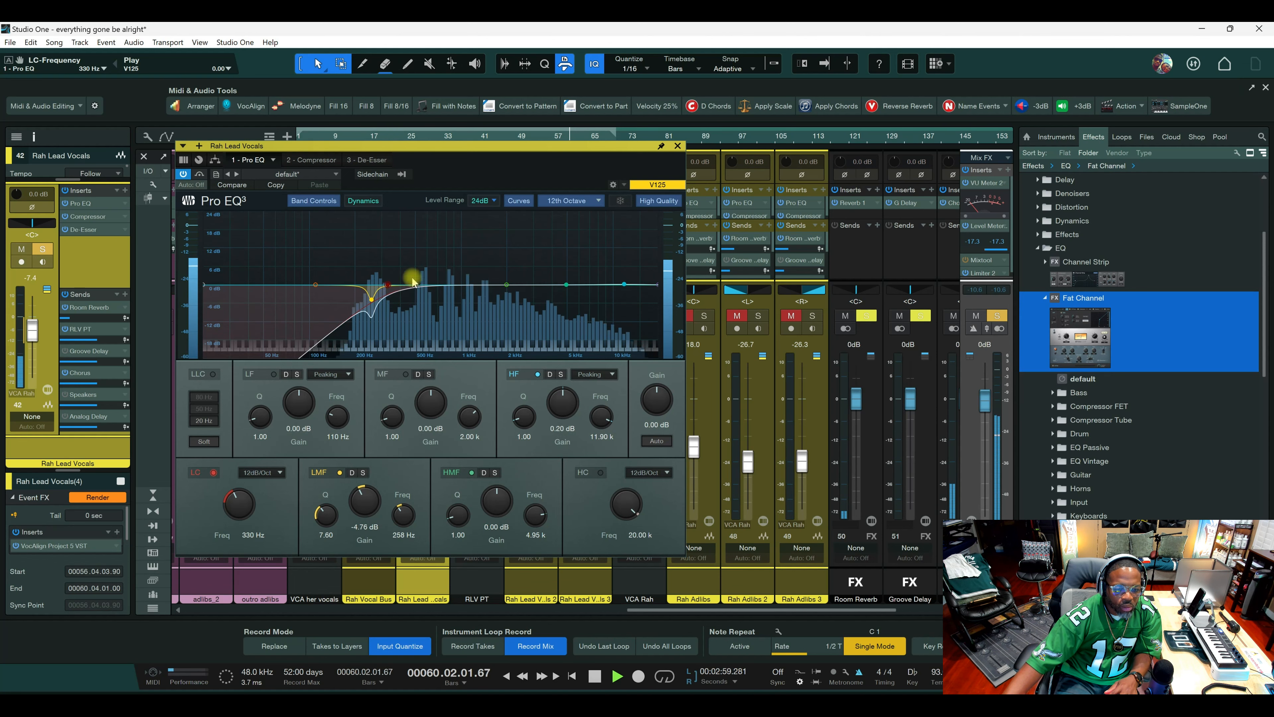
left_click(678, 146)
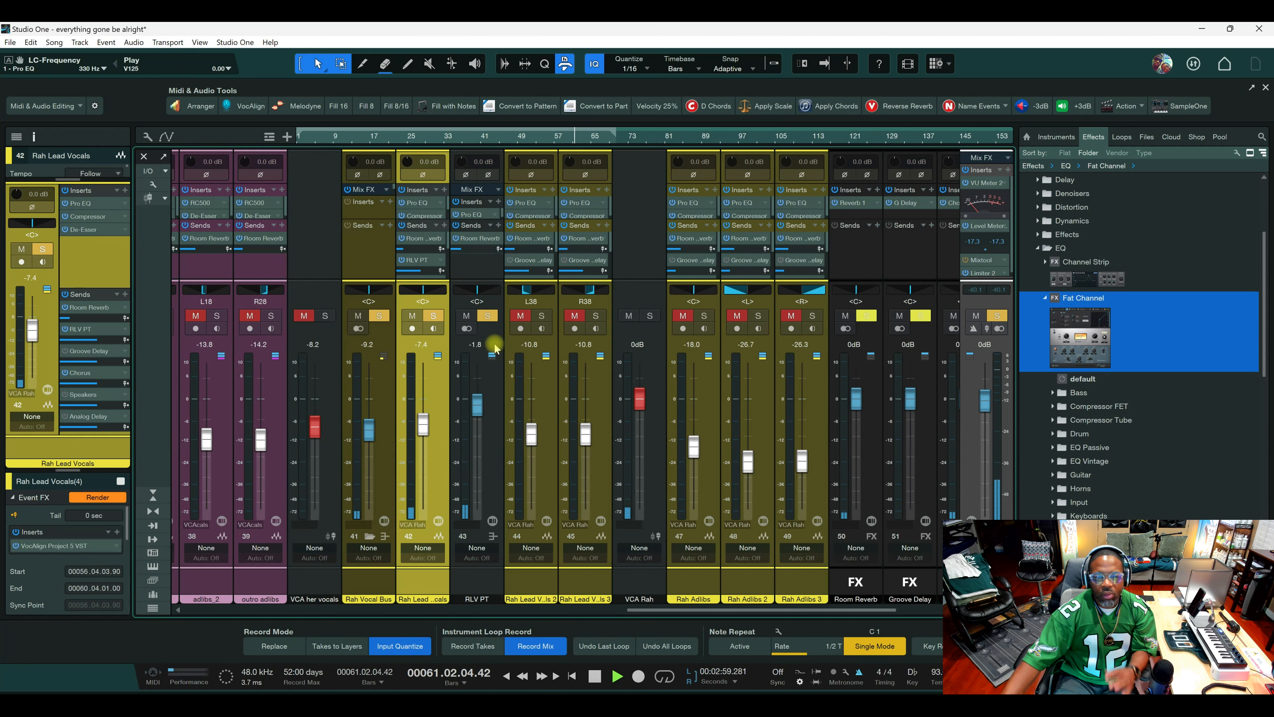
Compare playback with RLV PT muted and unmuted, and set its fader to -6.2 dB and Room Reverb send to -28.3 dB.
key("space")
key("space")
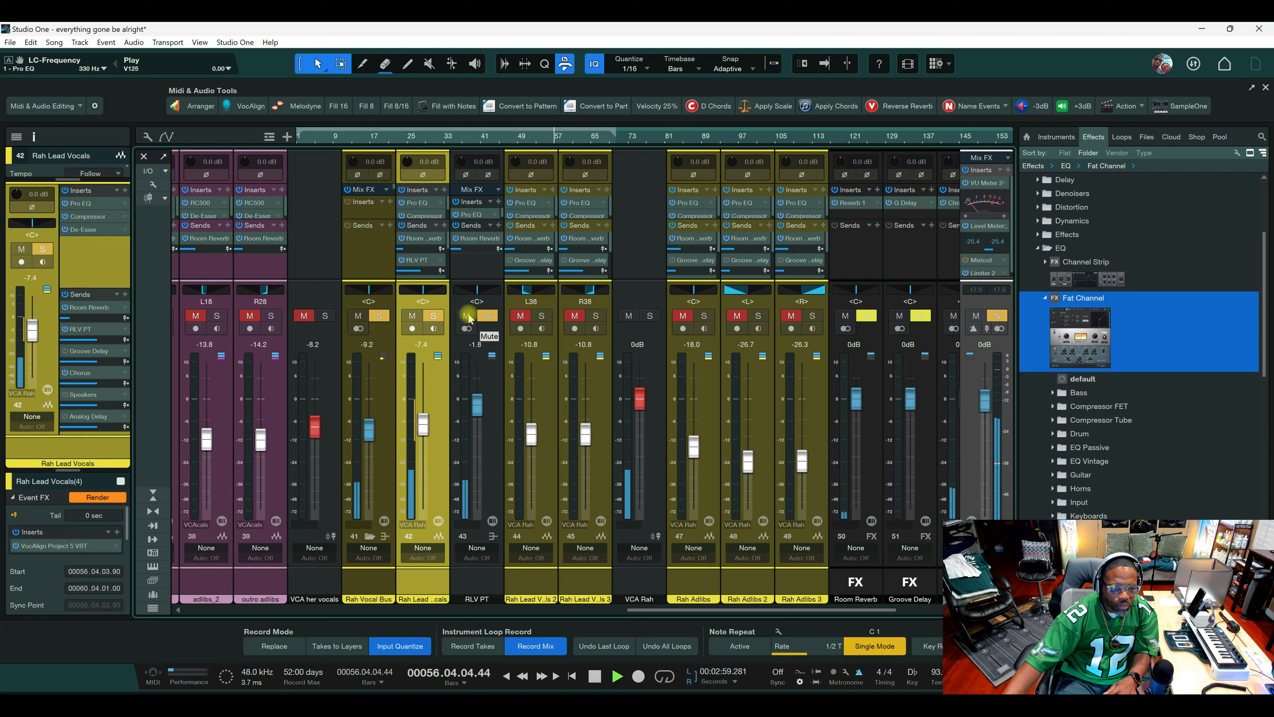
left_click(468, 315)
left_click(468, 316)
left_click(487, 315)
left_click_drag(477, 404, 478, 410)
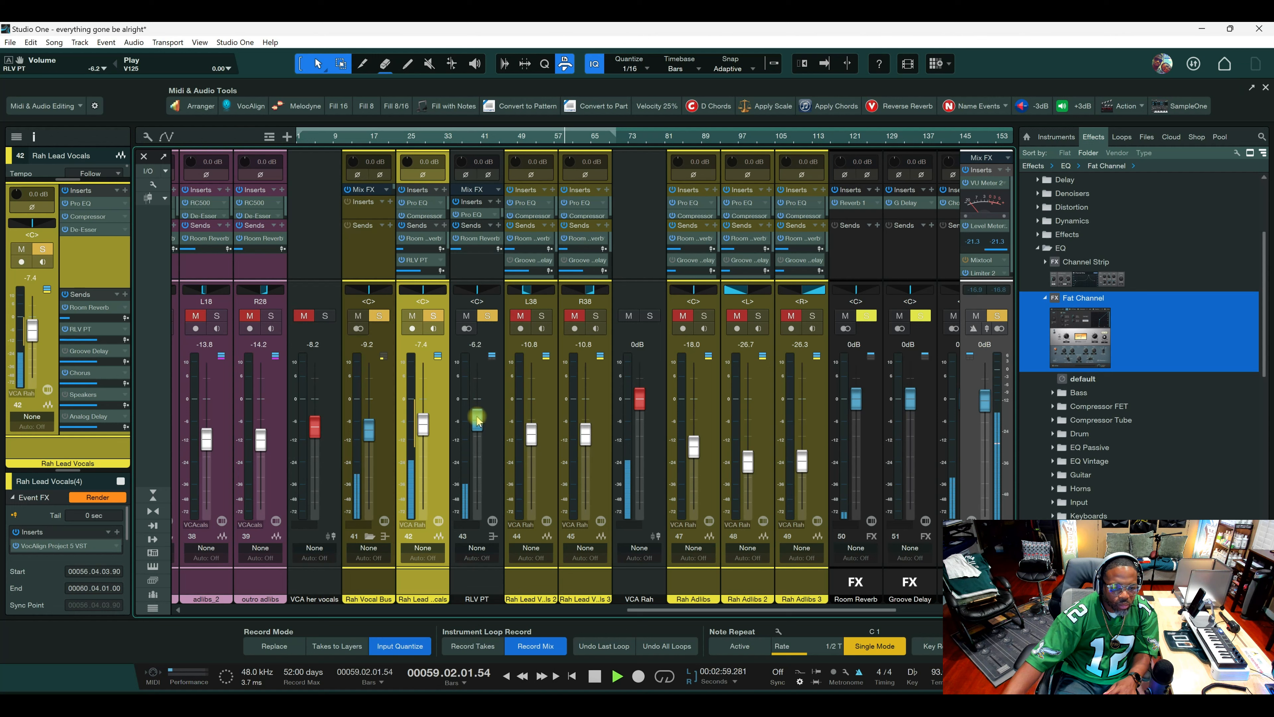
left_click_drag(461, 249, 466, 250)
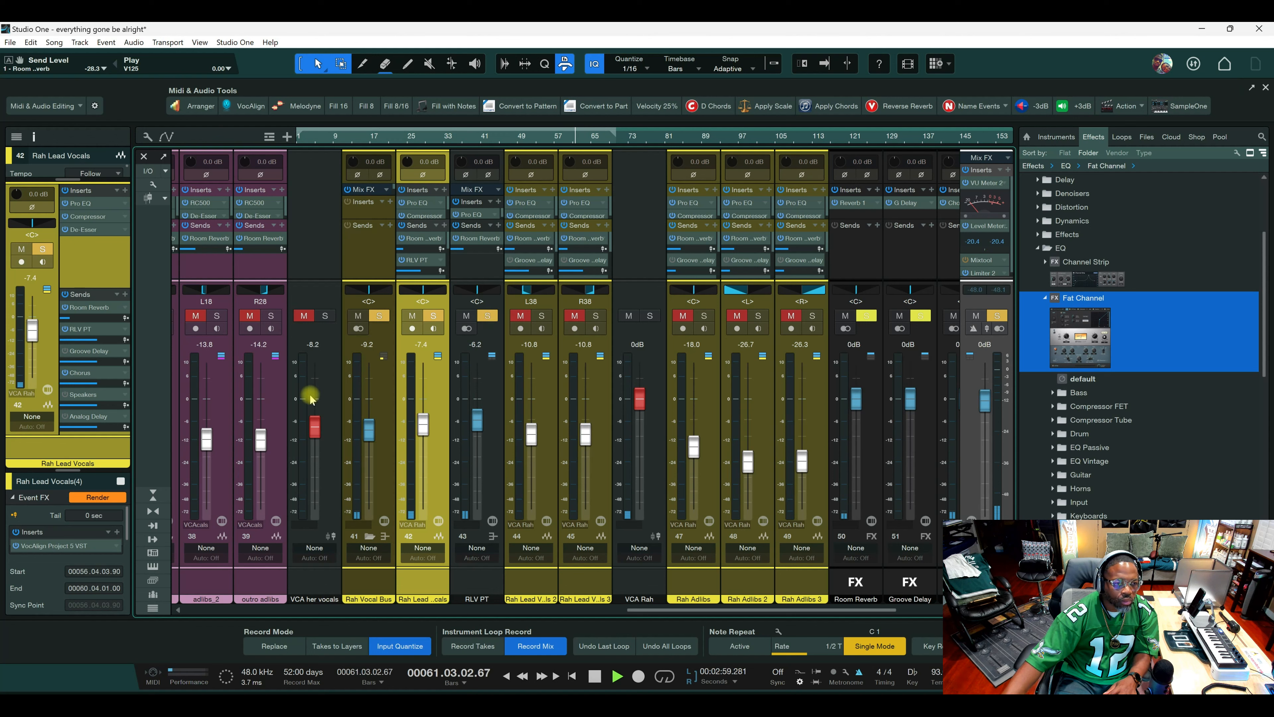
Clear the solo on Rah Lead Vocals, compare it muted and unmuted, set the RLV PT fader to -6.0 dB and save.
left_click(432, 315)
left_click(411, 315)
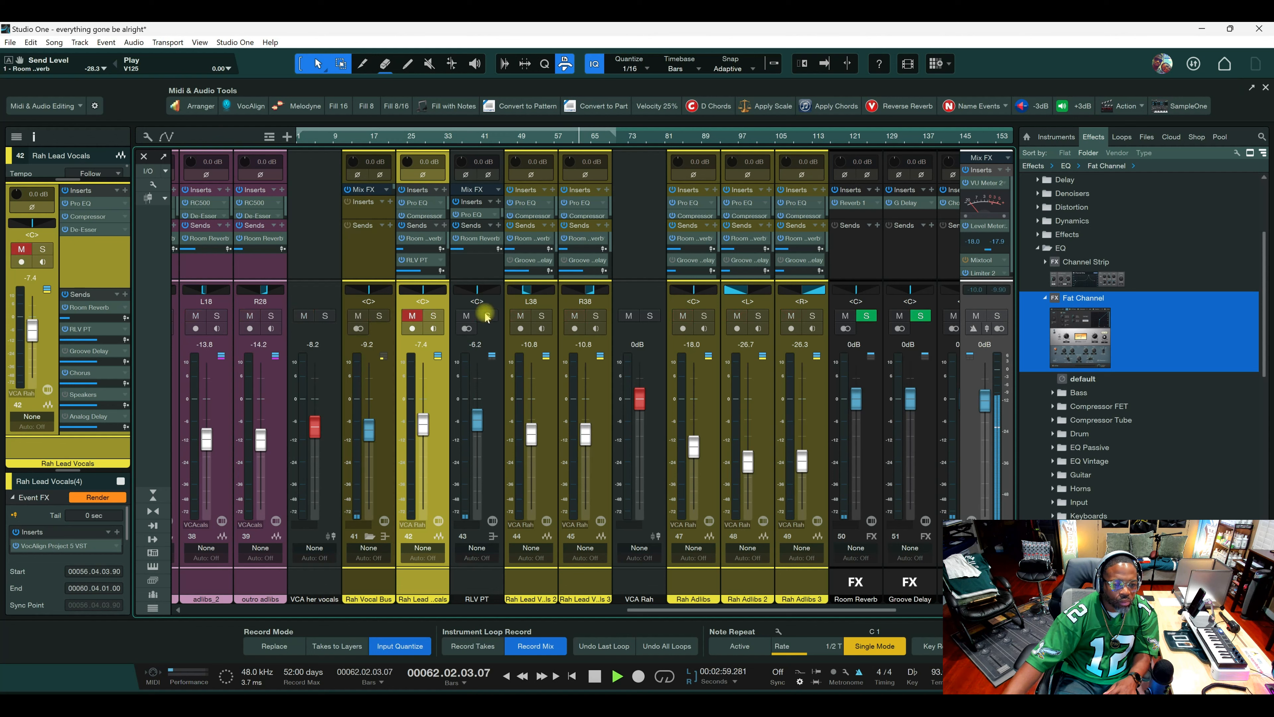
left_click(416, 316)
key("space")
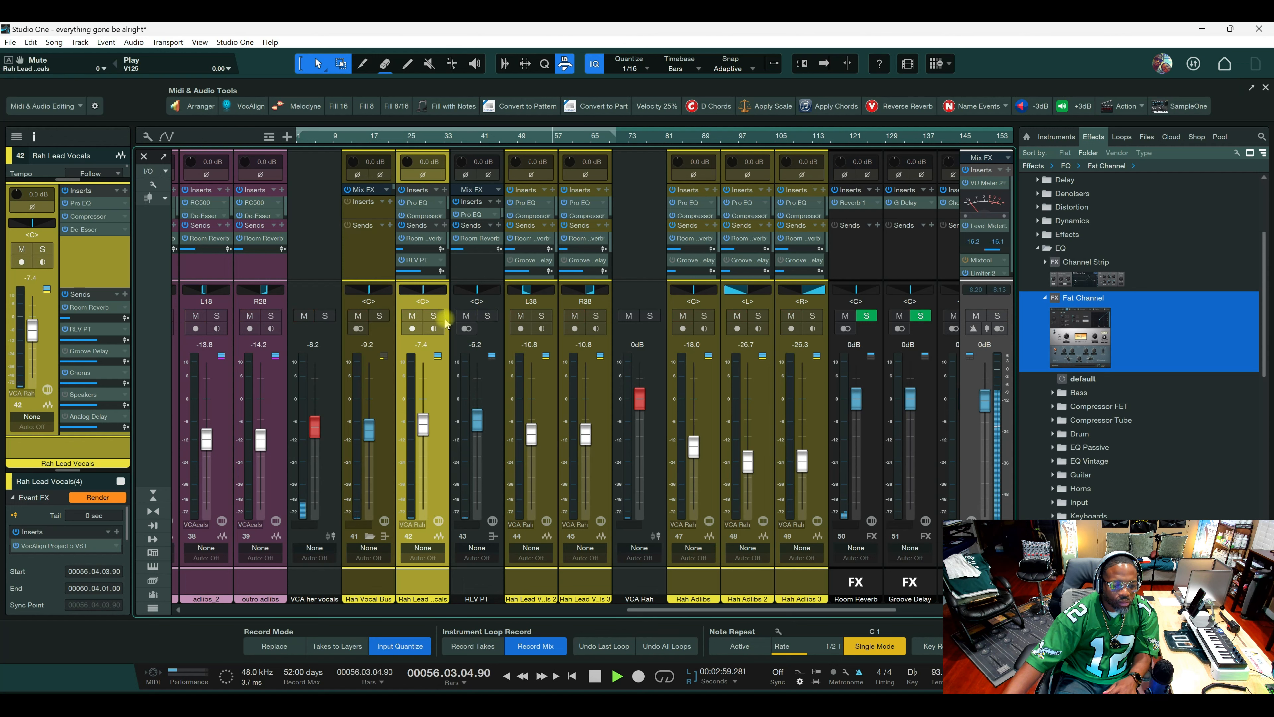
left_click(477, 420)
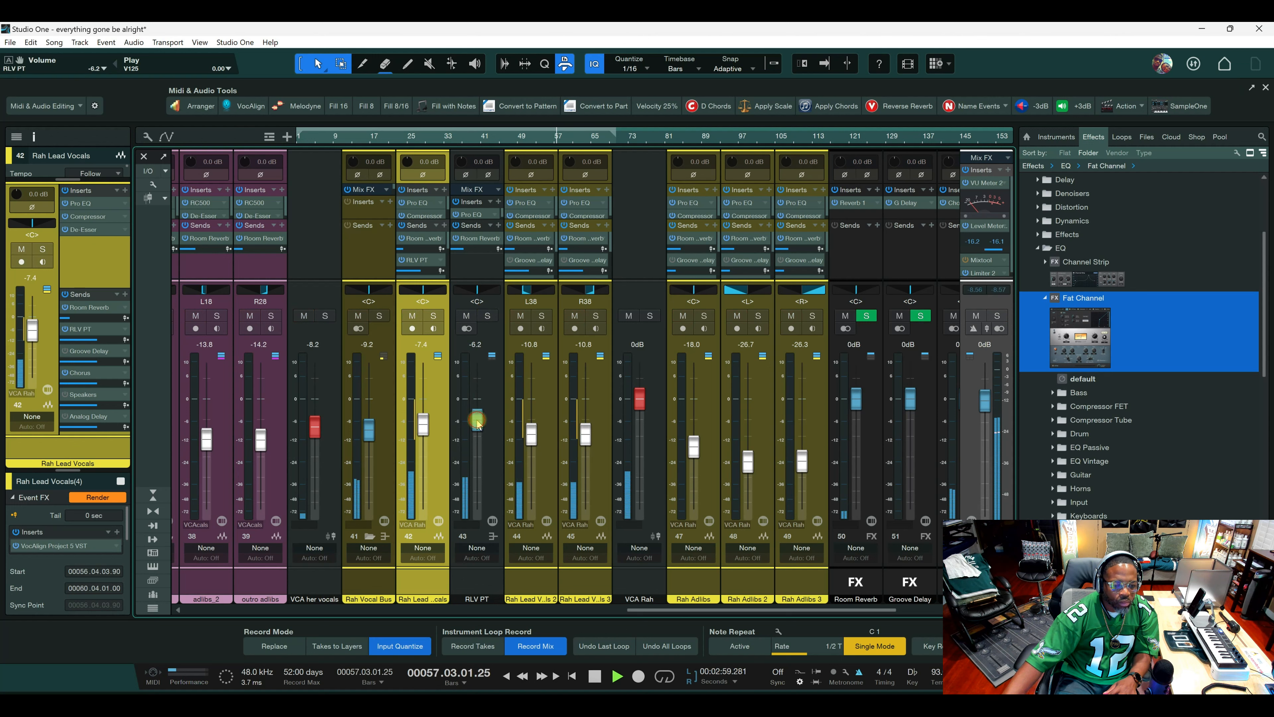
key("ctrl+s")
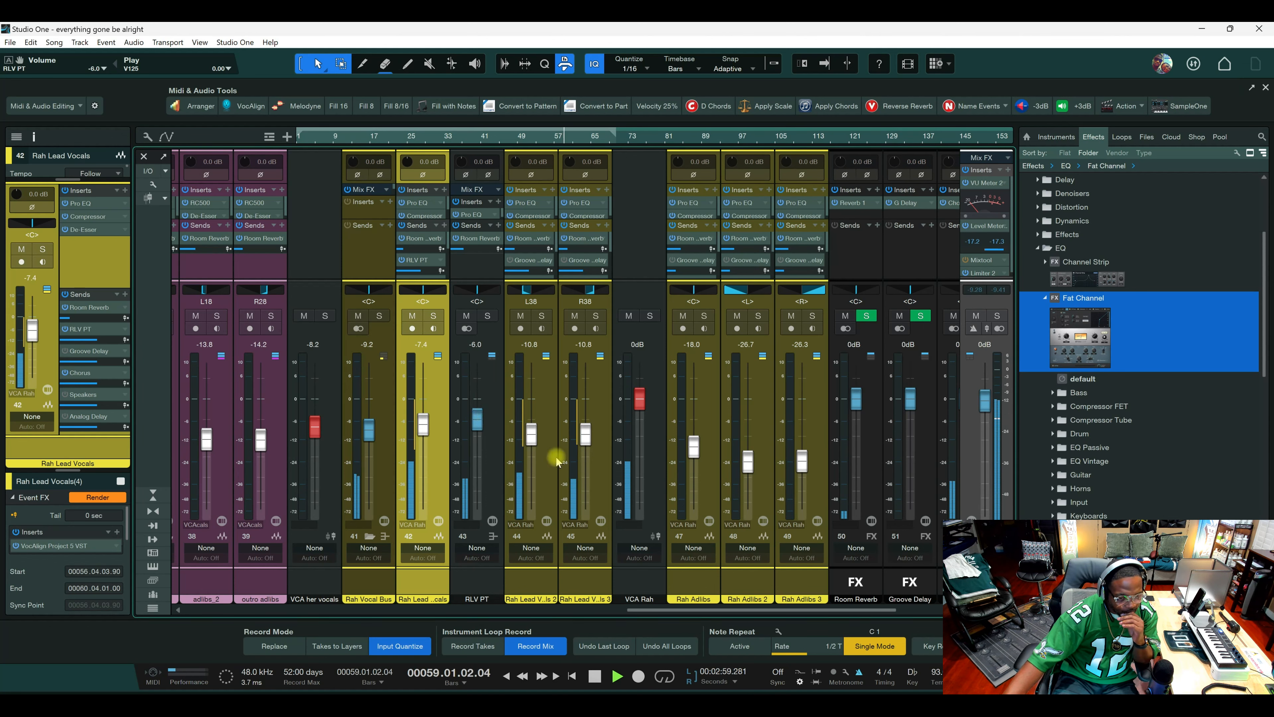
Raise the faders of Rah Lead Vocals 2 and Rah Lead Vocals 3 together to -10.2 dB.
left_click(549, 471)
left_click(605, 483)
left_click_drag(586, 439, 589, 427)
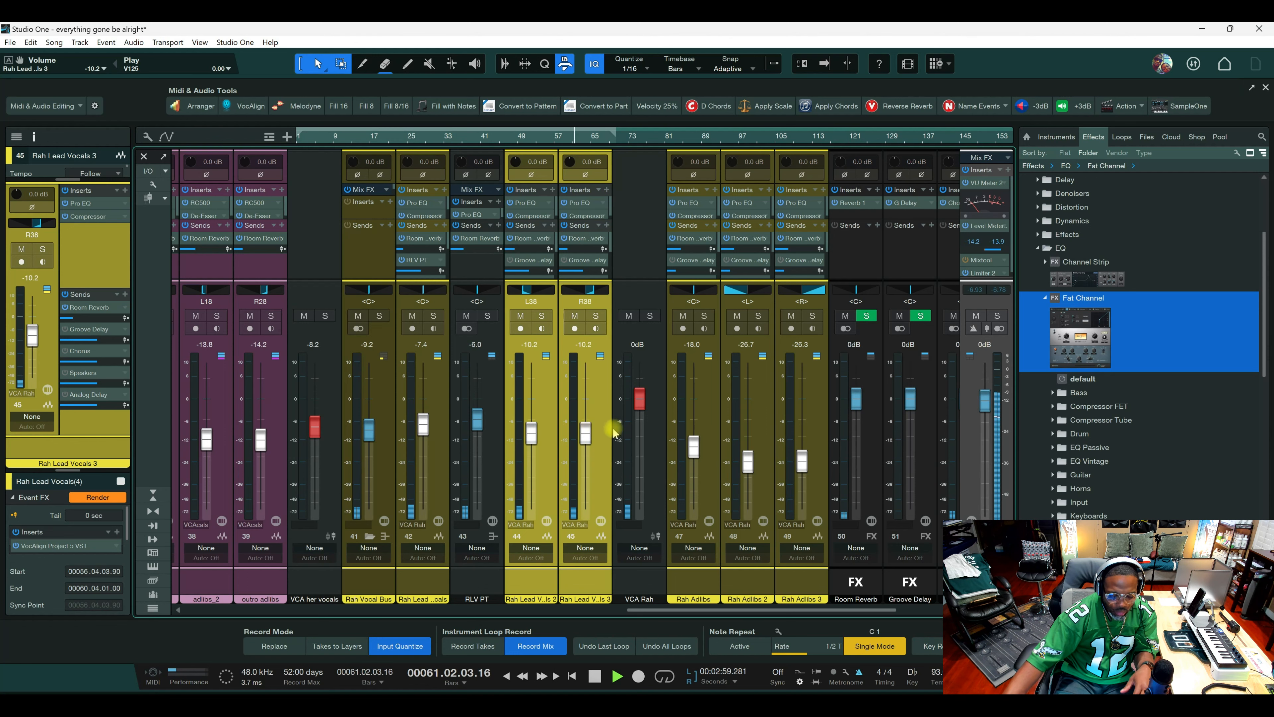
In the arrangement, open the Event FX editor for the short red event ending Rah Lead Vocals, save the song and enlarge the editor.
key("F3")
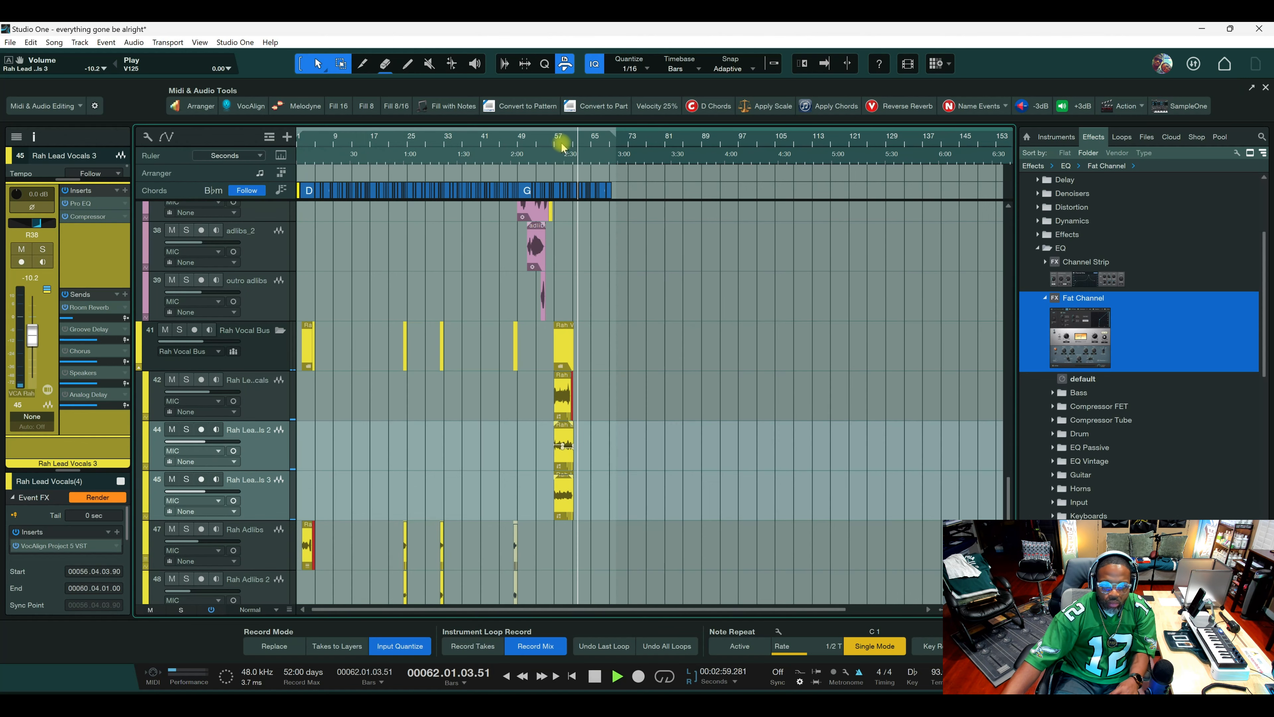
scroll(562, 146, "up", 8)
key("space")
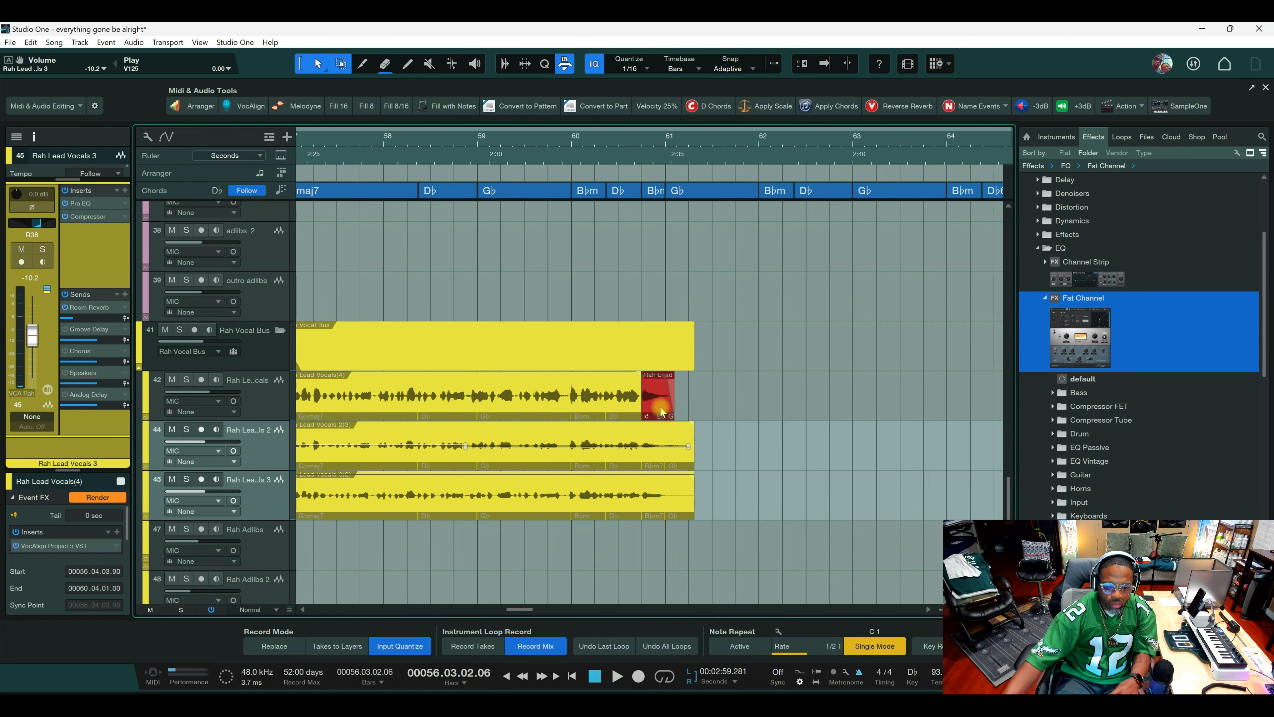
left_click(660, 412)
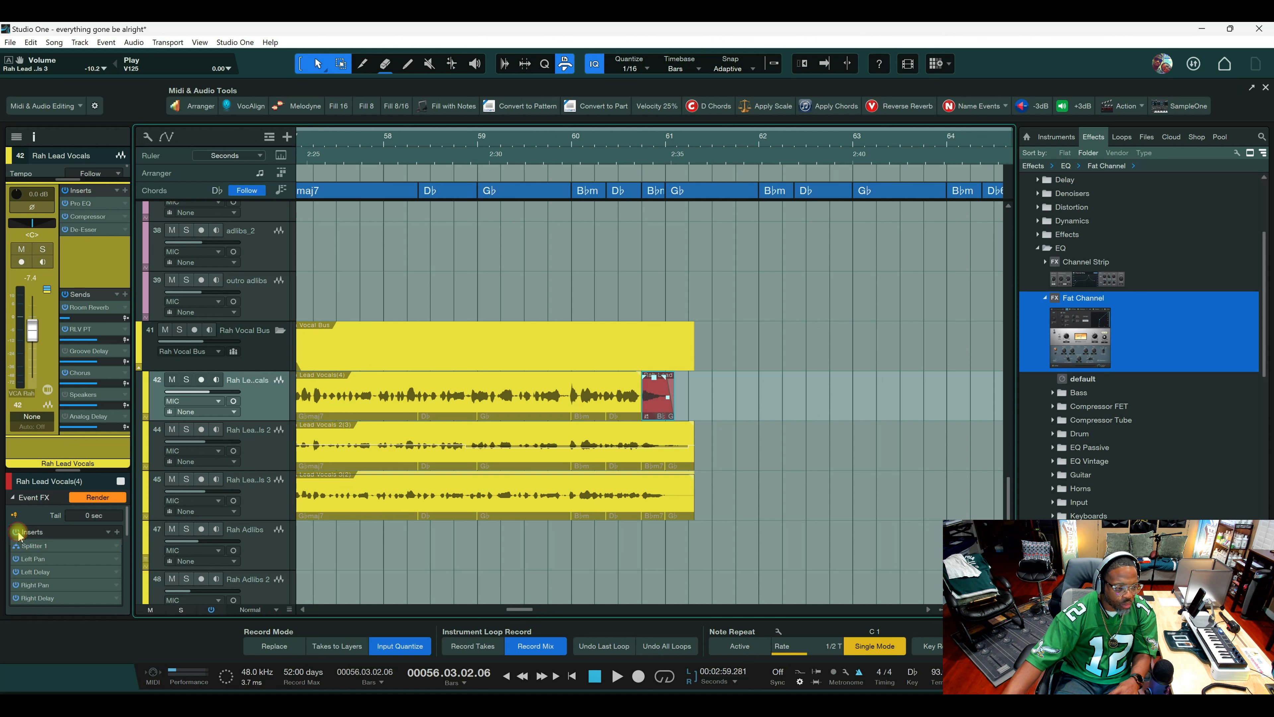
key("ctrl+s")
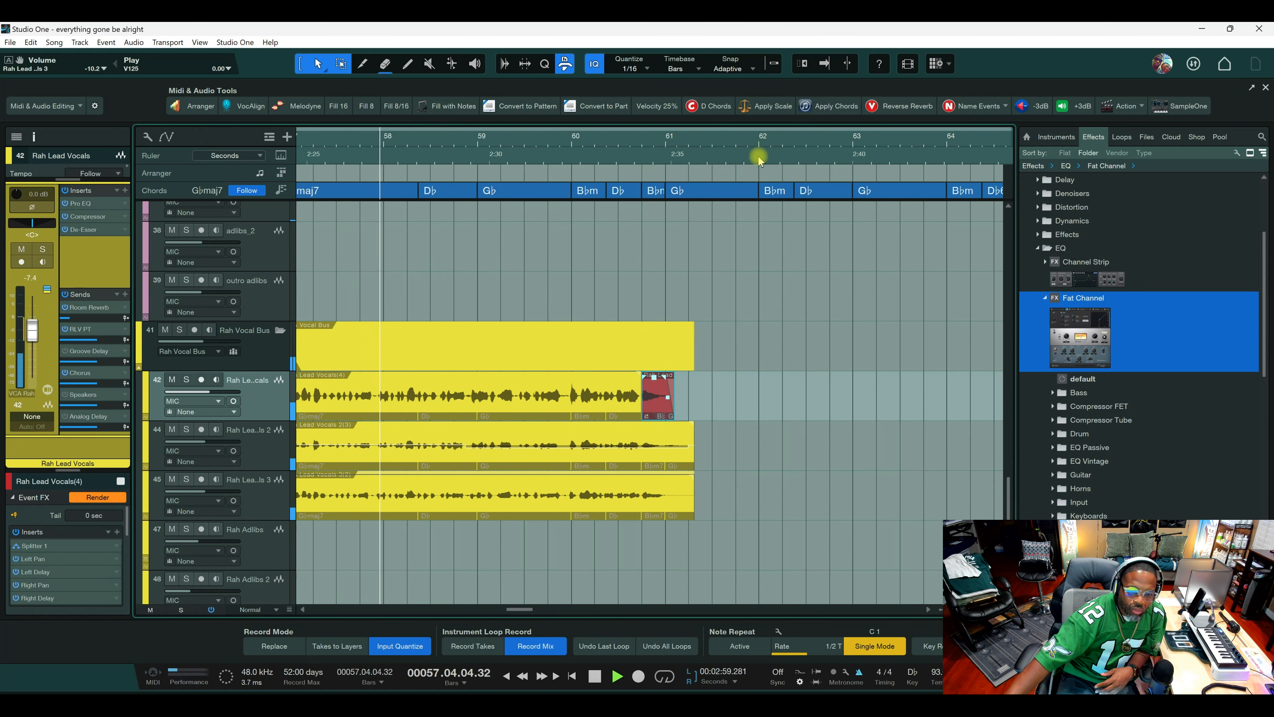
left_click(647, 416)
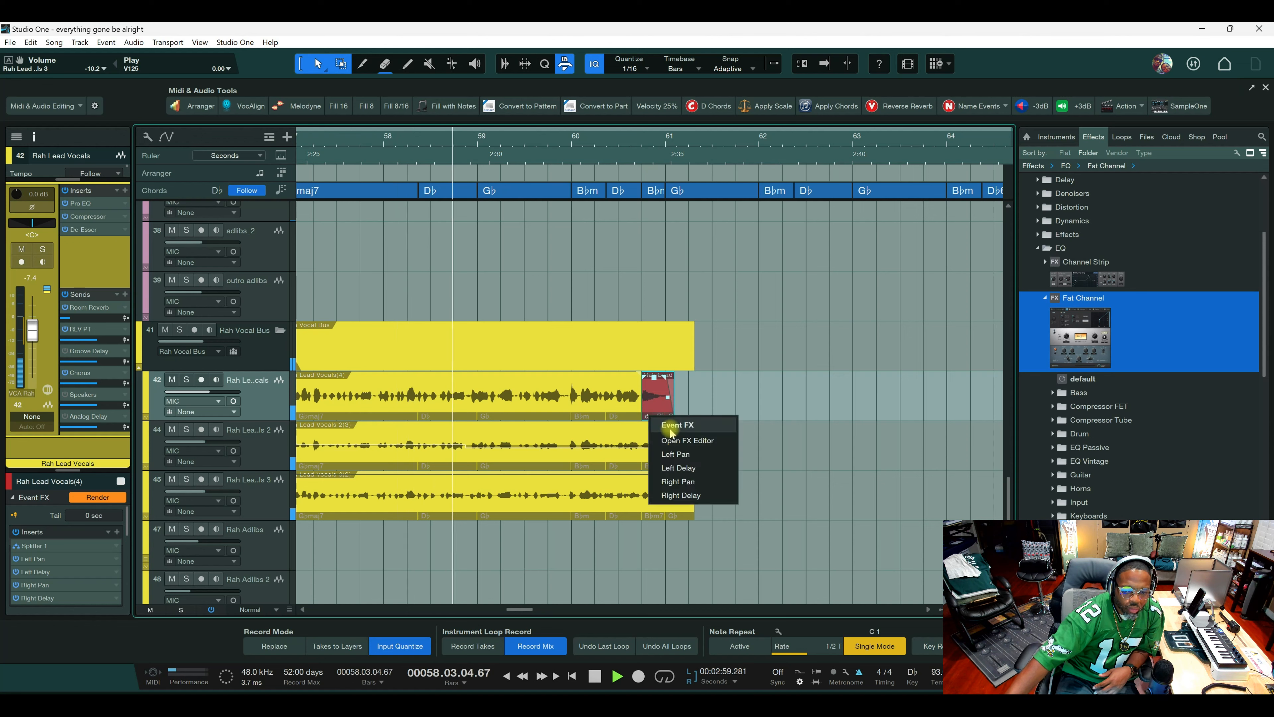
left_click(685, 440)
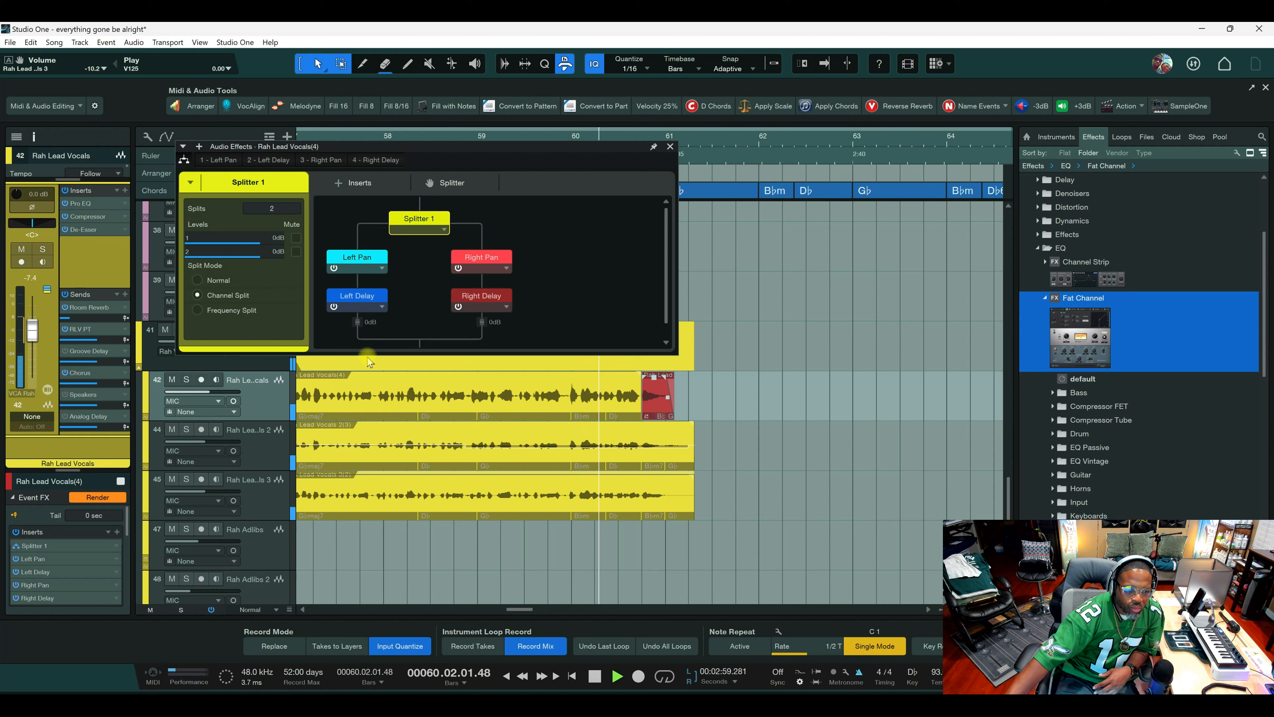
left_click_drag(367, 354, 371, 380)
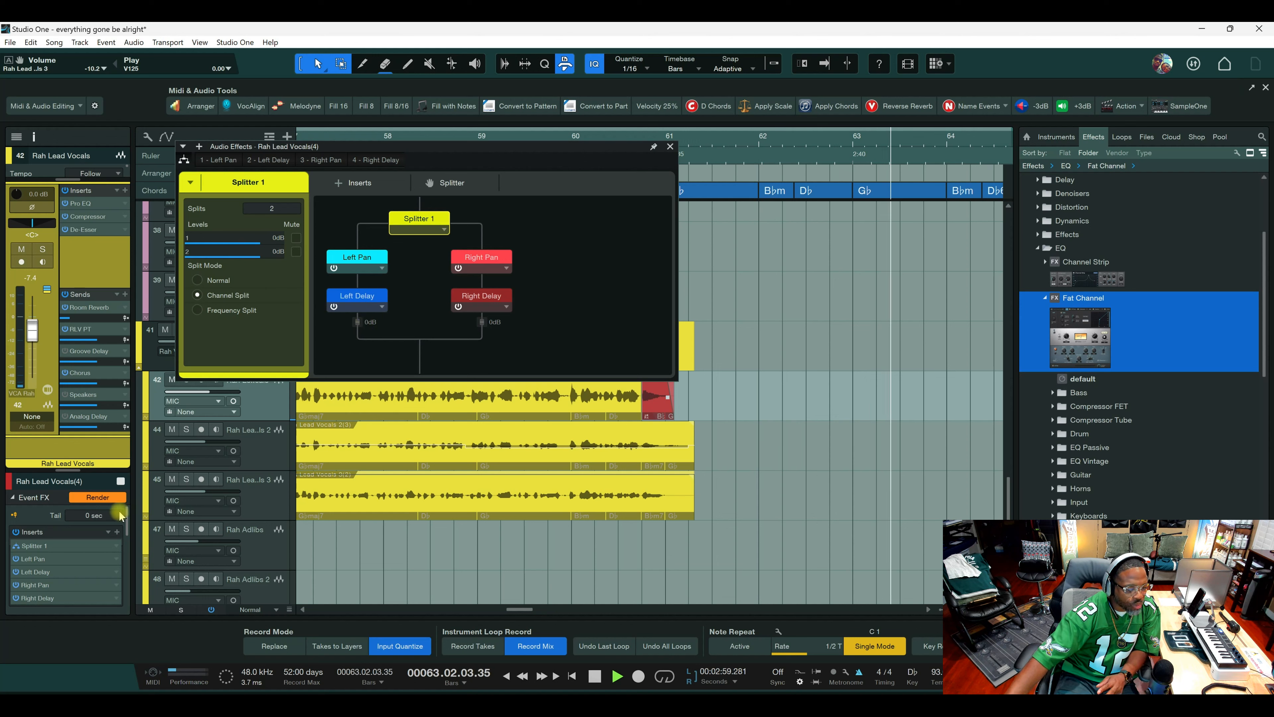
Stop playback and examine the event's Splitter 1 levels and its Left Pan and Left Delay settings.
key("space")
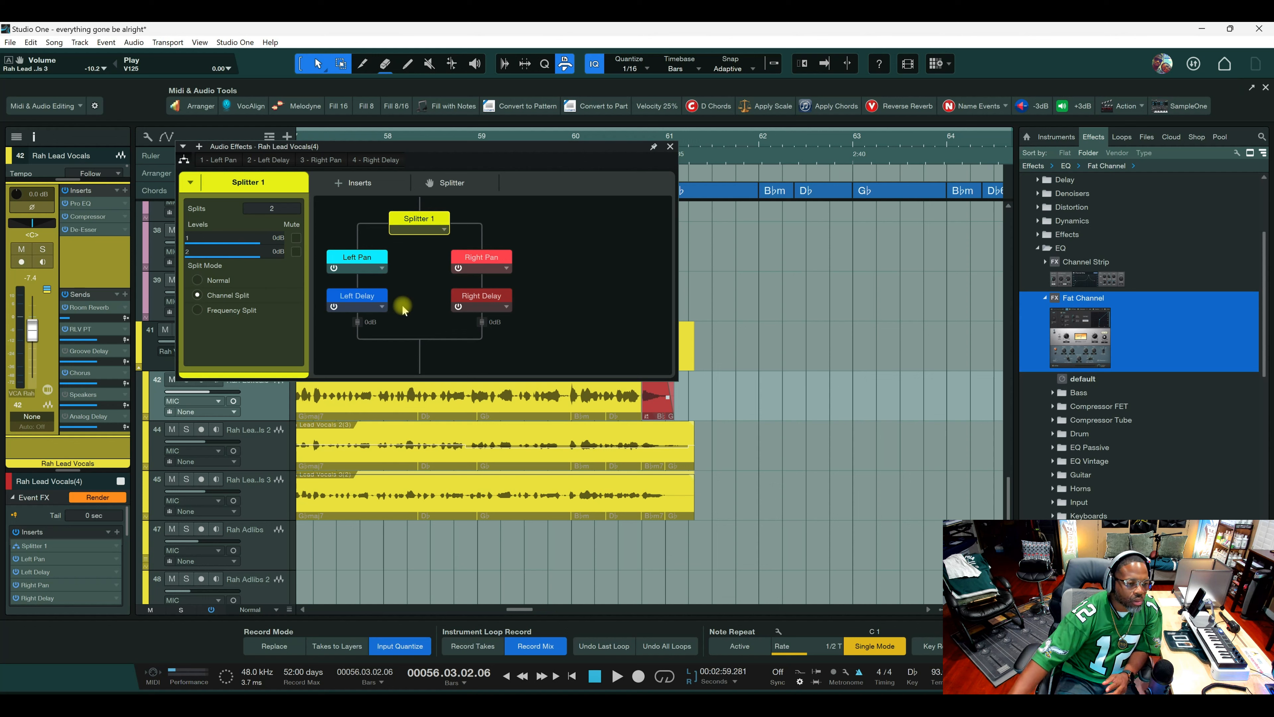
left_click(250, 240)
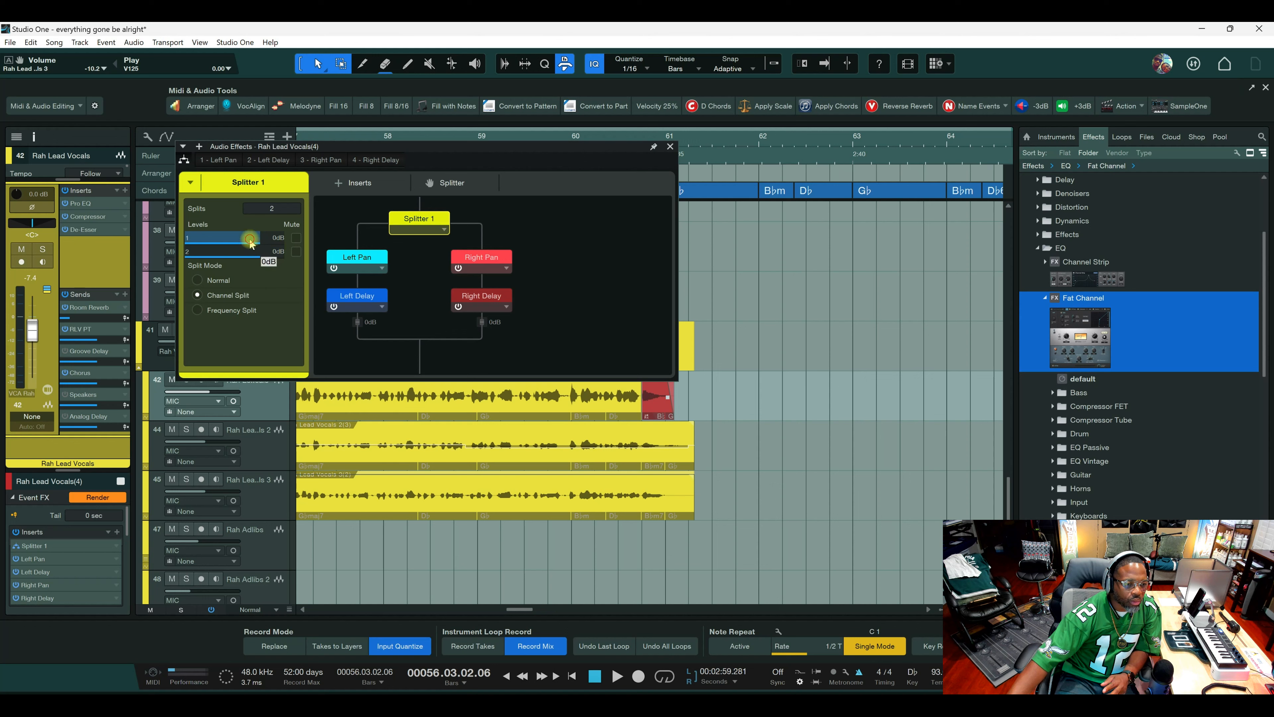
left_click(255, 252)
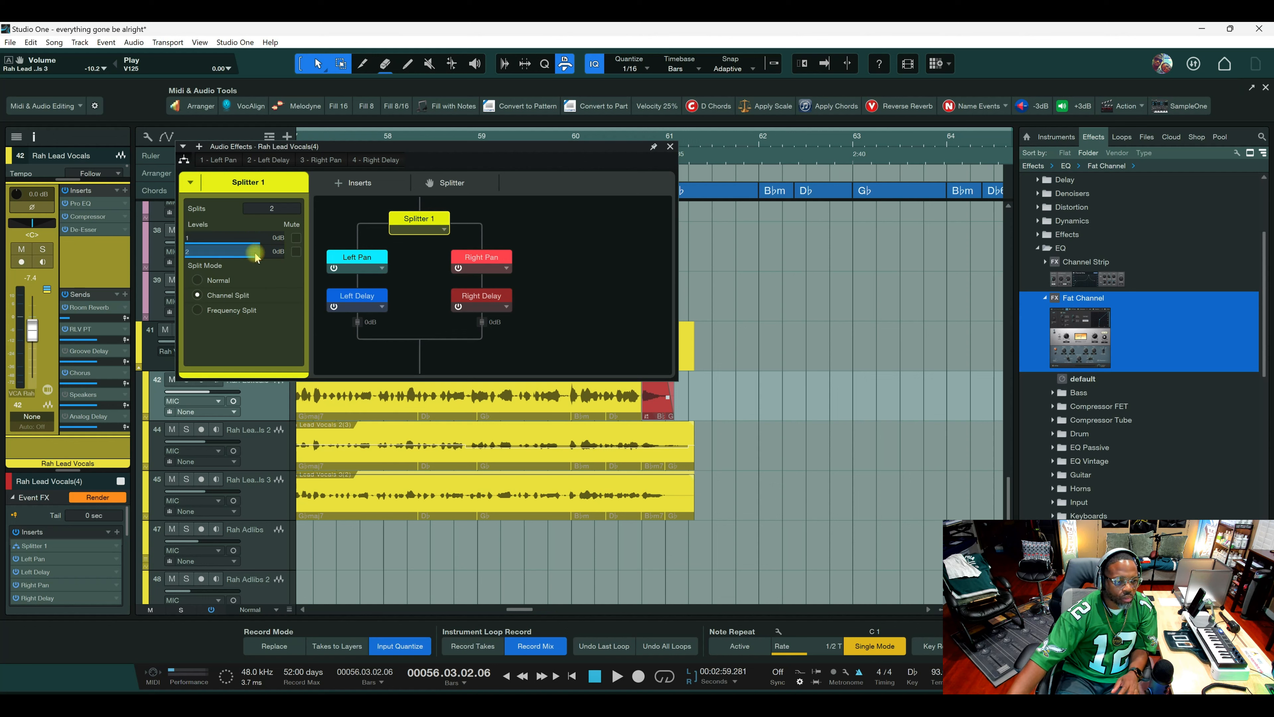
left_click_drag(255, 251, 257, 254)
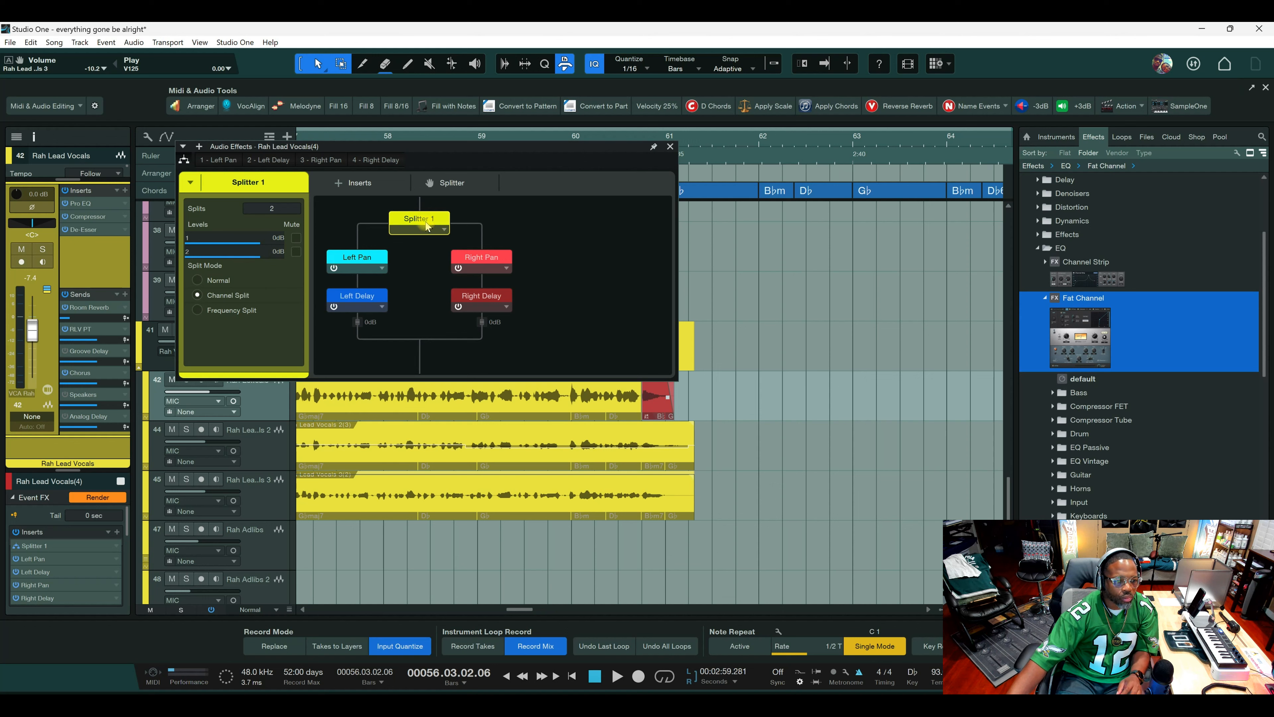
left_click(378, 259)
left_click(361, 300)
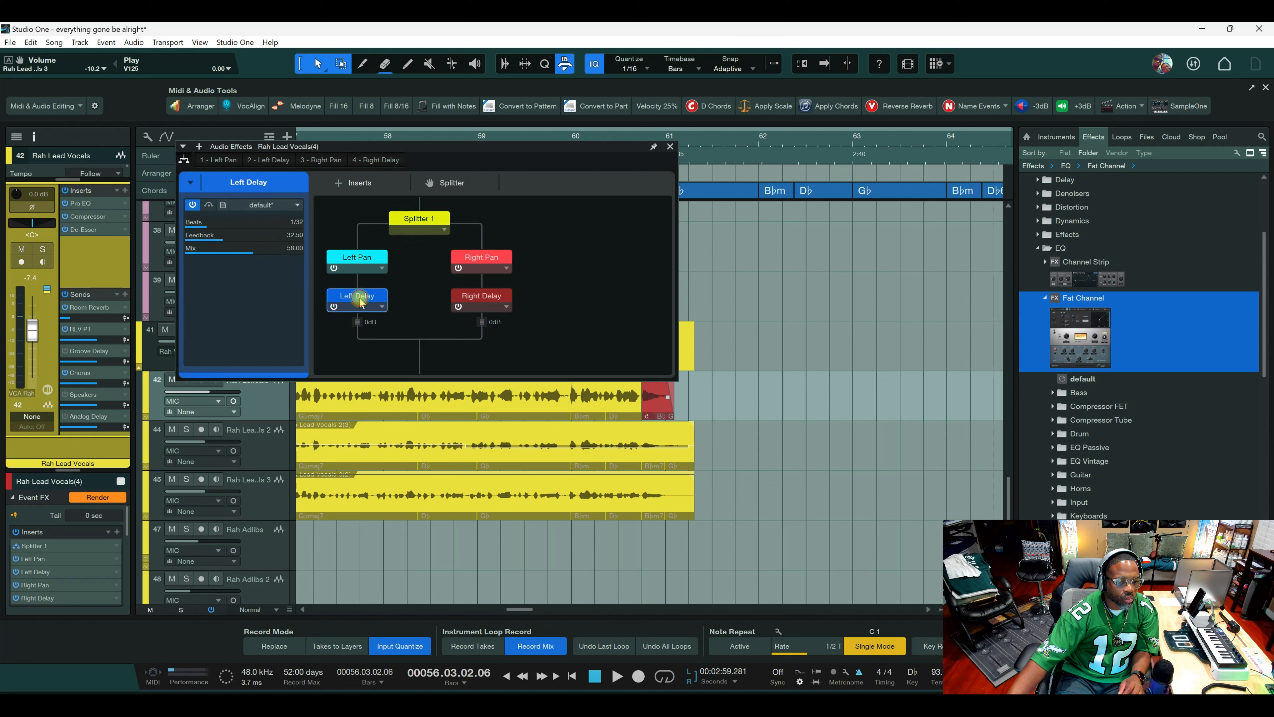
left_click(458, 263)
left_click(433, 221)
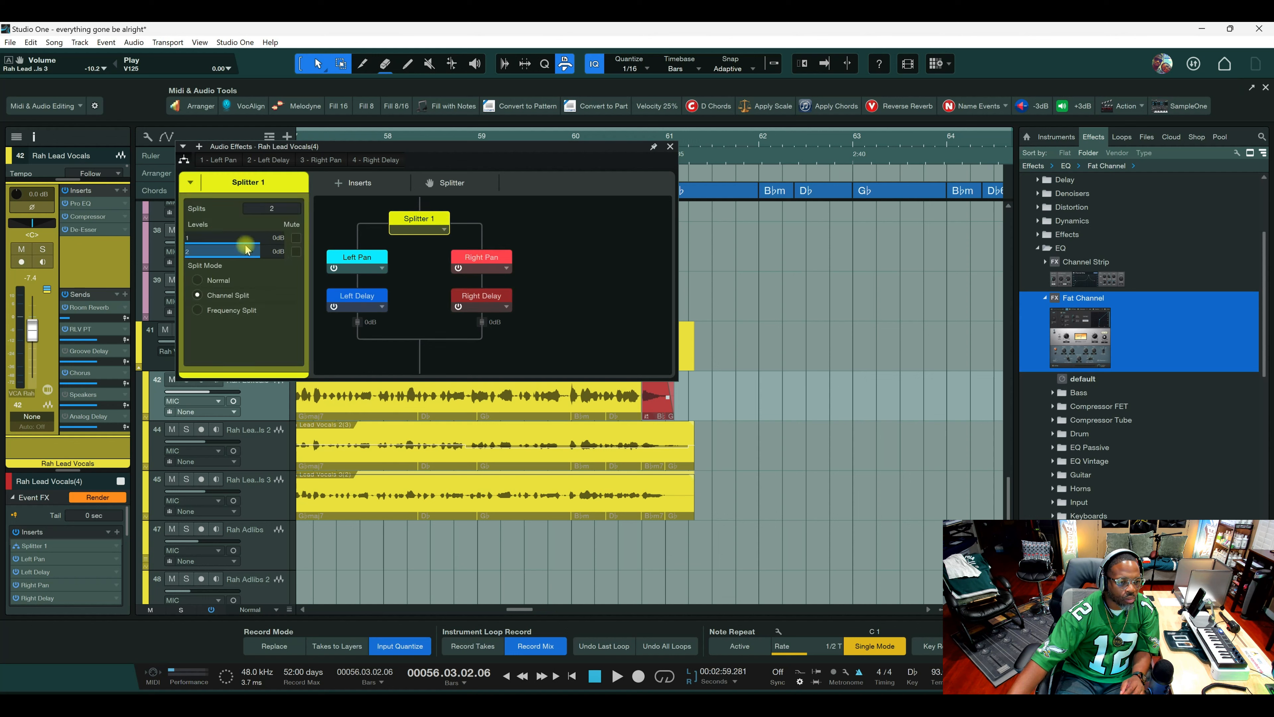
Set both Splitter 1 levels to -2.5 dB while auditioning the end of Rah's verse, with the effects window moved clear of the tracks.
scroll(253, 244, "down", 3)
scroll(253, 252, "up", 1)
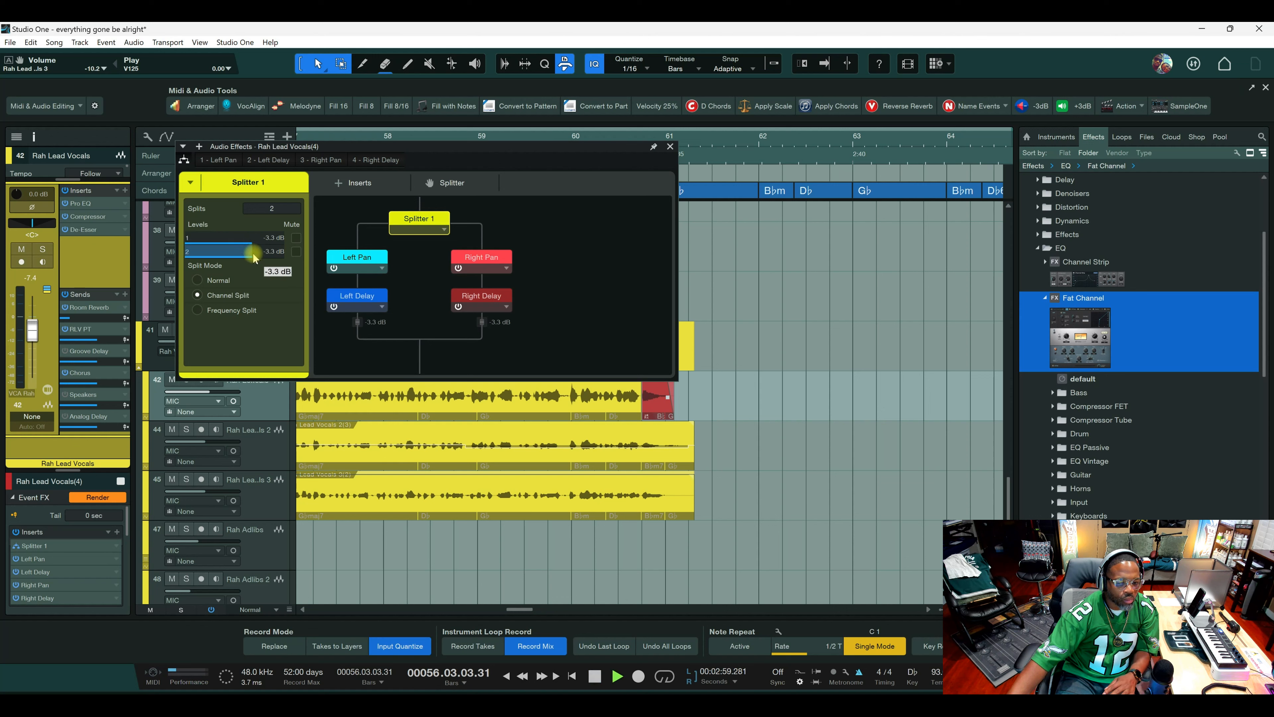
left_click_drag(569, 144, 1165, 299)
left_click(588, 145)
key("space")
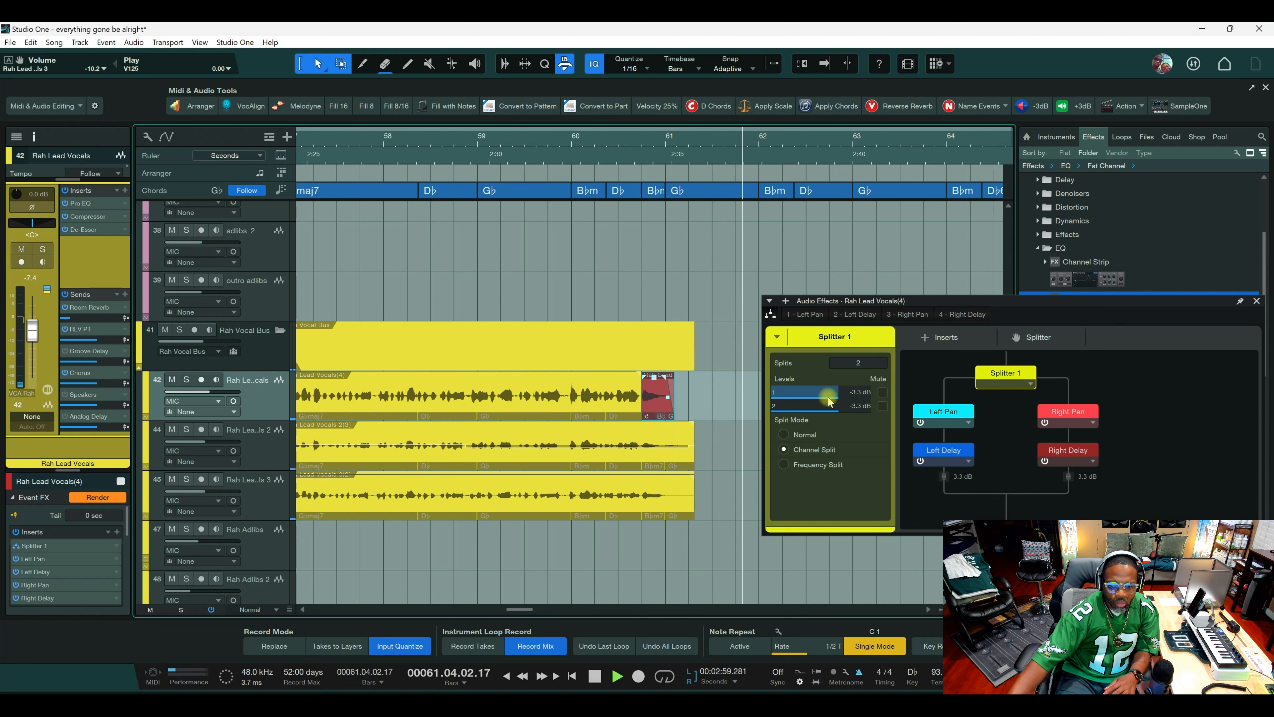
left_click_drag(817, 396, 836, 408)
scroll(836, 408, "up", 1)
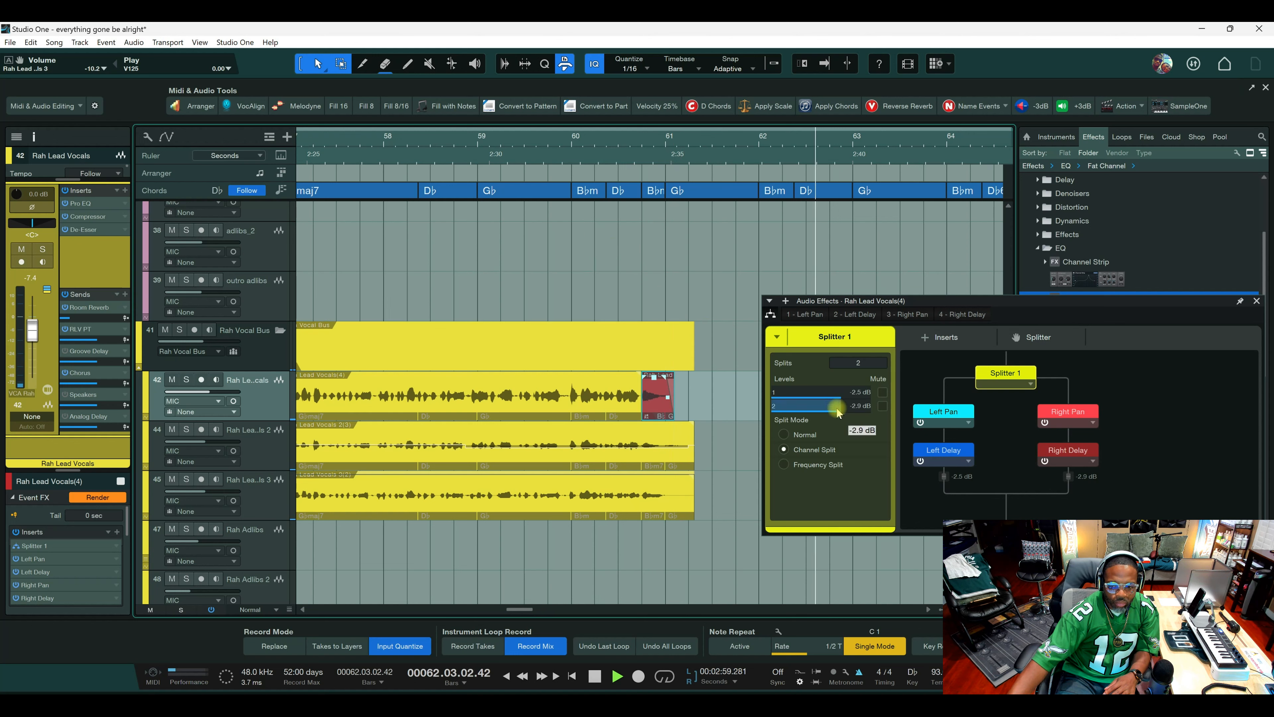
key("space")
key("space")
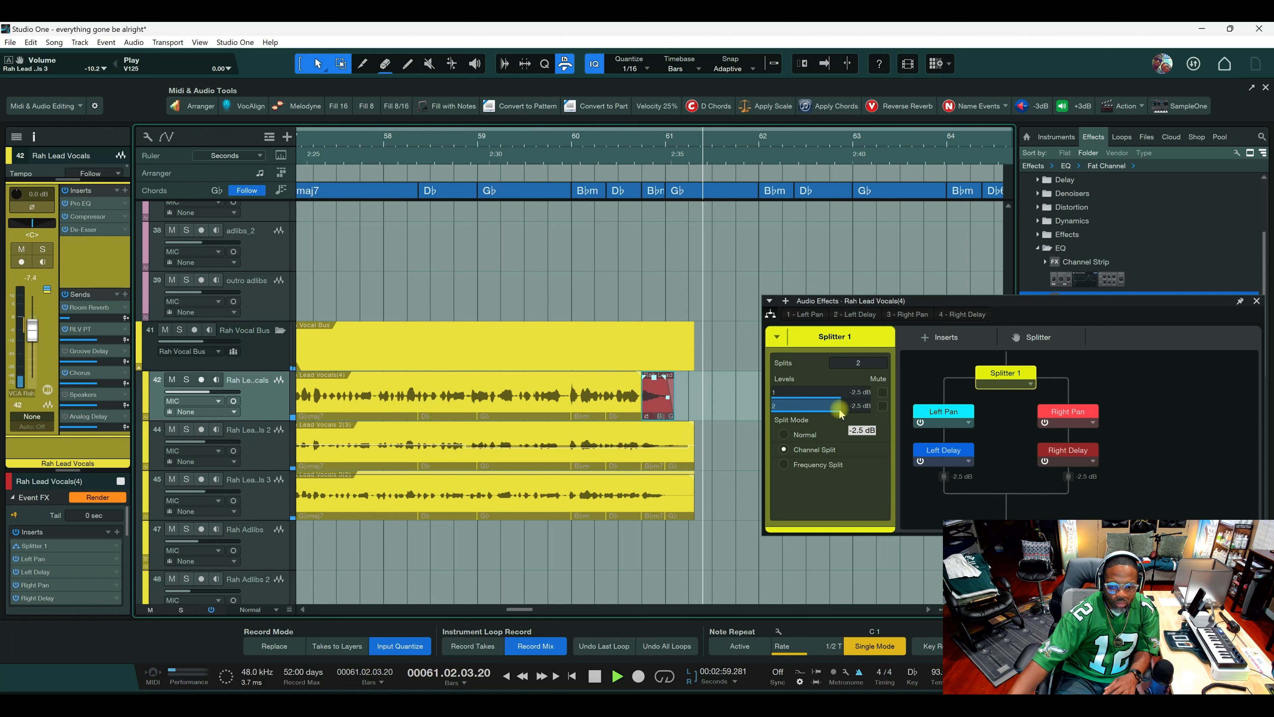
key("space")
View the Right Pan effect on the red Rah Lead Vocals event, close it and return to the arrangement.
left_click(648, 419)
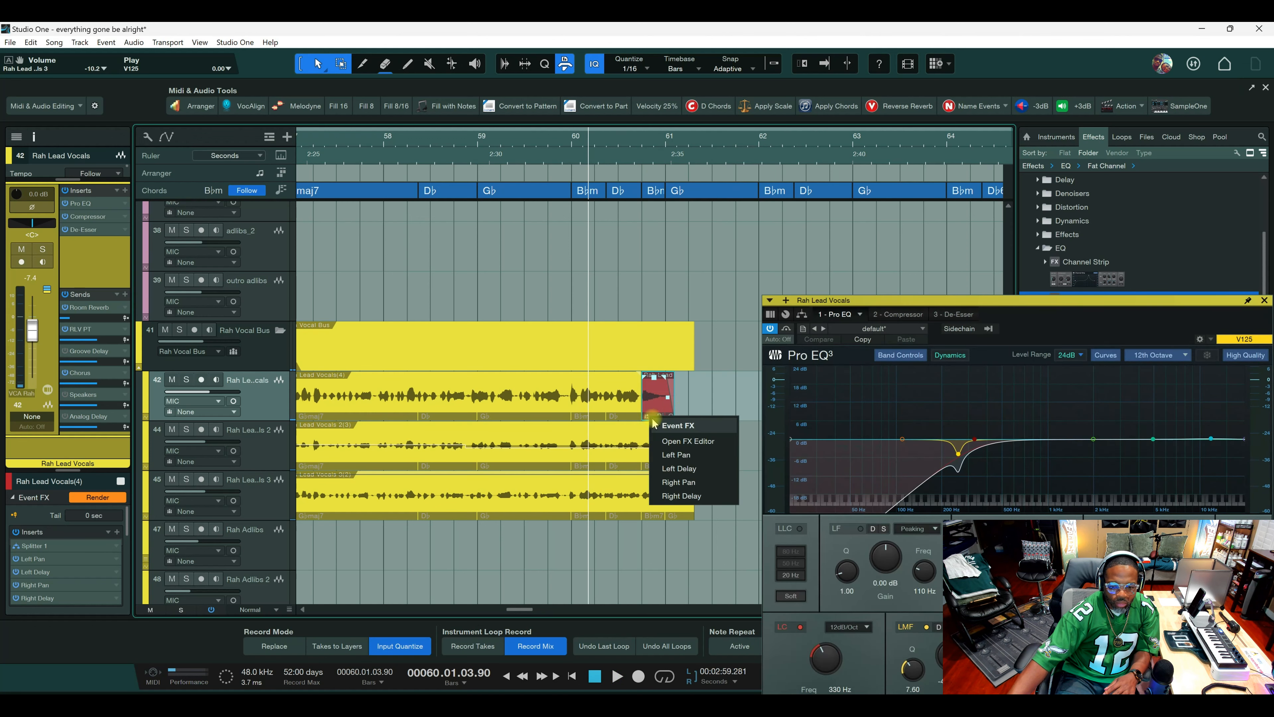
left_click(674, 482)
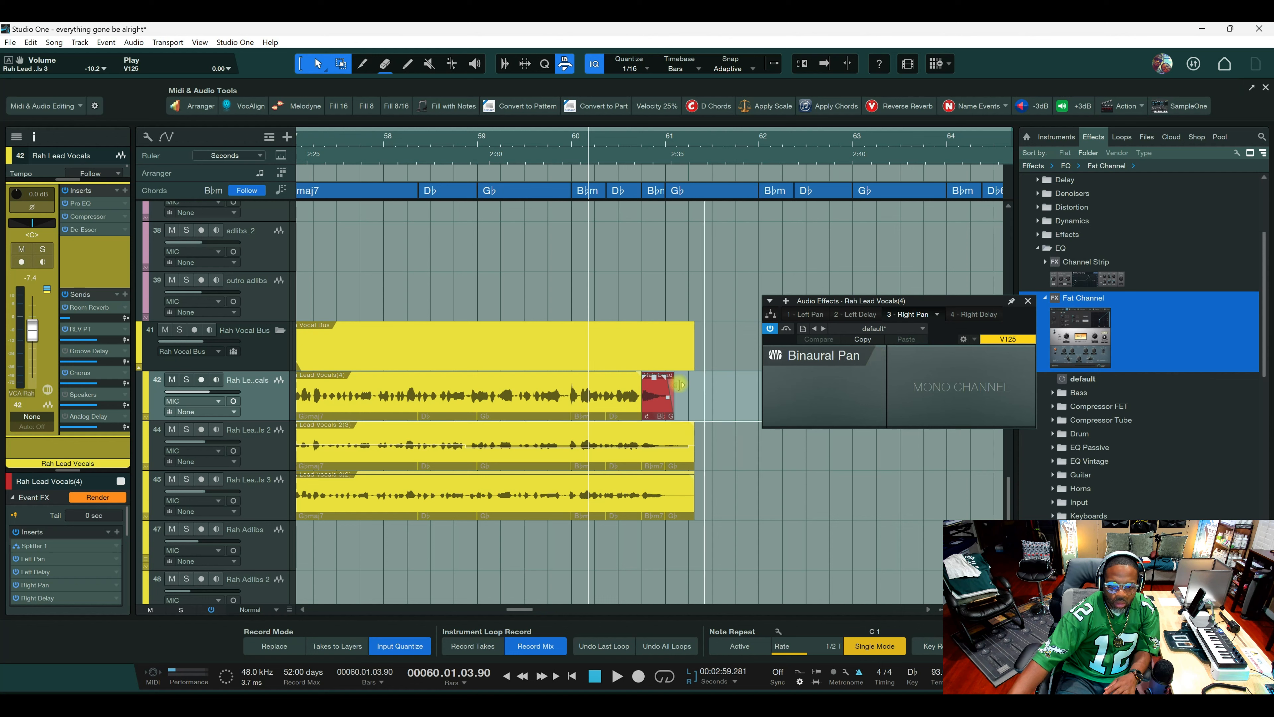
left_click(647, 416)
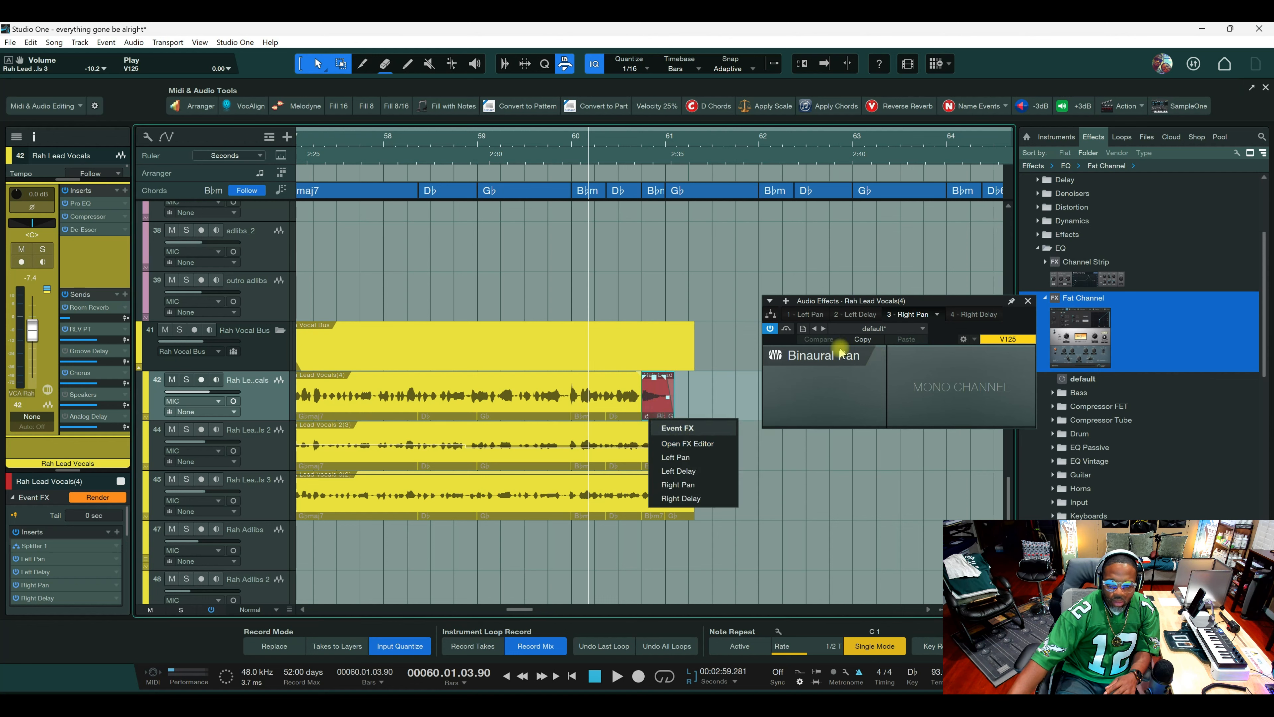
left_click(892, 289)
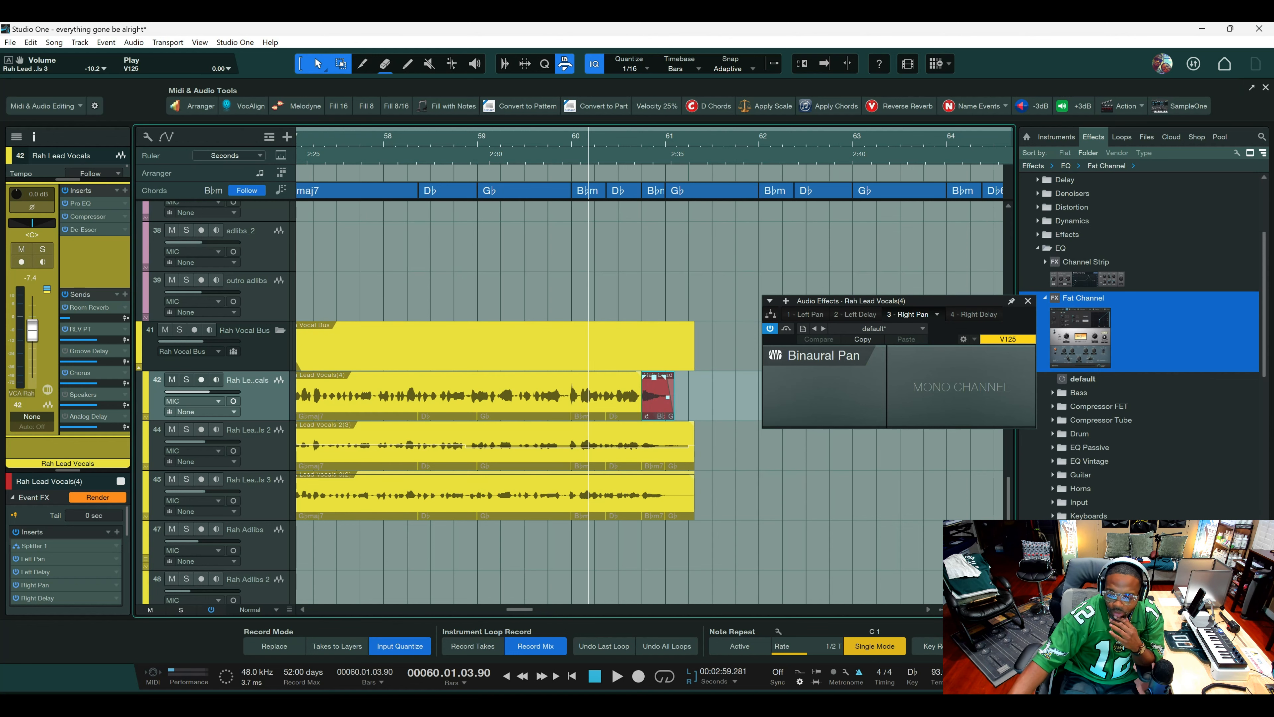
key("F3")
left_click(1028, 300)
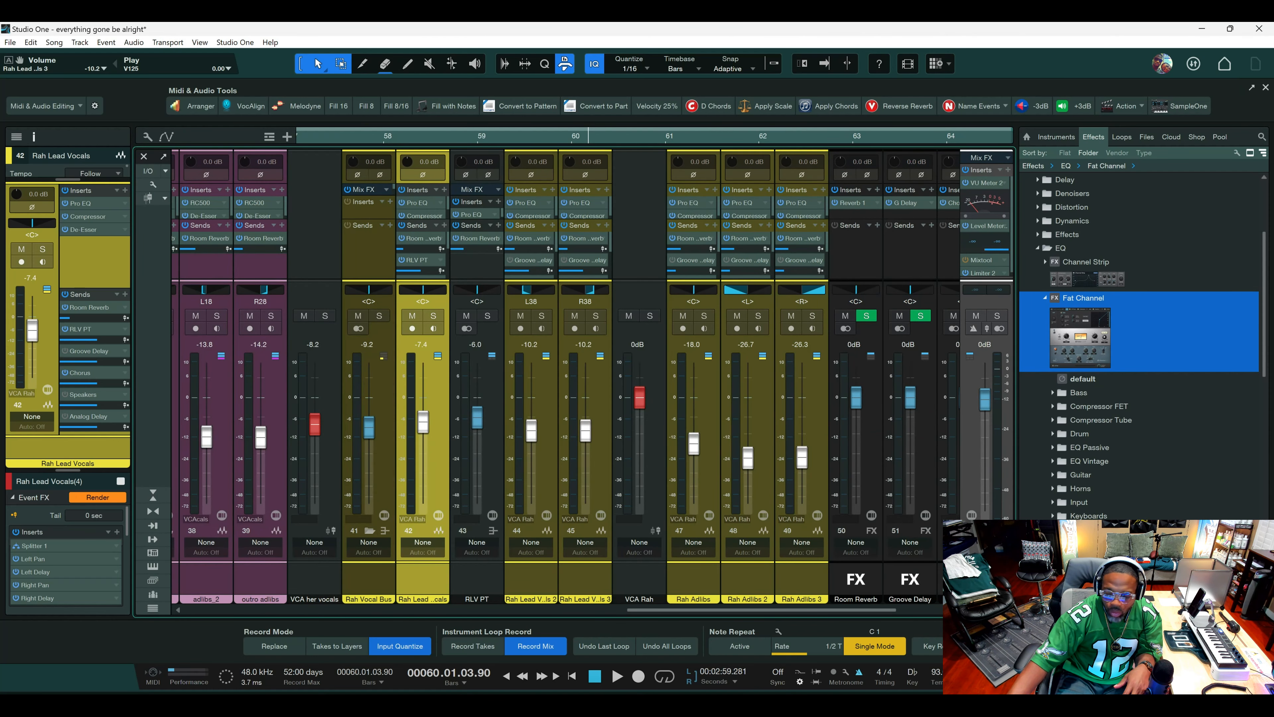
key("F3")
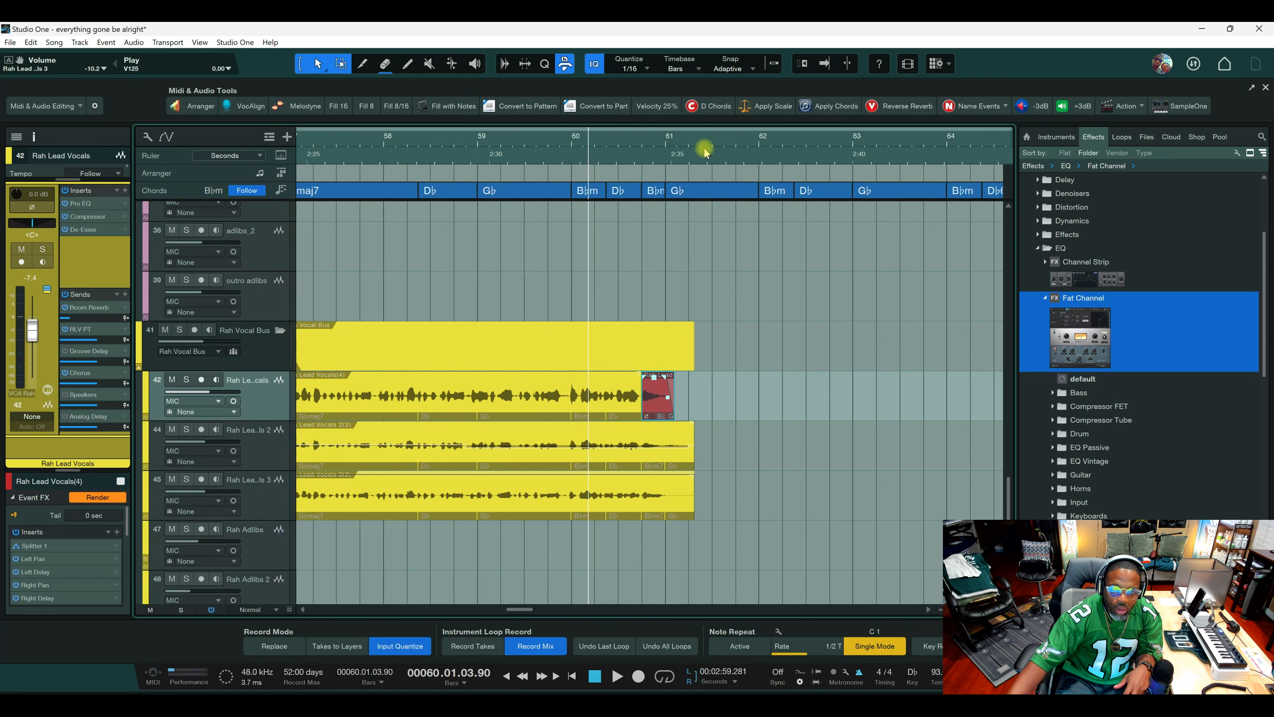
scroll(675, 138, "down", 5)
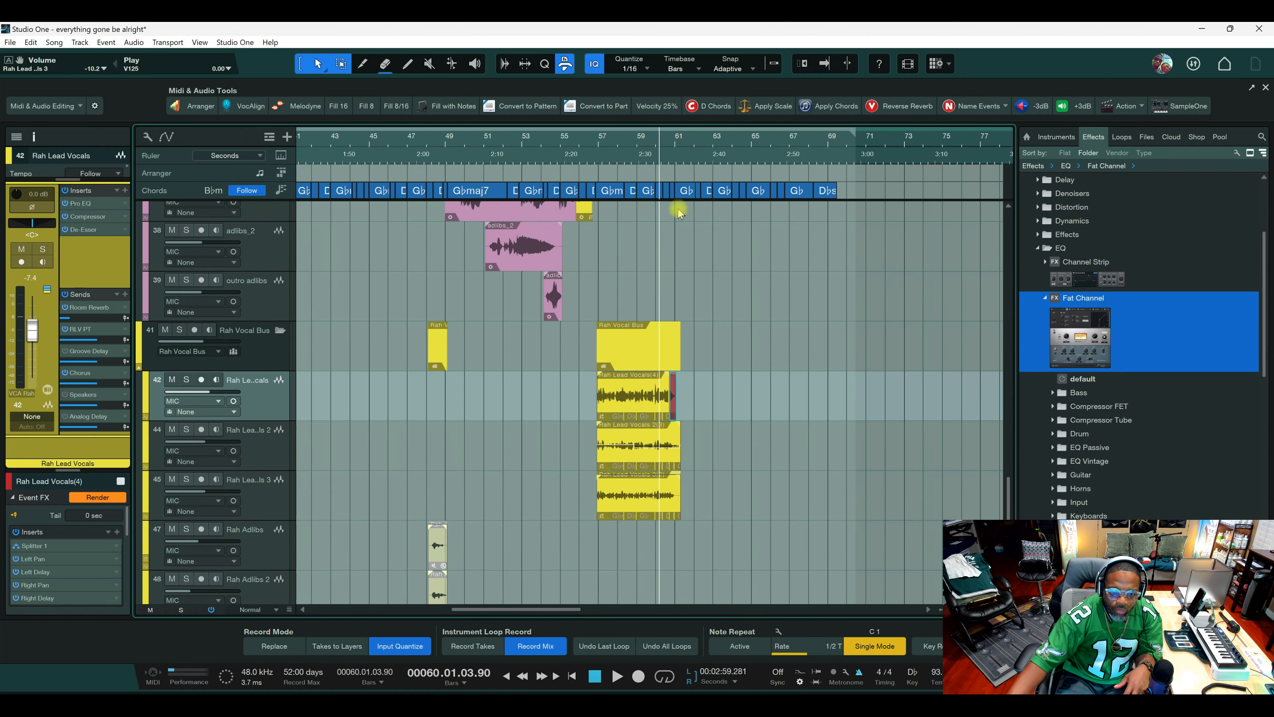
scroll(693, 301, "up", 4)
scroll(693, 301, "up", 1)
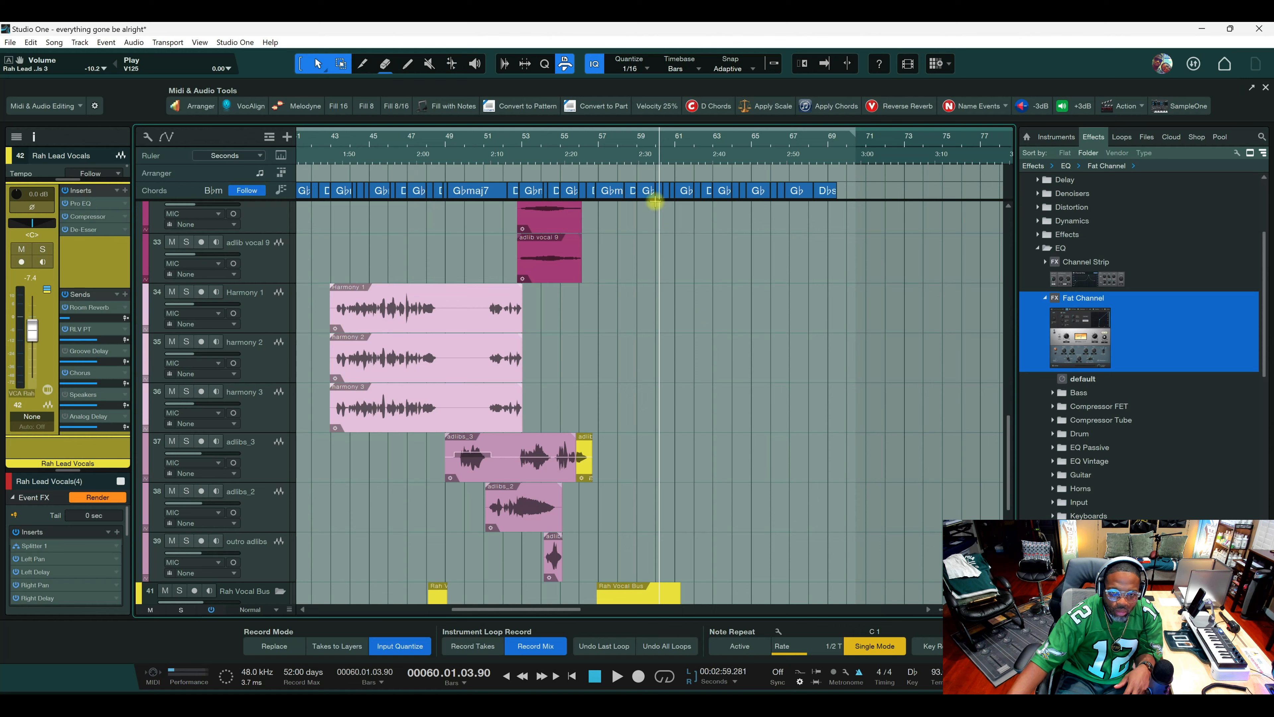
scroll(659, 145, "down", 2)
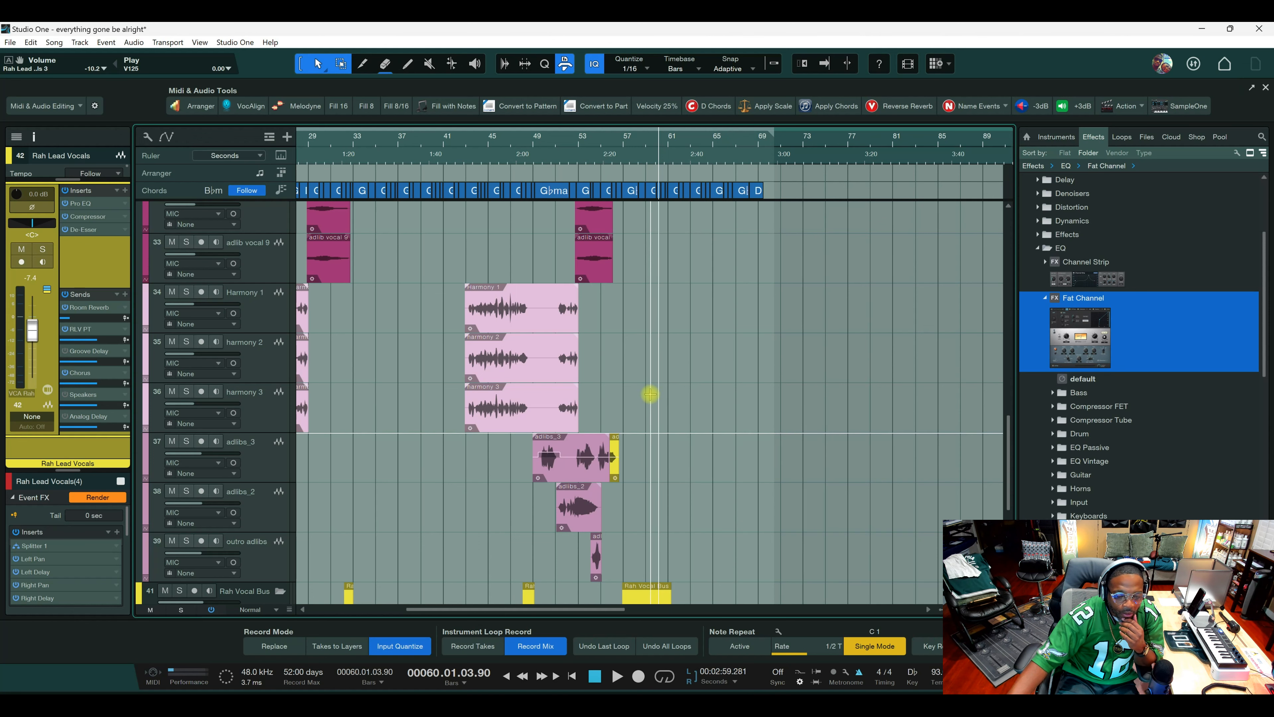
scroll(650, 395, "down", 4)
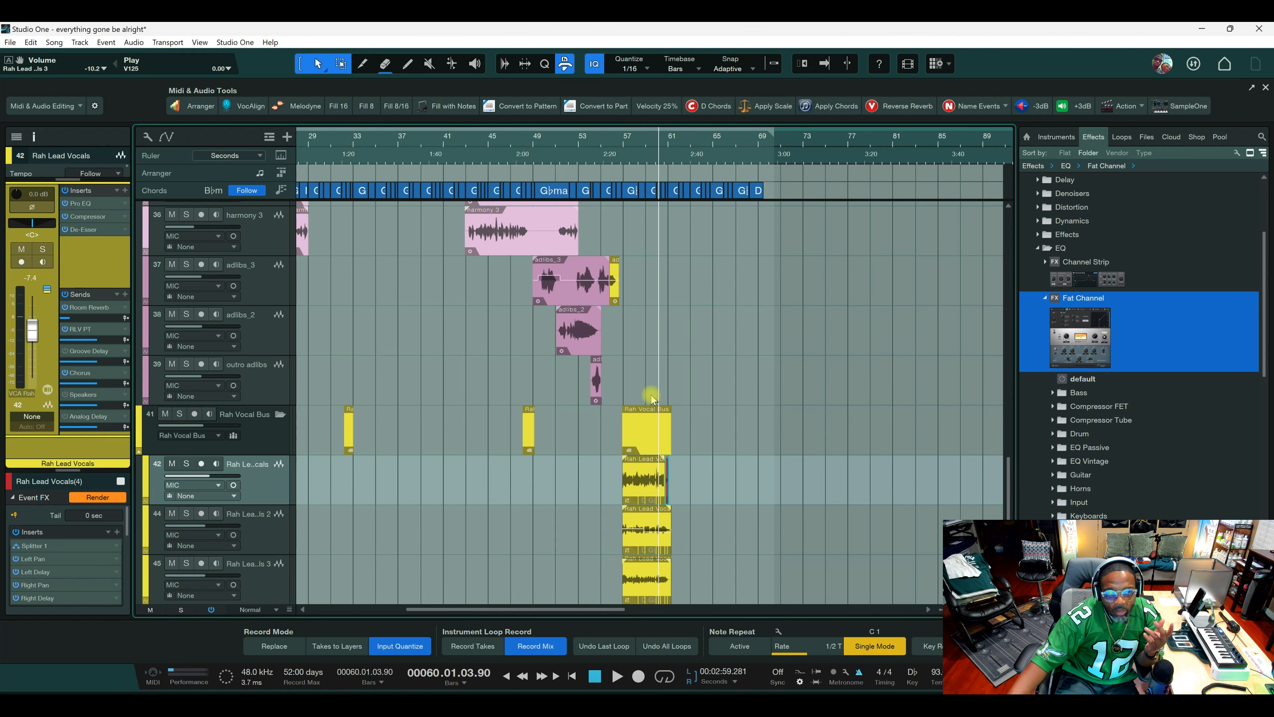